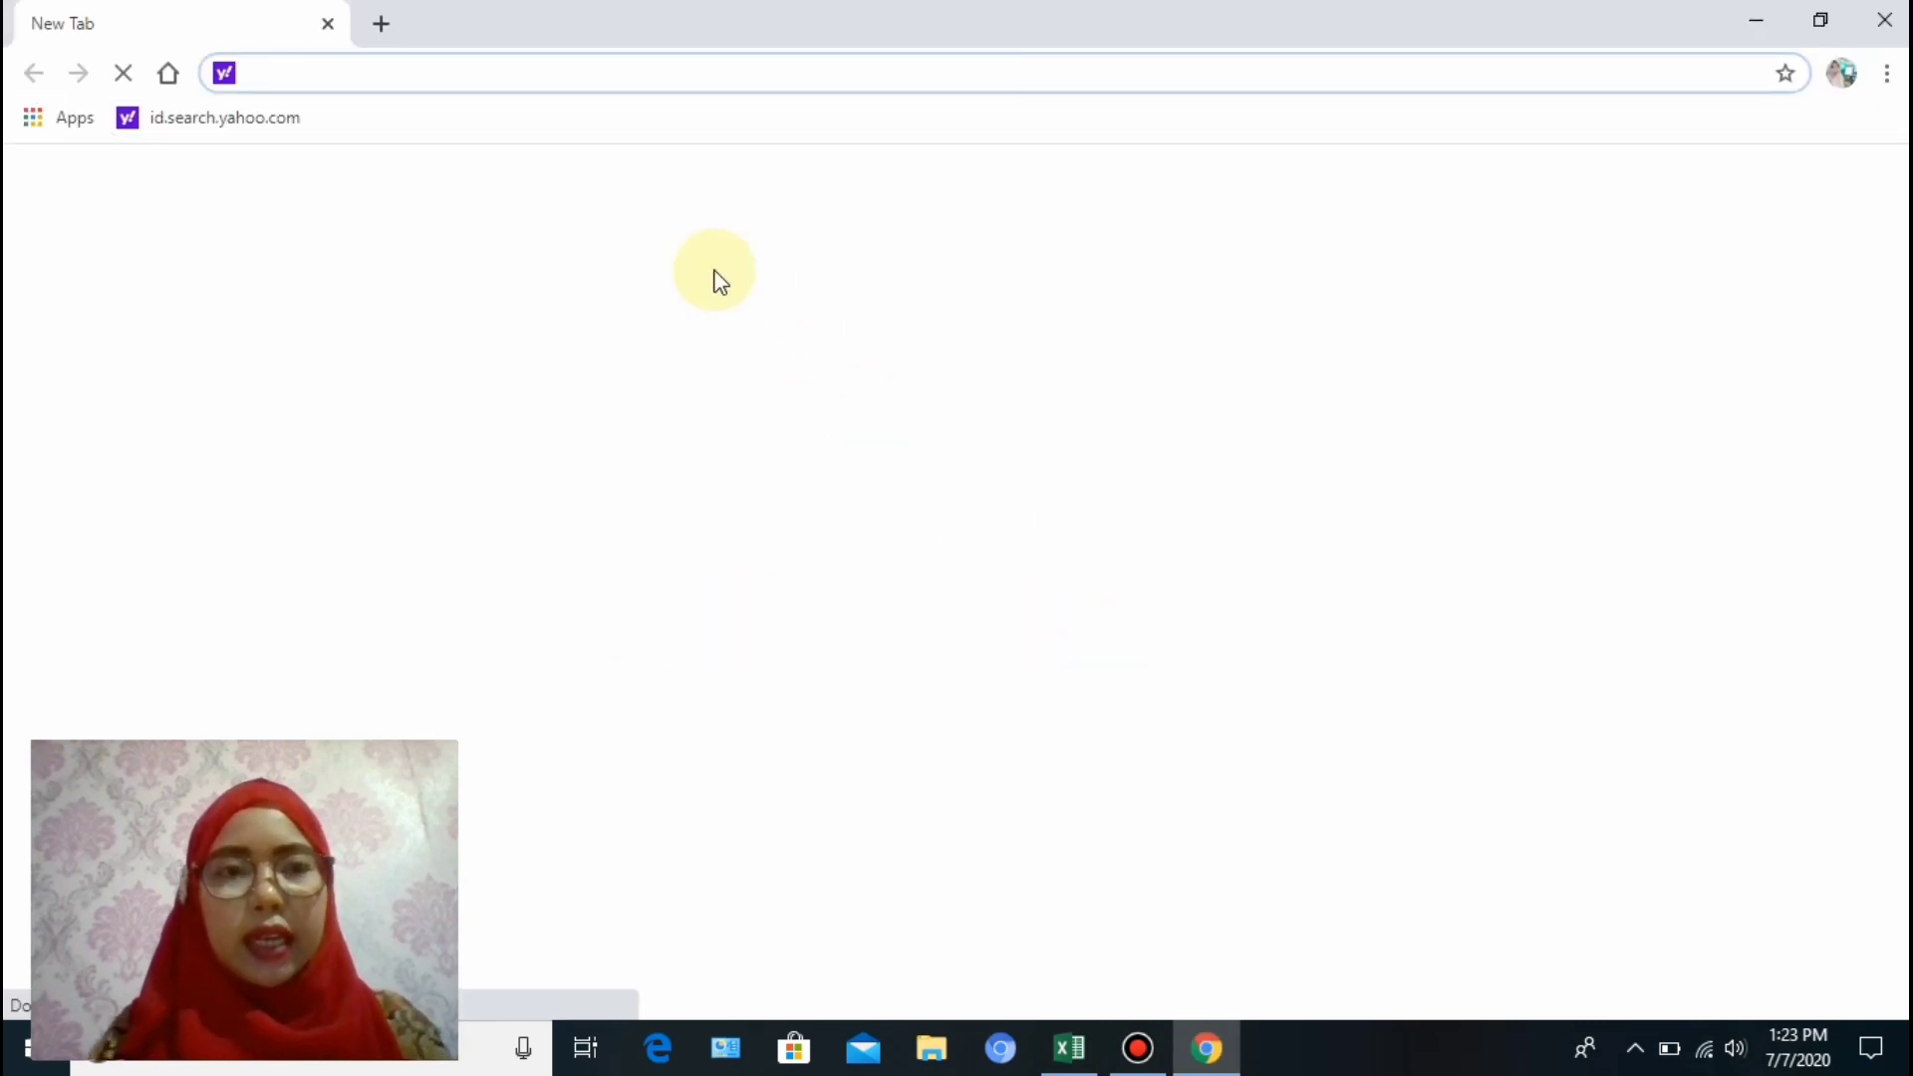
Go to google.com and open Google Drive from the Google apps grid.
text(GOO)
key(Return)
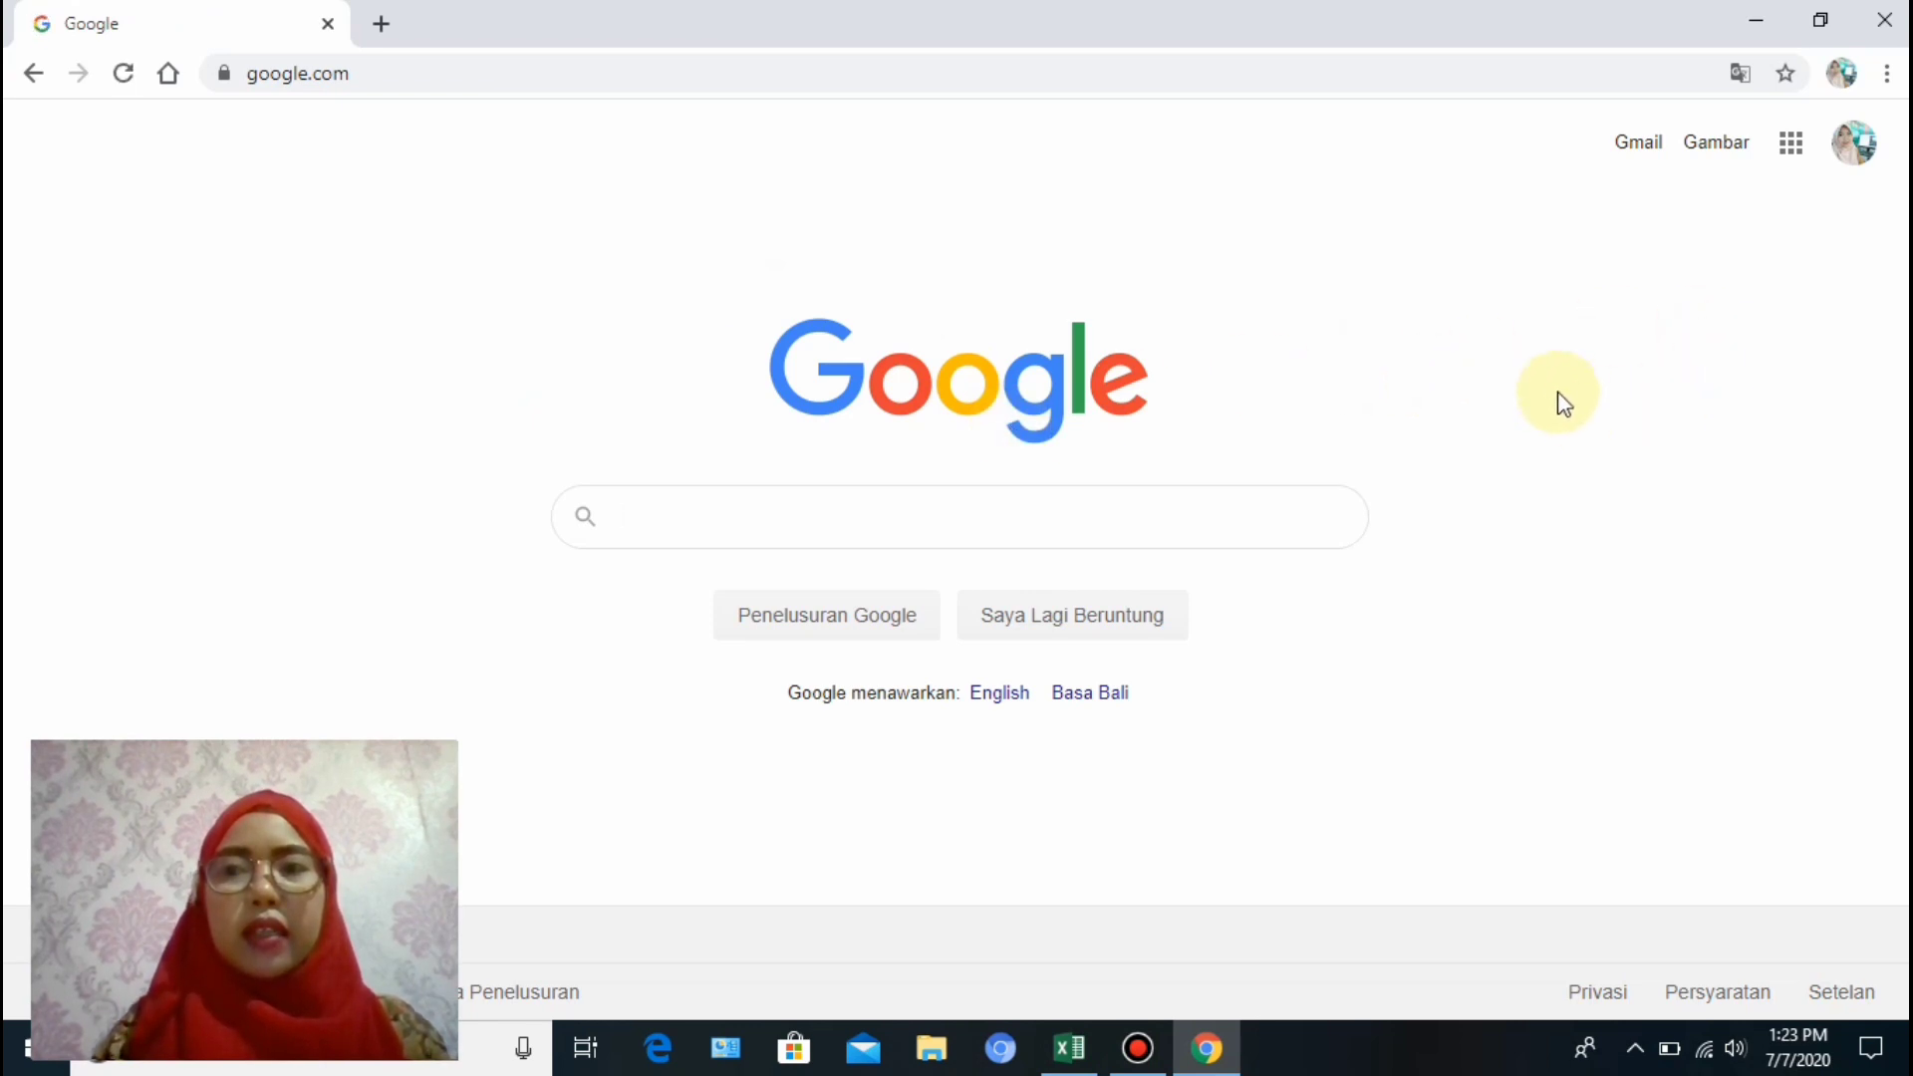
click(1856, 146)
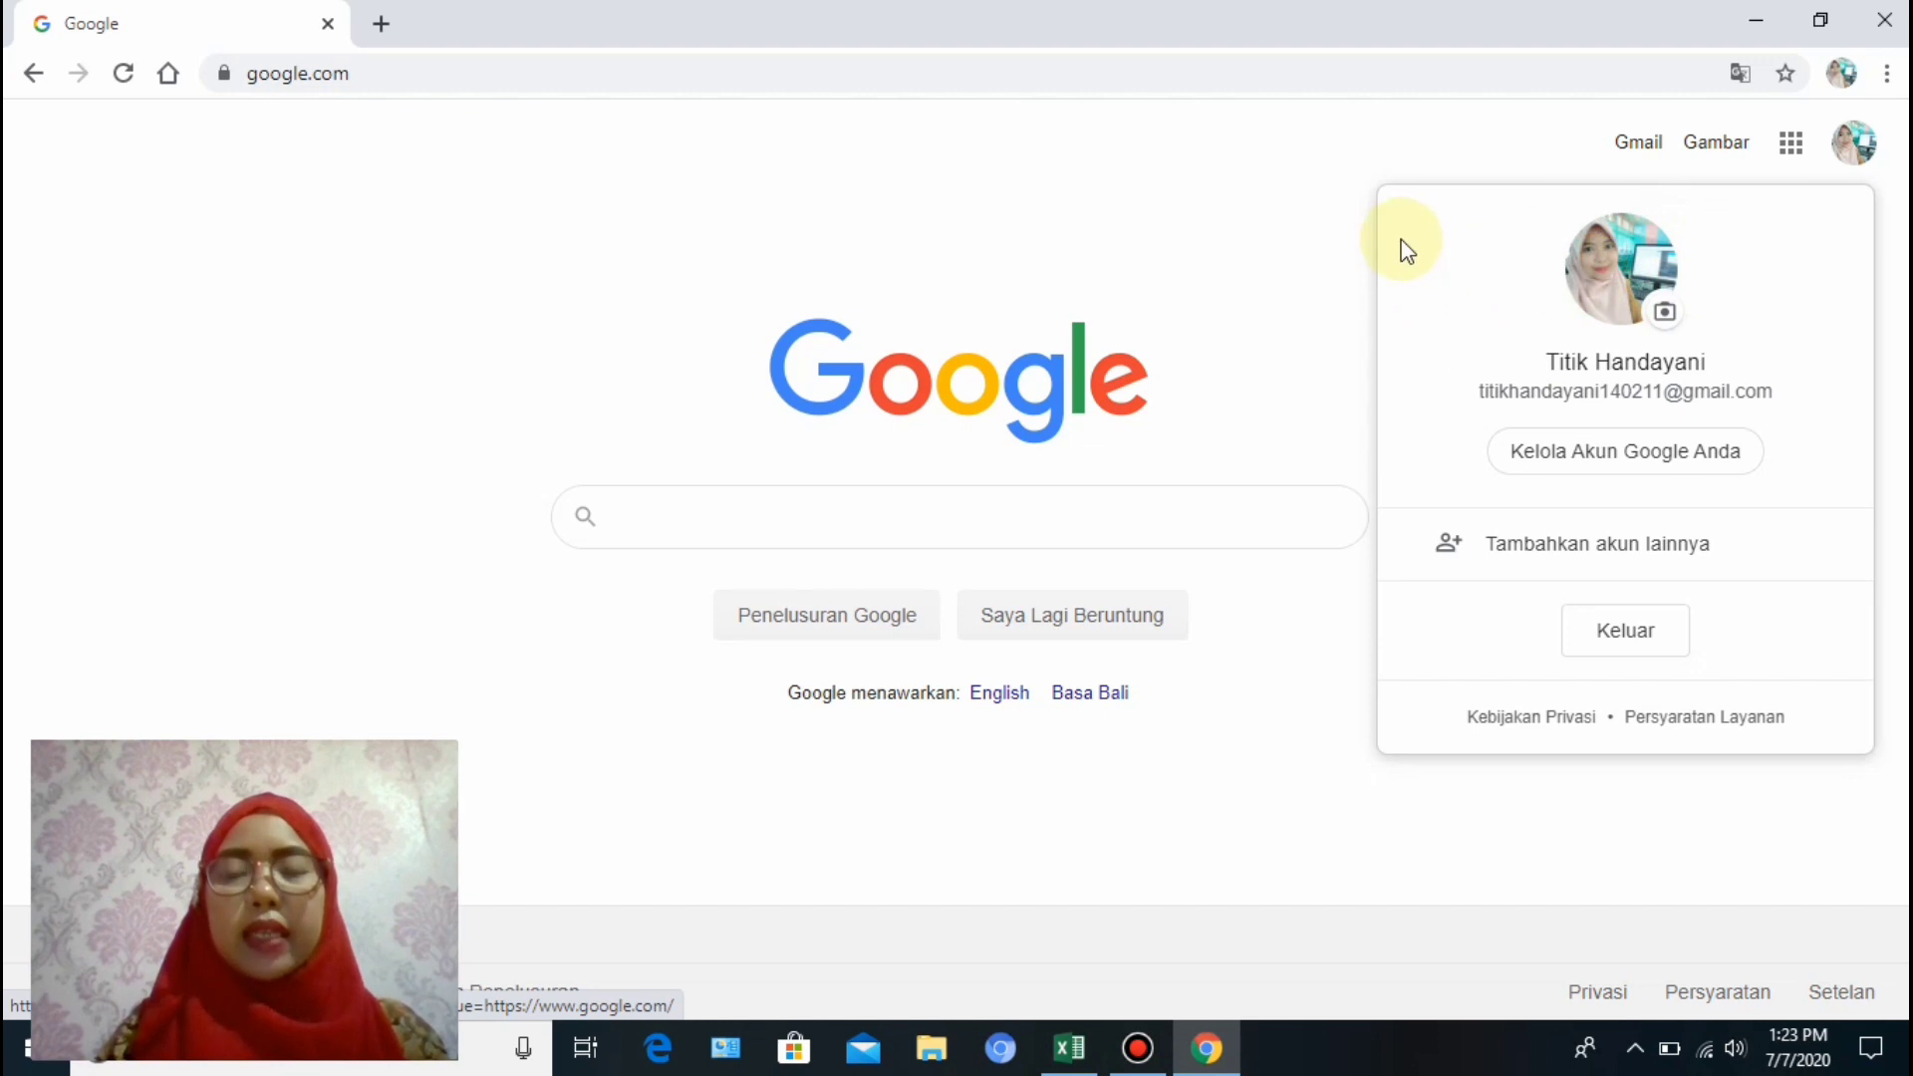
click(1263, 277)
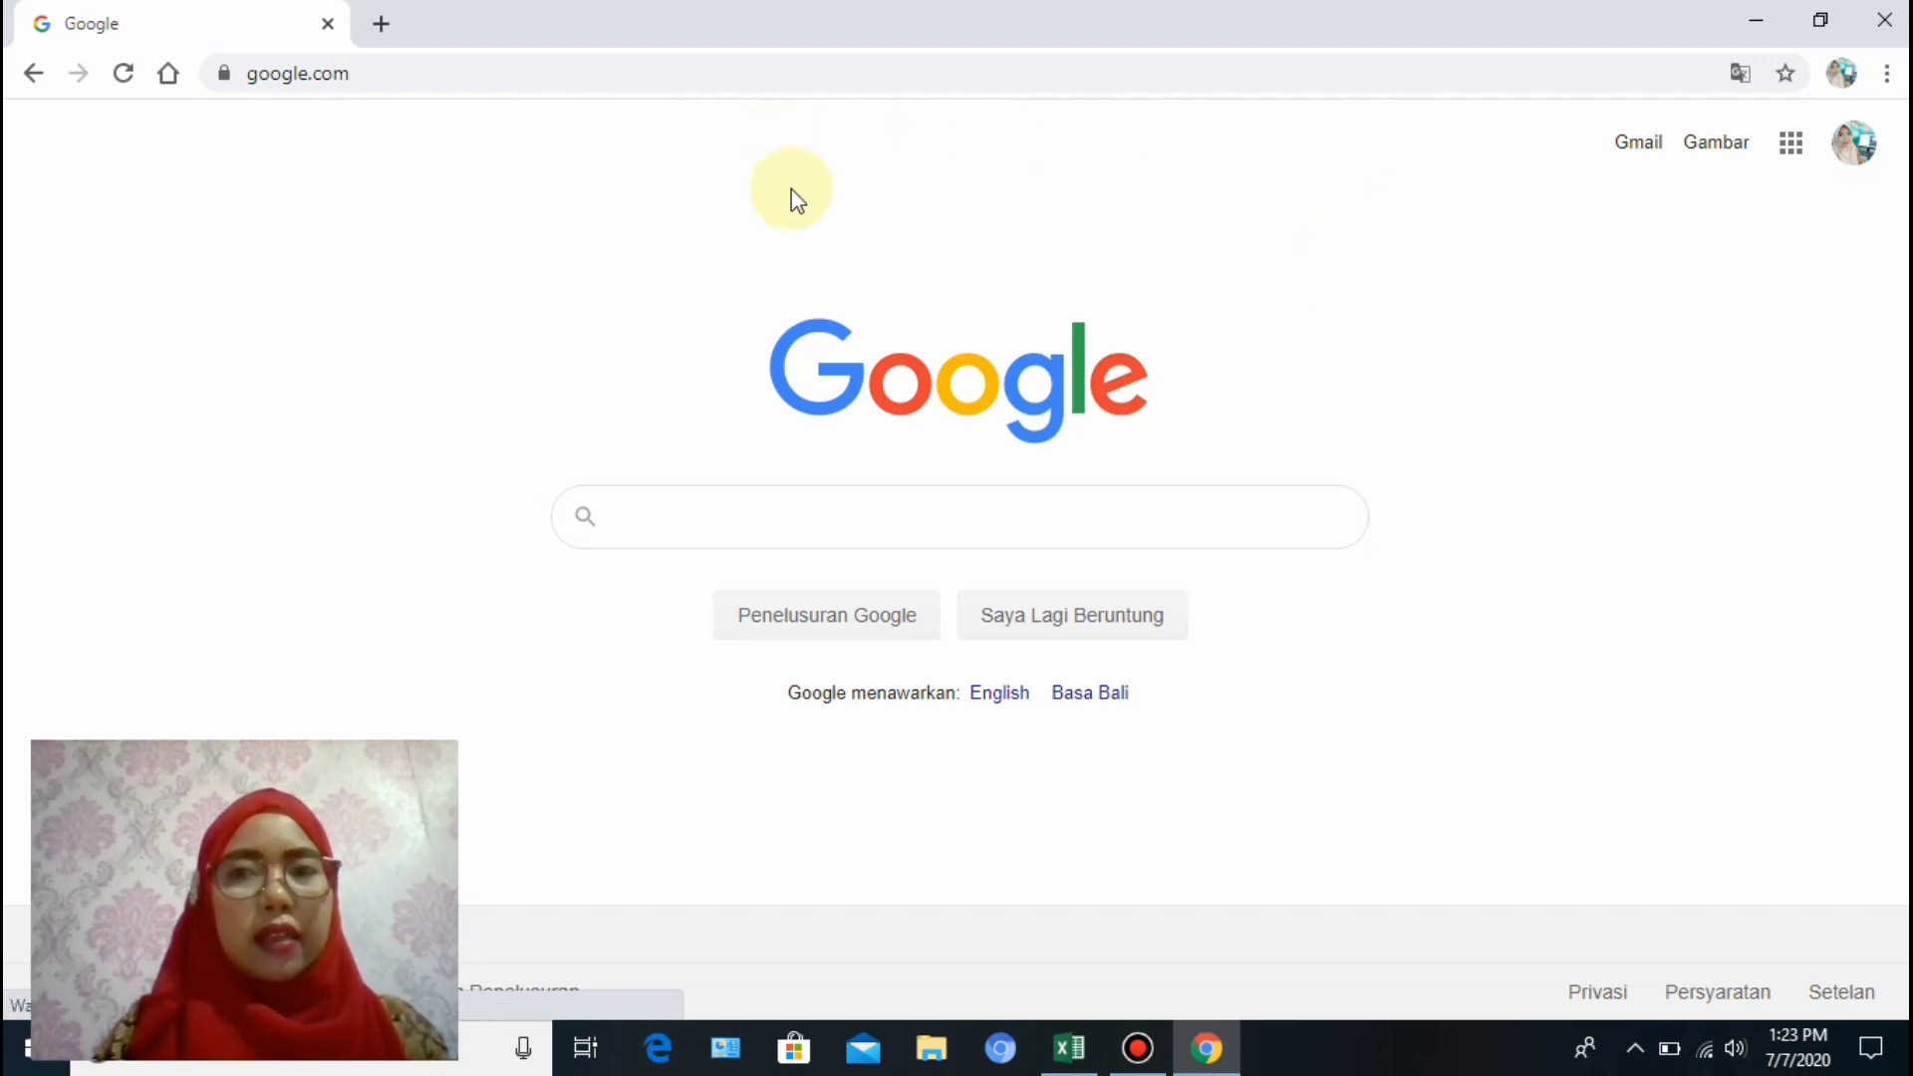
click(1793, 152)
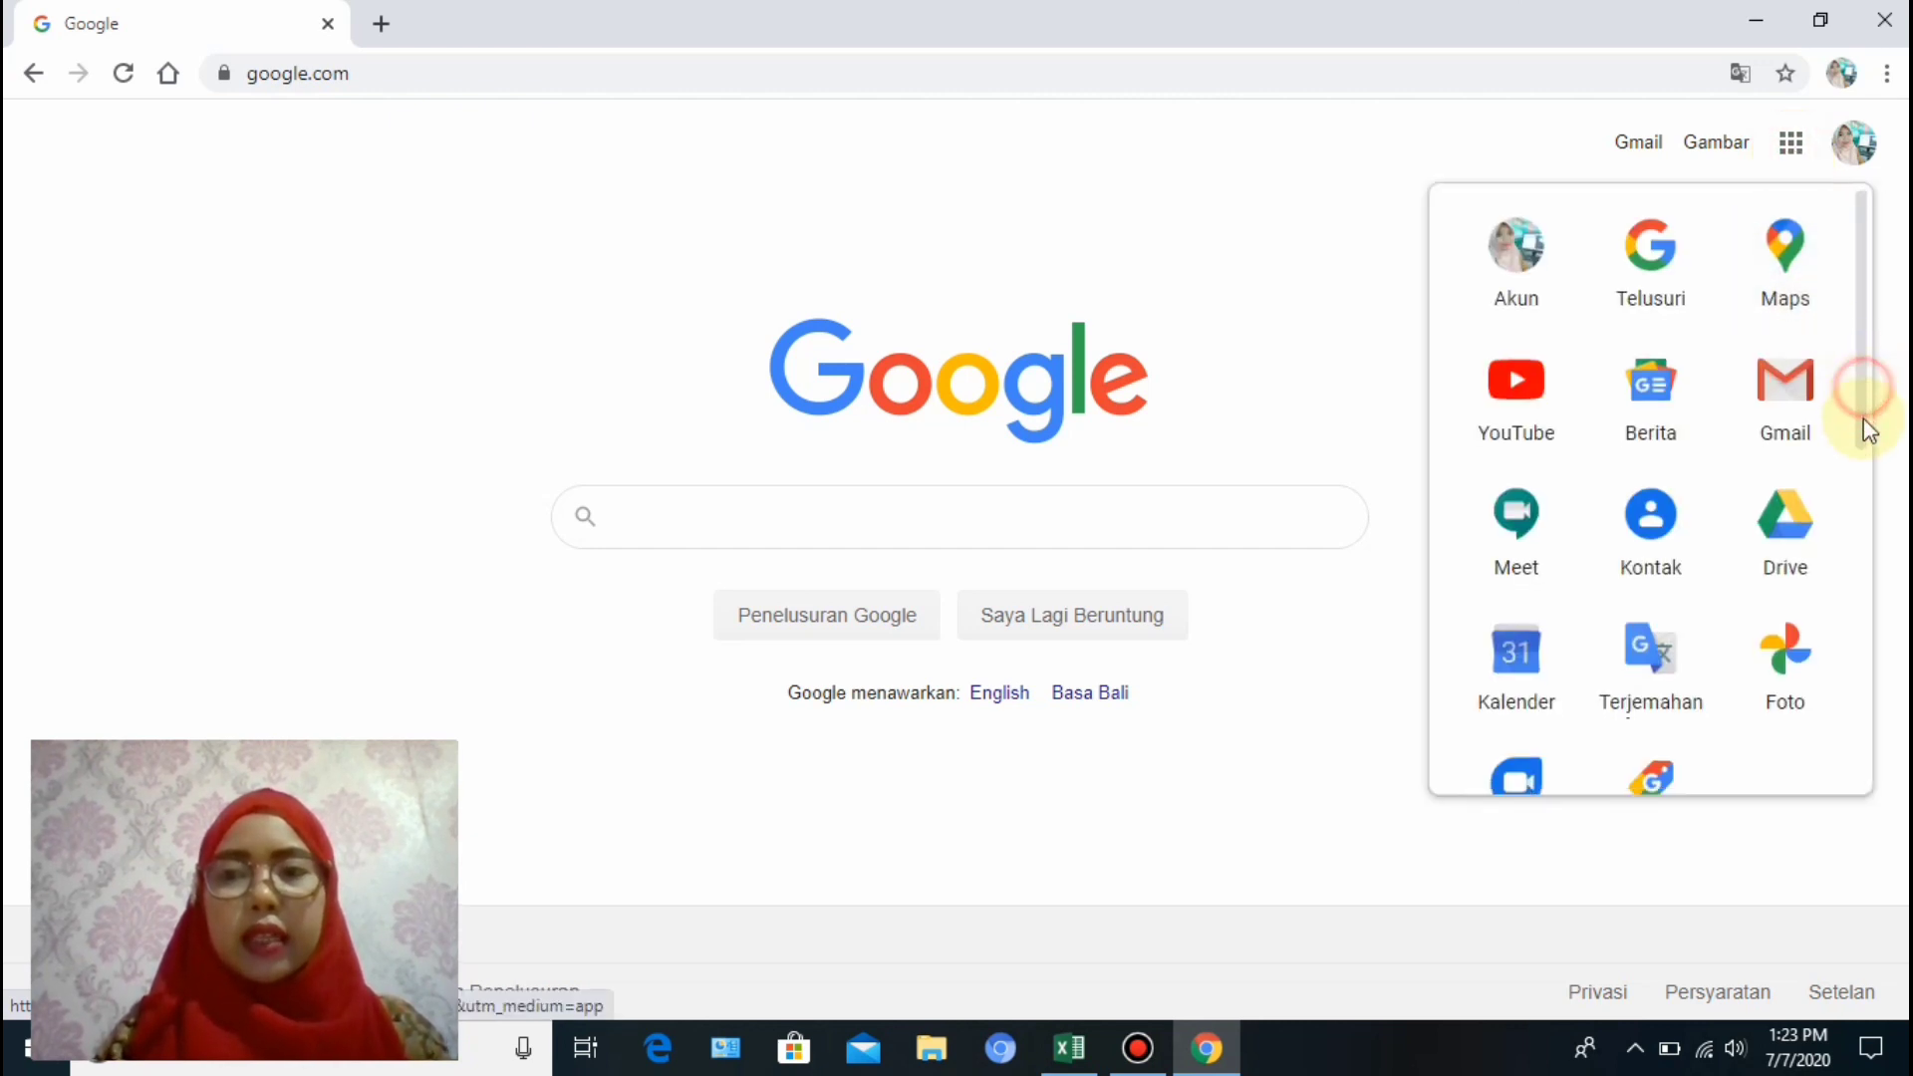
scroll(1863, 438, down, 1)
click(1785, 403)
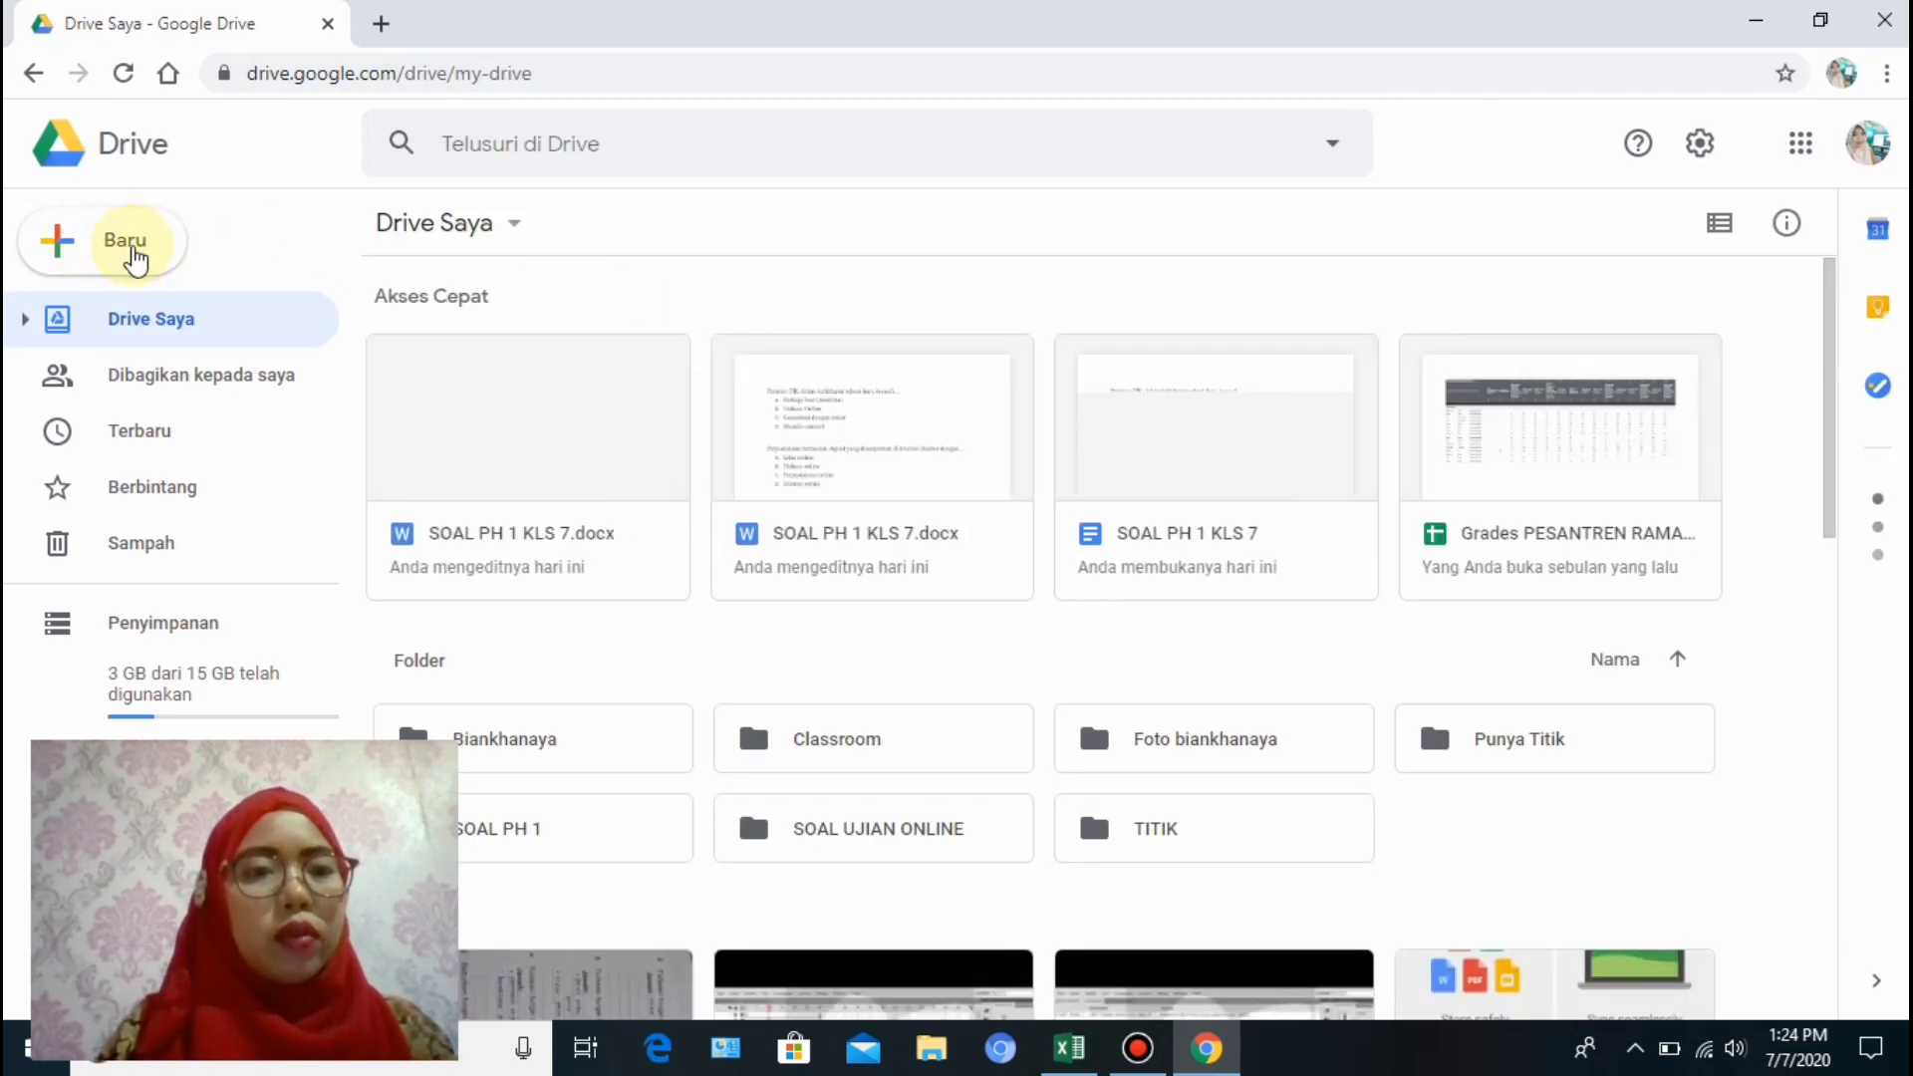
Make a new My Drive folder named 'SOAL UJIAN ONLINE BIMBINGAN TIK'.
click(134, 251)
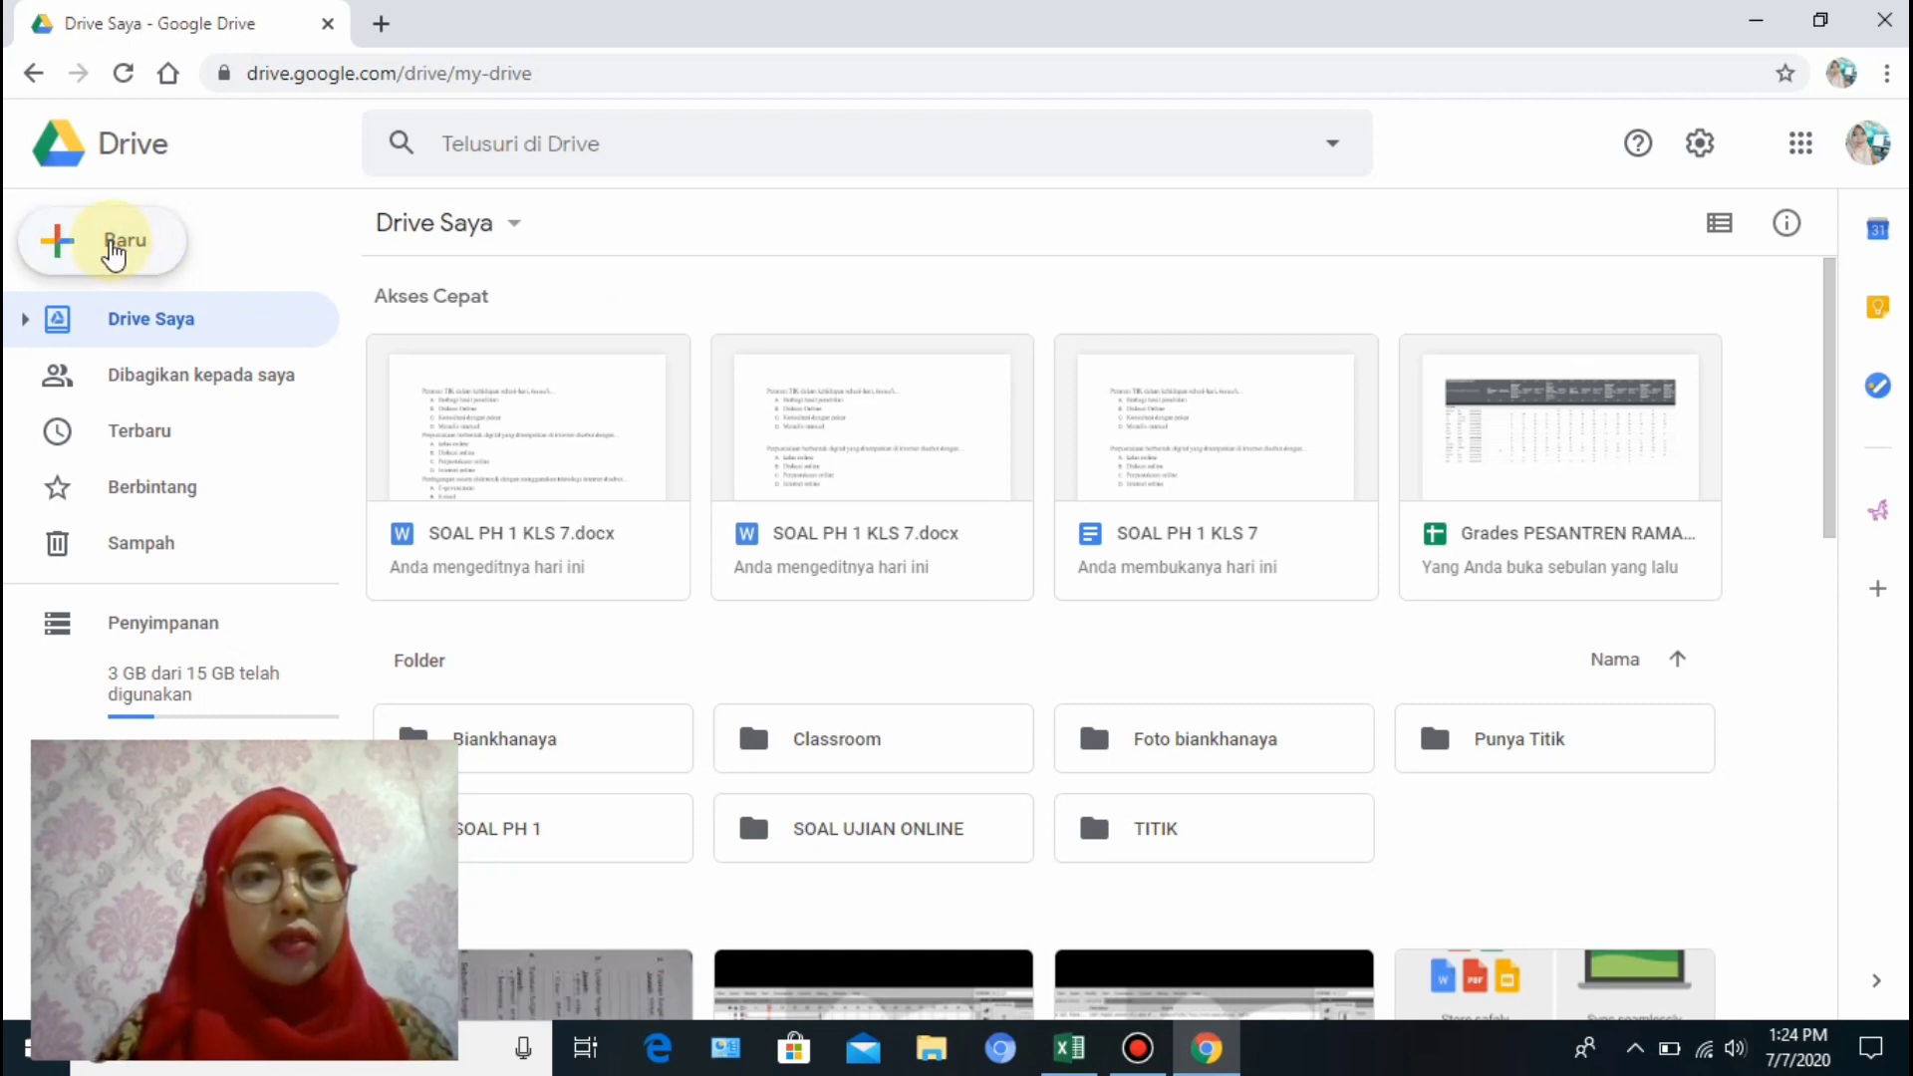
click(113, 251)
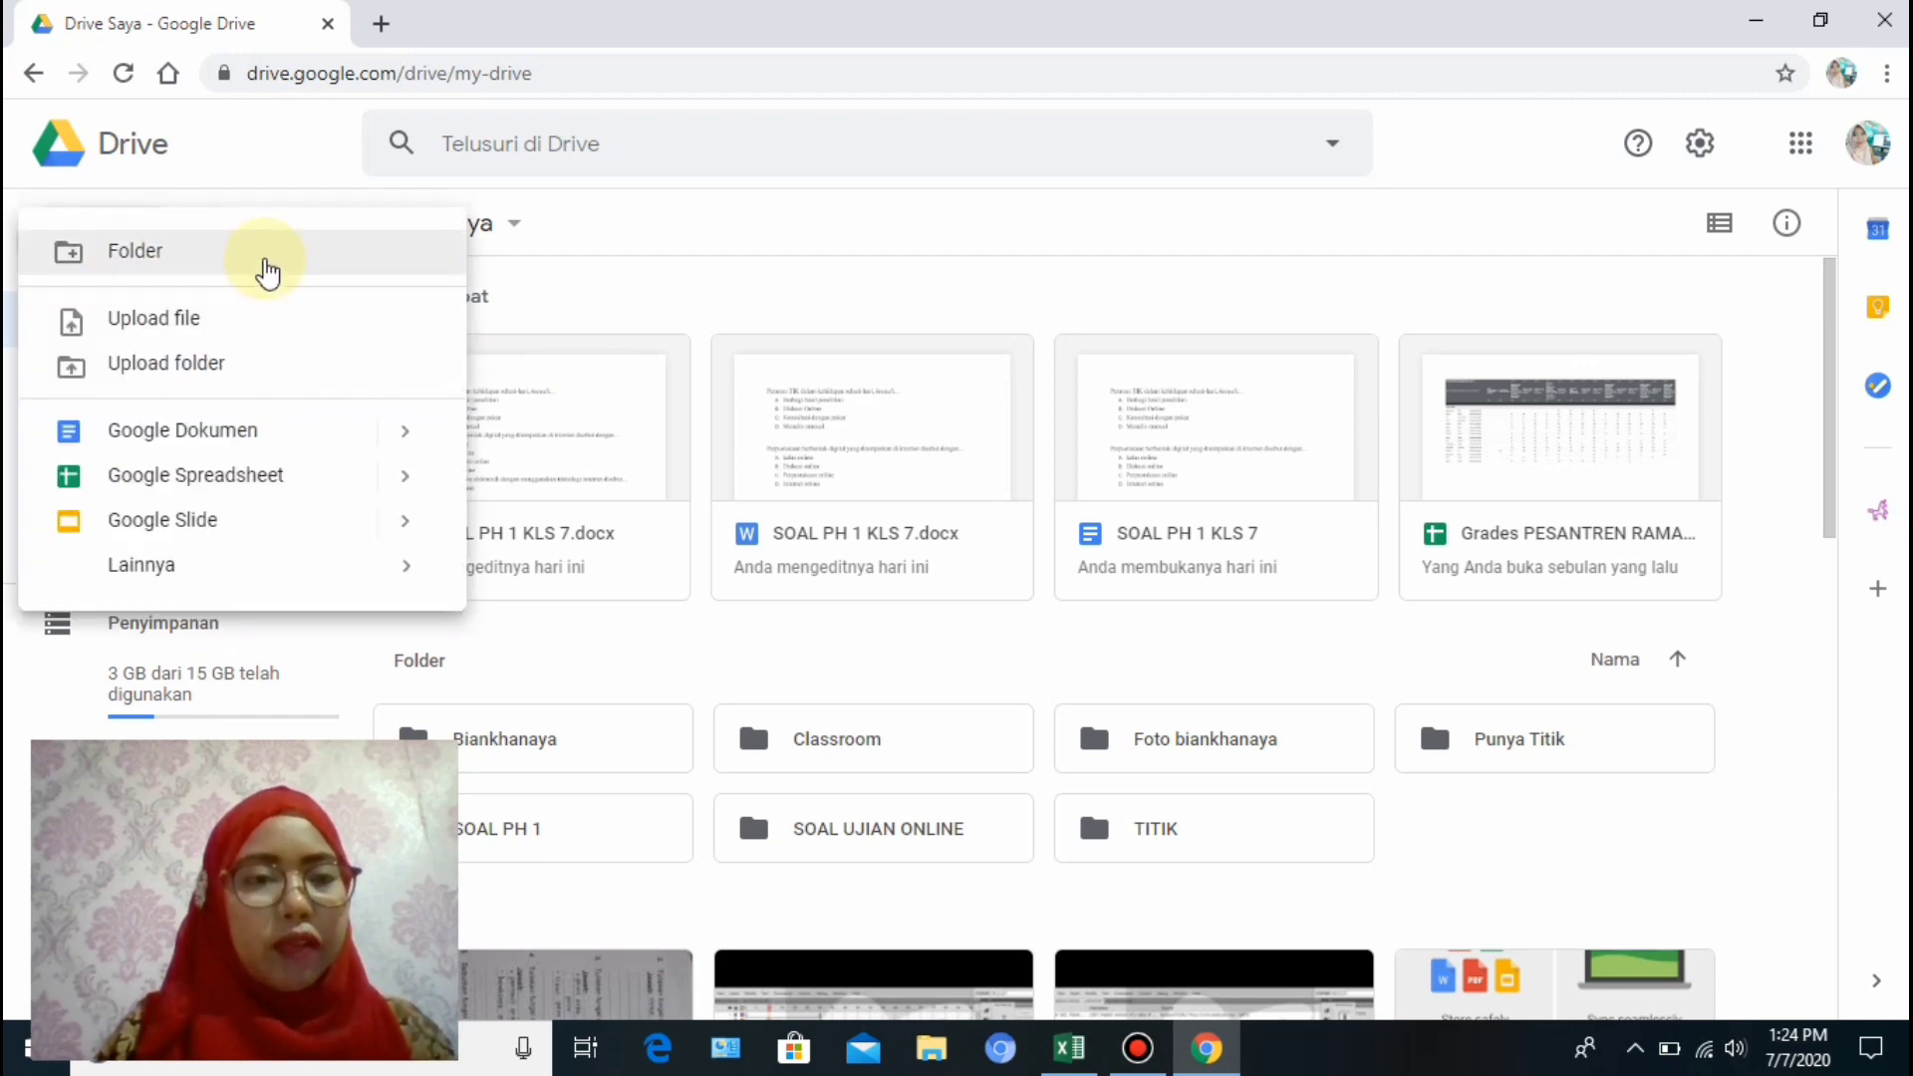
click(267, 267)
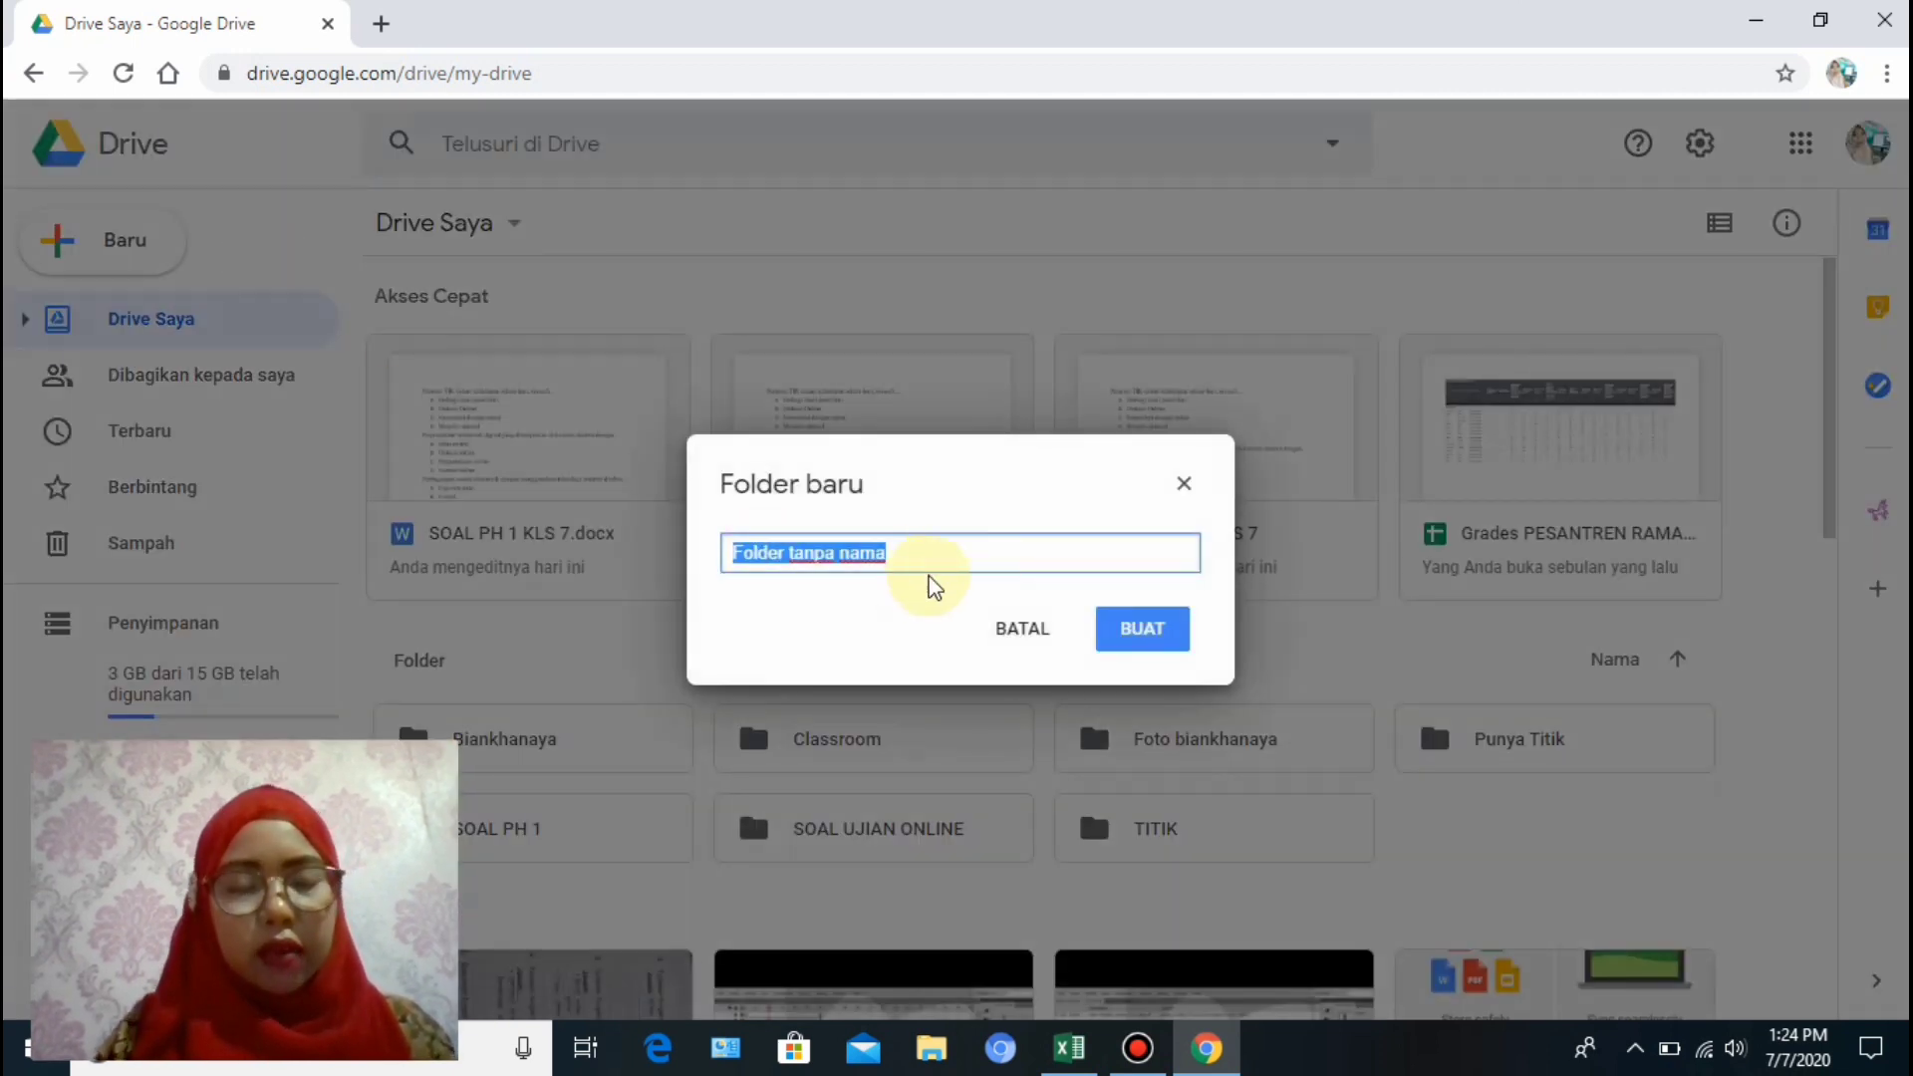
text(A)
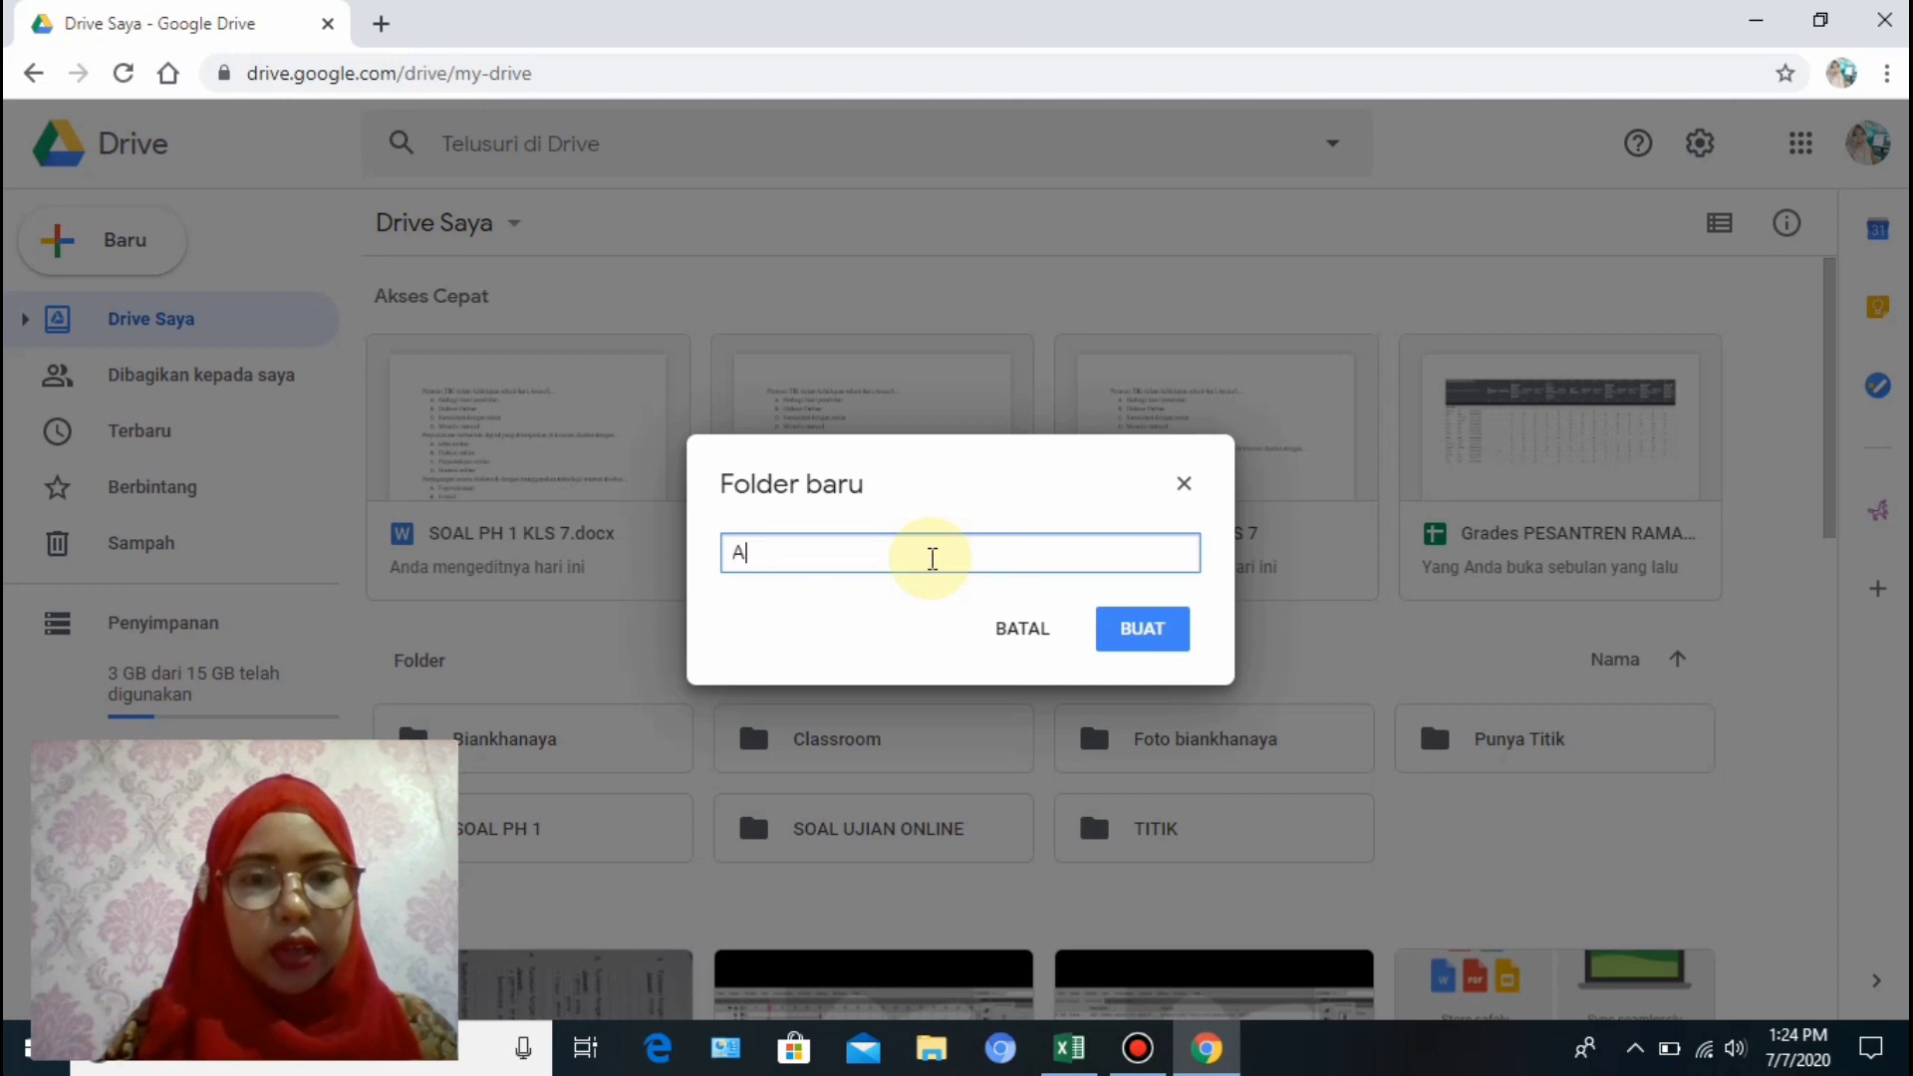
key(BackSpace)
text(SO)
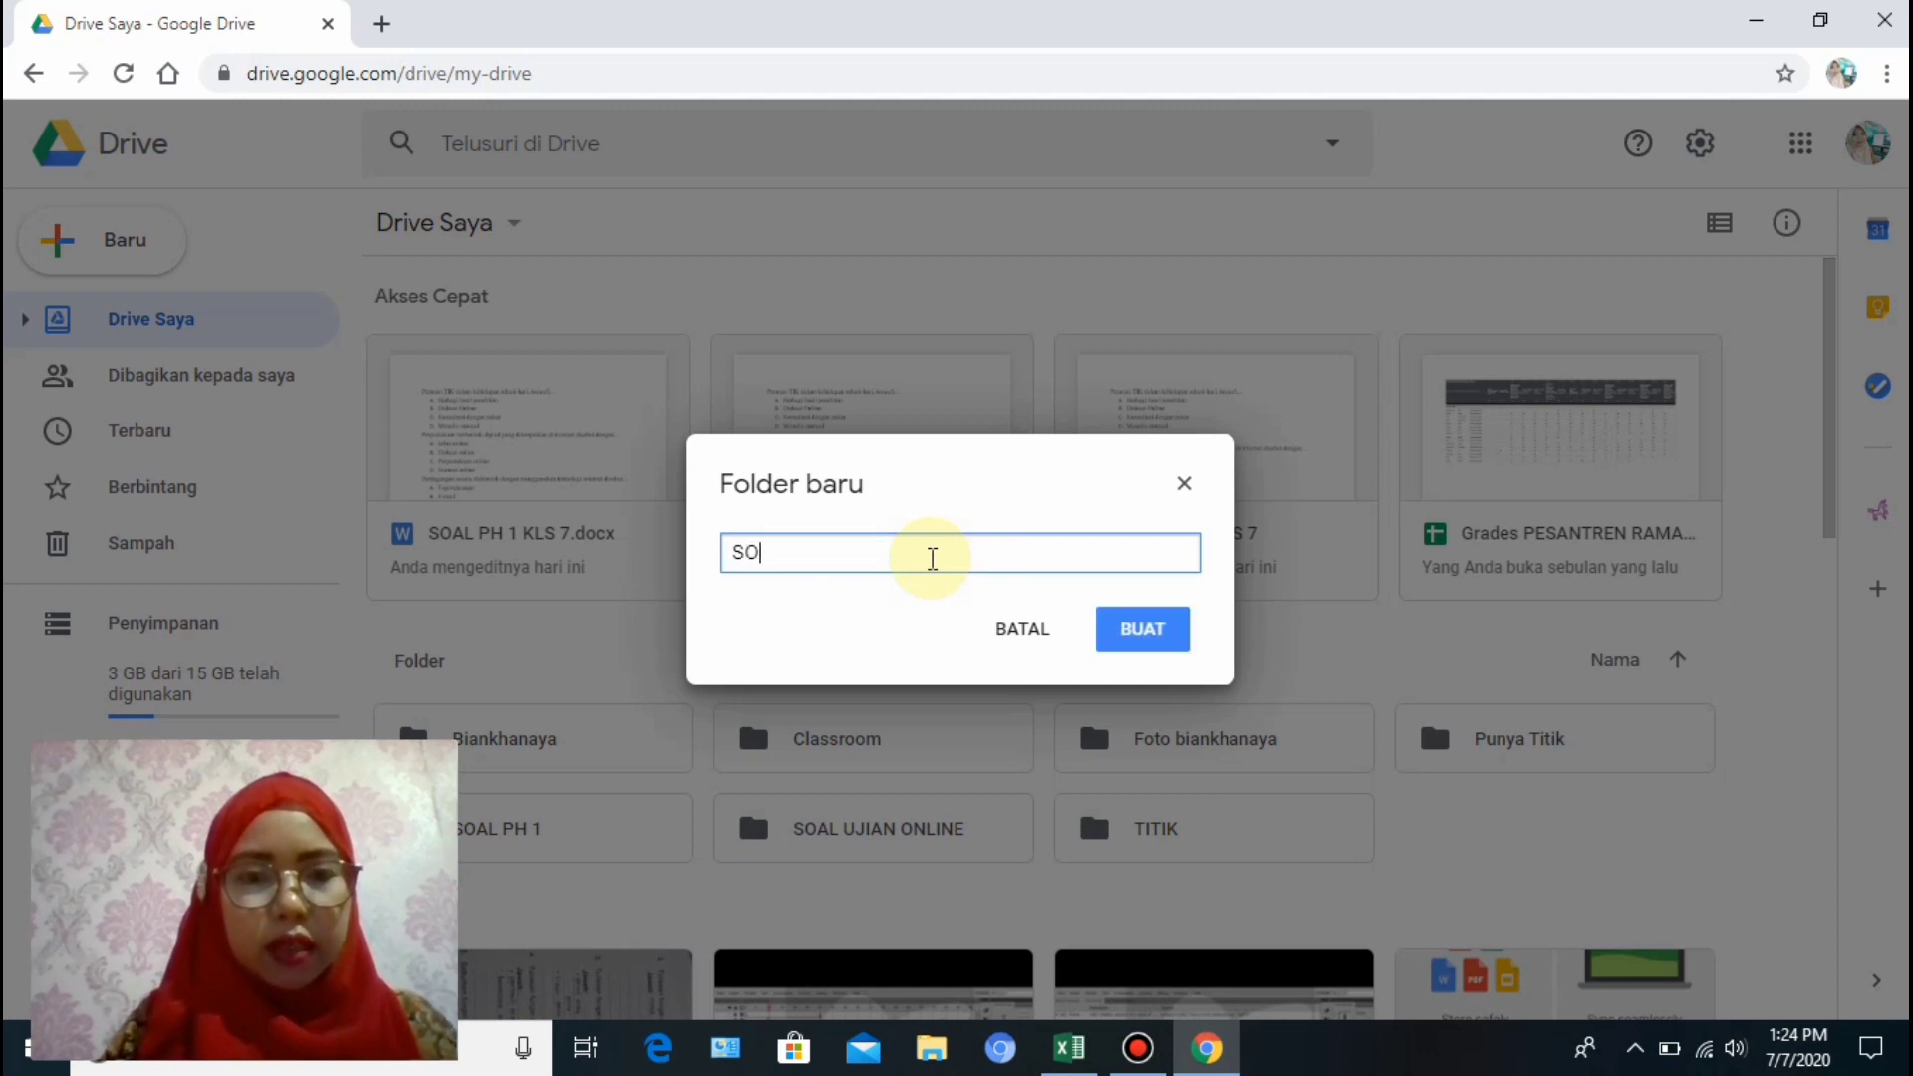
text(AL UJIAN)
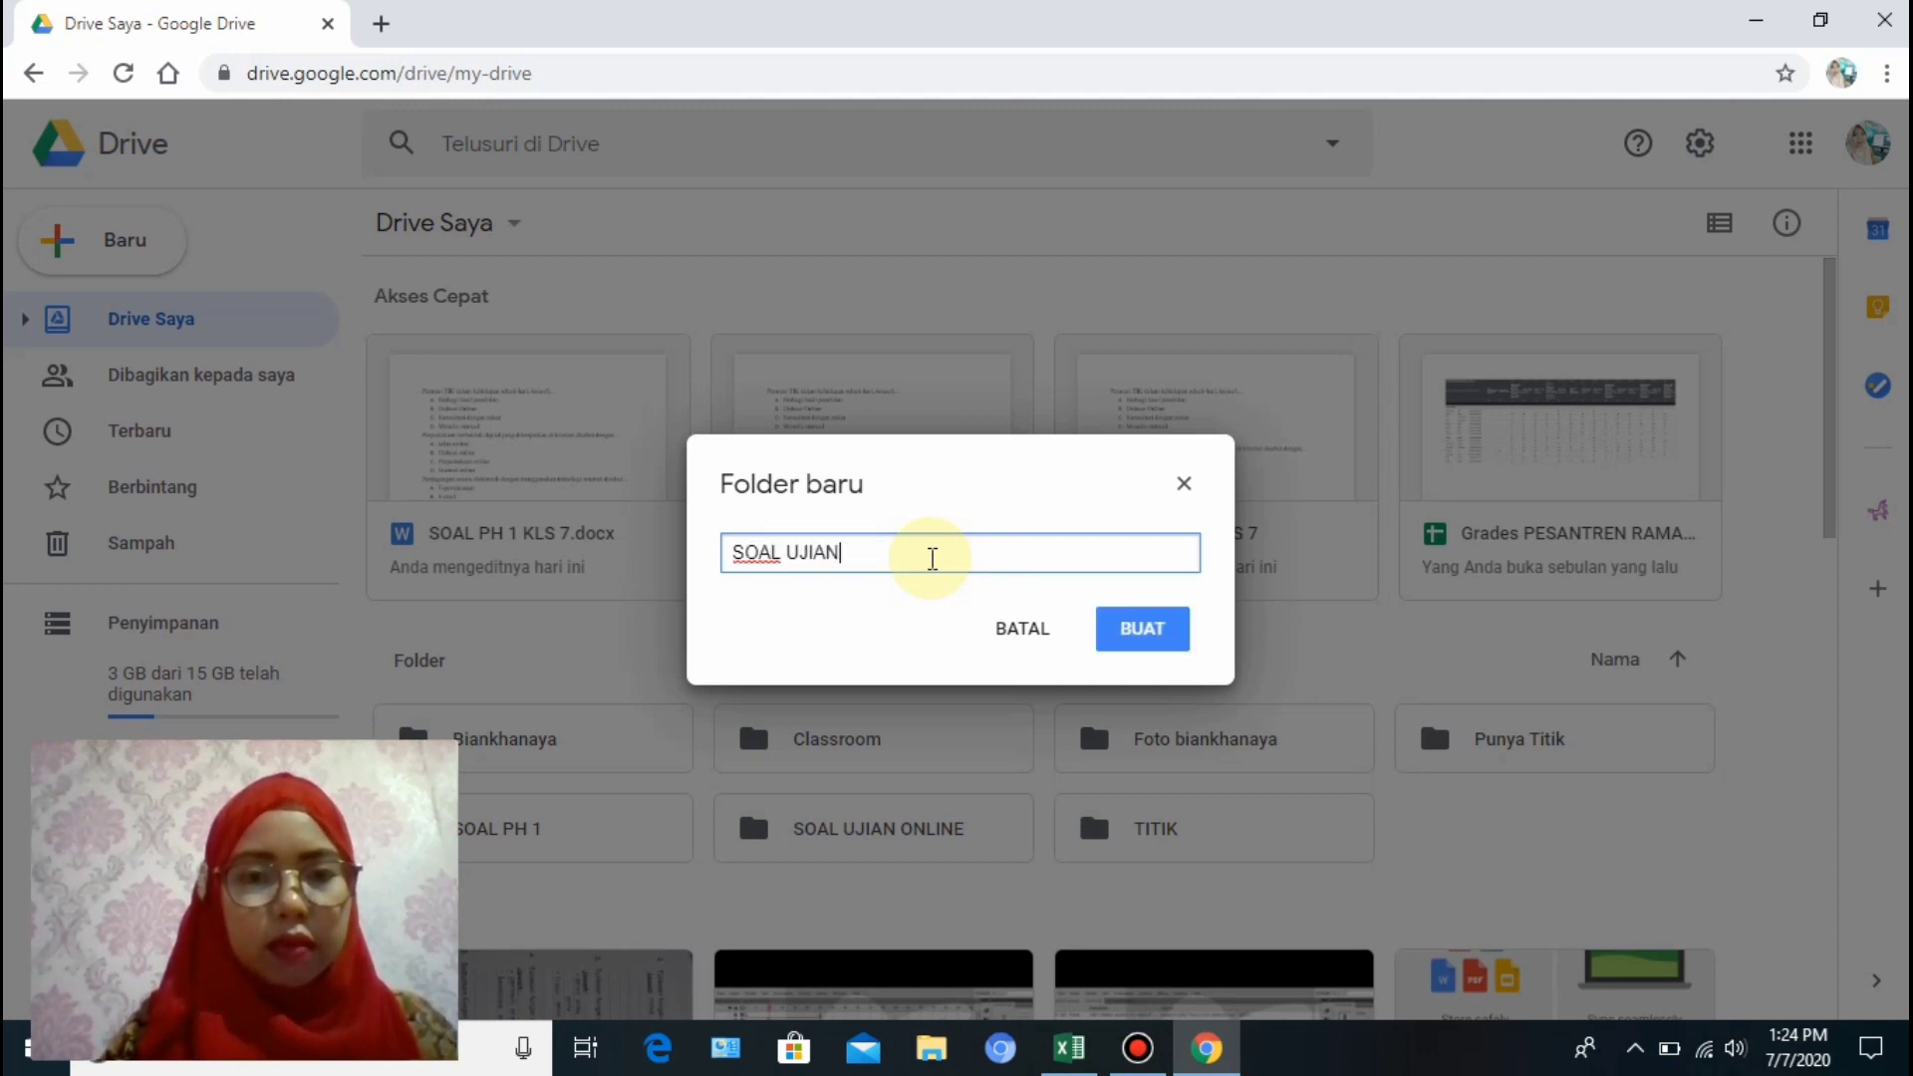
text( ONLI)
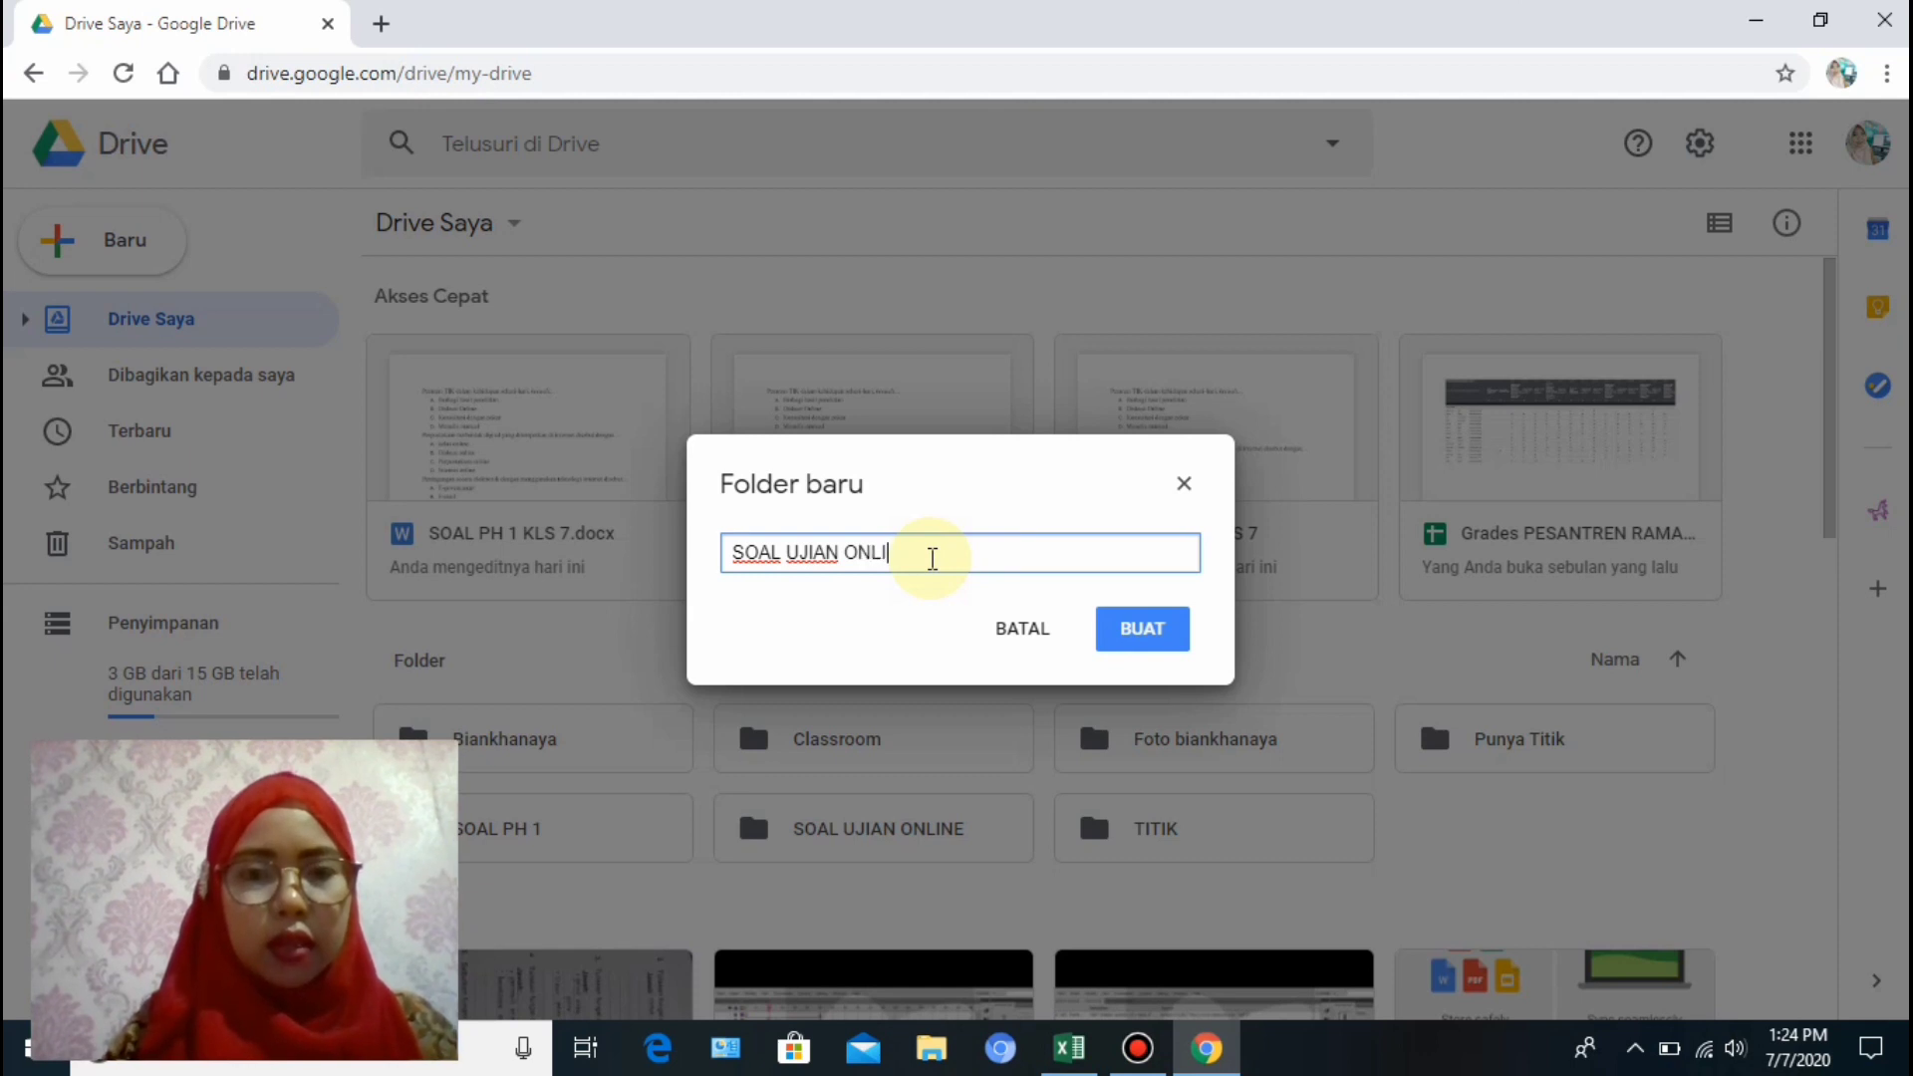
text(NE BIMB)
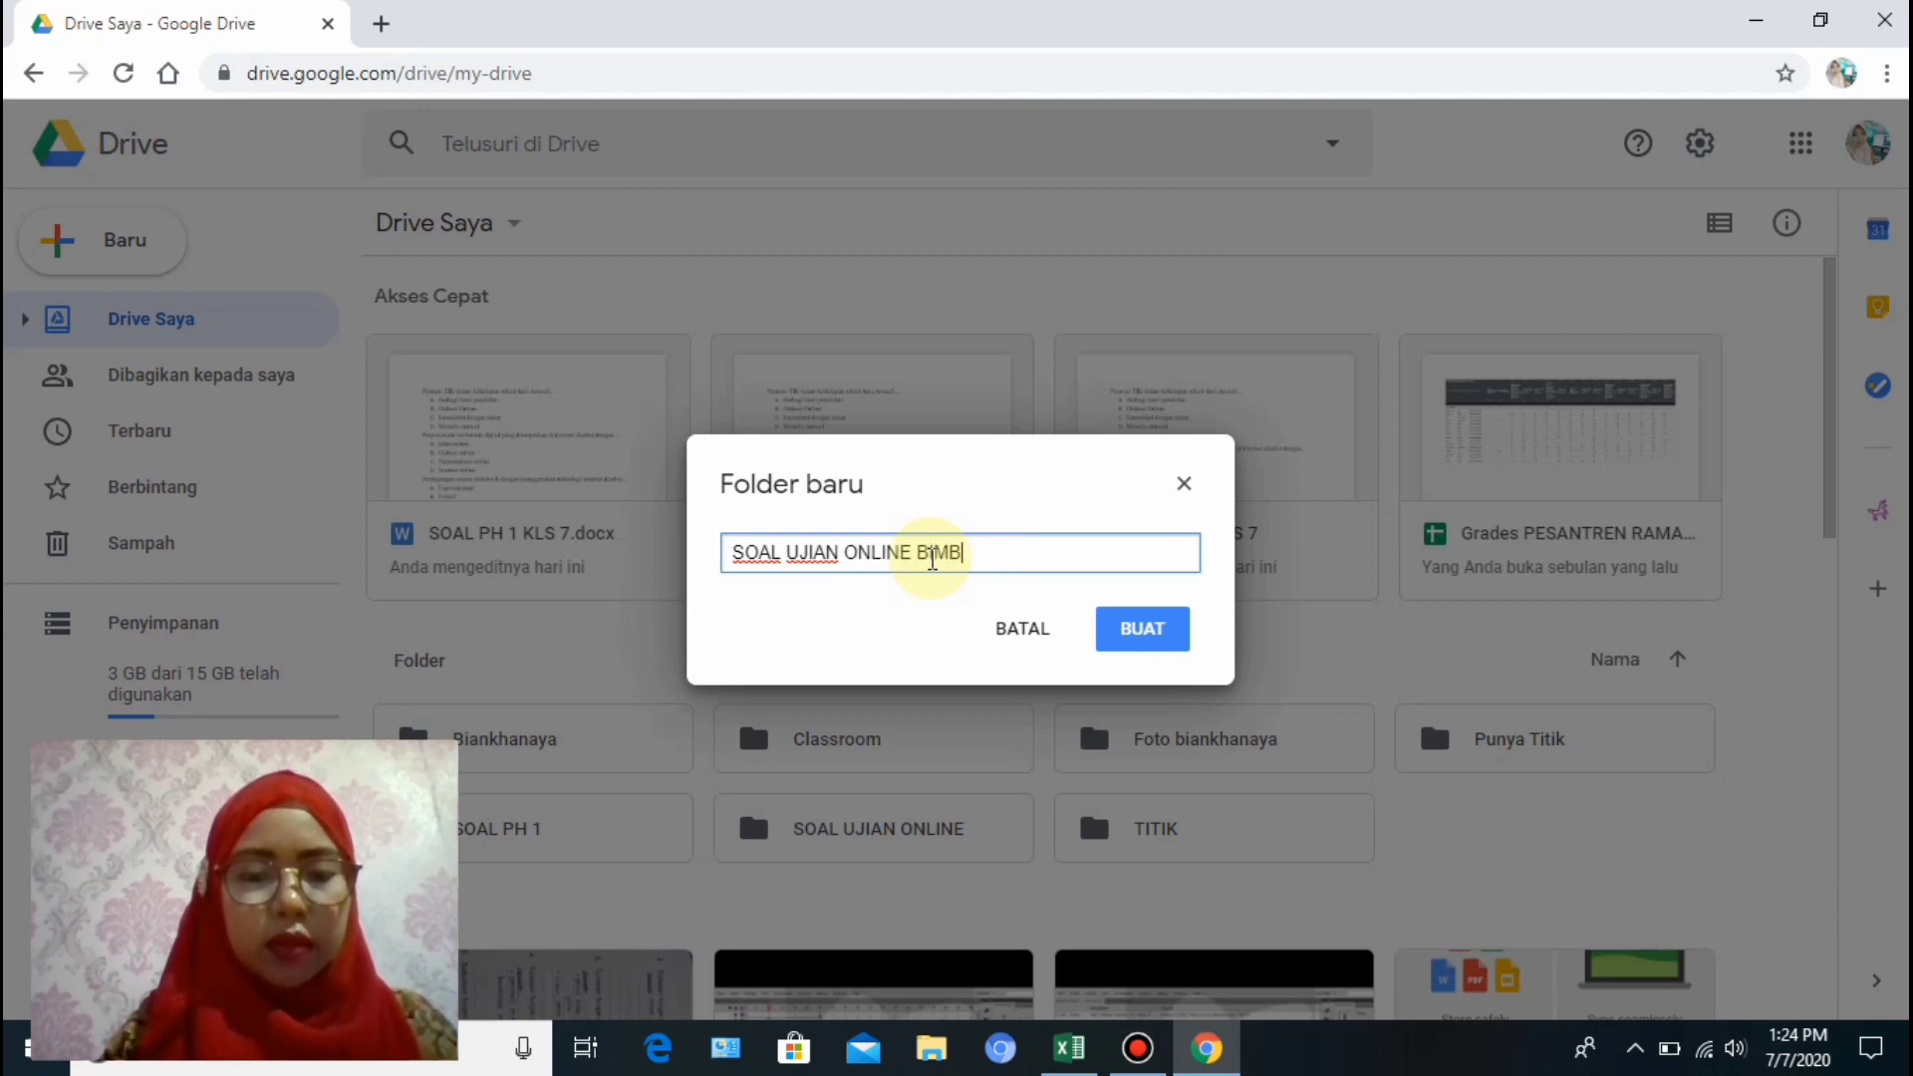
text(INGAN )
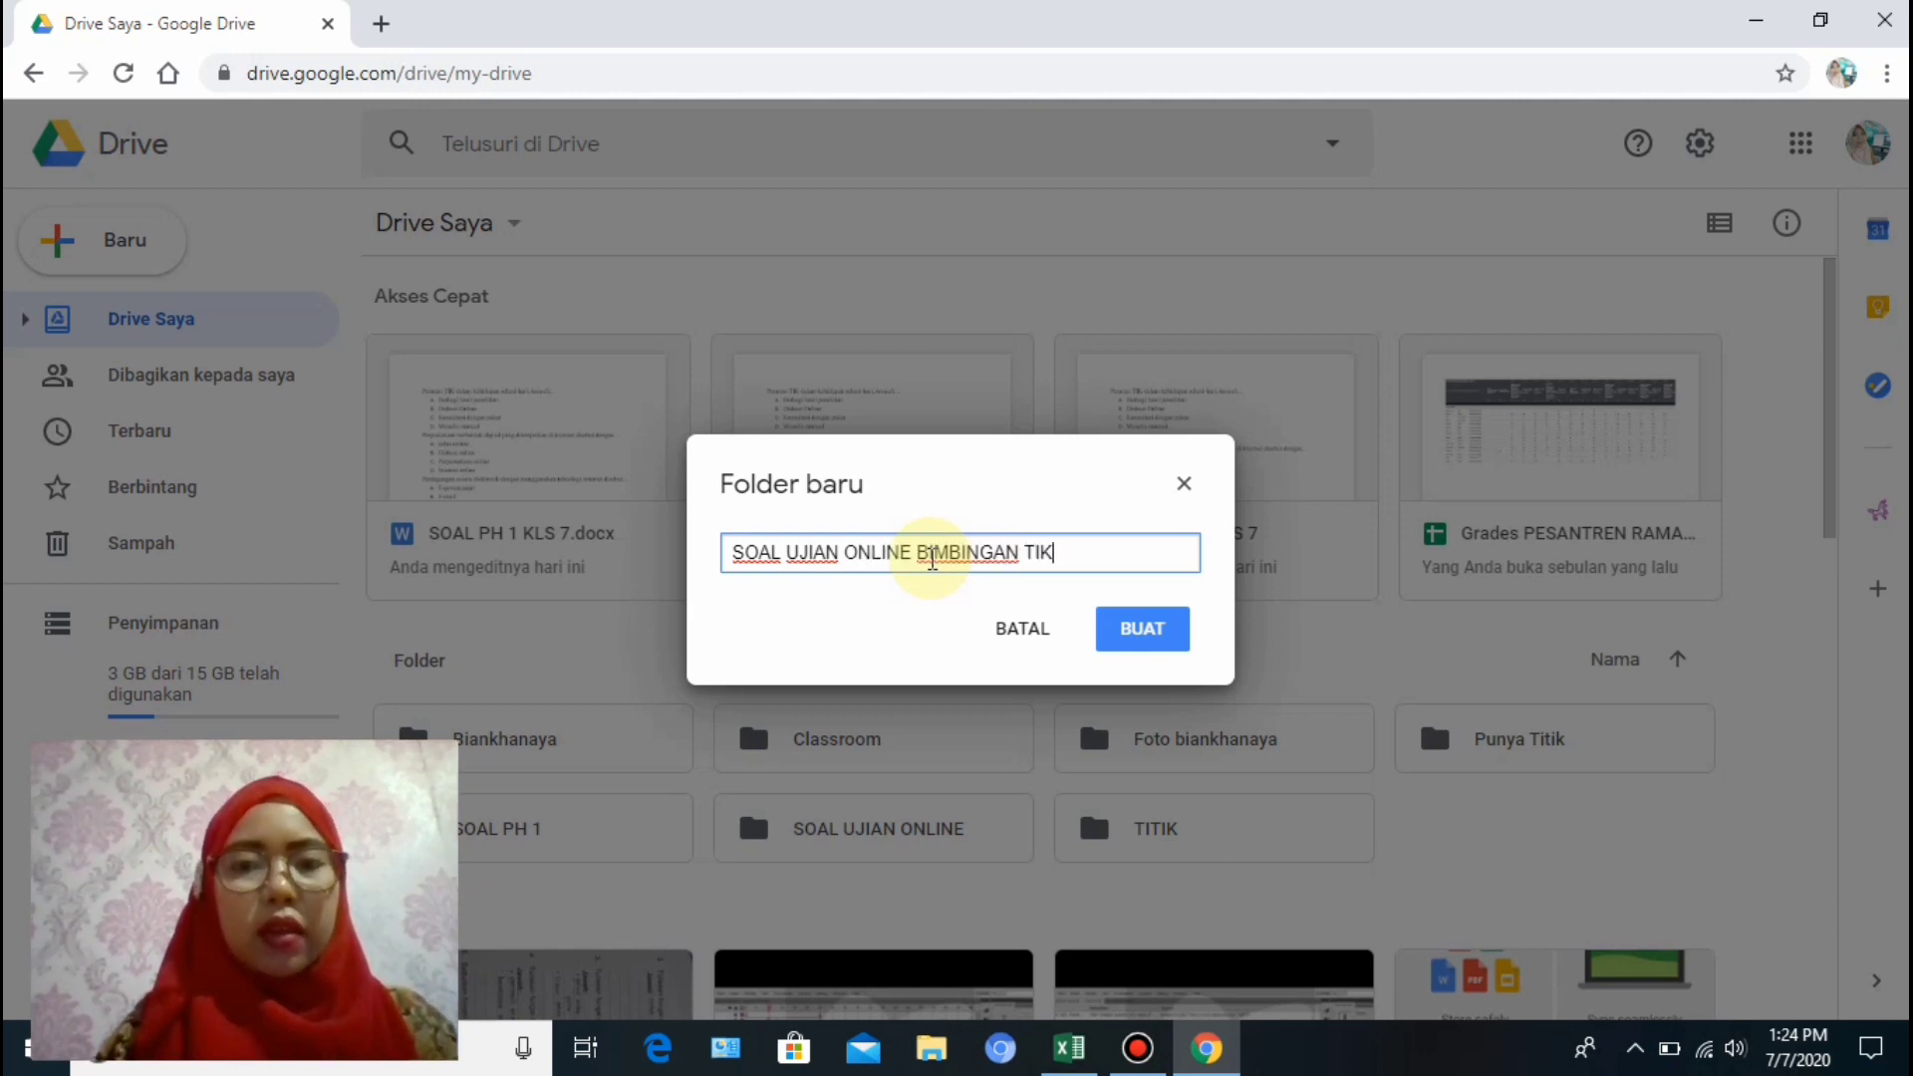
text(TIK)
click(1172, 639)
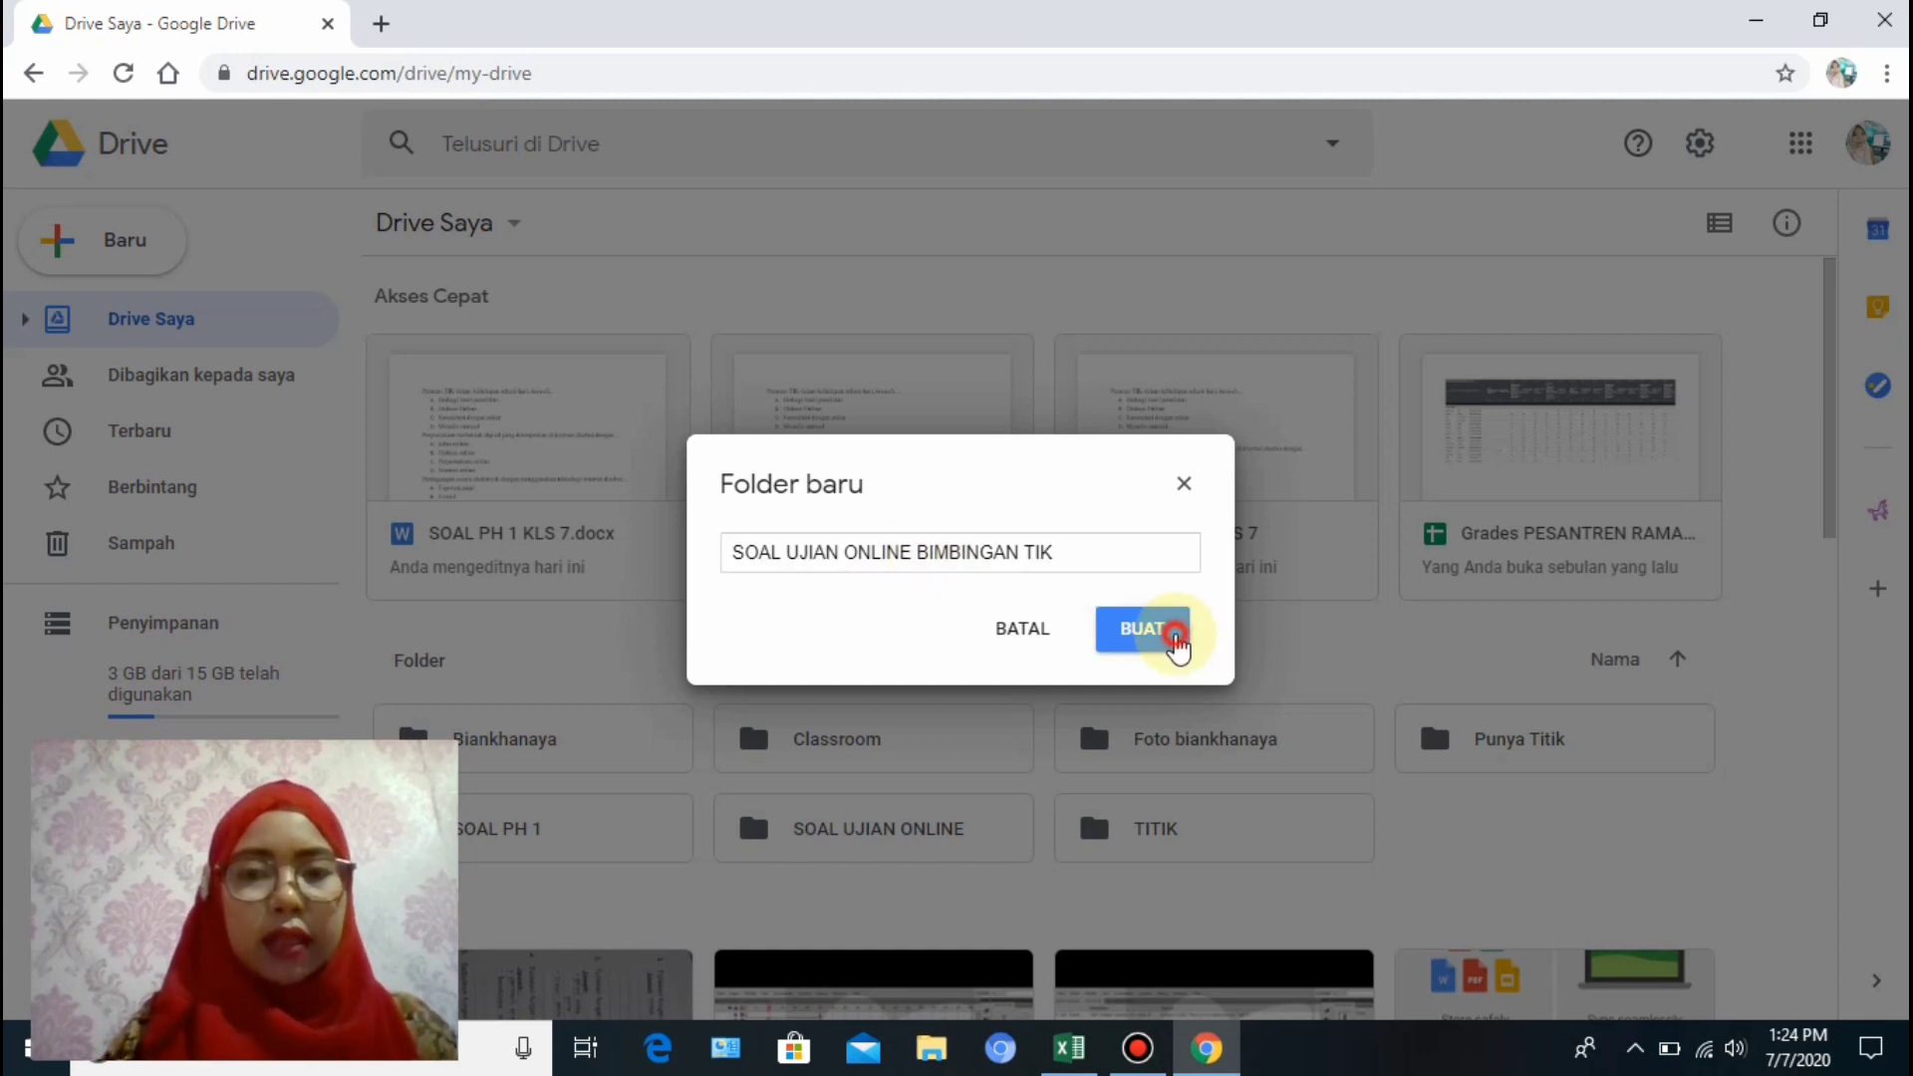
scroll(837, 602, down, 3)
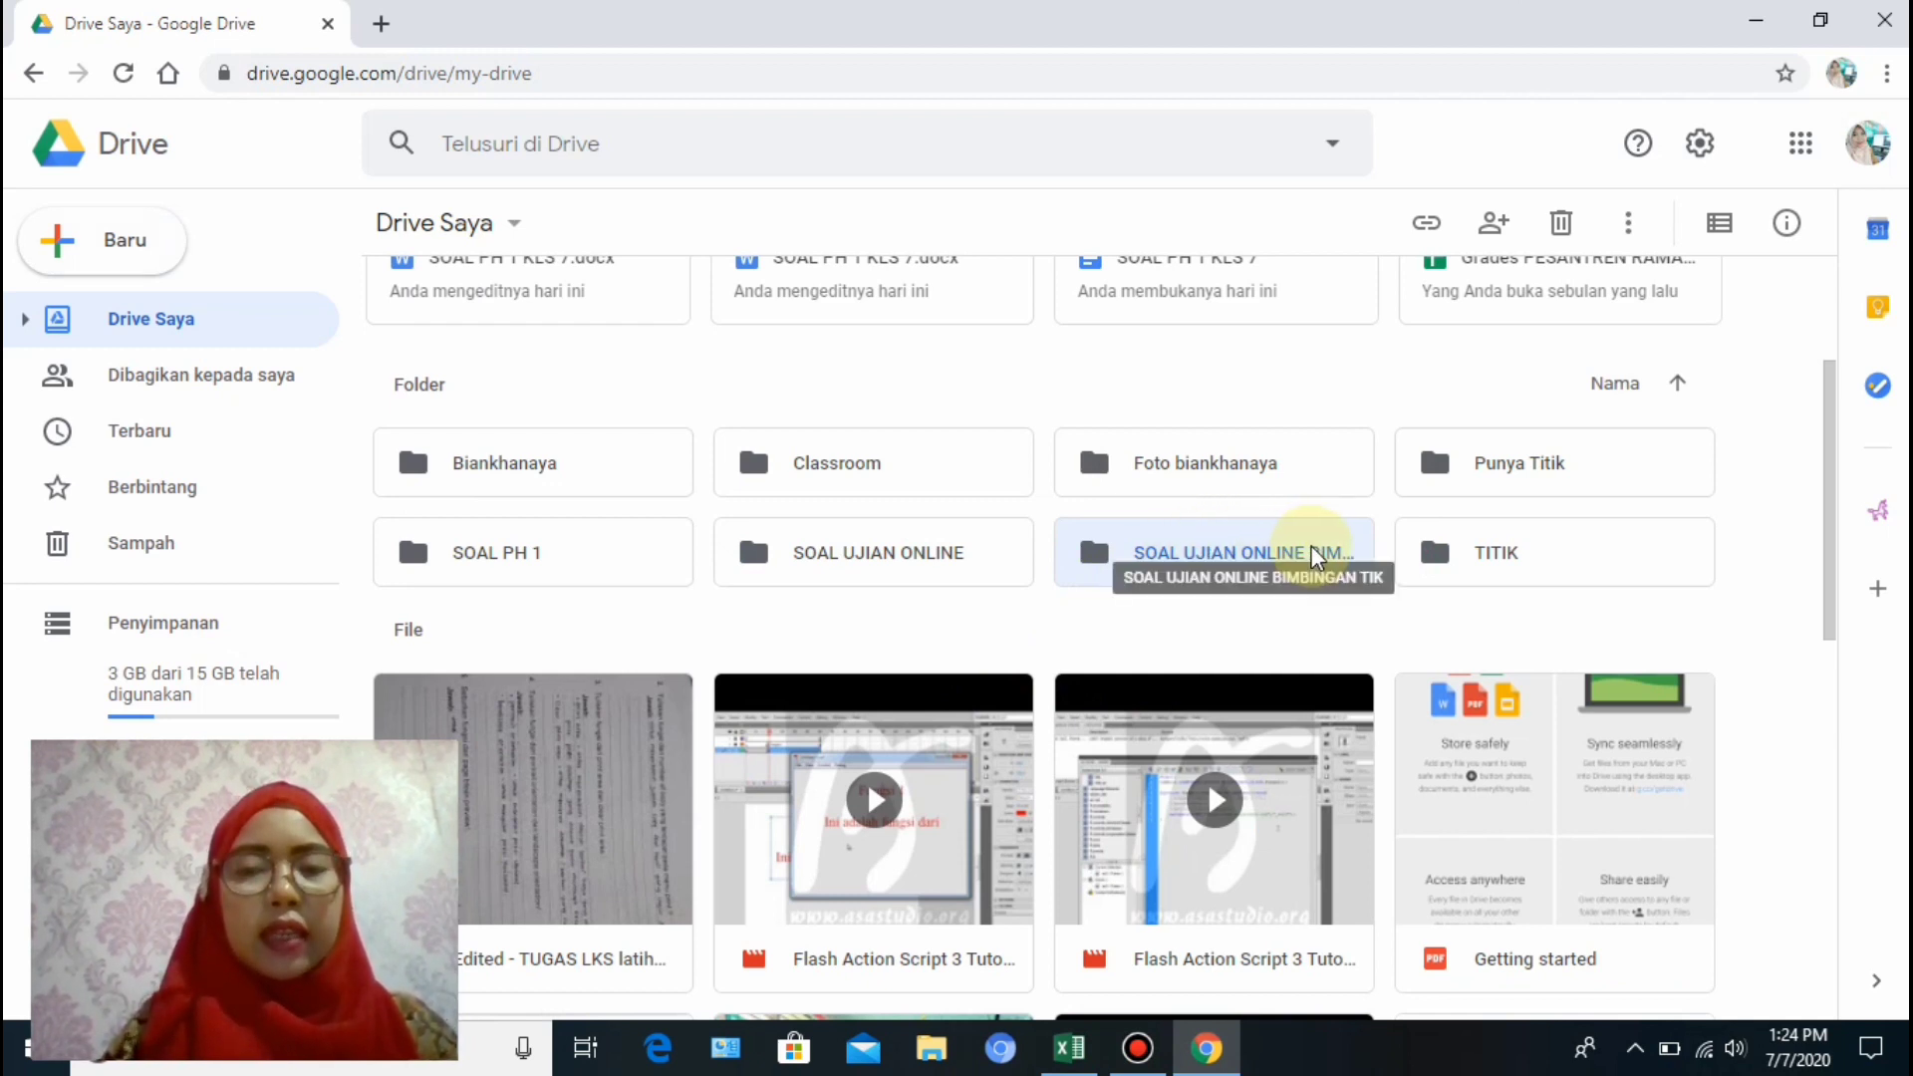
Open the new folder and drag SOAL PH 1 KLS 7.docx from Documents into it.
double_click(1208, 557)
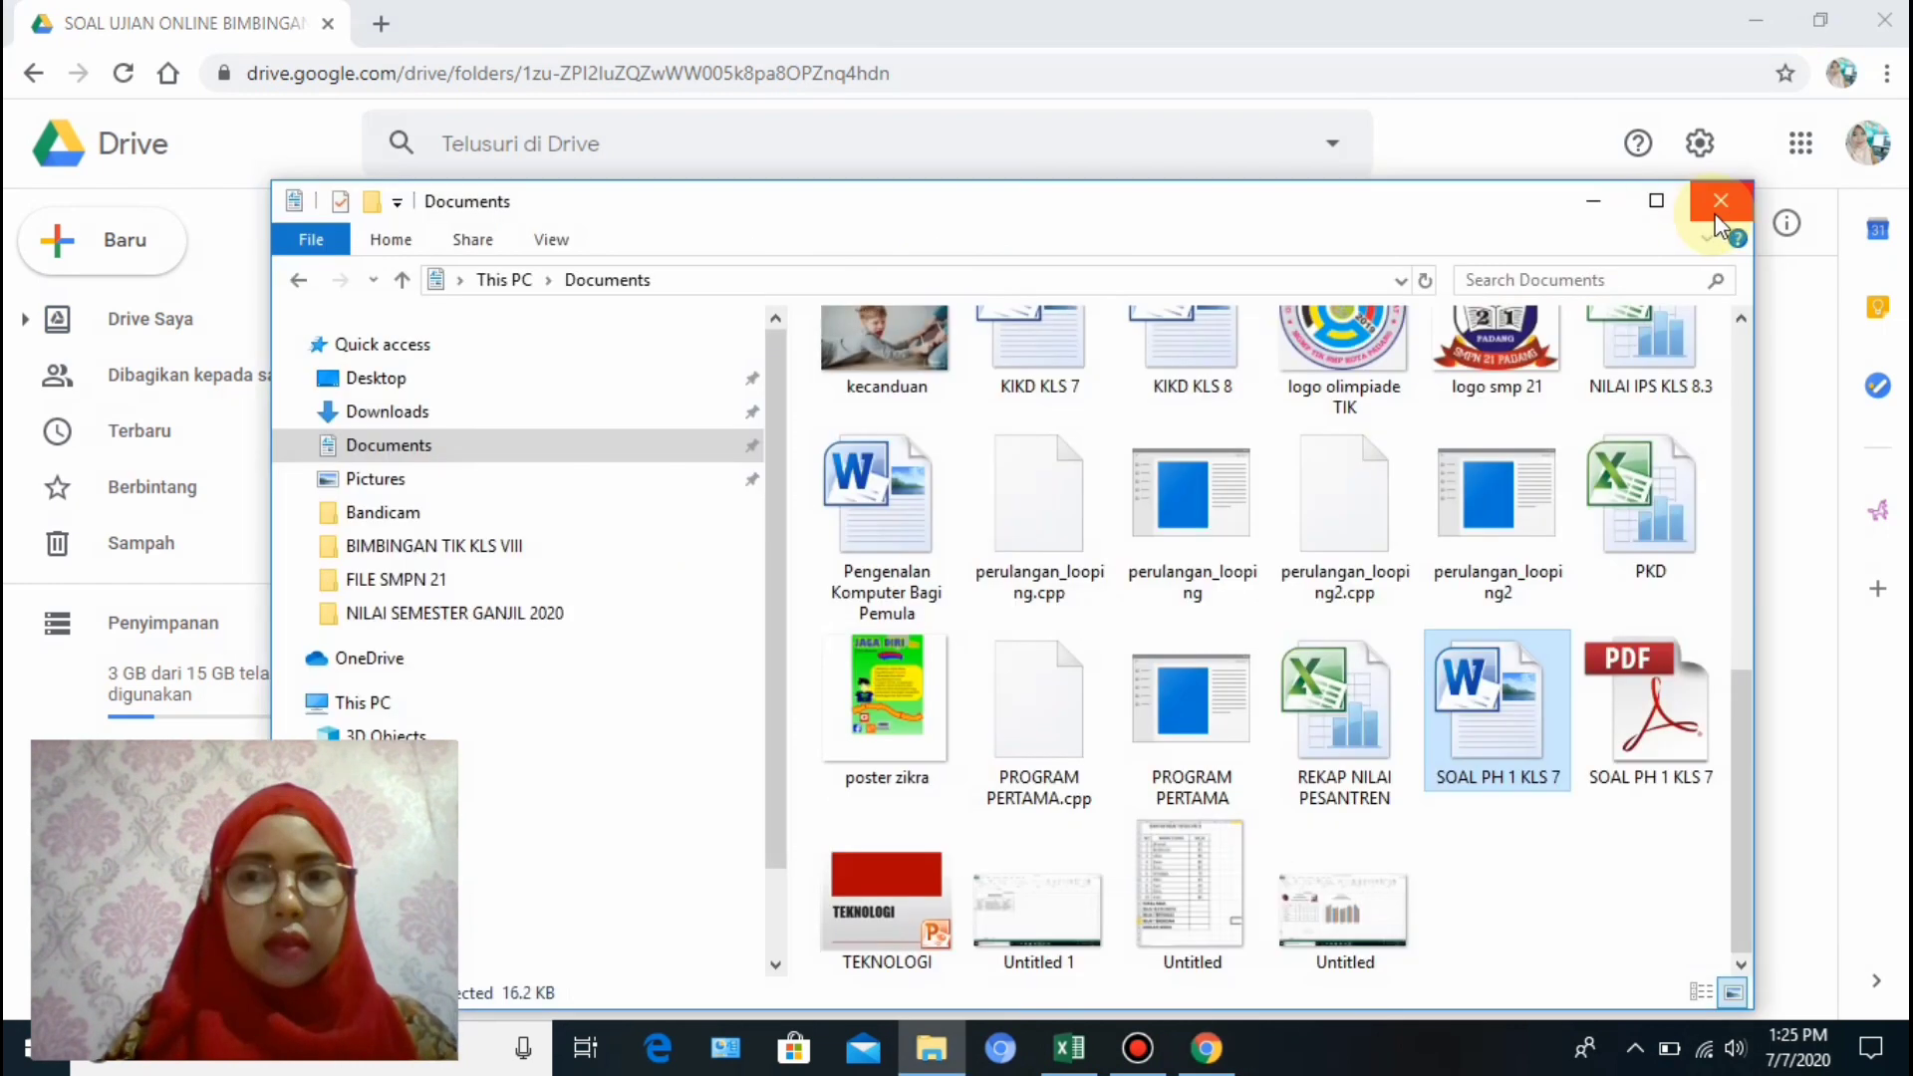
click(1717, 211)
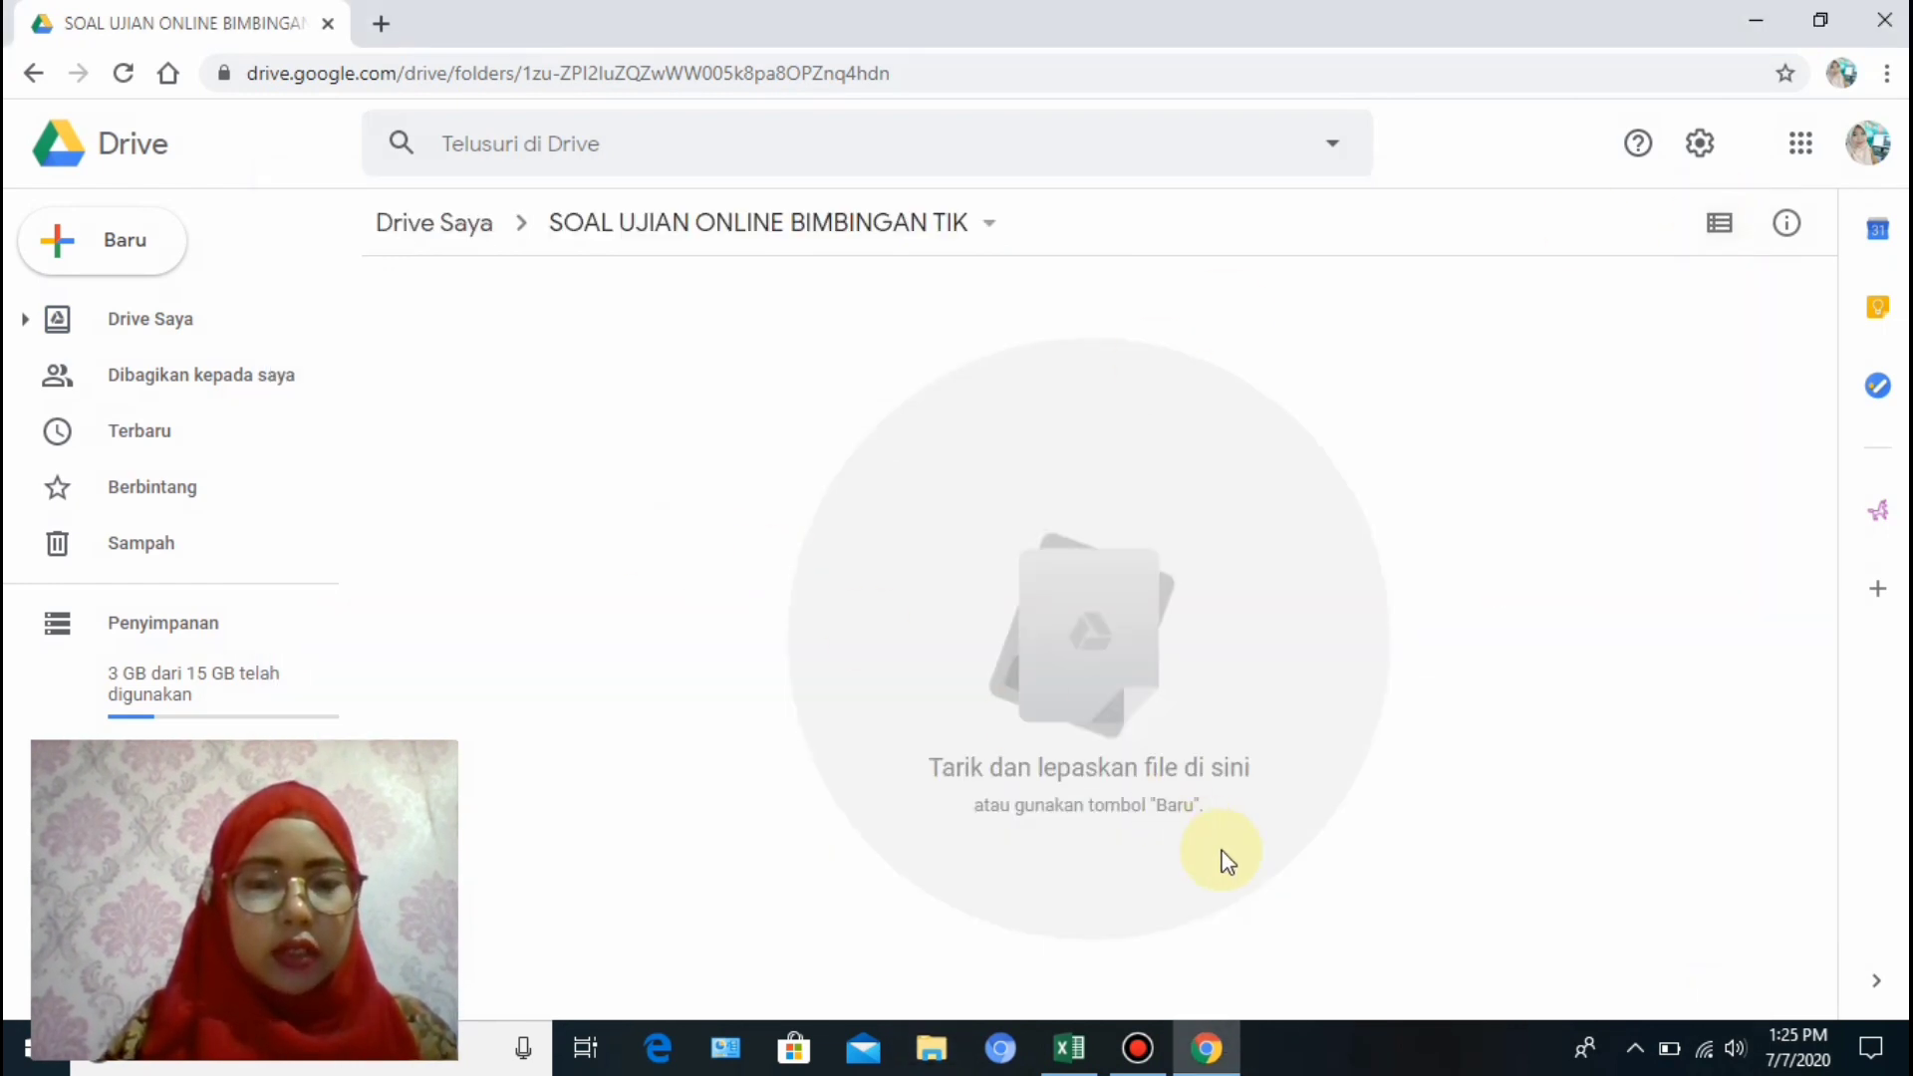
click(932, 1054)
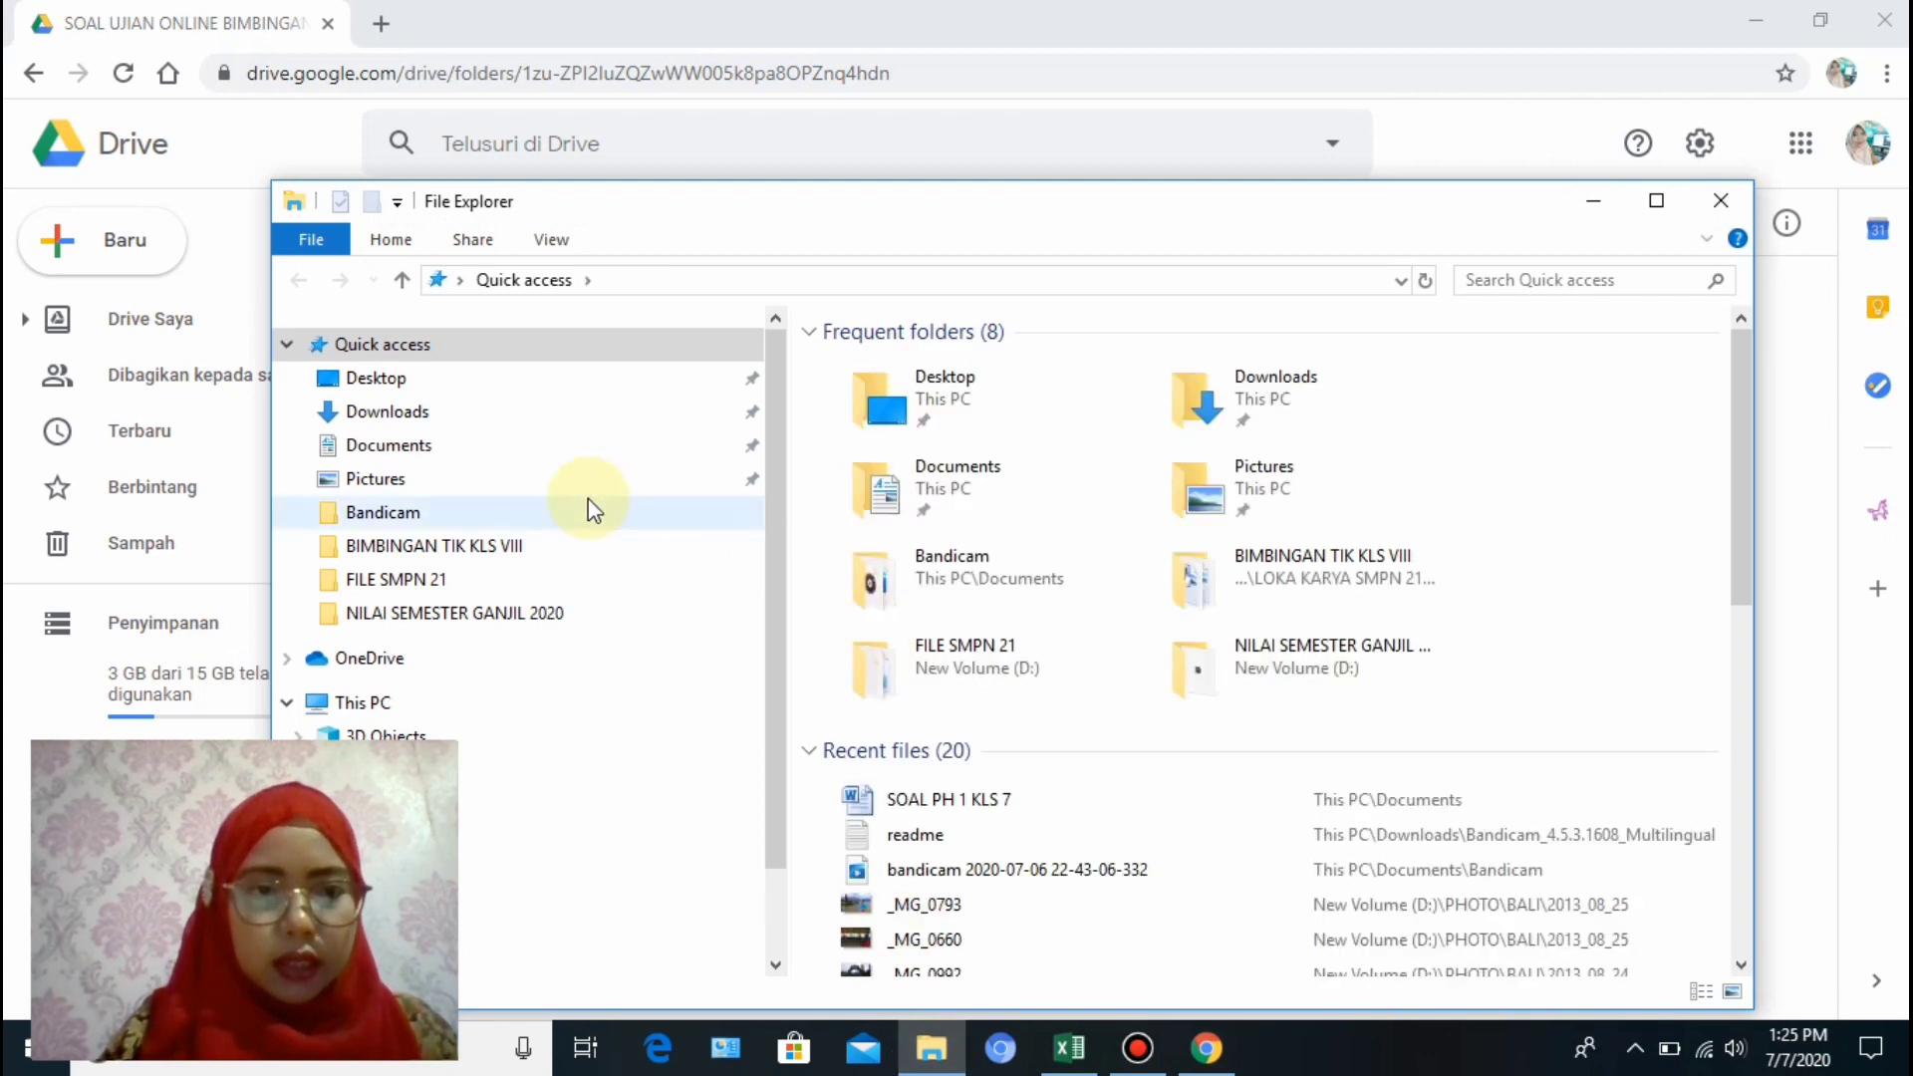
click(484, 443)
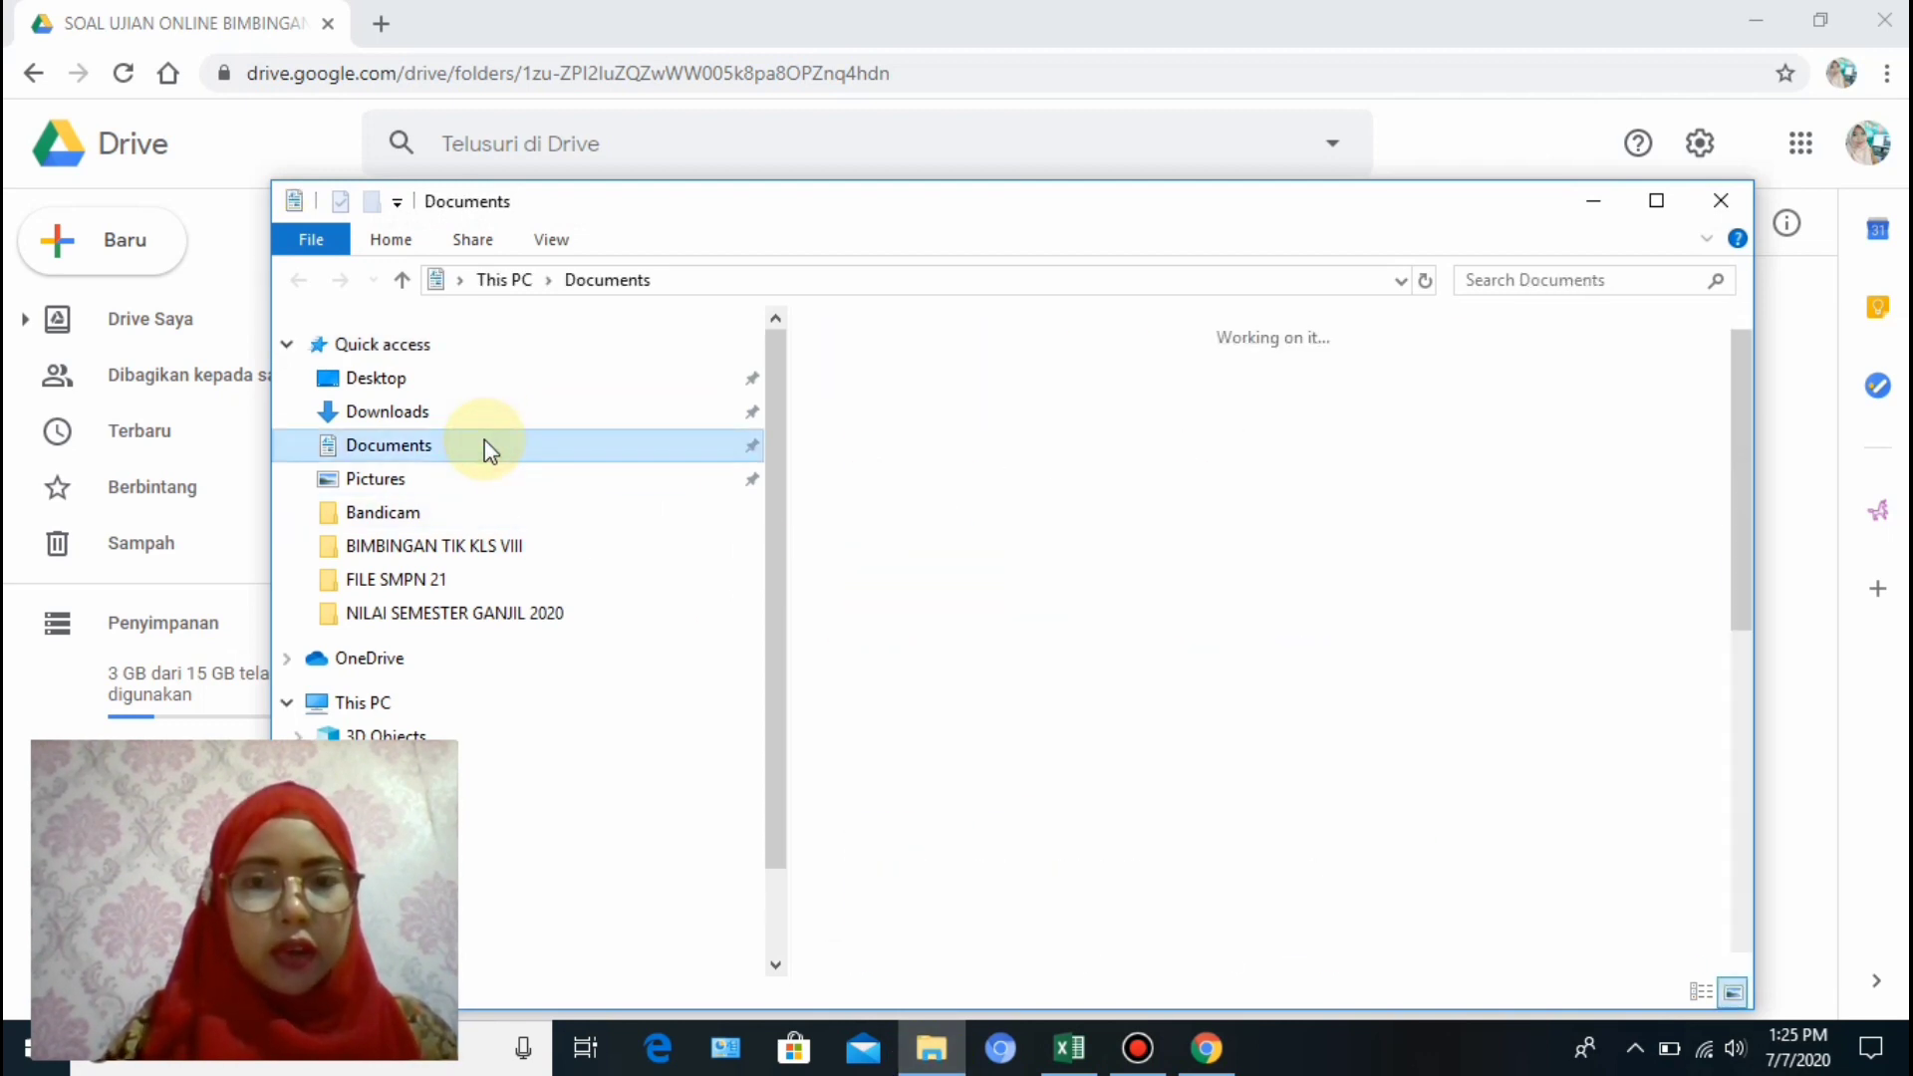
drag(1739, 523, 1734, 894)
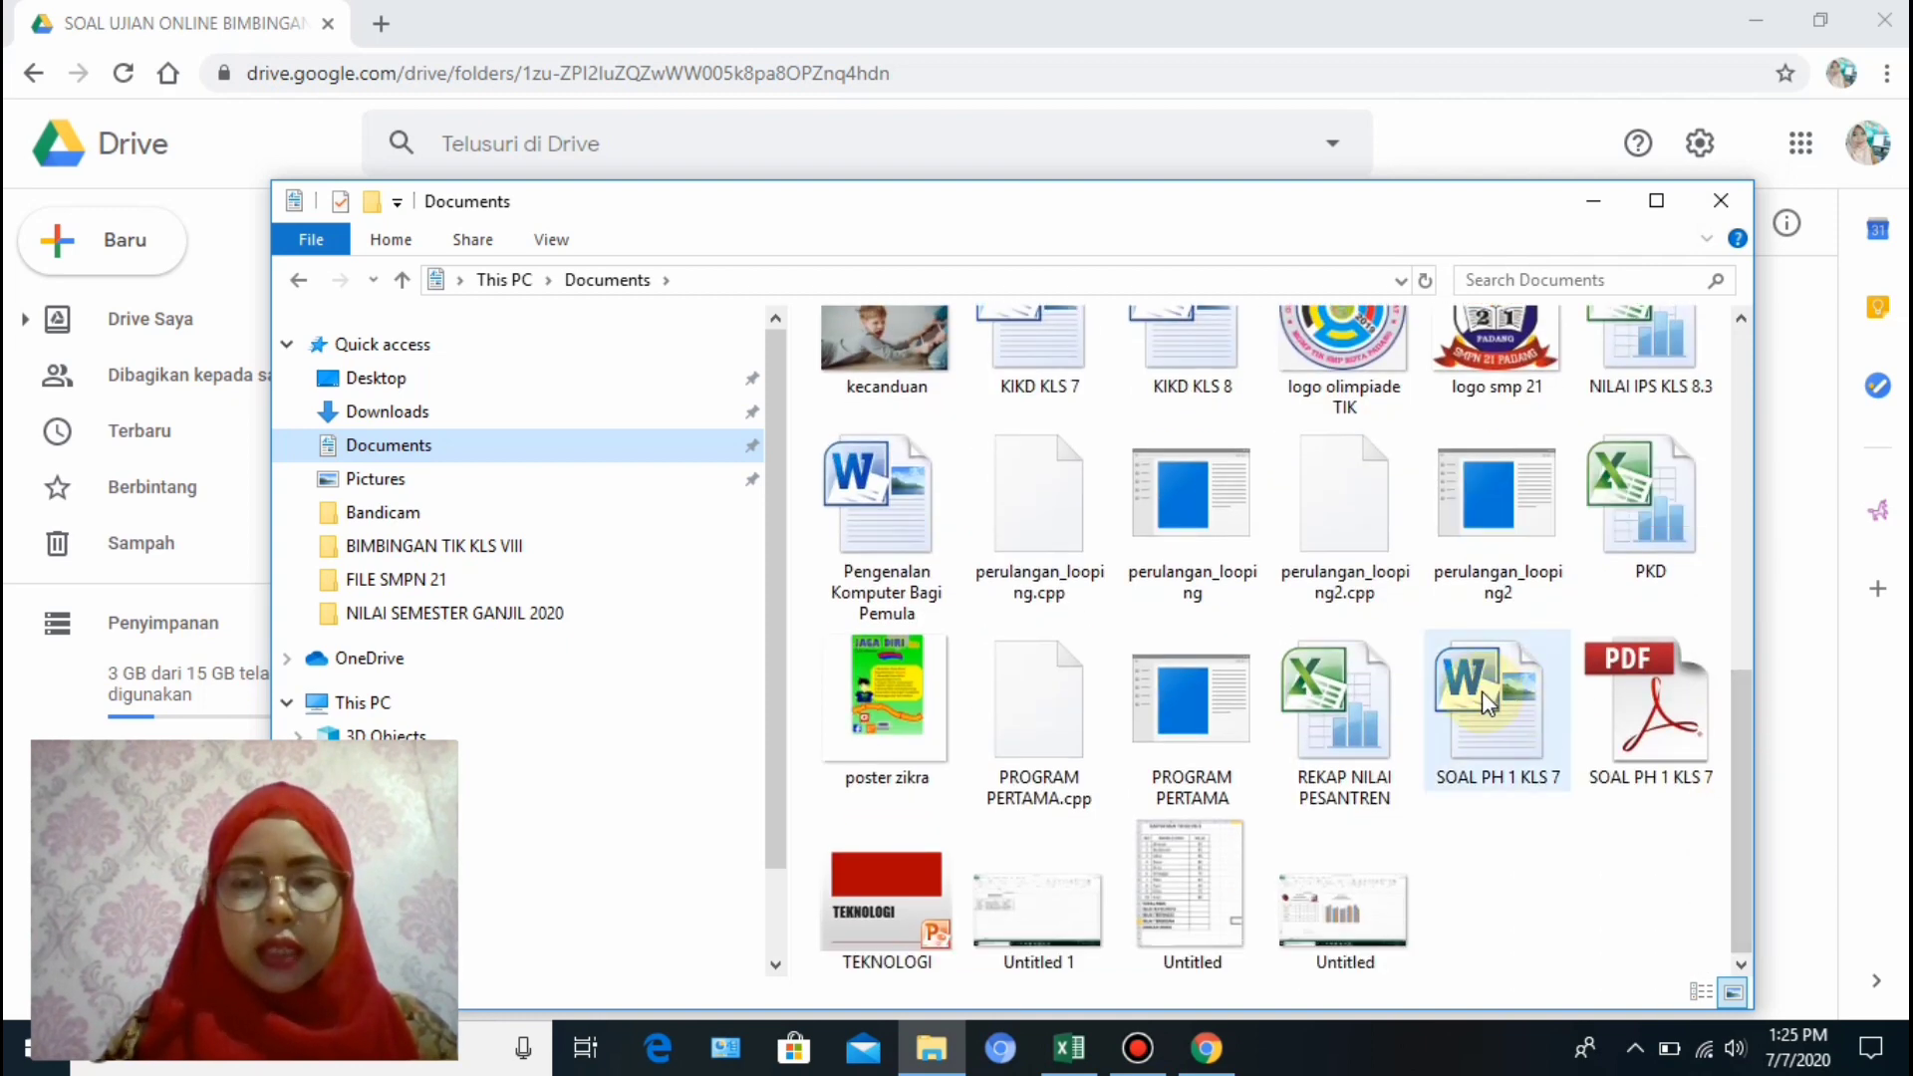
drag(1497, 698, 469, 393)
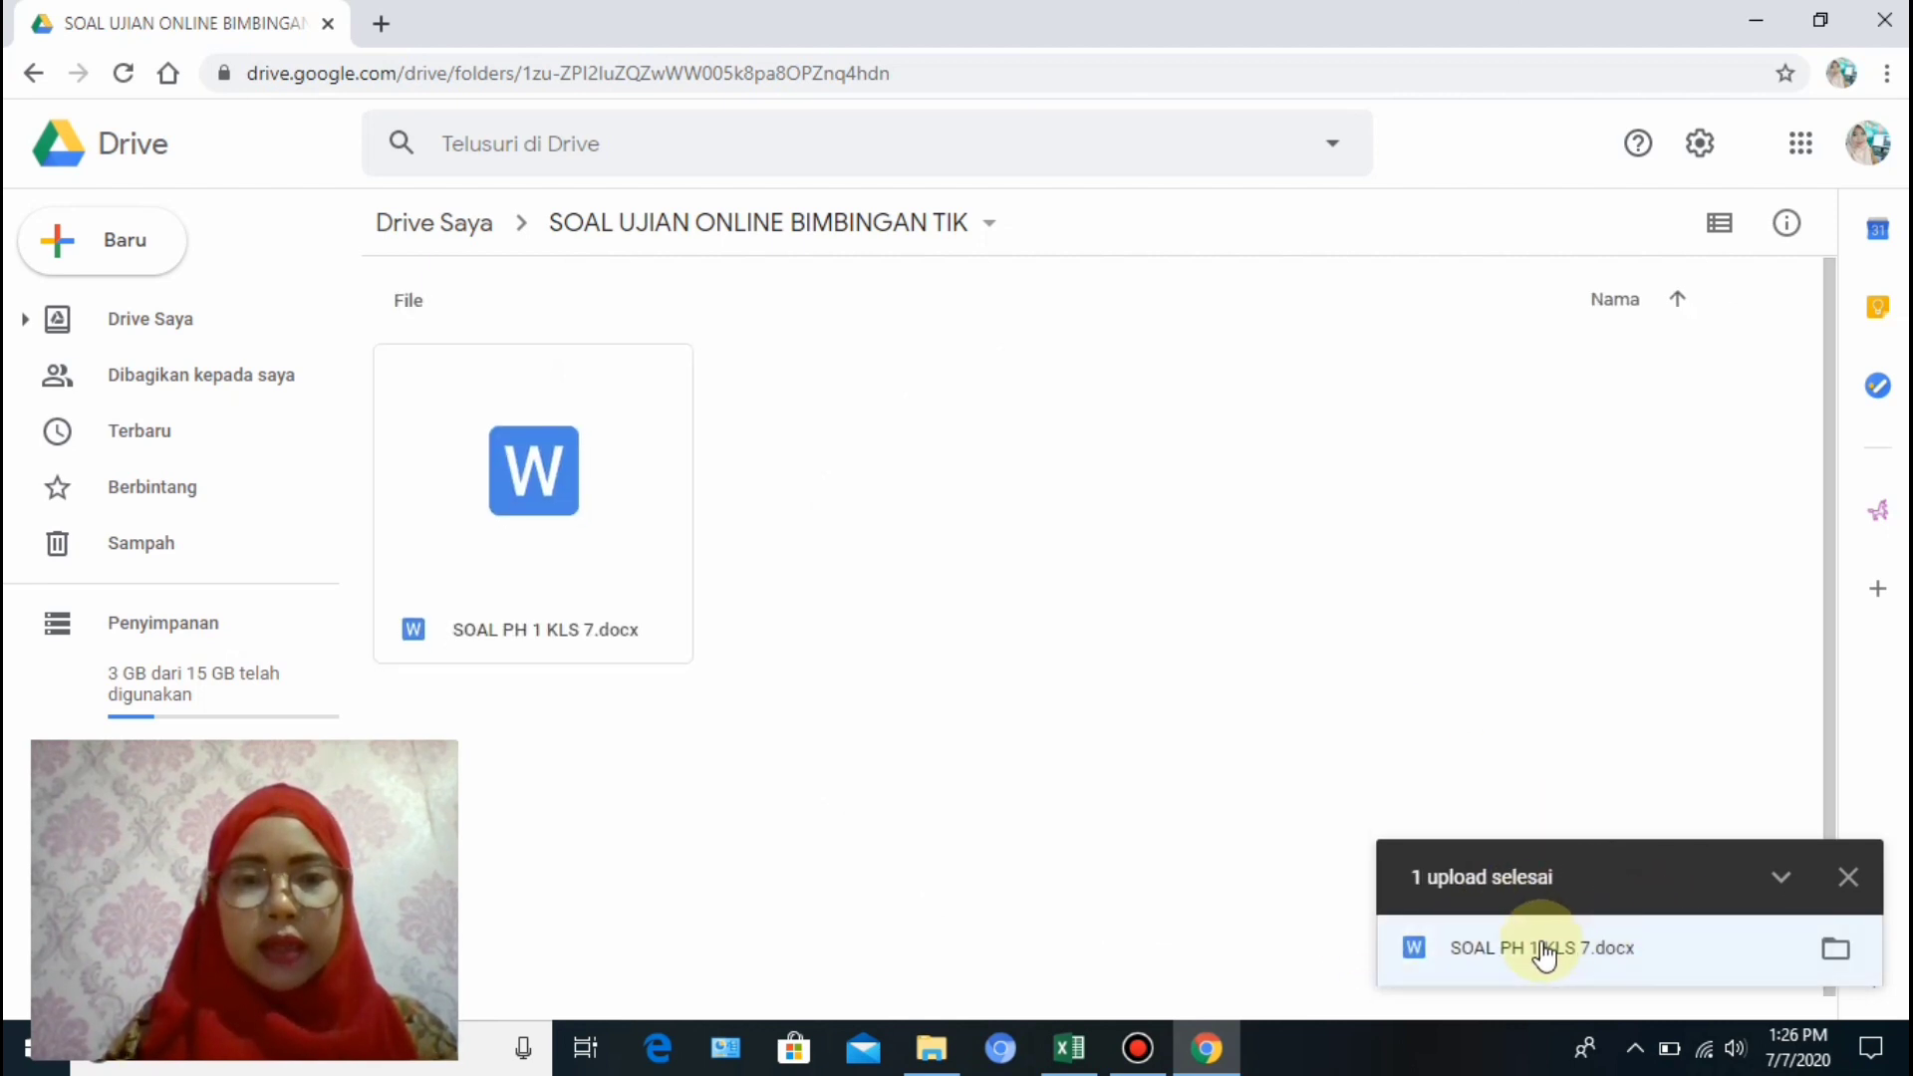
Preview SOAL PH 1 KLS 7.docx in Drive and open it with Google Dokumen.
click(1852, 881)
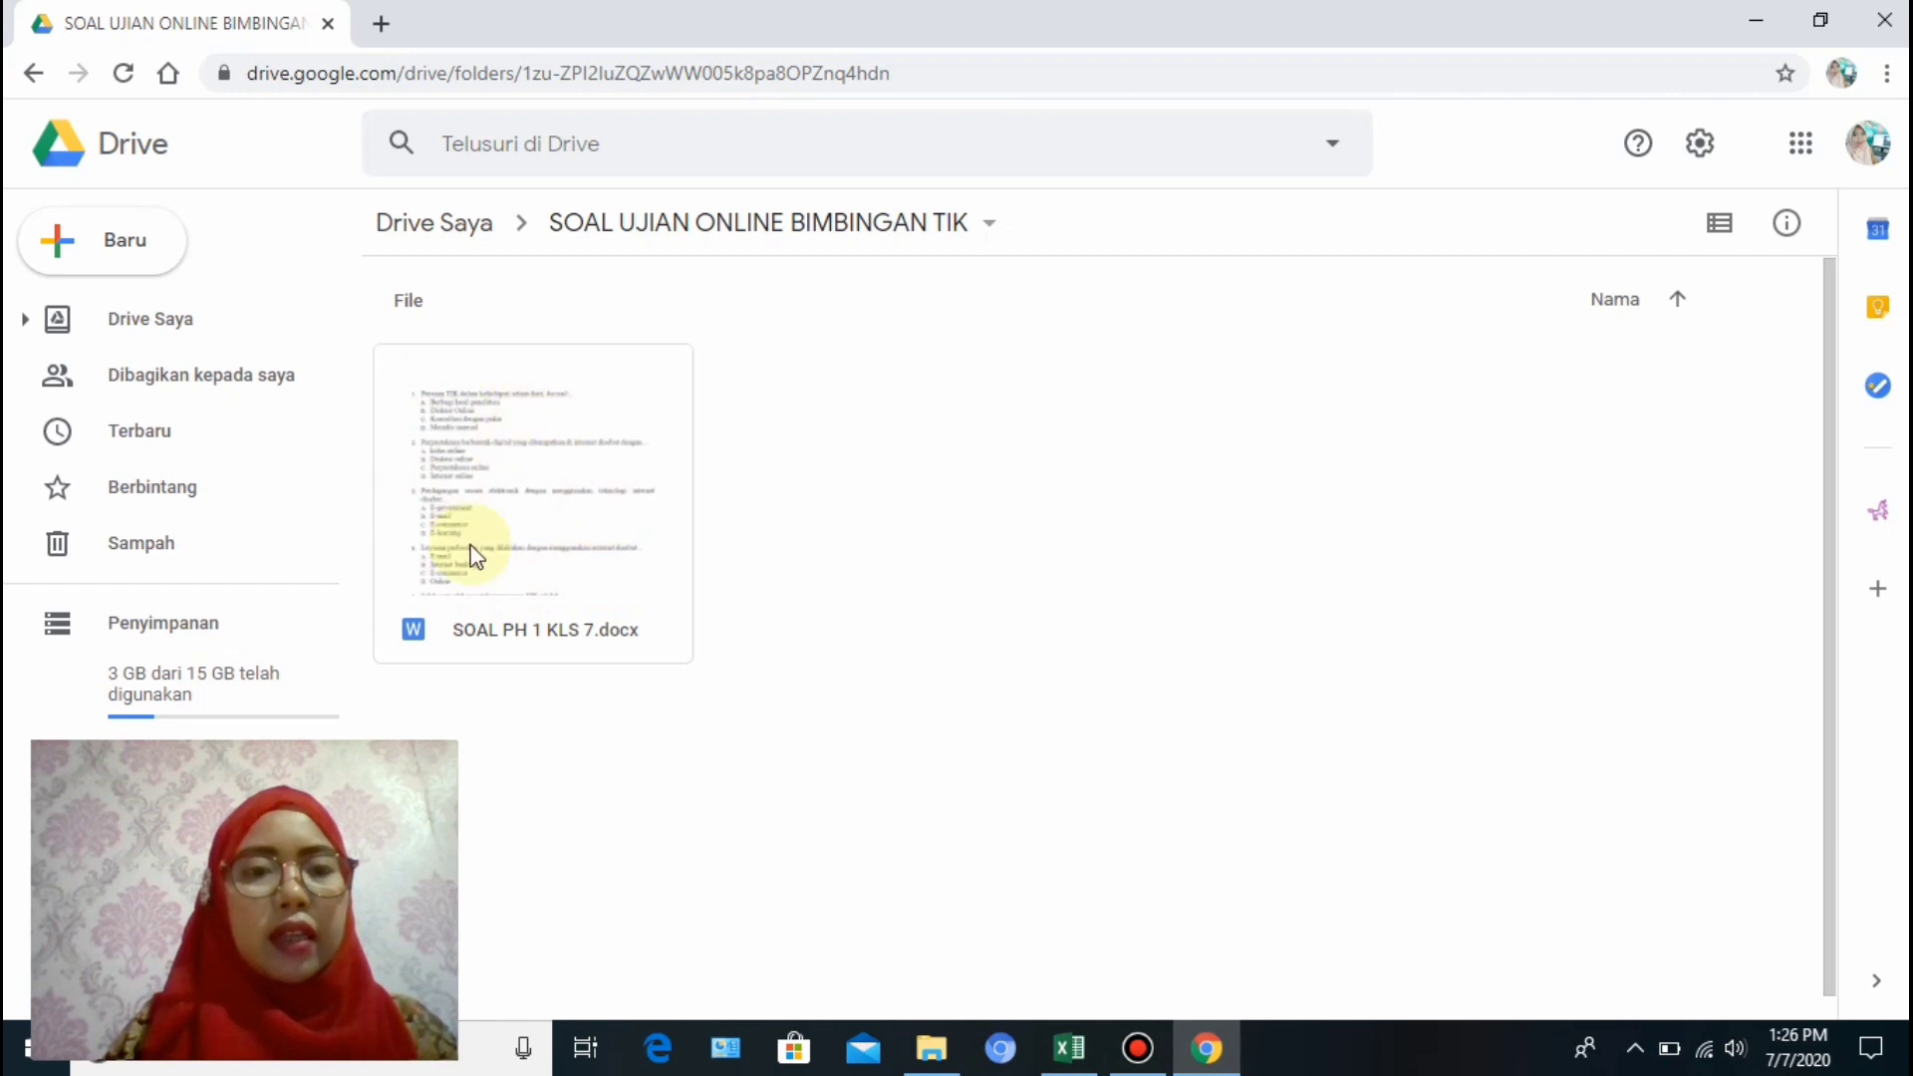
double_click(556, 529)
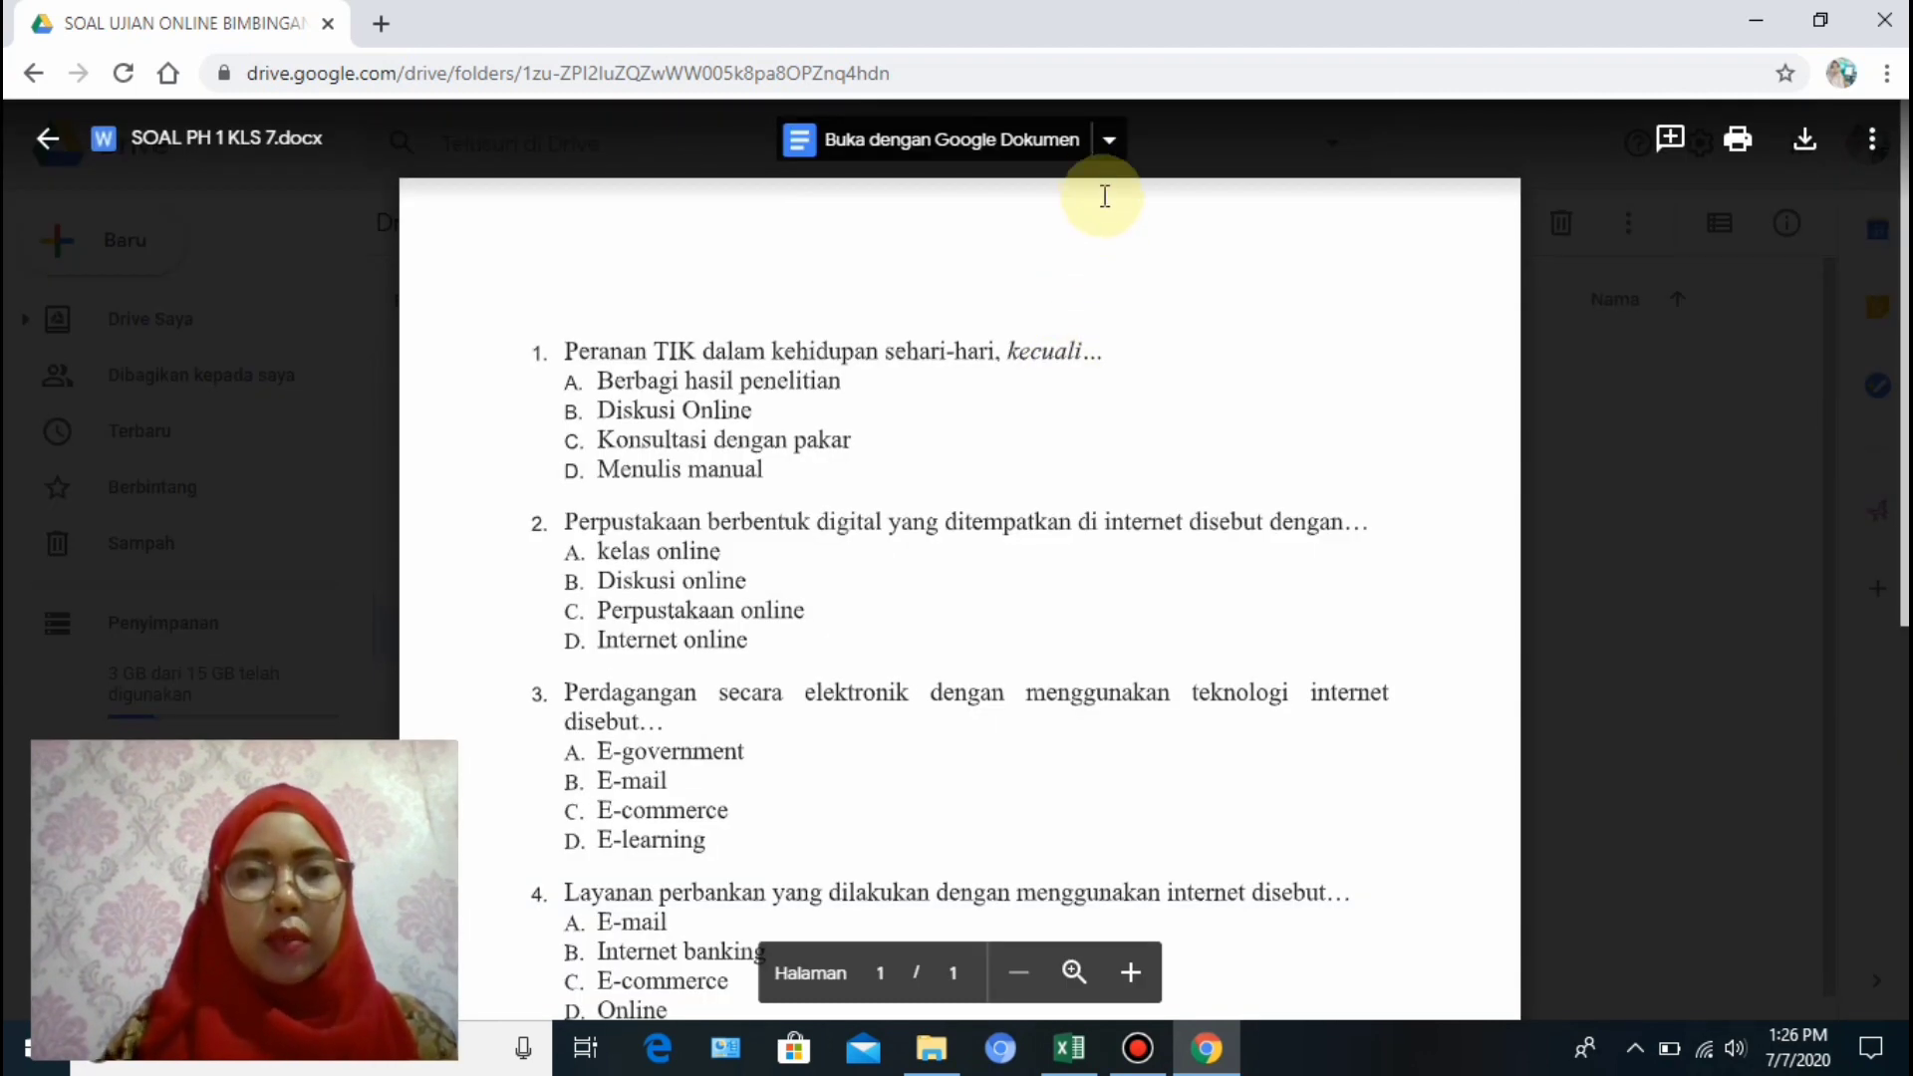
click(1110, 149)
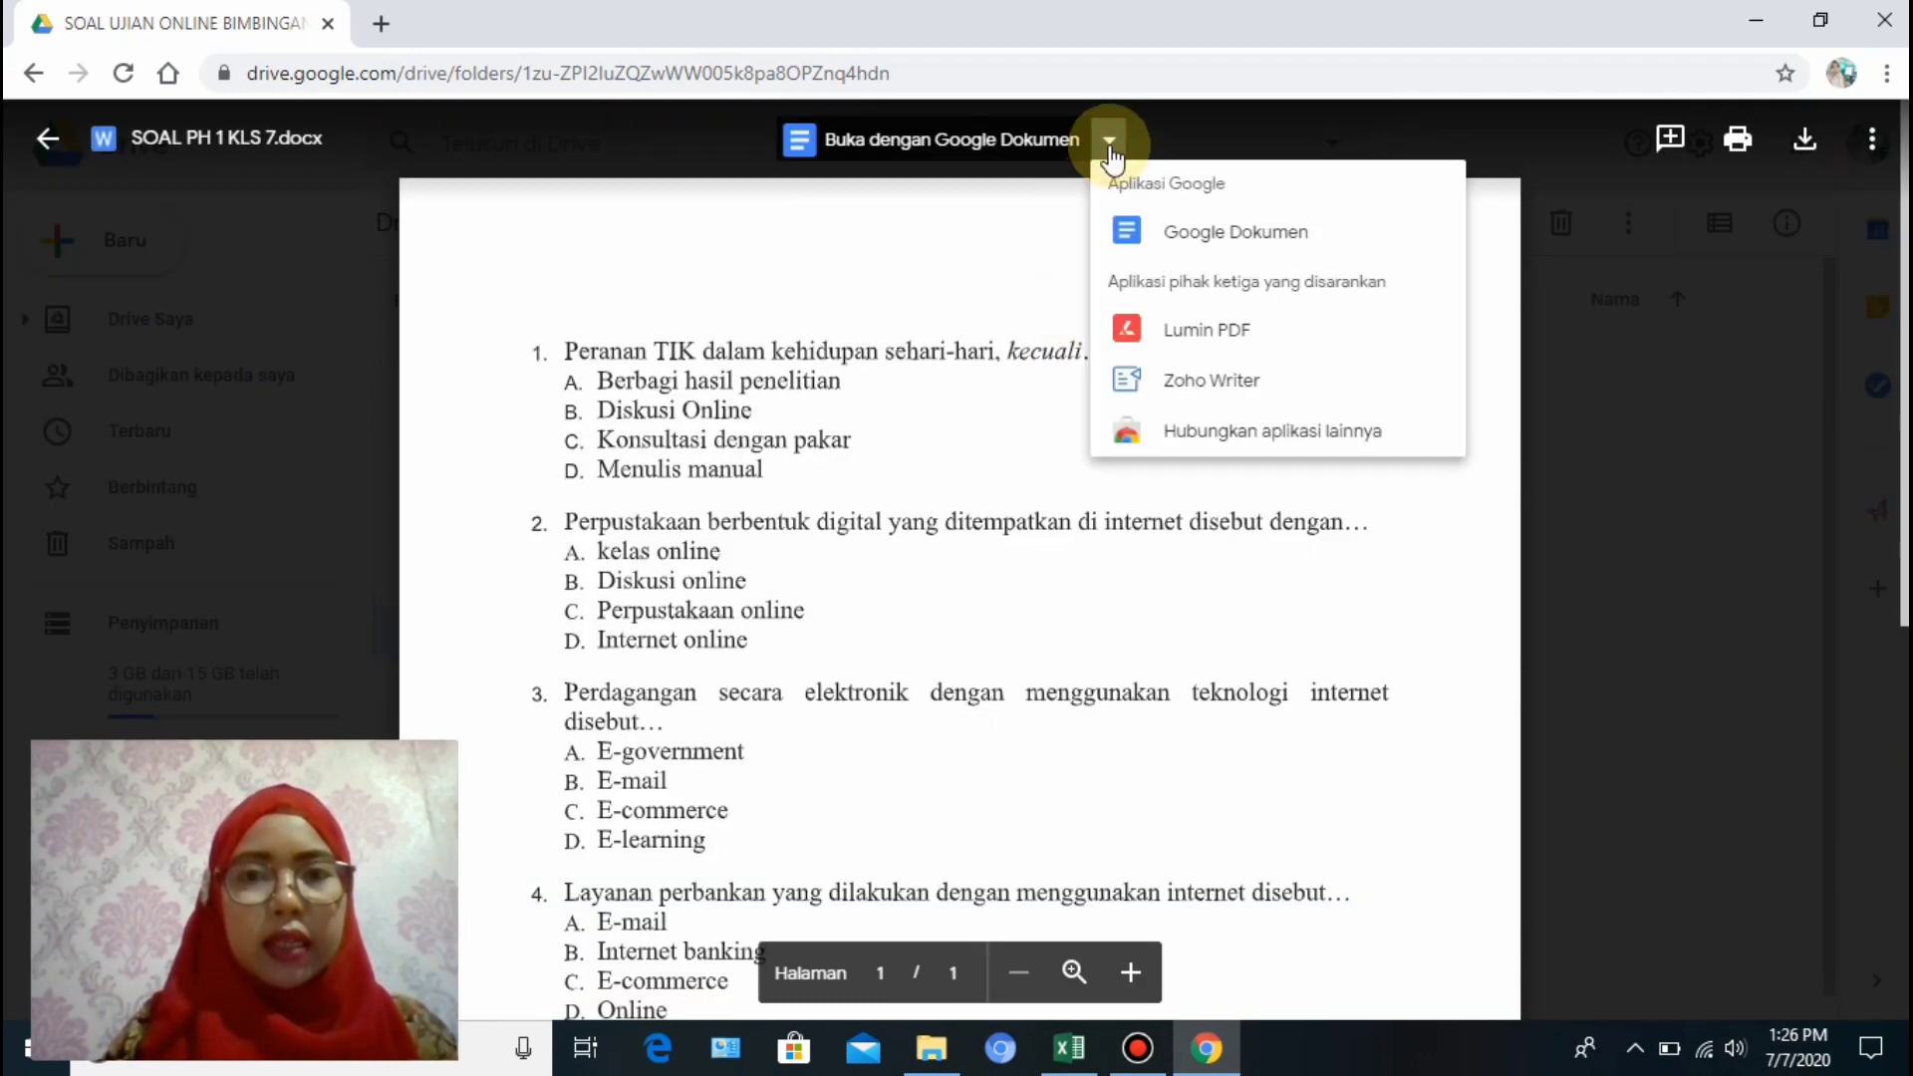
click(1209, 235)
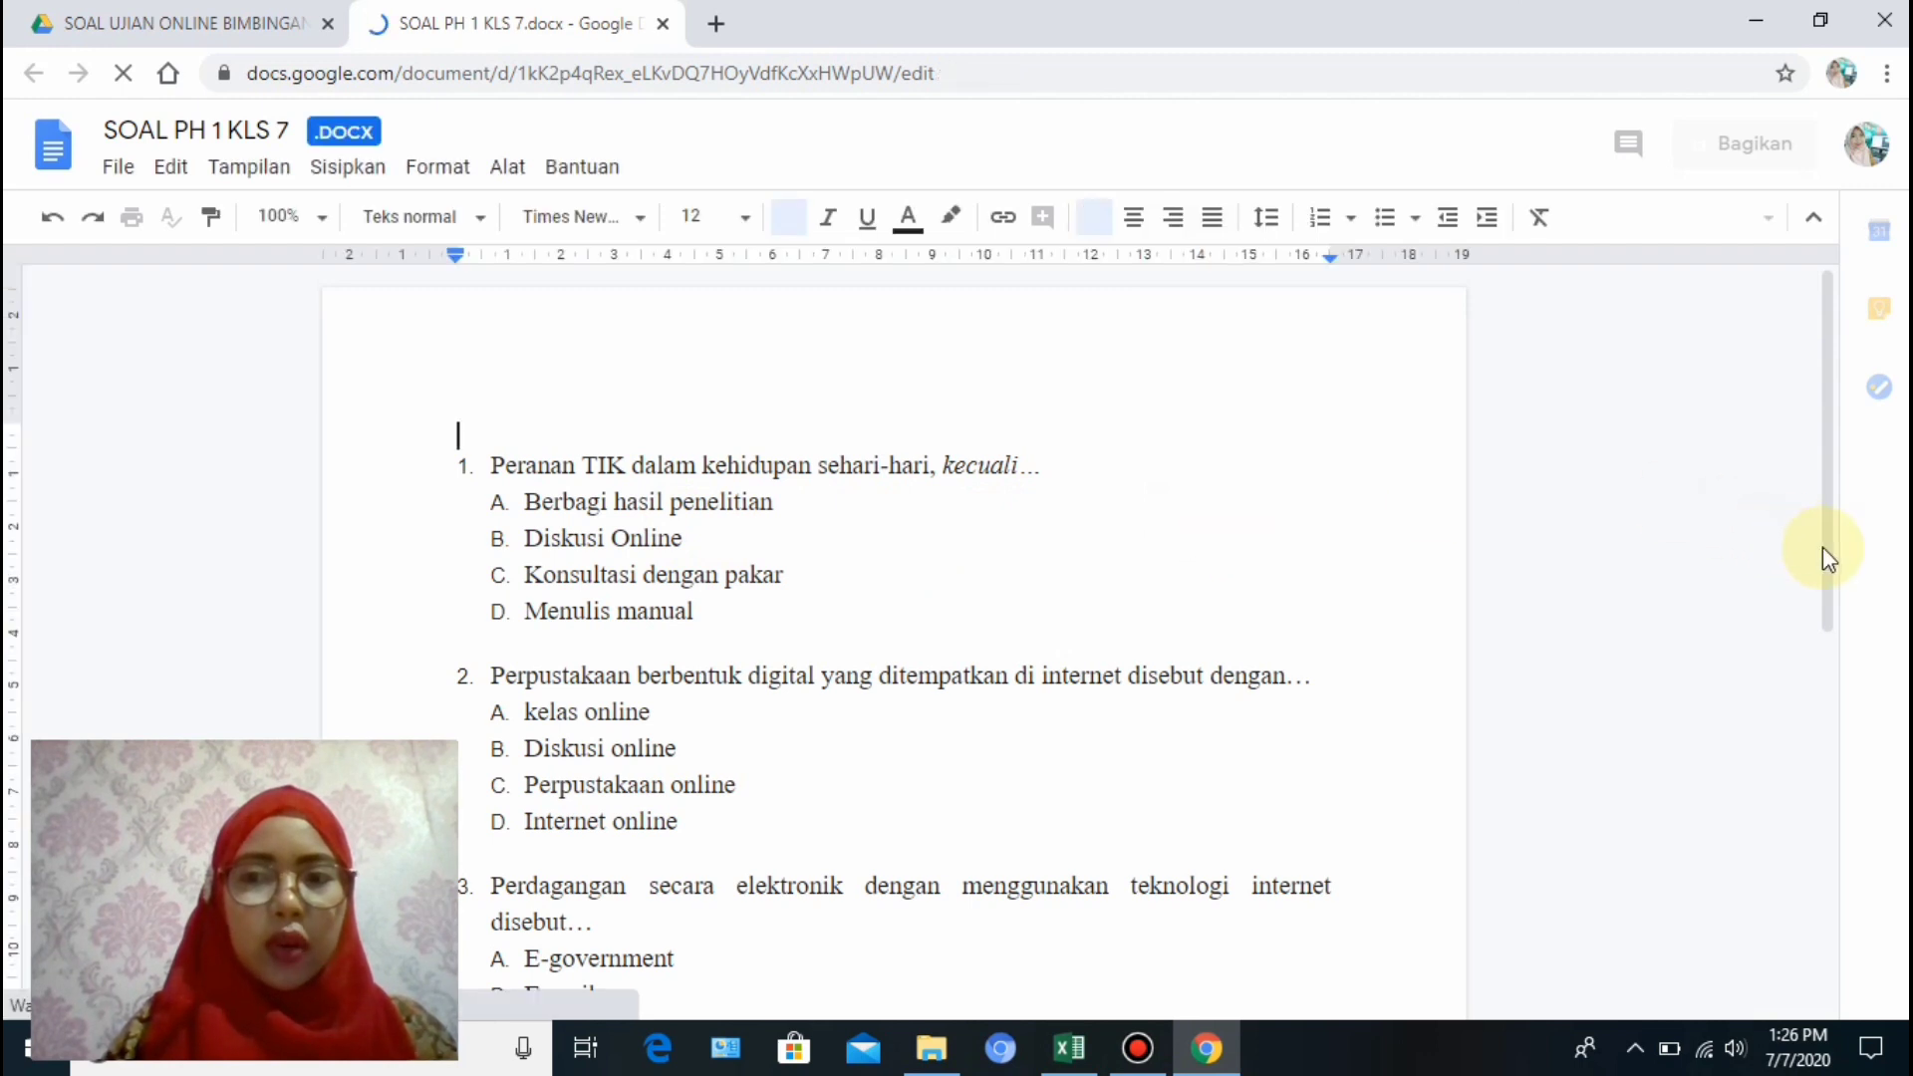
Remove the list numbering from the first, Perpustakaan and Perdagangan questions.
drag(1822, 547, 1830, 758)
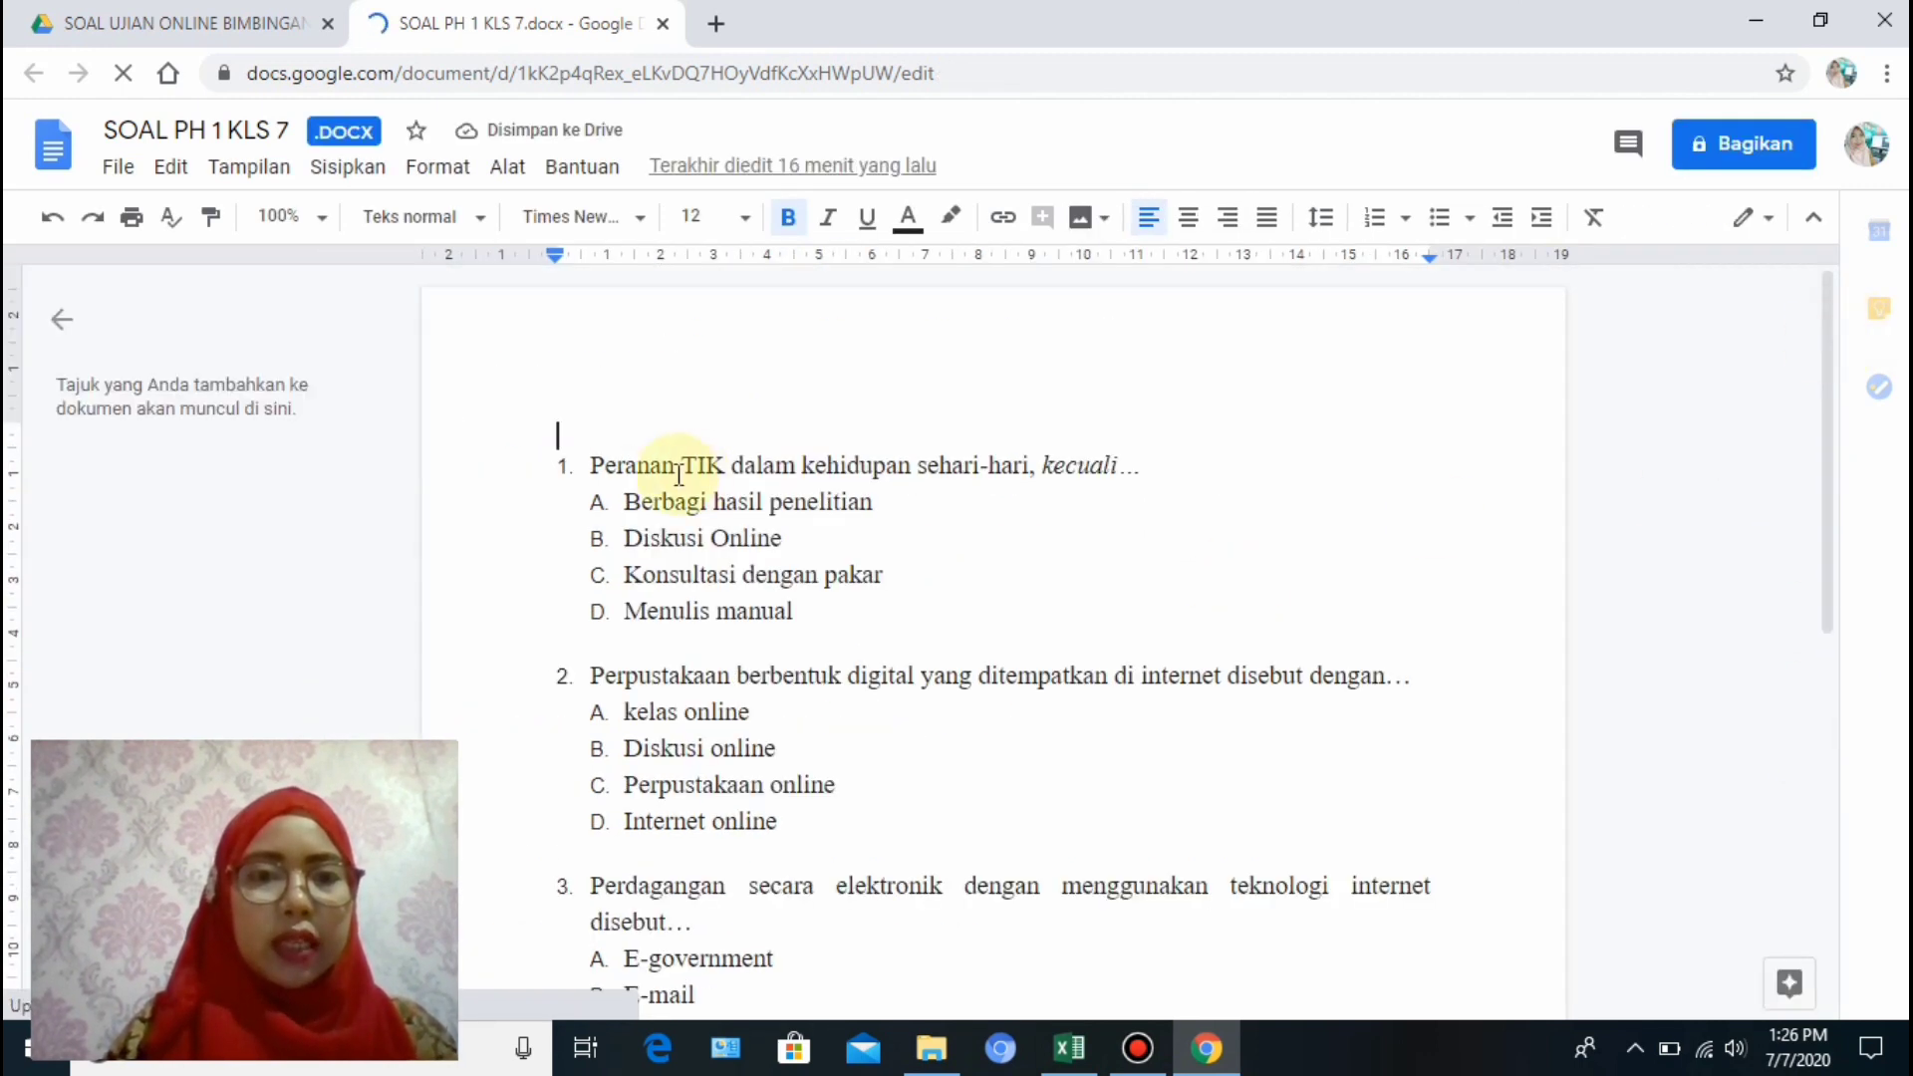
click(591, 468)
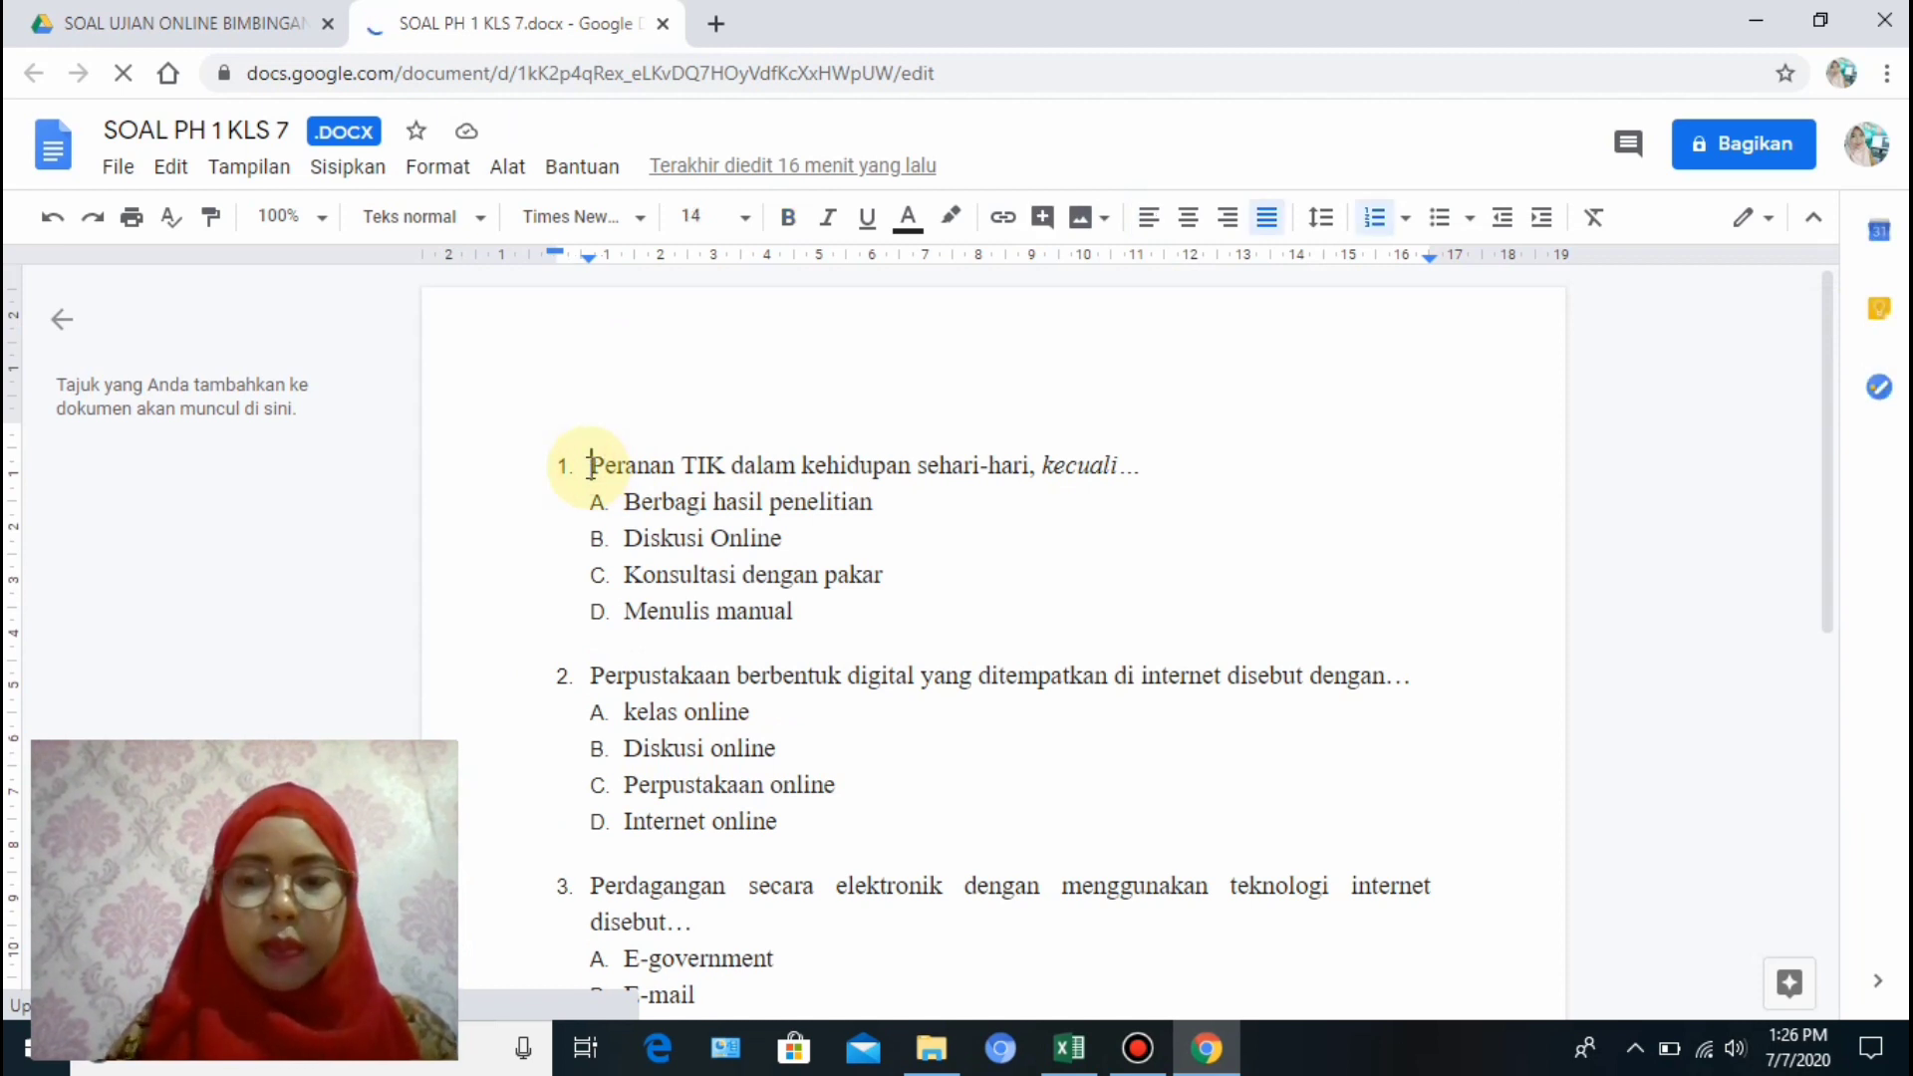
key(BackSpace)
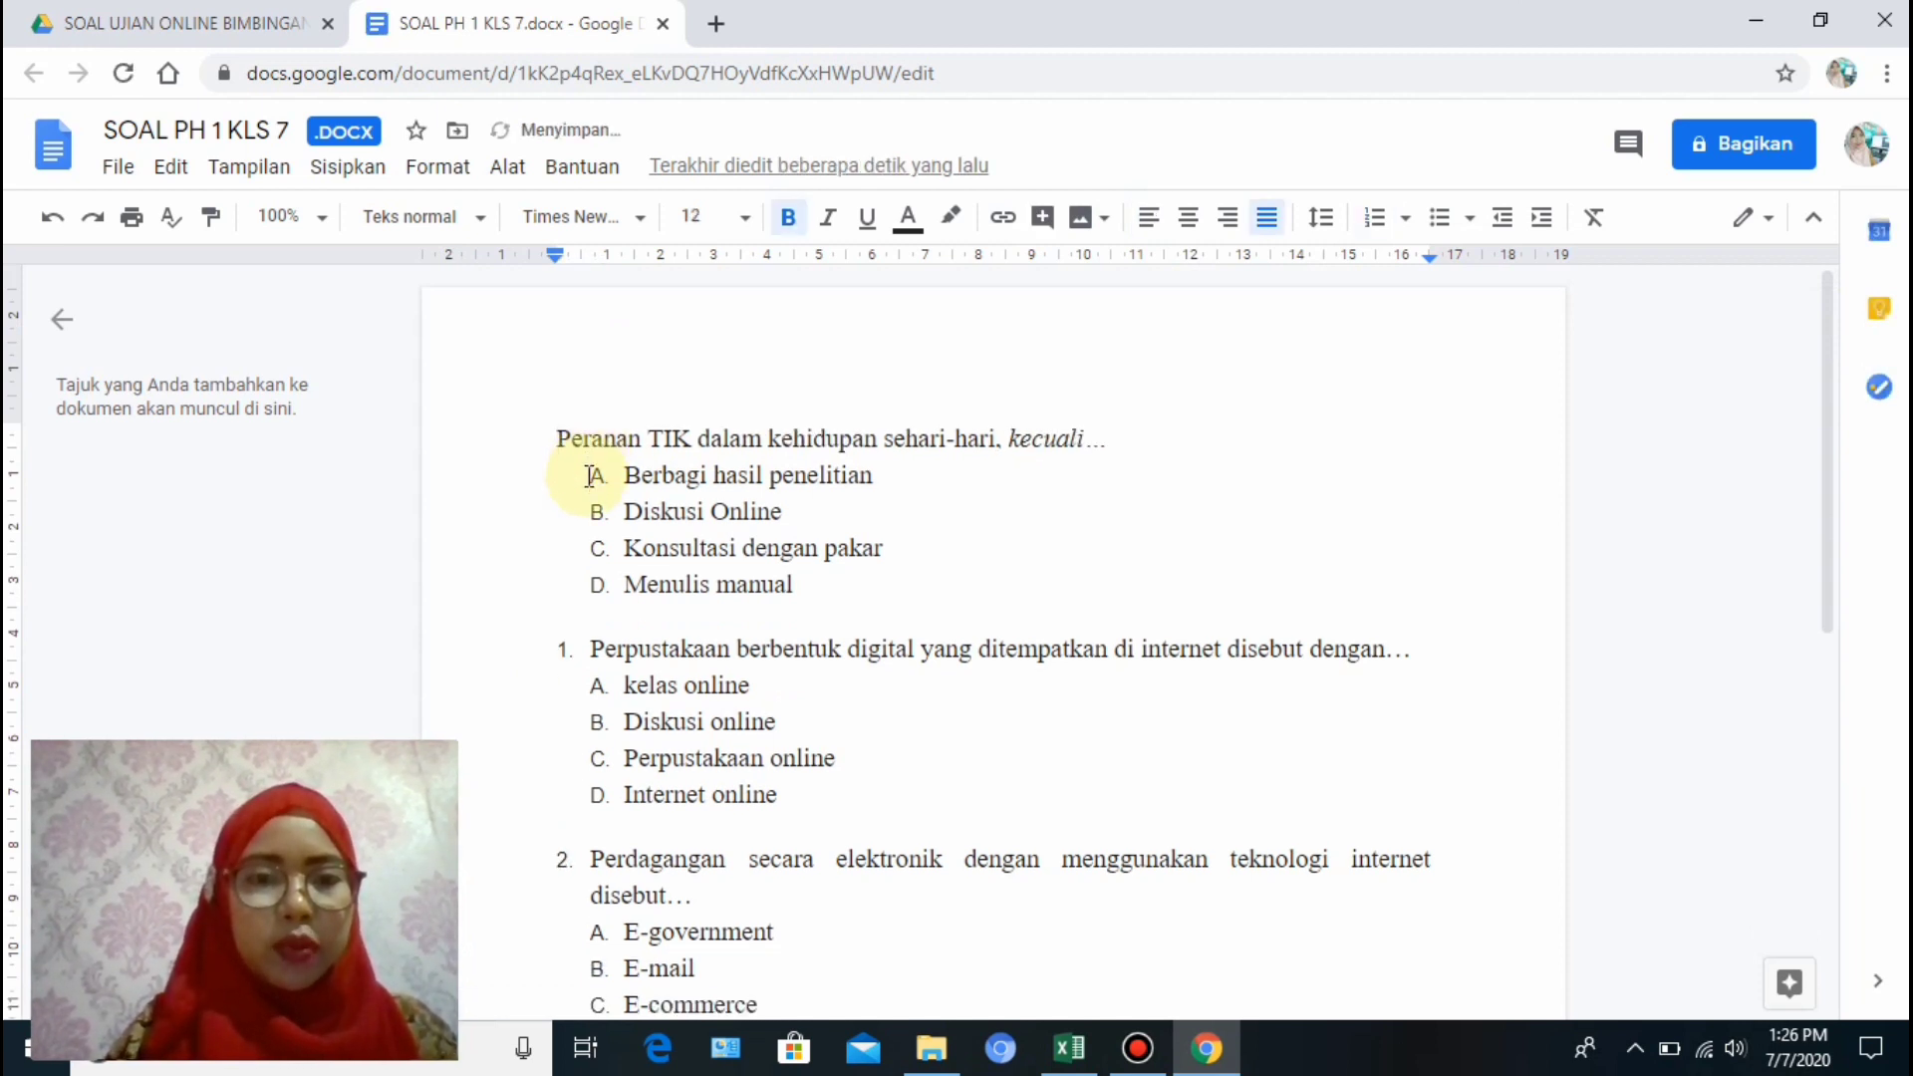
key(BackSpace)
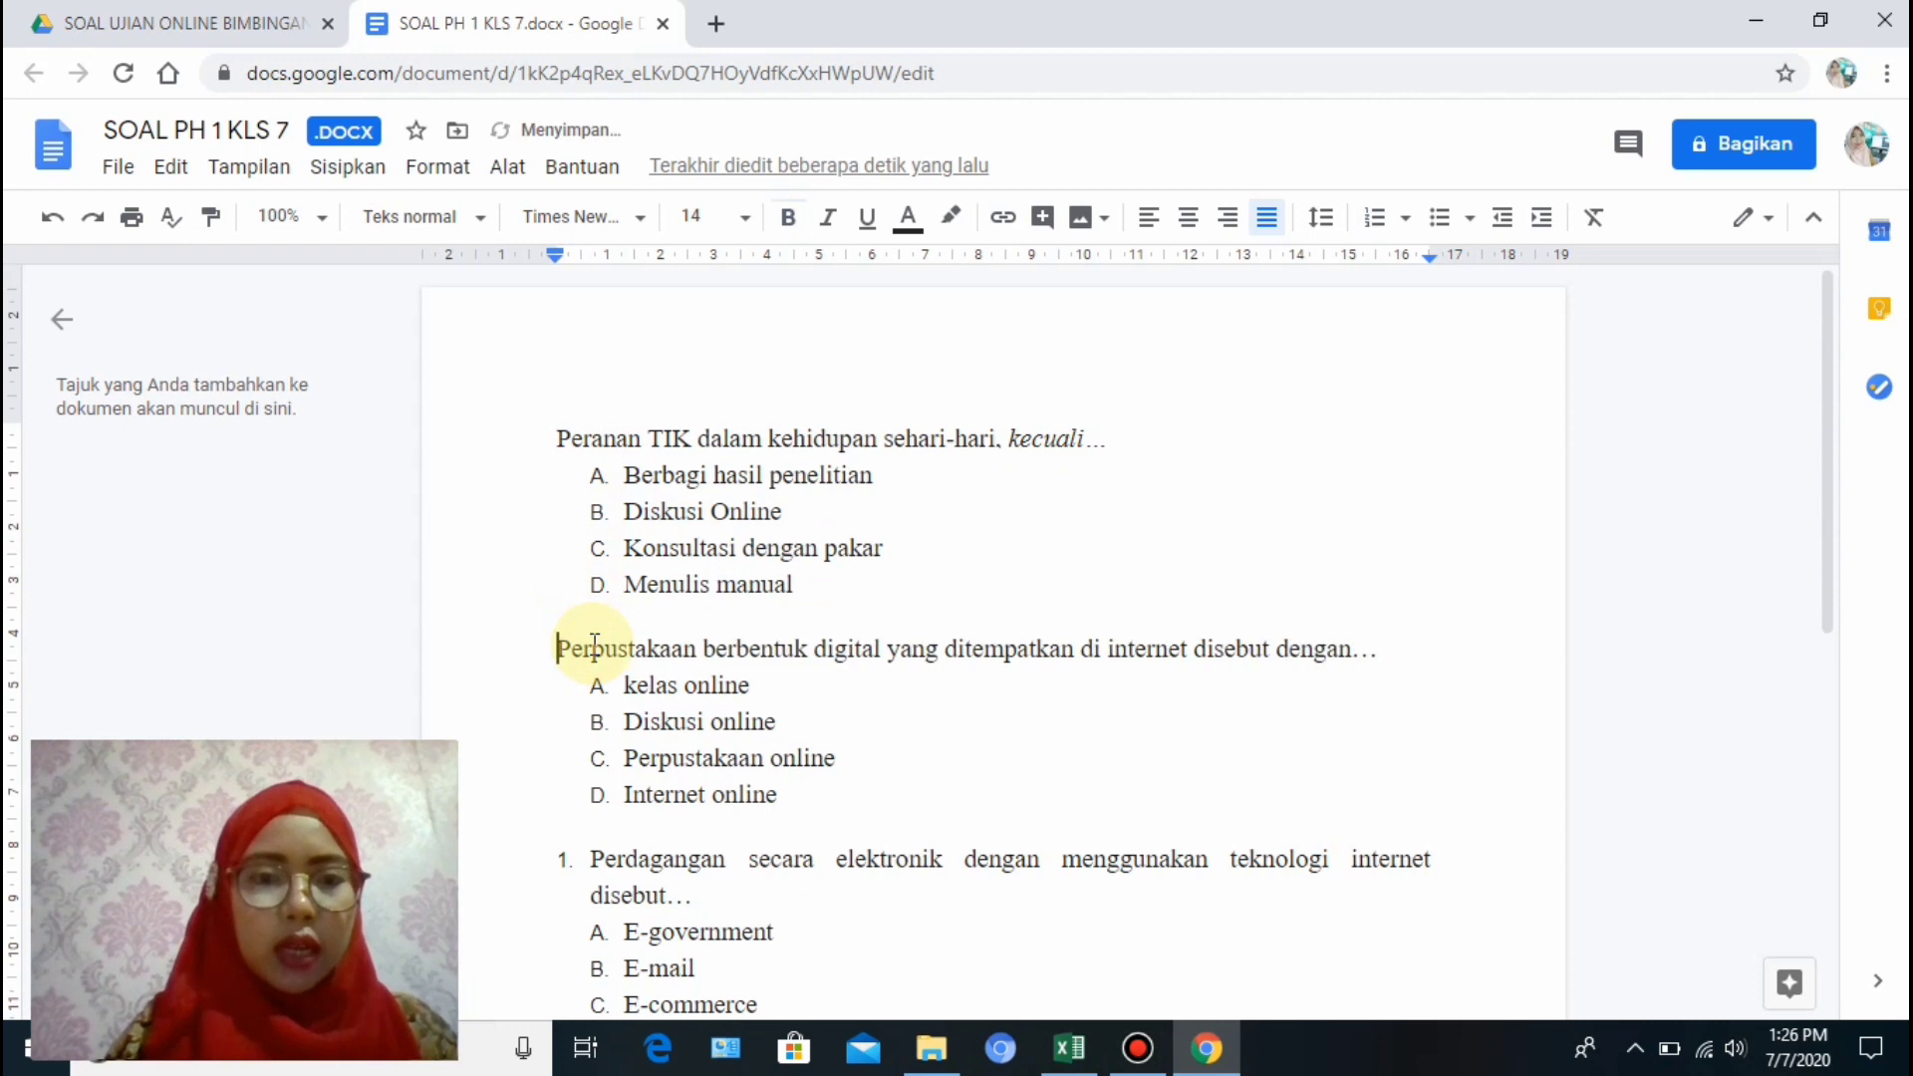
click(595, 859)
key(BackSpace)
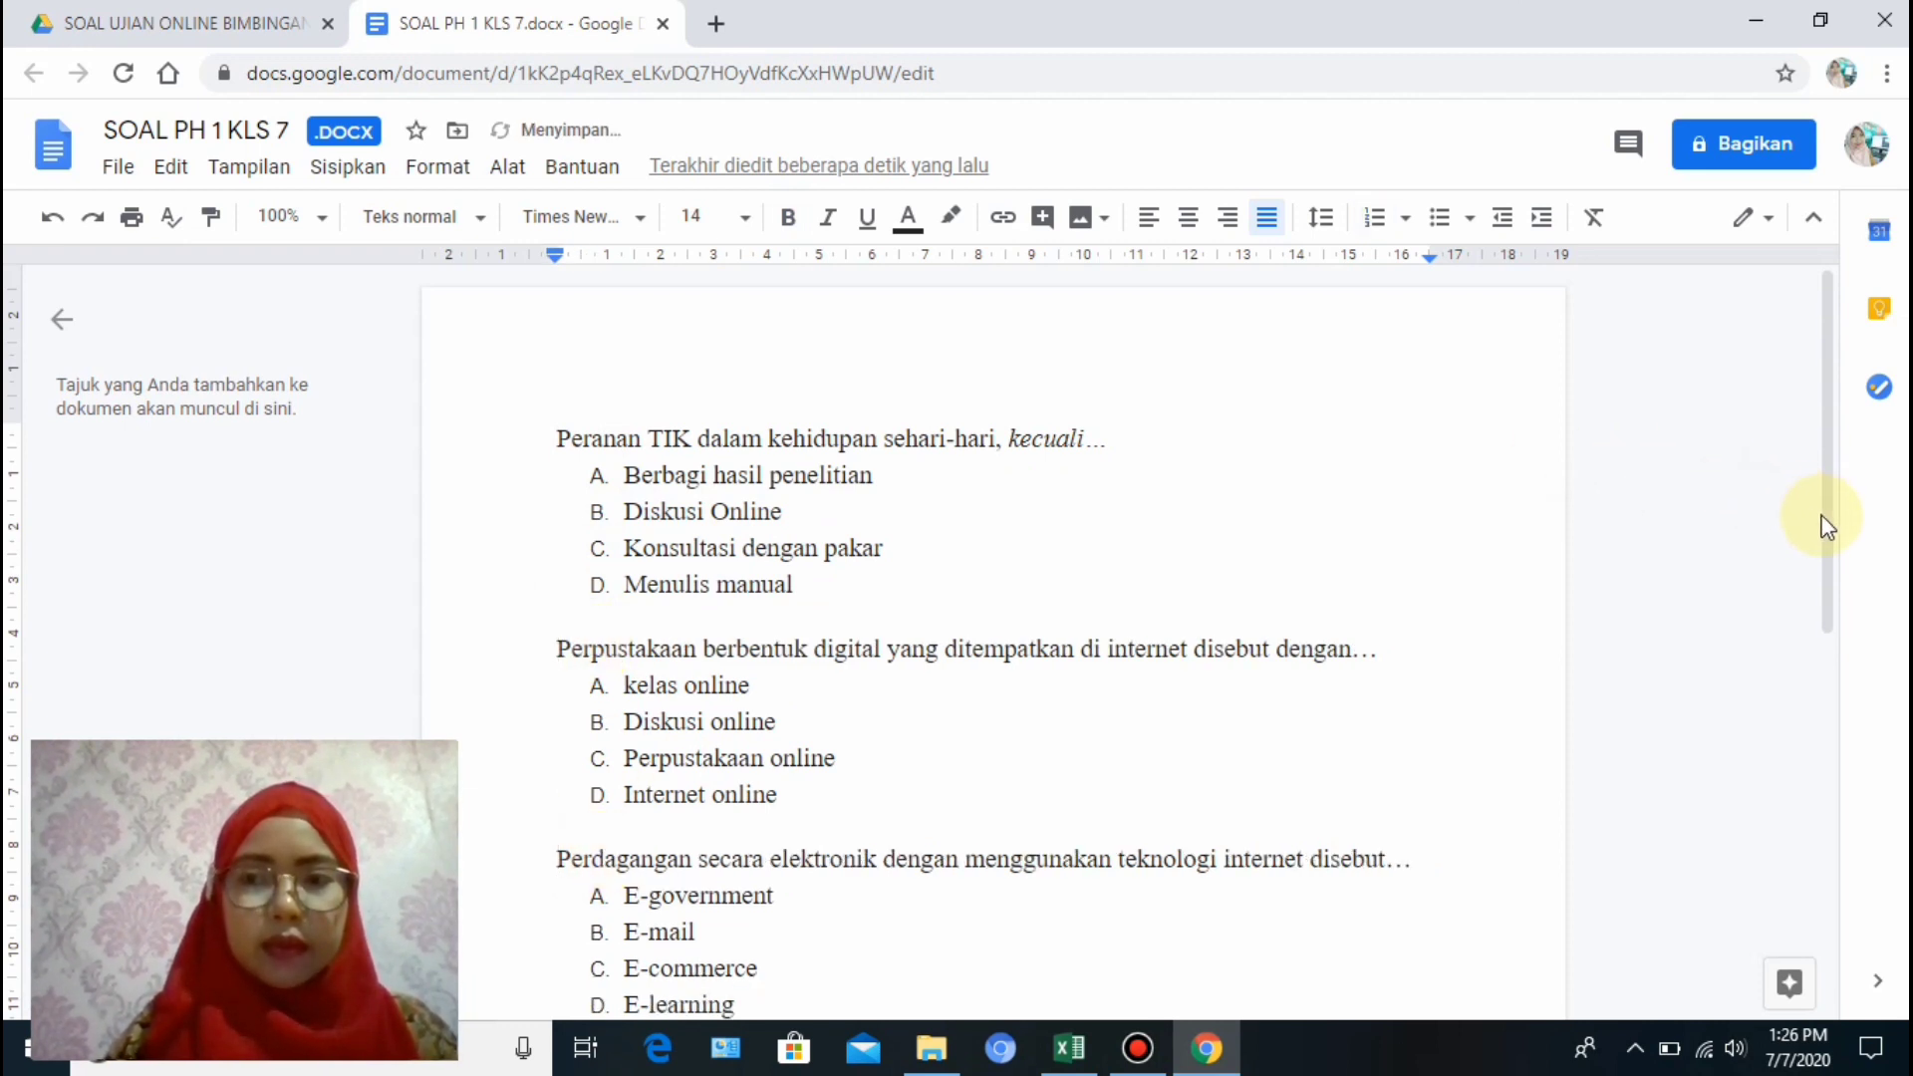
Insert blank lines after the first question and the Perpustakaan question.
scroll(1827, 526, down, 5)
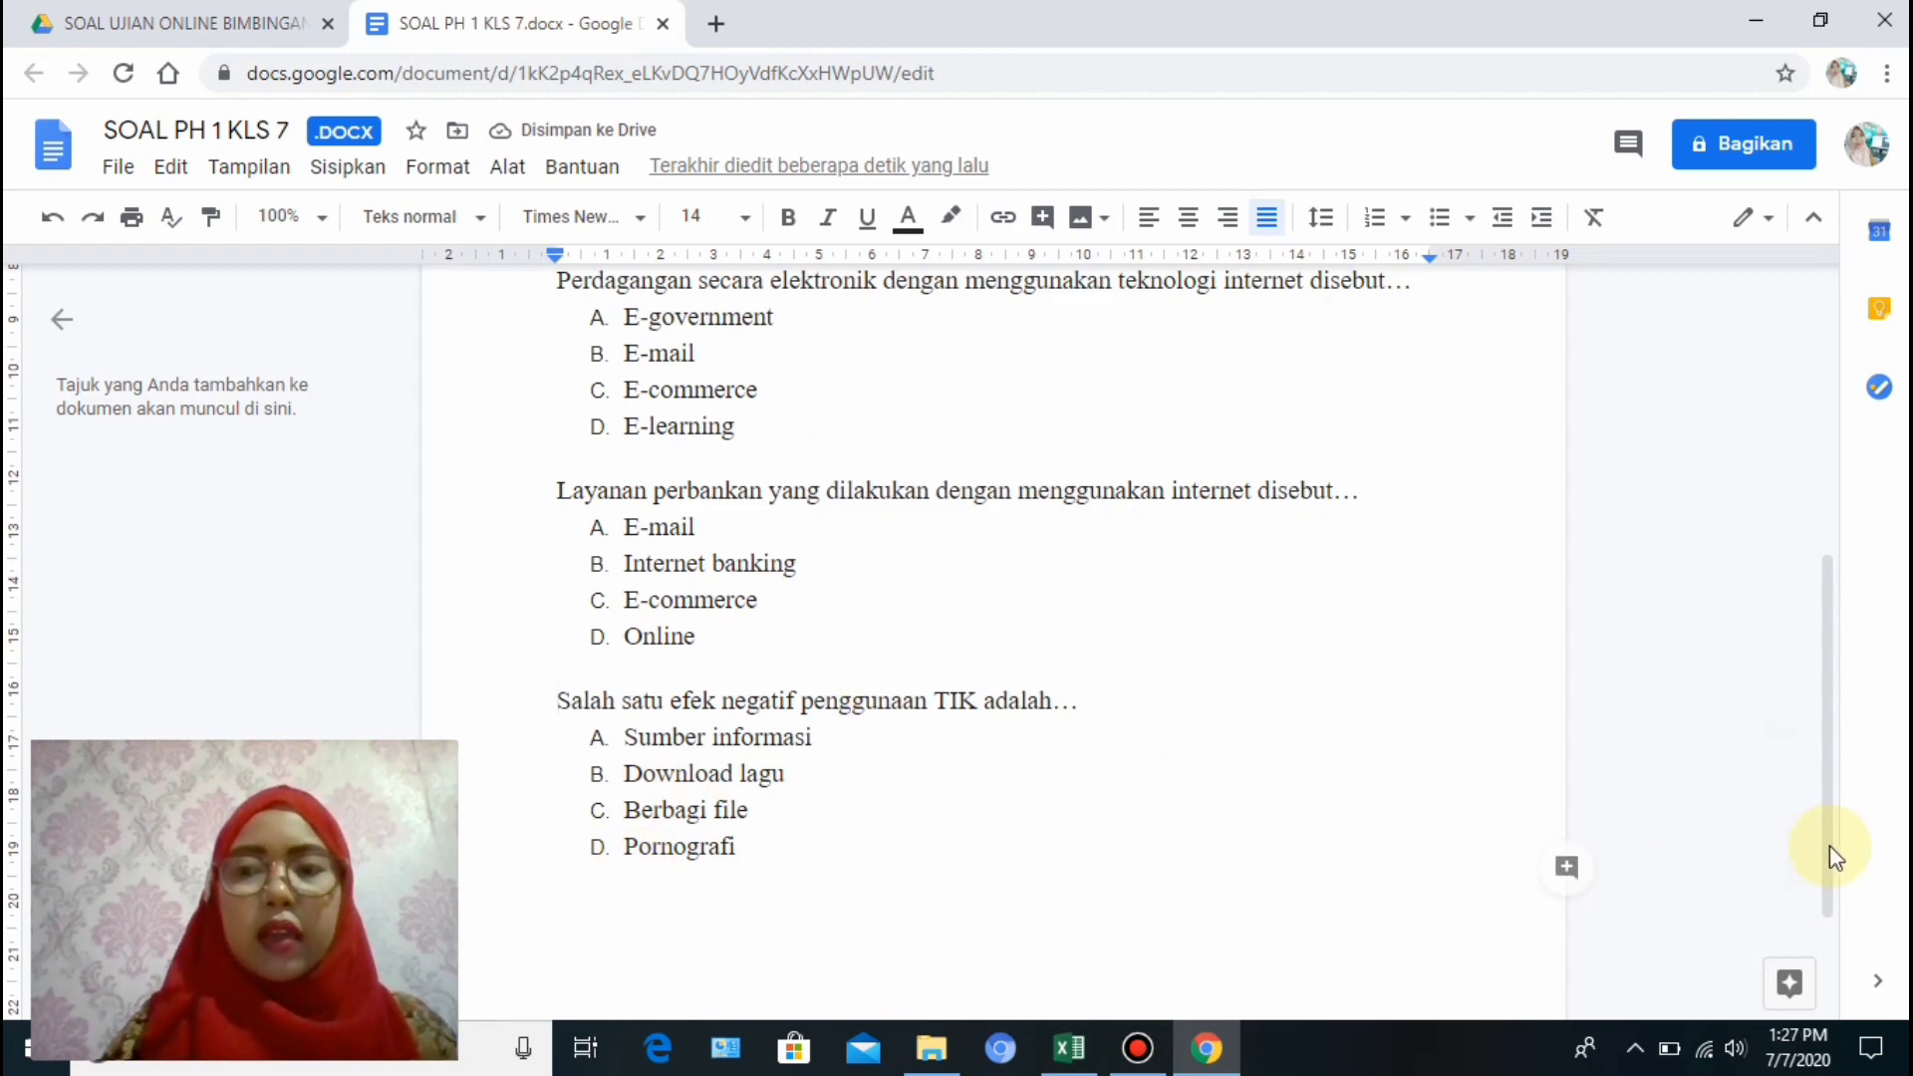
drag(1839, 872, 1846, 548)
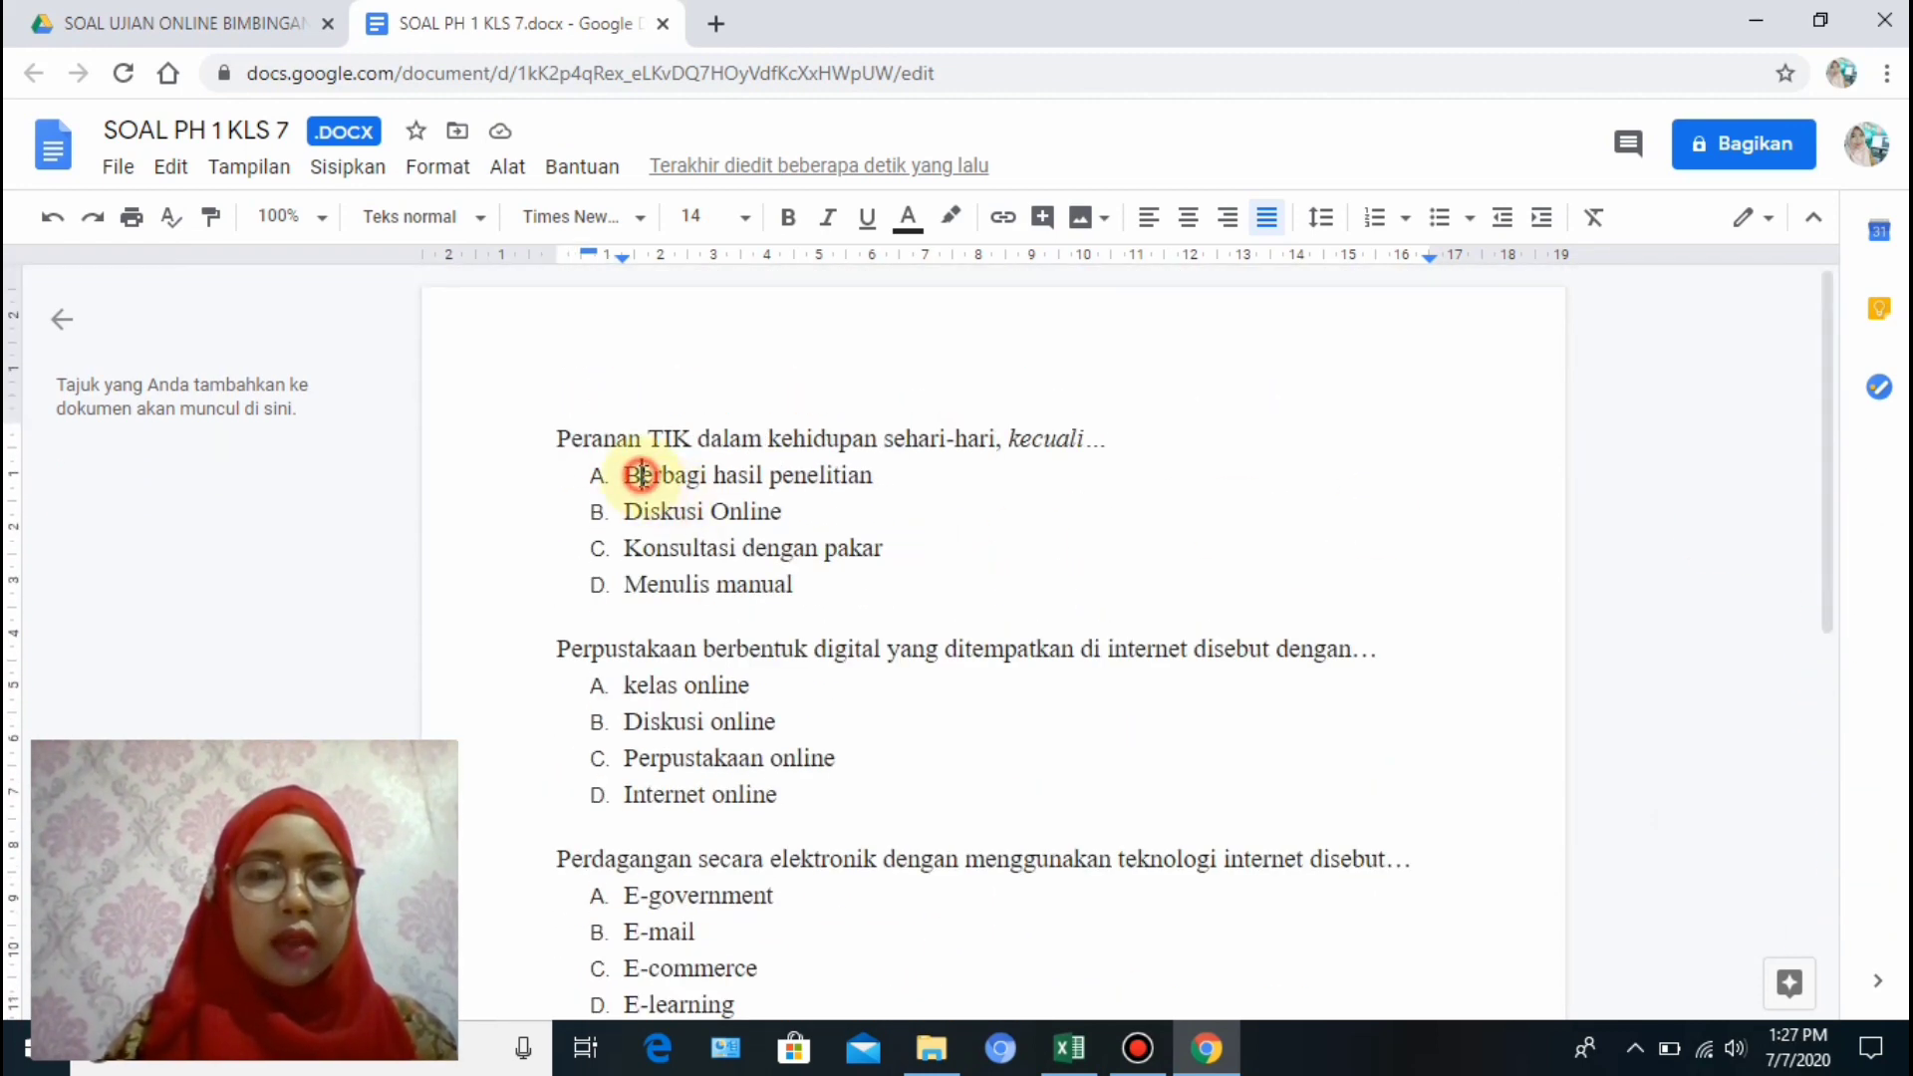
mouse_move(638, 475)
mouse_down()
mouse_move(880, 585)
mouse_move(635, 476)
mouse_up()
click(750, 584)
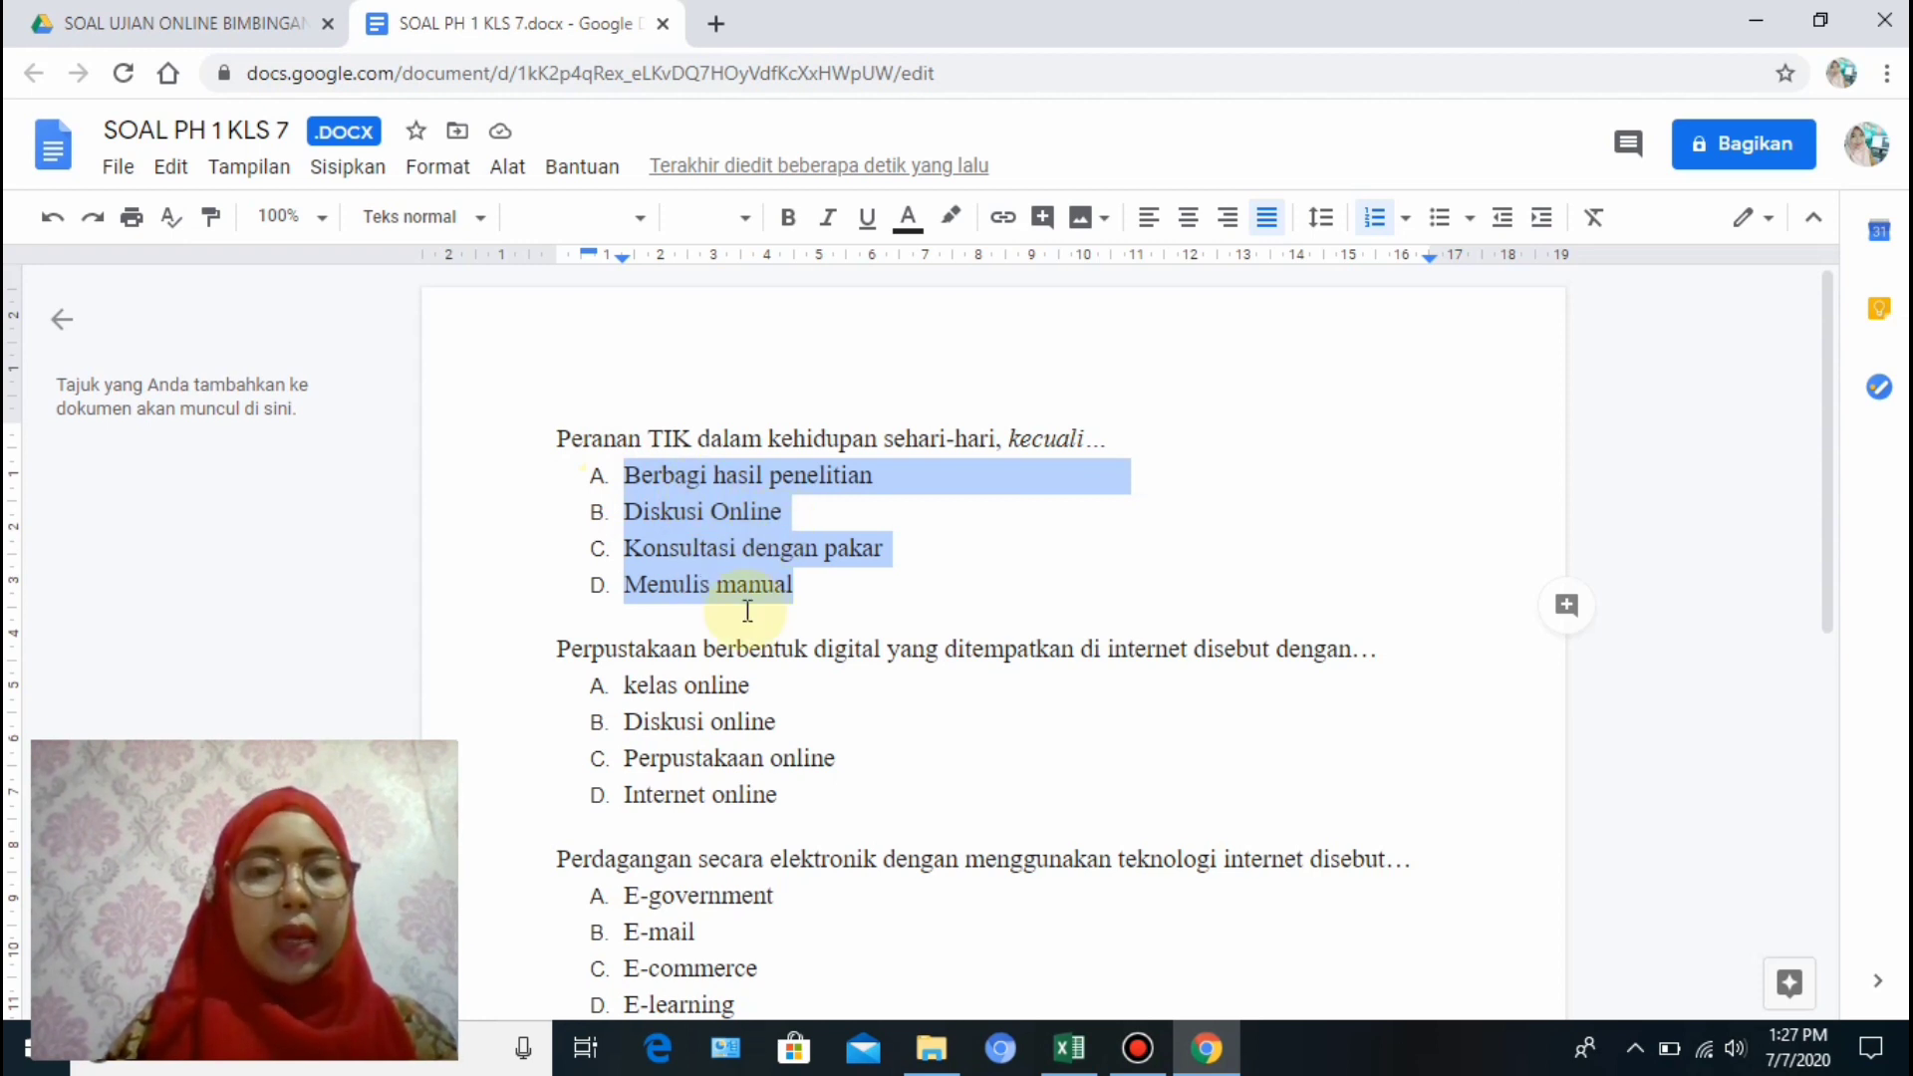
click(662, 629)
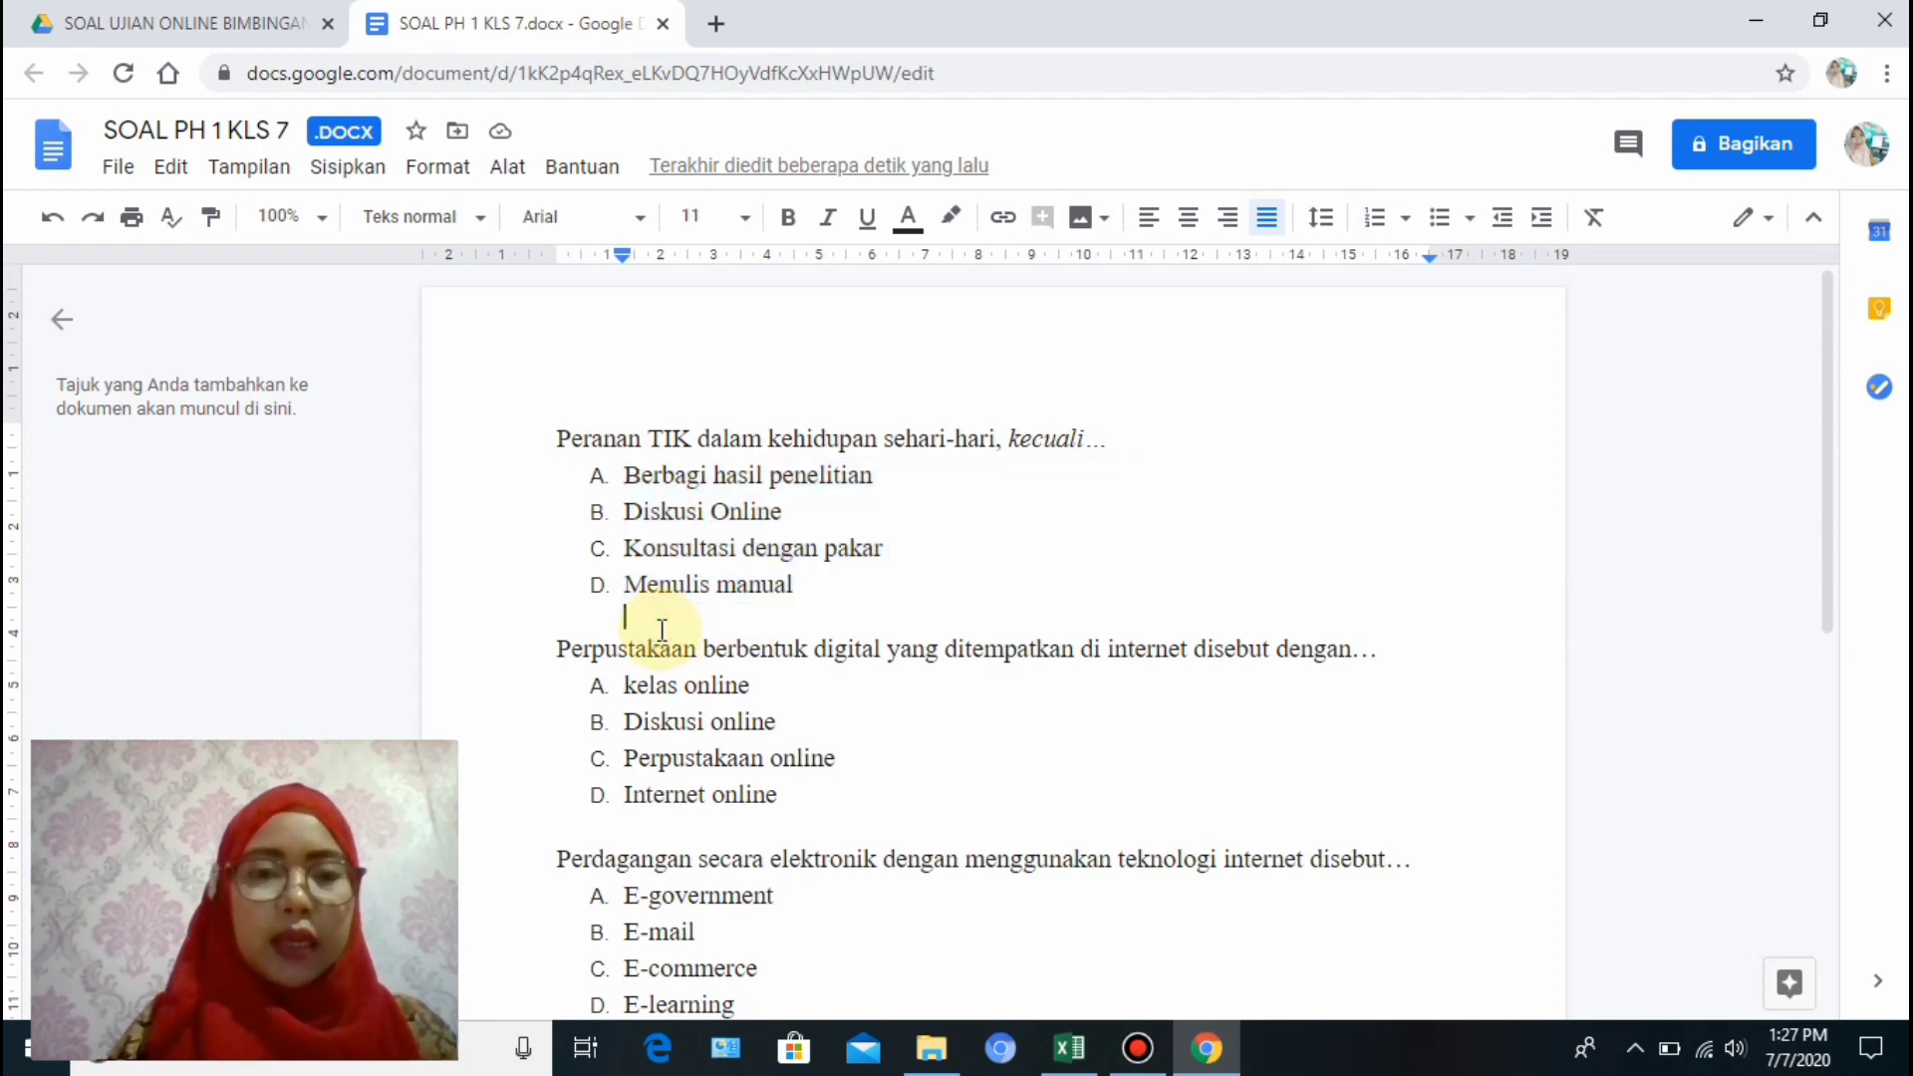
key(Return)
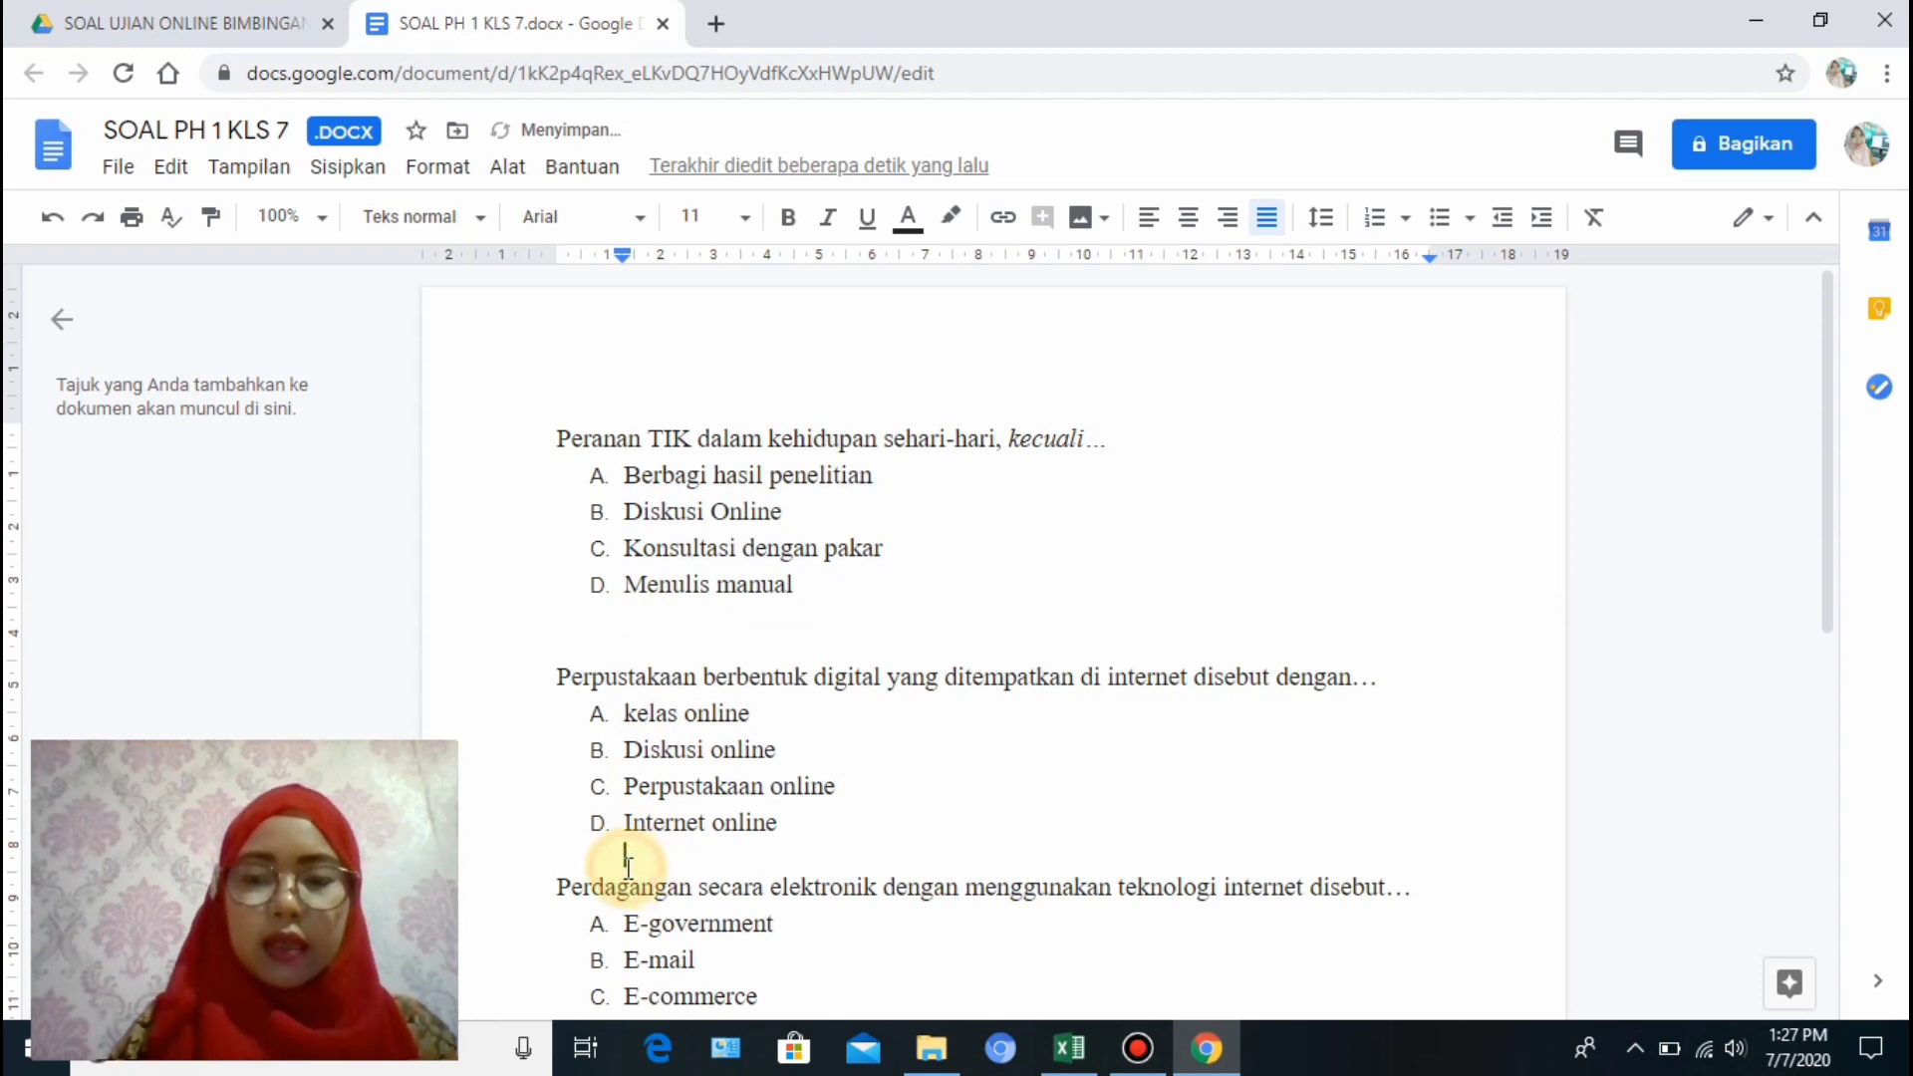
key(Return)
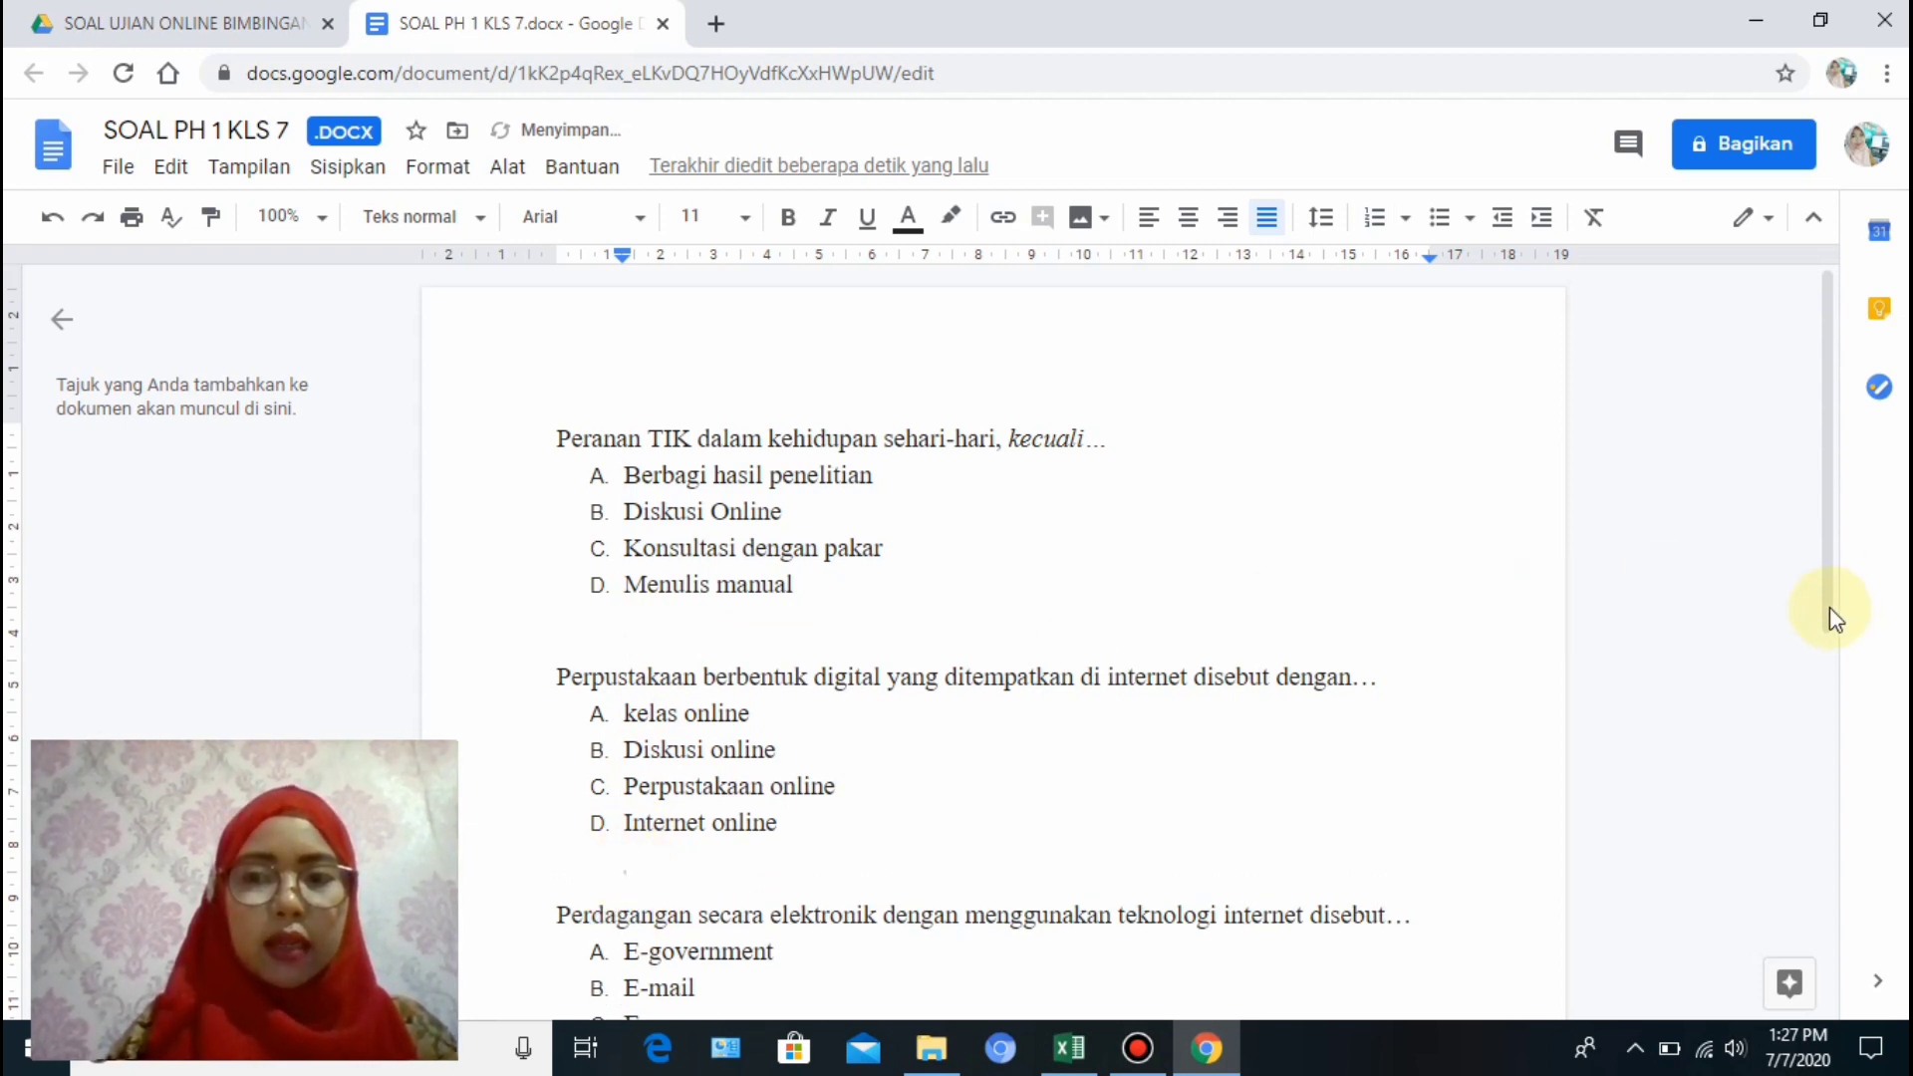
Add blank lines after the Perdagangan question and the Online answer, then return to the Drive folder.
drag(1830, 607, 1828, 794)
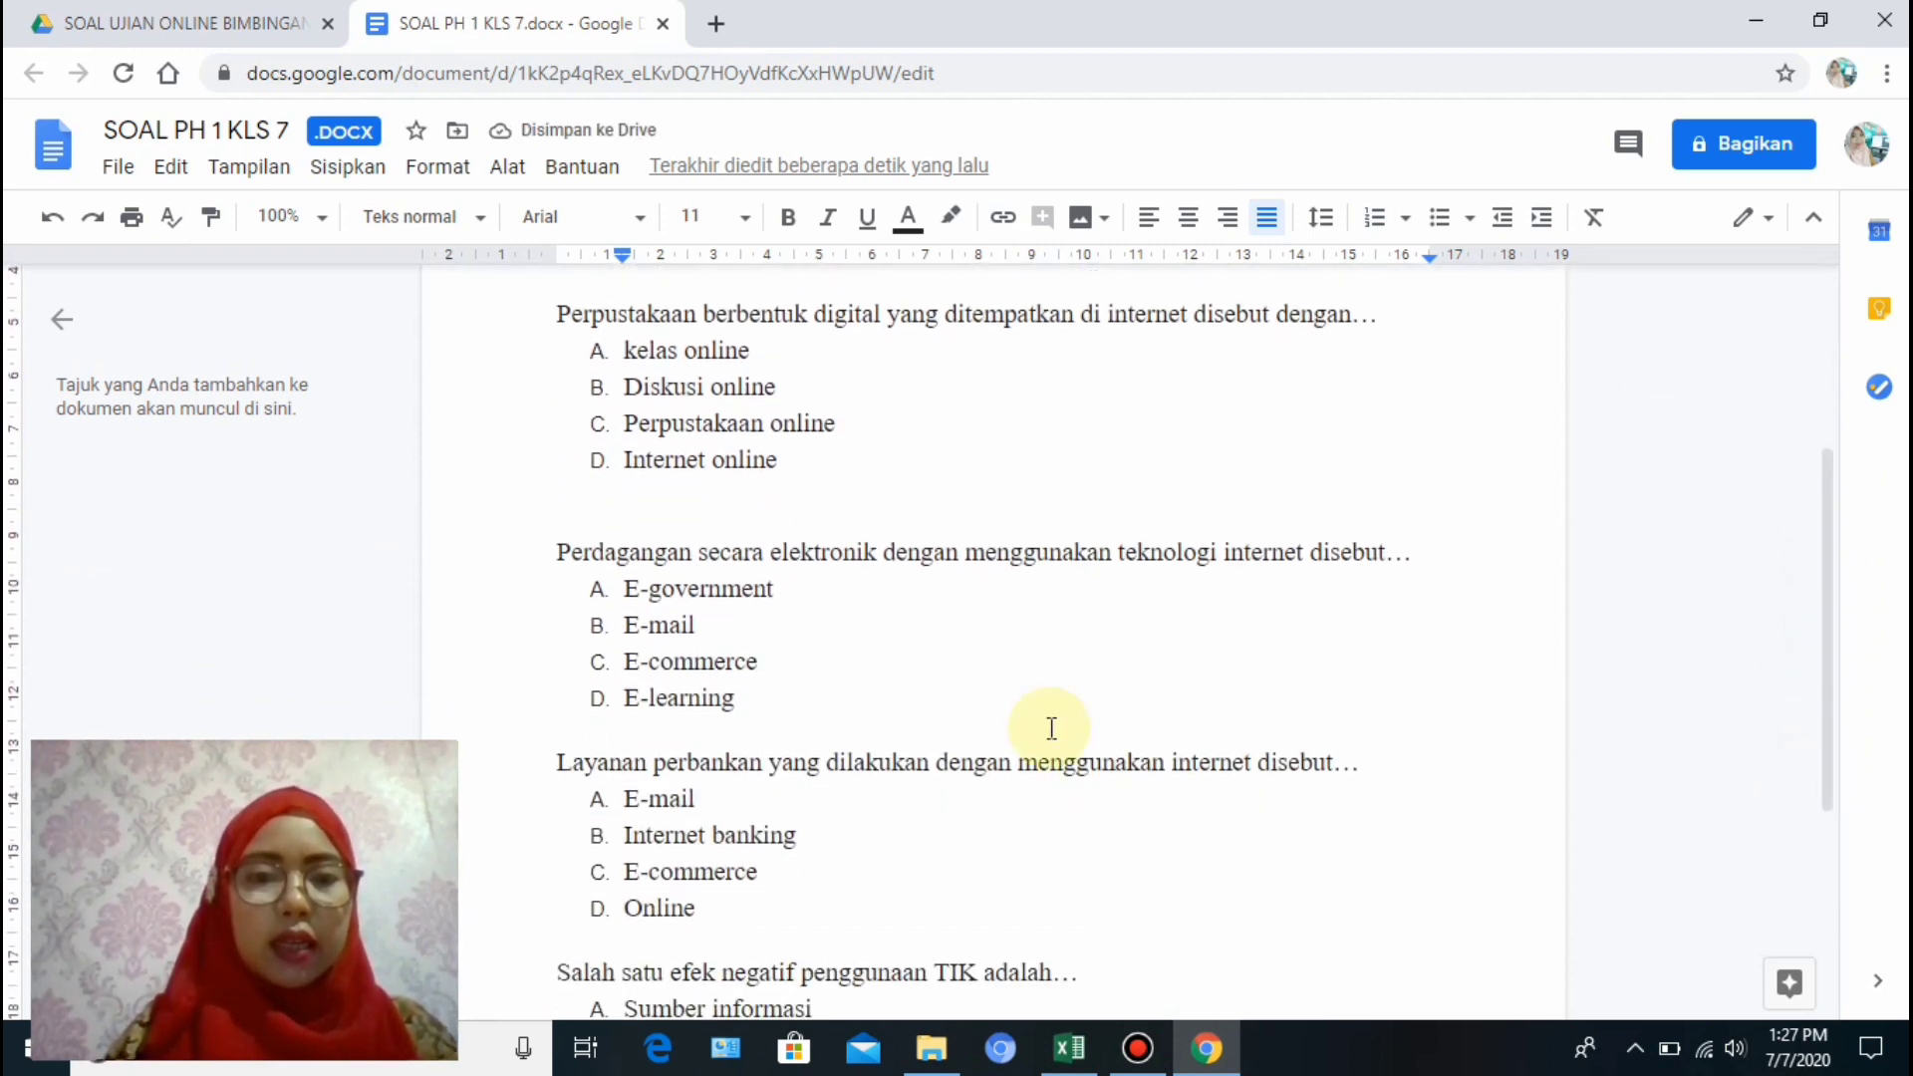
key(Return)
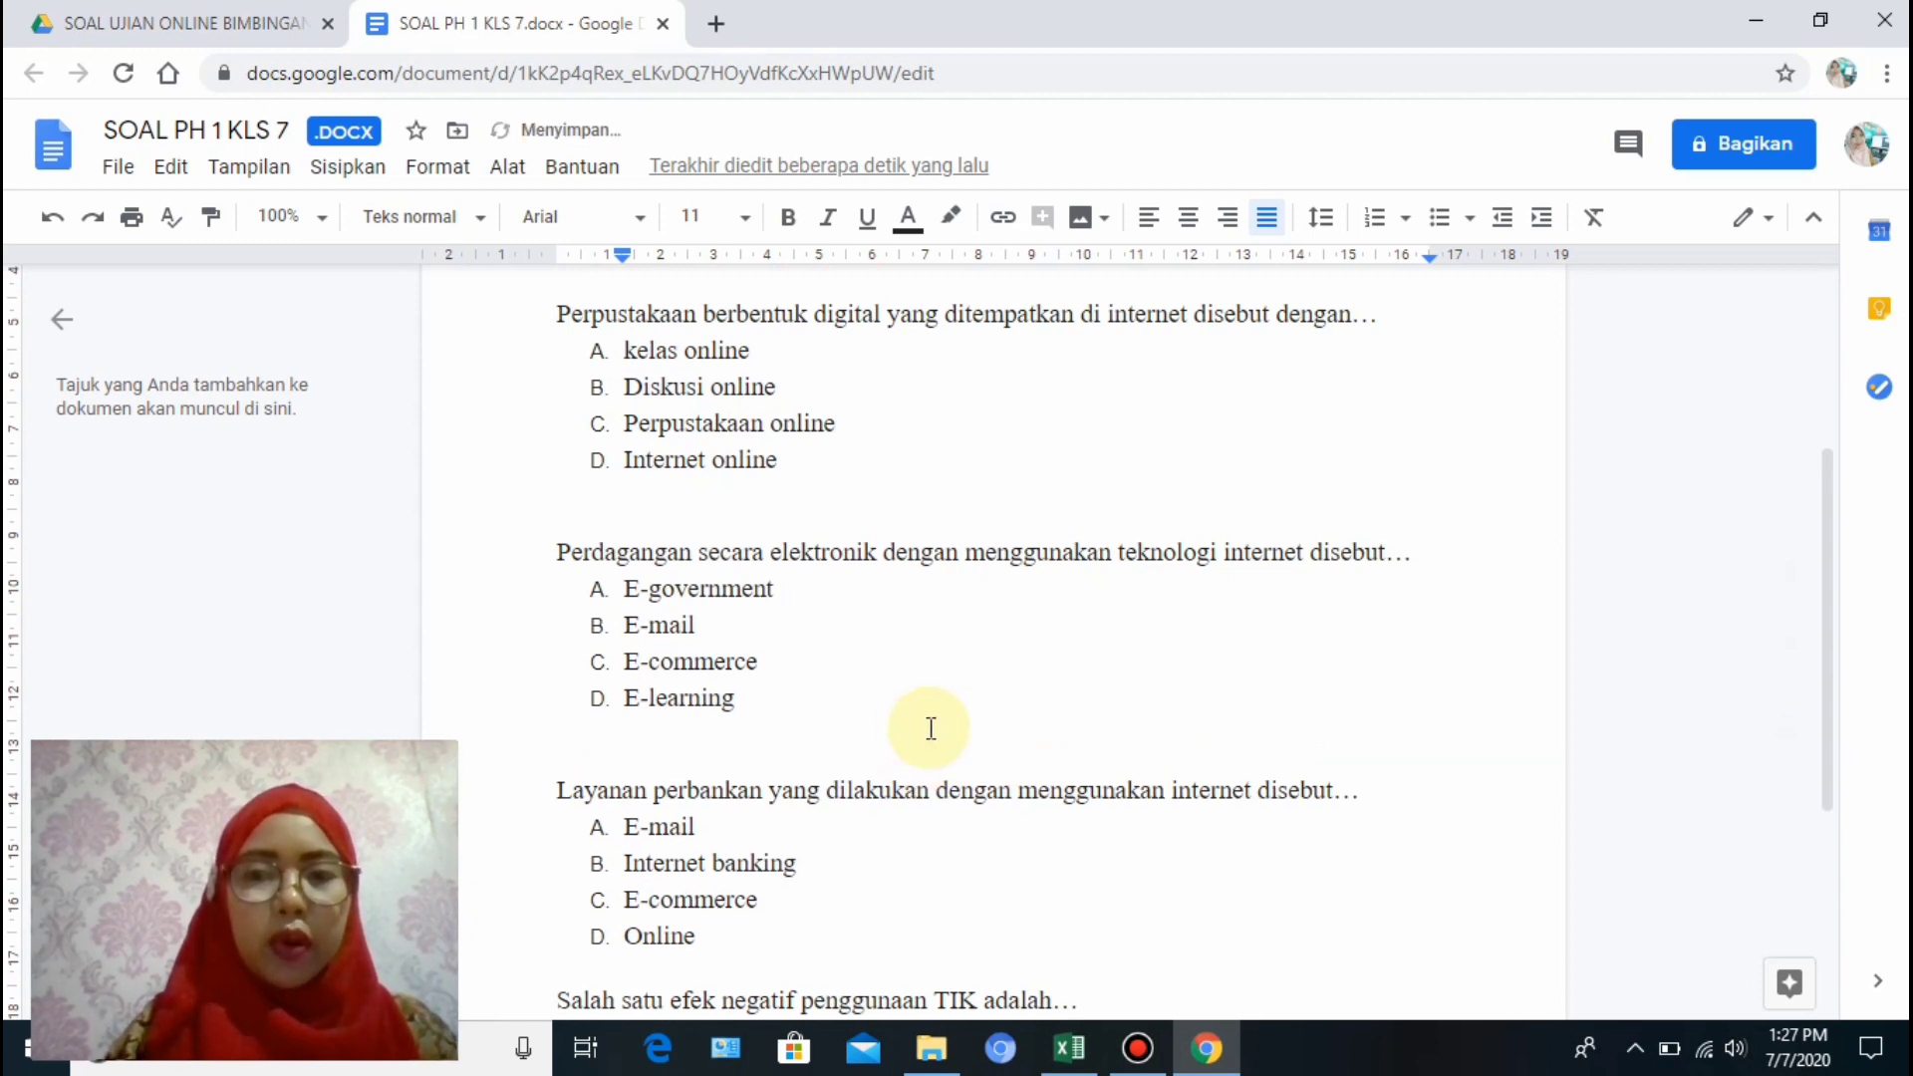
drag(1826, 770, 1828, 961)
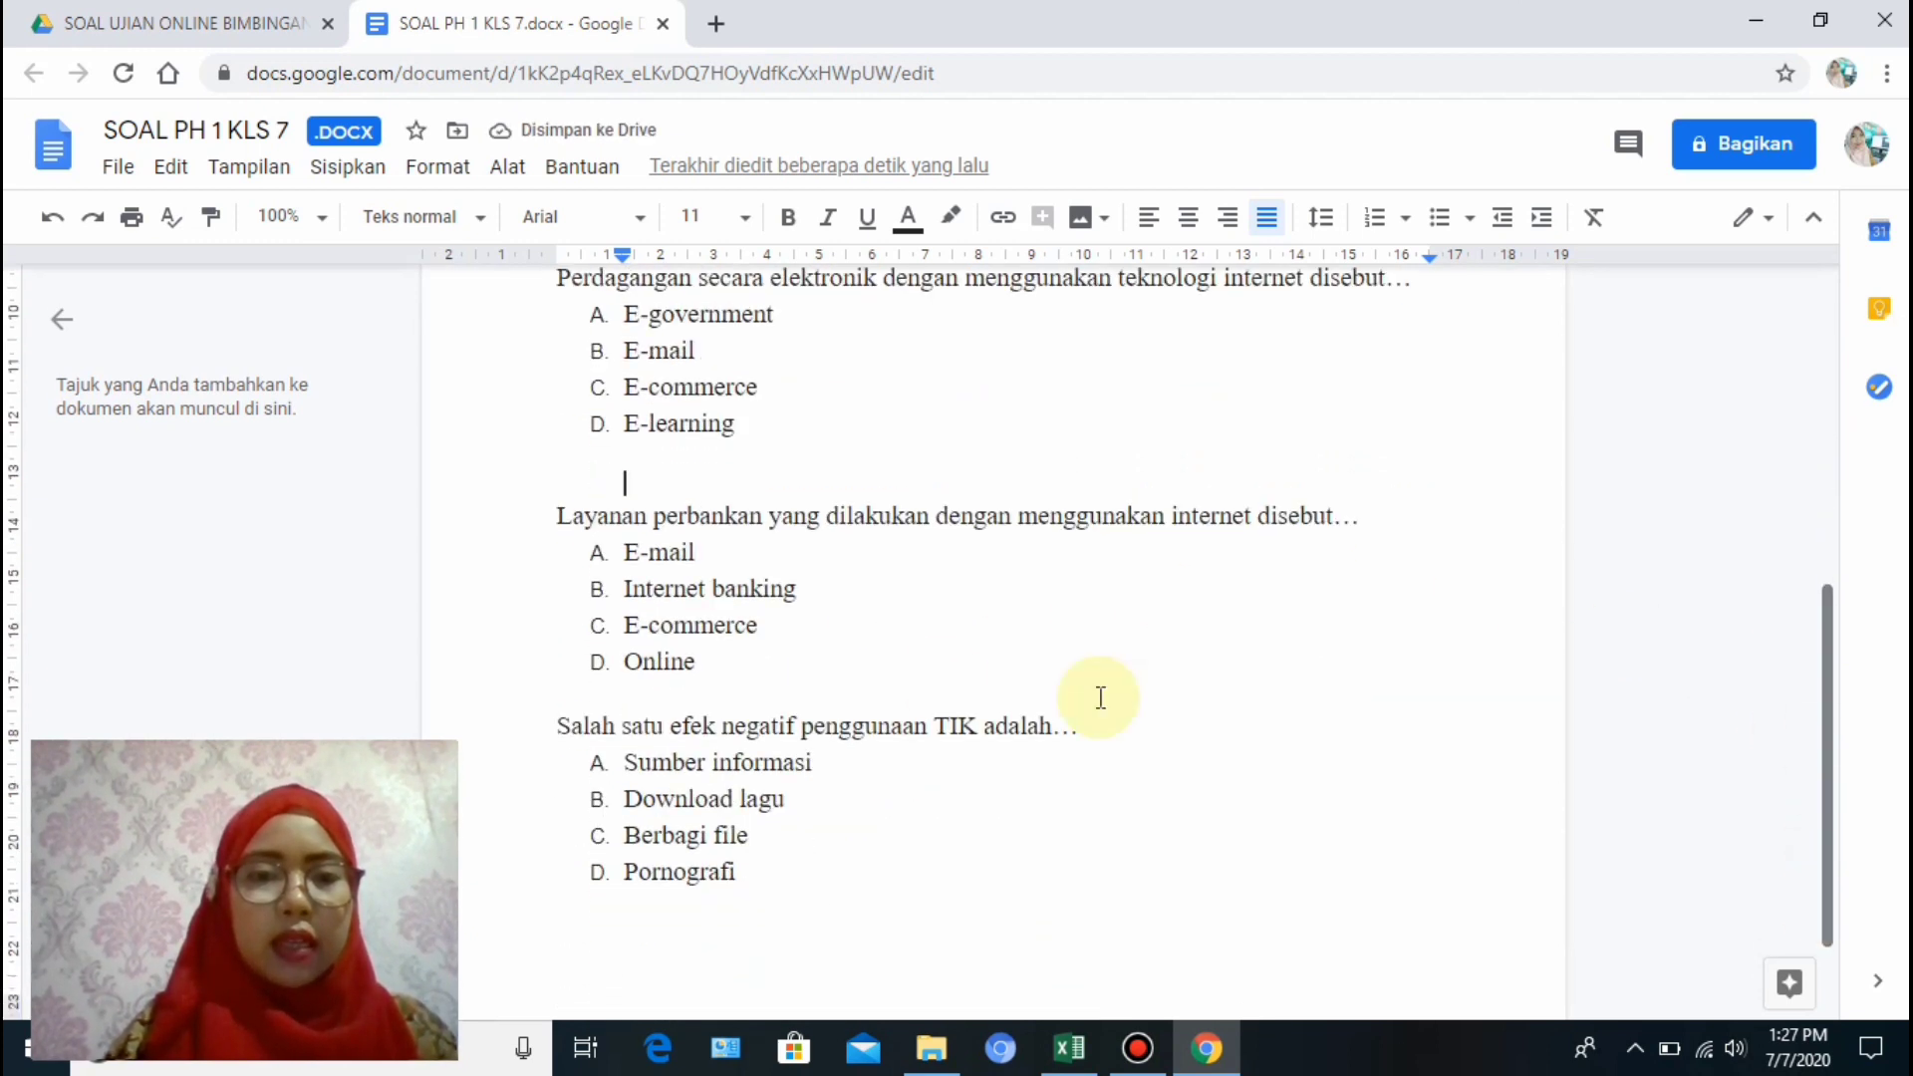
click(817, 697)
key(Return)
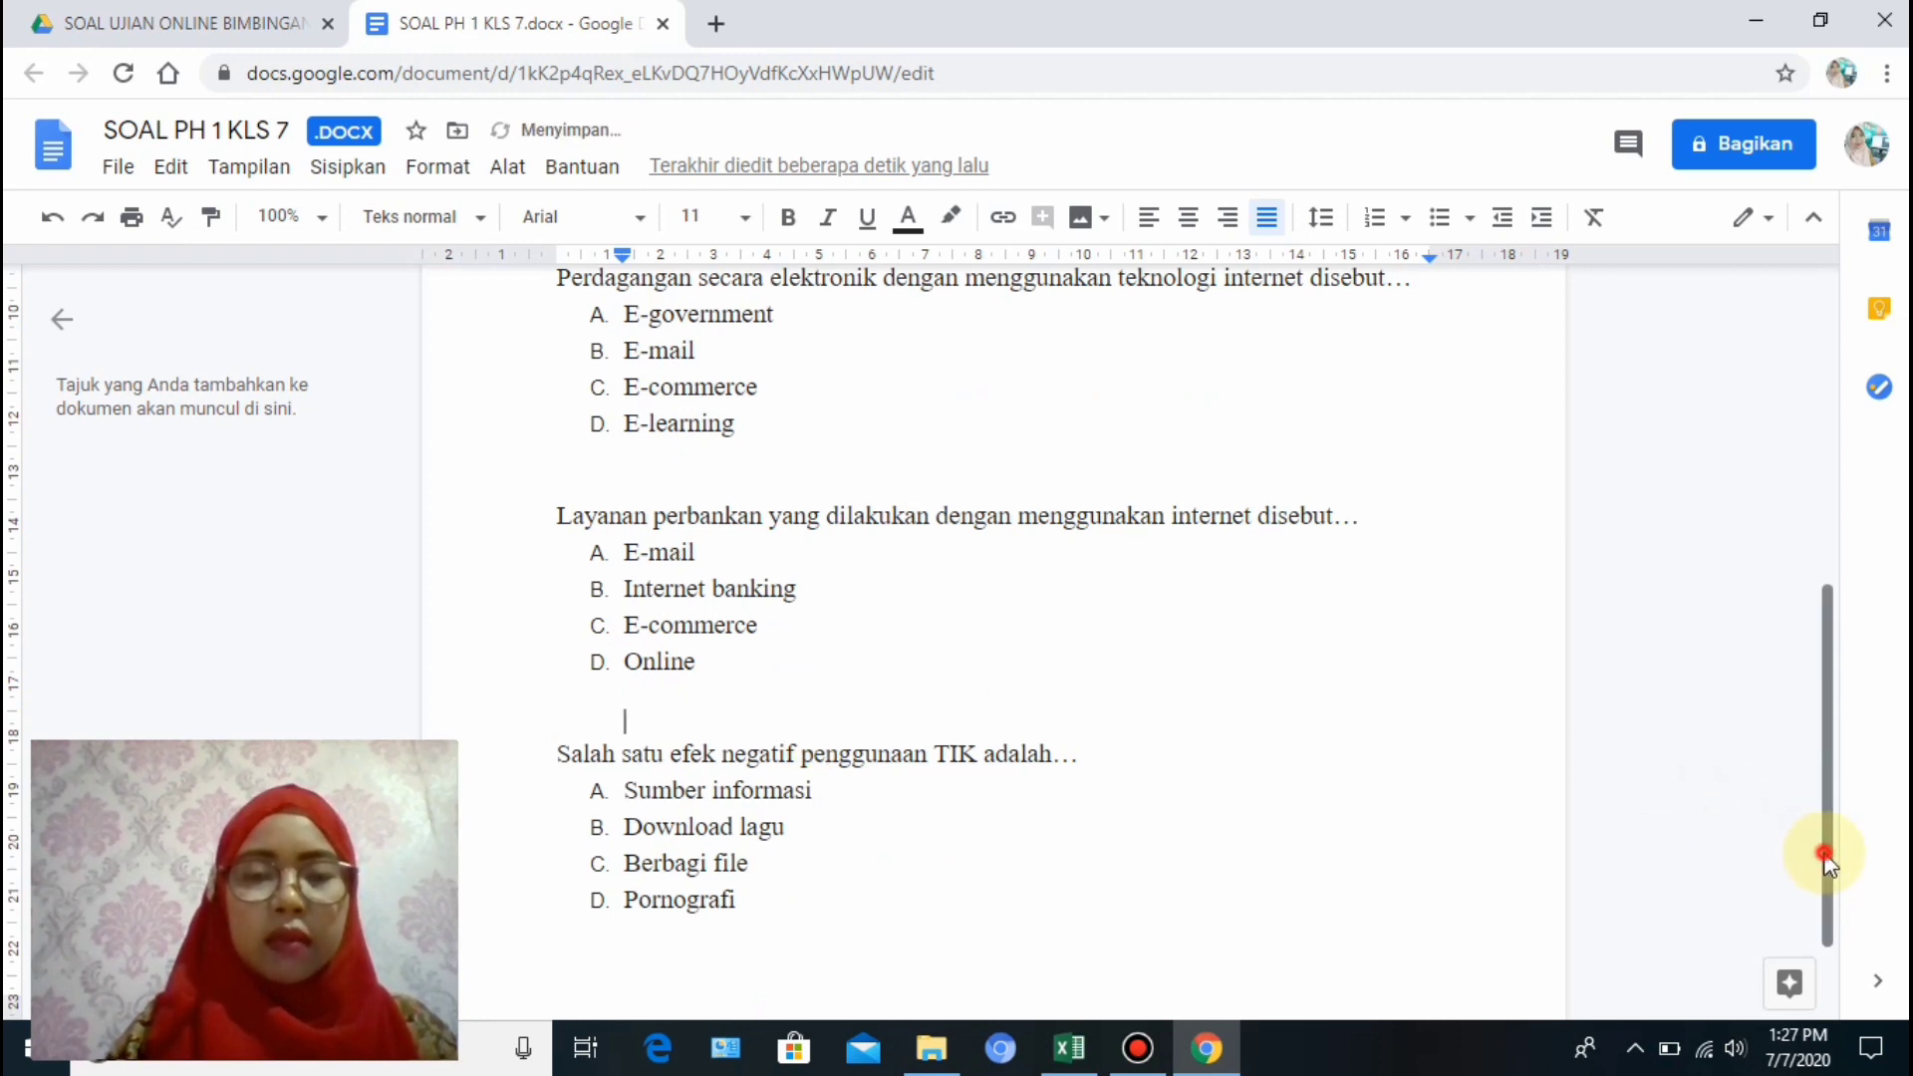
drag(1816, 846, 1872, 508)
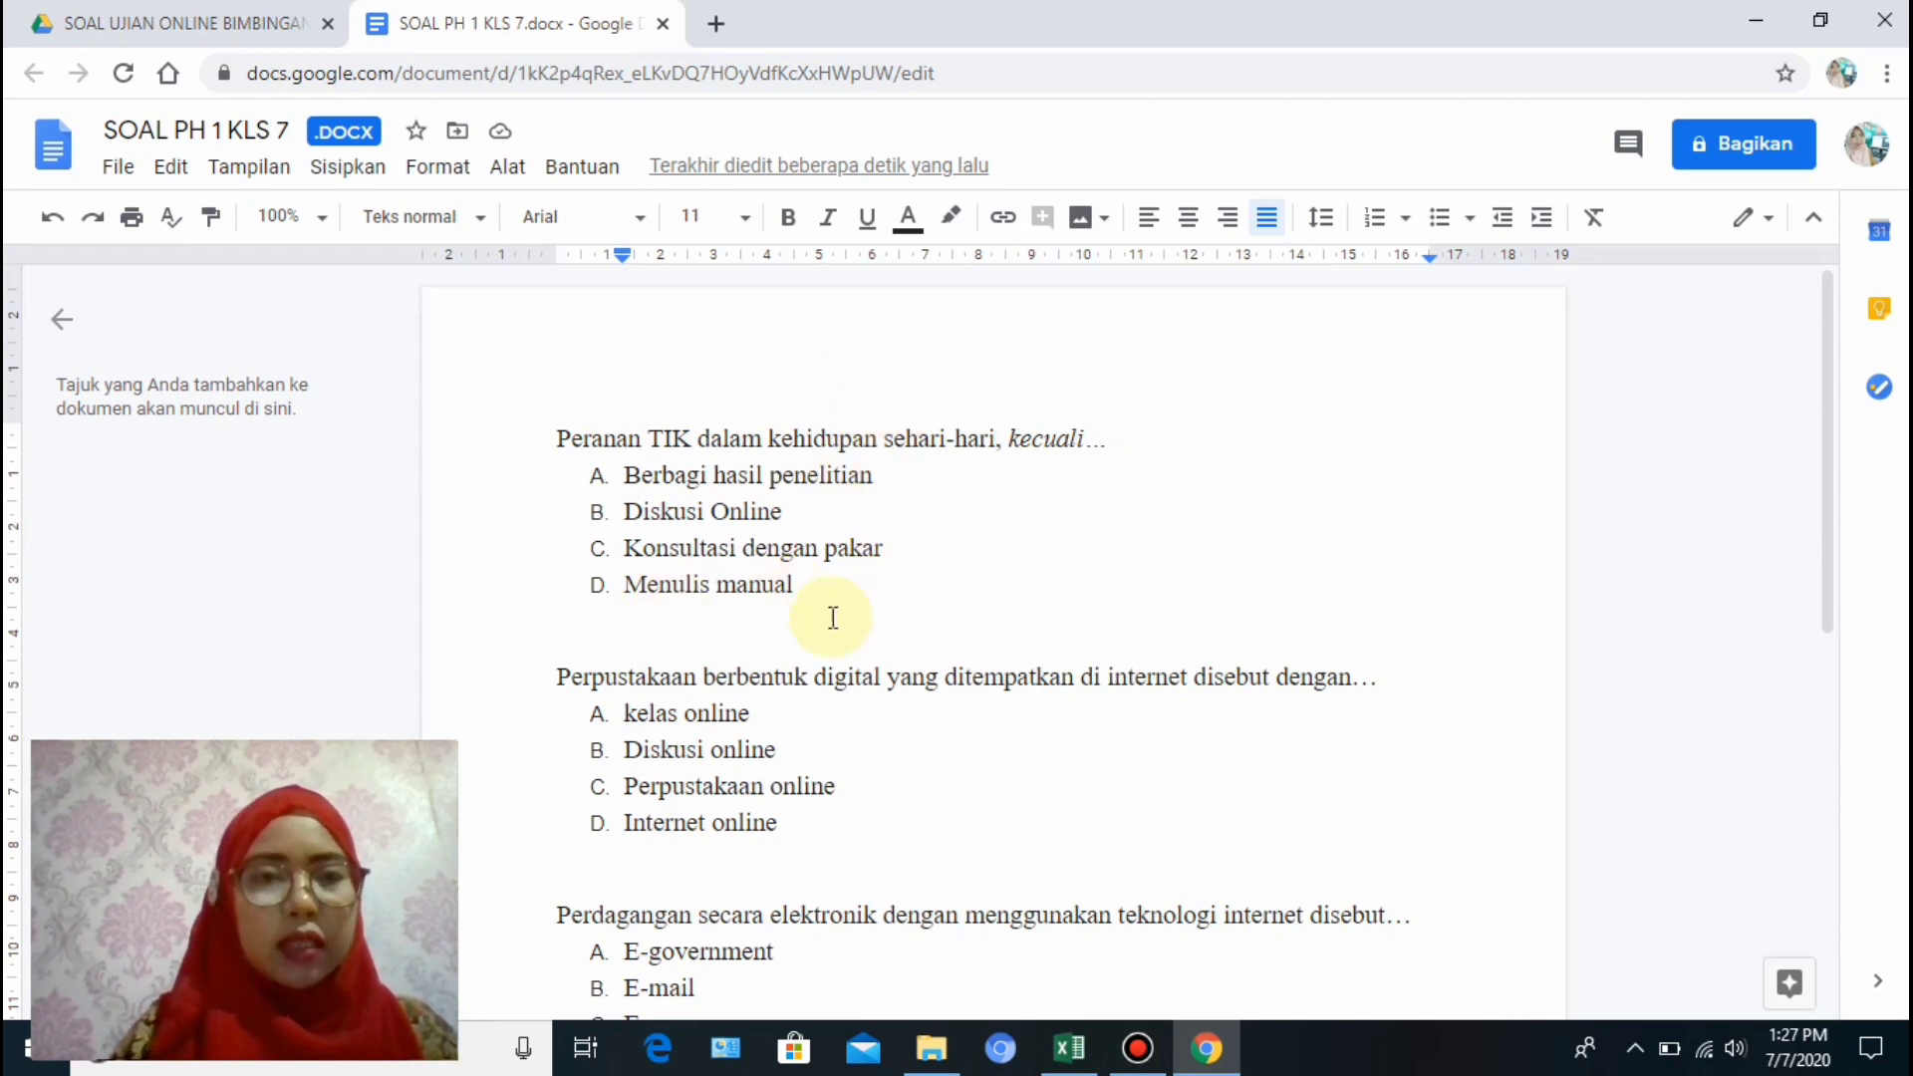
click(212, 30)
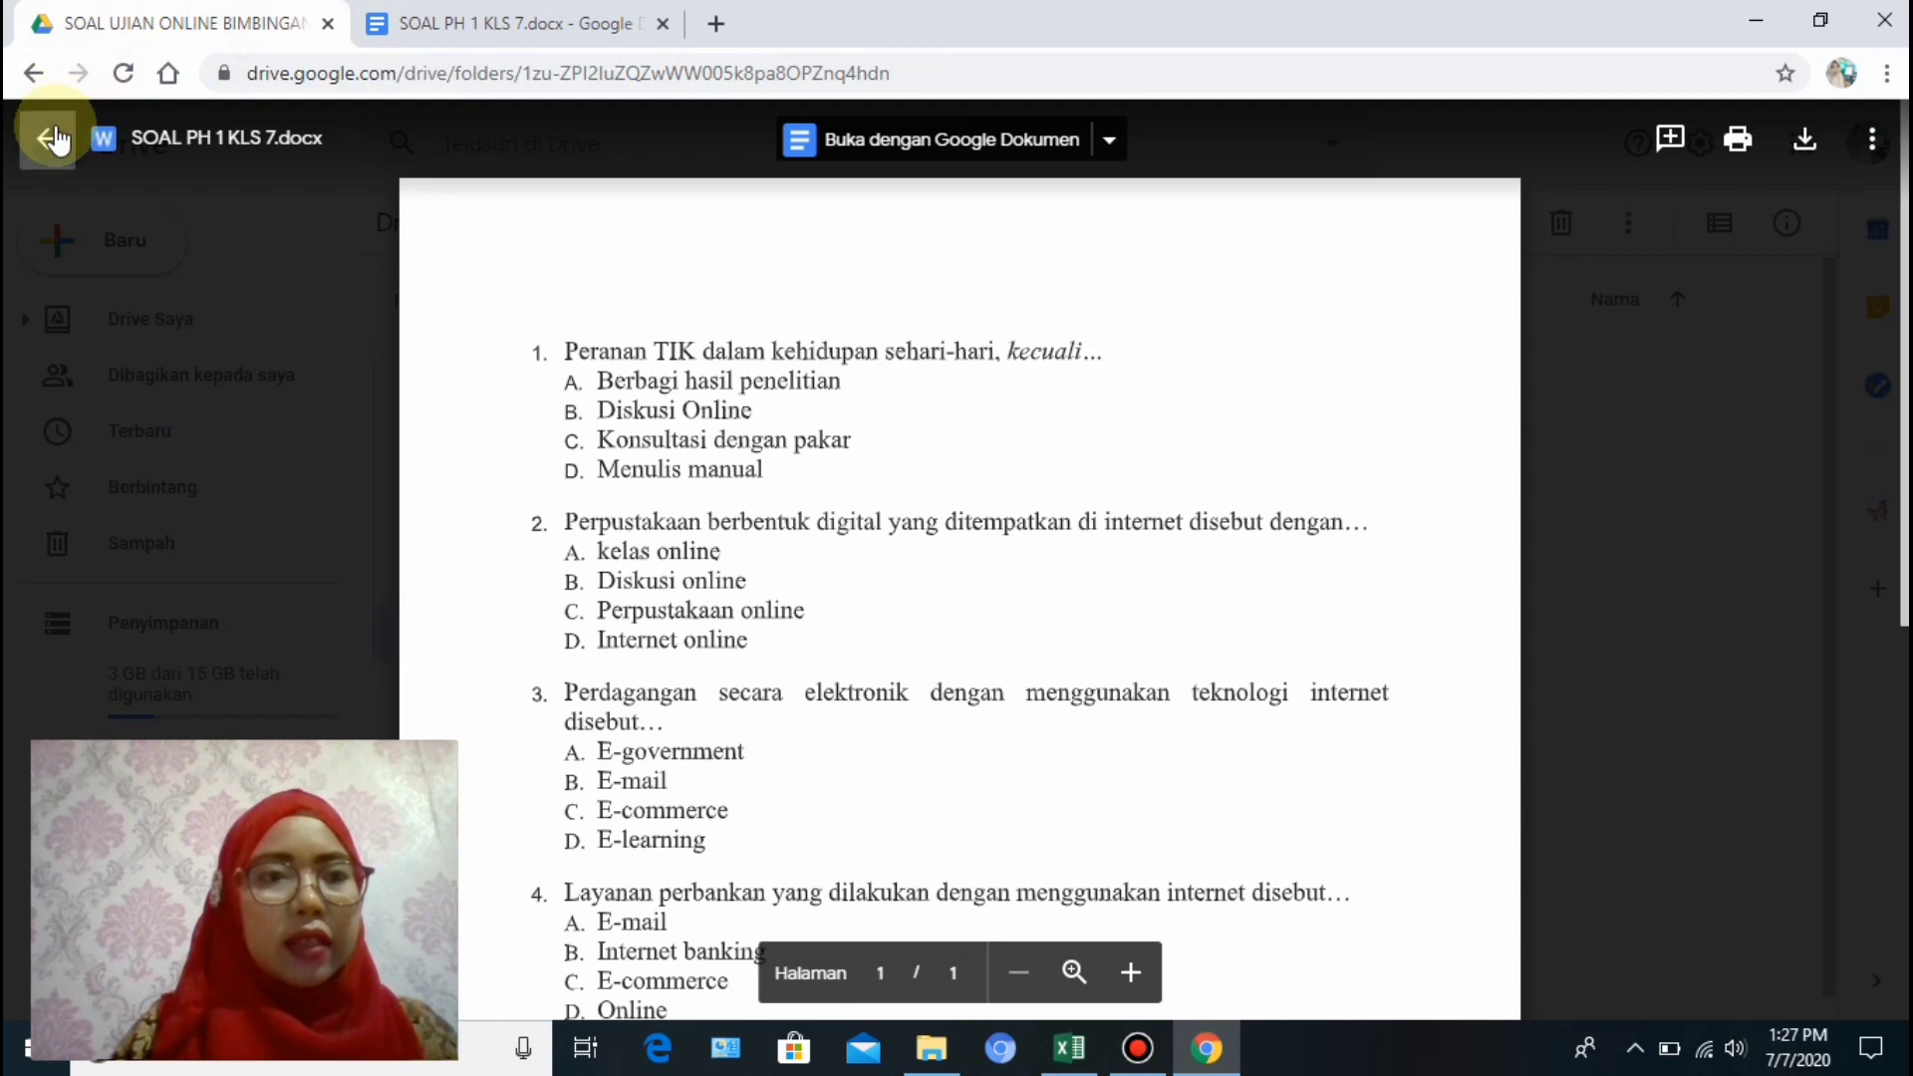
click(50, 138)
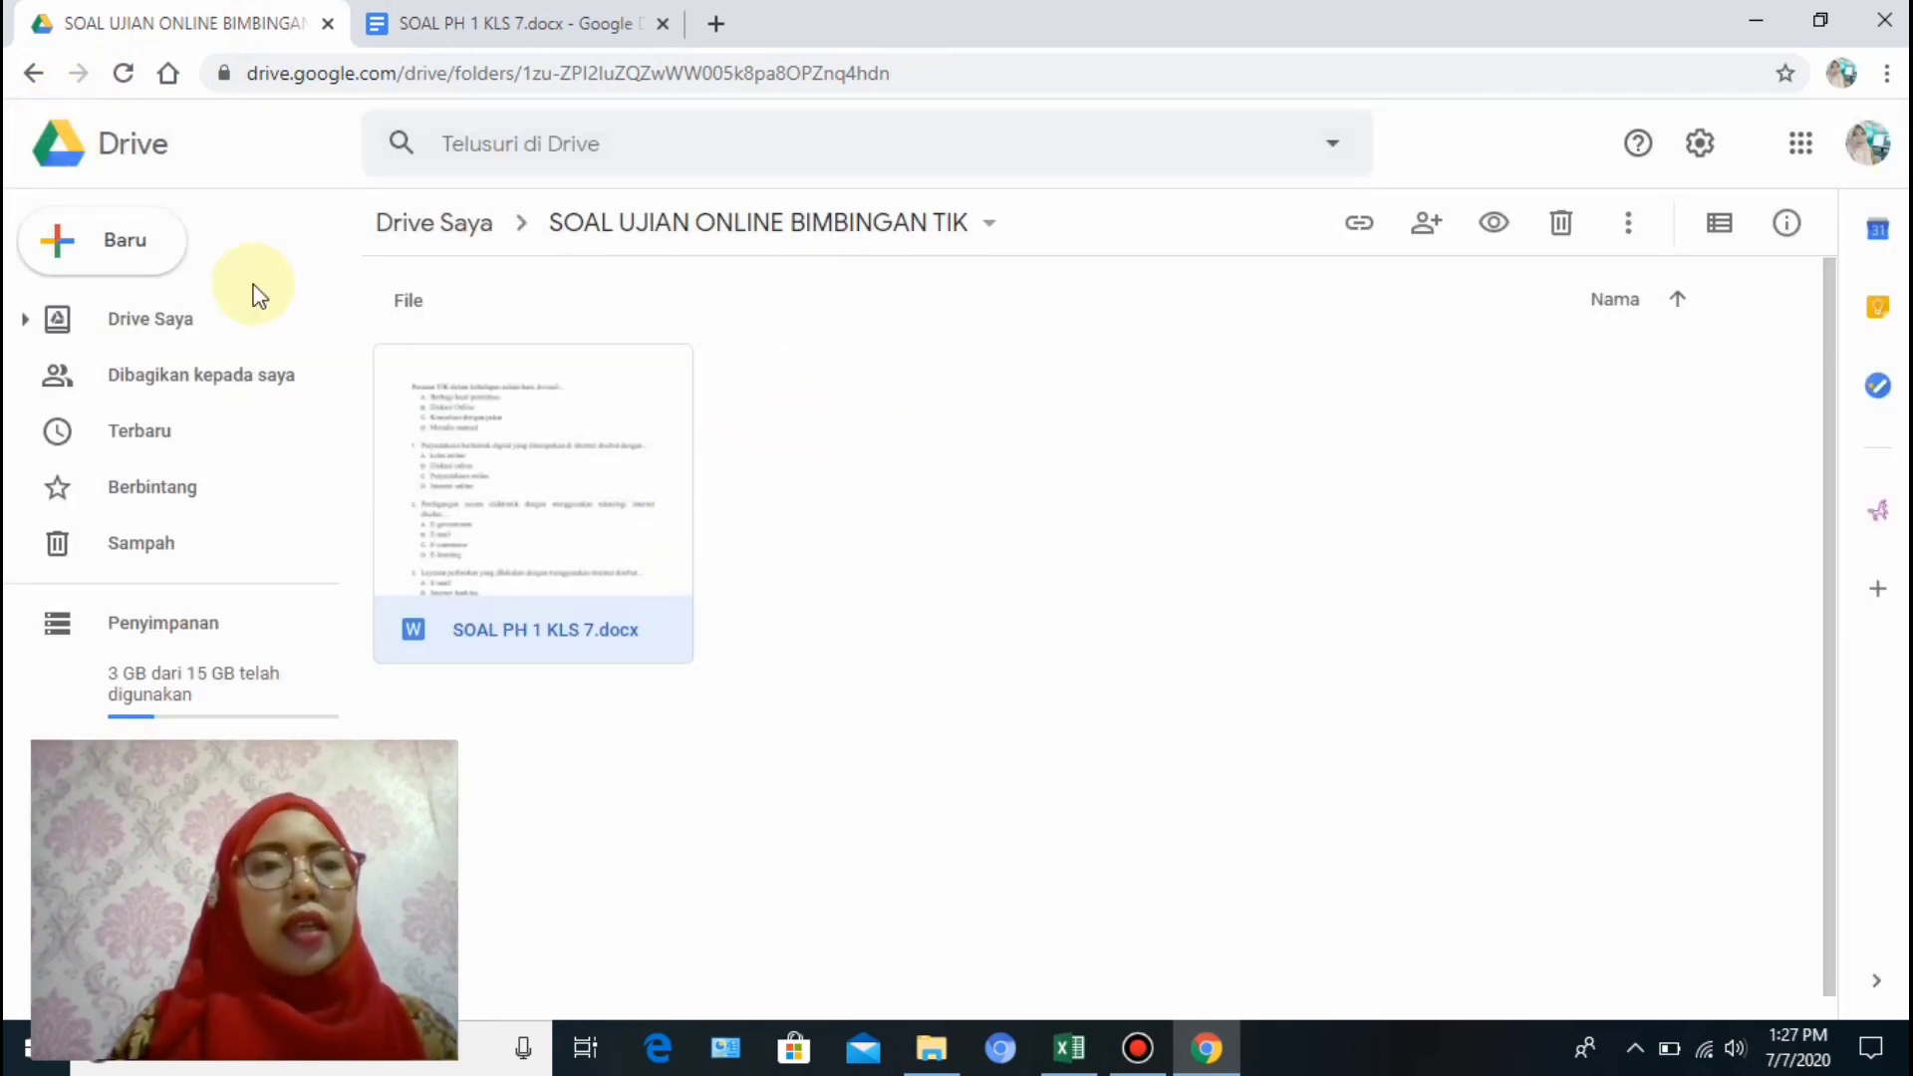
Create a blank Google Formulir from the folder's New menu.
click(101, 251)
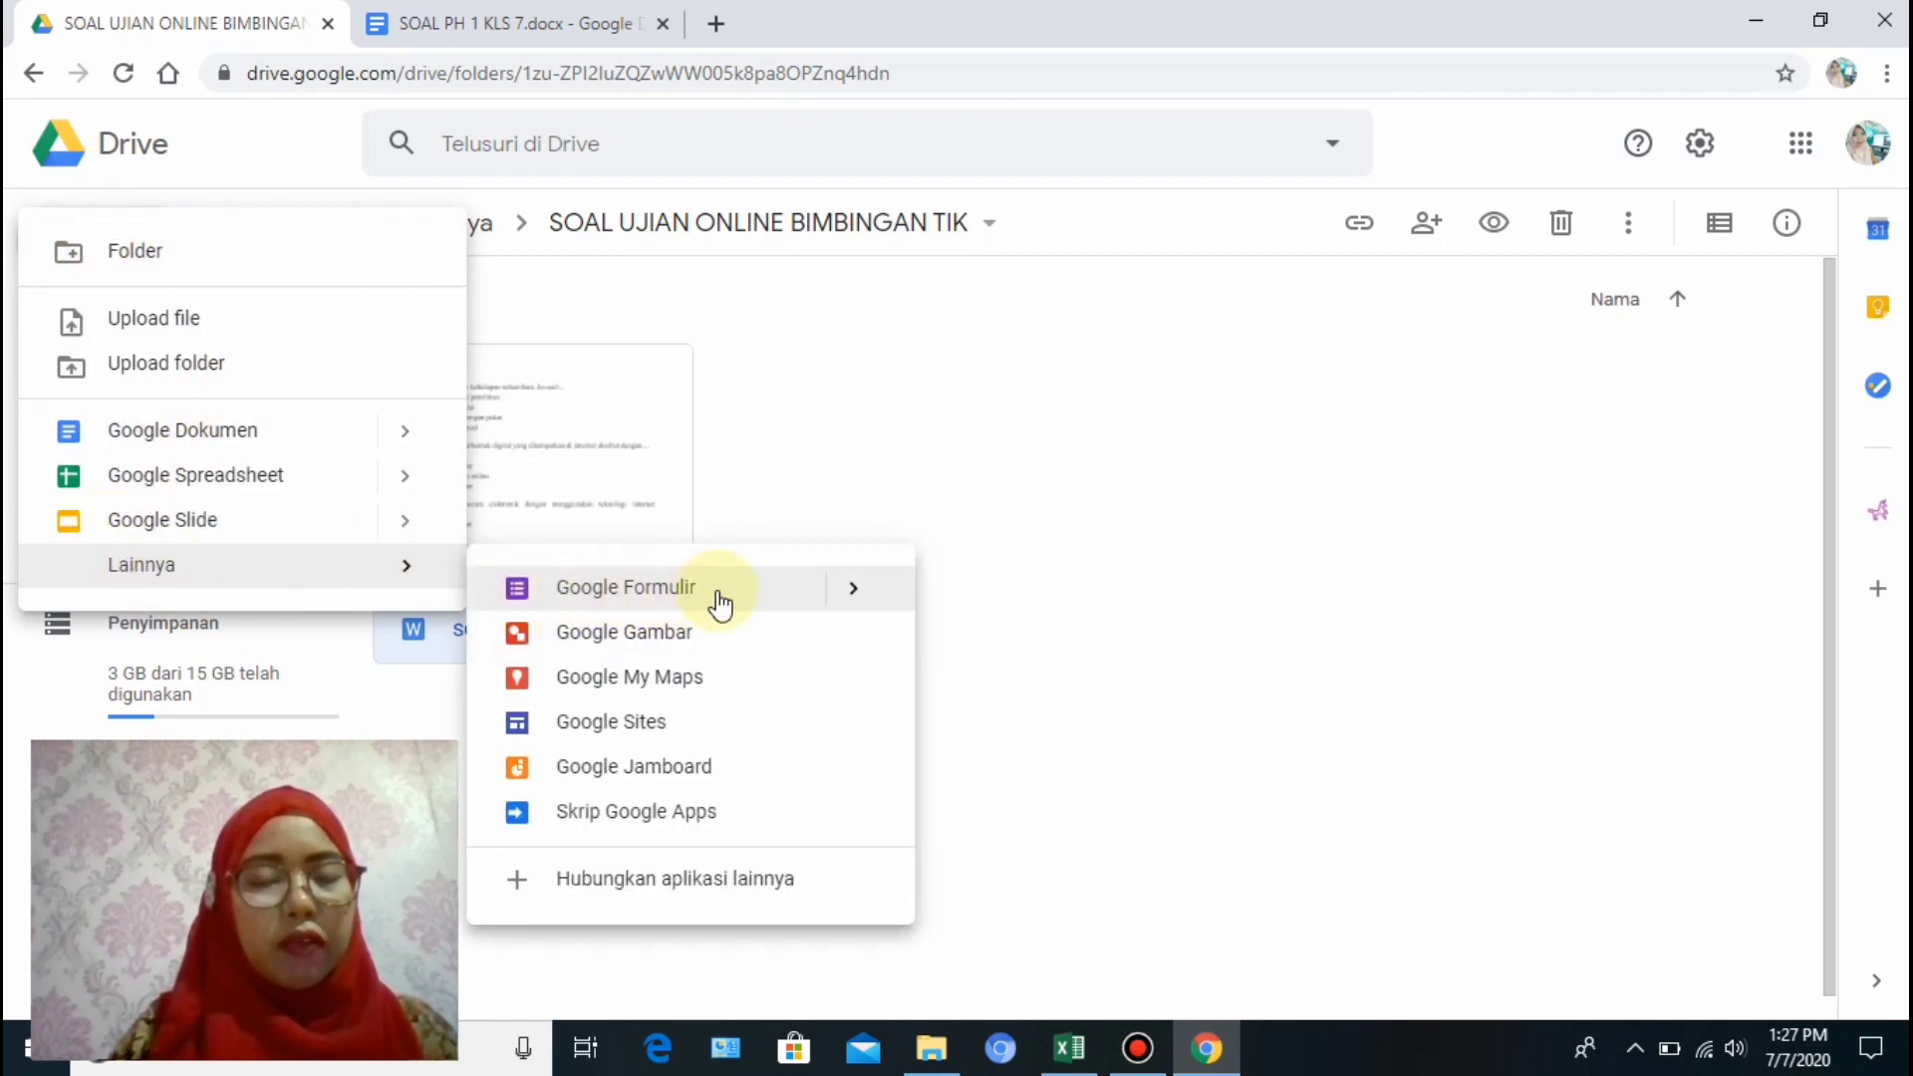
click(786, 595)
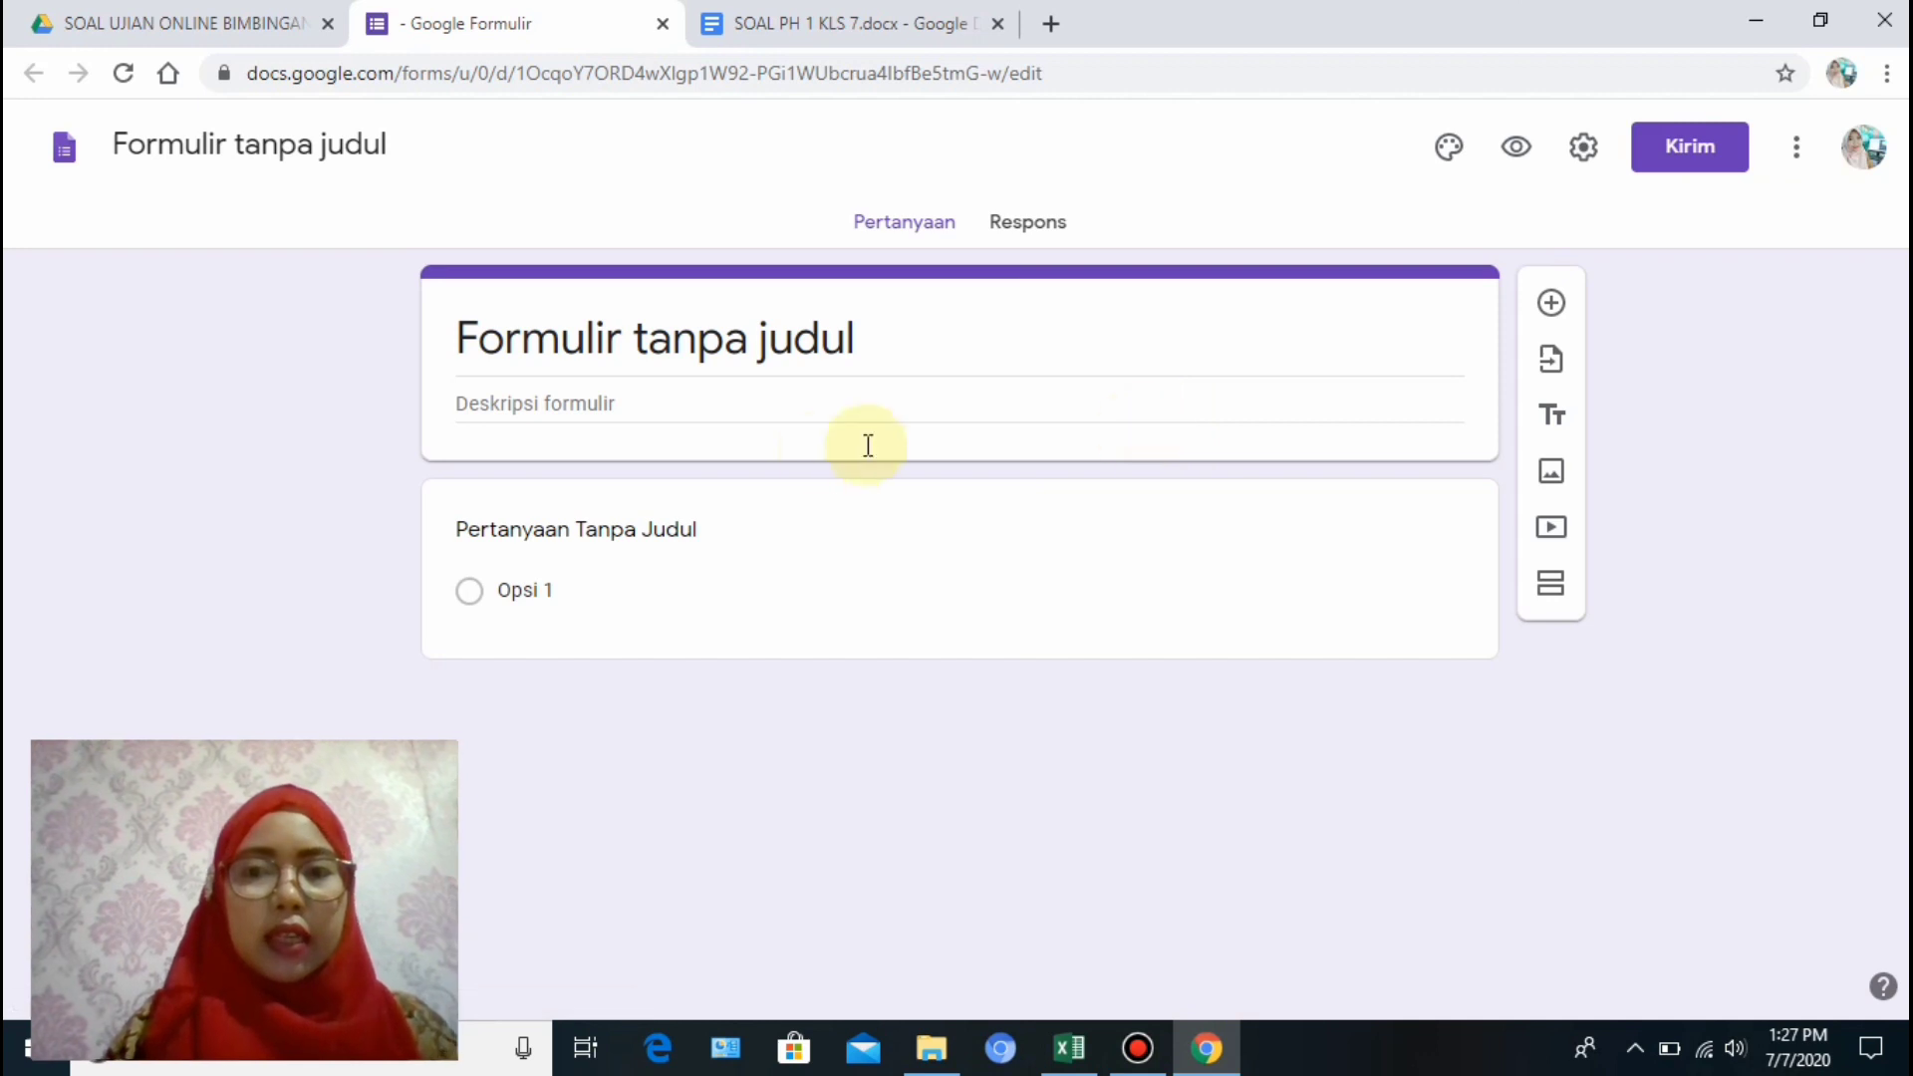
Title the form 'SOAL PH 1 BIMBINGAN TIK'.
click(912, 586)
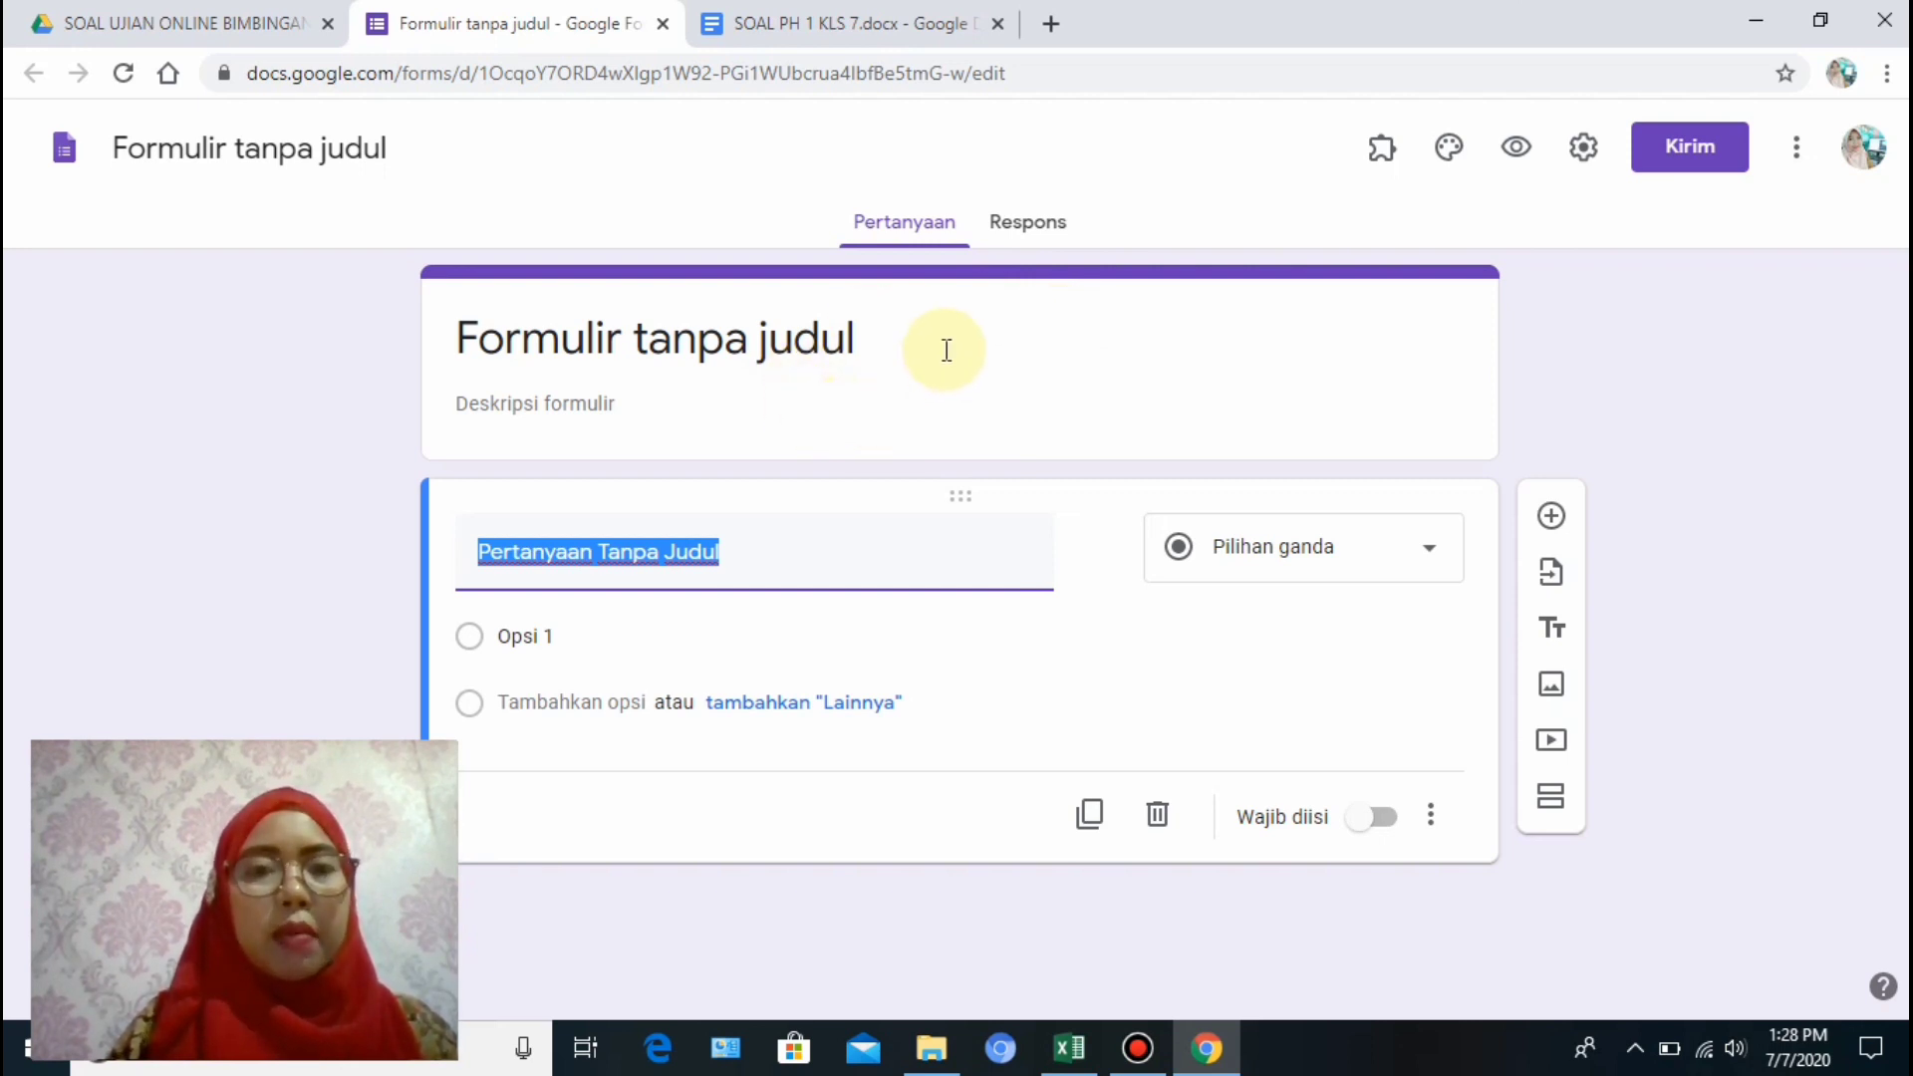
click(867, 348)
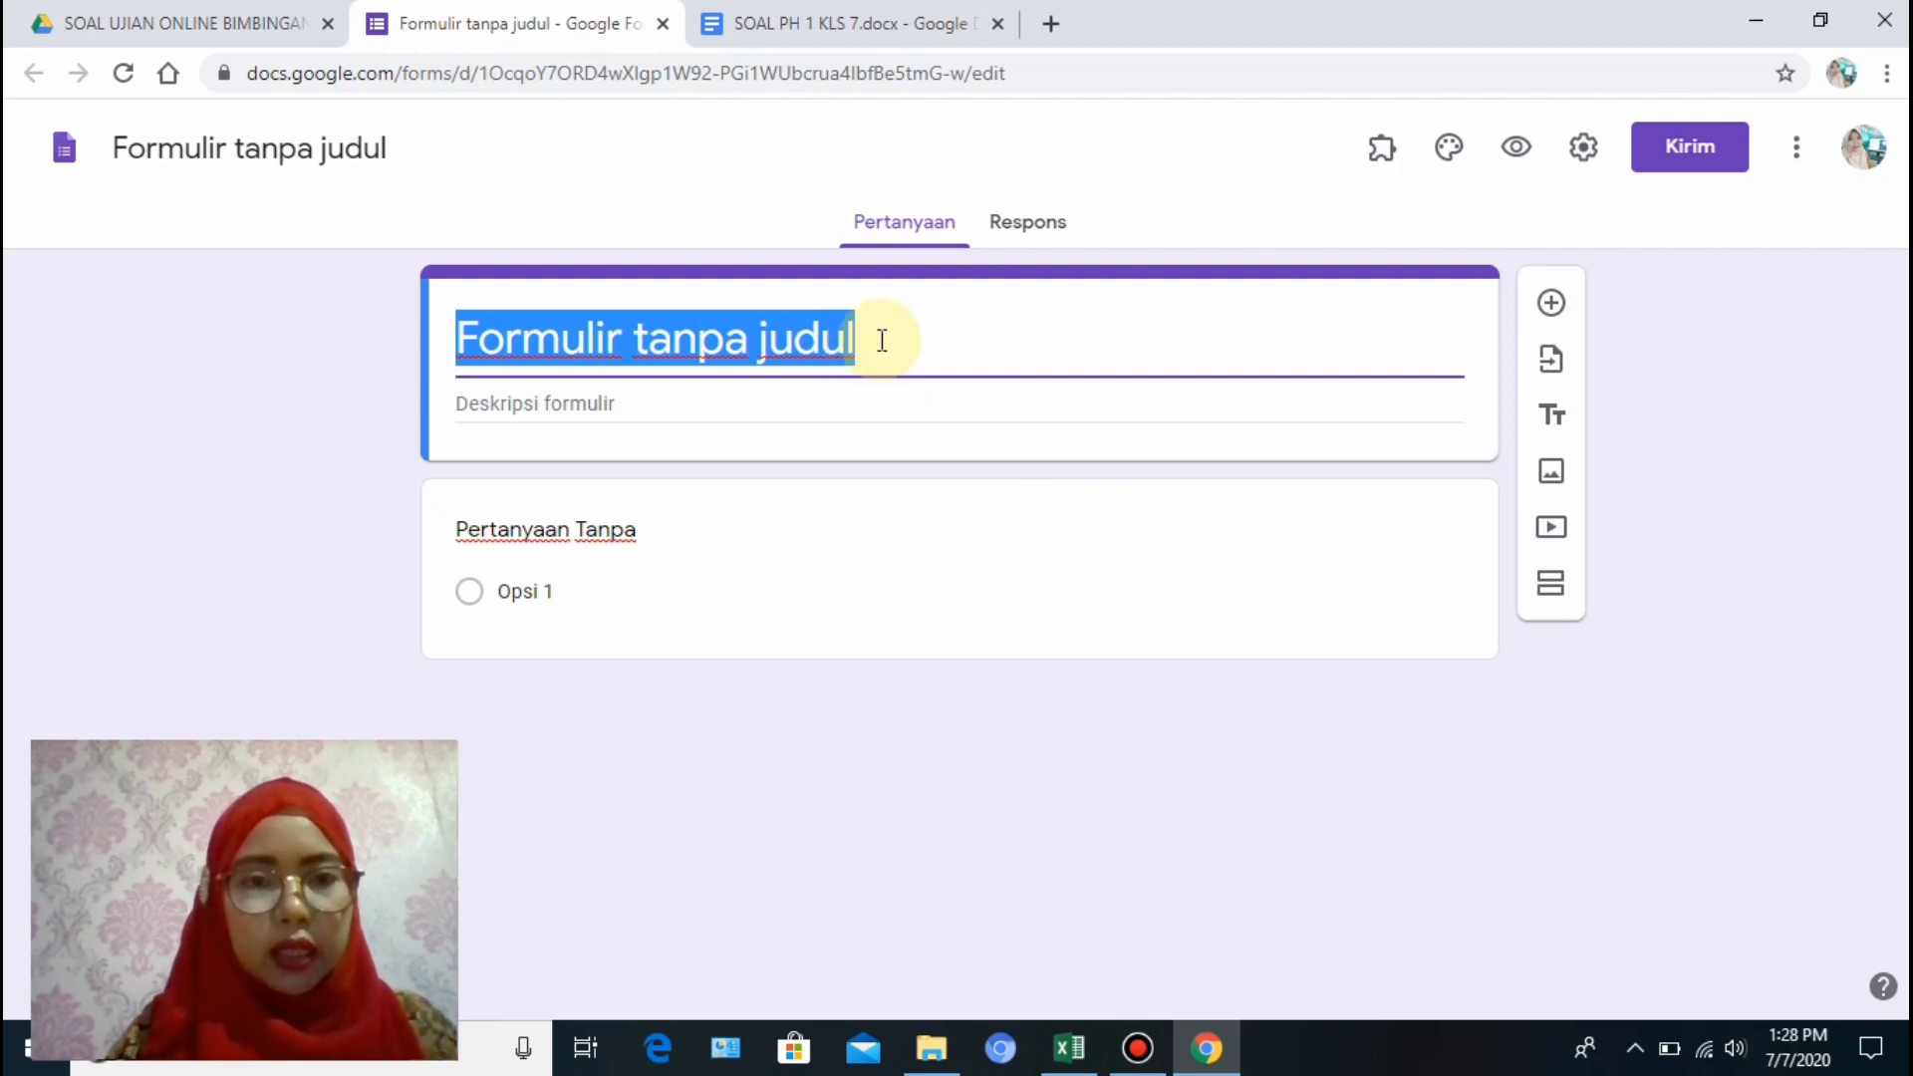
text(SOAL )
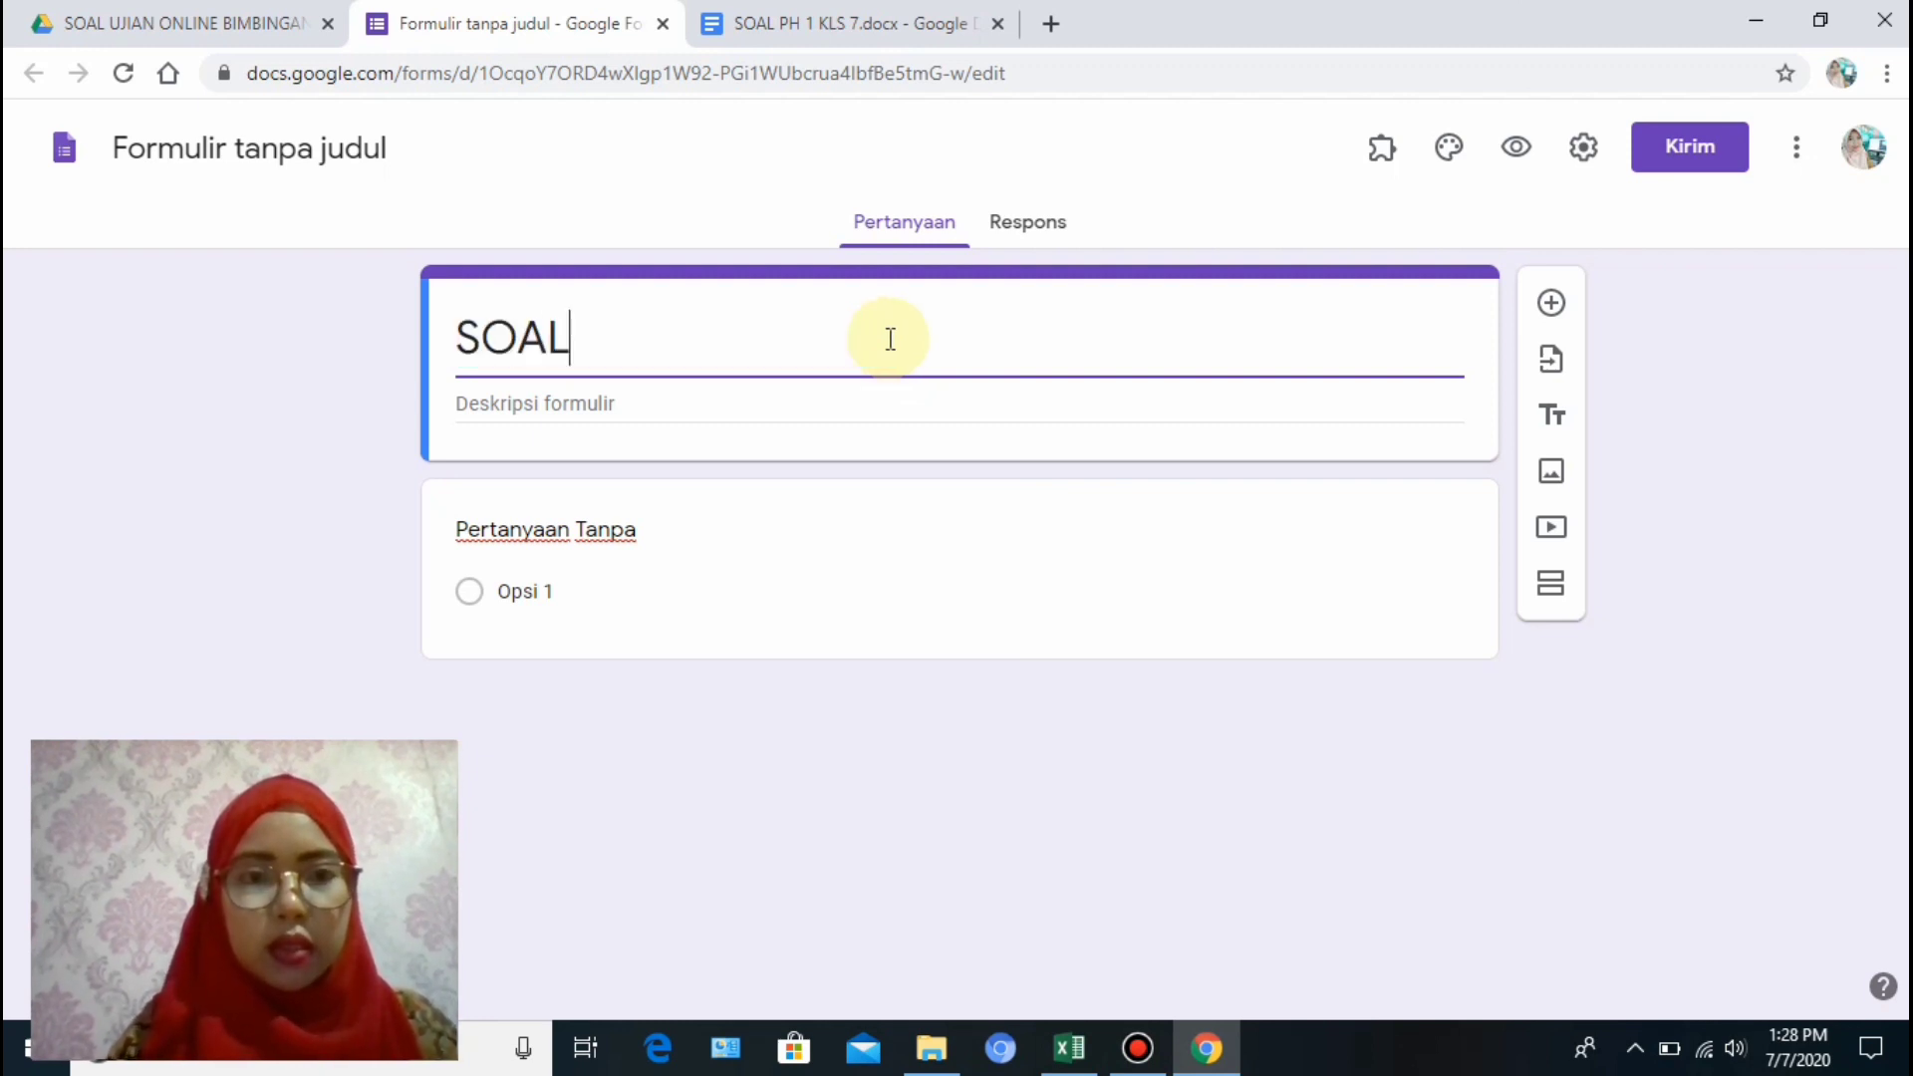
text(UJIAN)
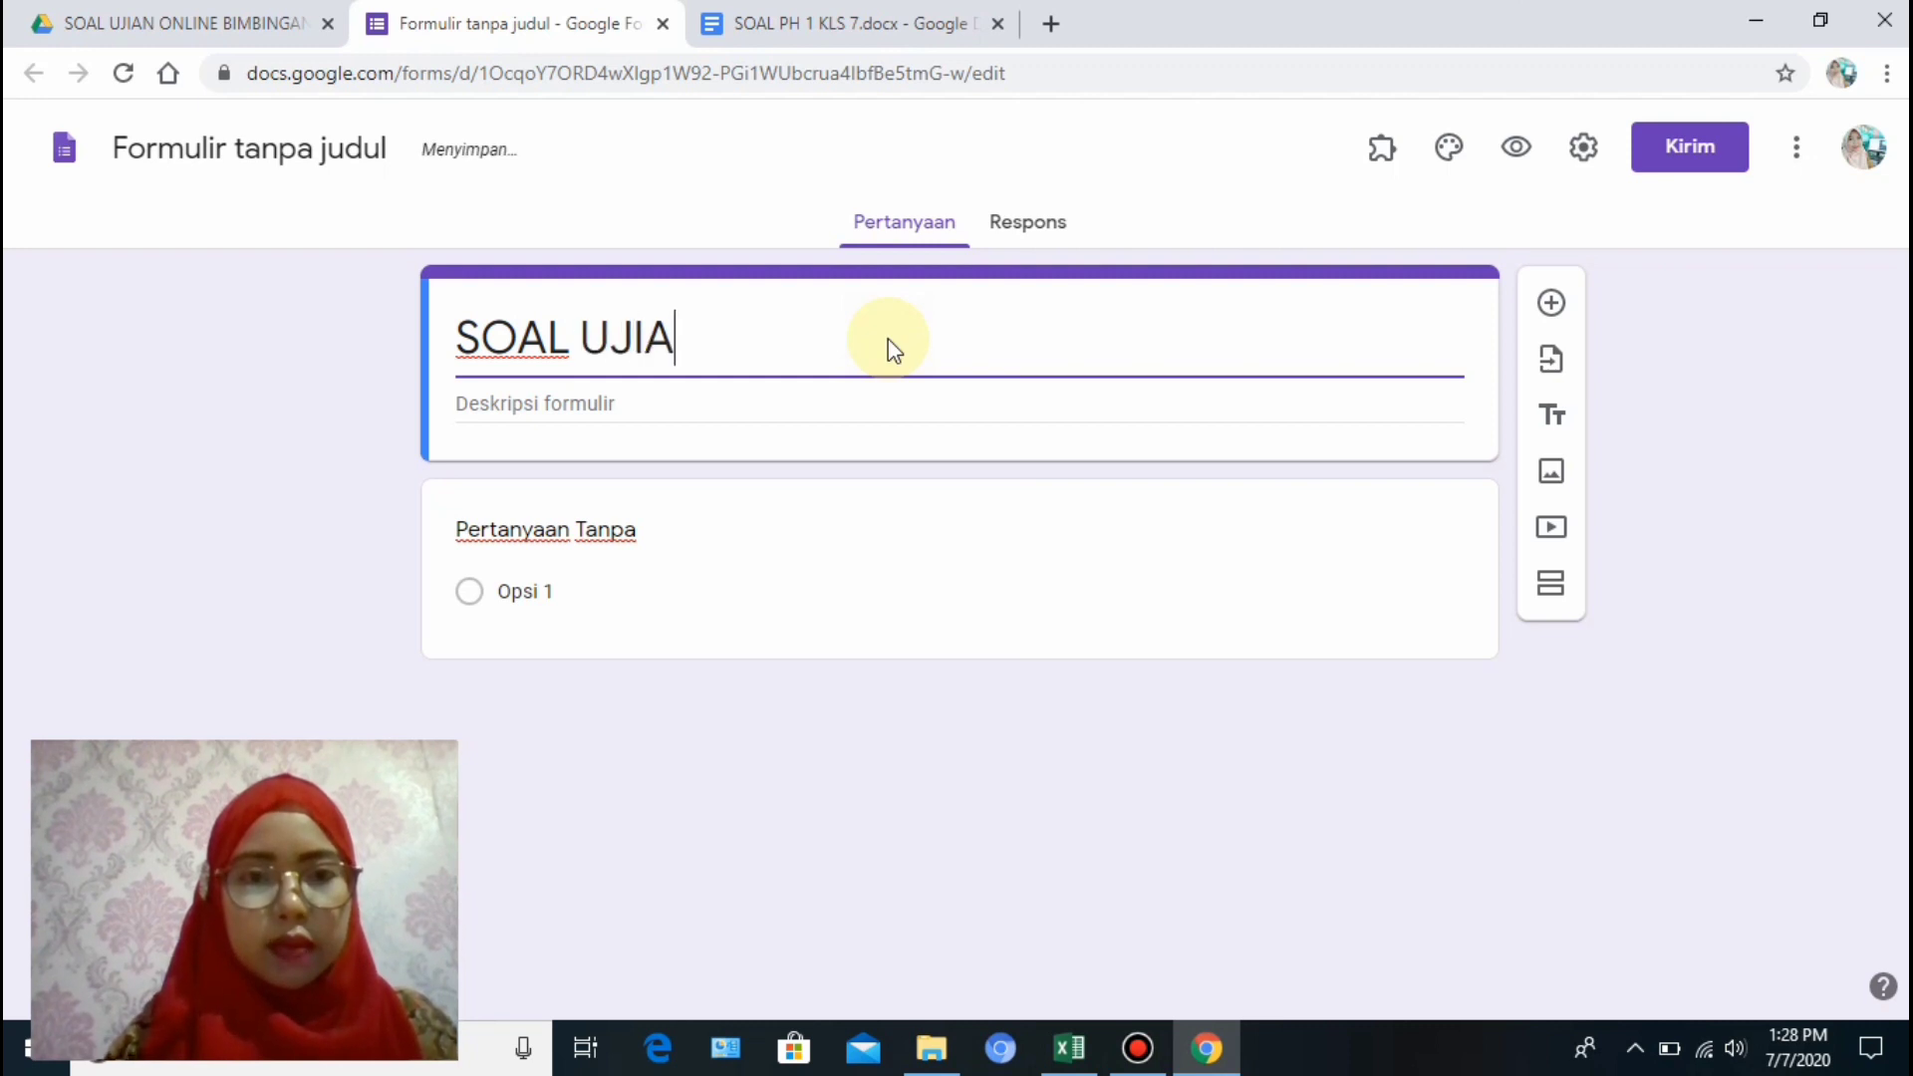
key(BackSpace)
key(BackSpace)
key(BackSpace)
key(BackSpace)
key(BackSpace)
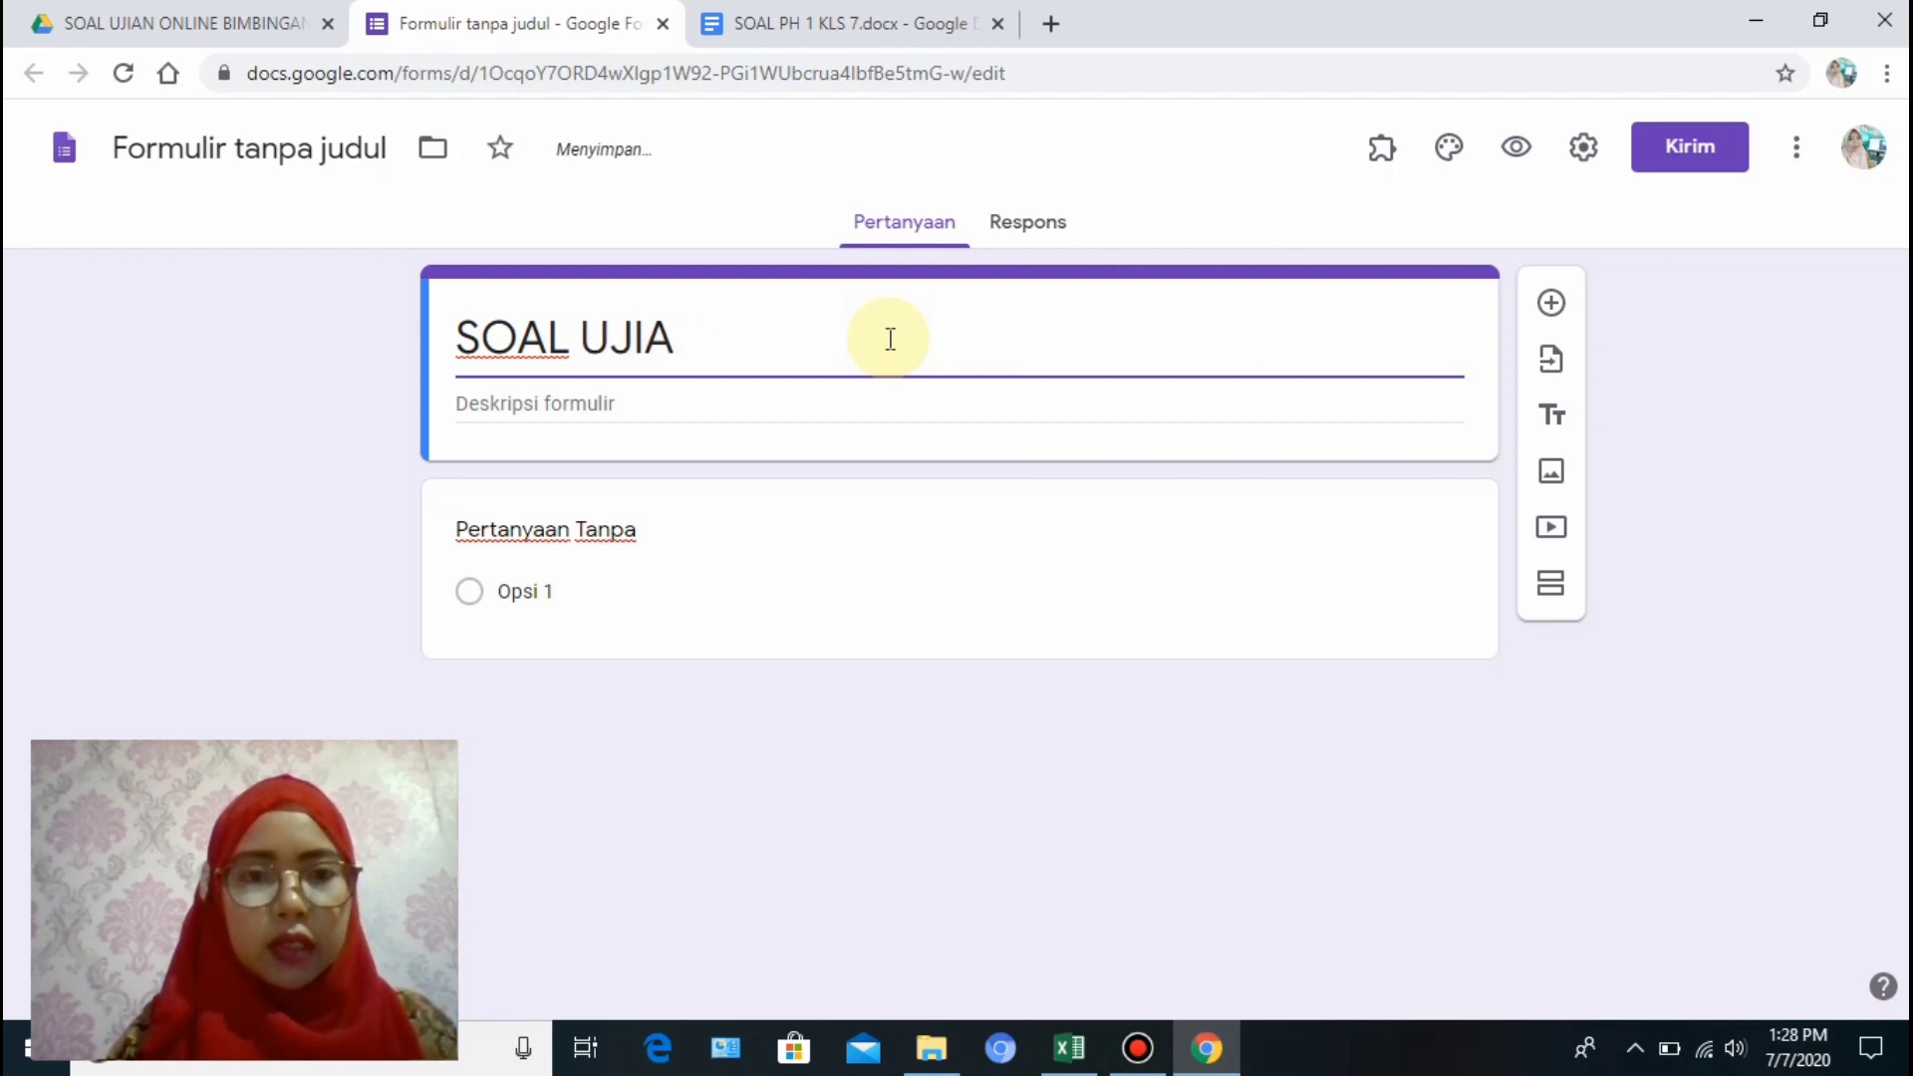
text(PH)
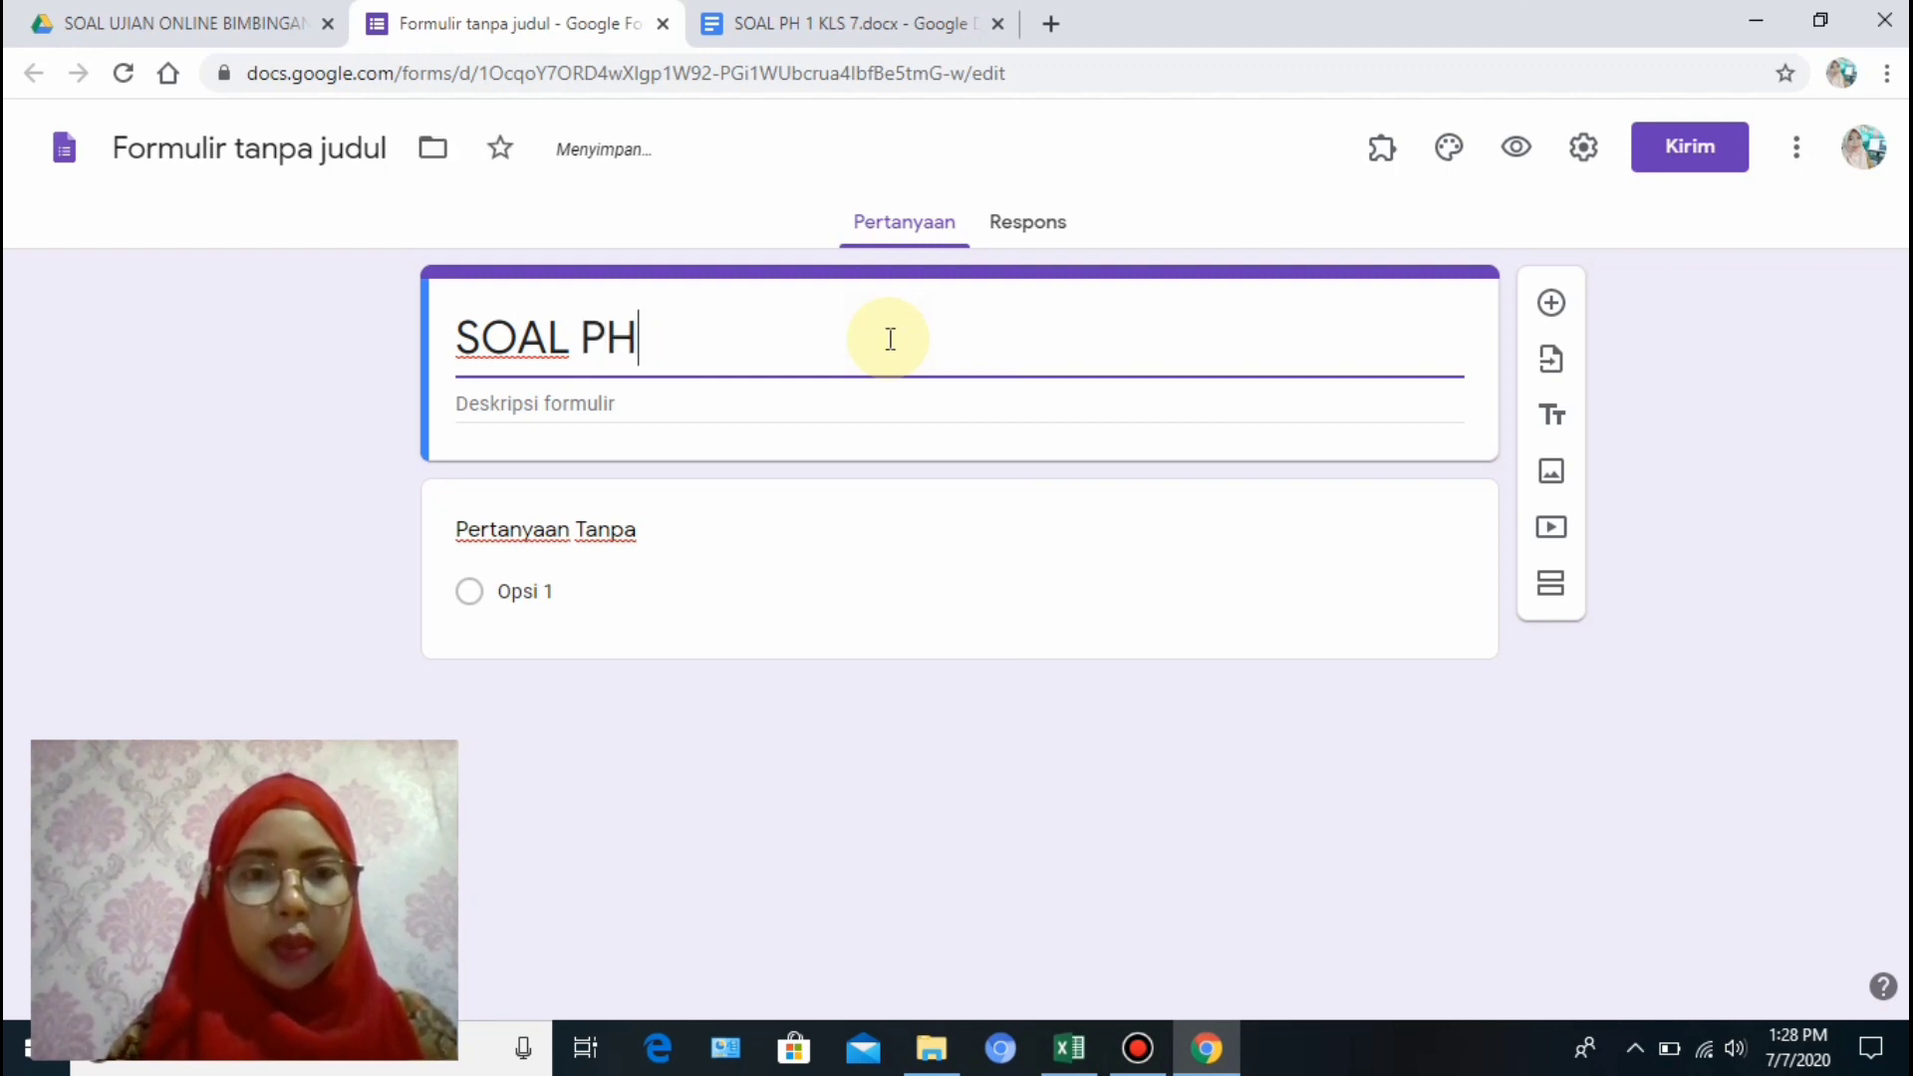
text( 1 )
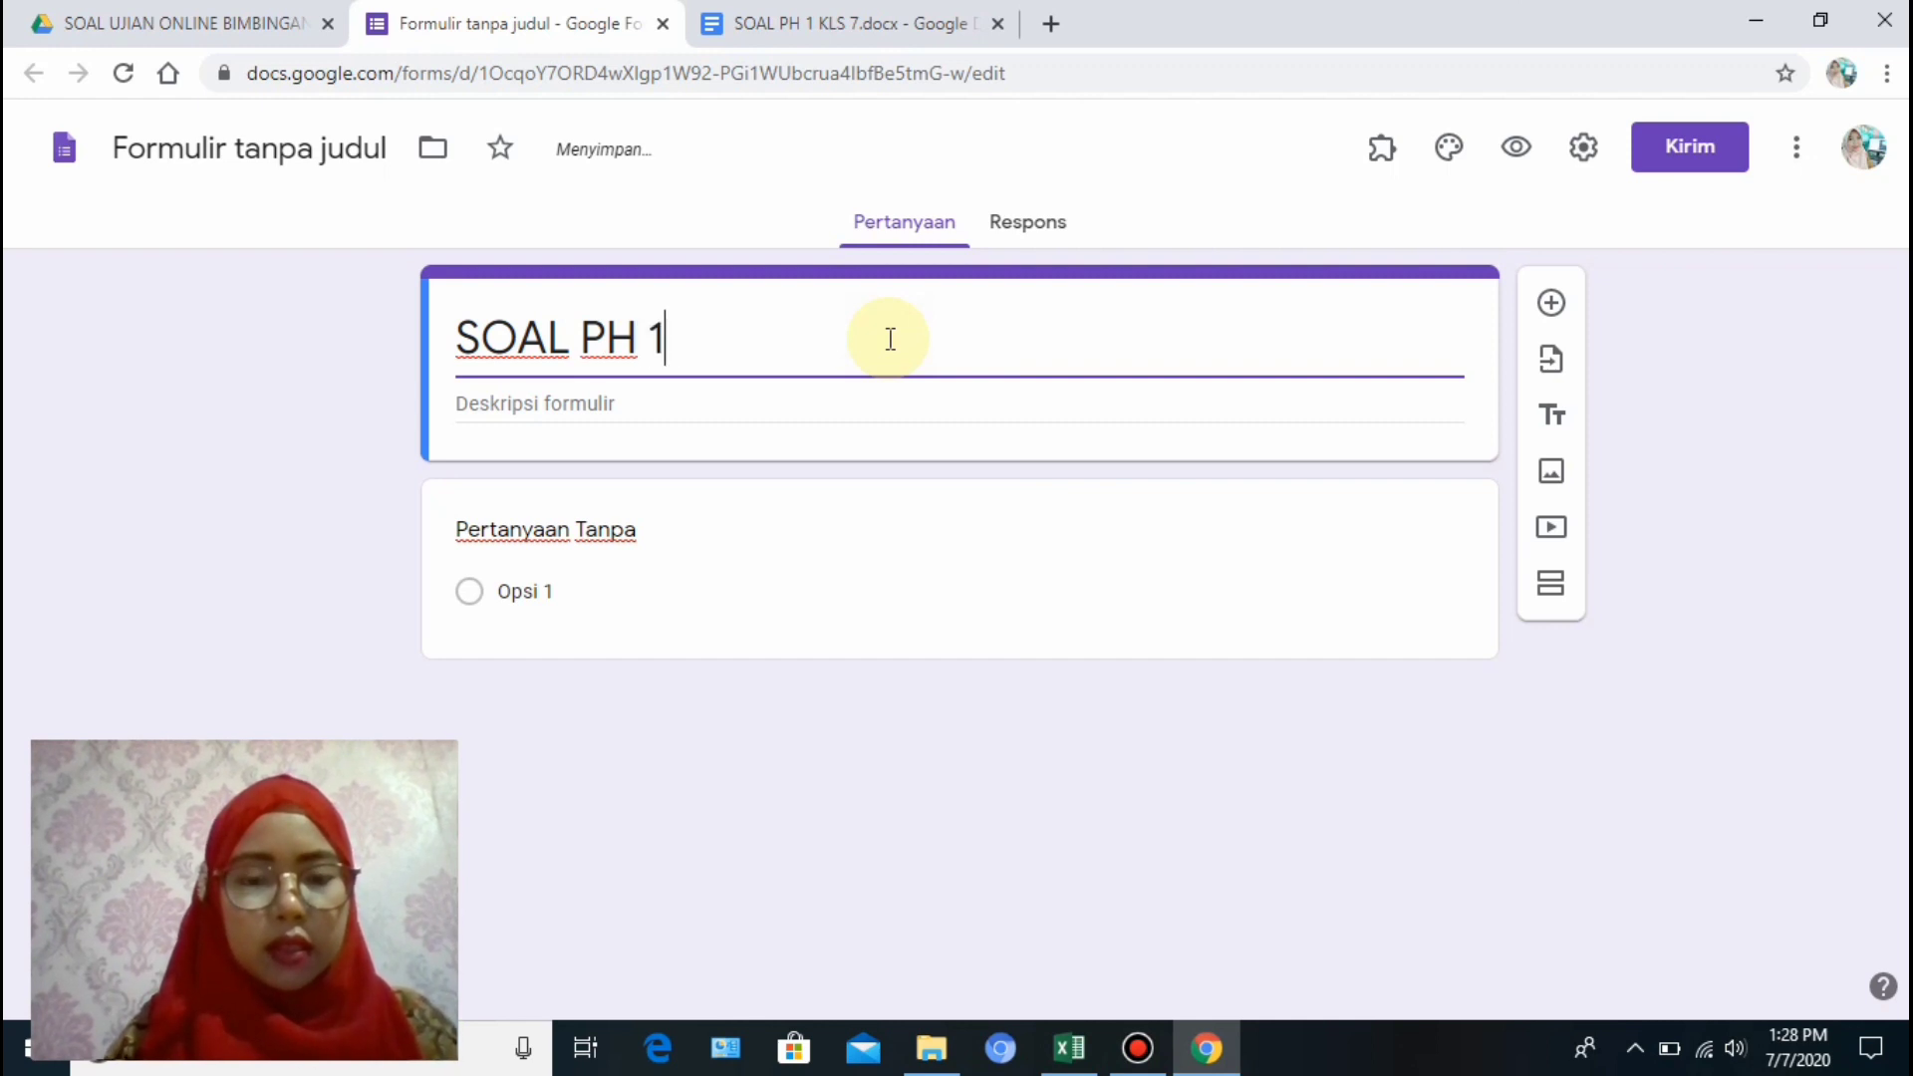
text(BO)
key(BackSpace)
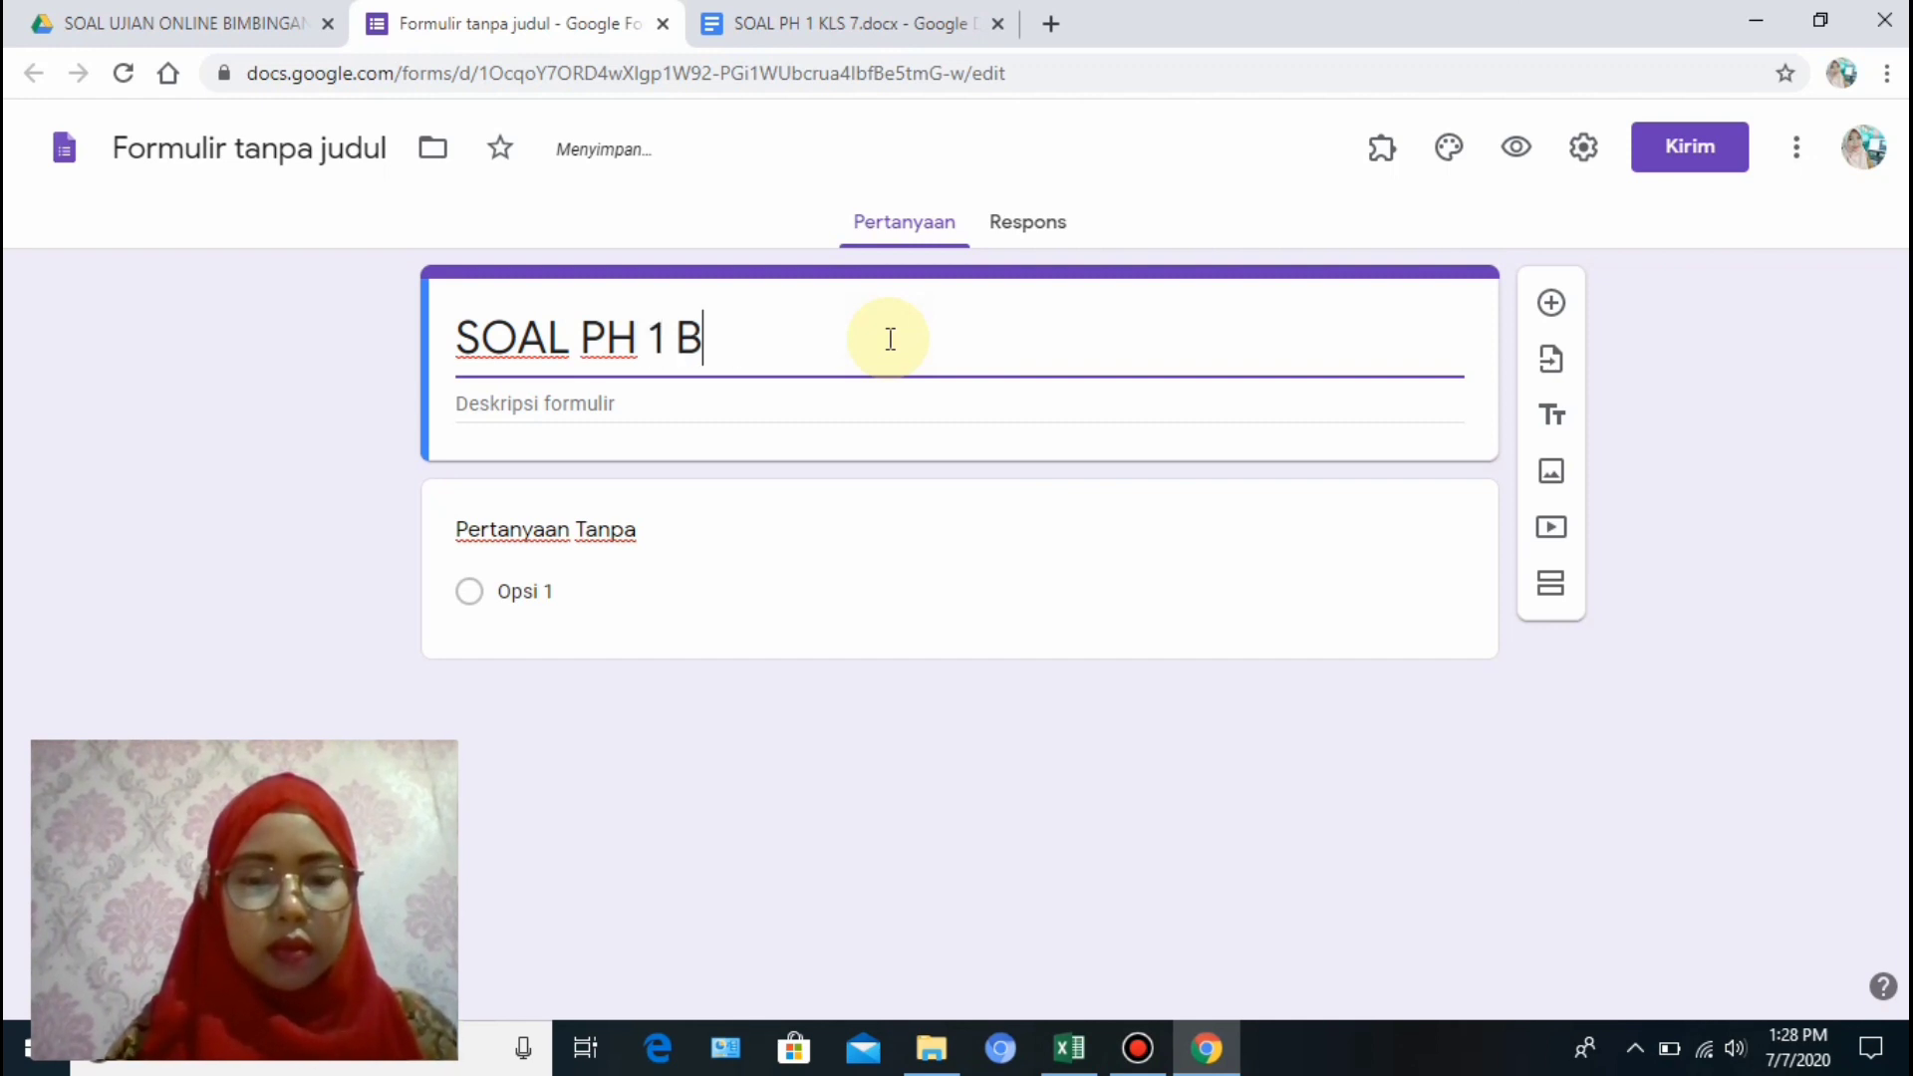
text(IMBINGAN TIK)
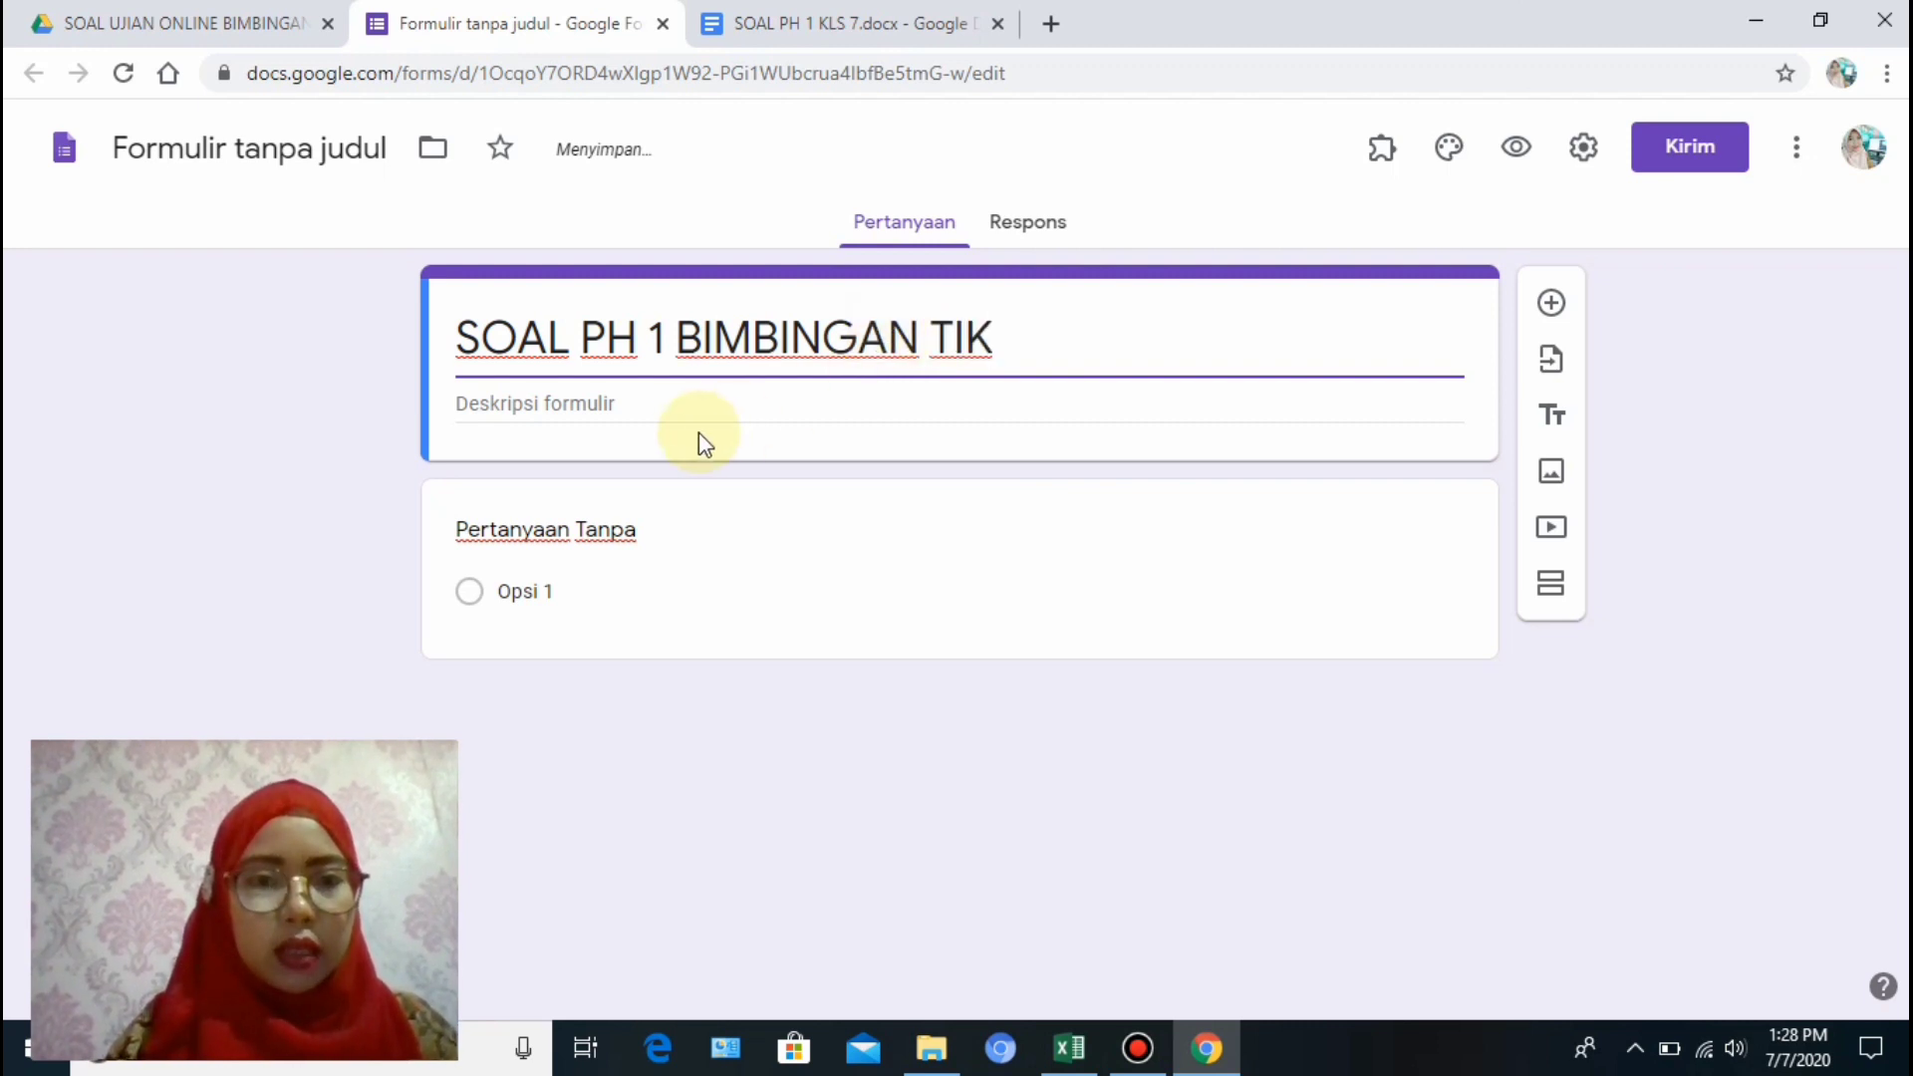
Write the description 'kelas:VII' and 'Materi: Peranan dan manfaat' on two lines.
click(648, 404)
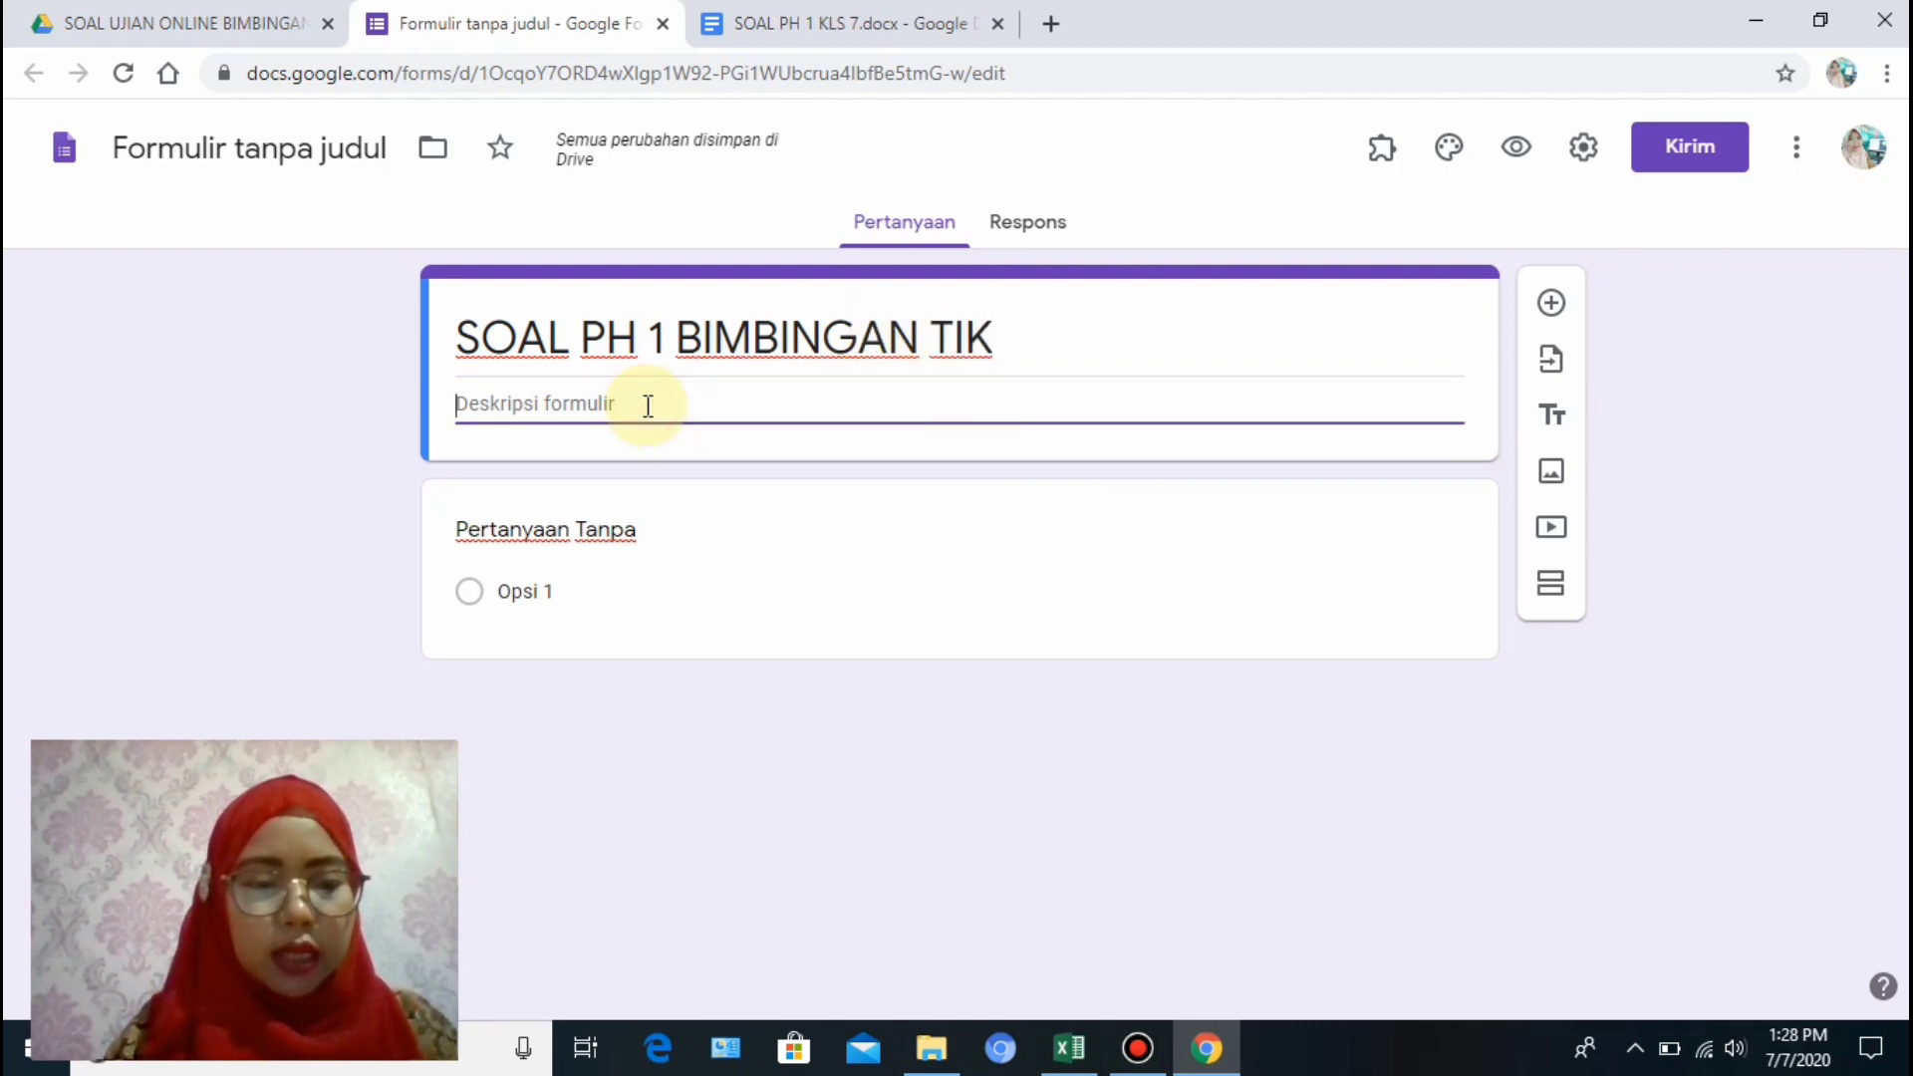
text(ke)
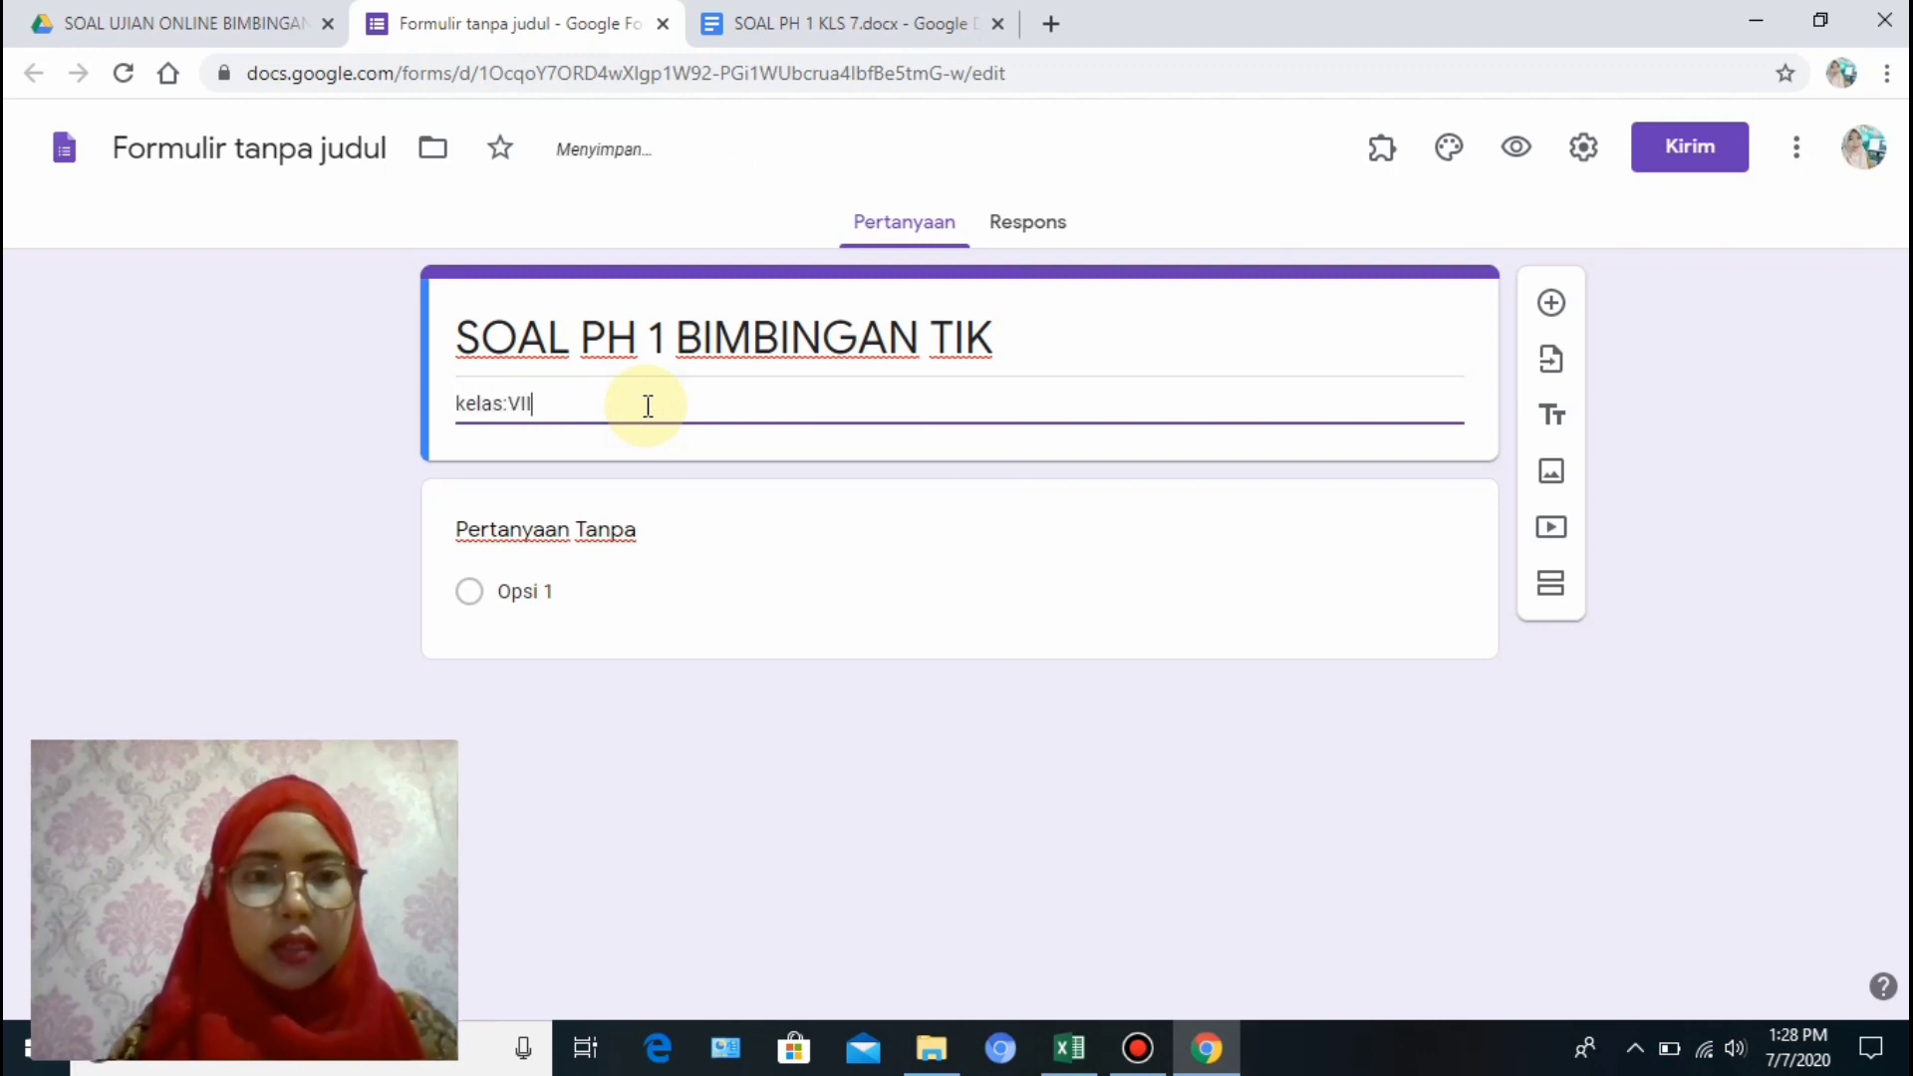
text(las:VII)
key(Return)
text(Materi: Pera)
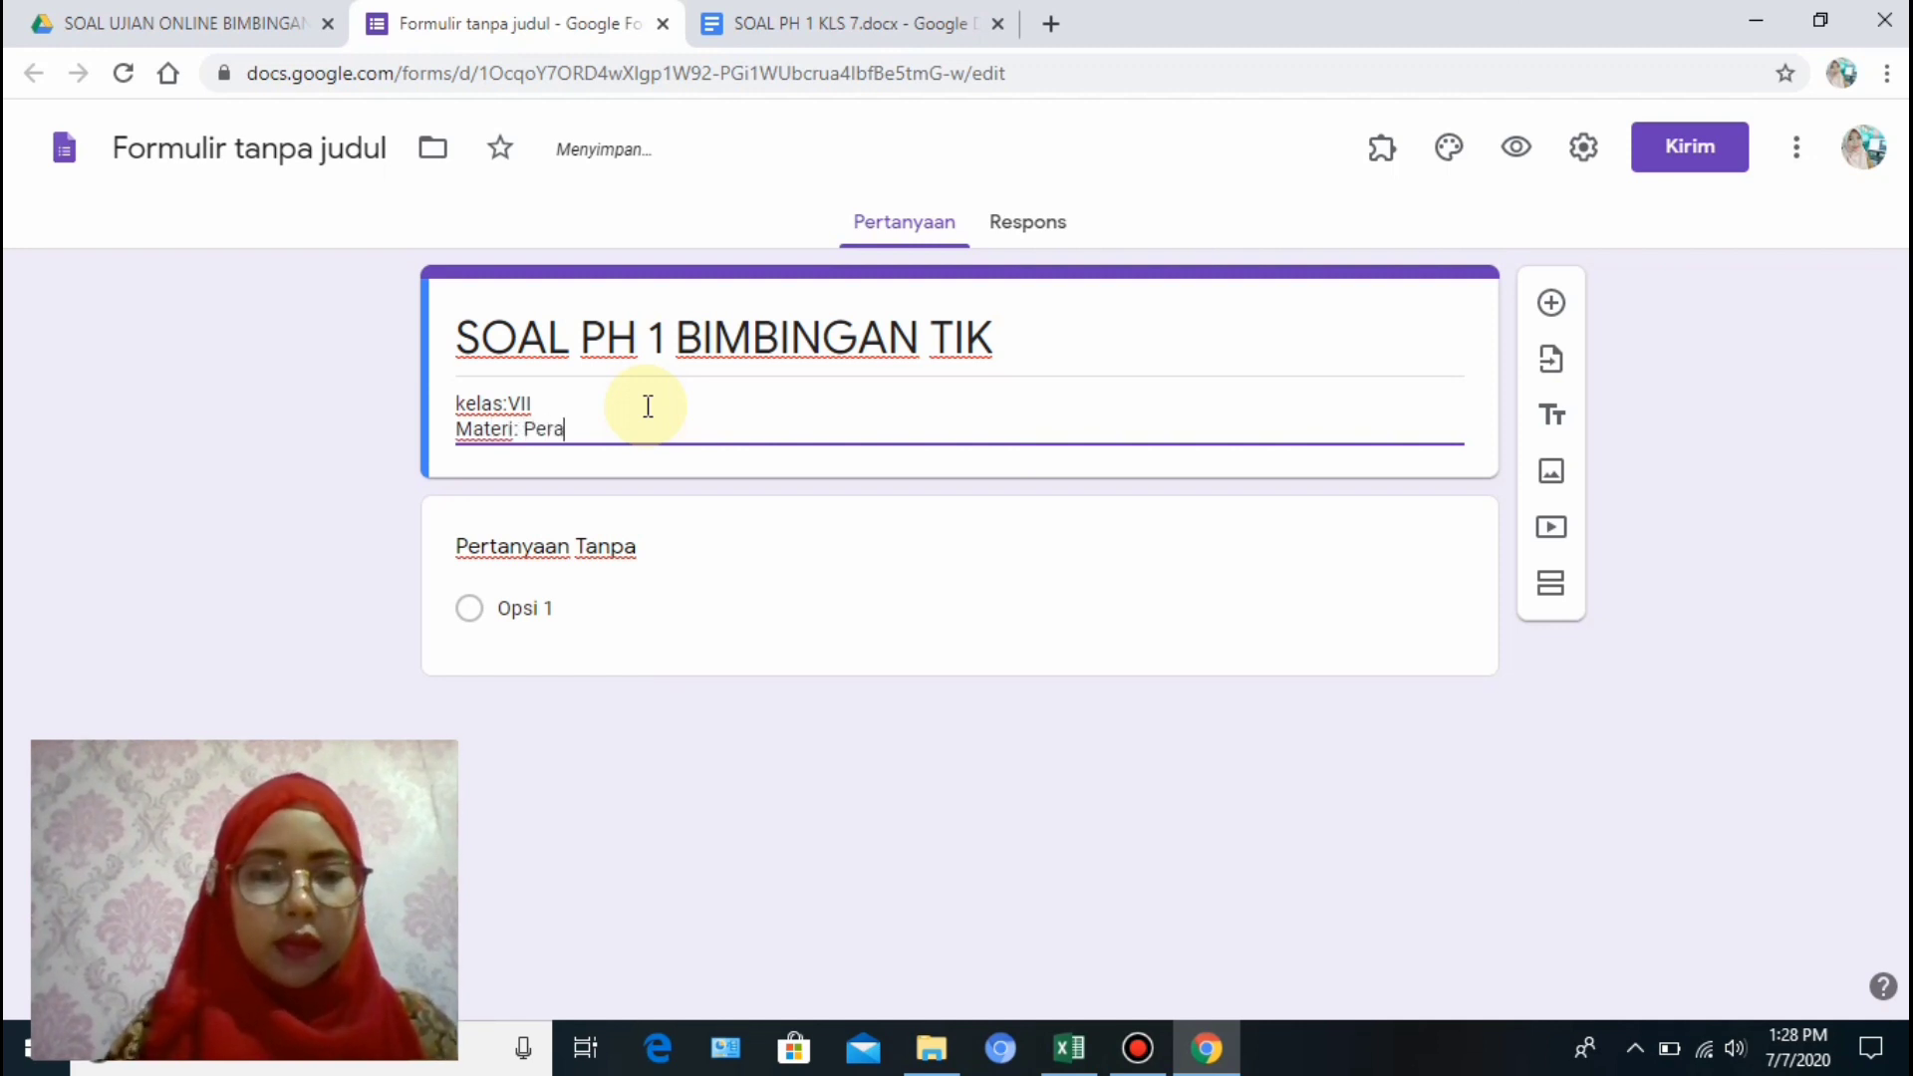
text(nan dan man)
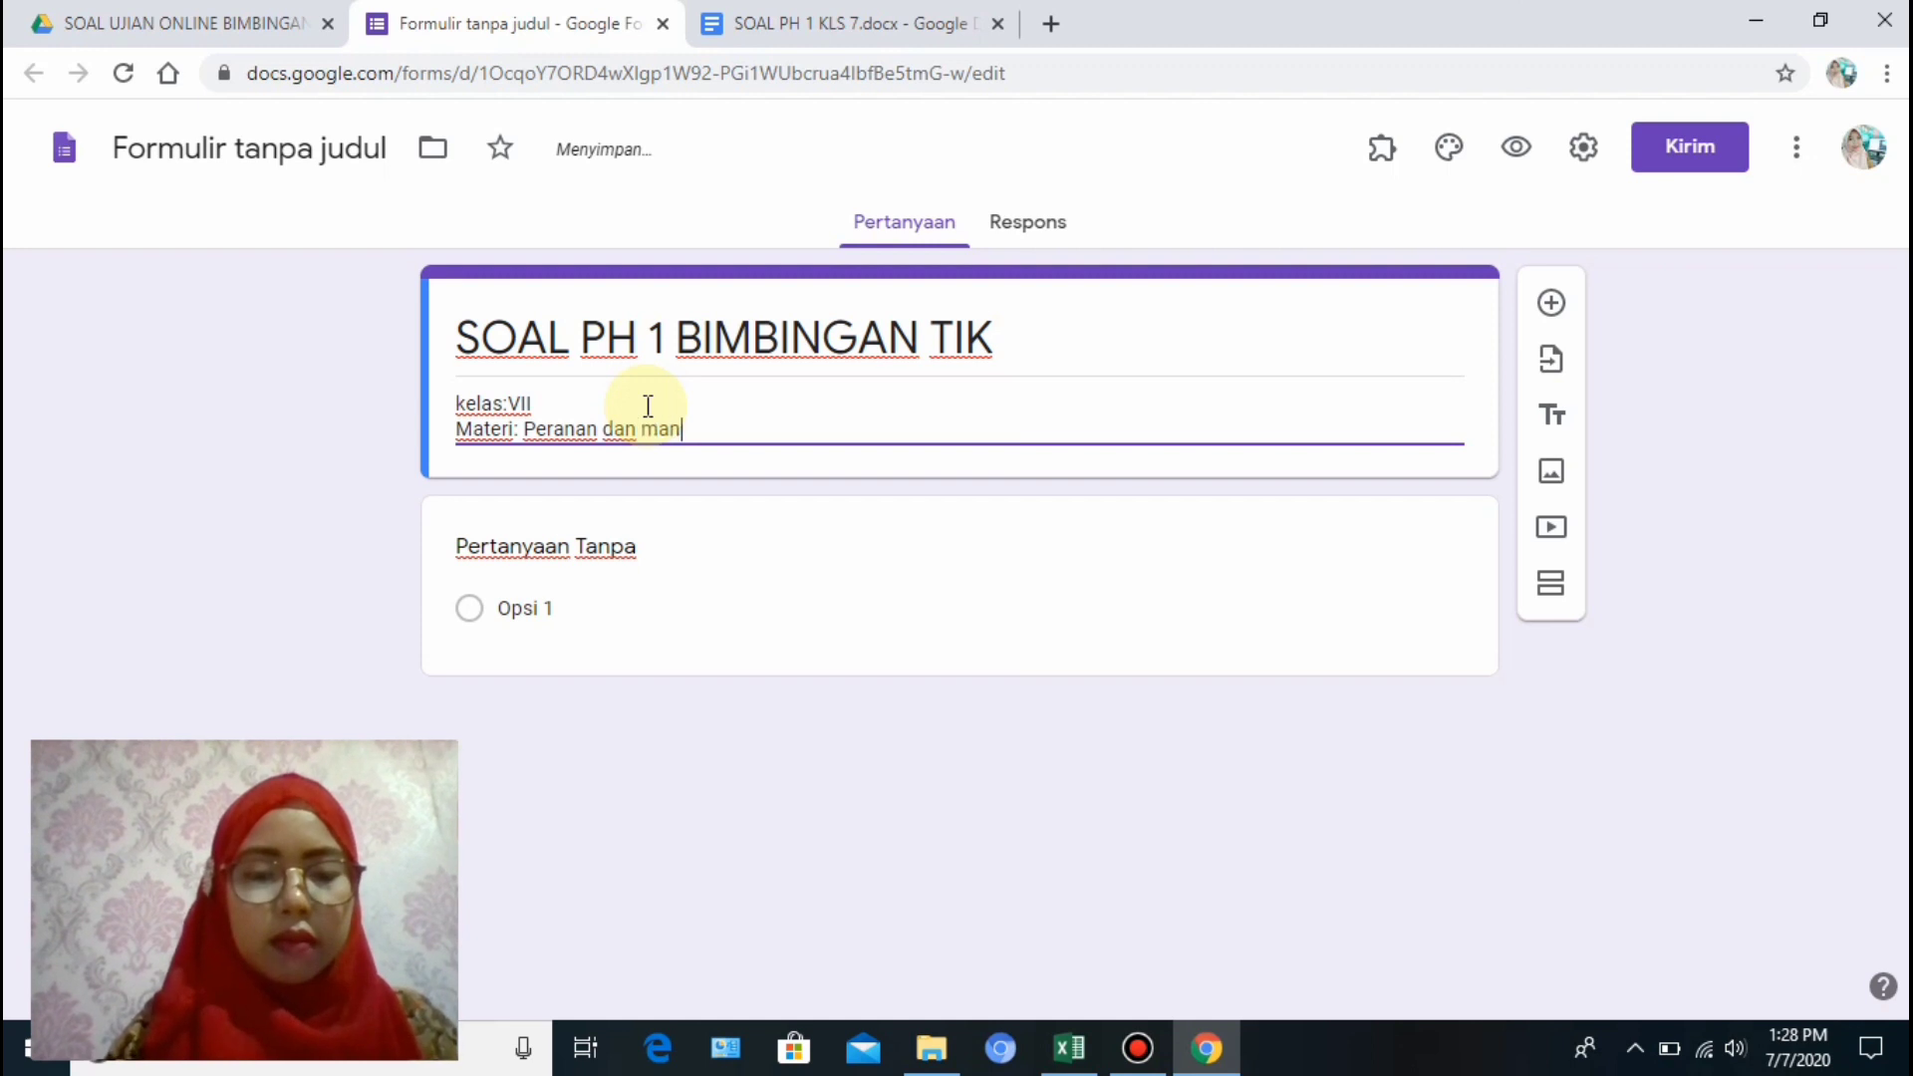
text(faat TIK)
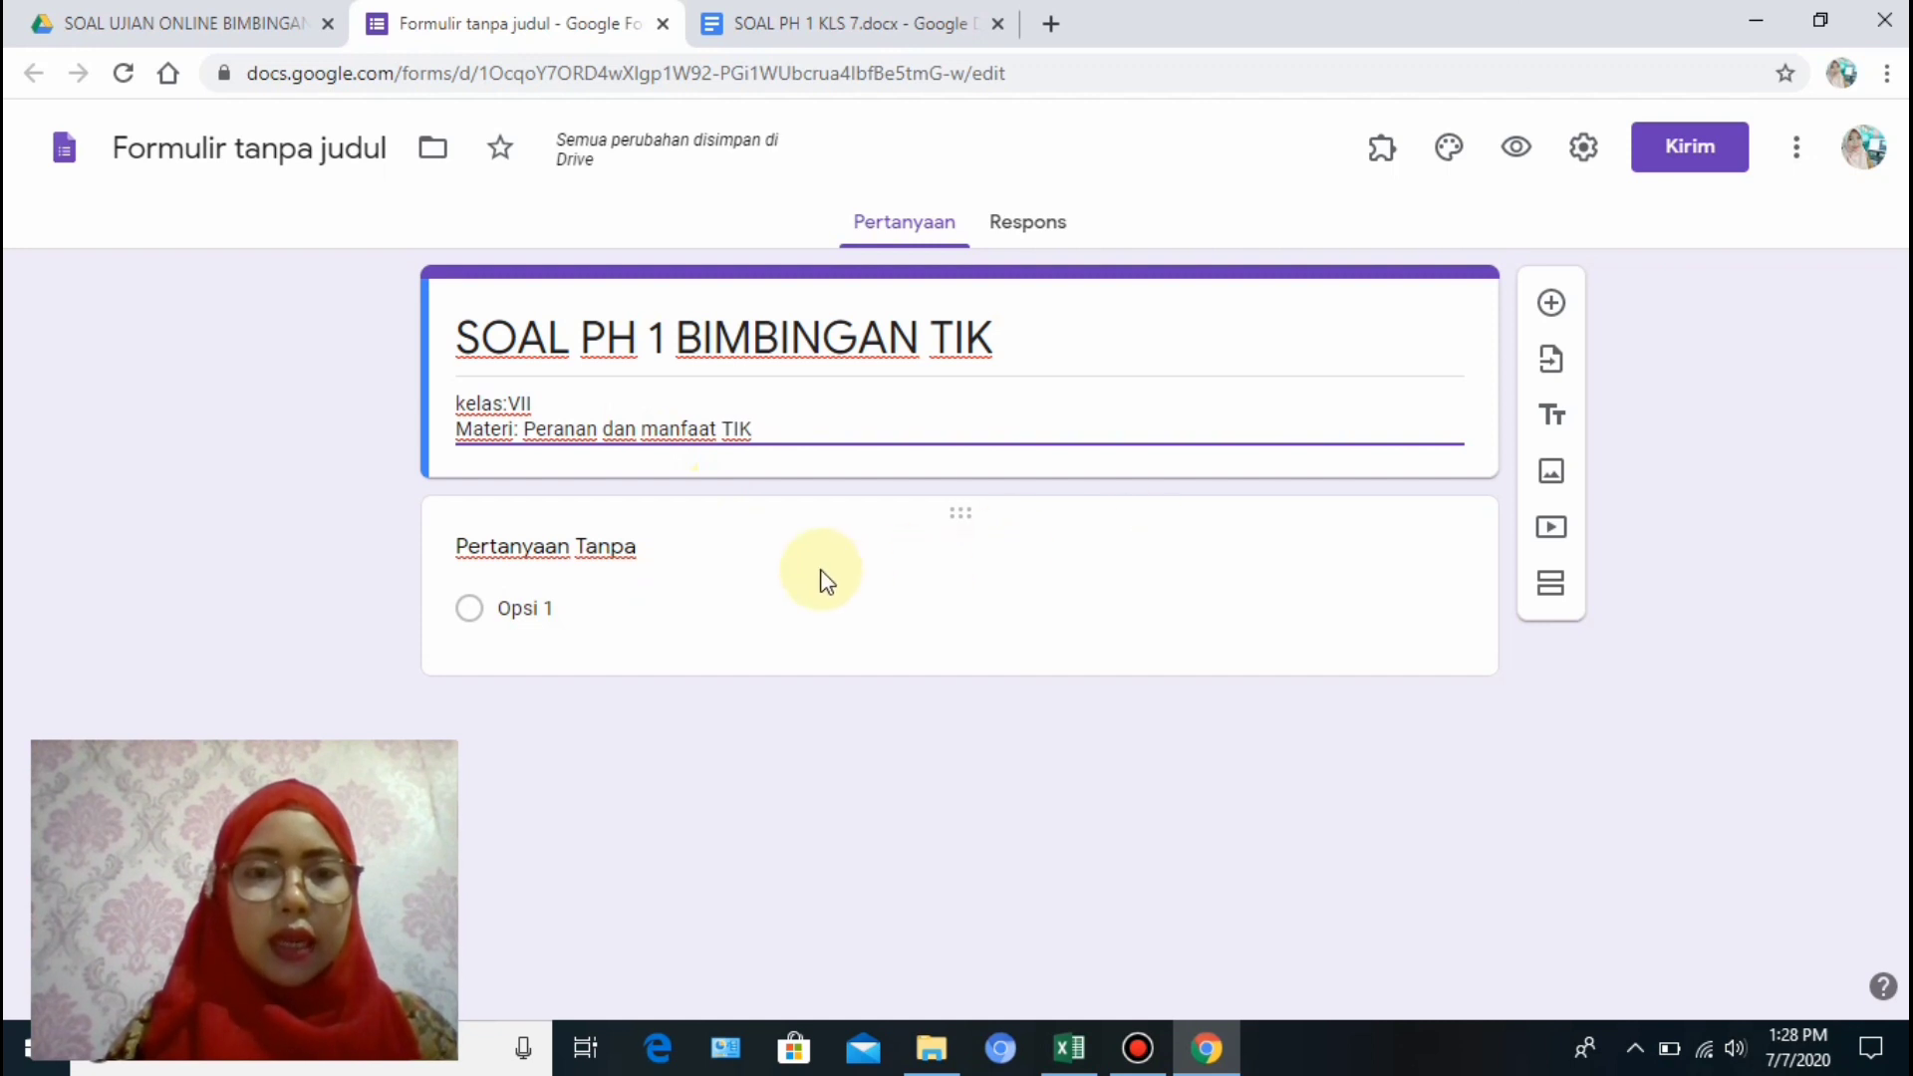
click(653, 548)
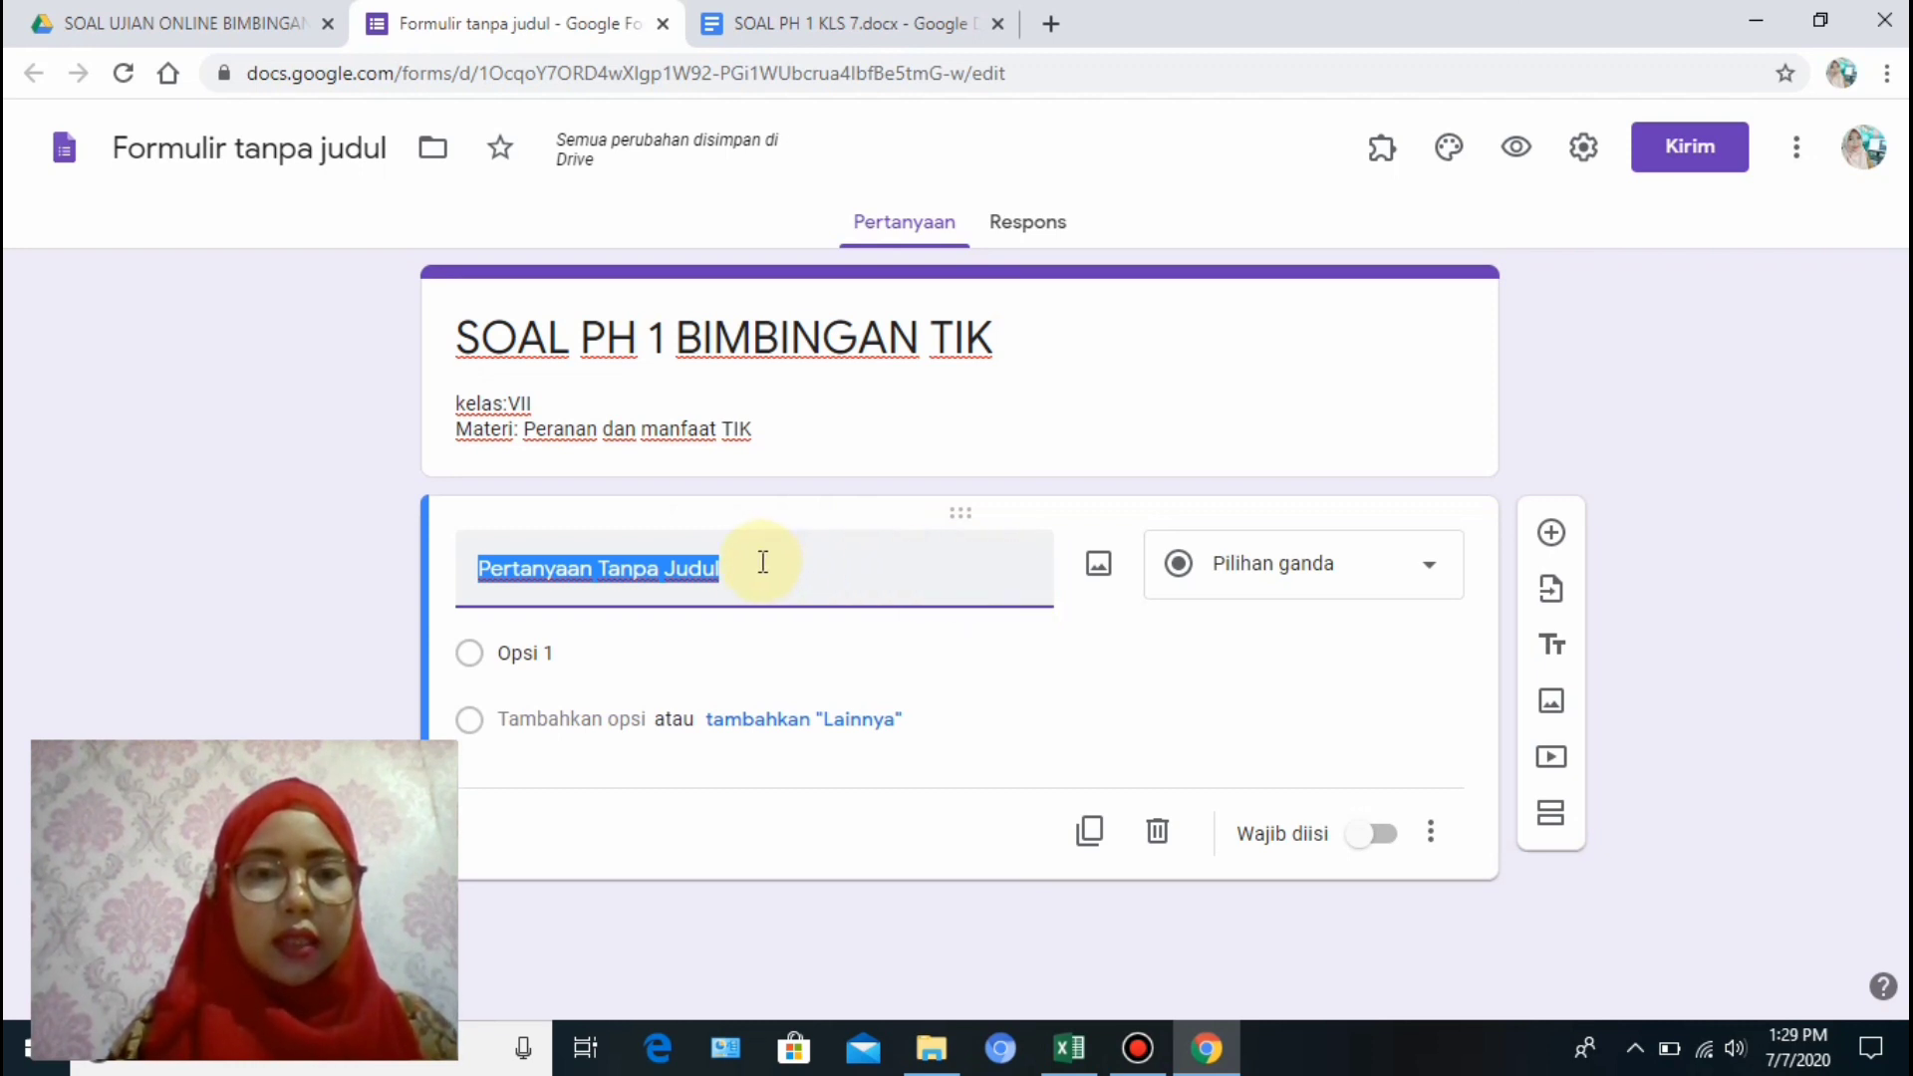
Title the first question 'NAMA SISWA' and make it a short-answer question.
text(NAMA SISWA)
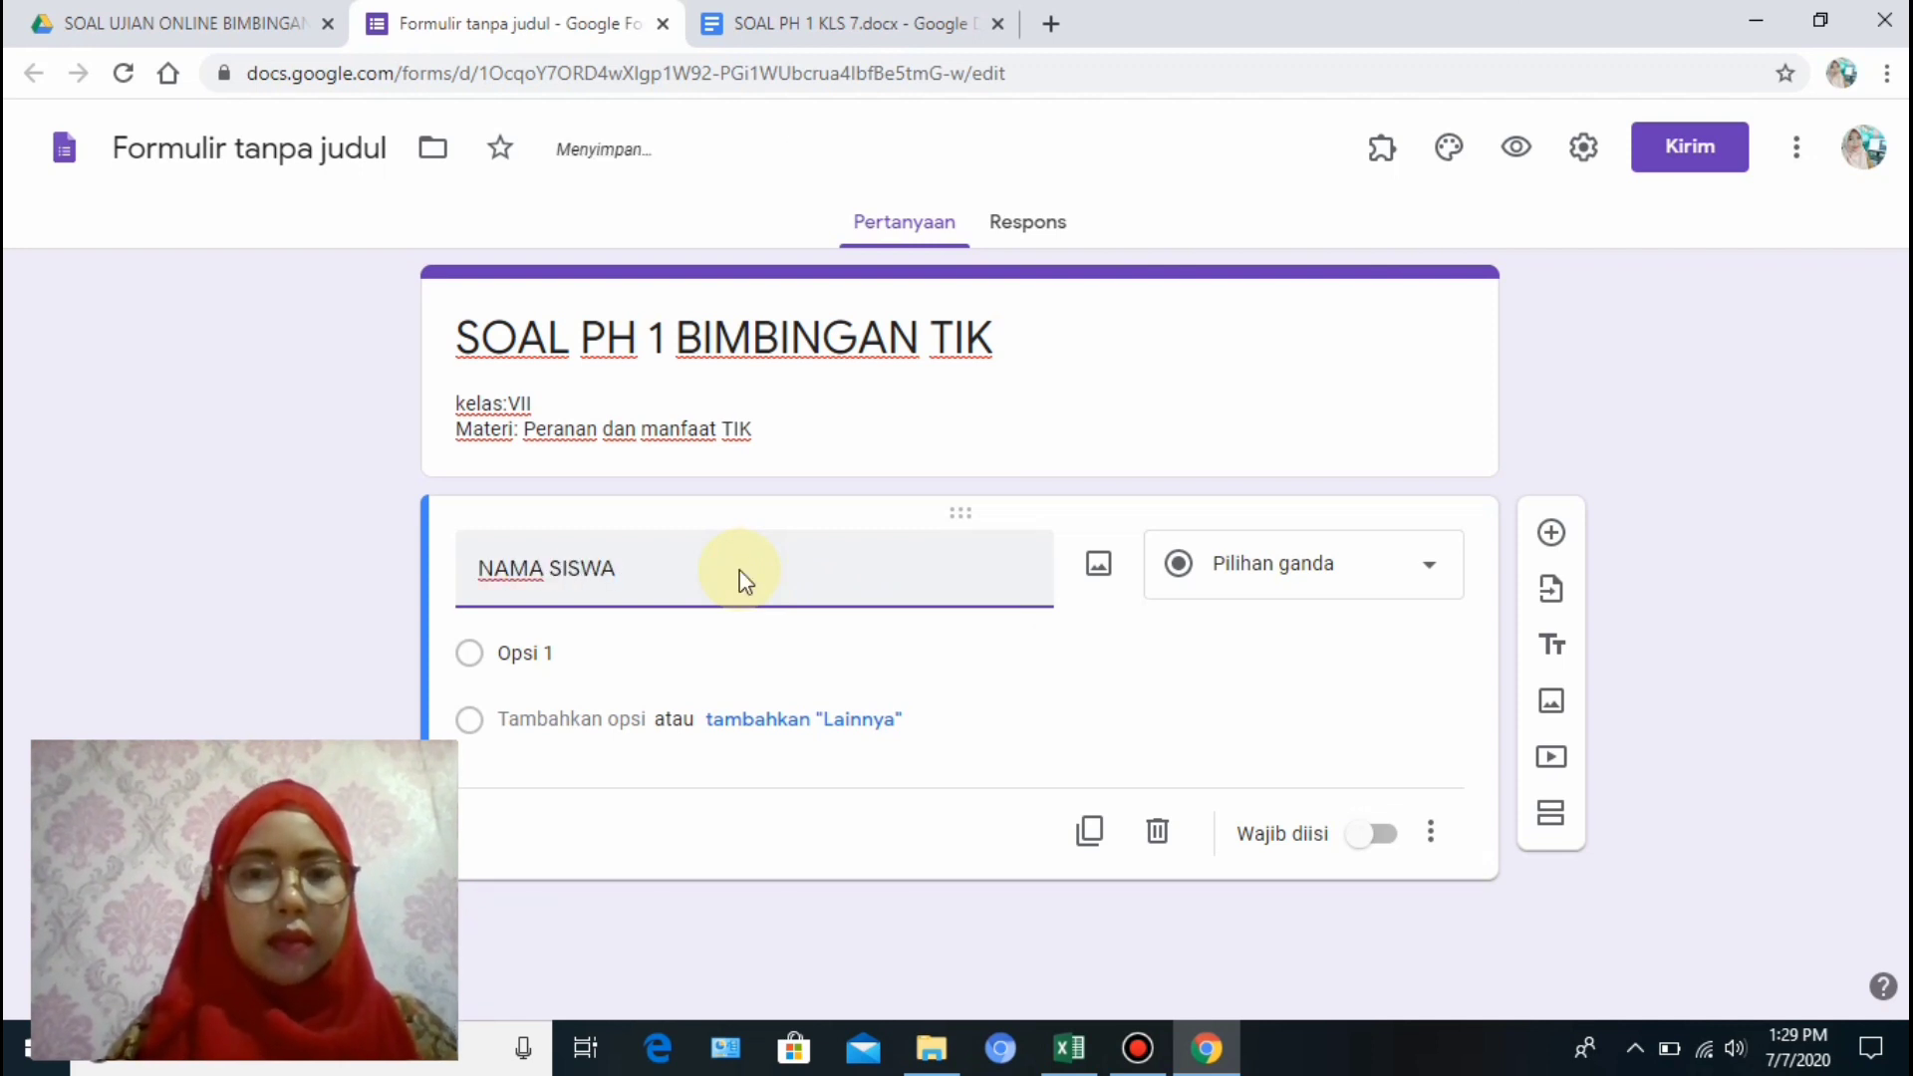
click(1433, 578)
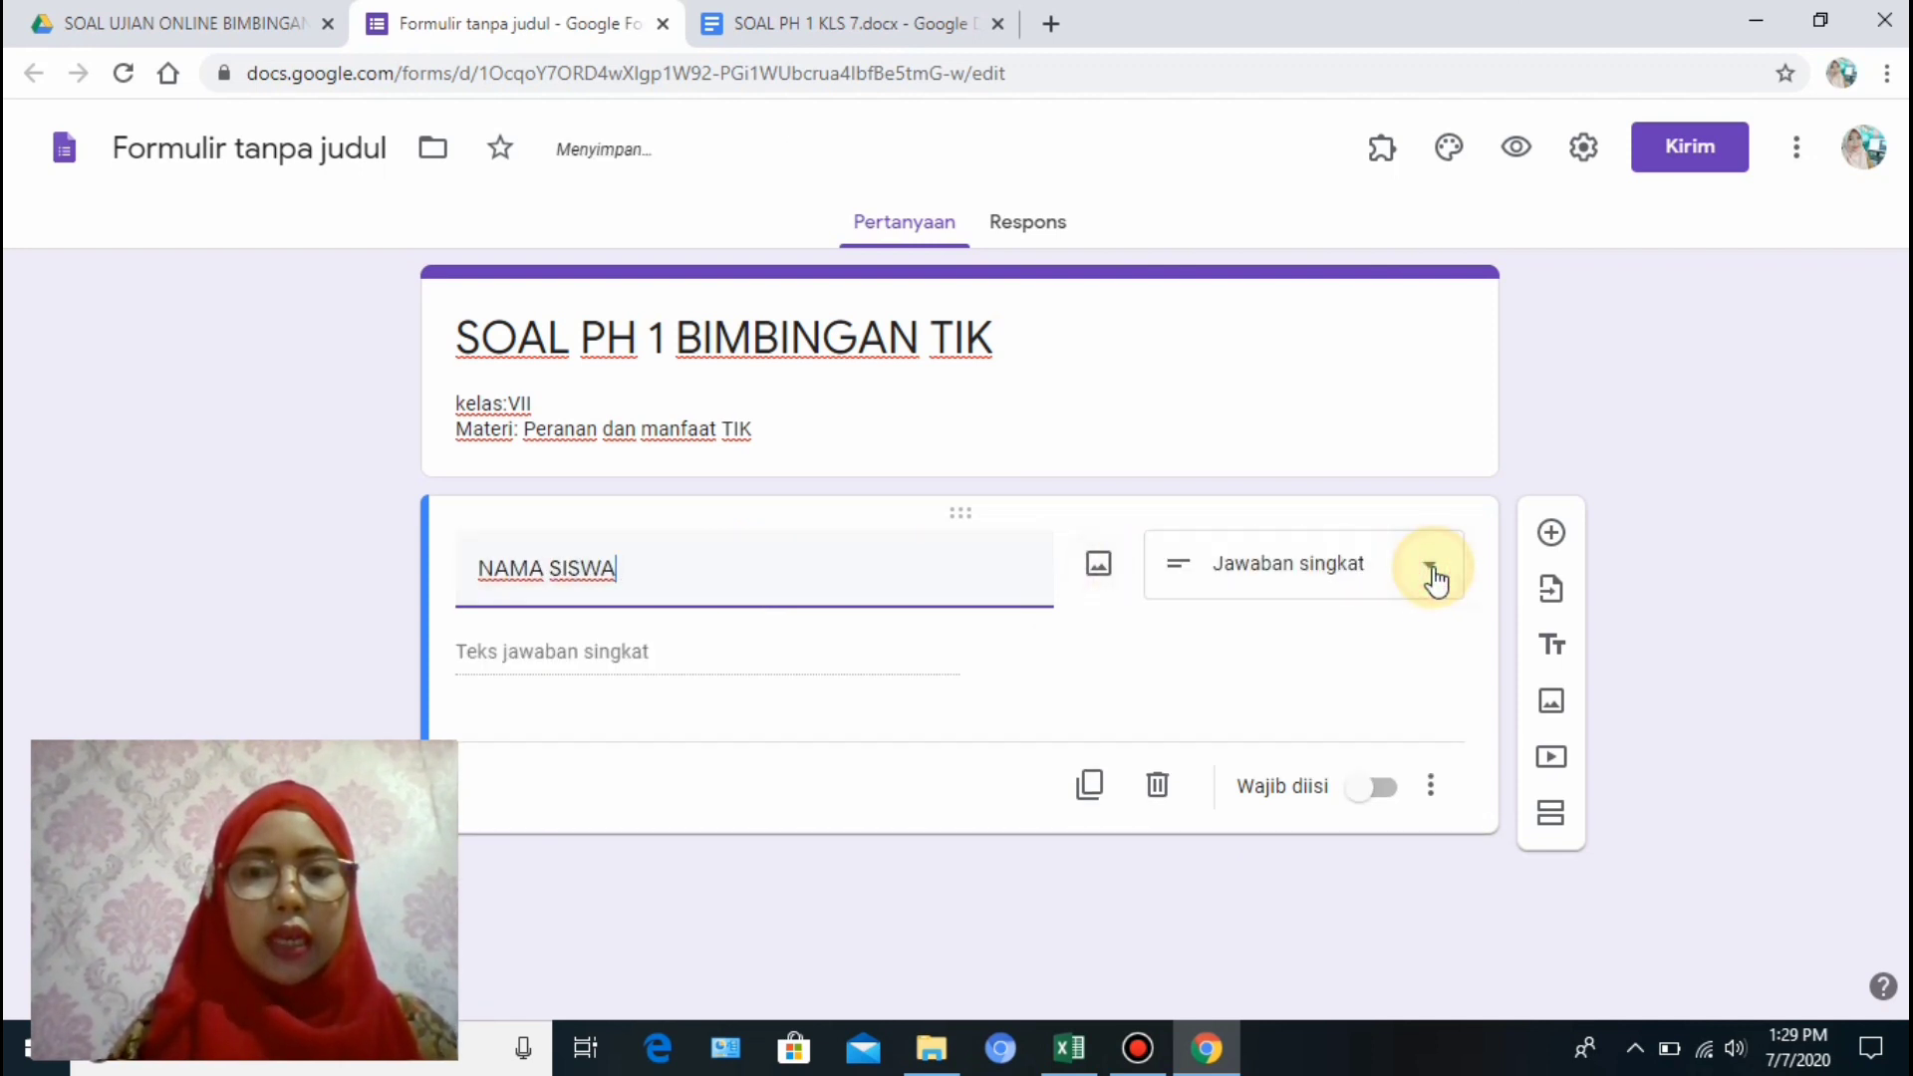
click(1321, 187)
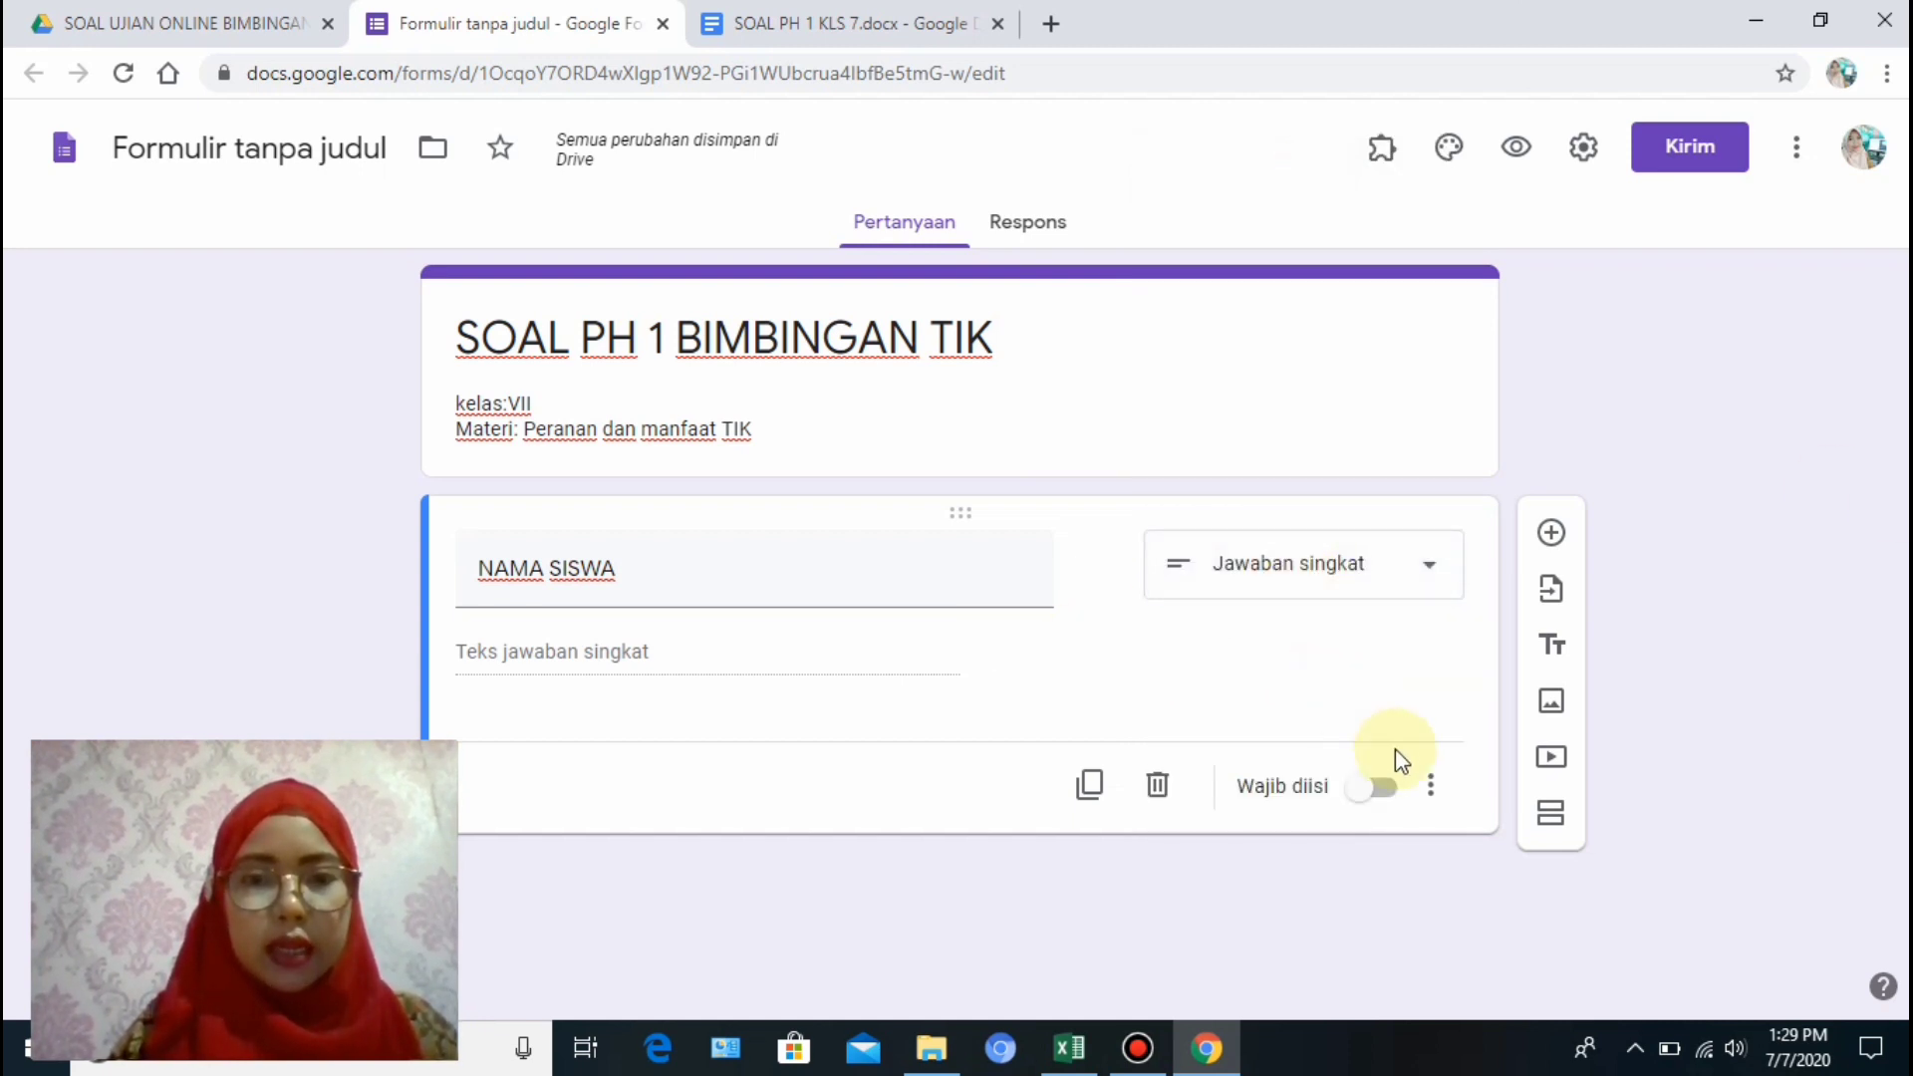
Add the description 'isilah dengan nama lengkap', make it required, and duplicate it.
click(1434, 793)
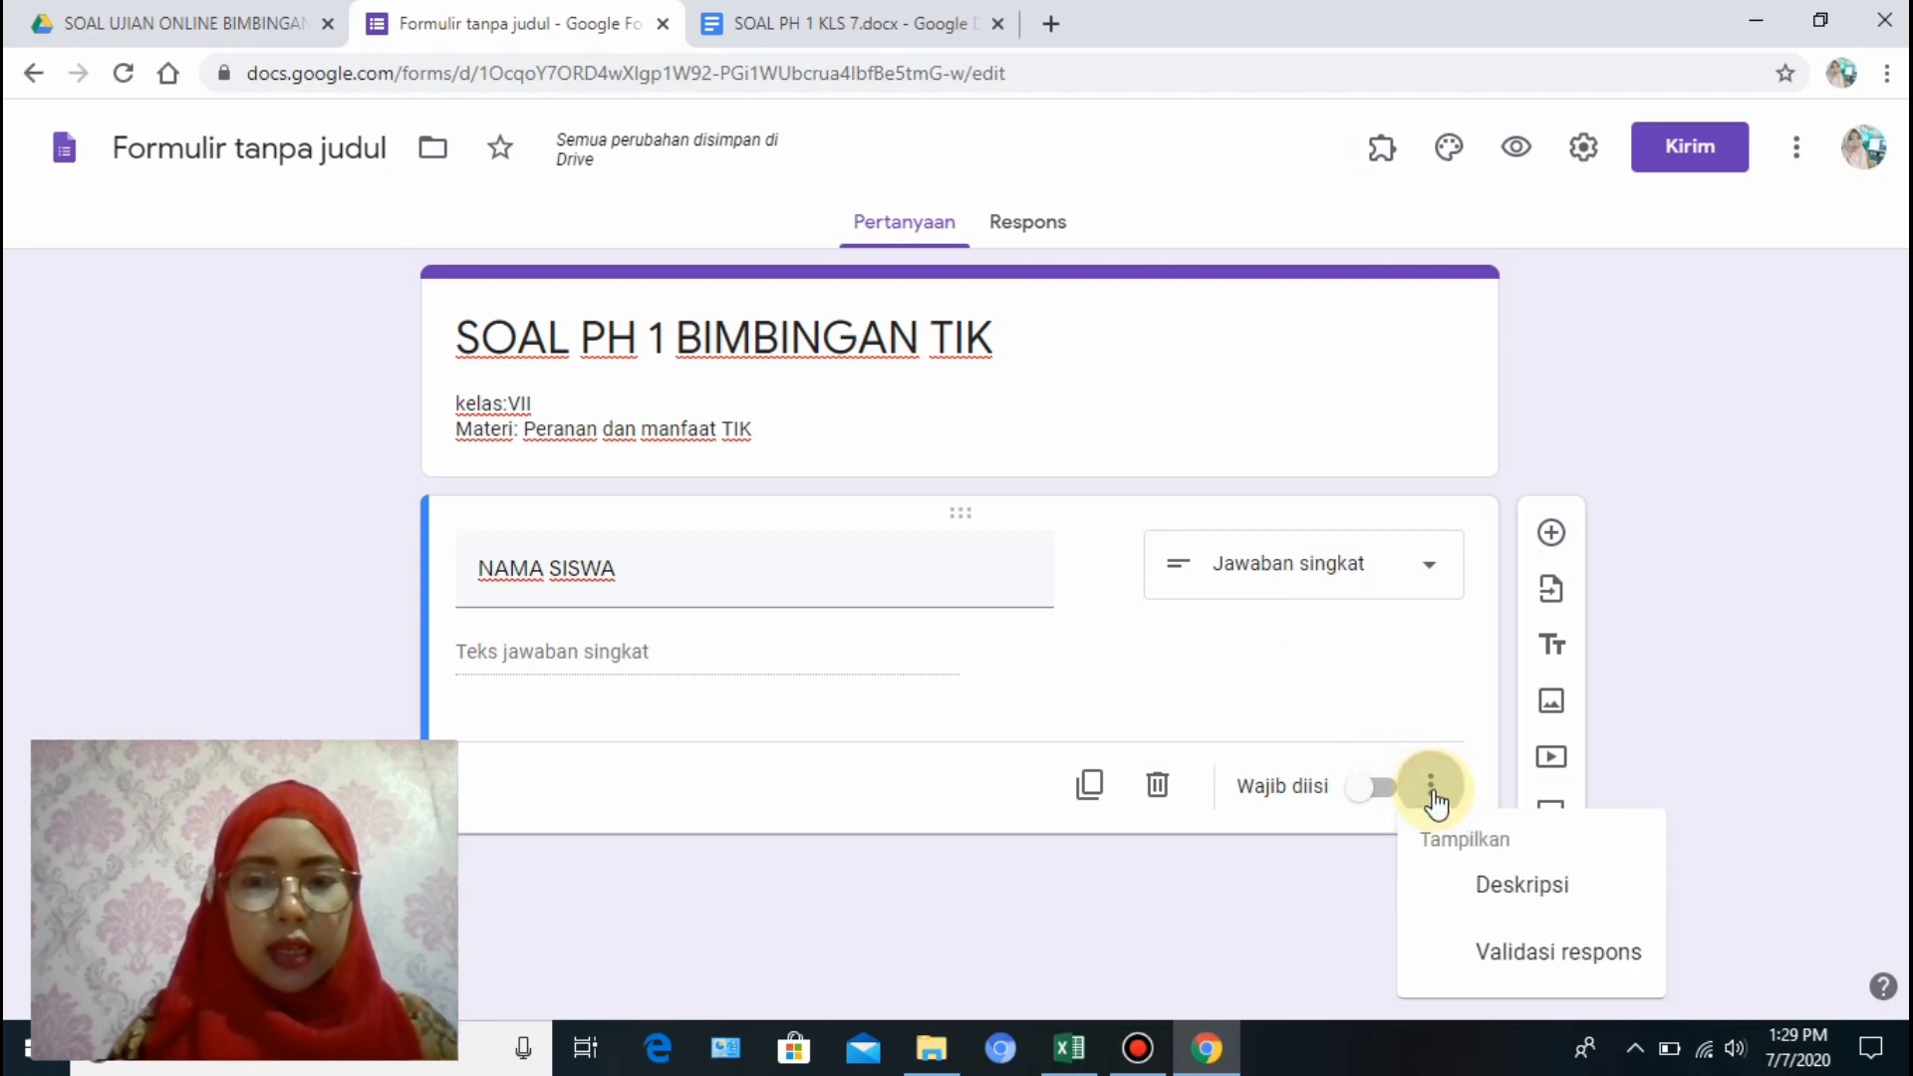
click(1502, 889)
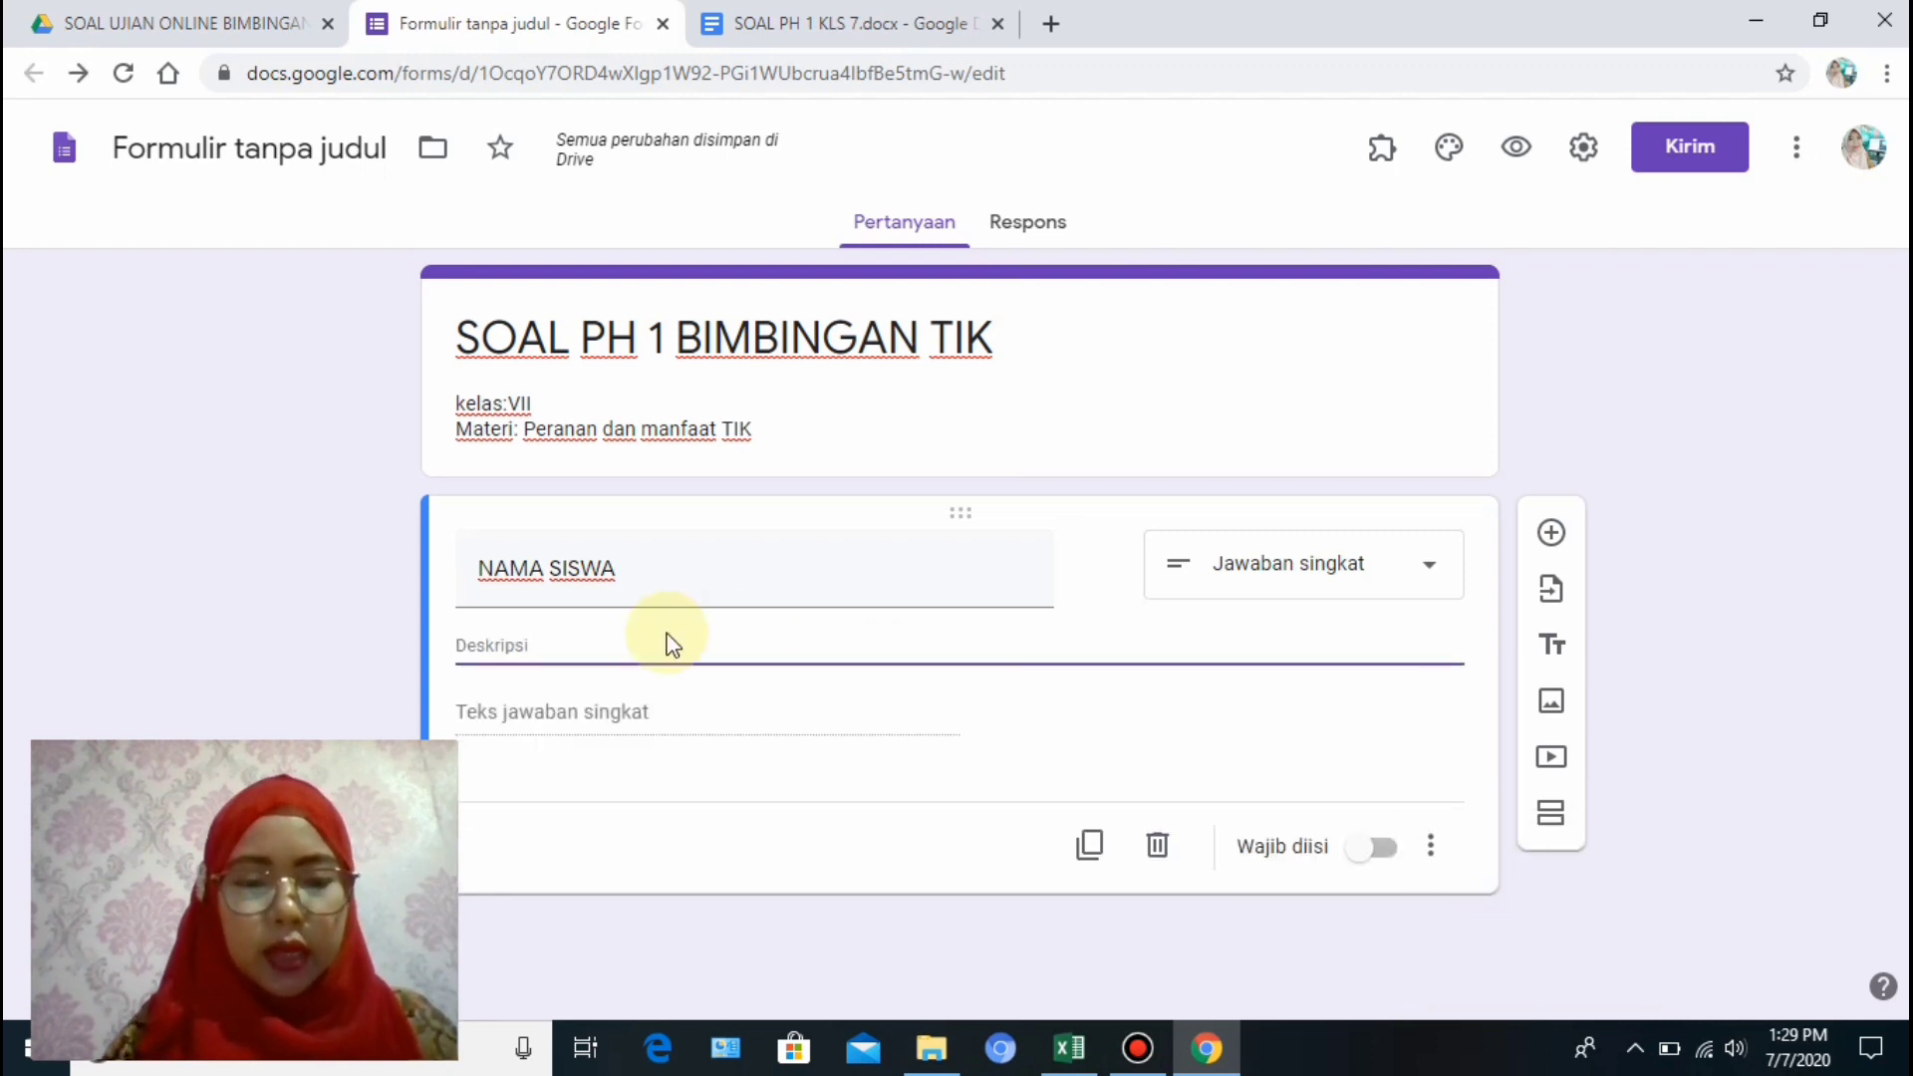
text(isilah)
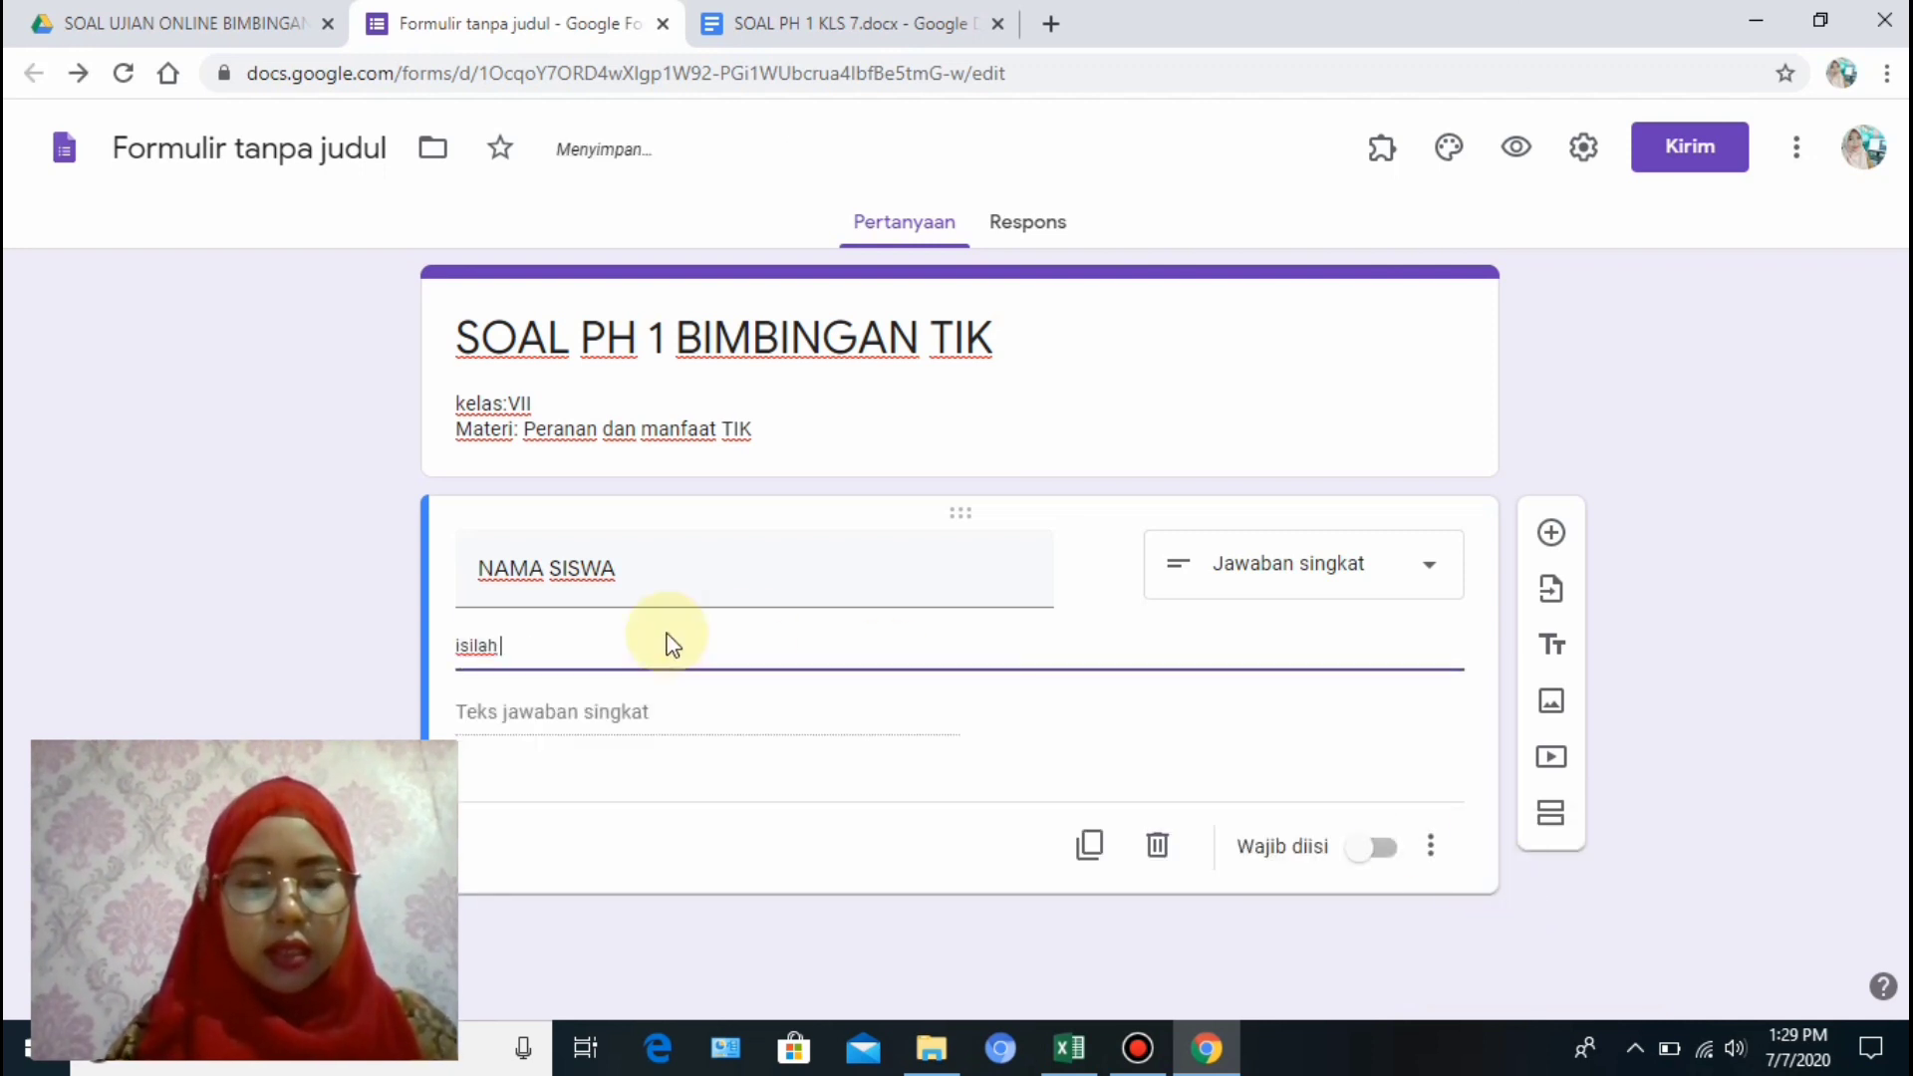
text( dengan na)
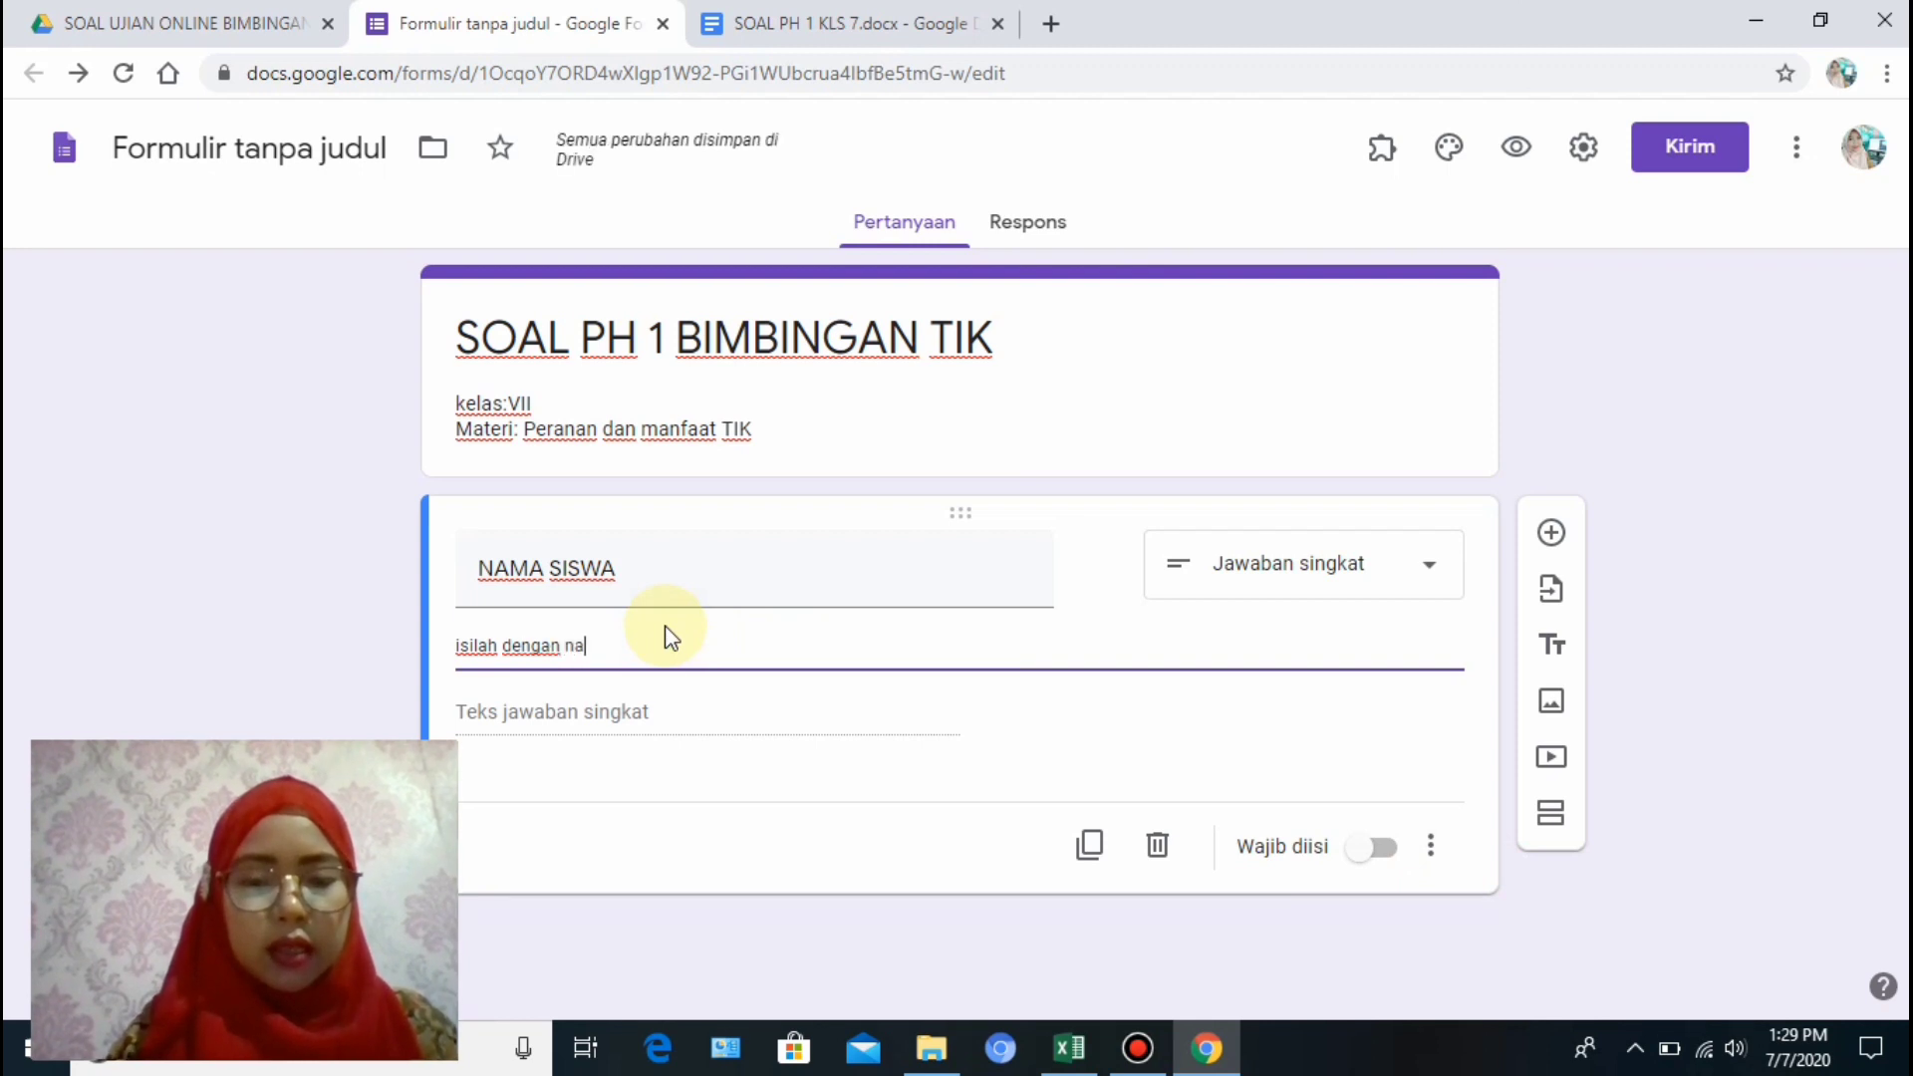
text(ma lengka)
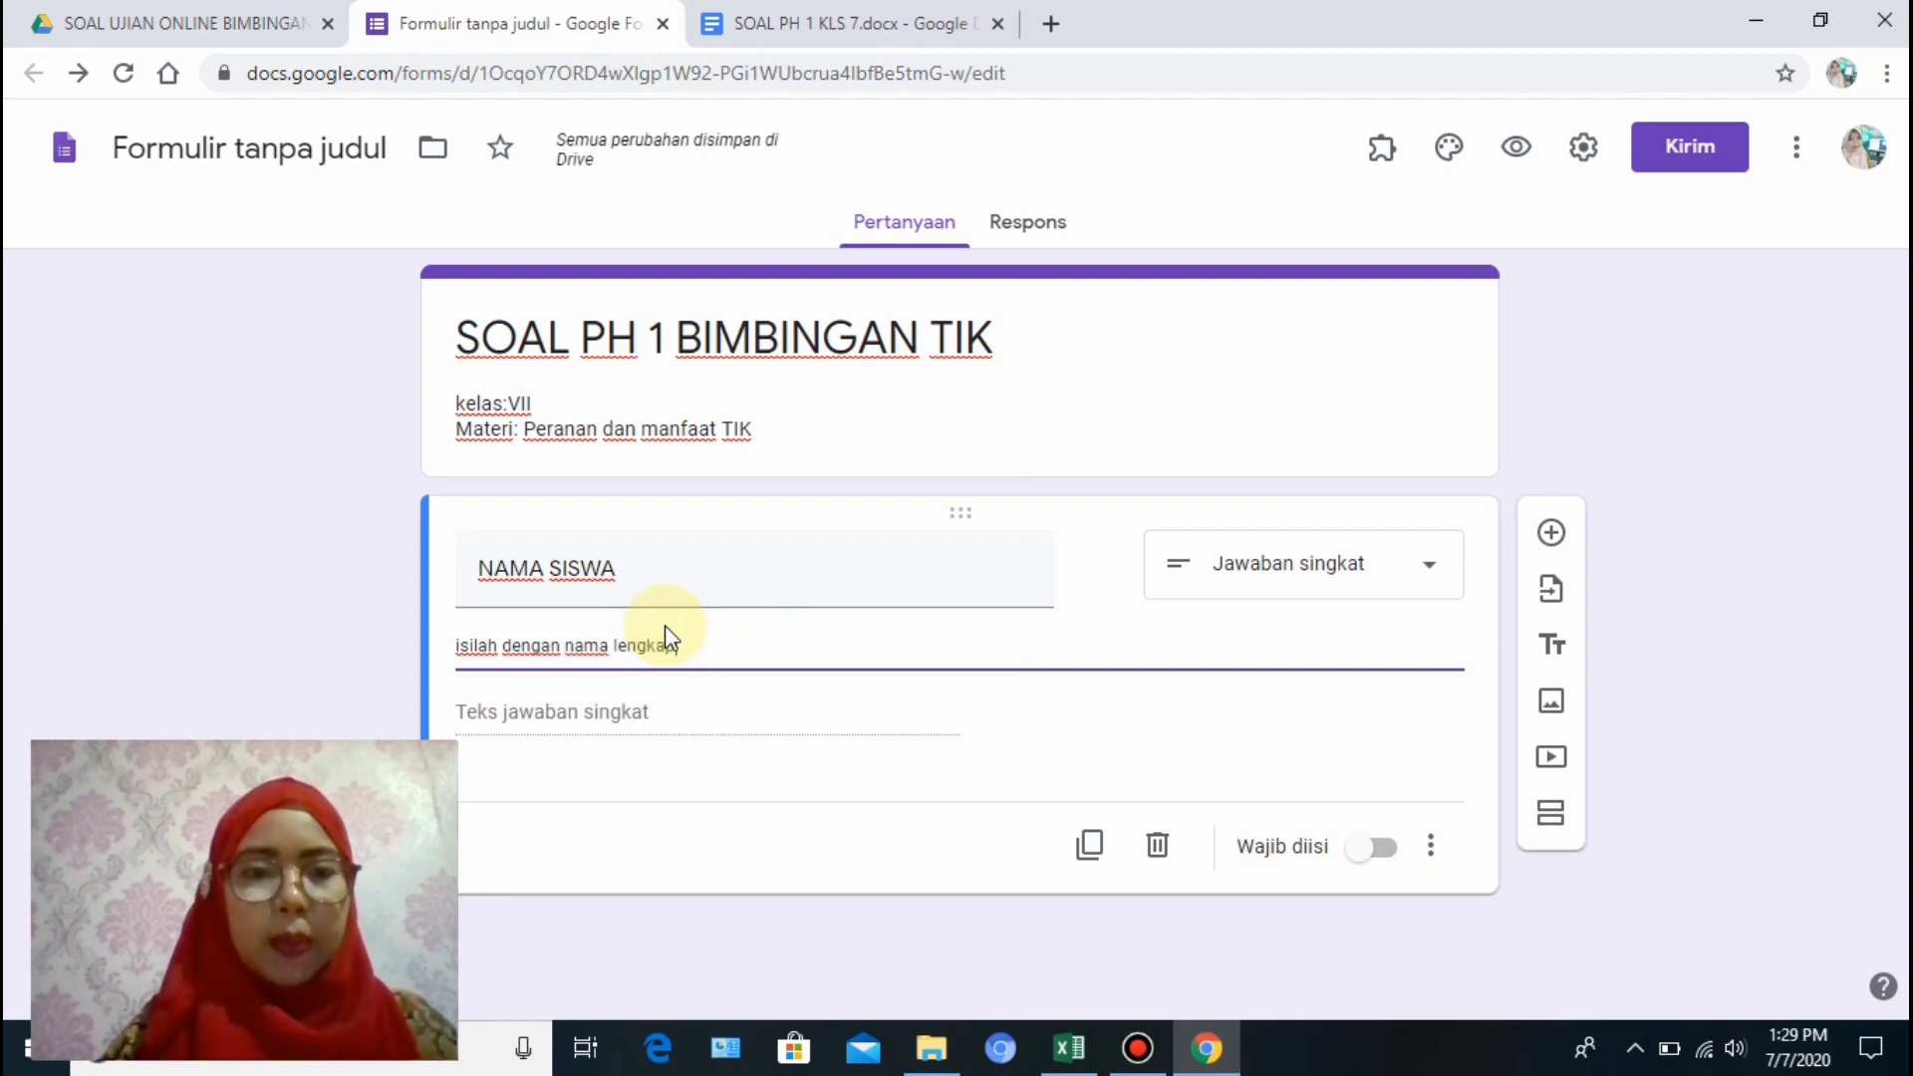
text(p)
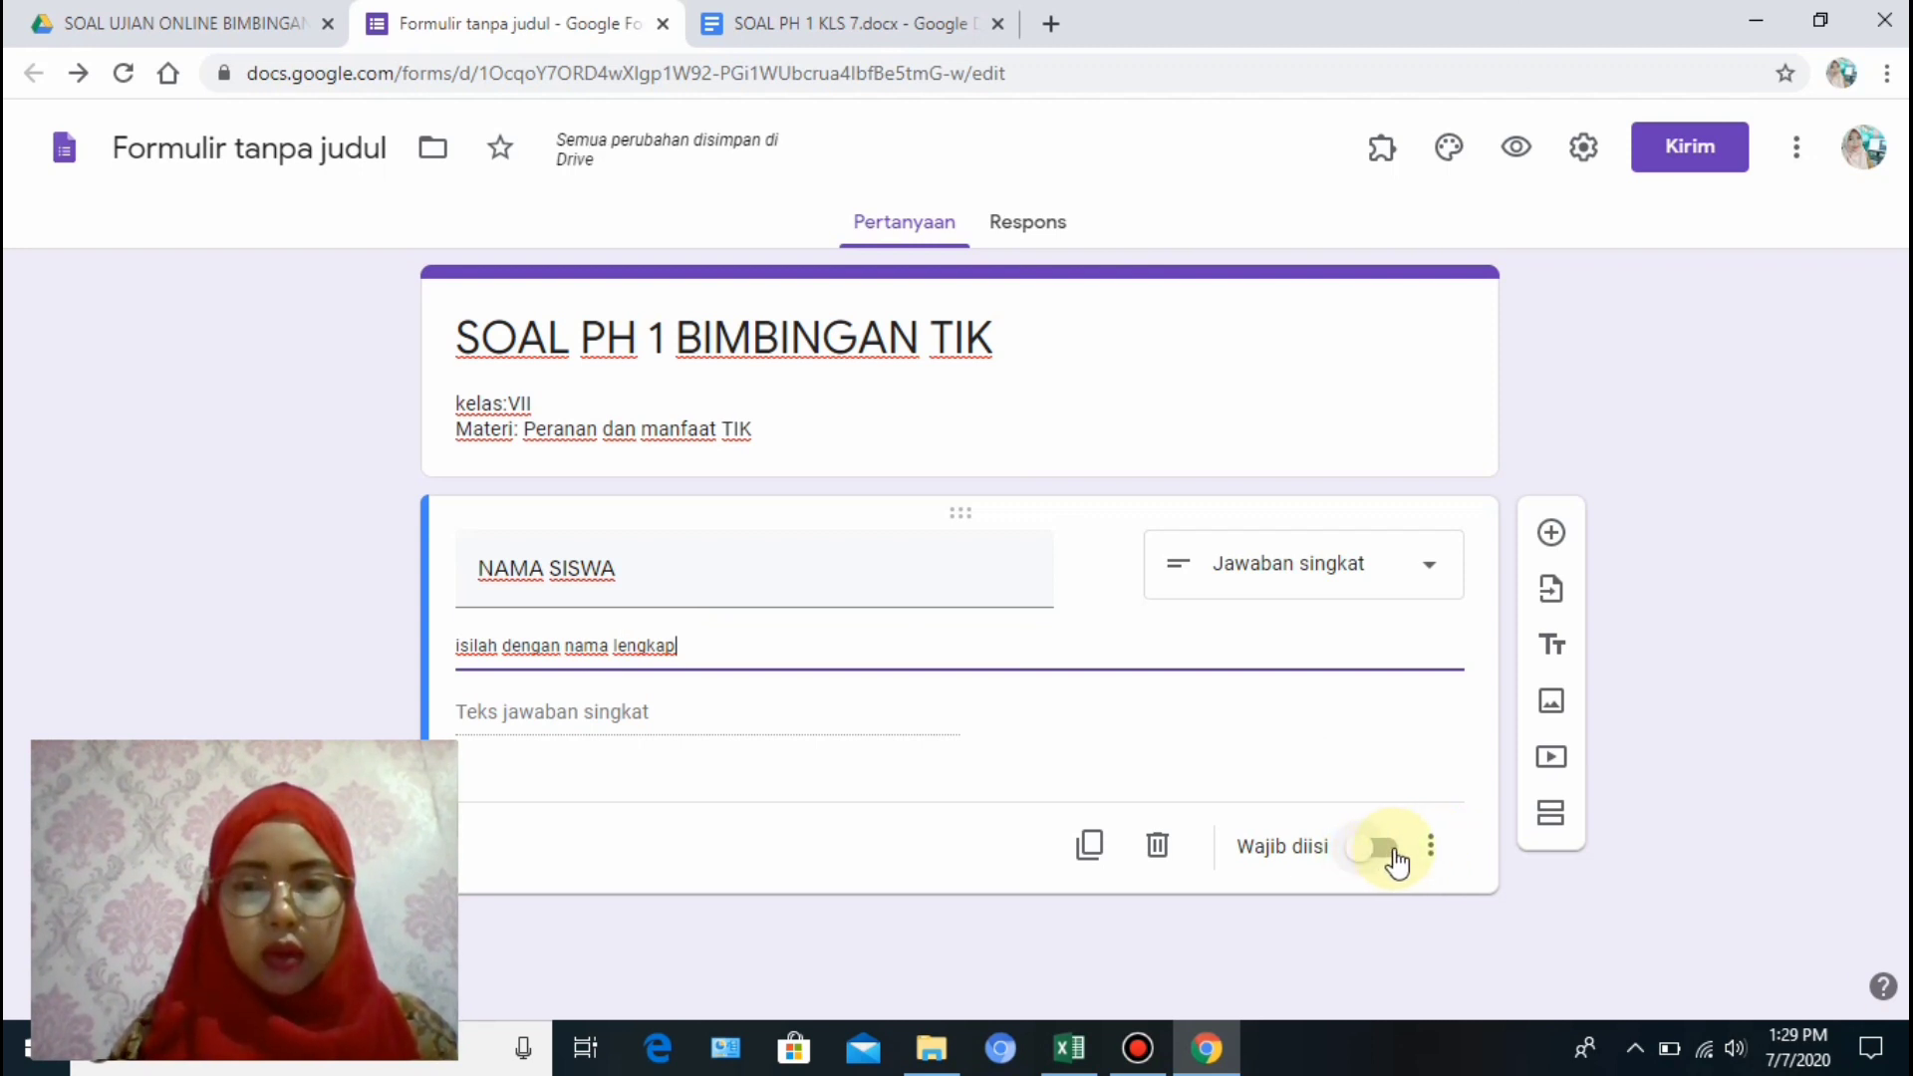
click(1393, 852)
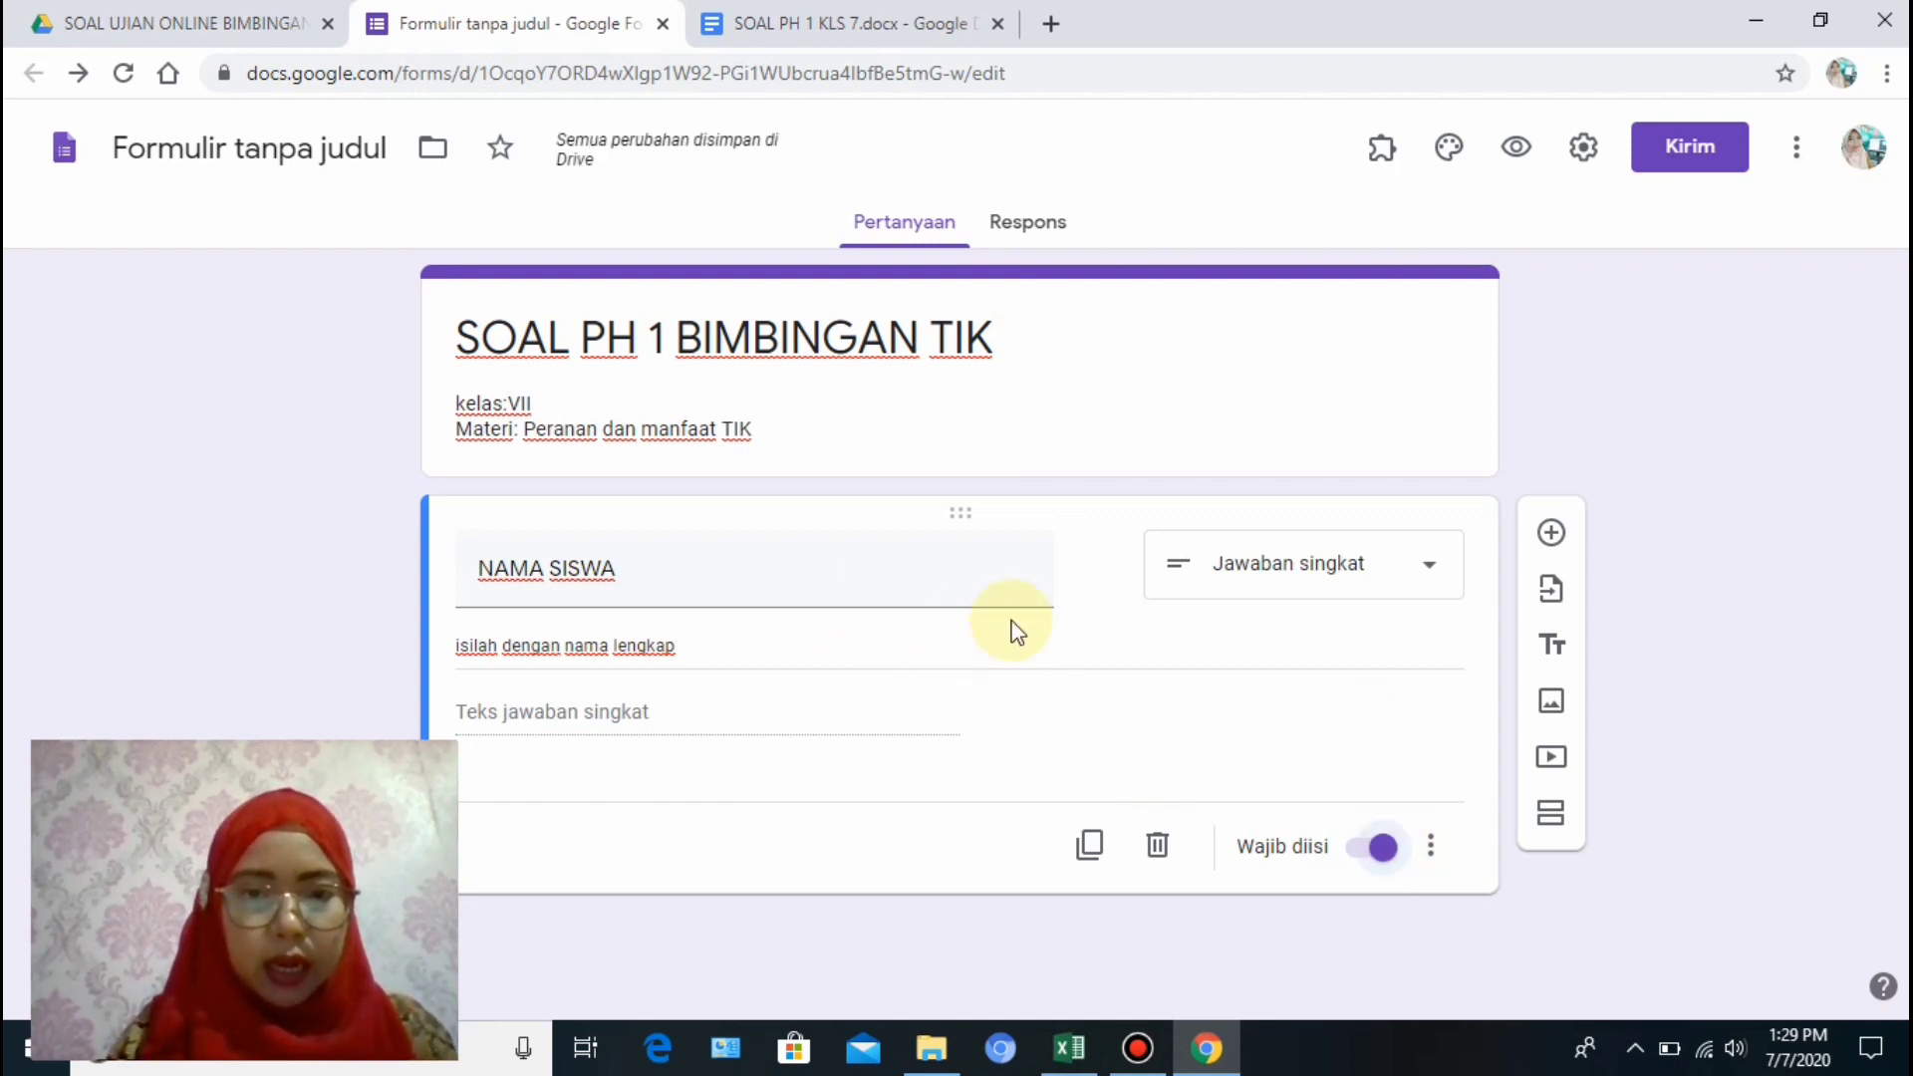
click(1089, 859)
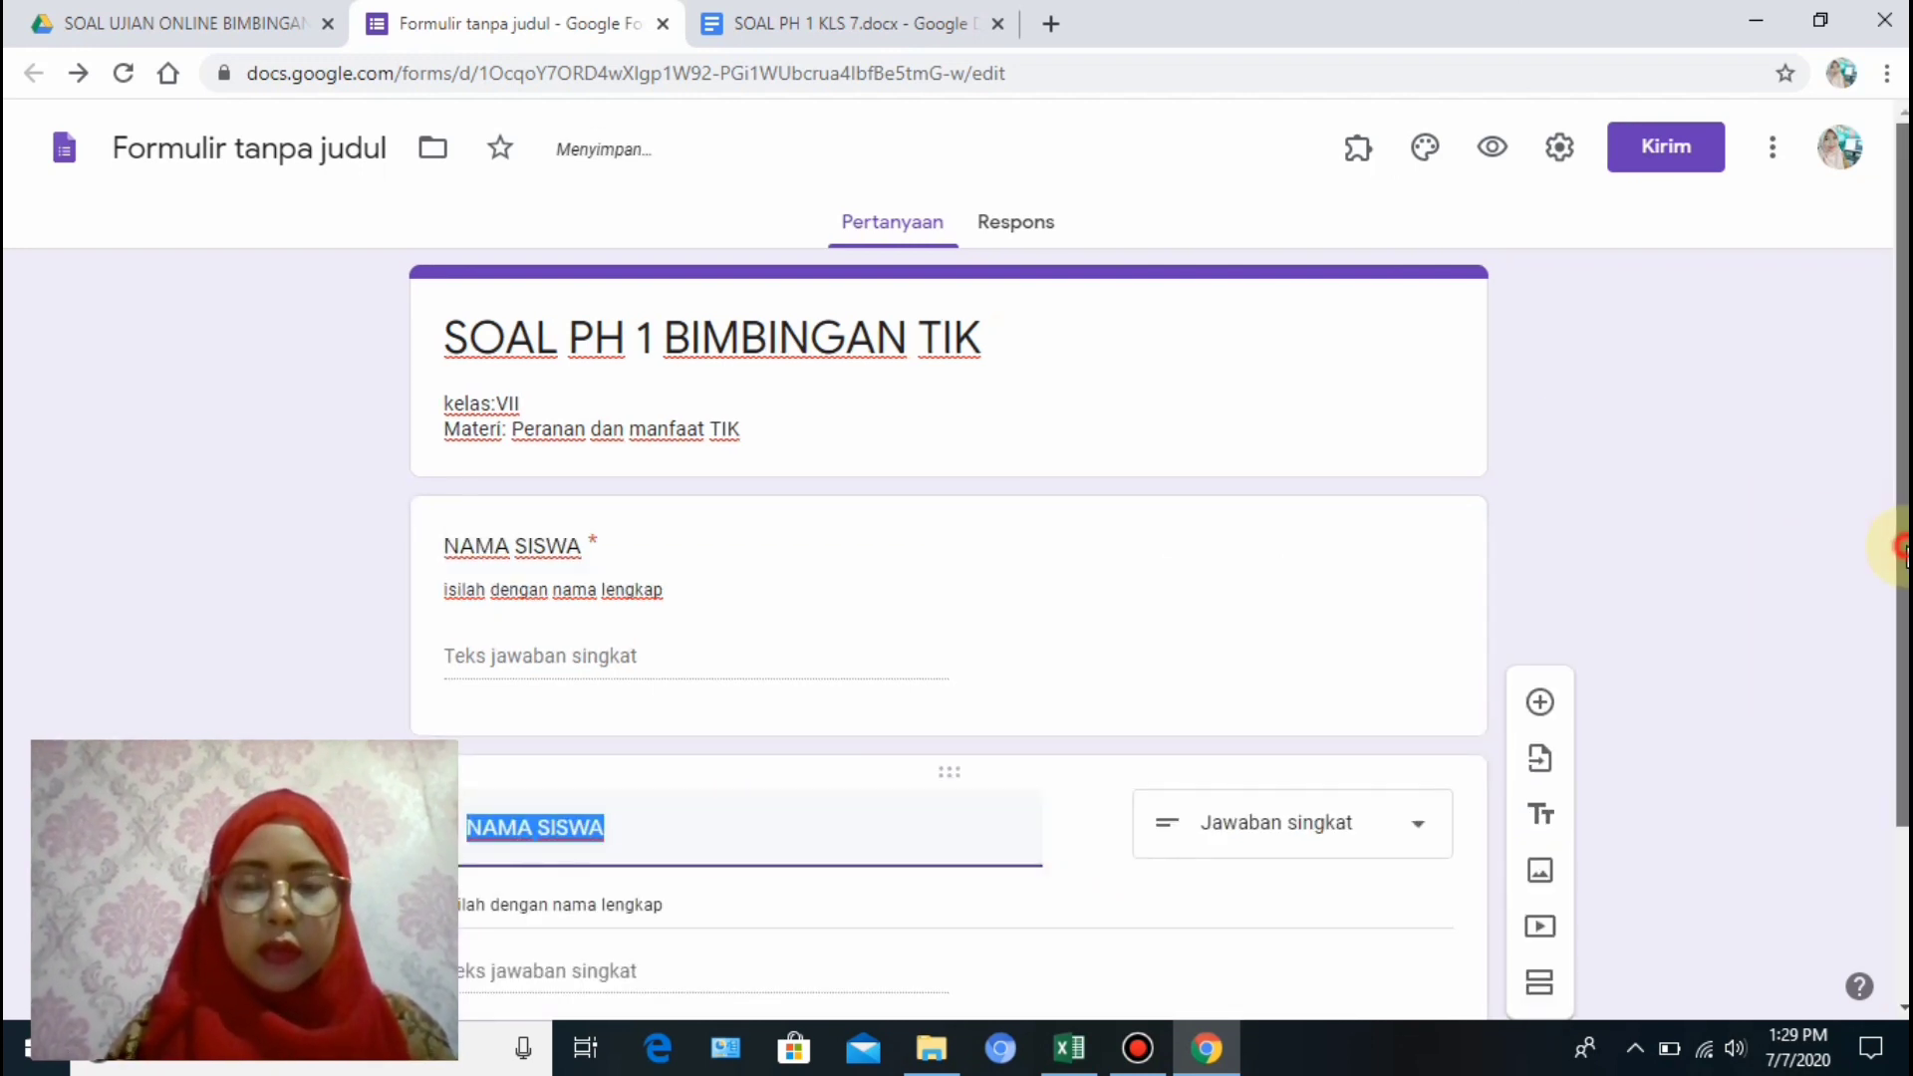
Rename the duplicated question 'KELAS' and change it to multiple choice (Pilihan ganda).
drag(1902, 546, 1903, 782)
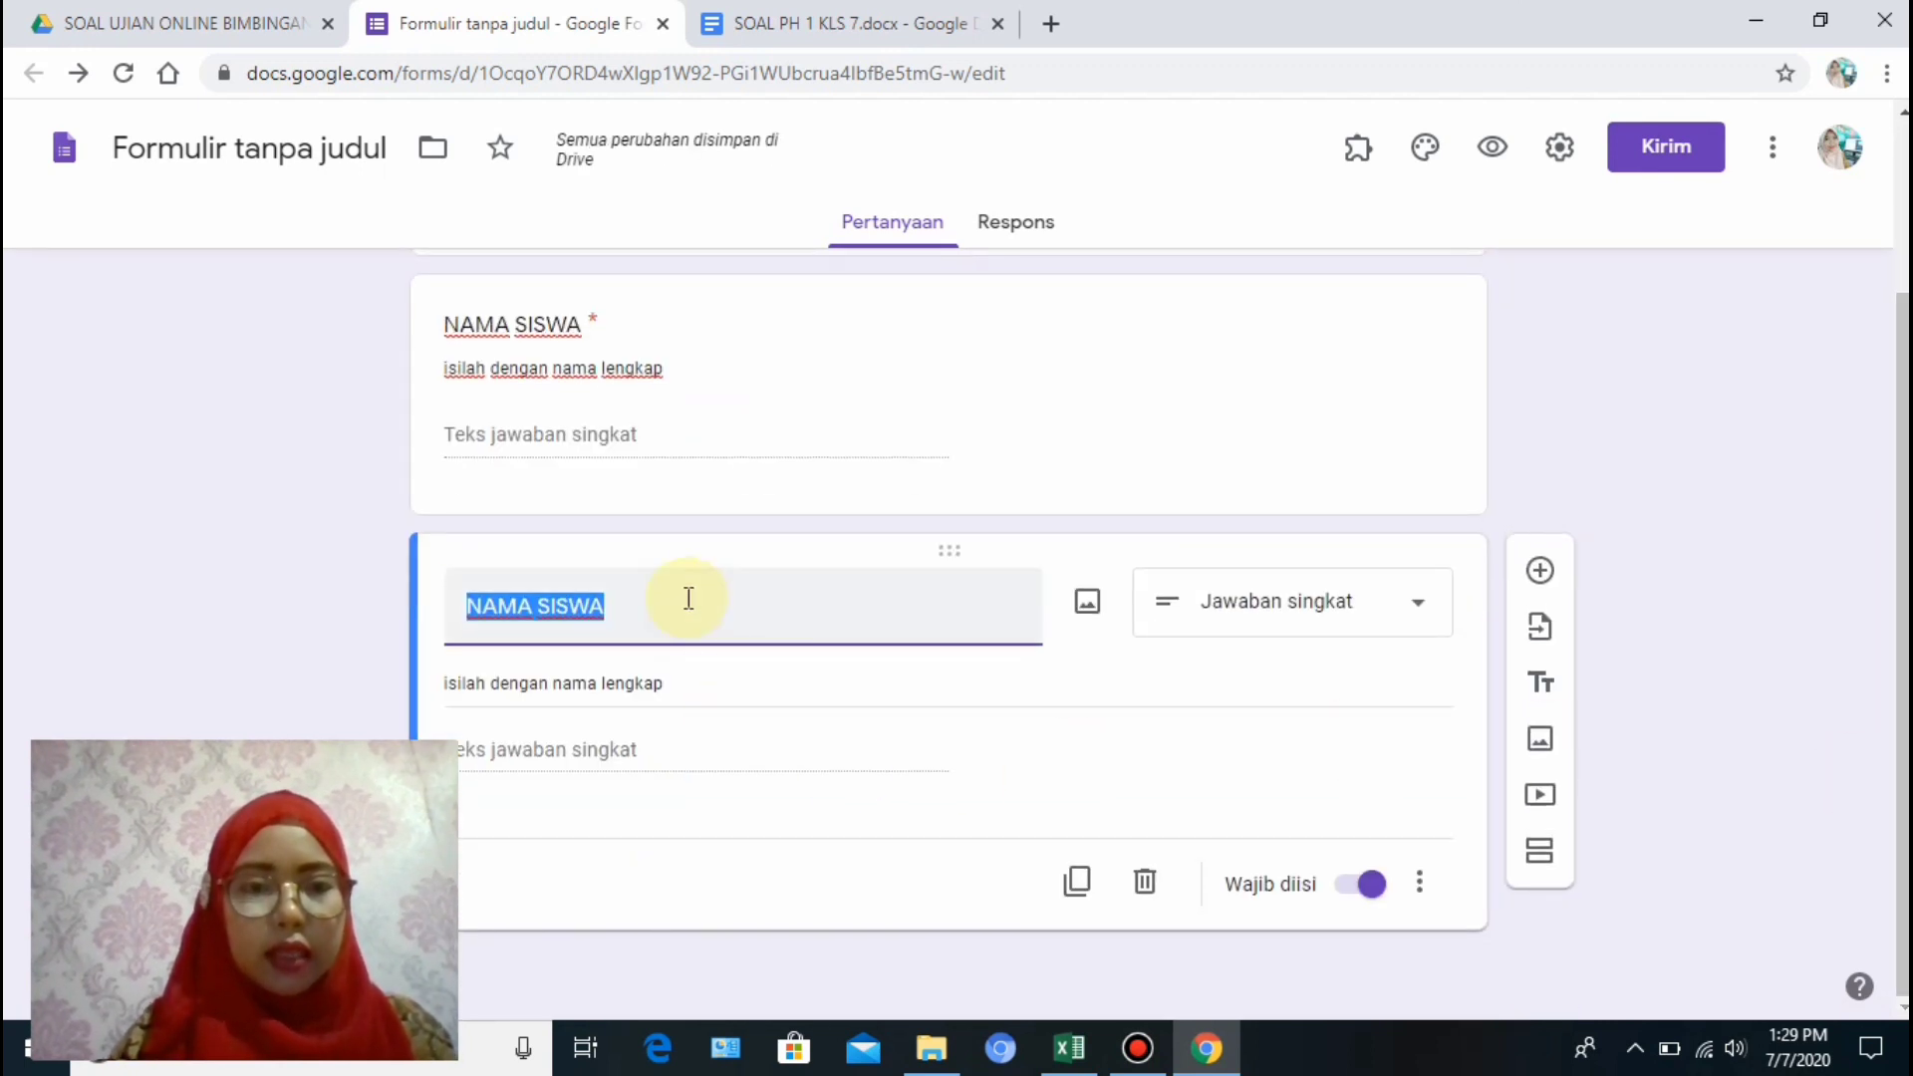
text(KELAS)
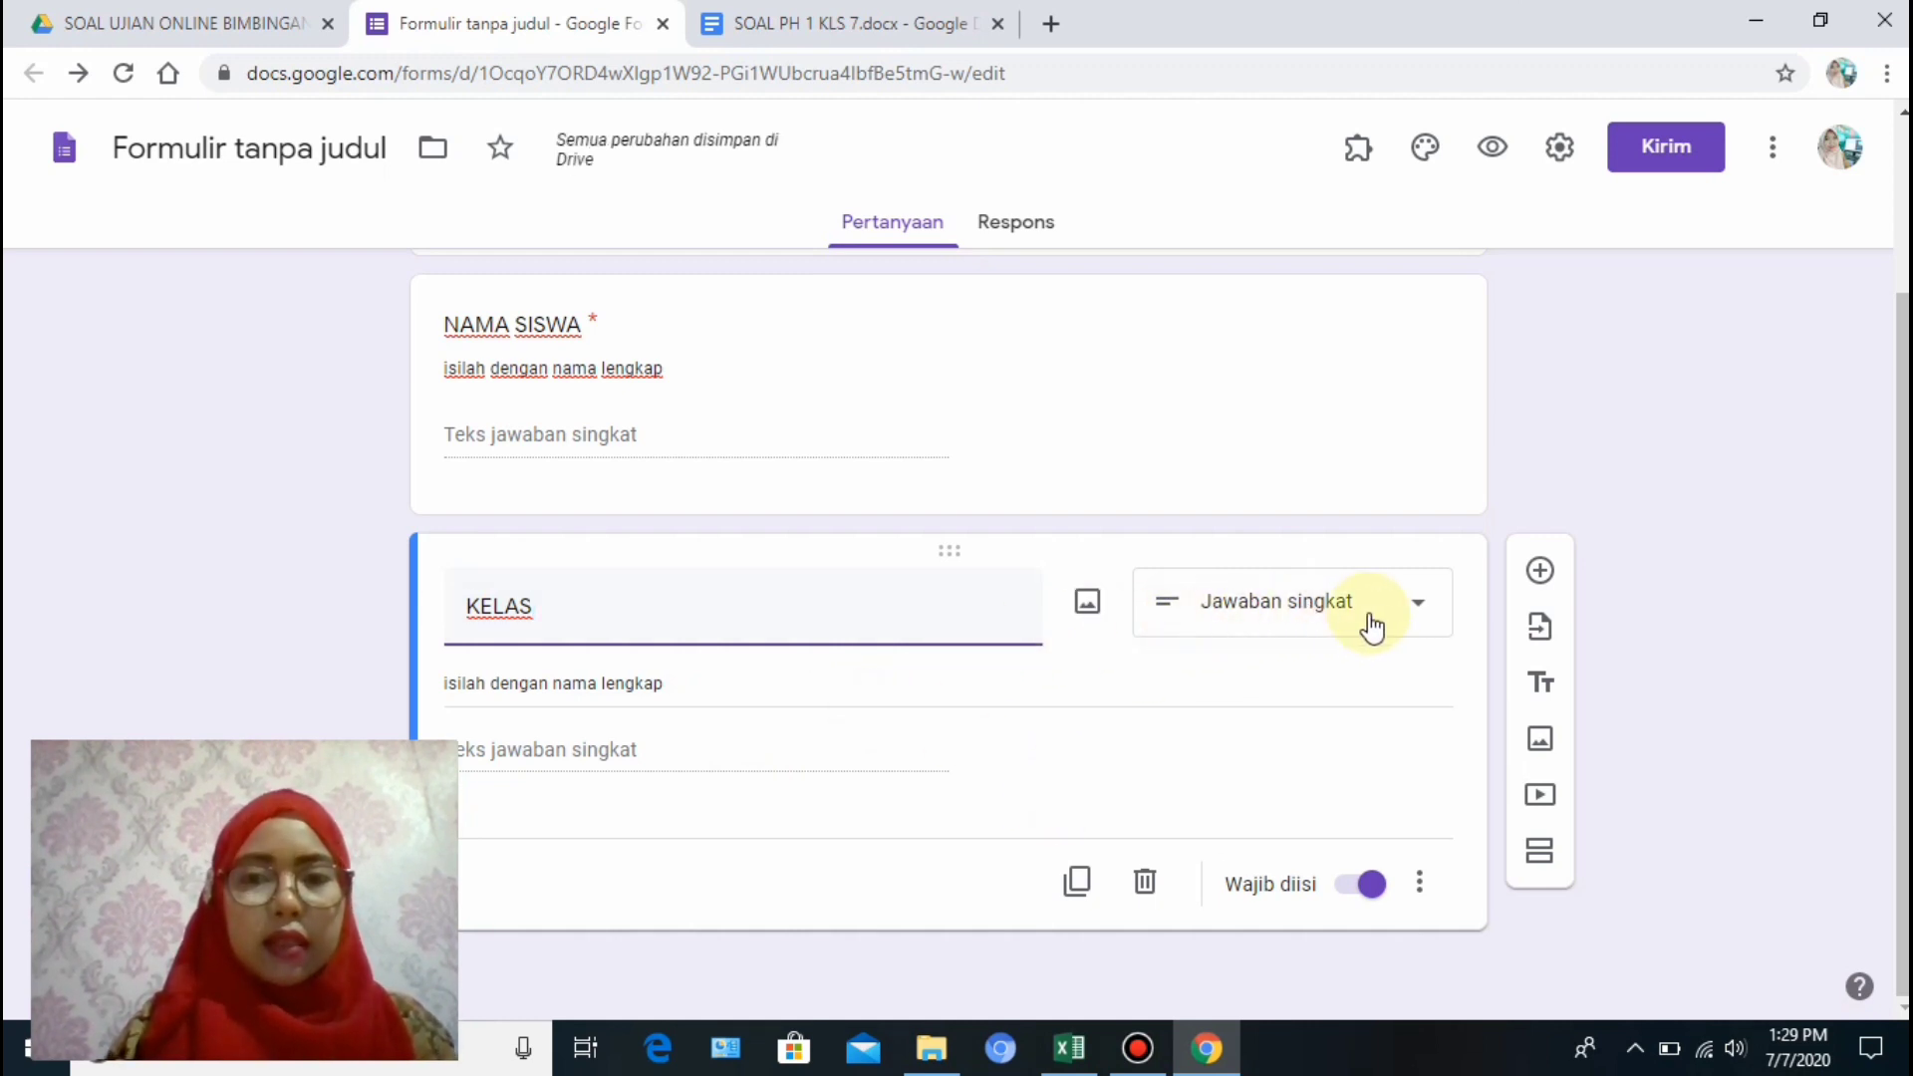
click(1409, 618)
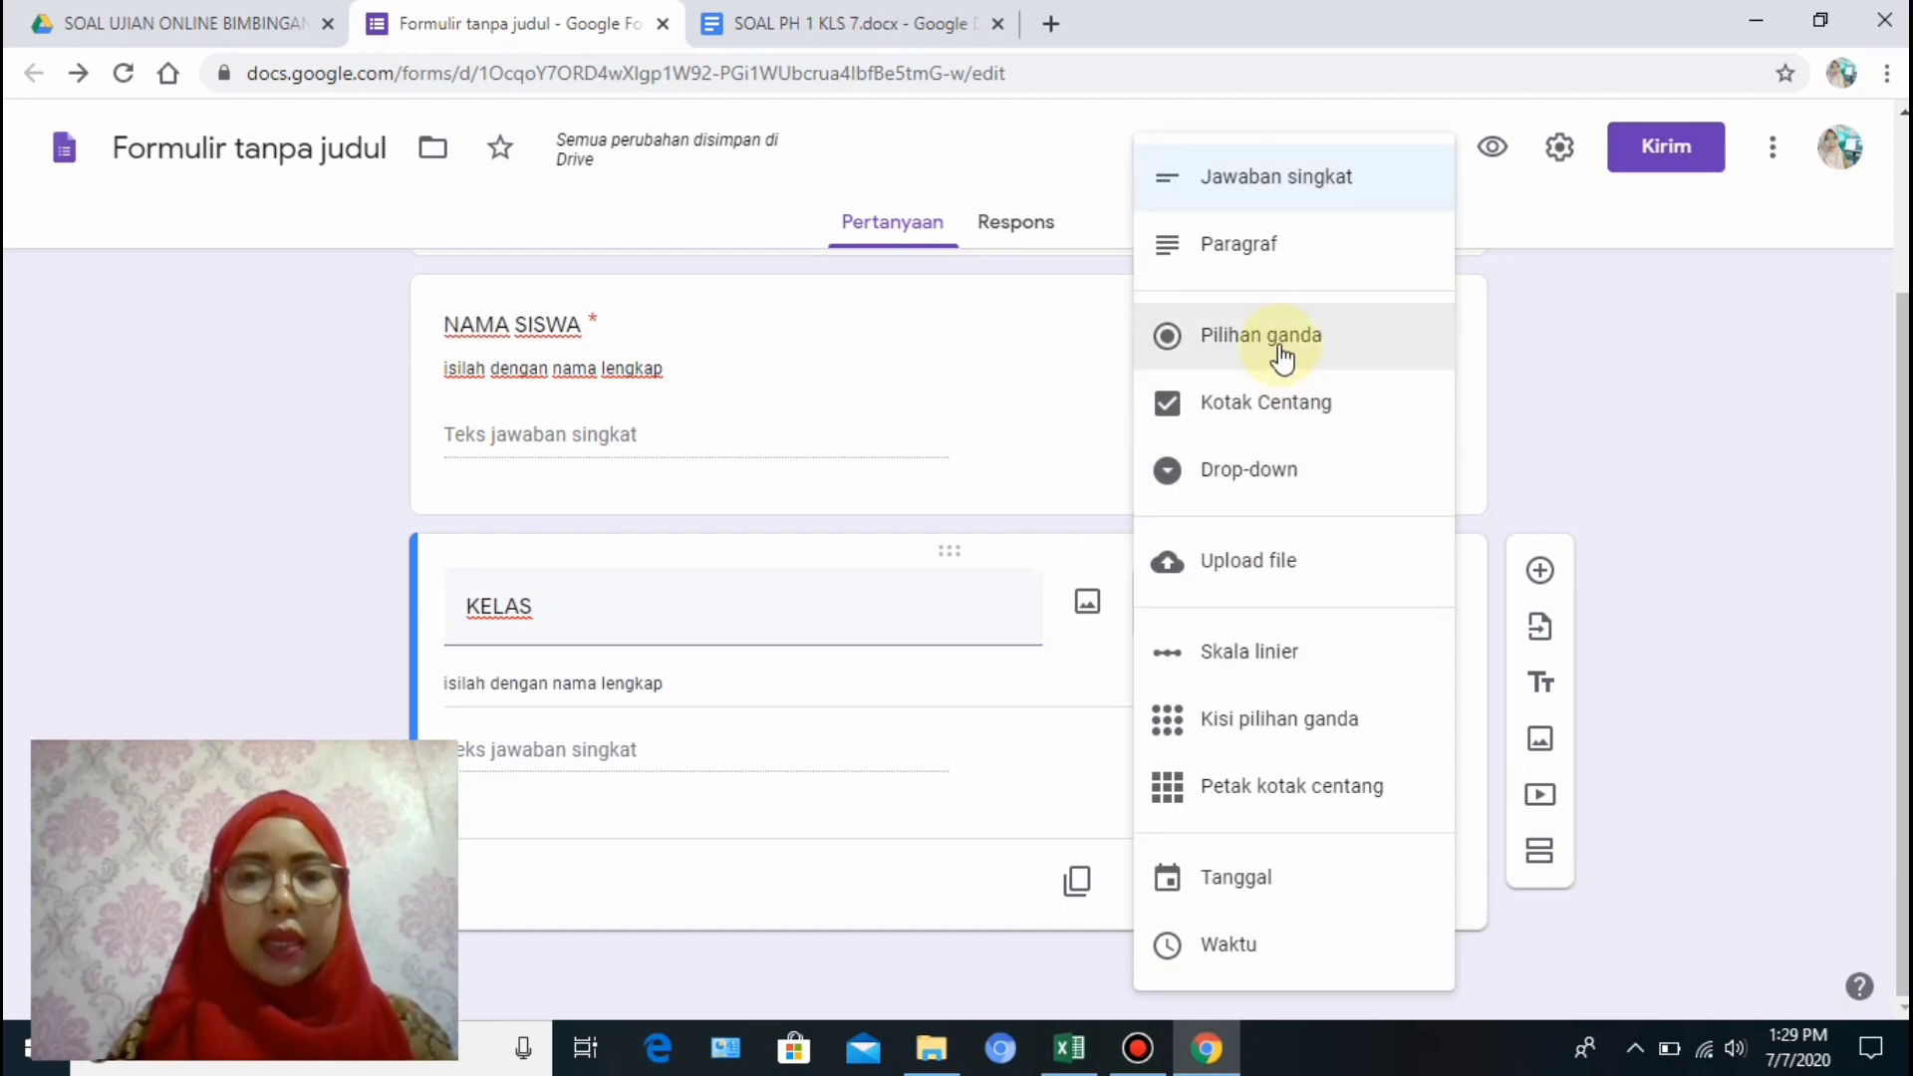
click(1280, 354)
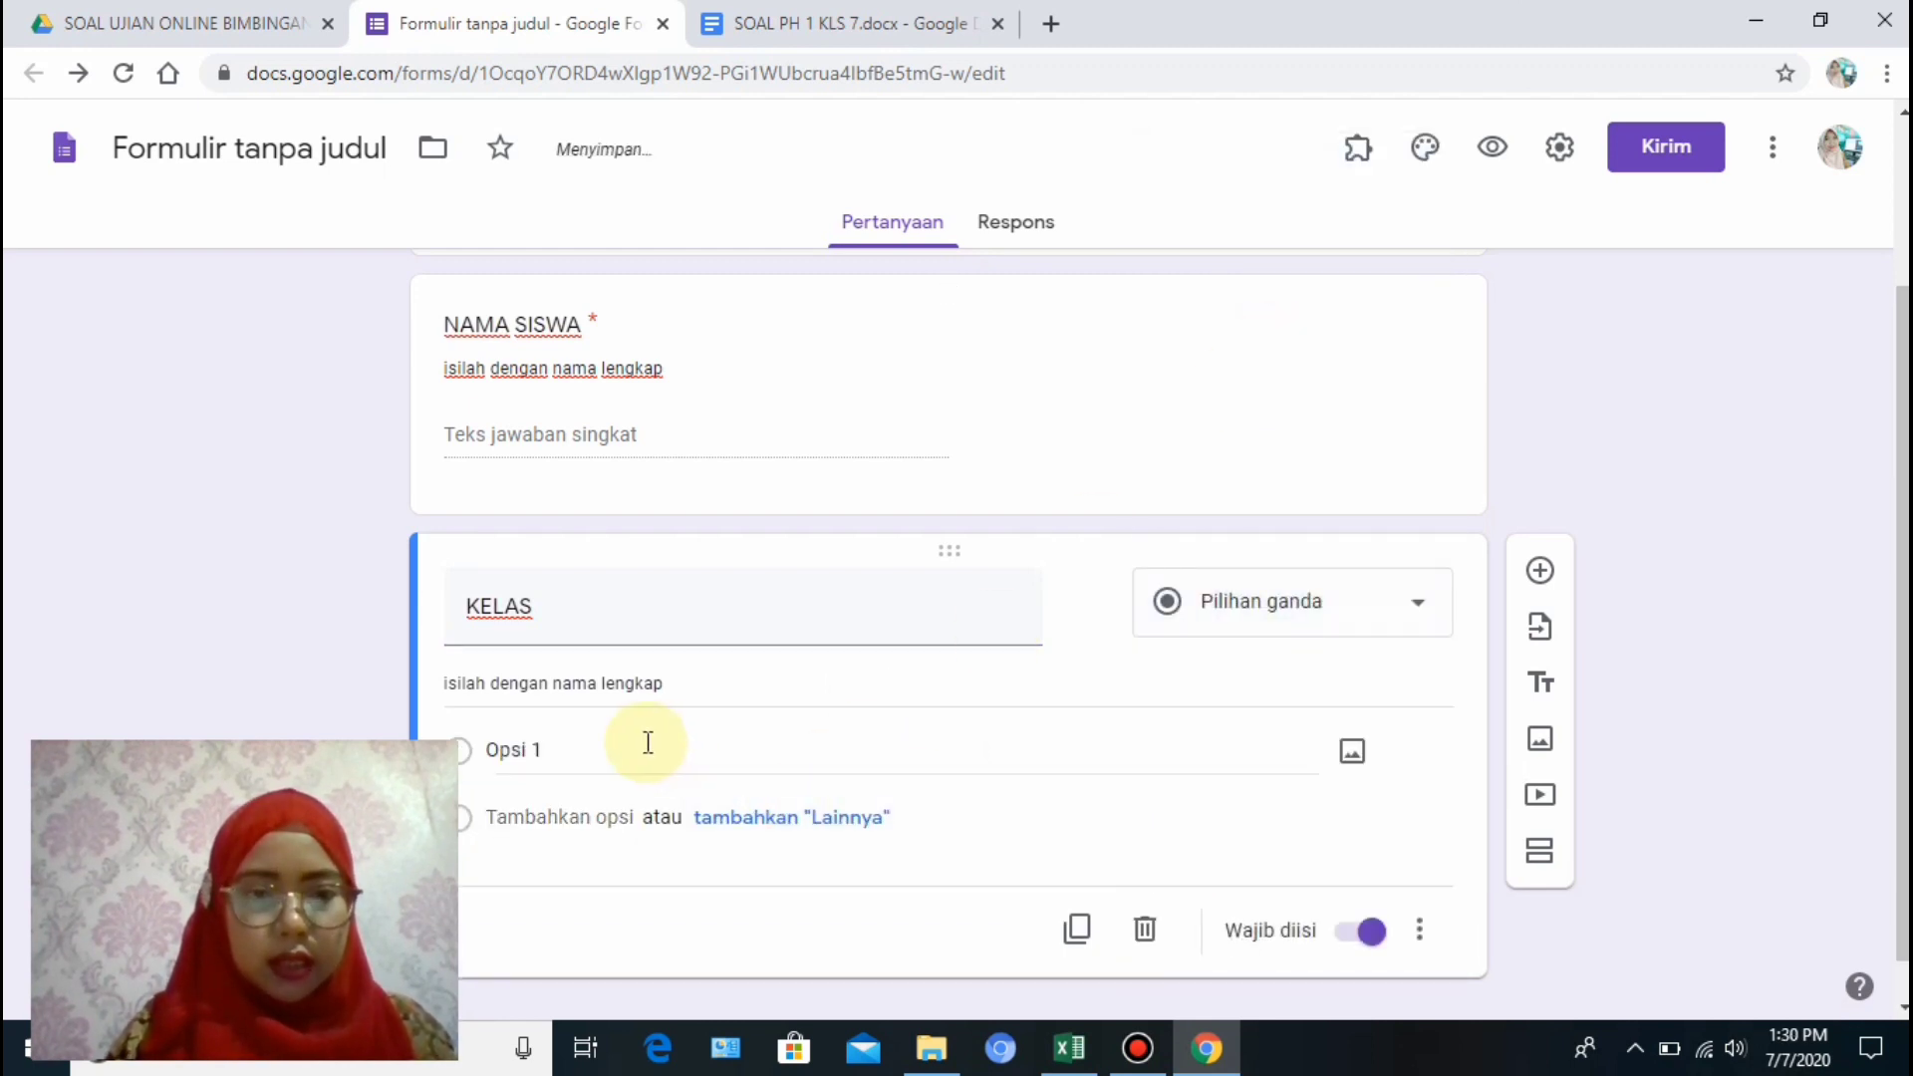
click(648, 743)
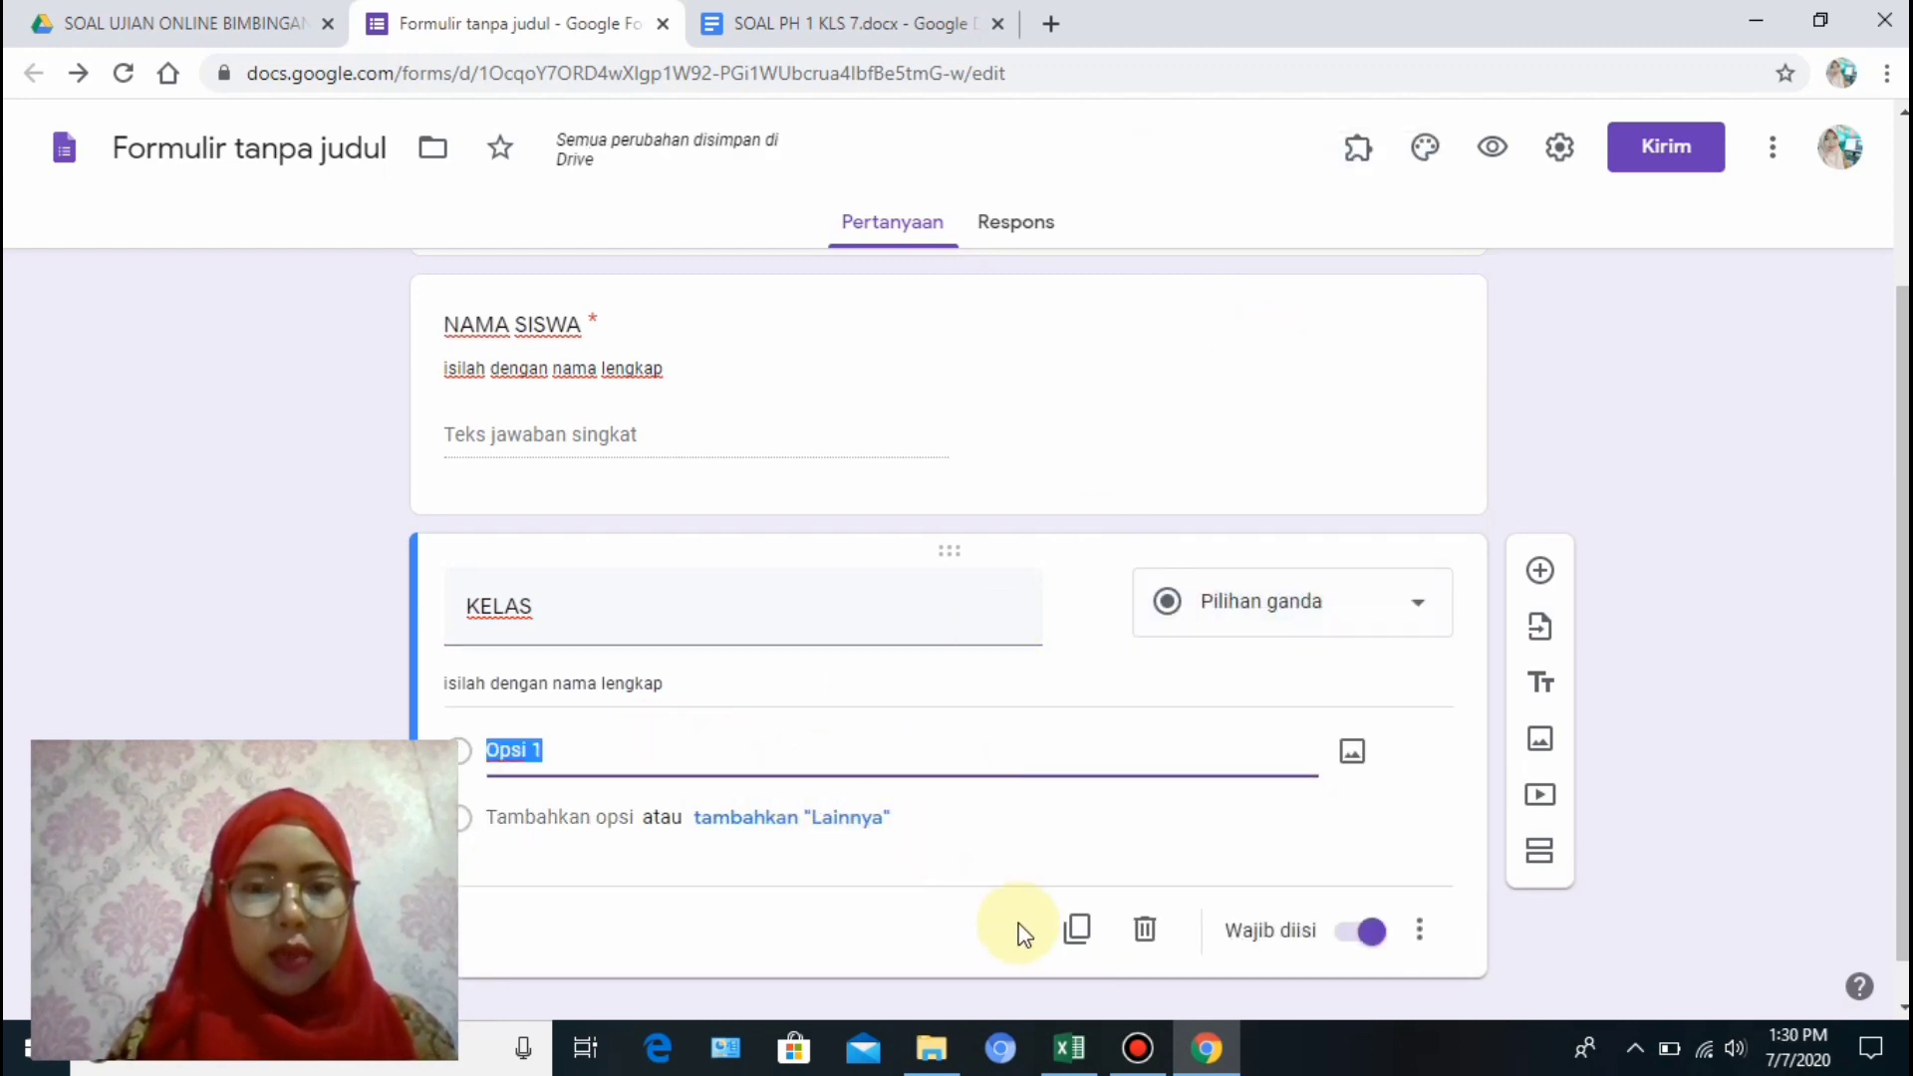
click(1069, 1051)
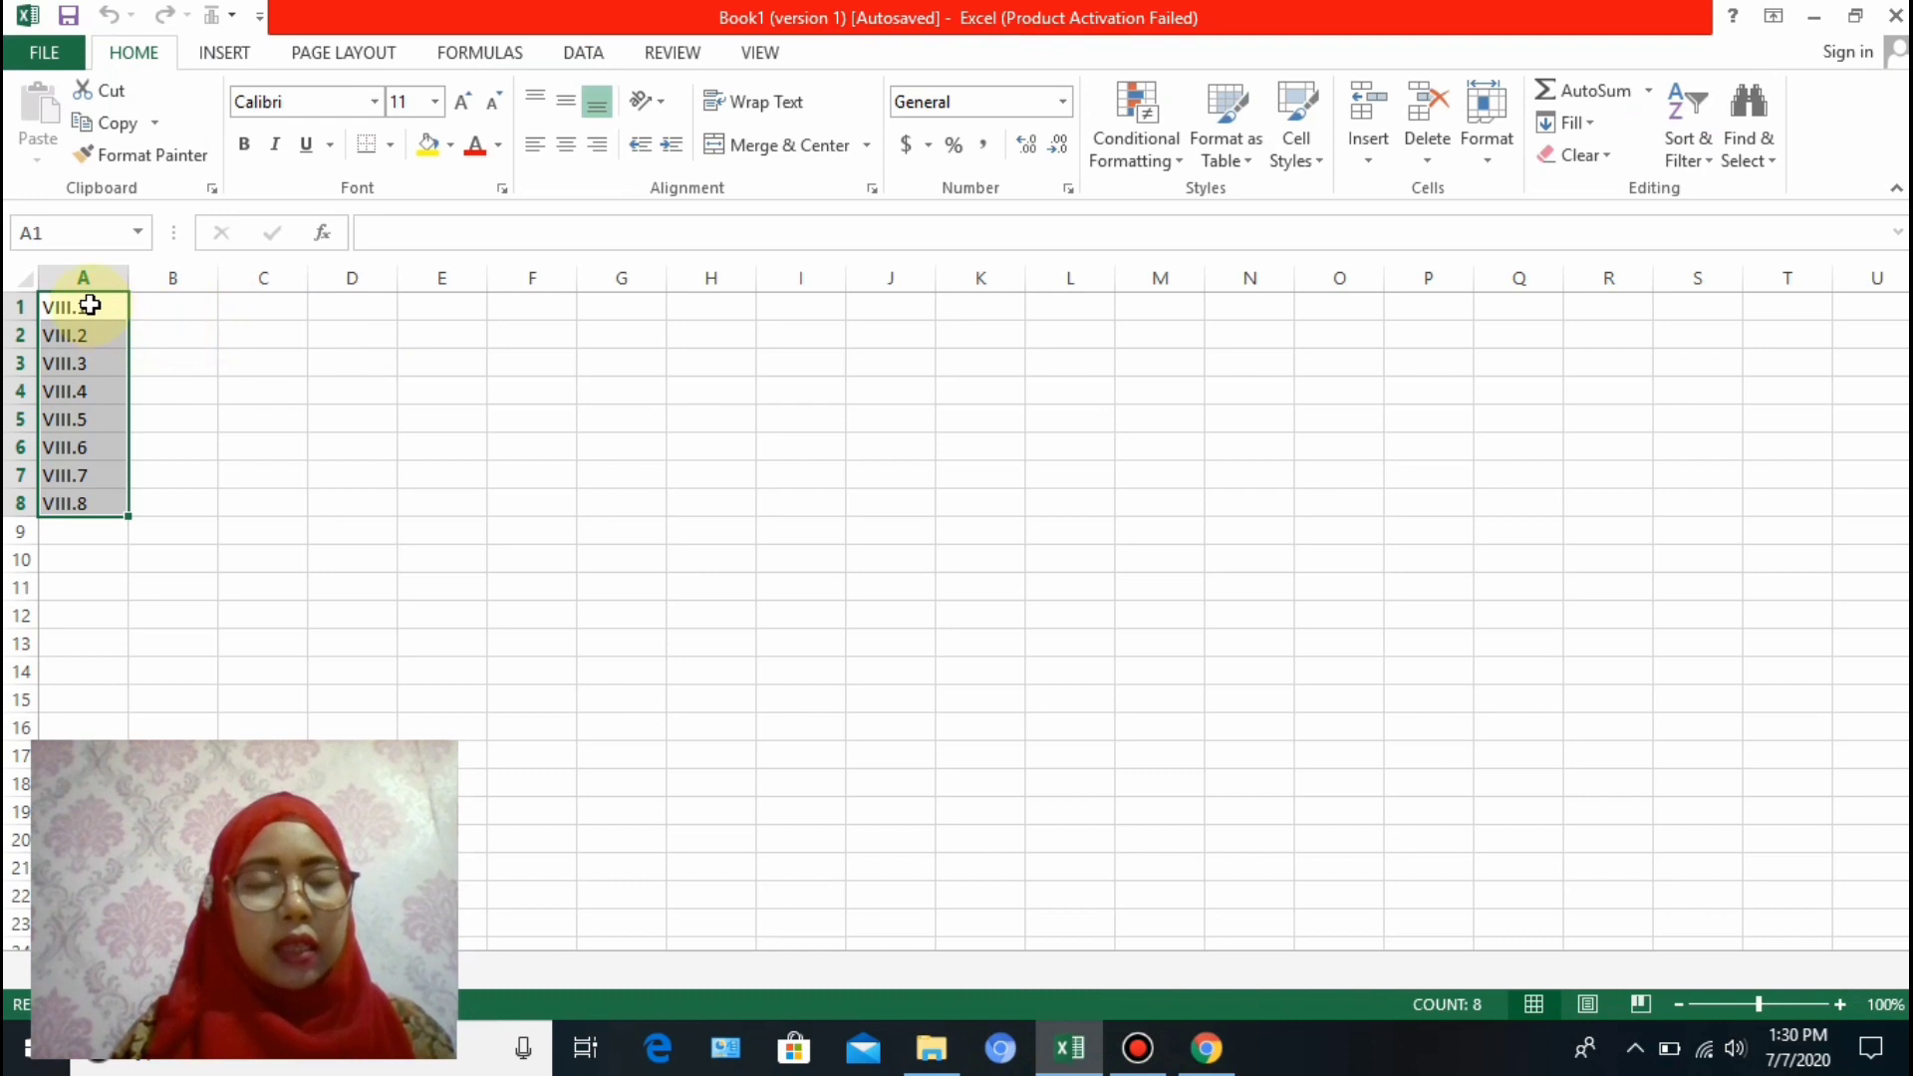
Copy the class names VIII.1–VIII.8 from Excel cells A1:A8 and go back to the form.
right_click(104, 354)
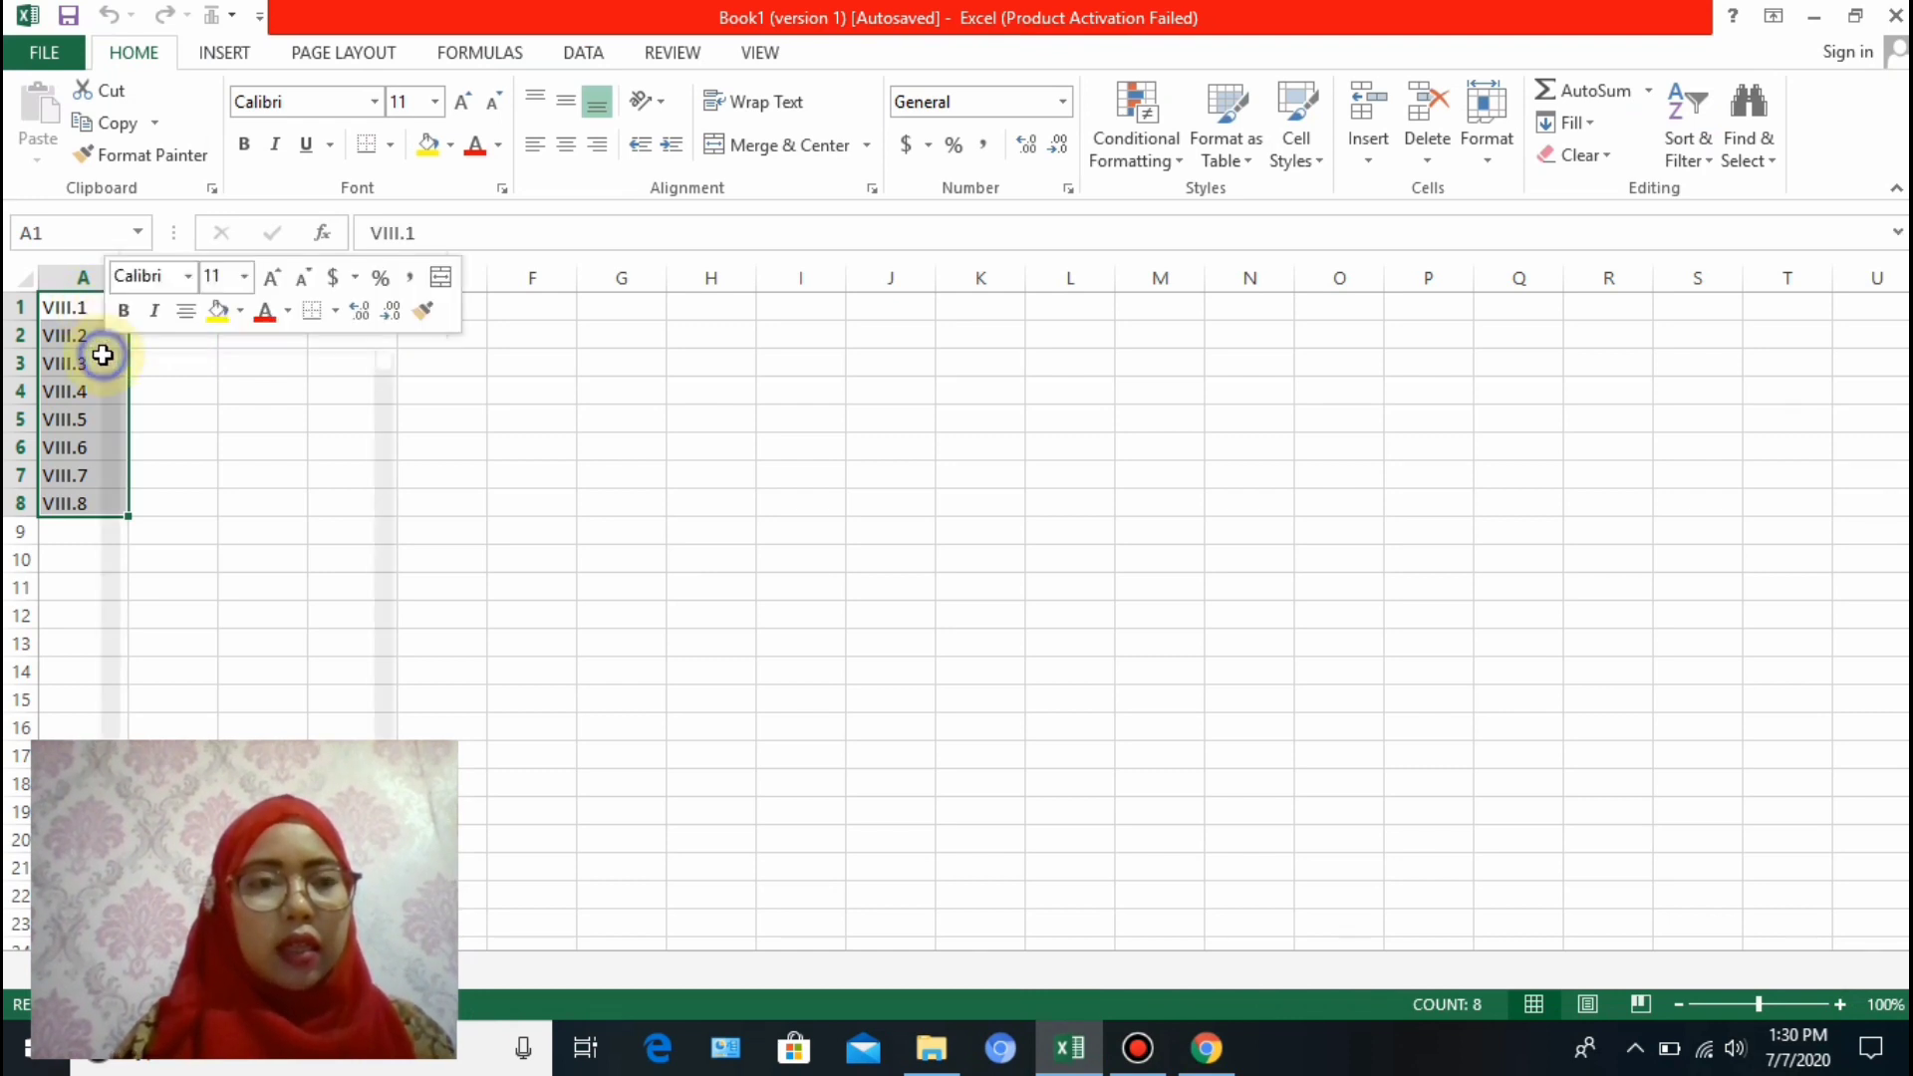
click(134, 409)
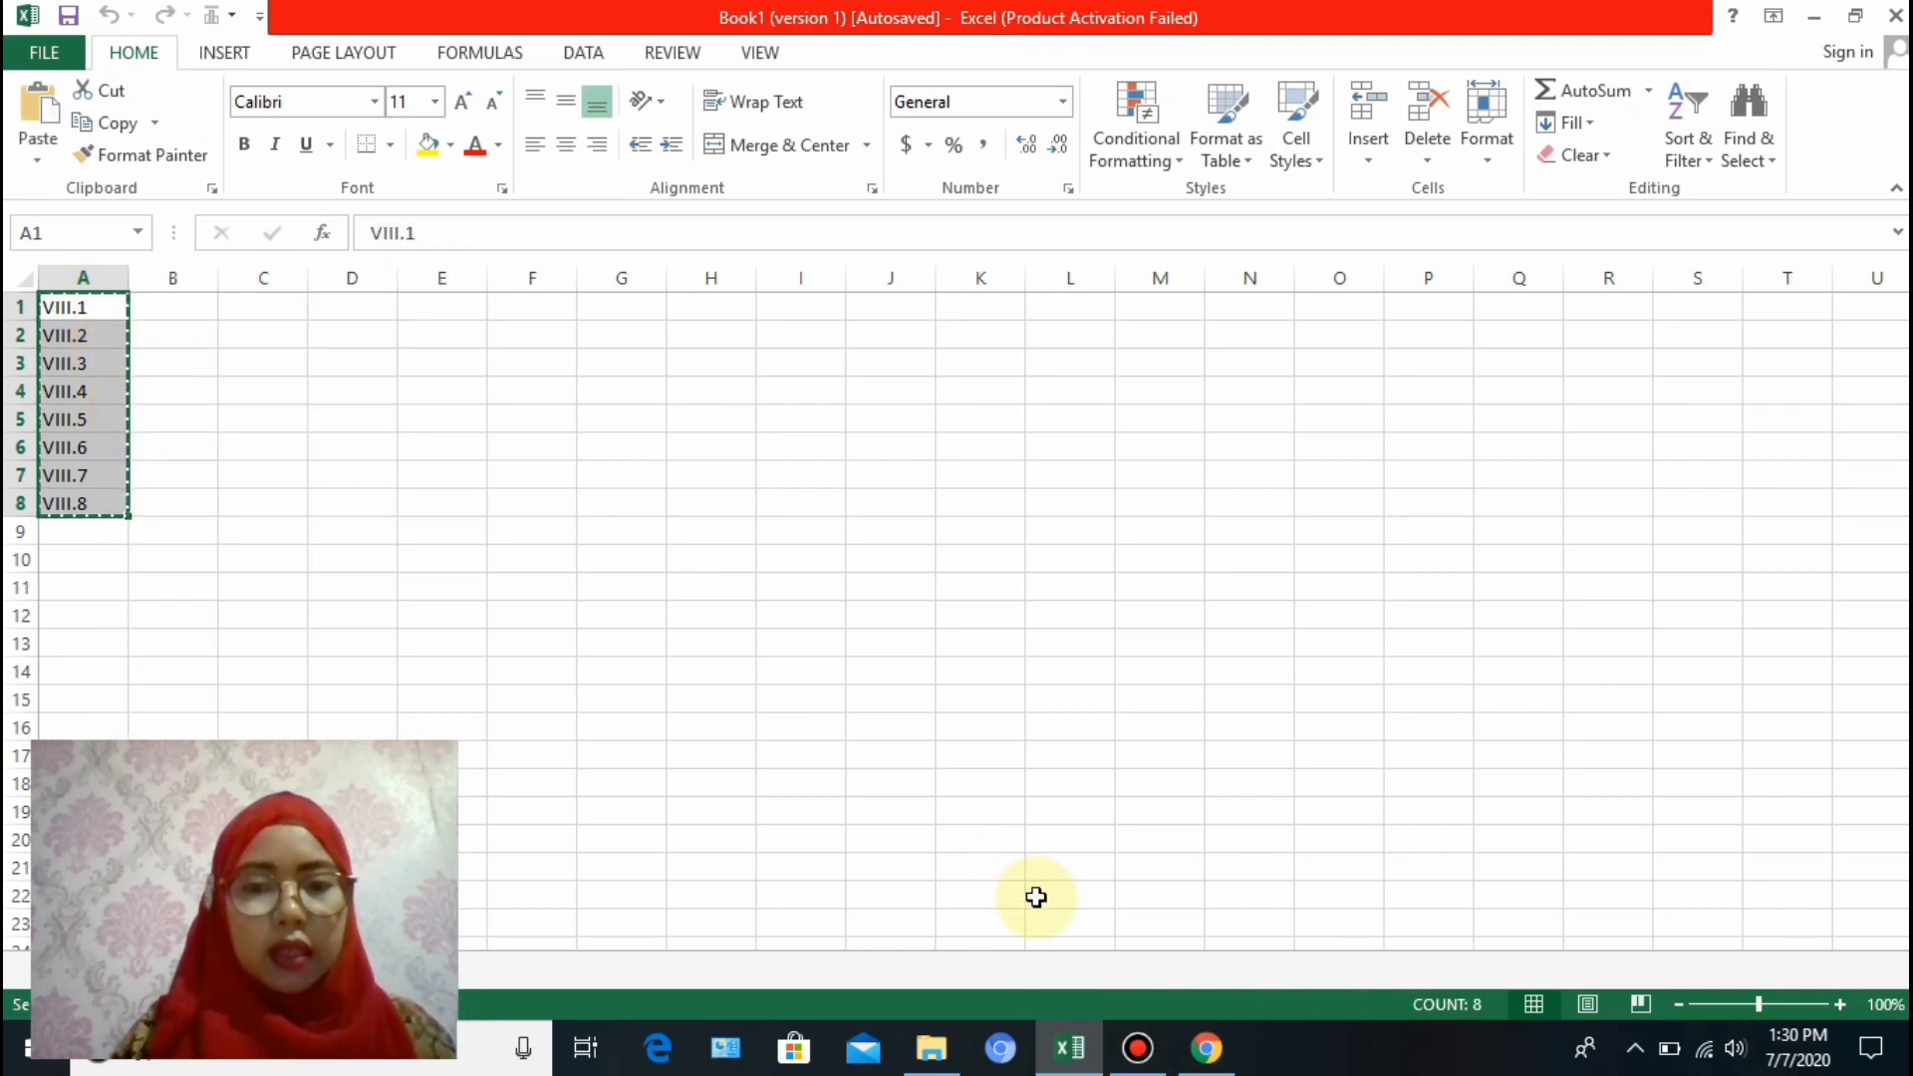
click(1214, 1063)
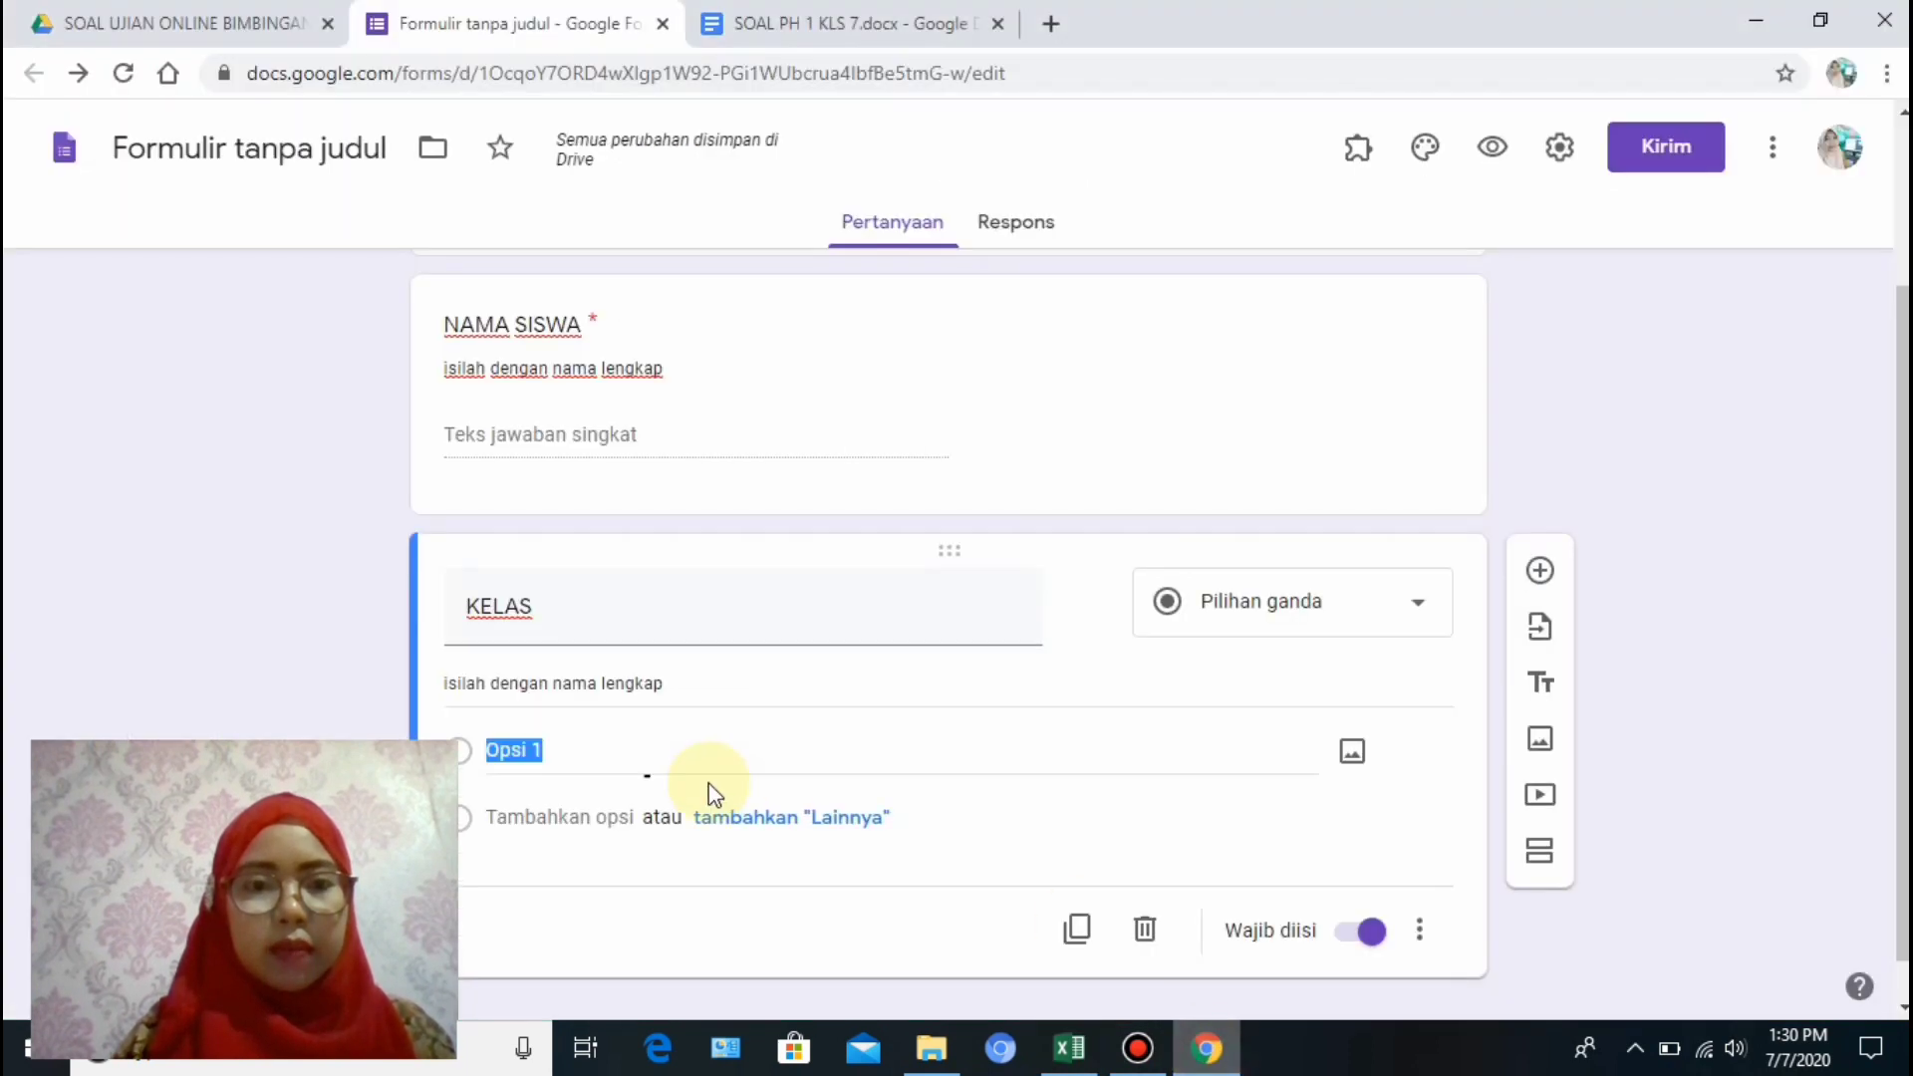
Paste classes VIII.1 through VIII.8 as KELAS options and change KELAS to a Drop-down question.
right_click(581, 750)
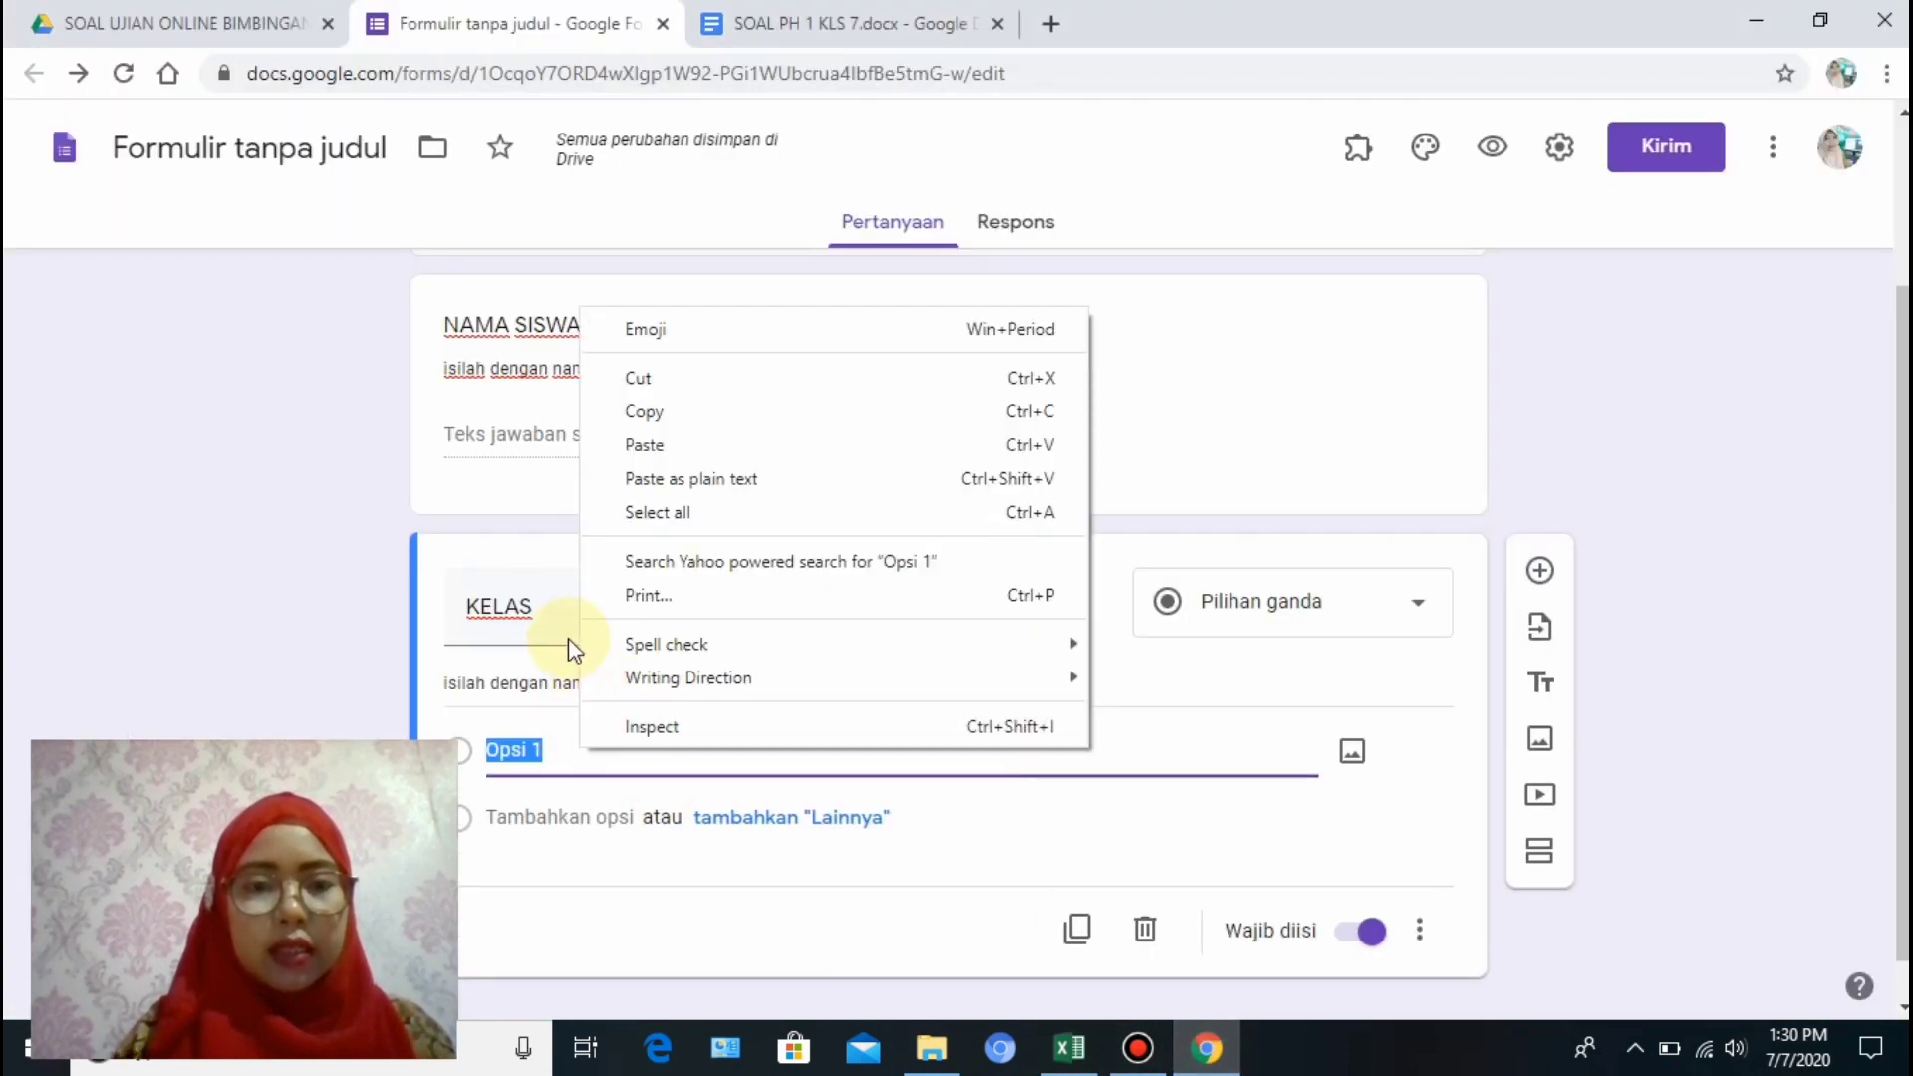
click(662, 444)
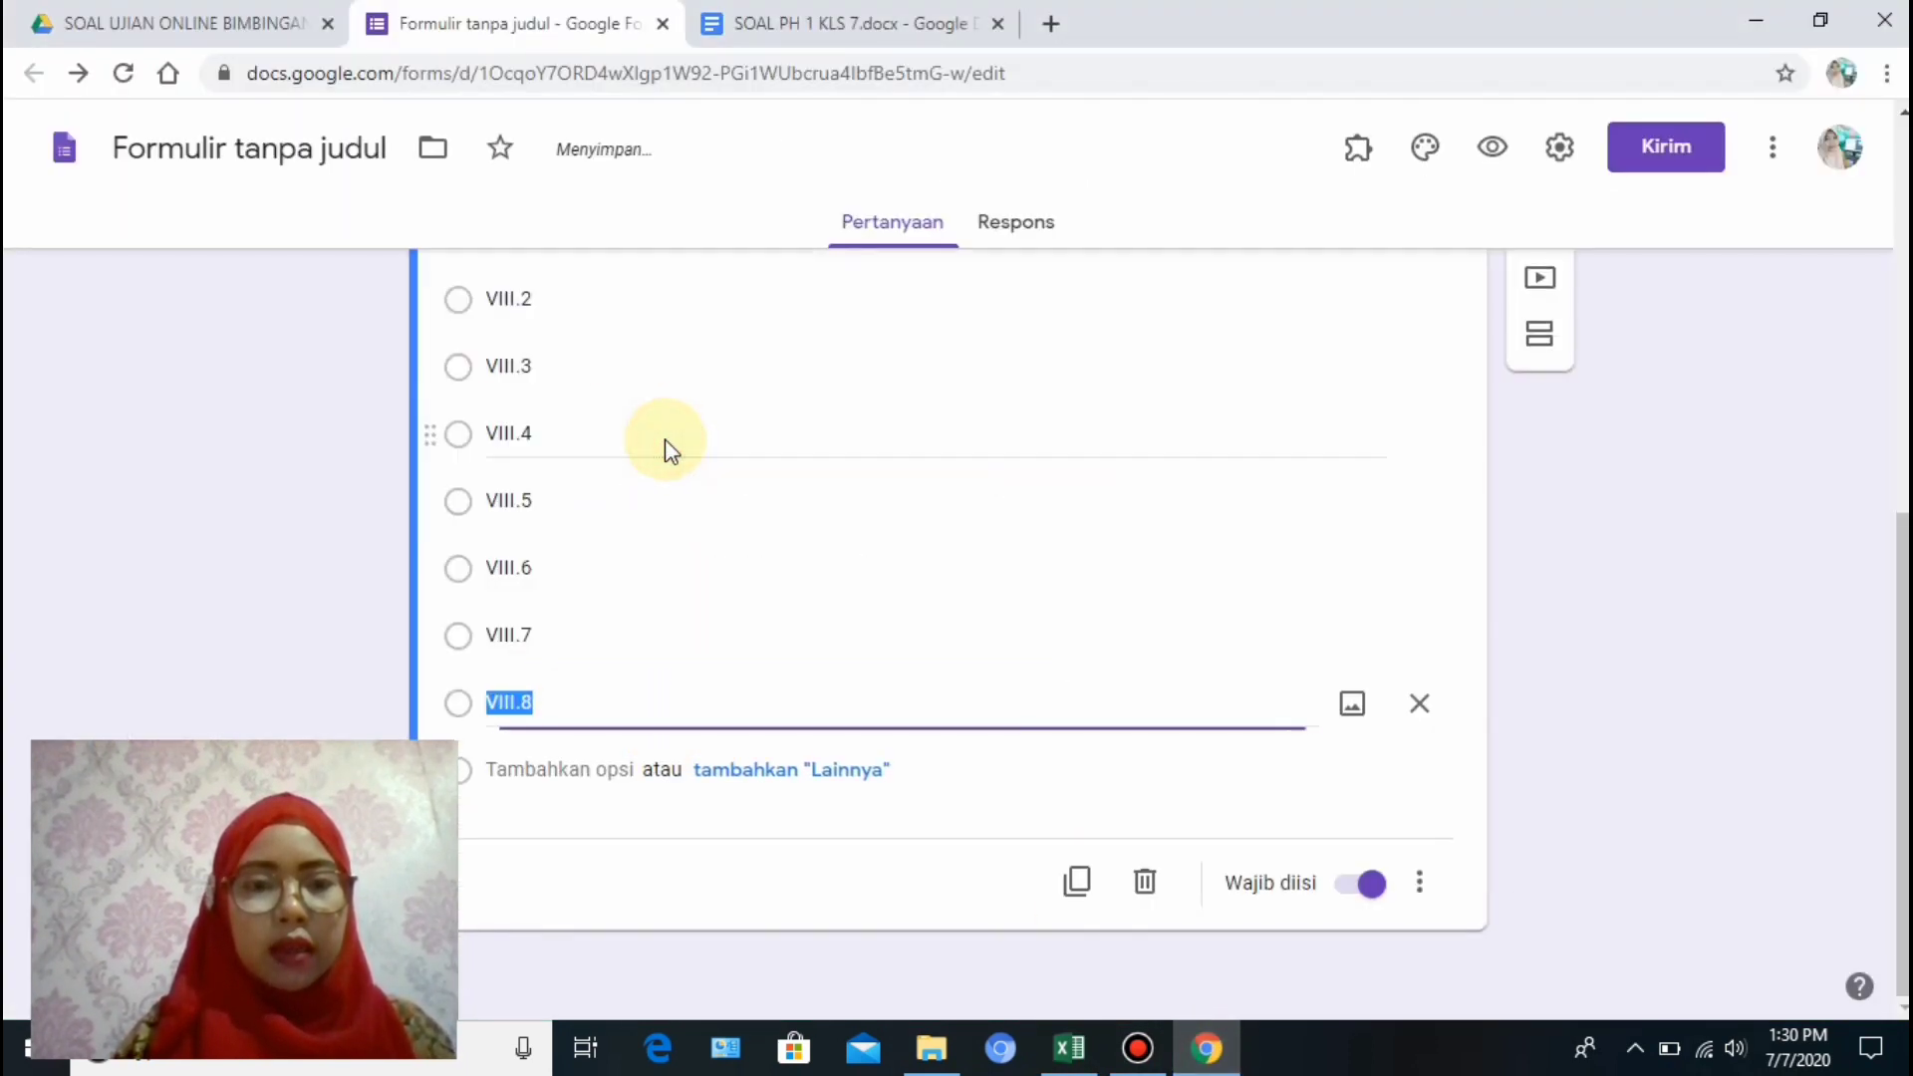
drag(1904, 777, 1905, 594)
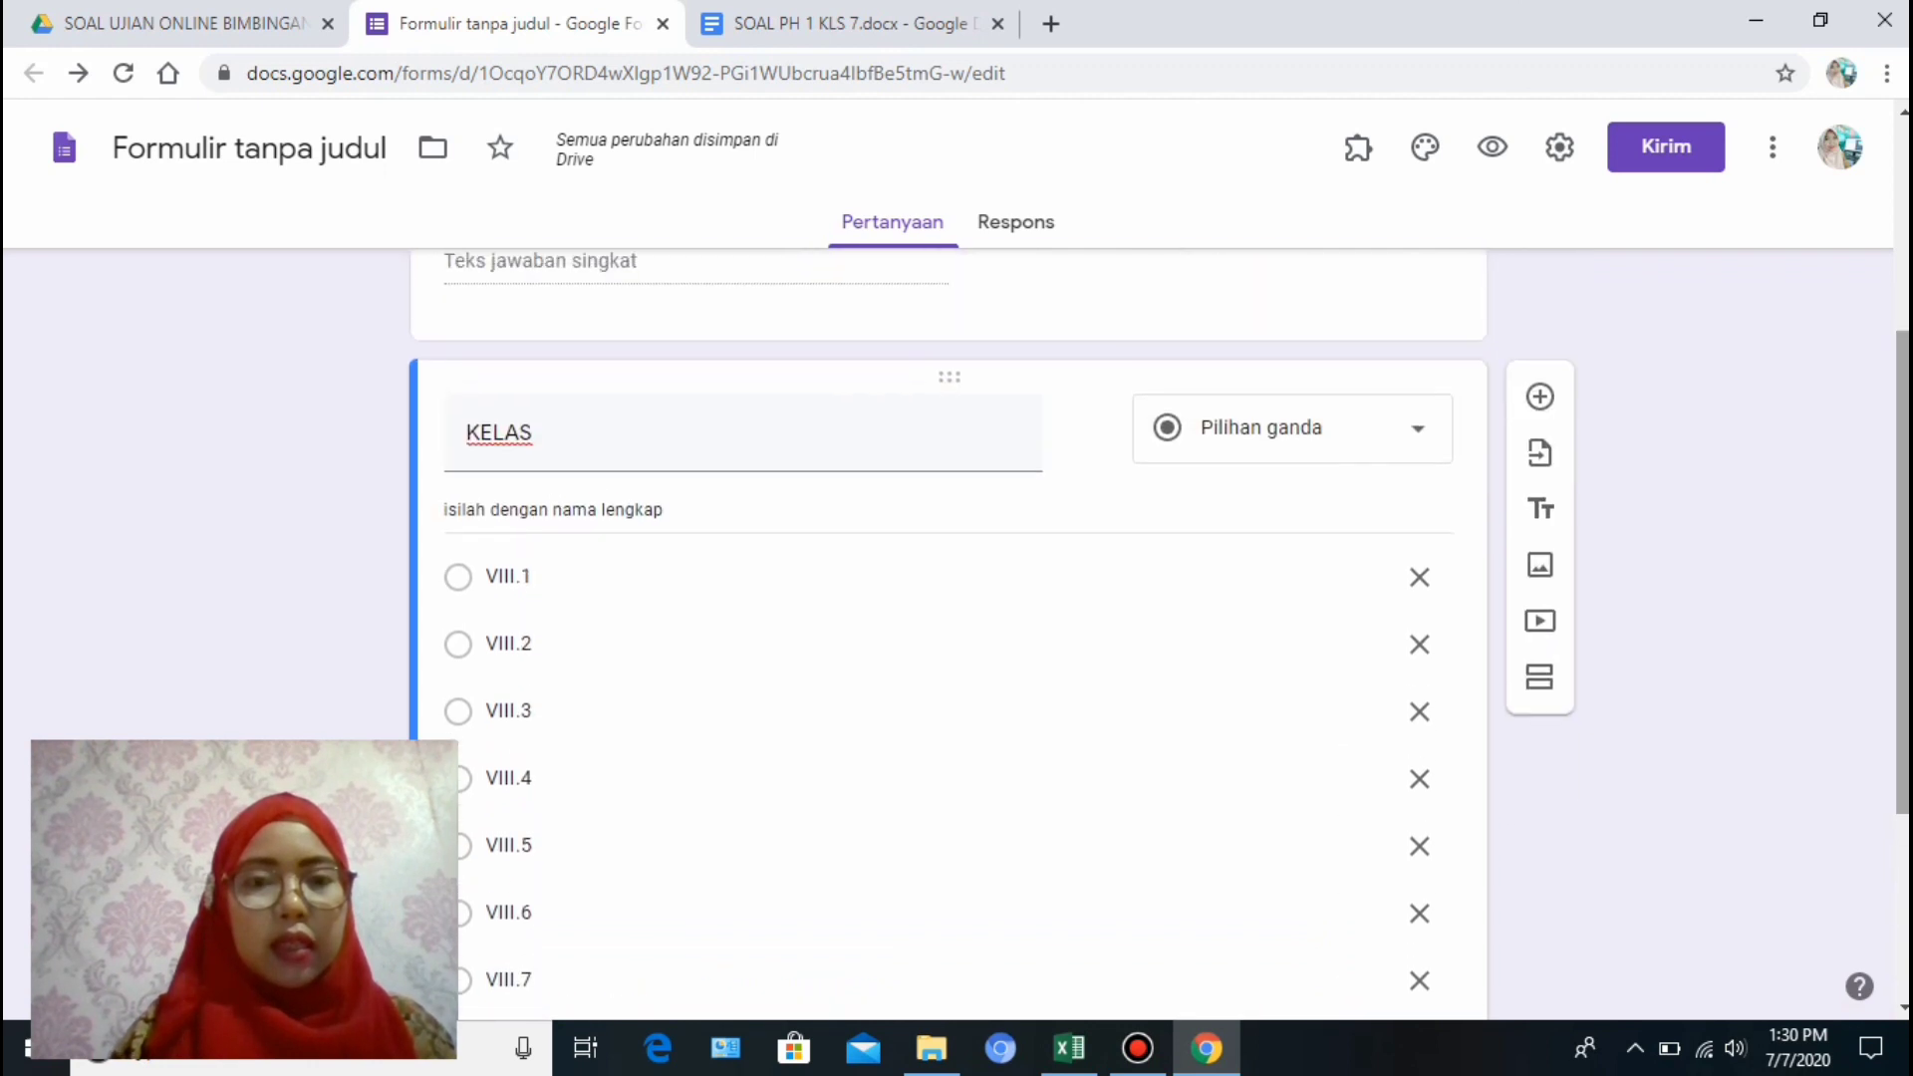
click(1415, 431)
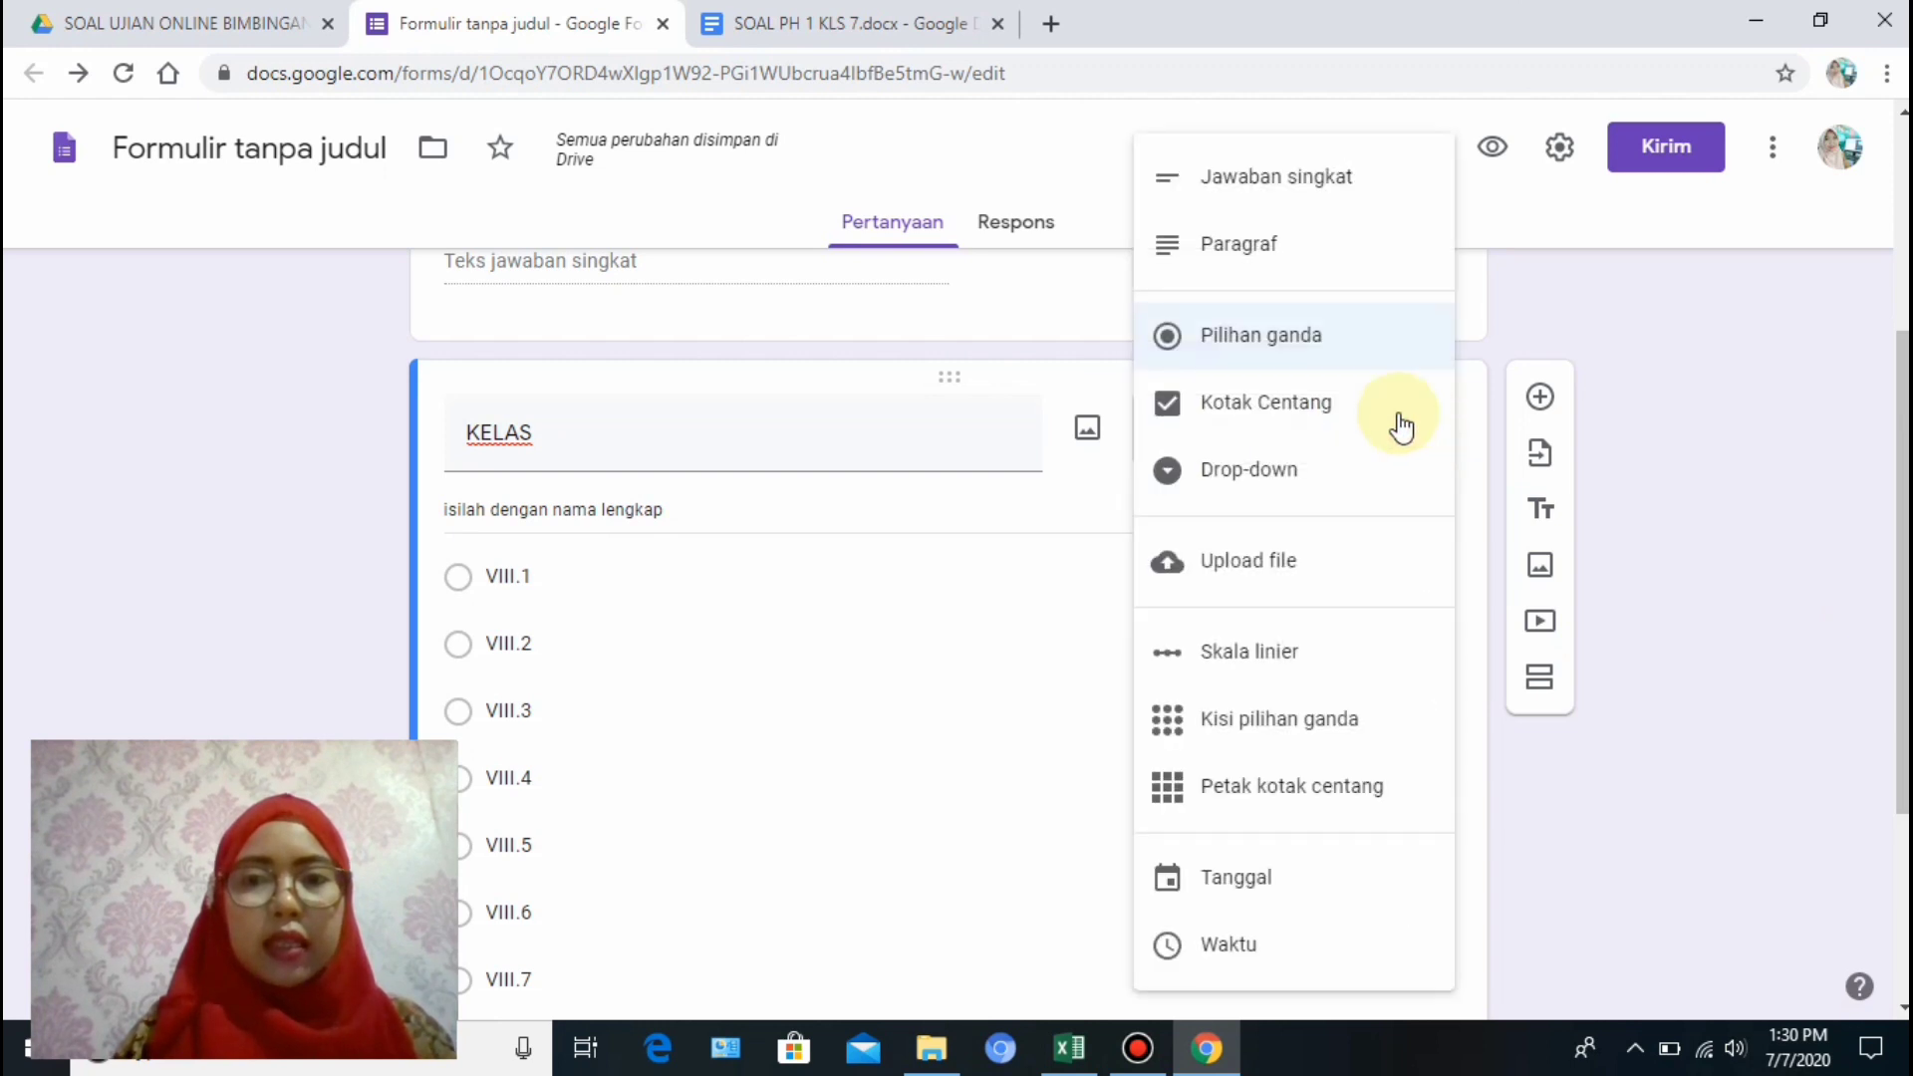
click(1277, 493)
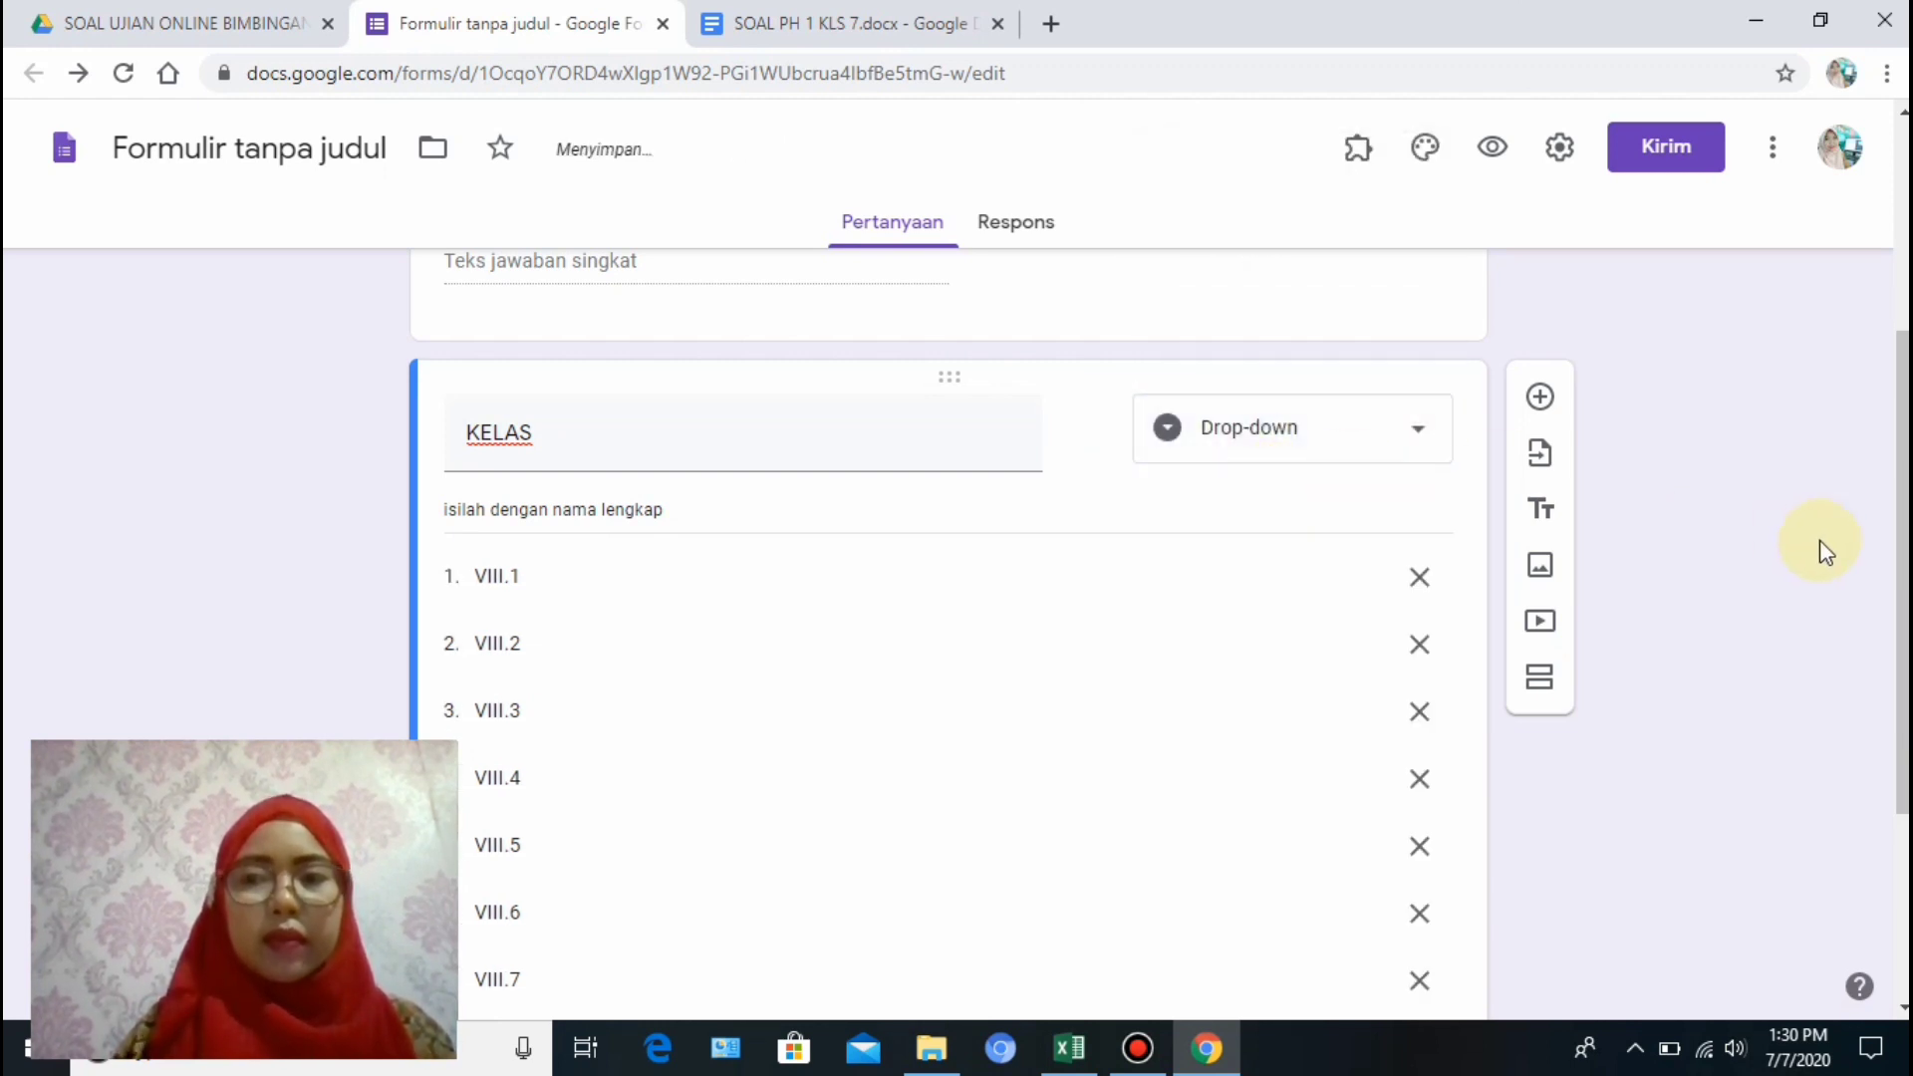
drag(1902, 564, 1893, 790)
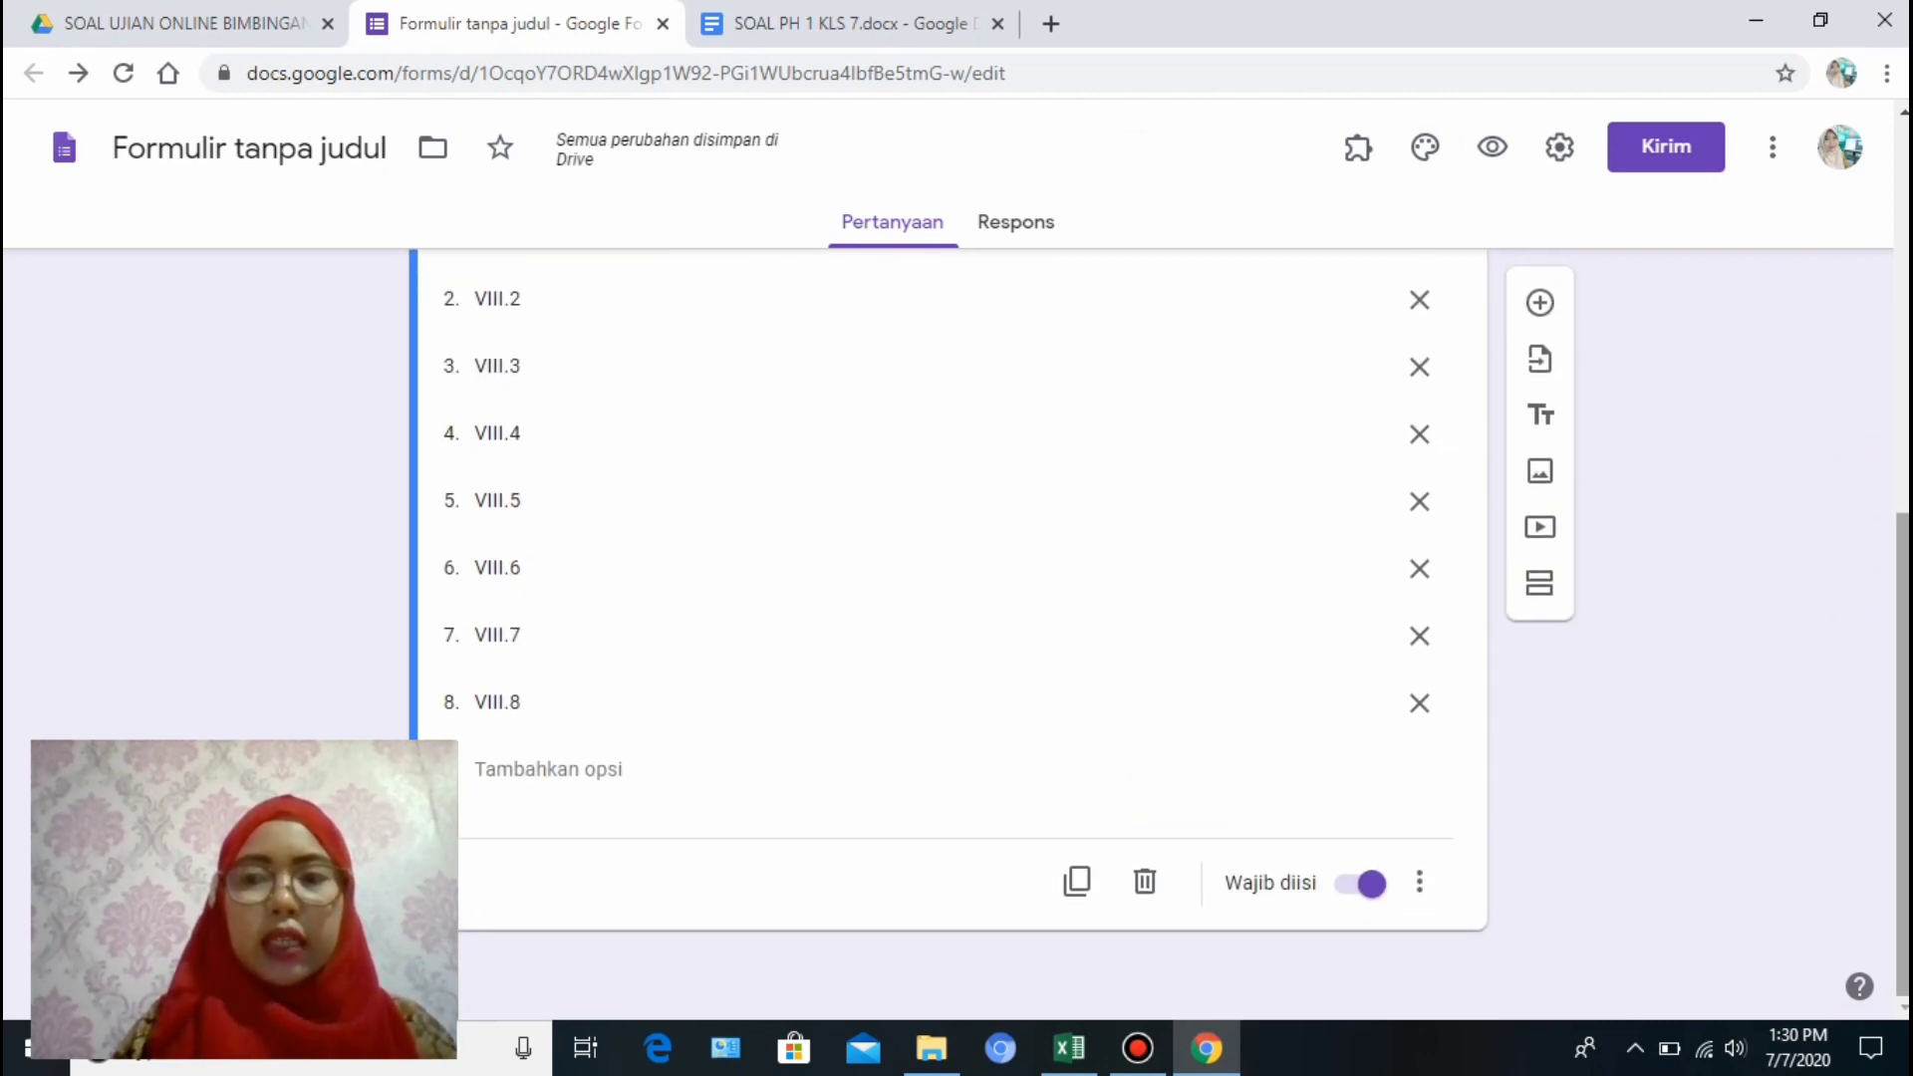
drag(1902, 697, 1903, 508)
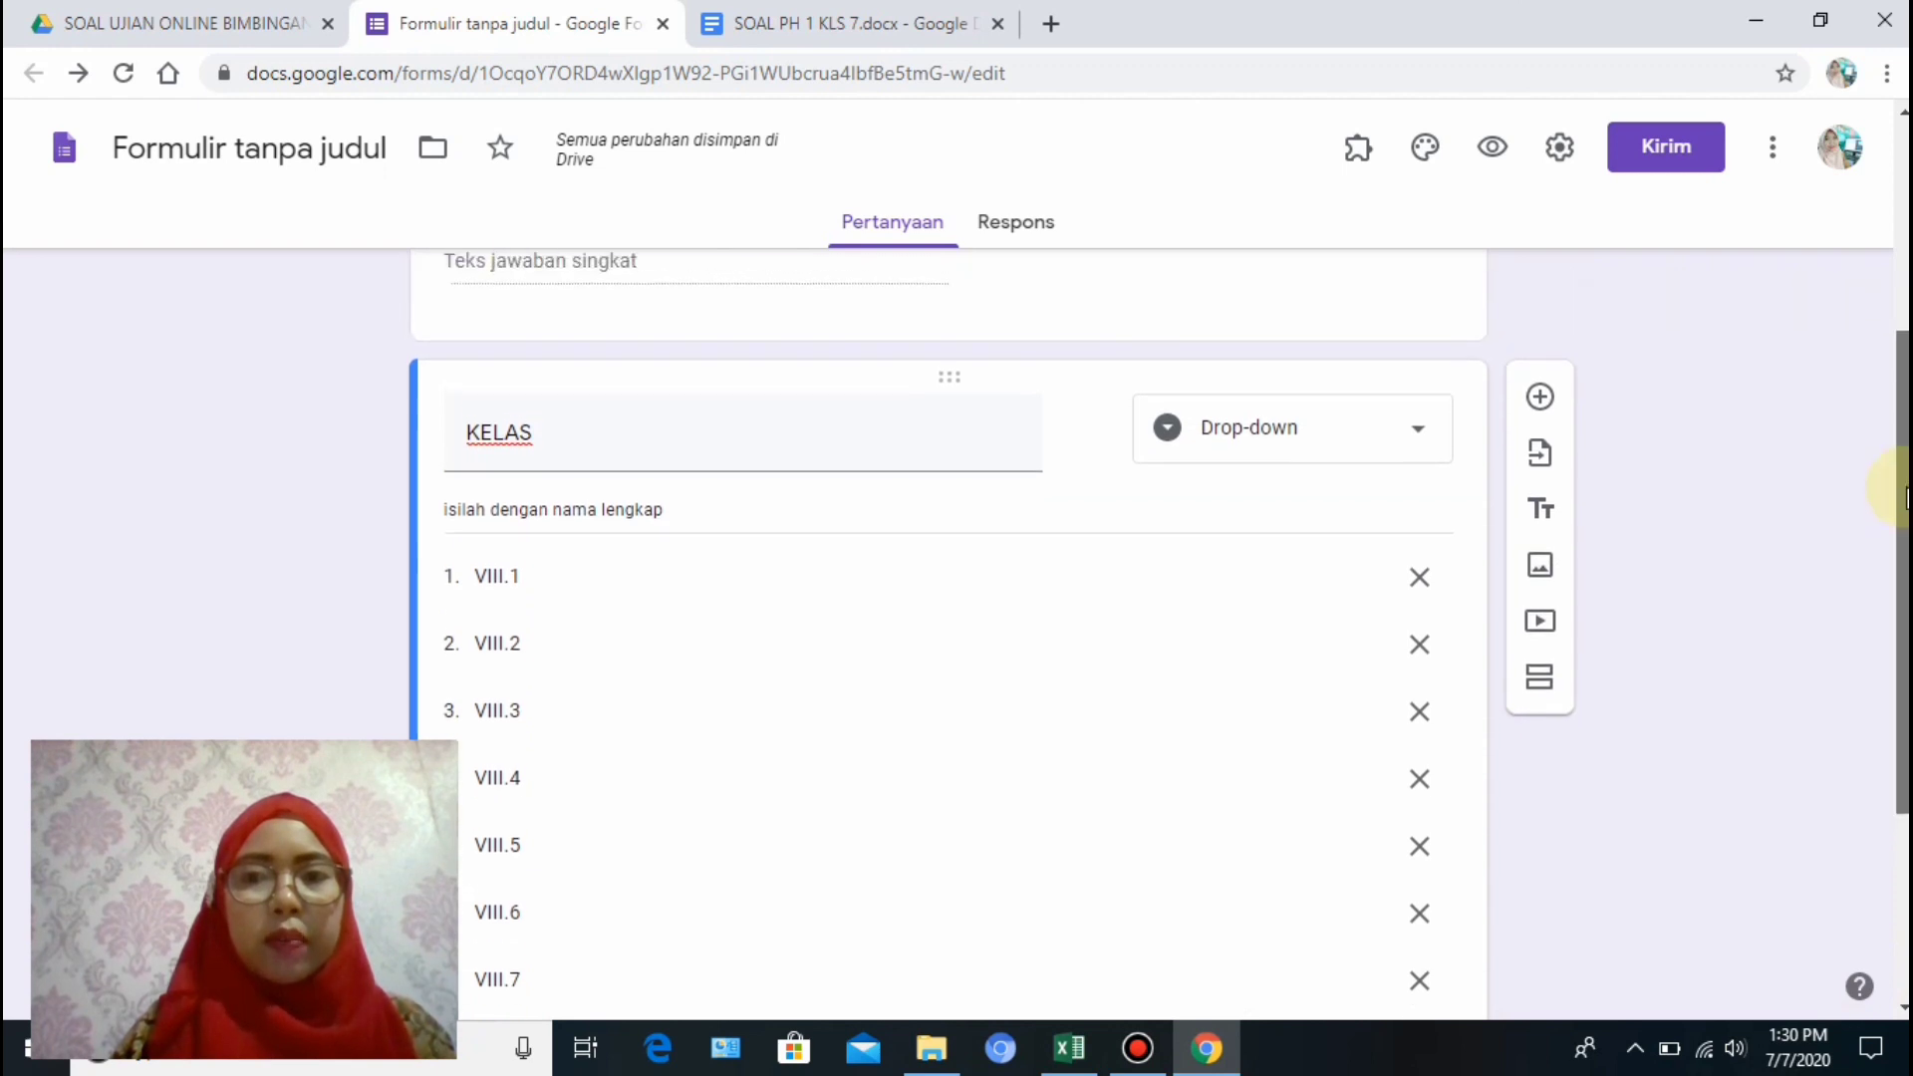
Add a question titled 'NO.ABSEN SISWA' below KELAS and make it required.
click(1541, 399)
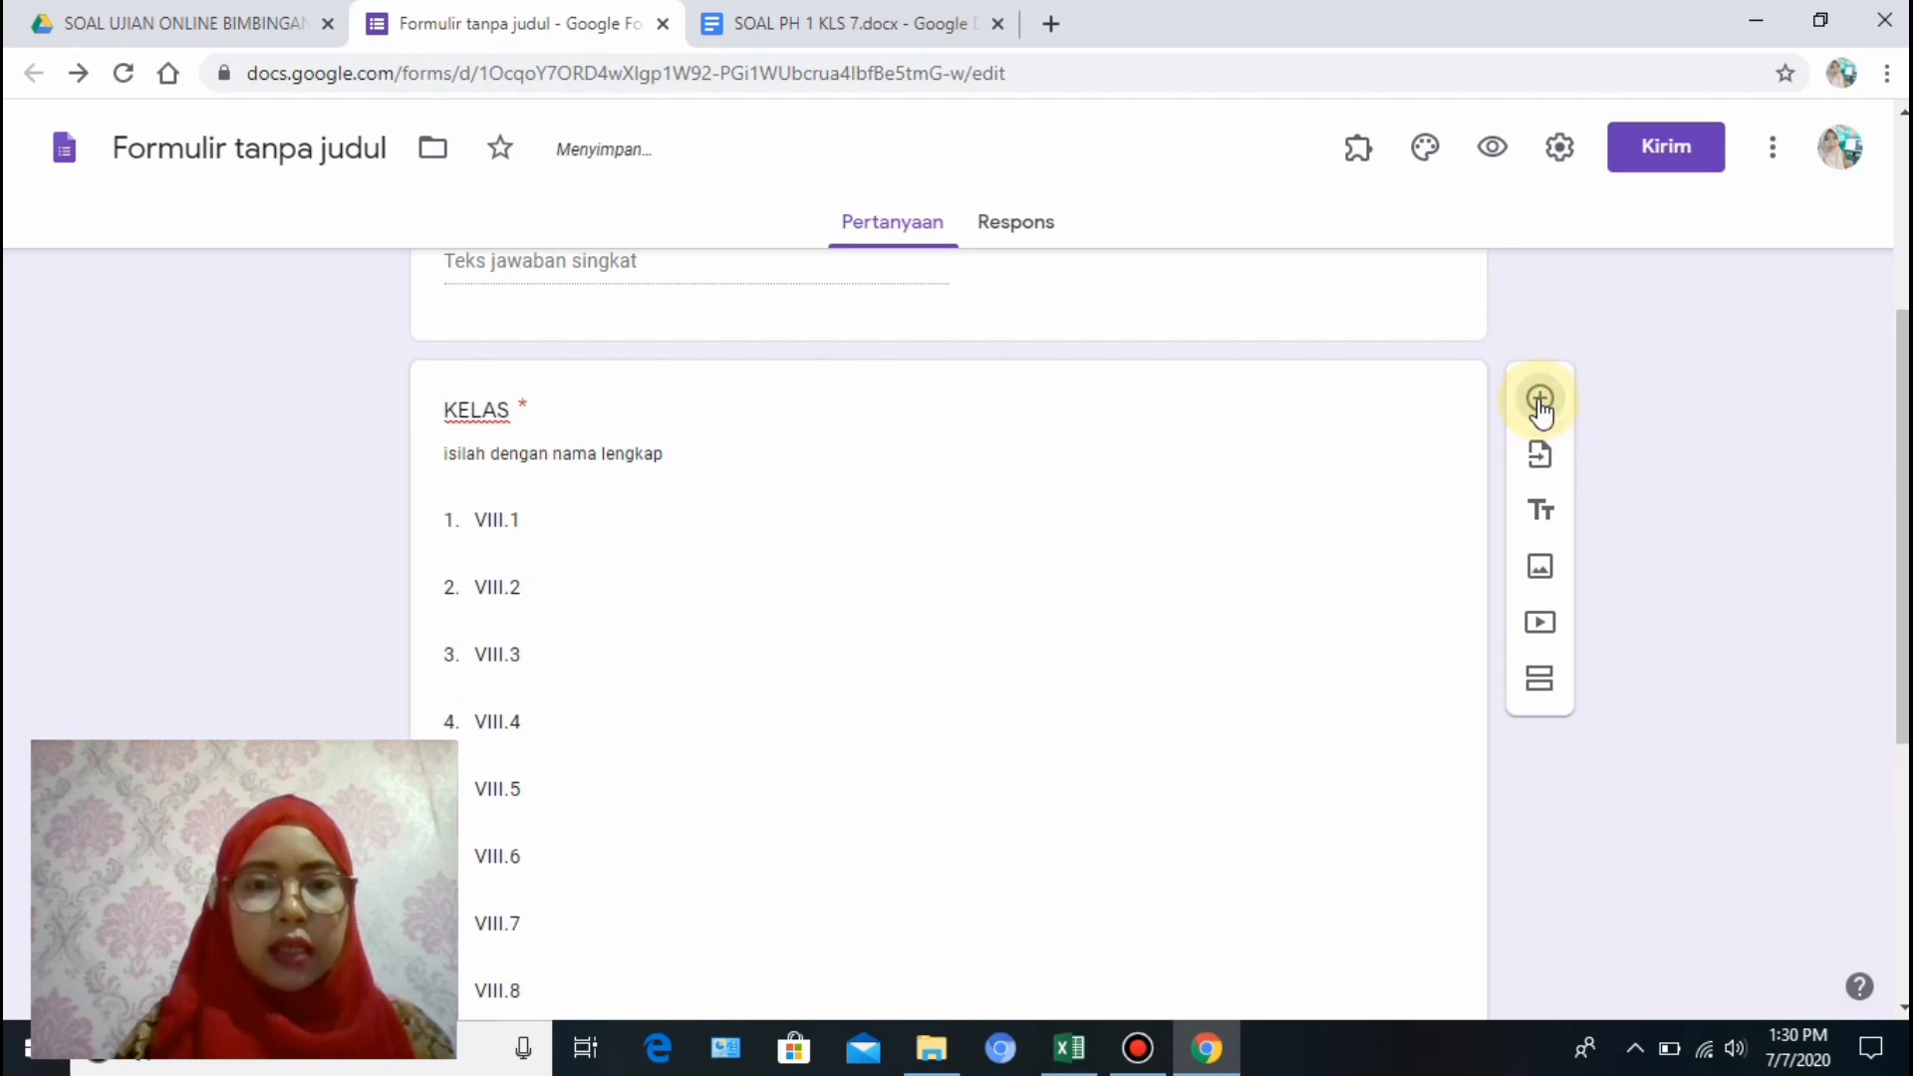
drag(1901, 593, 1901, 795)
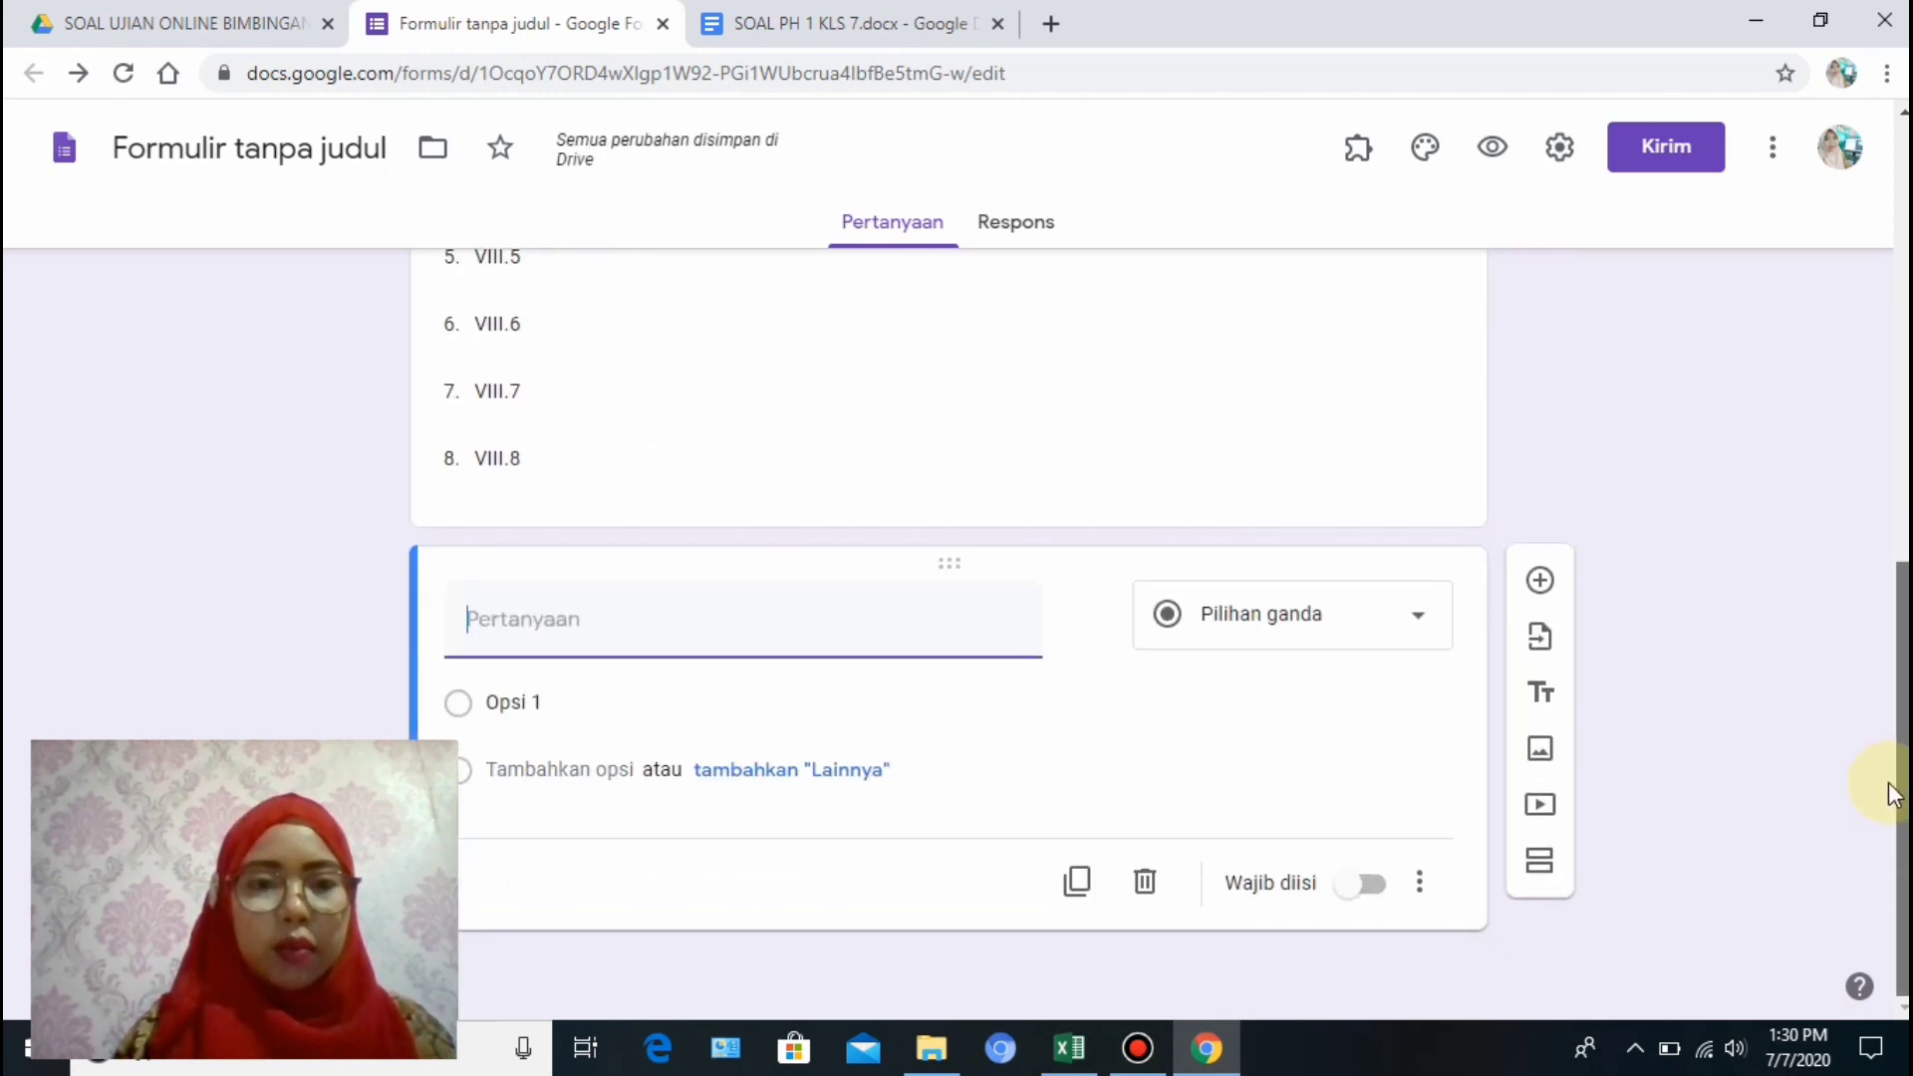
text(N)
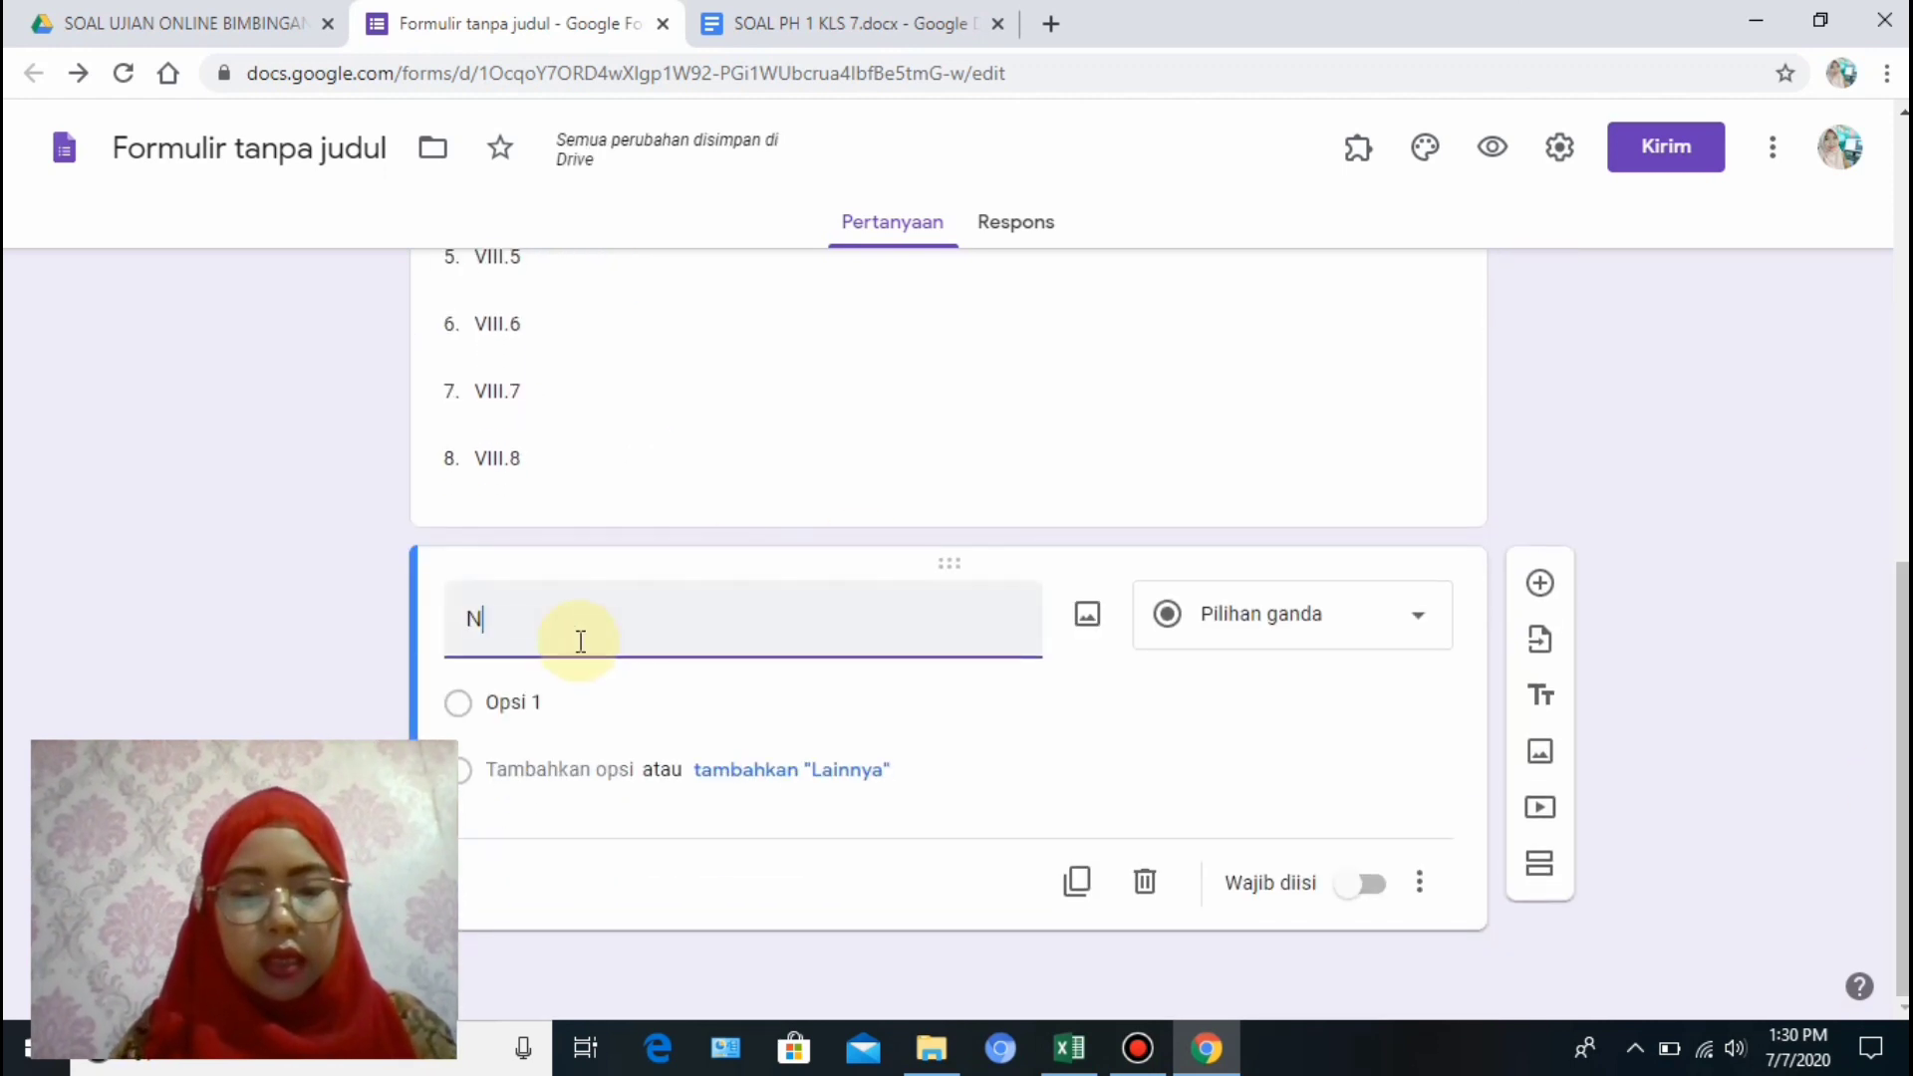
text(O.ABSE)
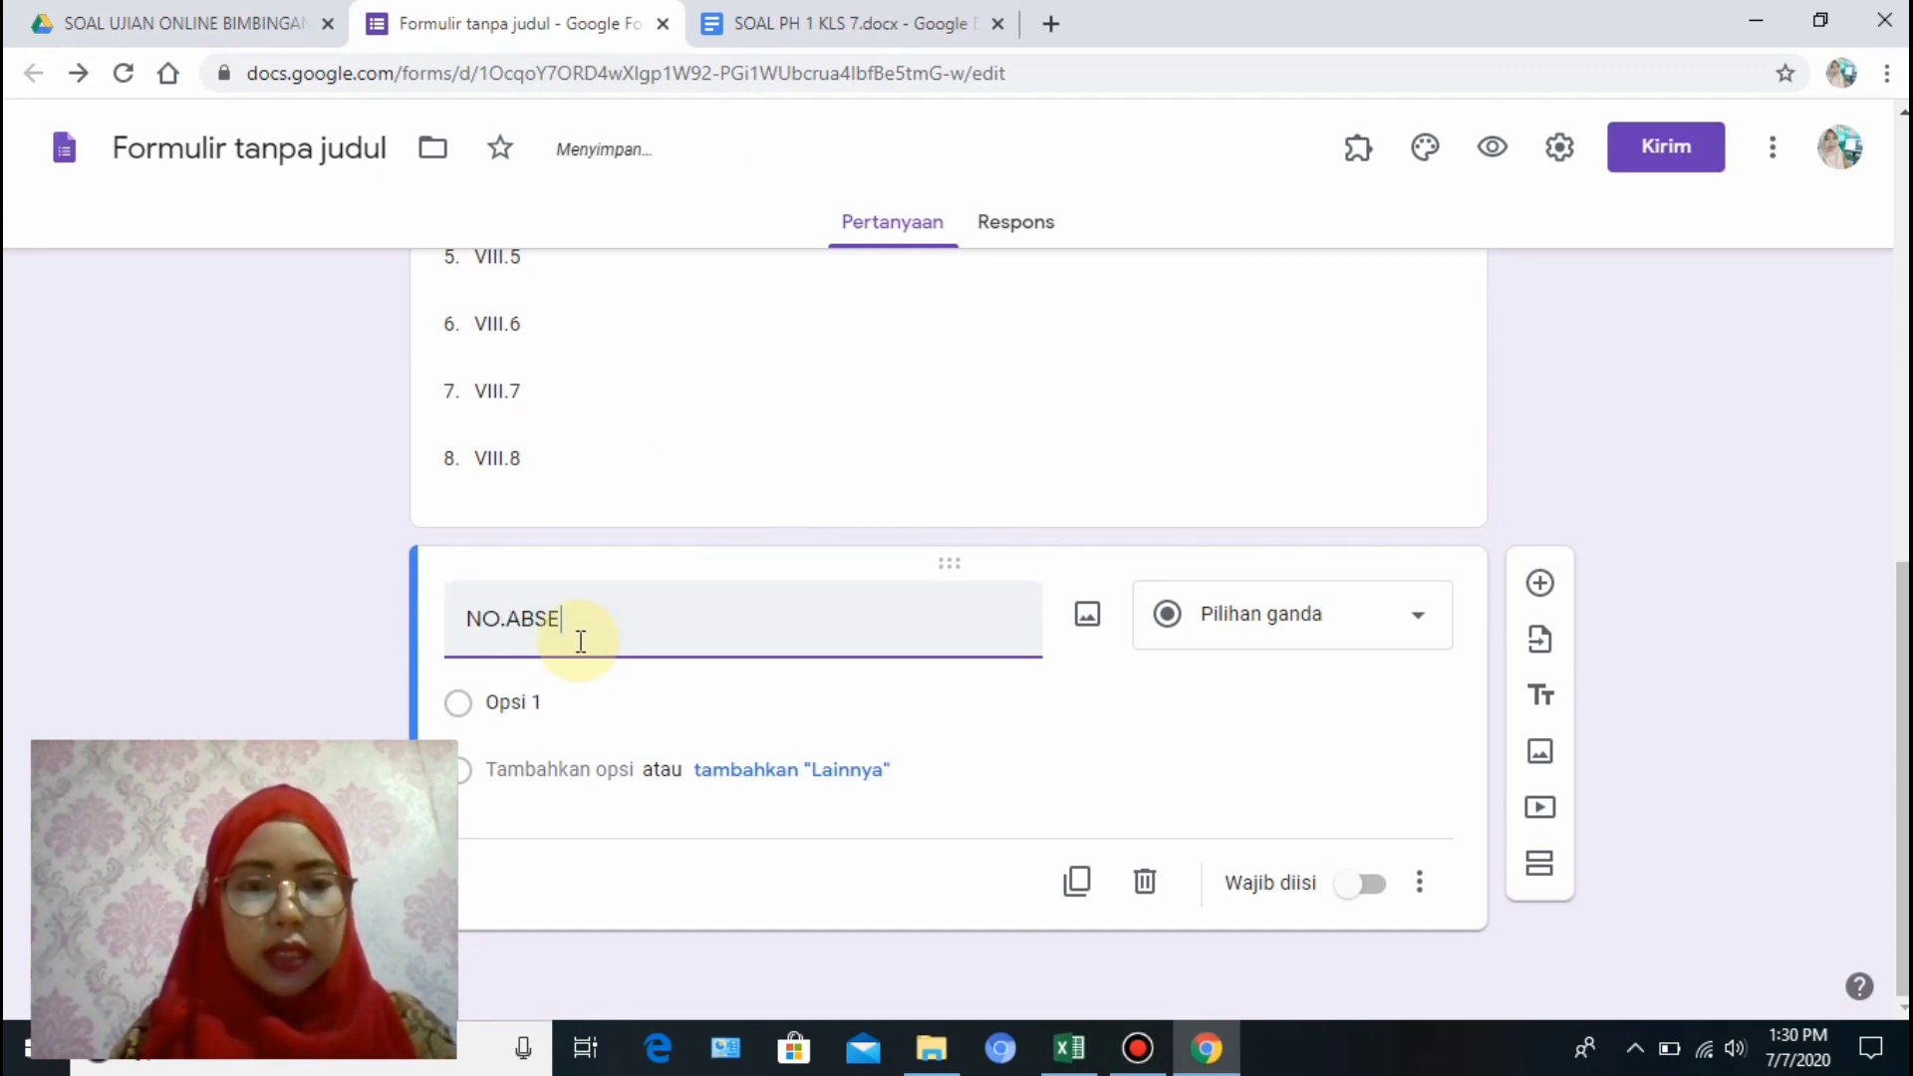
text(N SIS)
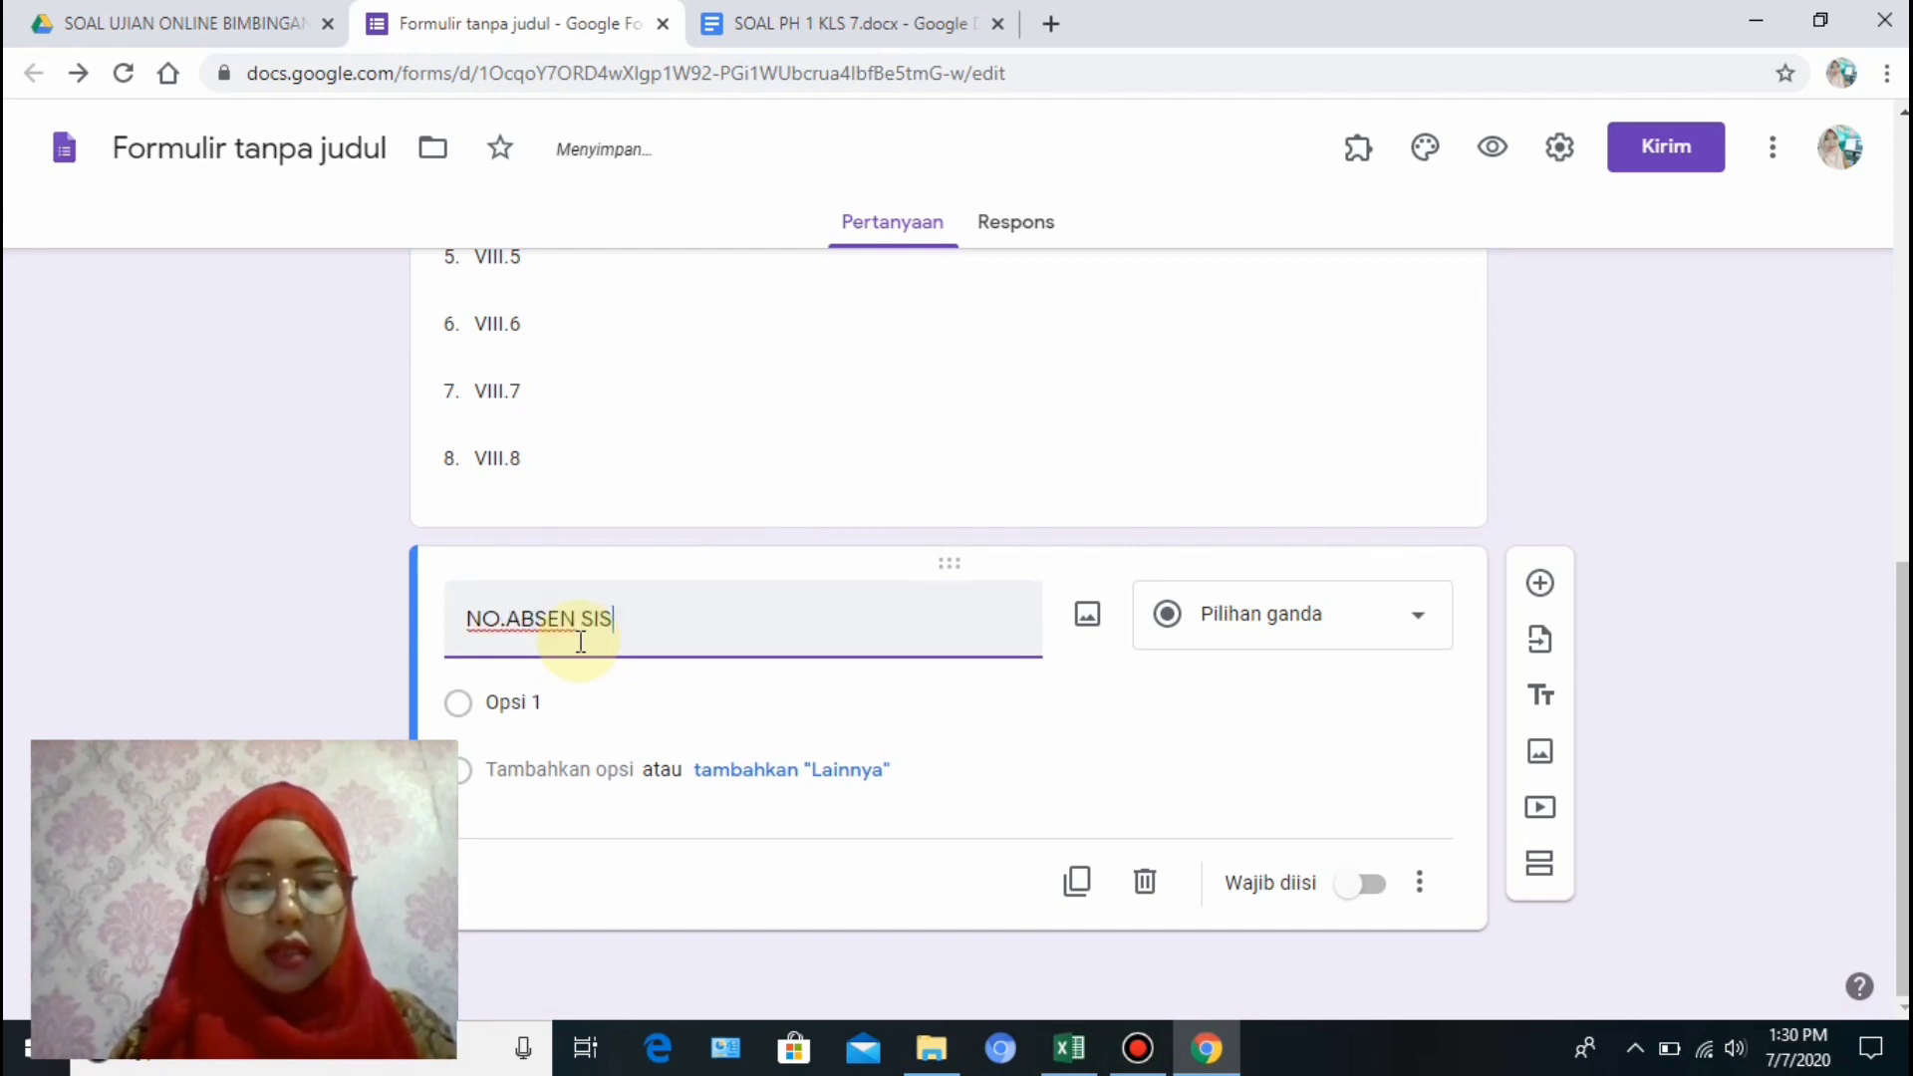
text(WA)
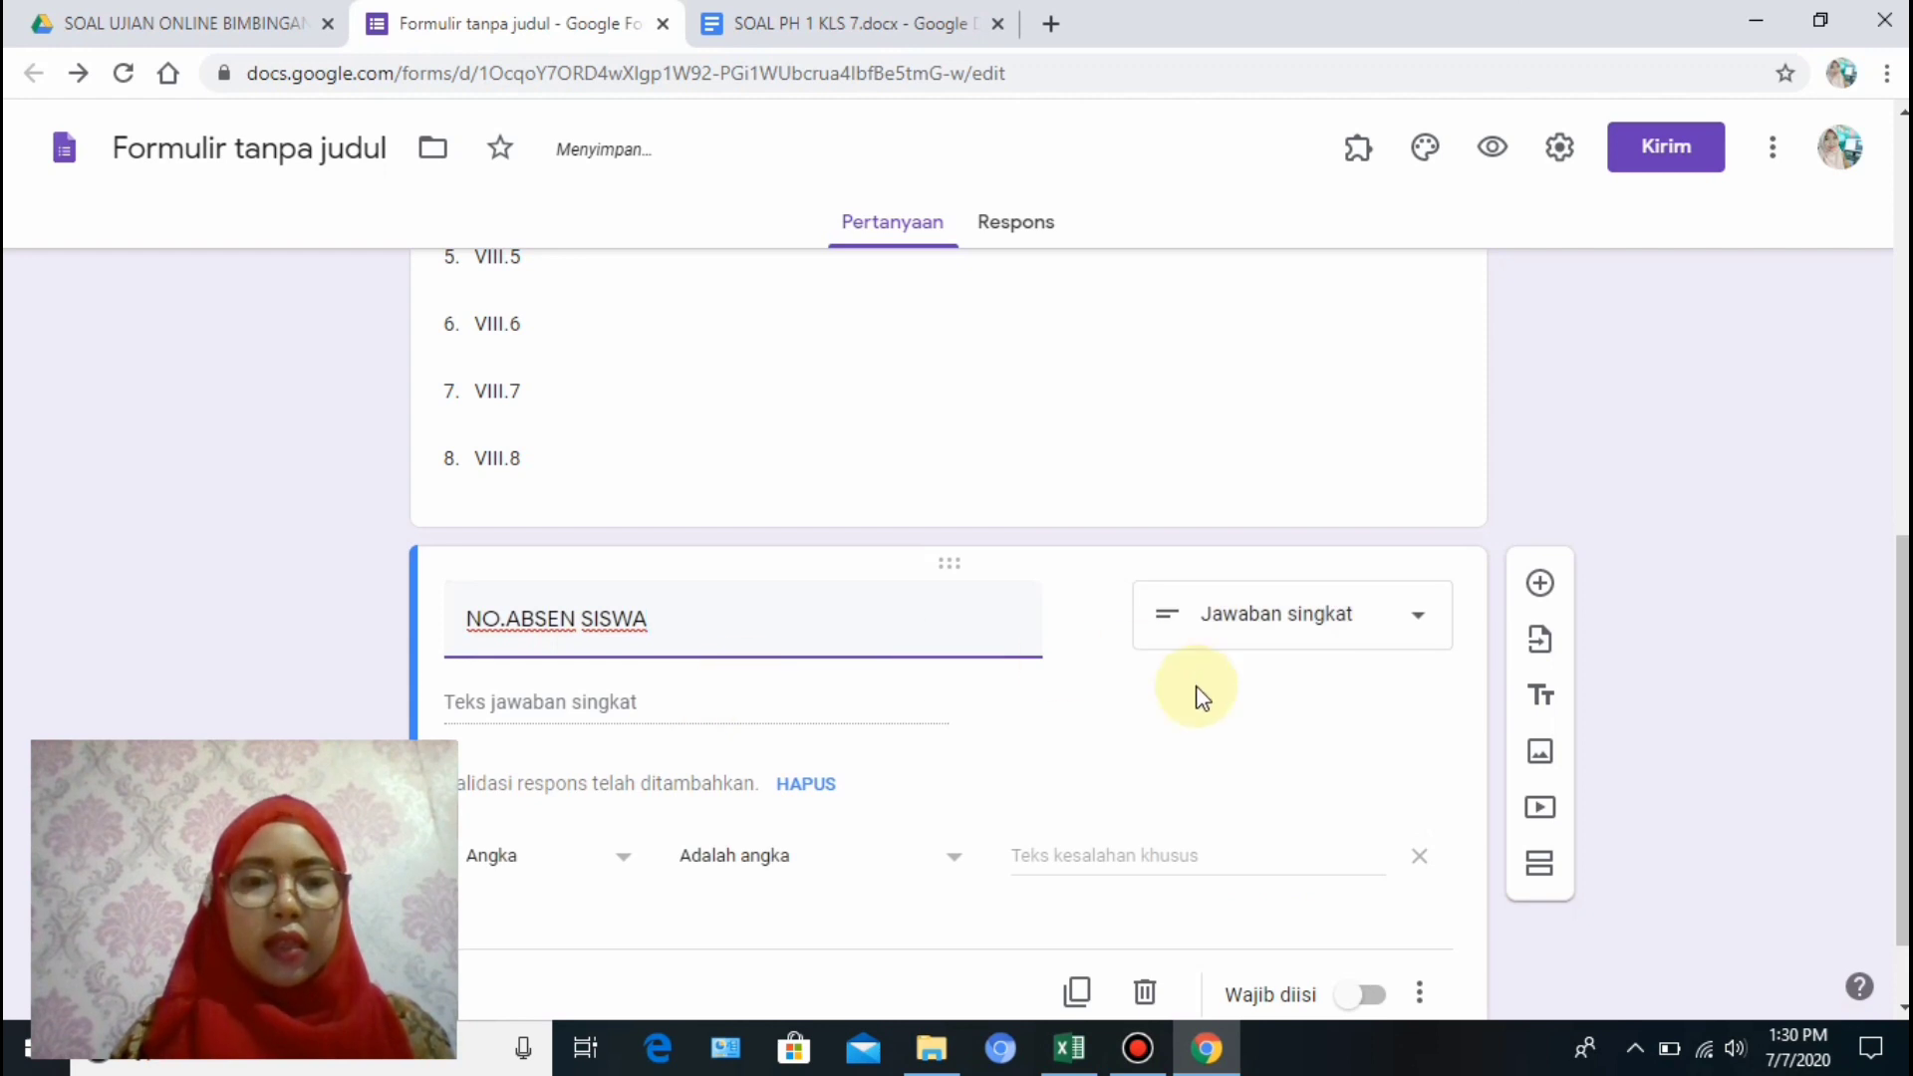
drag(1902, 681, 1902, 739)
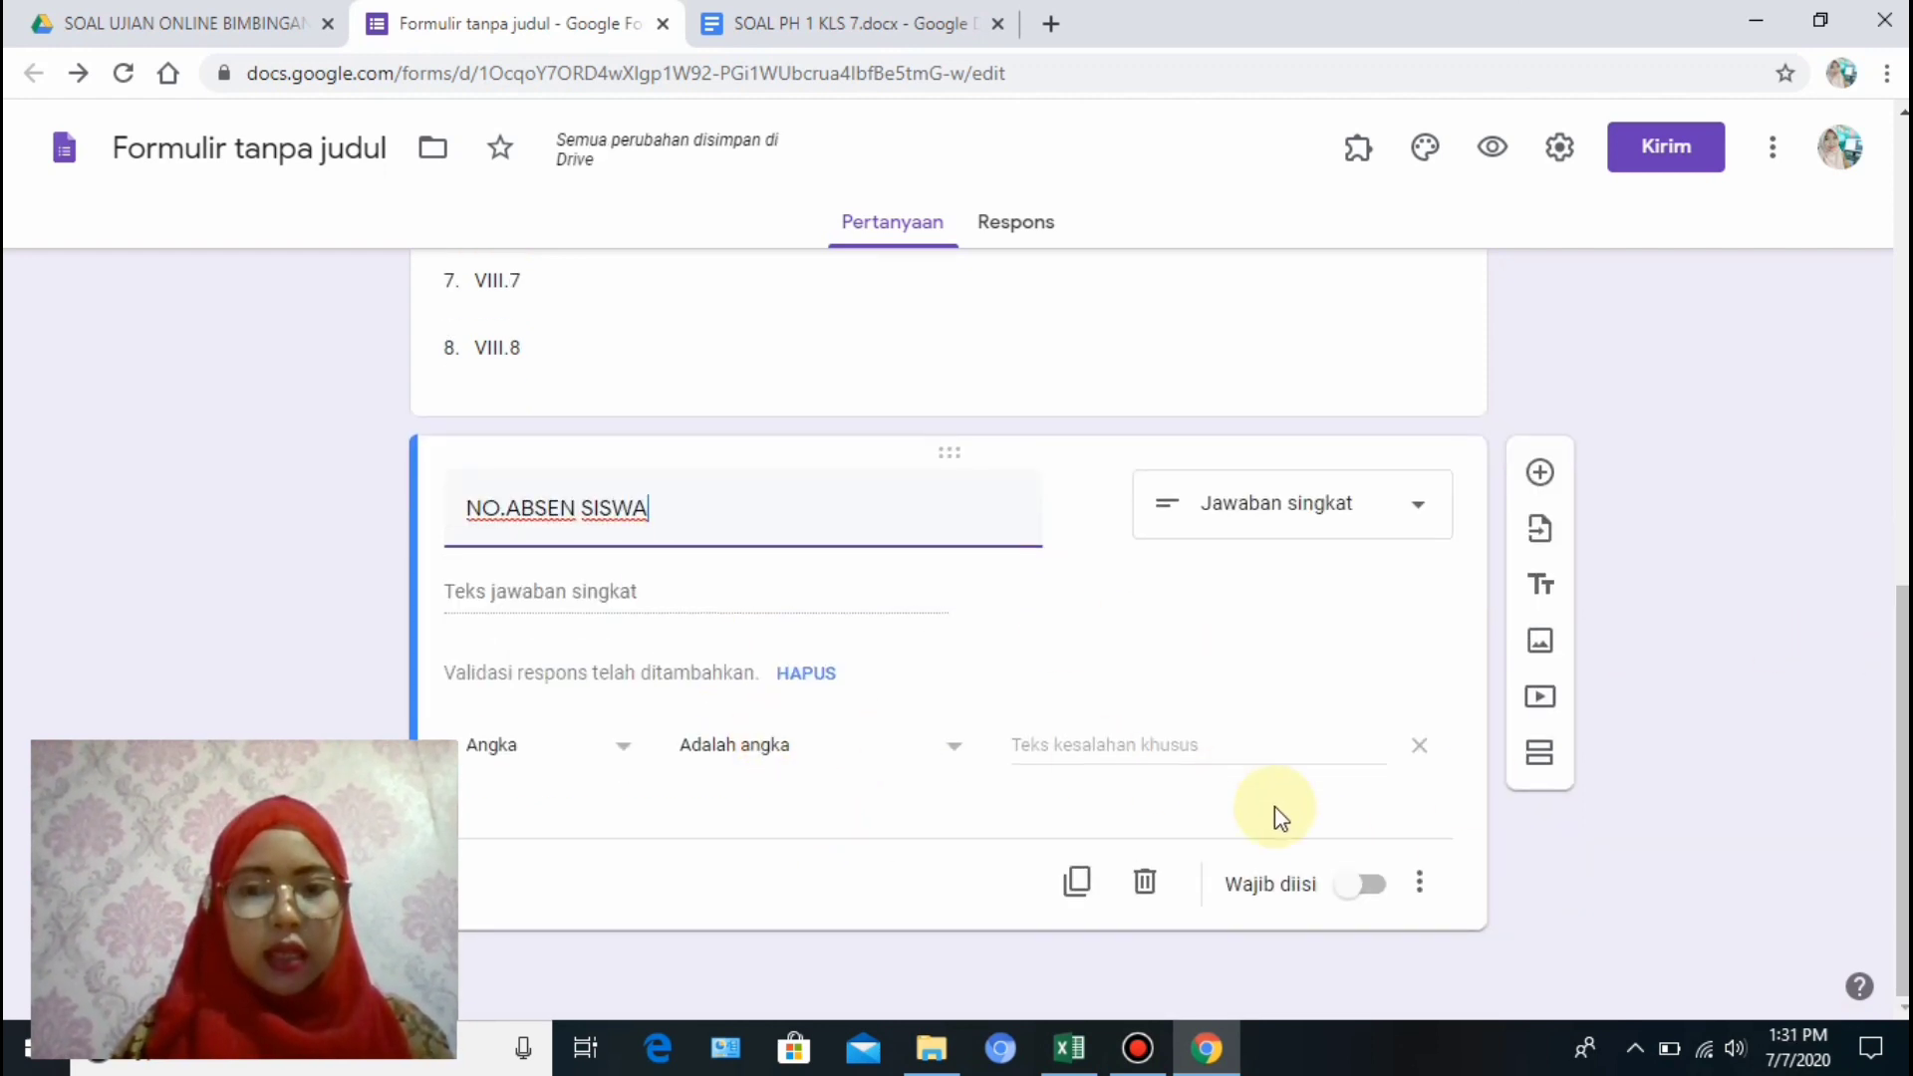
click(1373, 887)
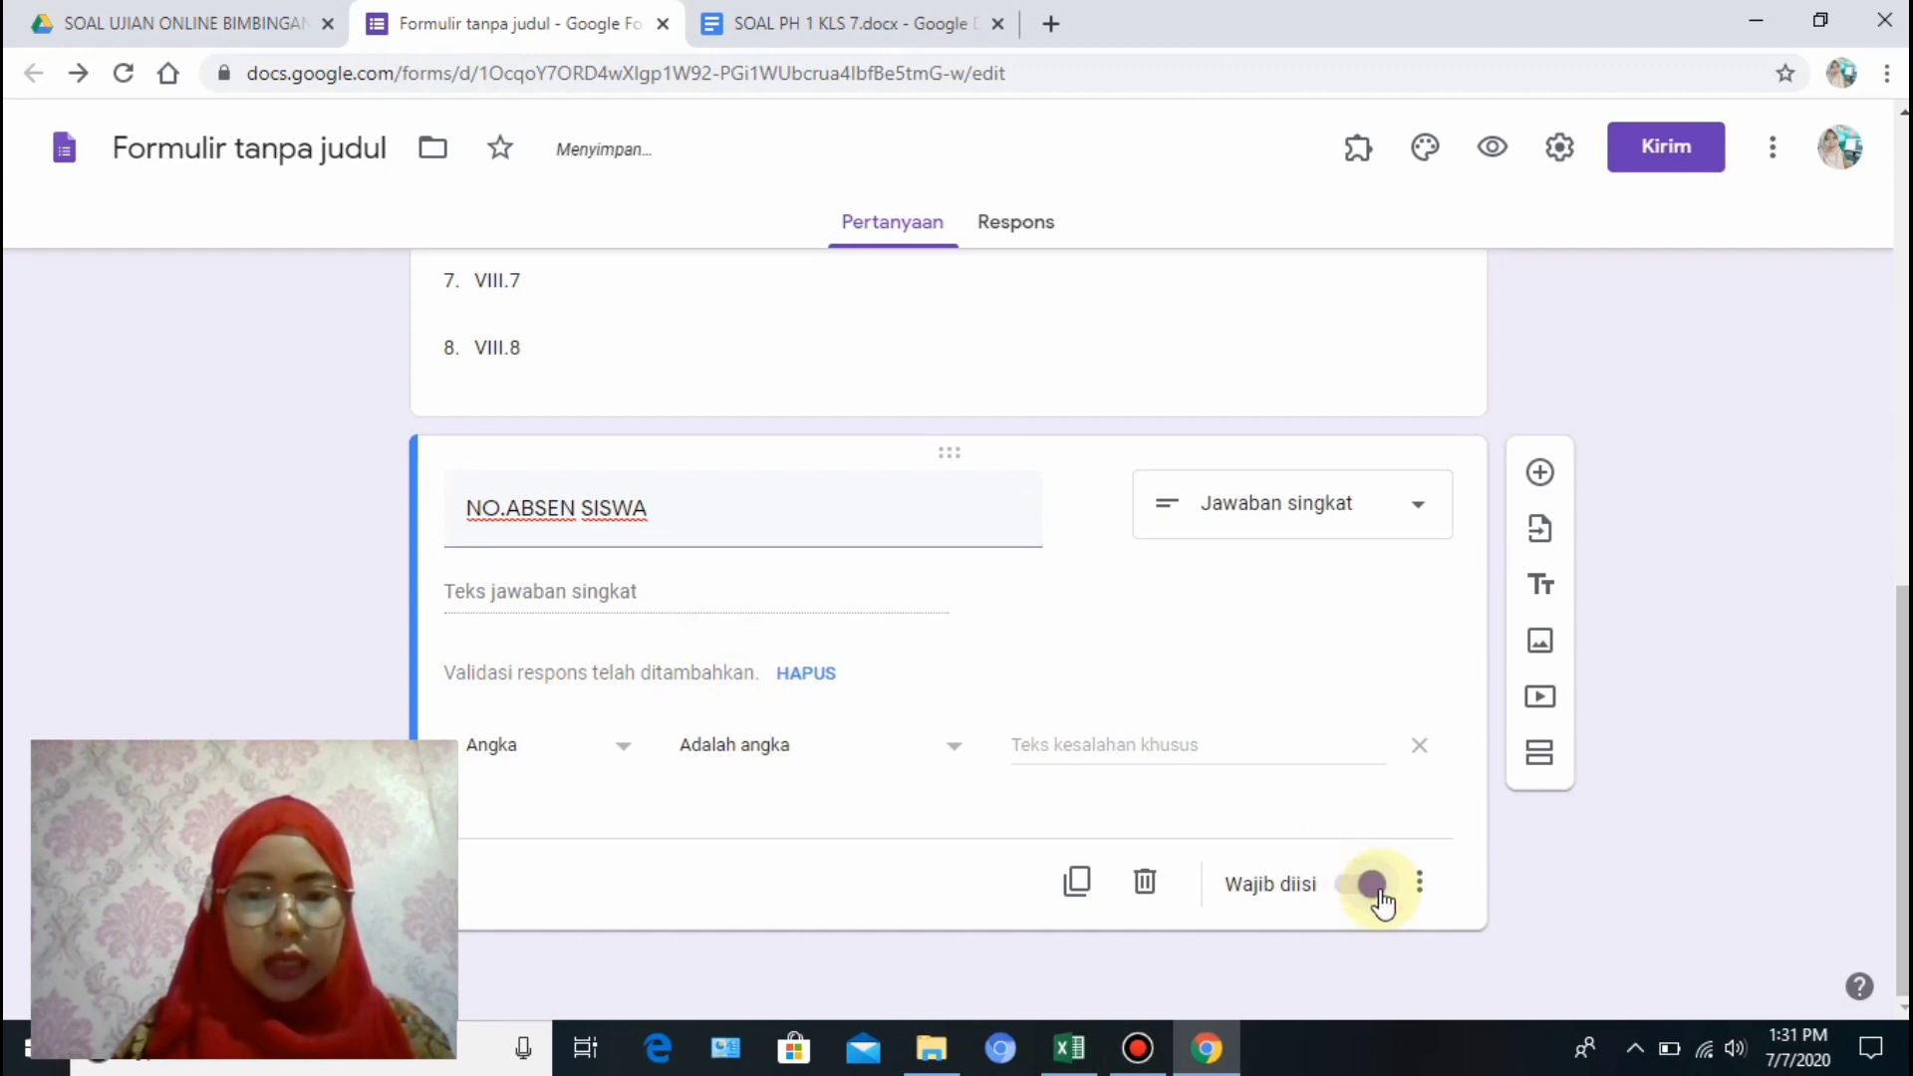
drag(1904, 797, 1904, 707)
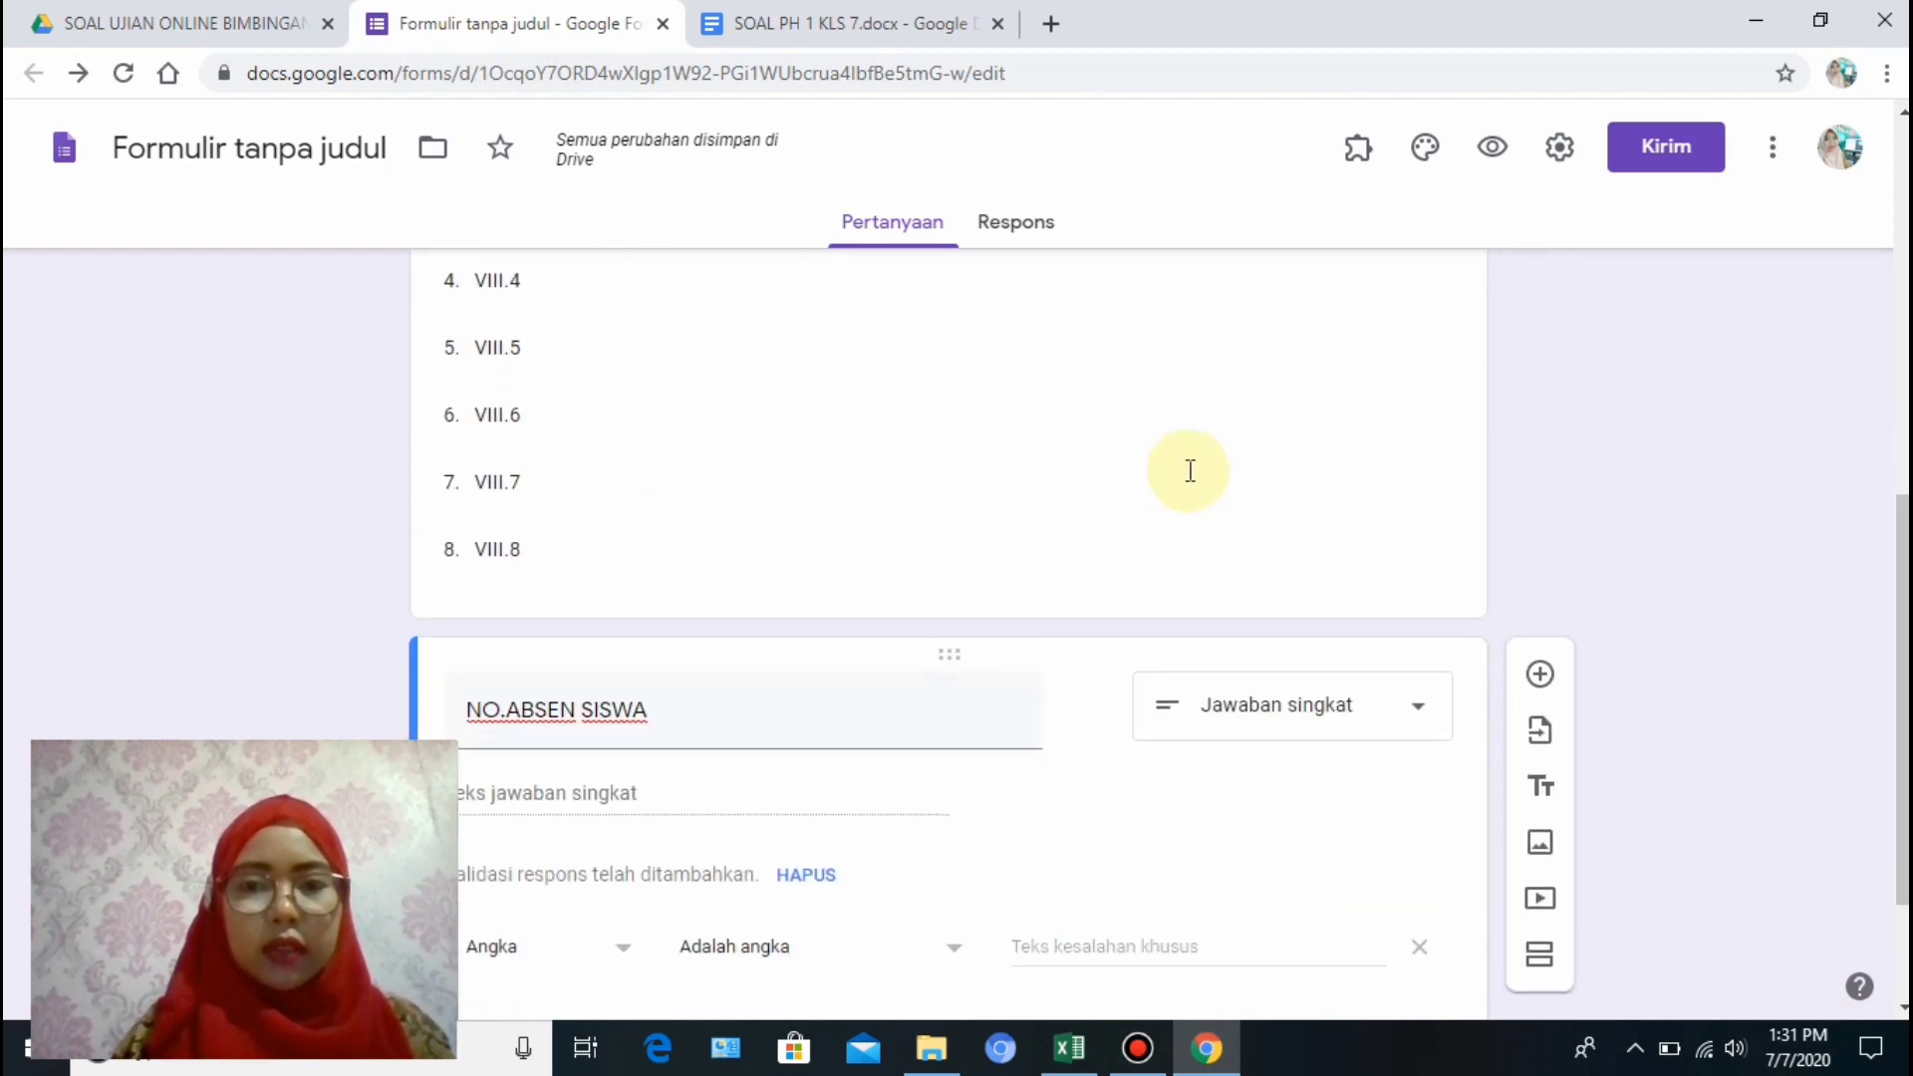
Insert a section after KELAS titled 'jawablah pertanyaan berikut ini dengan benar'.
click(1206, 546)
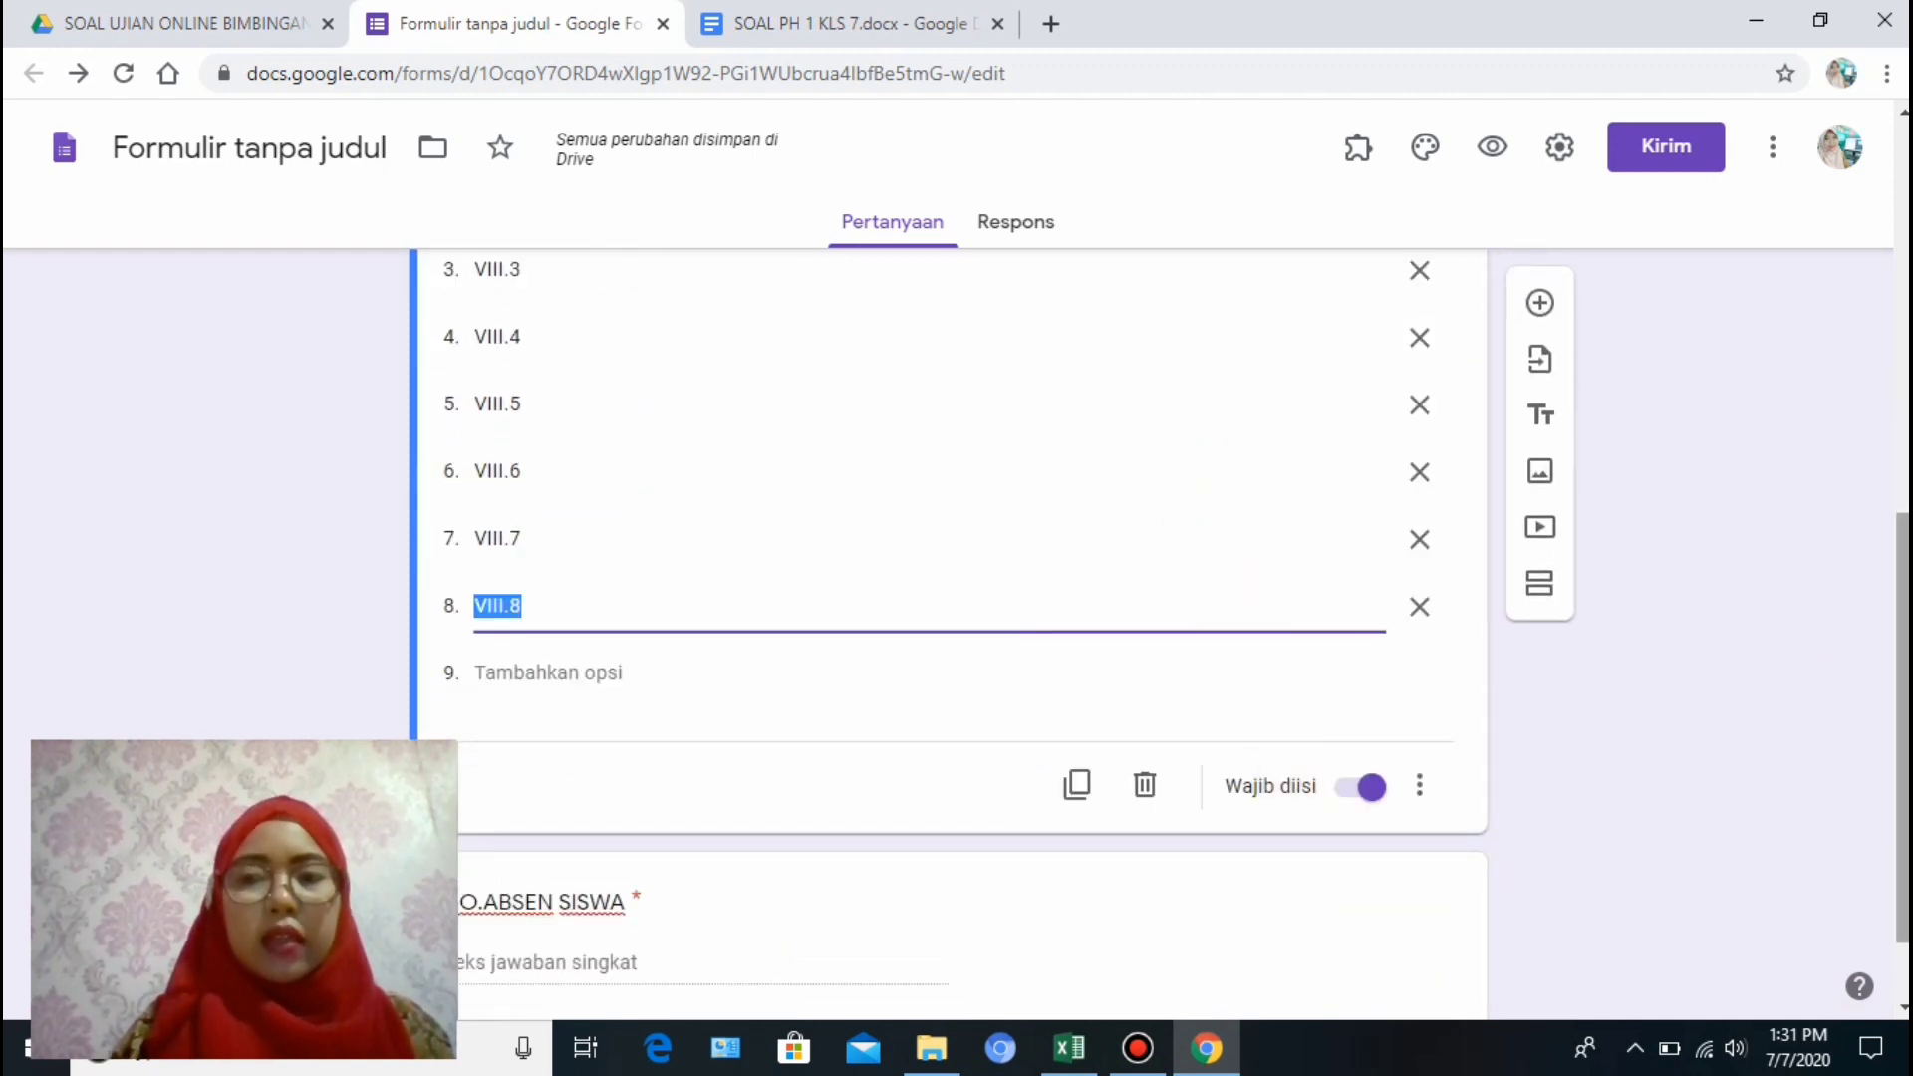
drag(1906, 654, 1906, 650)
drag(1904, 519, 1884, 318)
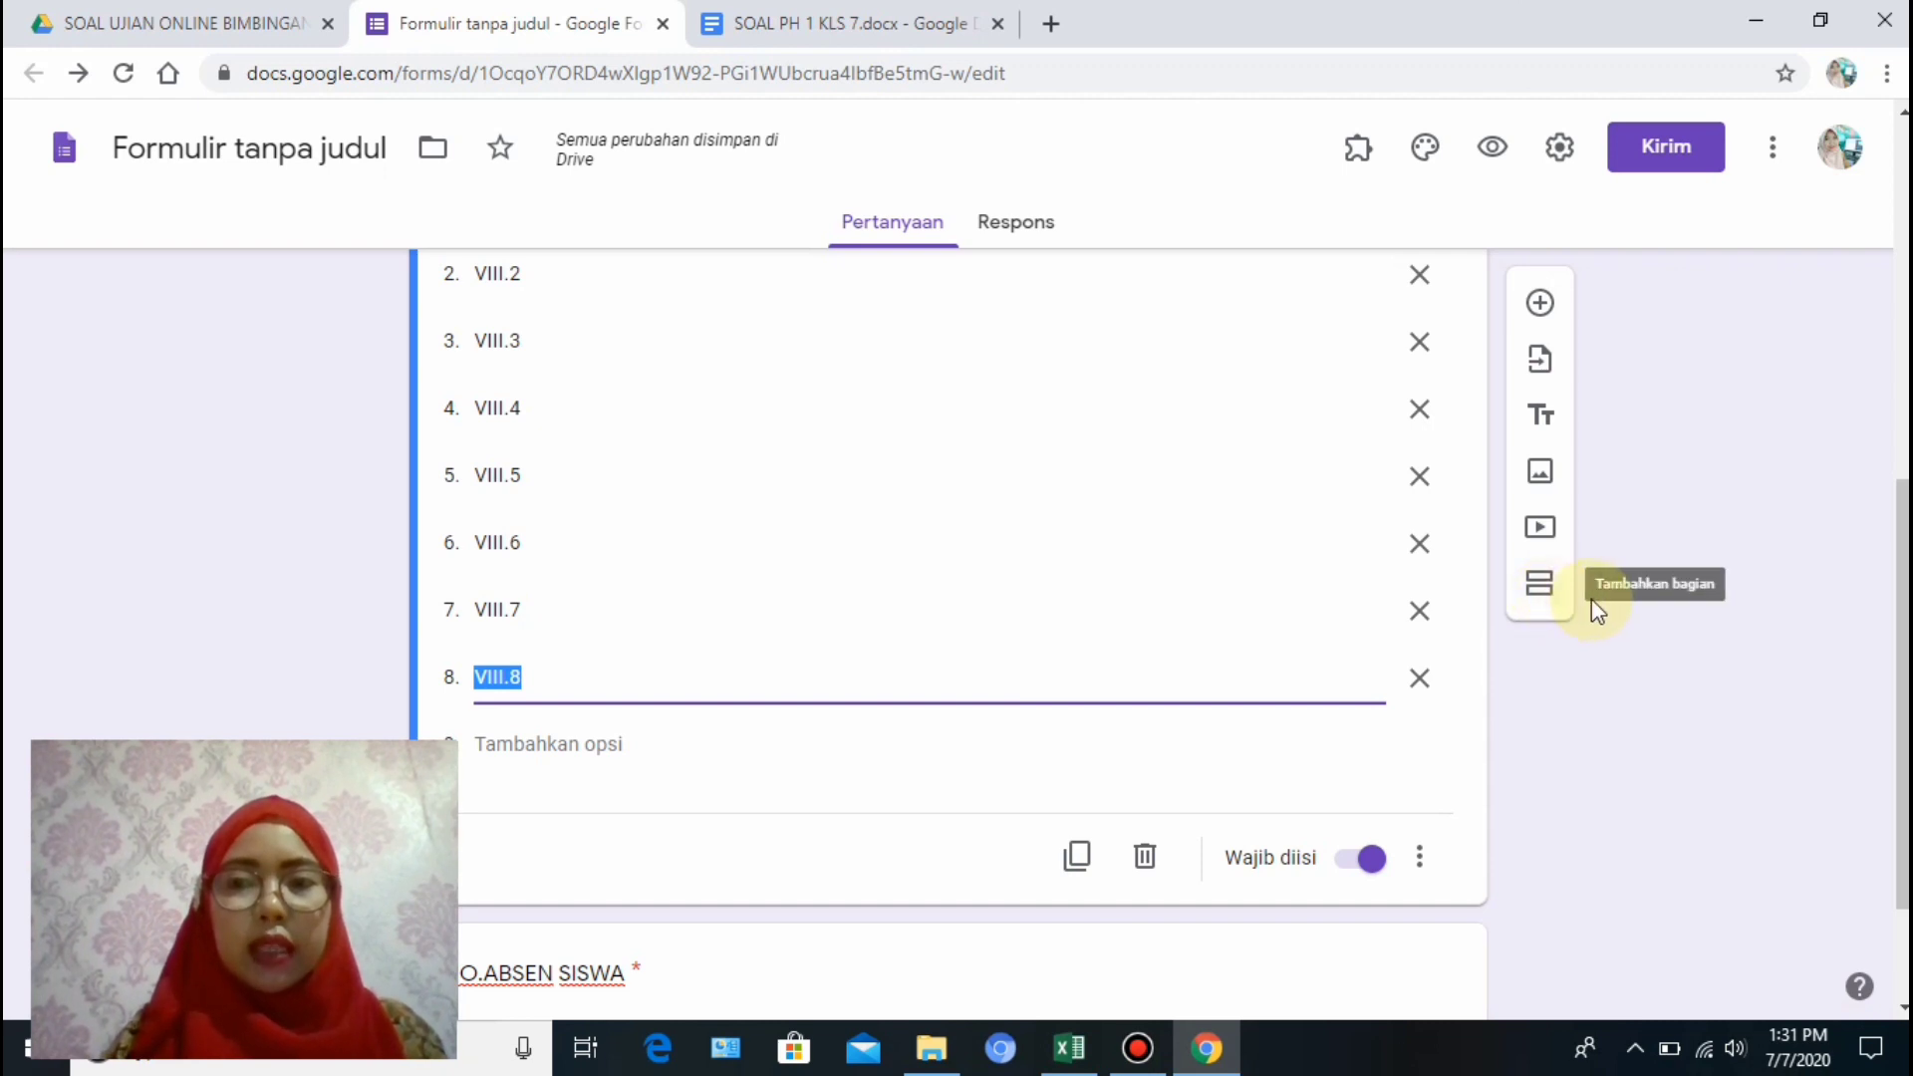
click(1540, 588)
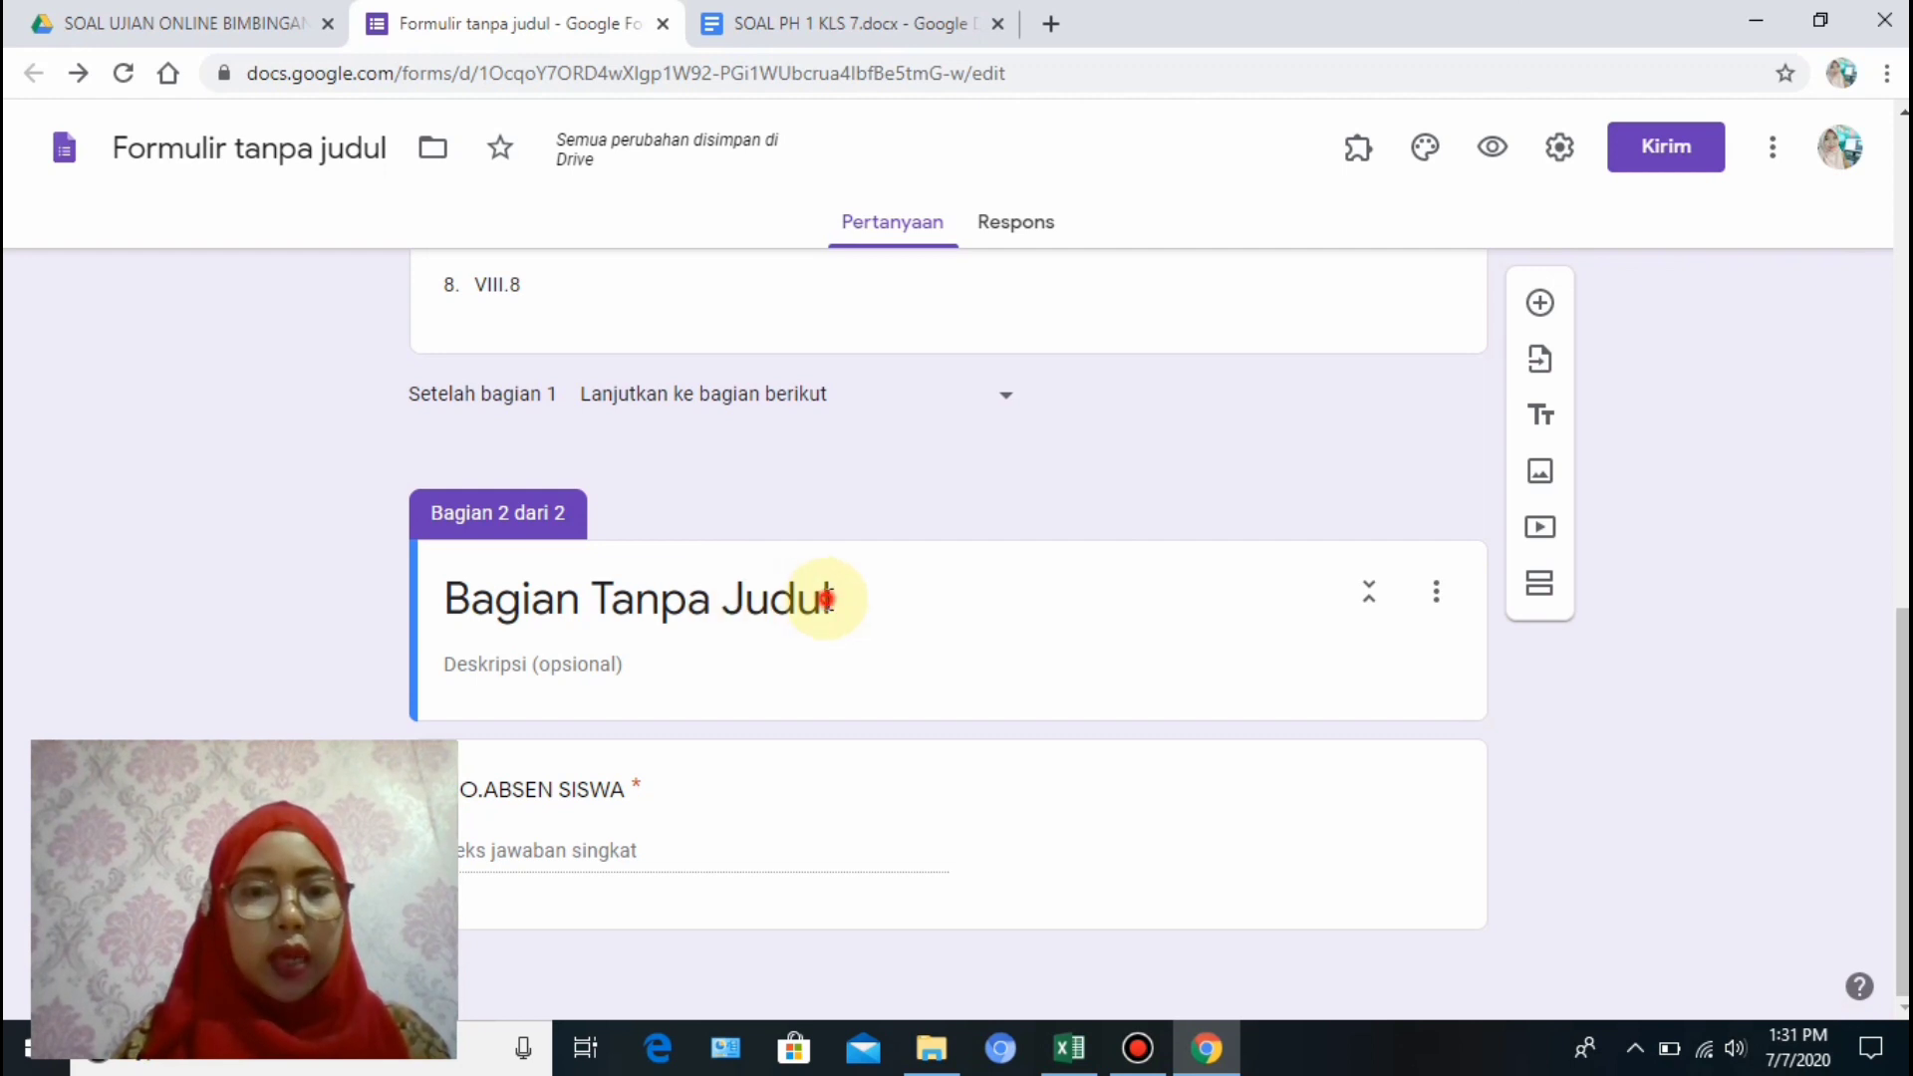
click(827, 598)
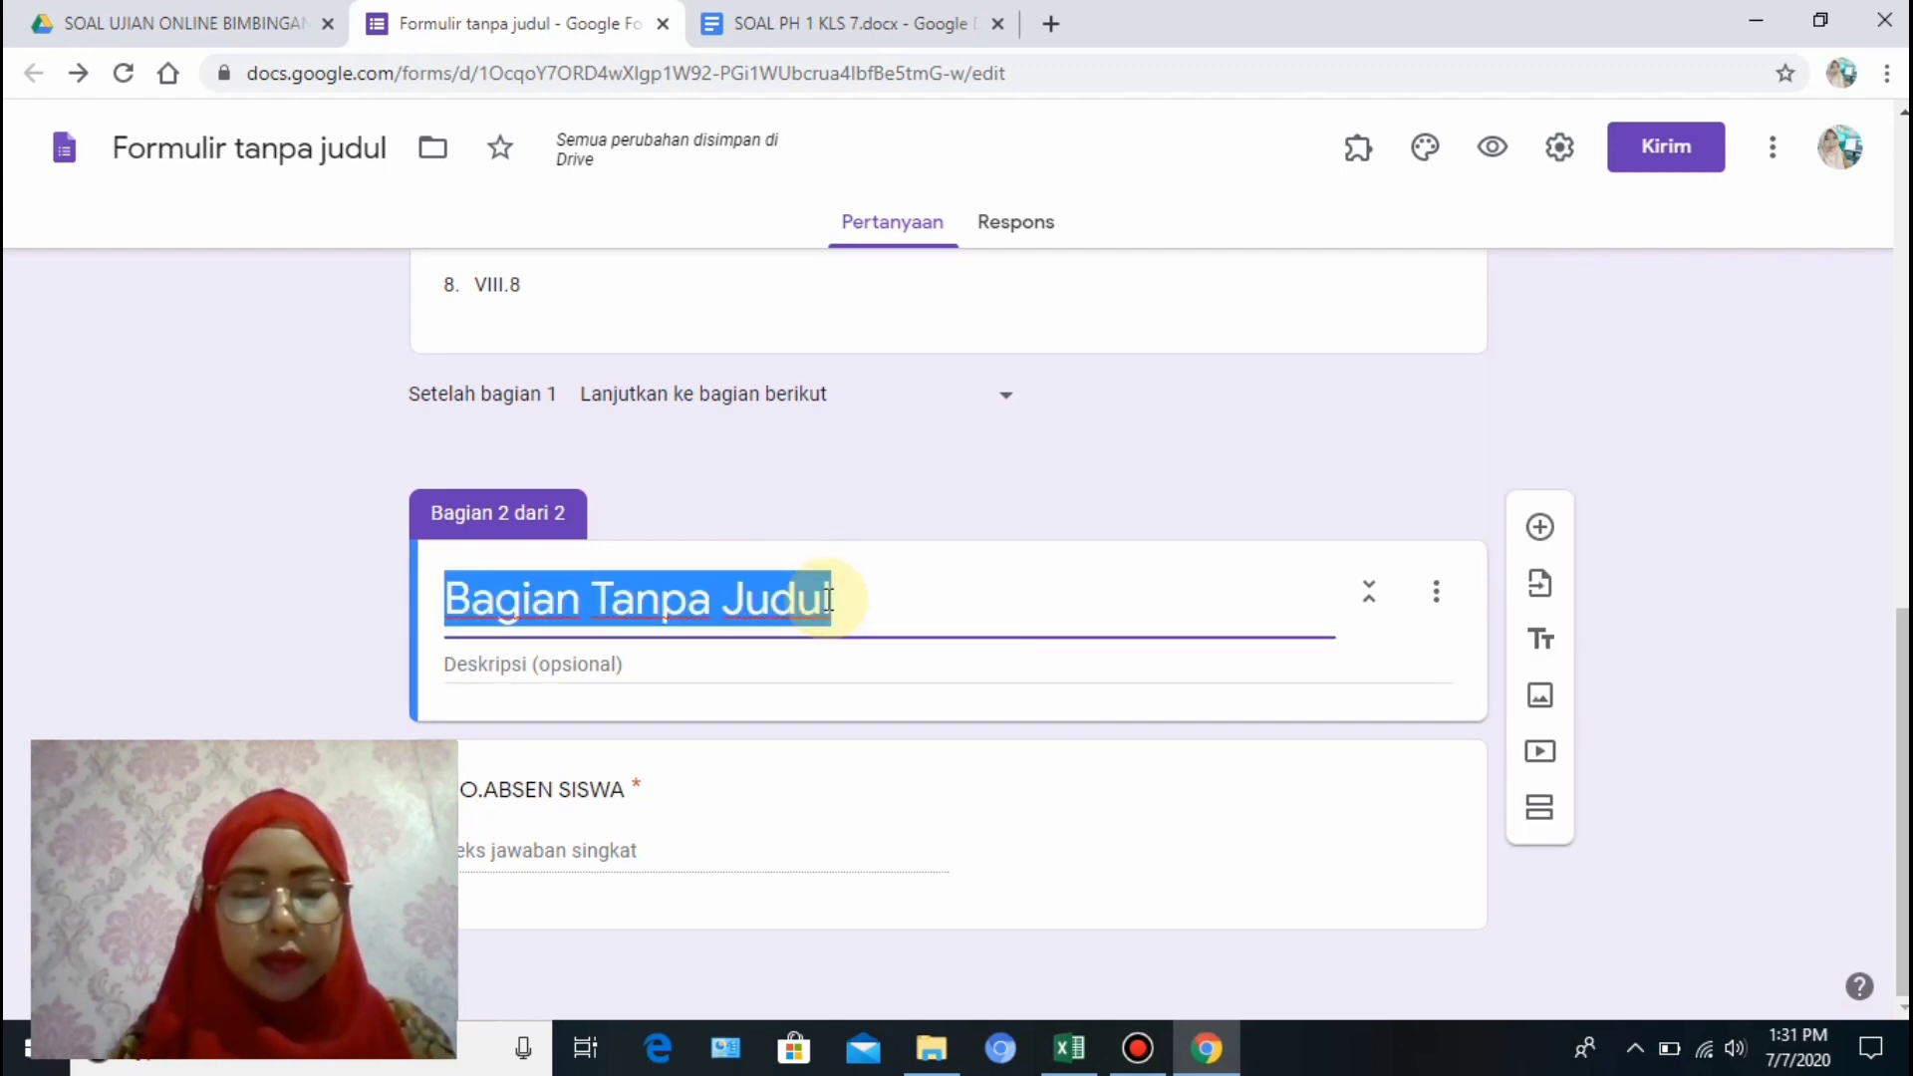
text(jawablah )
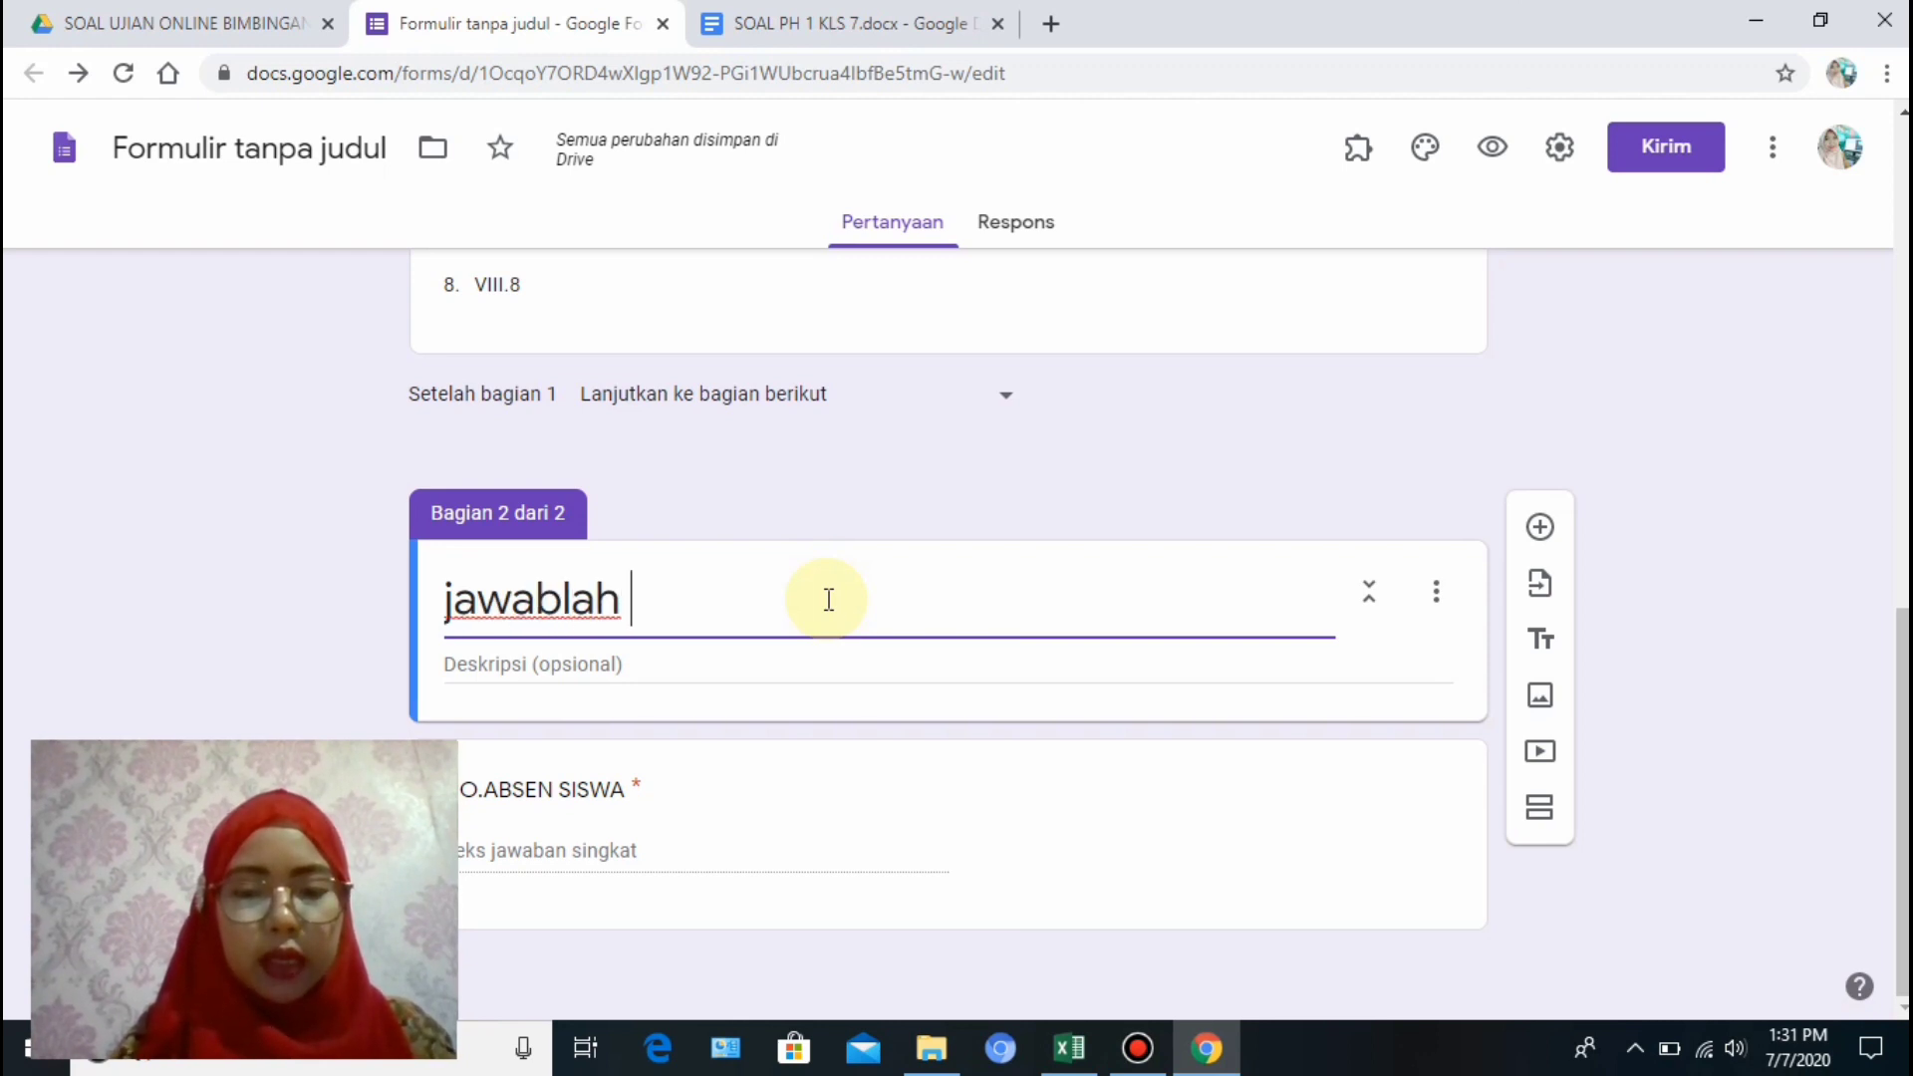
text(pertanyaan )
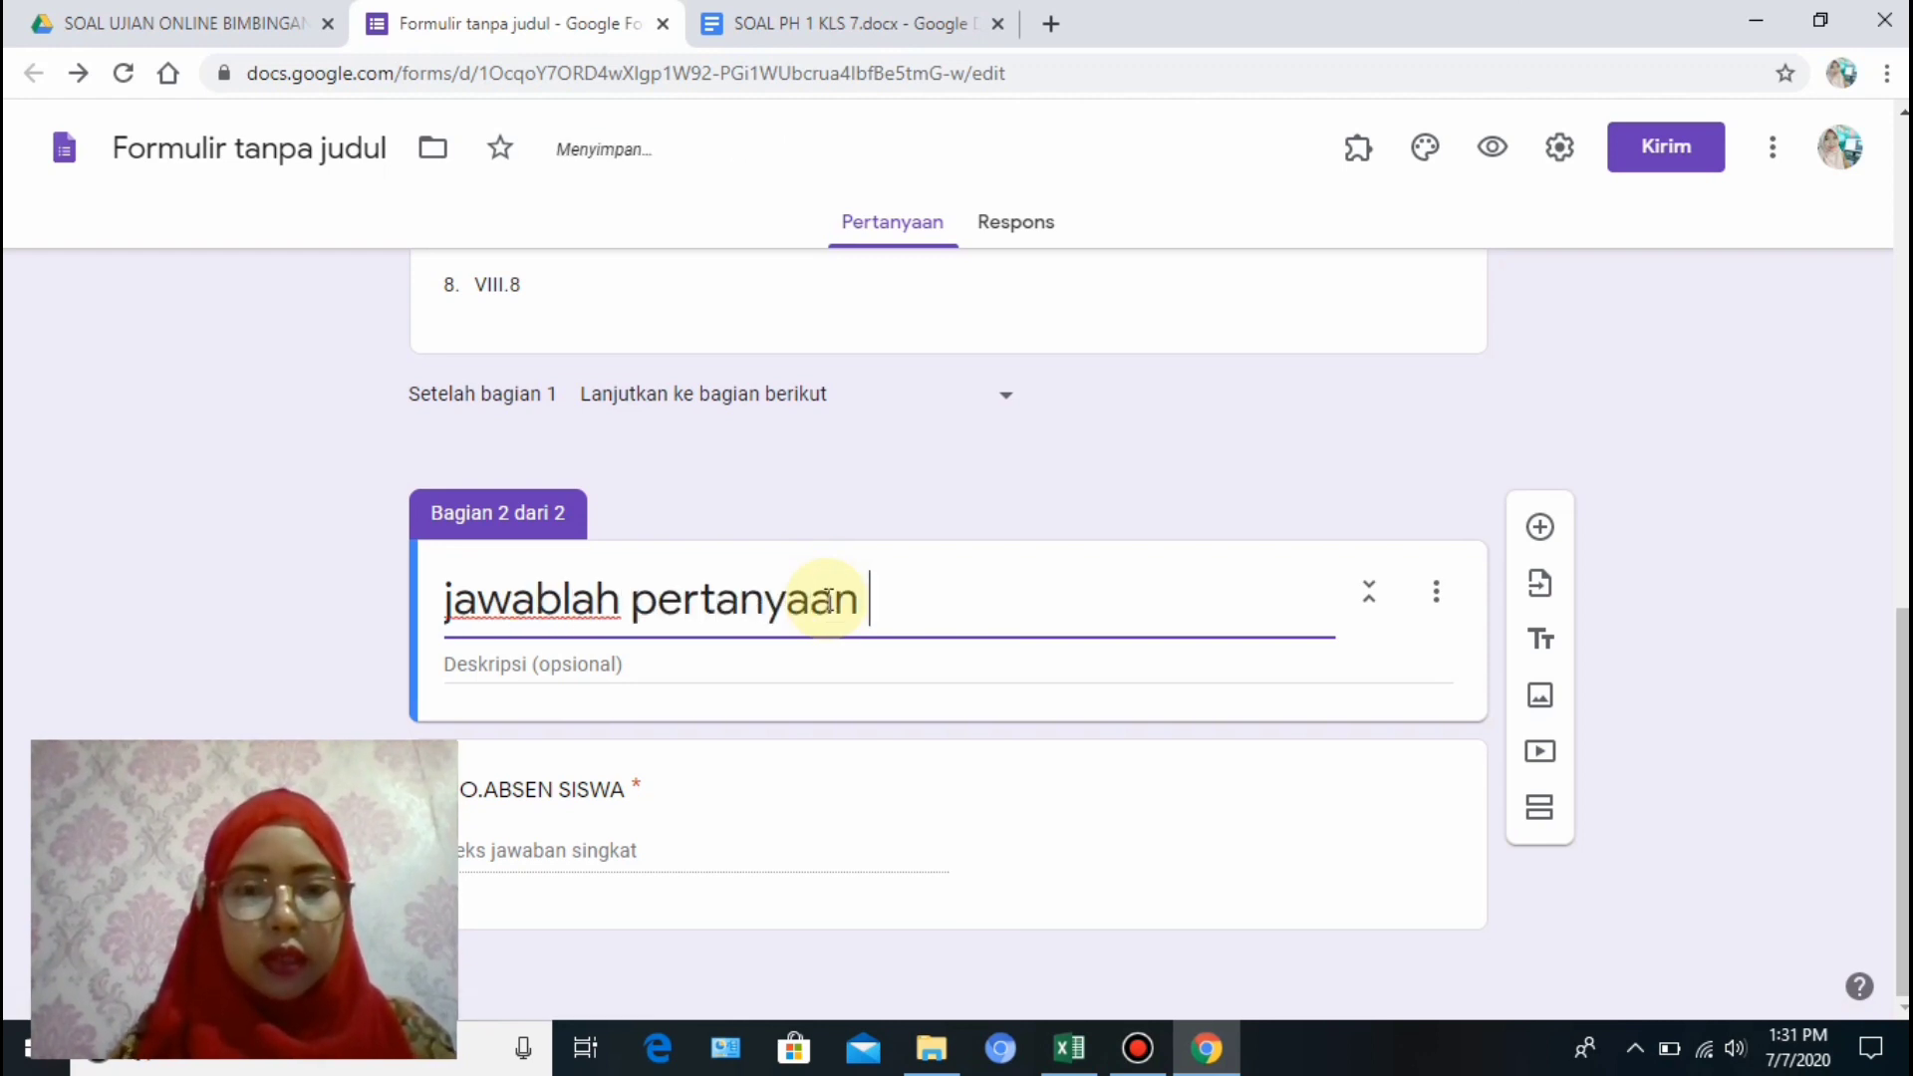
text(berikut i)
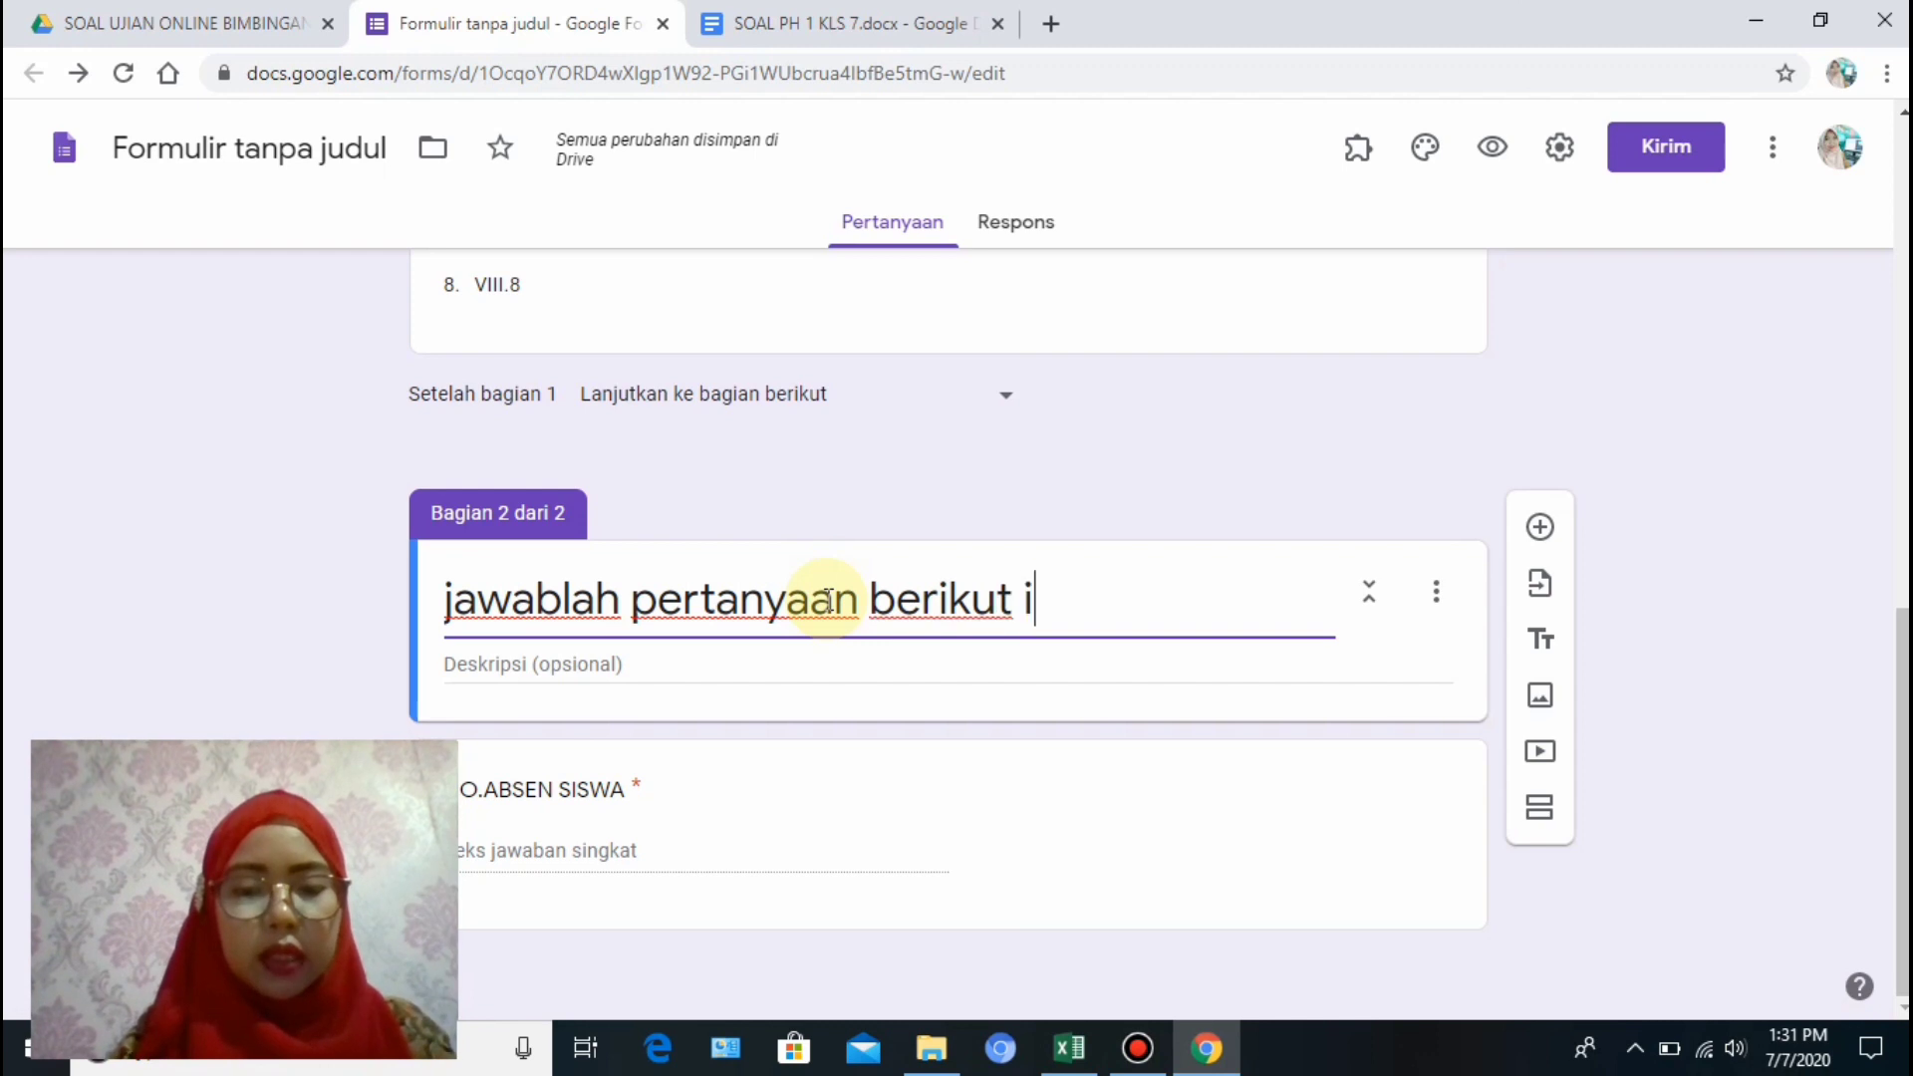
text(ni dengan b)
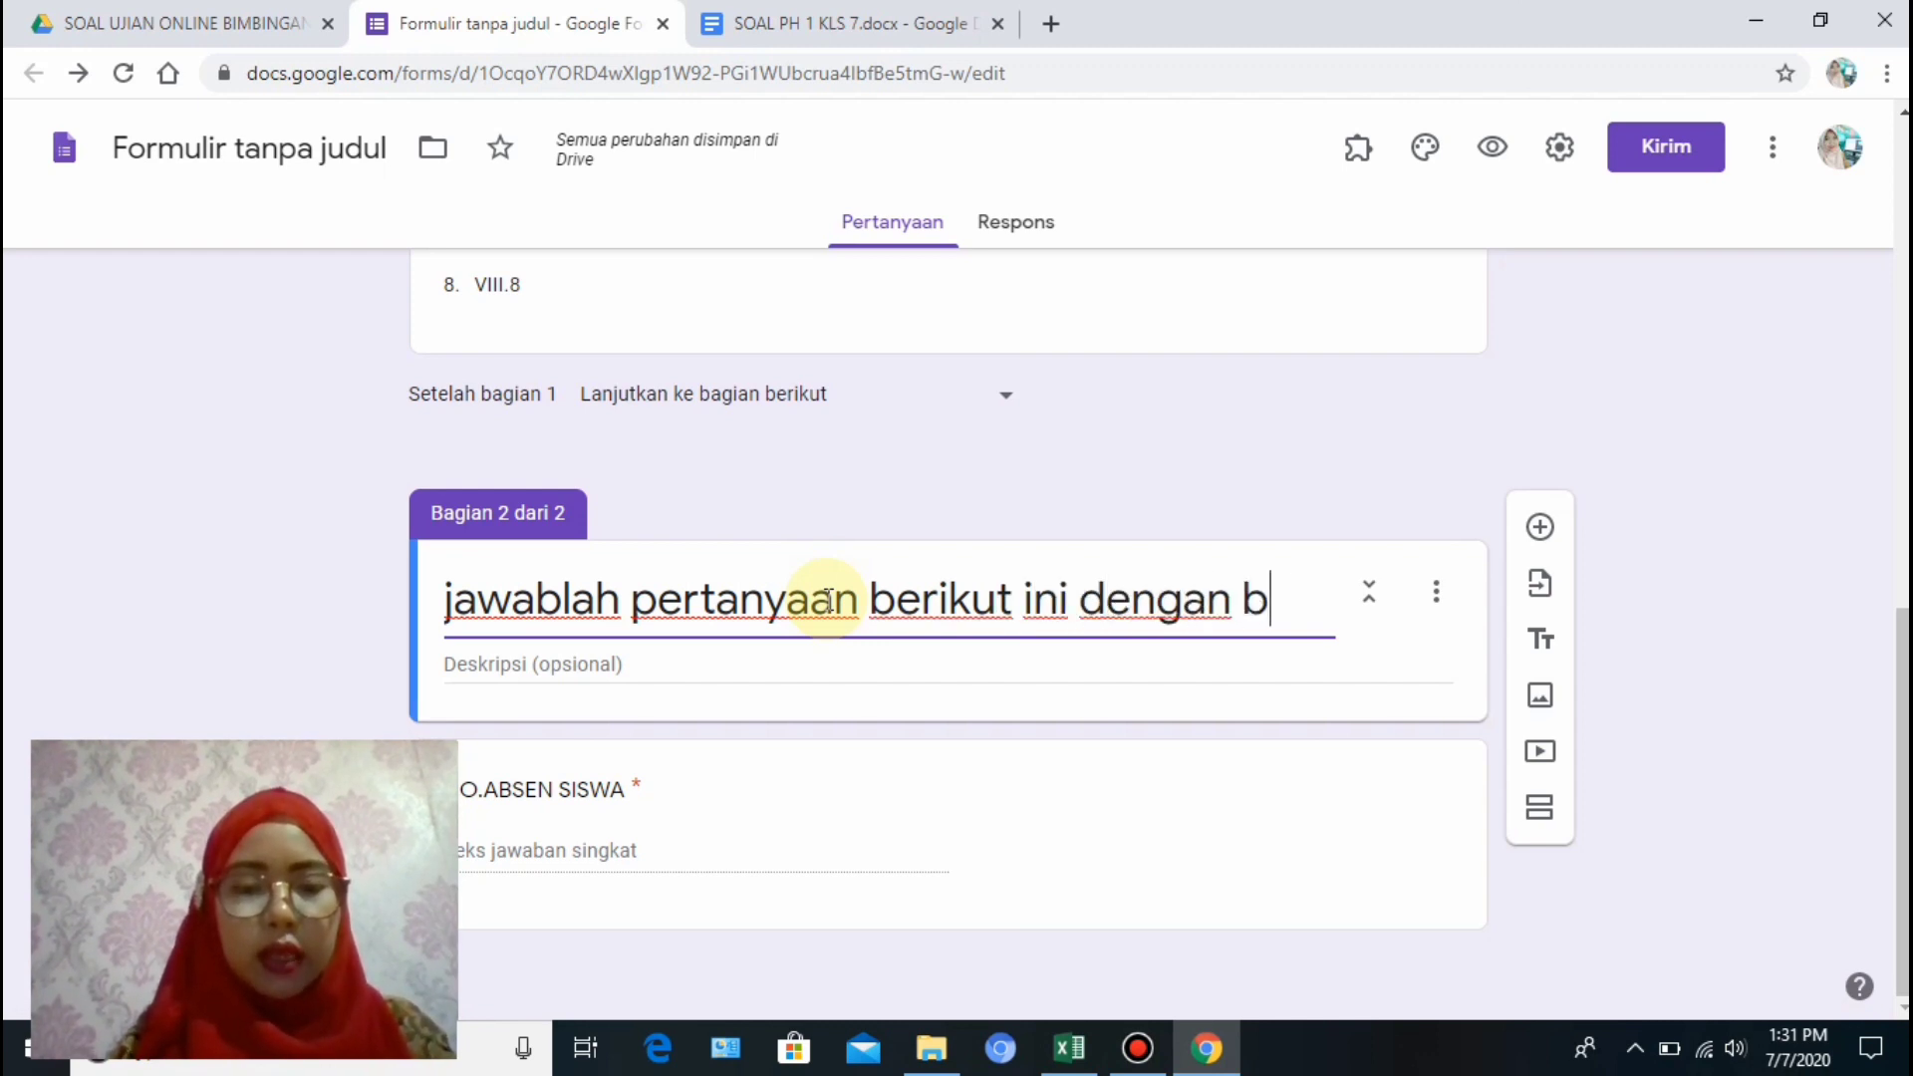
text(enar)
Add a section 2 question with the text 'Peranan TIK dalam bidang pendidikan adalah'.
click(1684, 859)
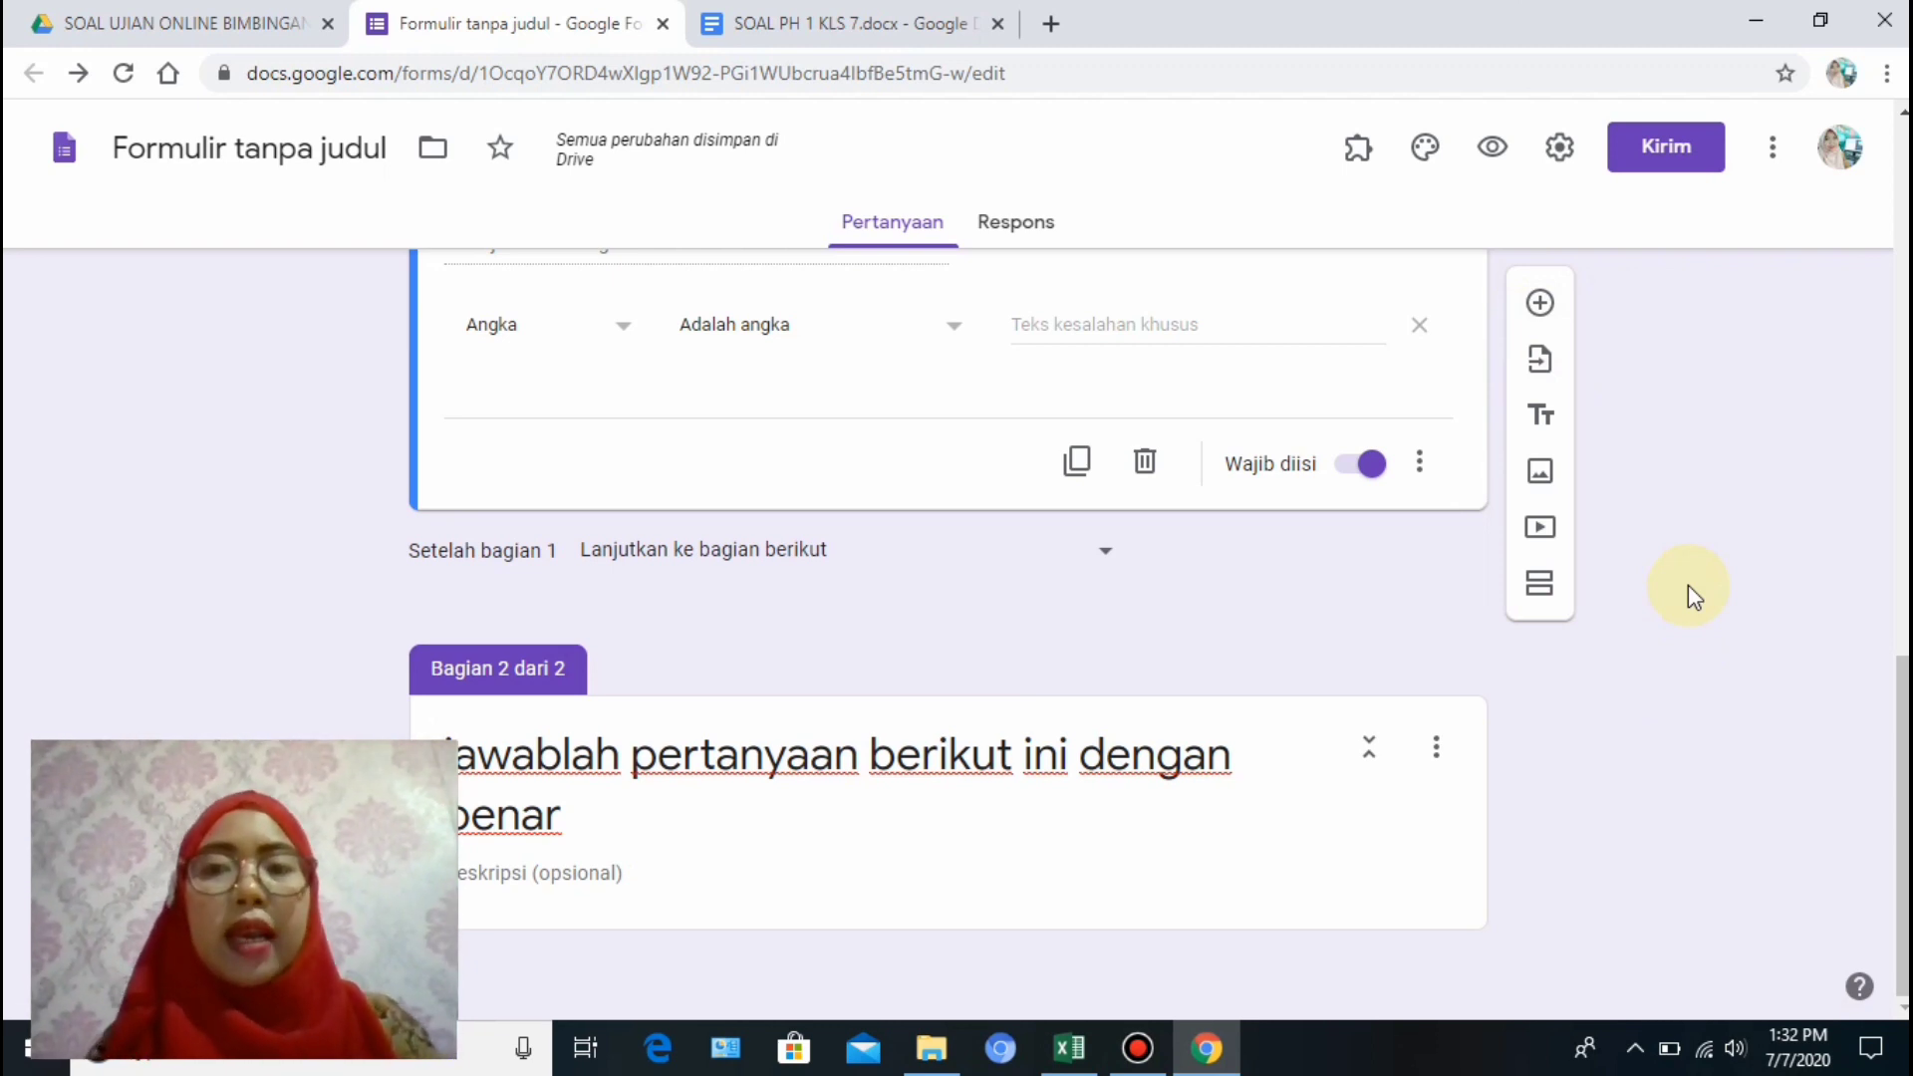
click(1542, 307)
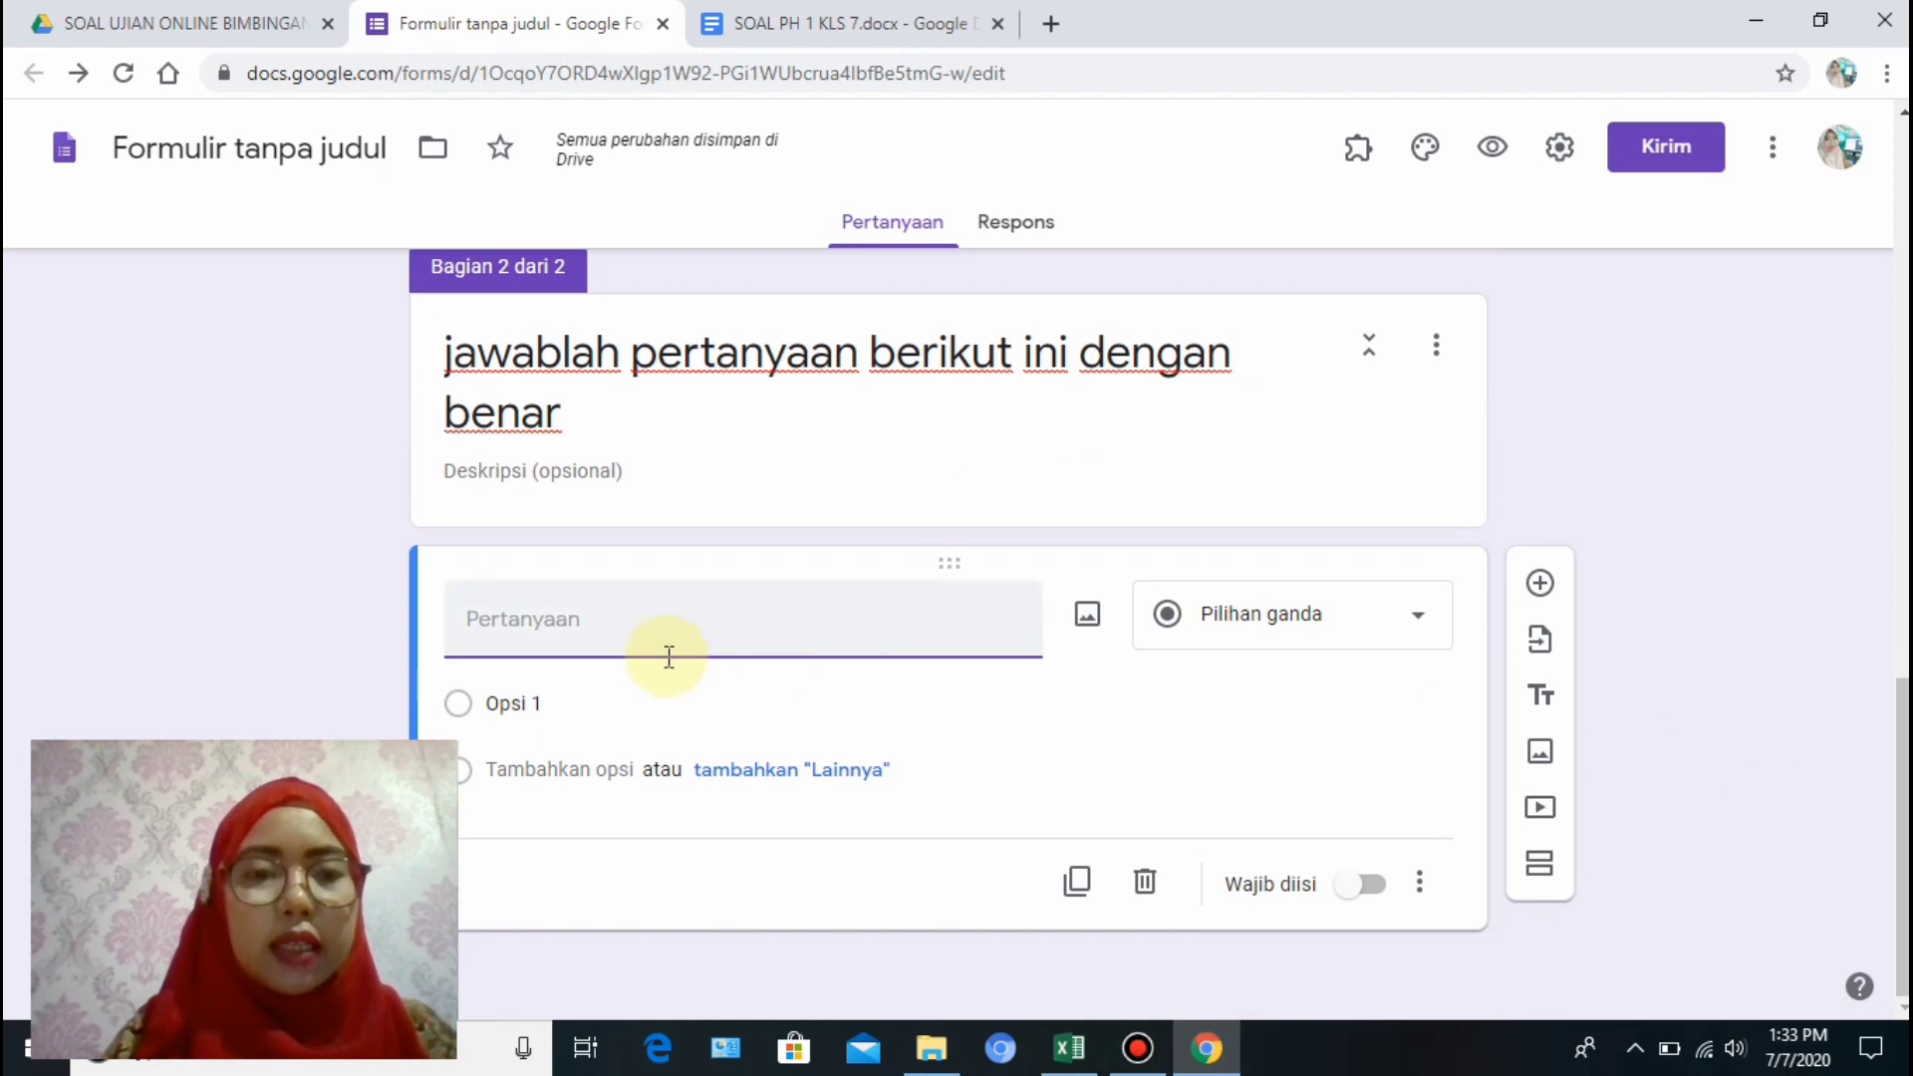
click(618, 637)
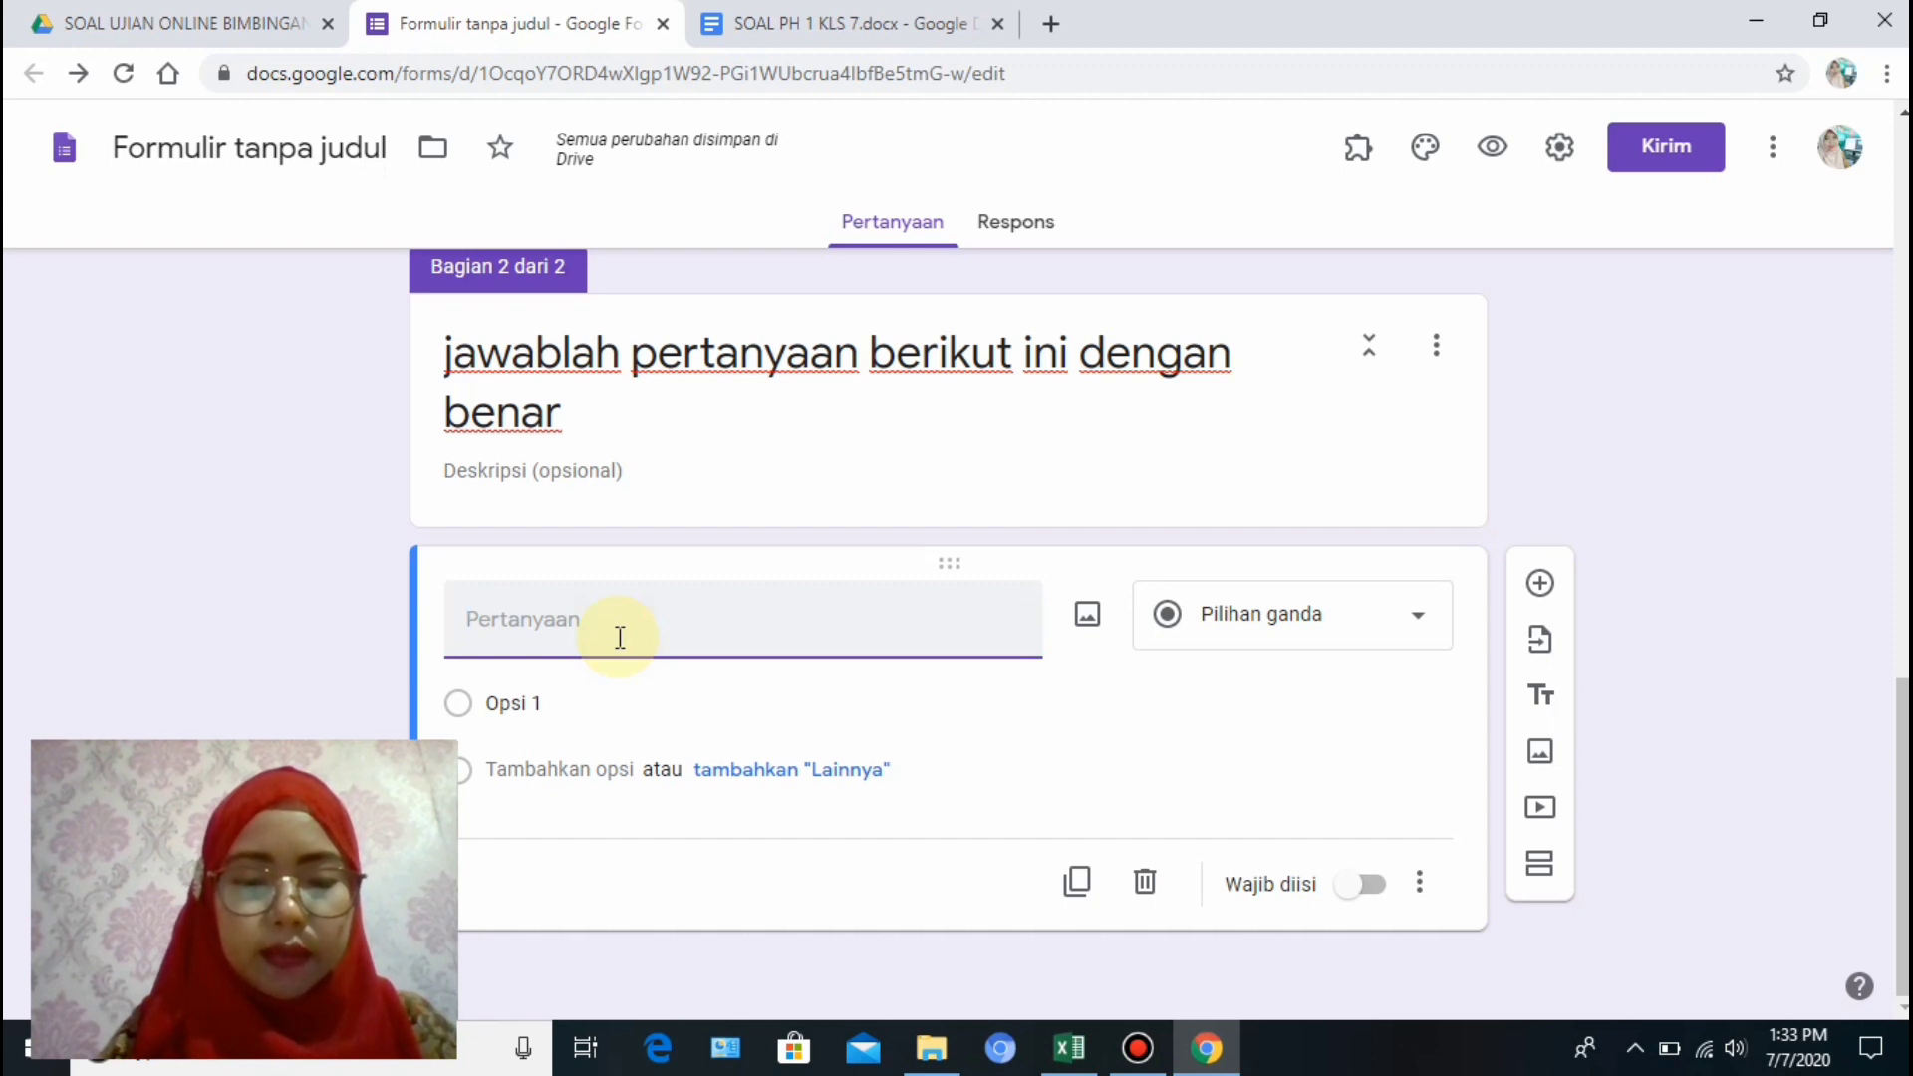
text(Peranan )
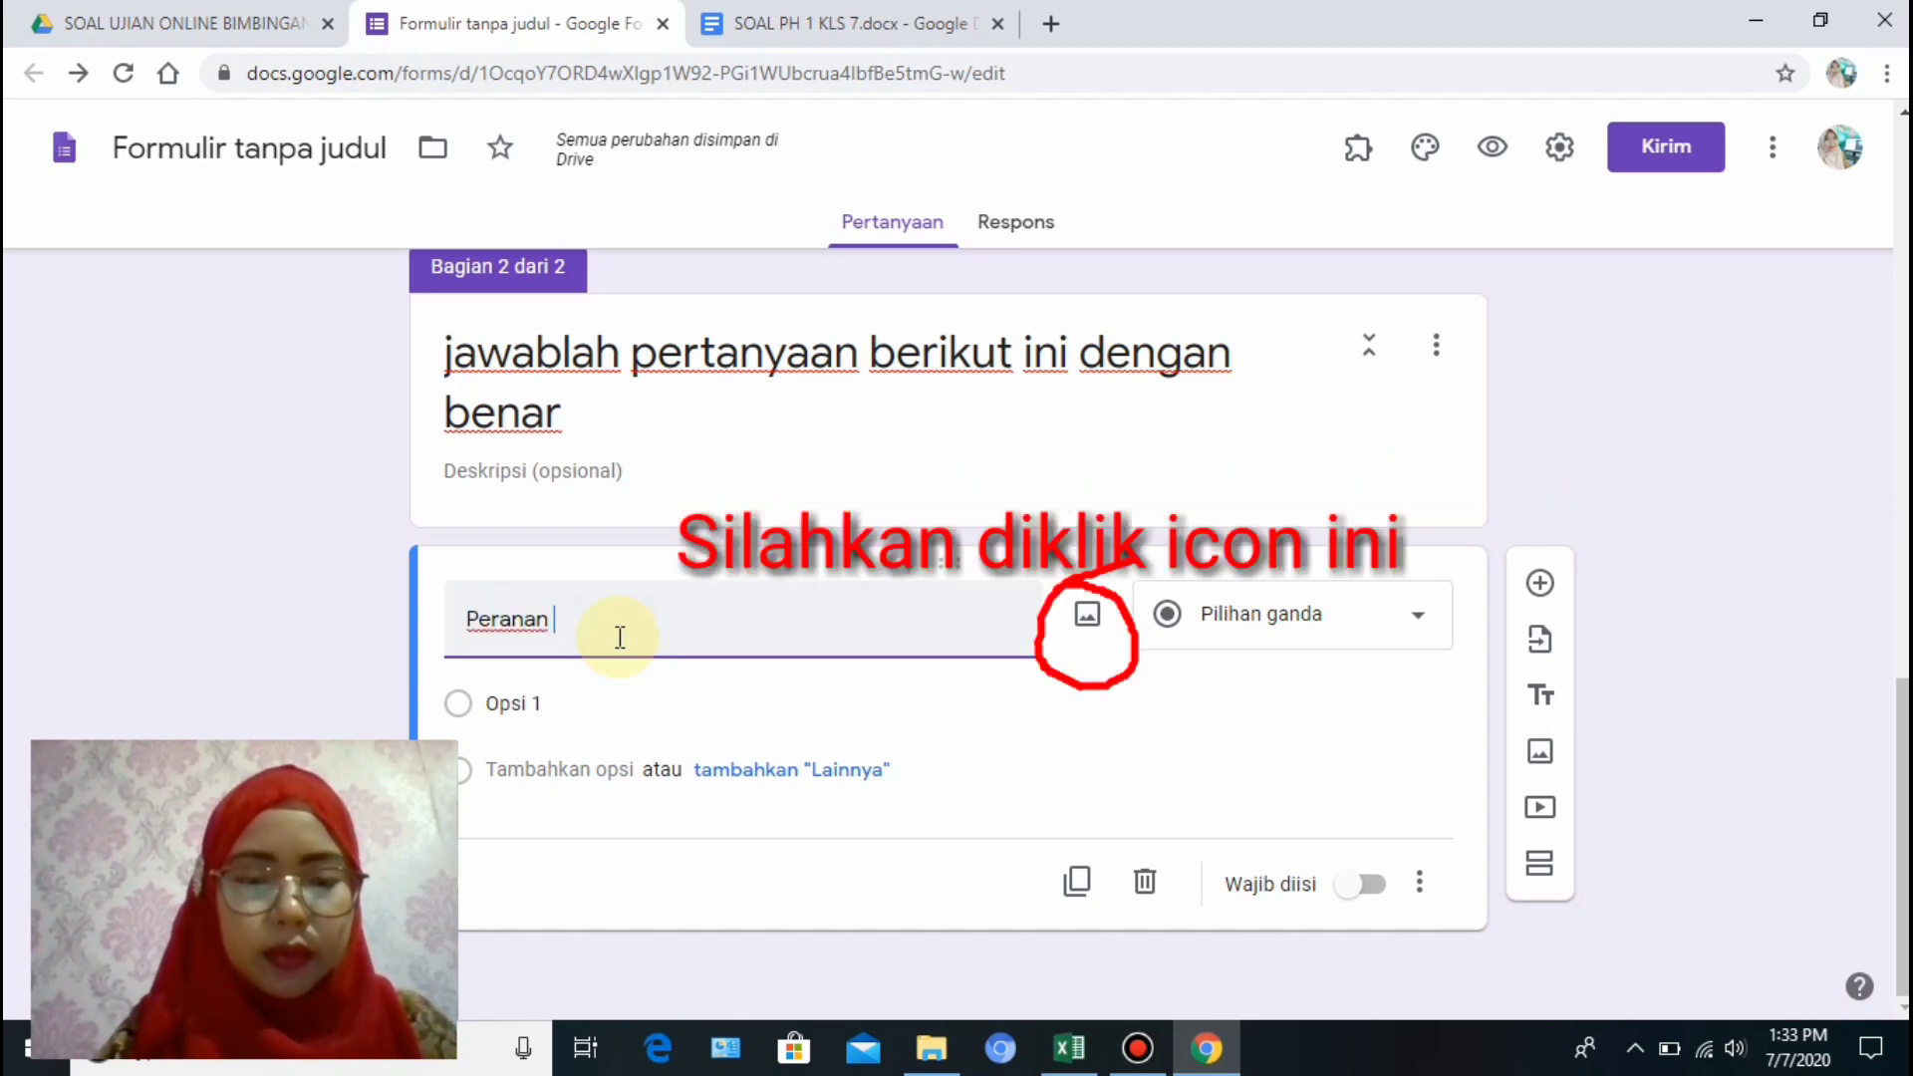
text(TIK d)
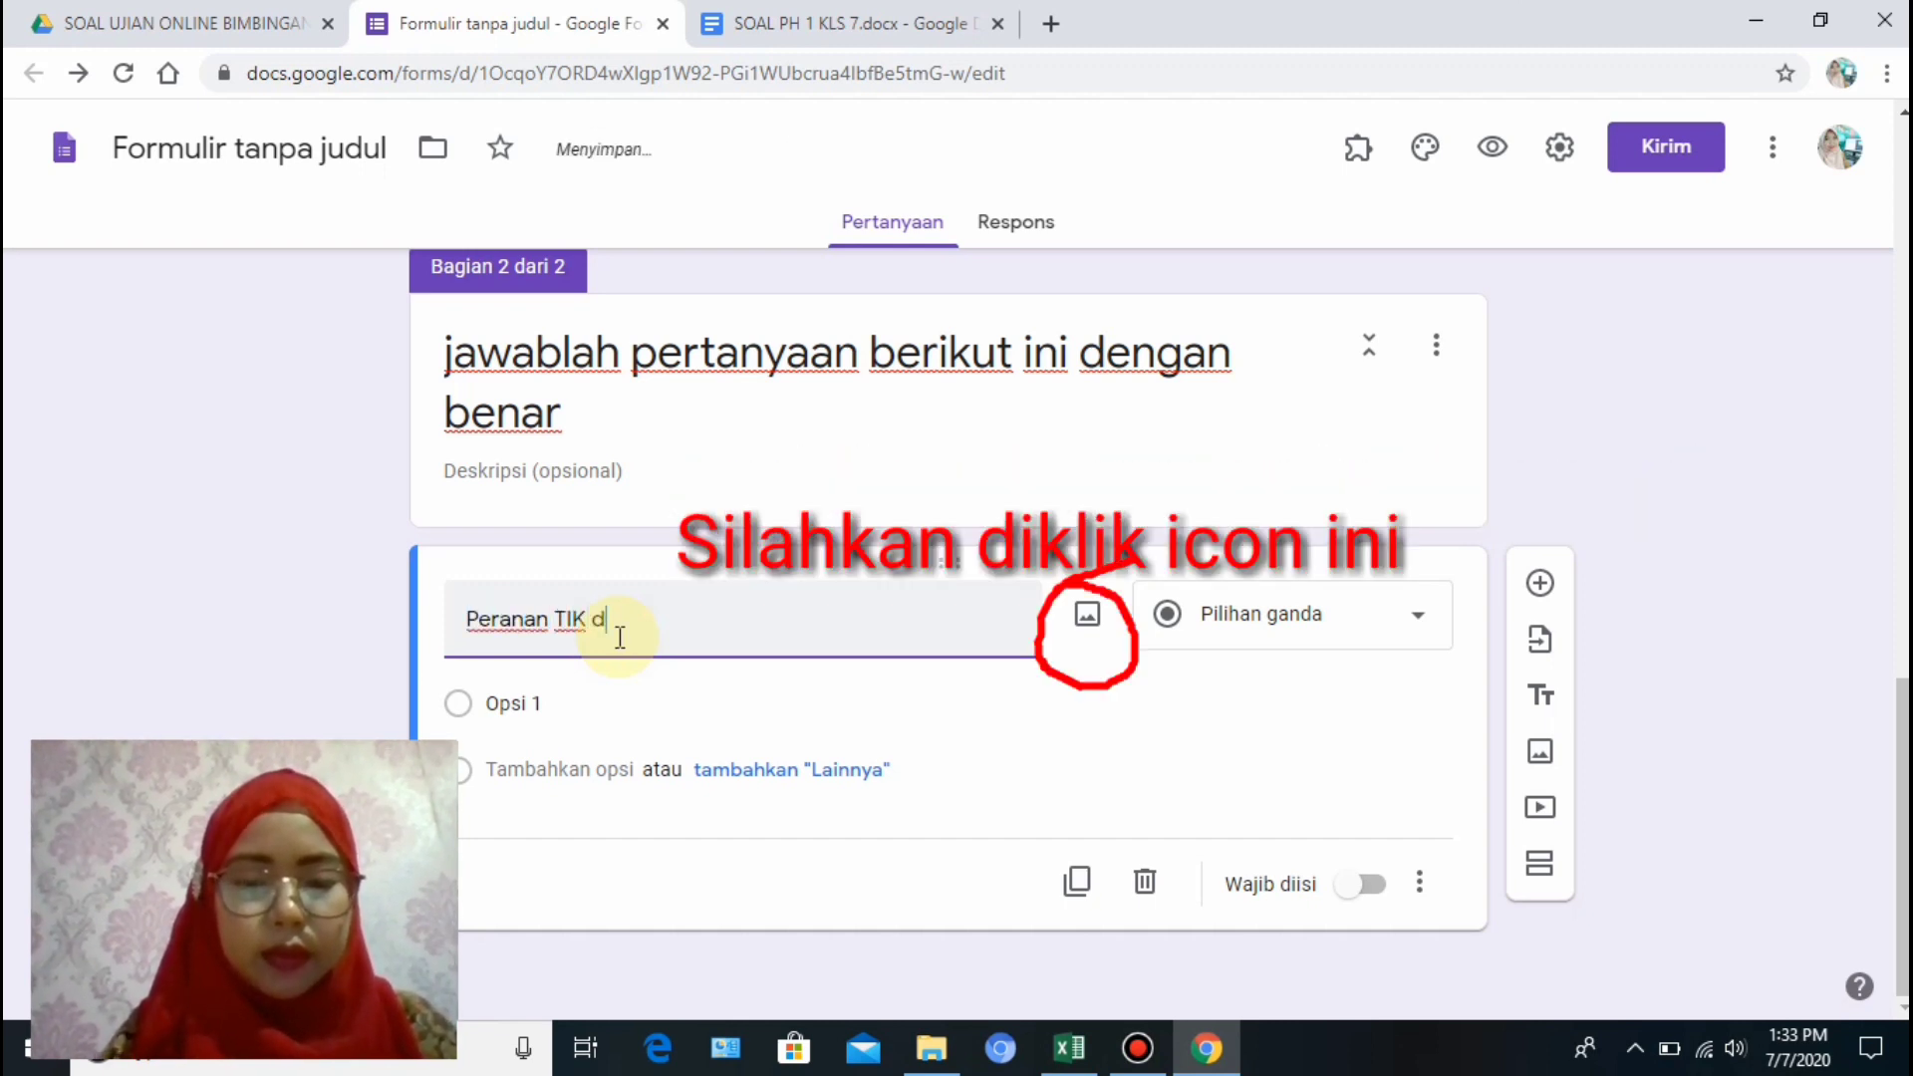
text(alam bidan)
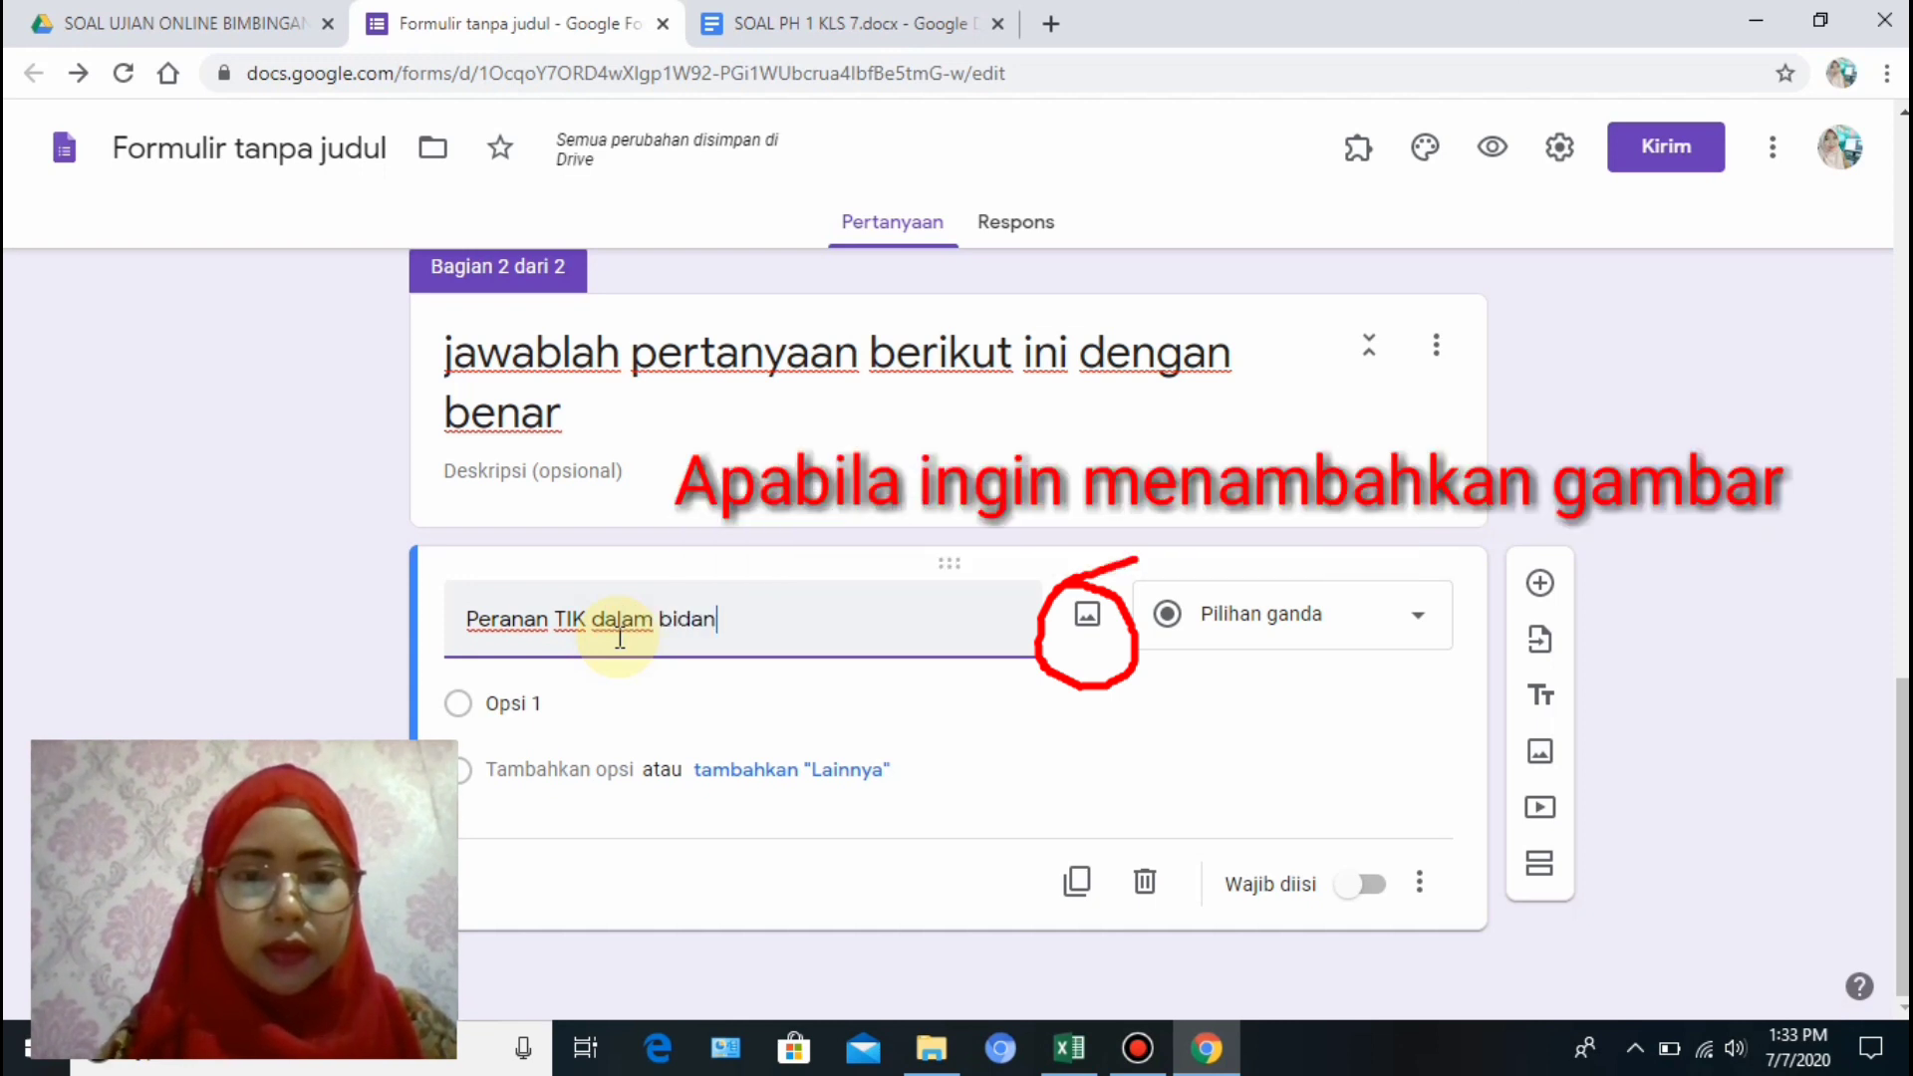
text(g pendi)
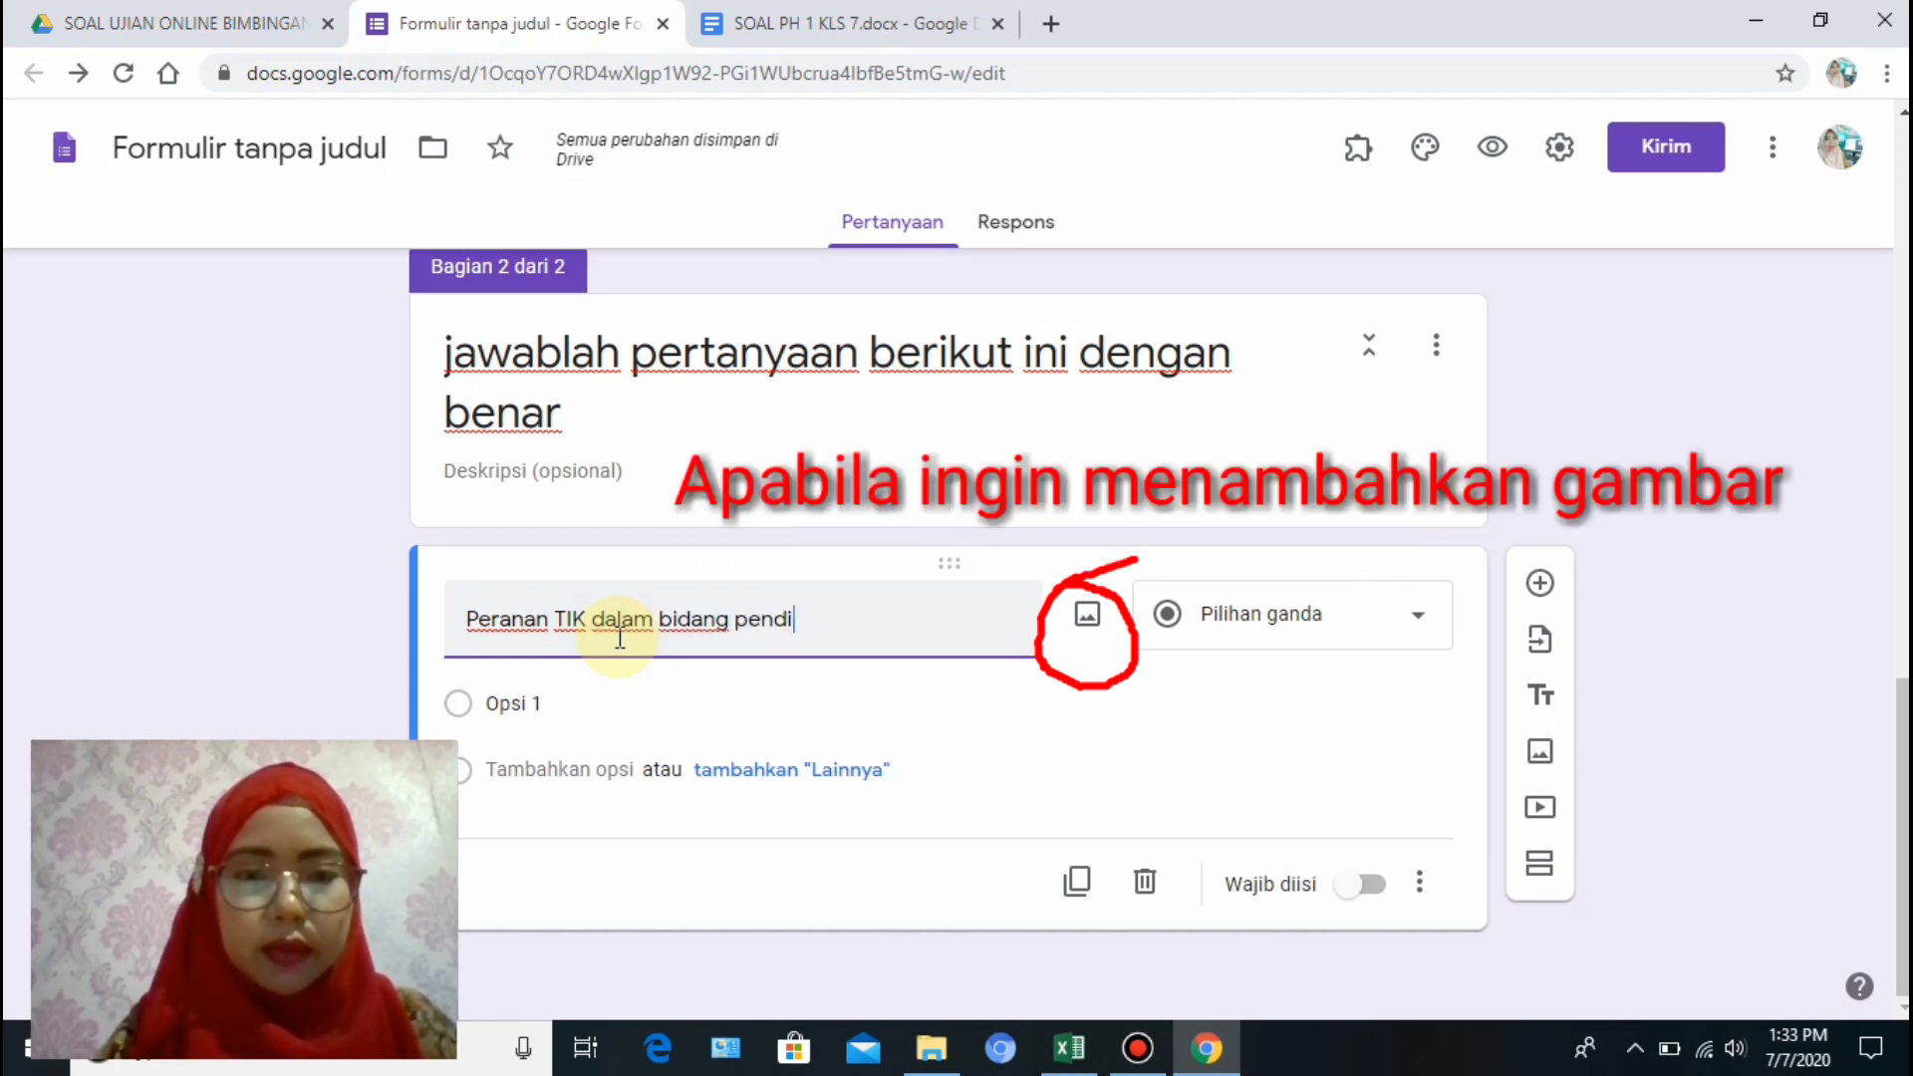
text(dikan ada)
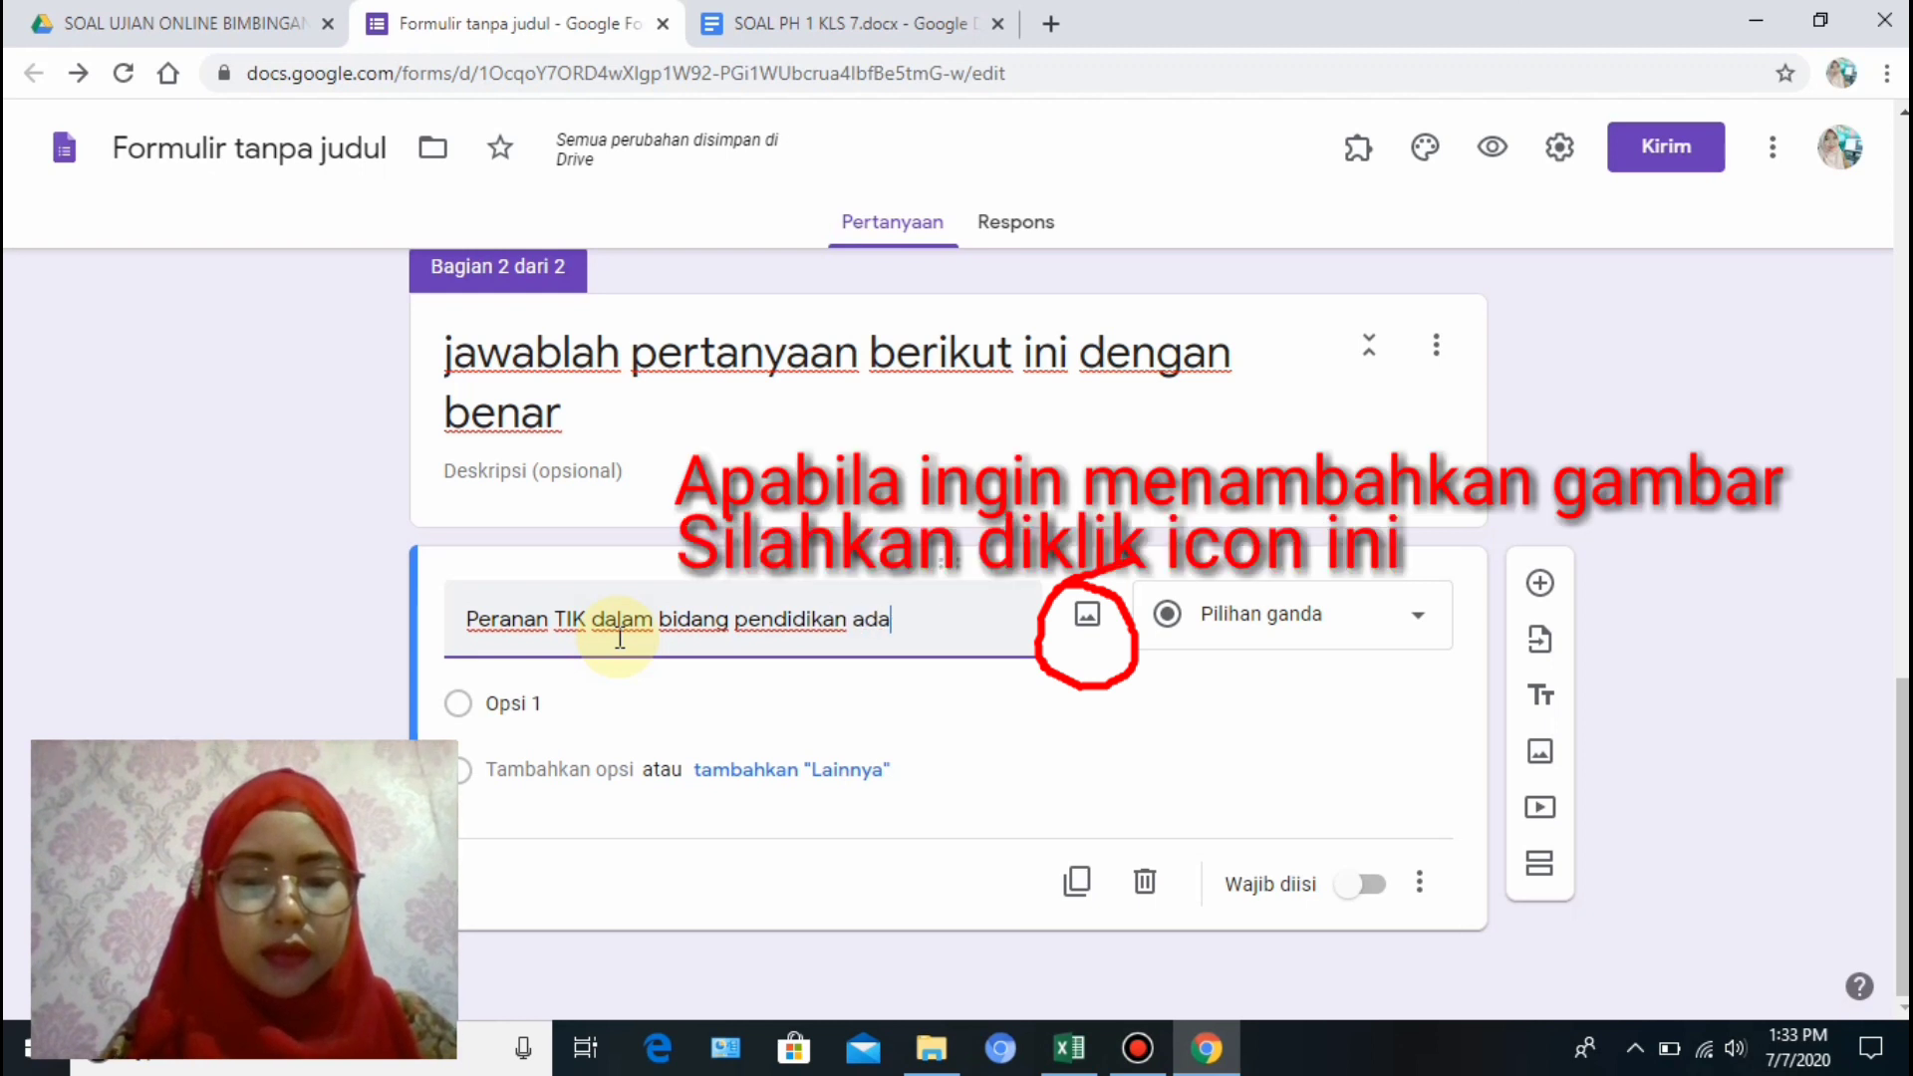
text(lah)
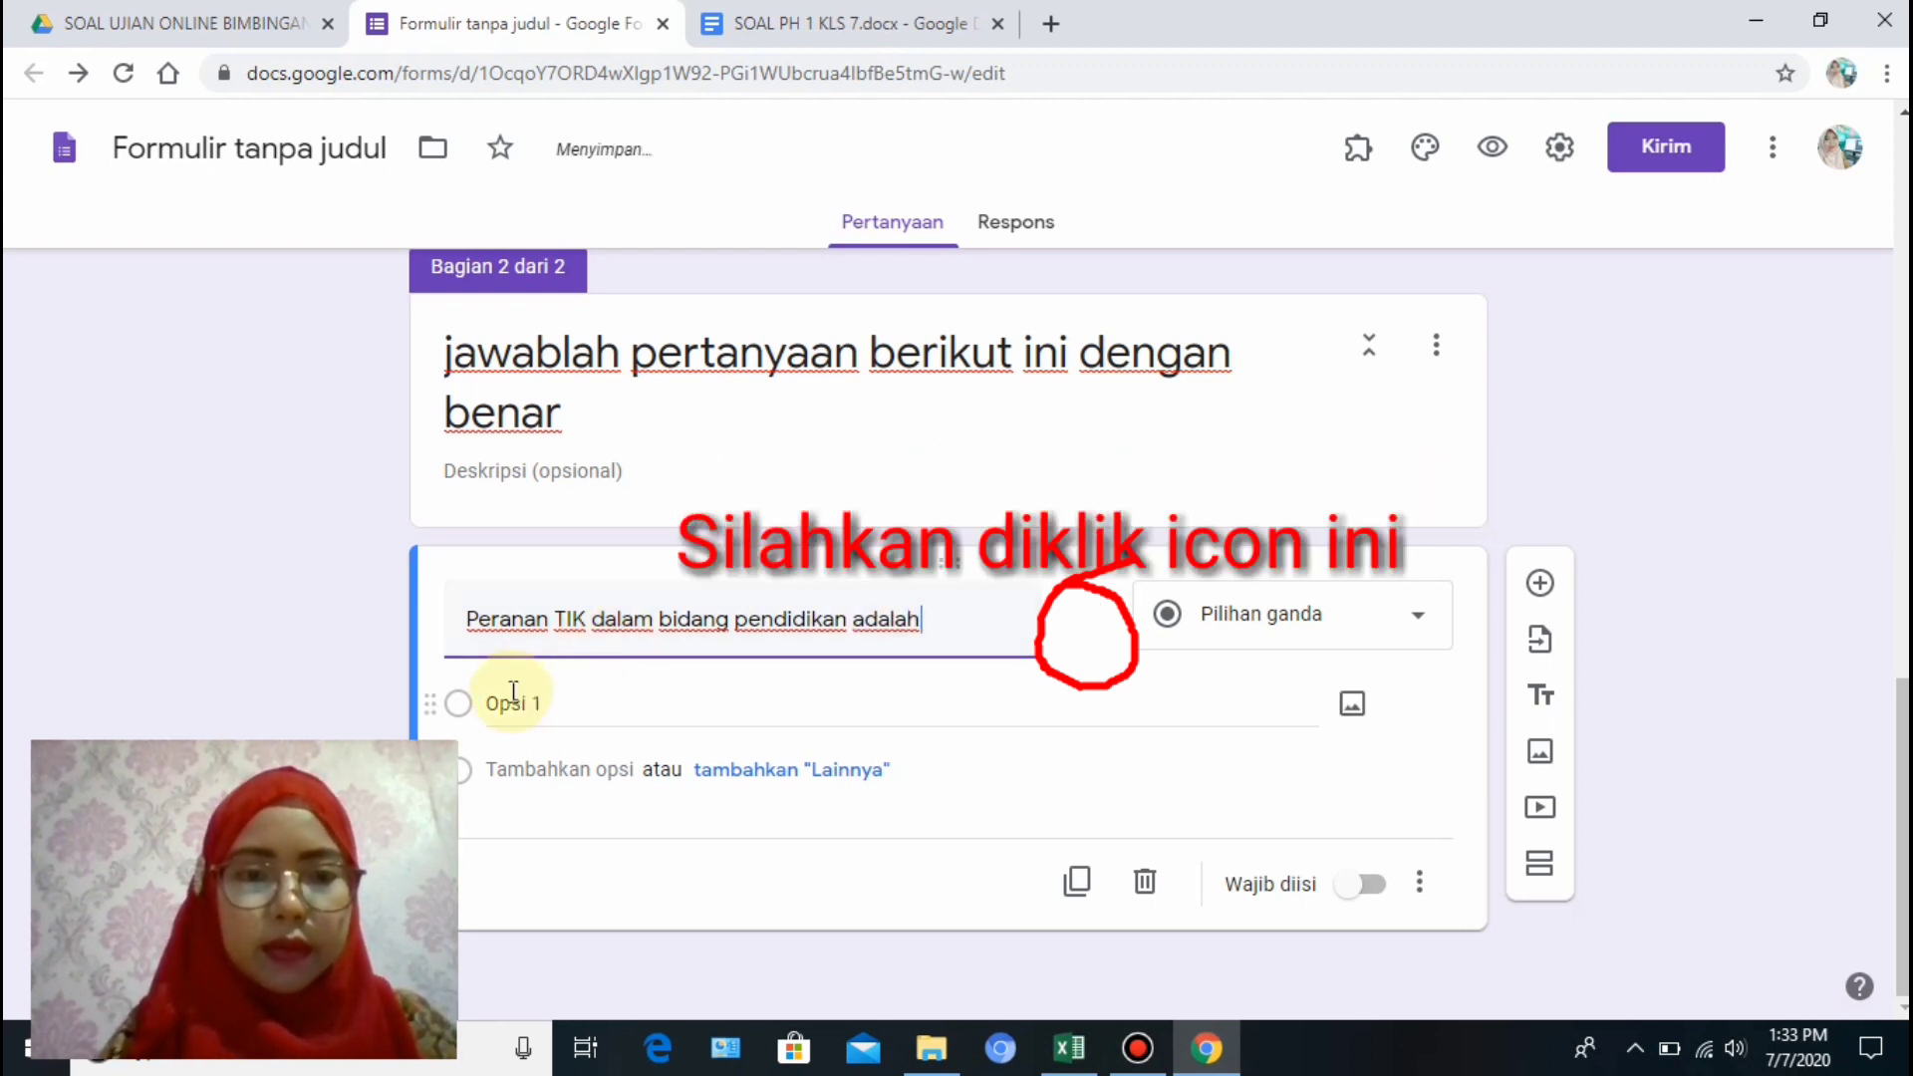
Enter the answer options e-learning, e-commerce, e-banking and egovernment.
click(513, 690)
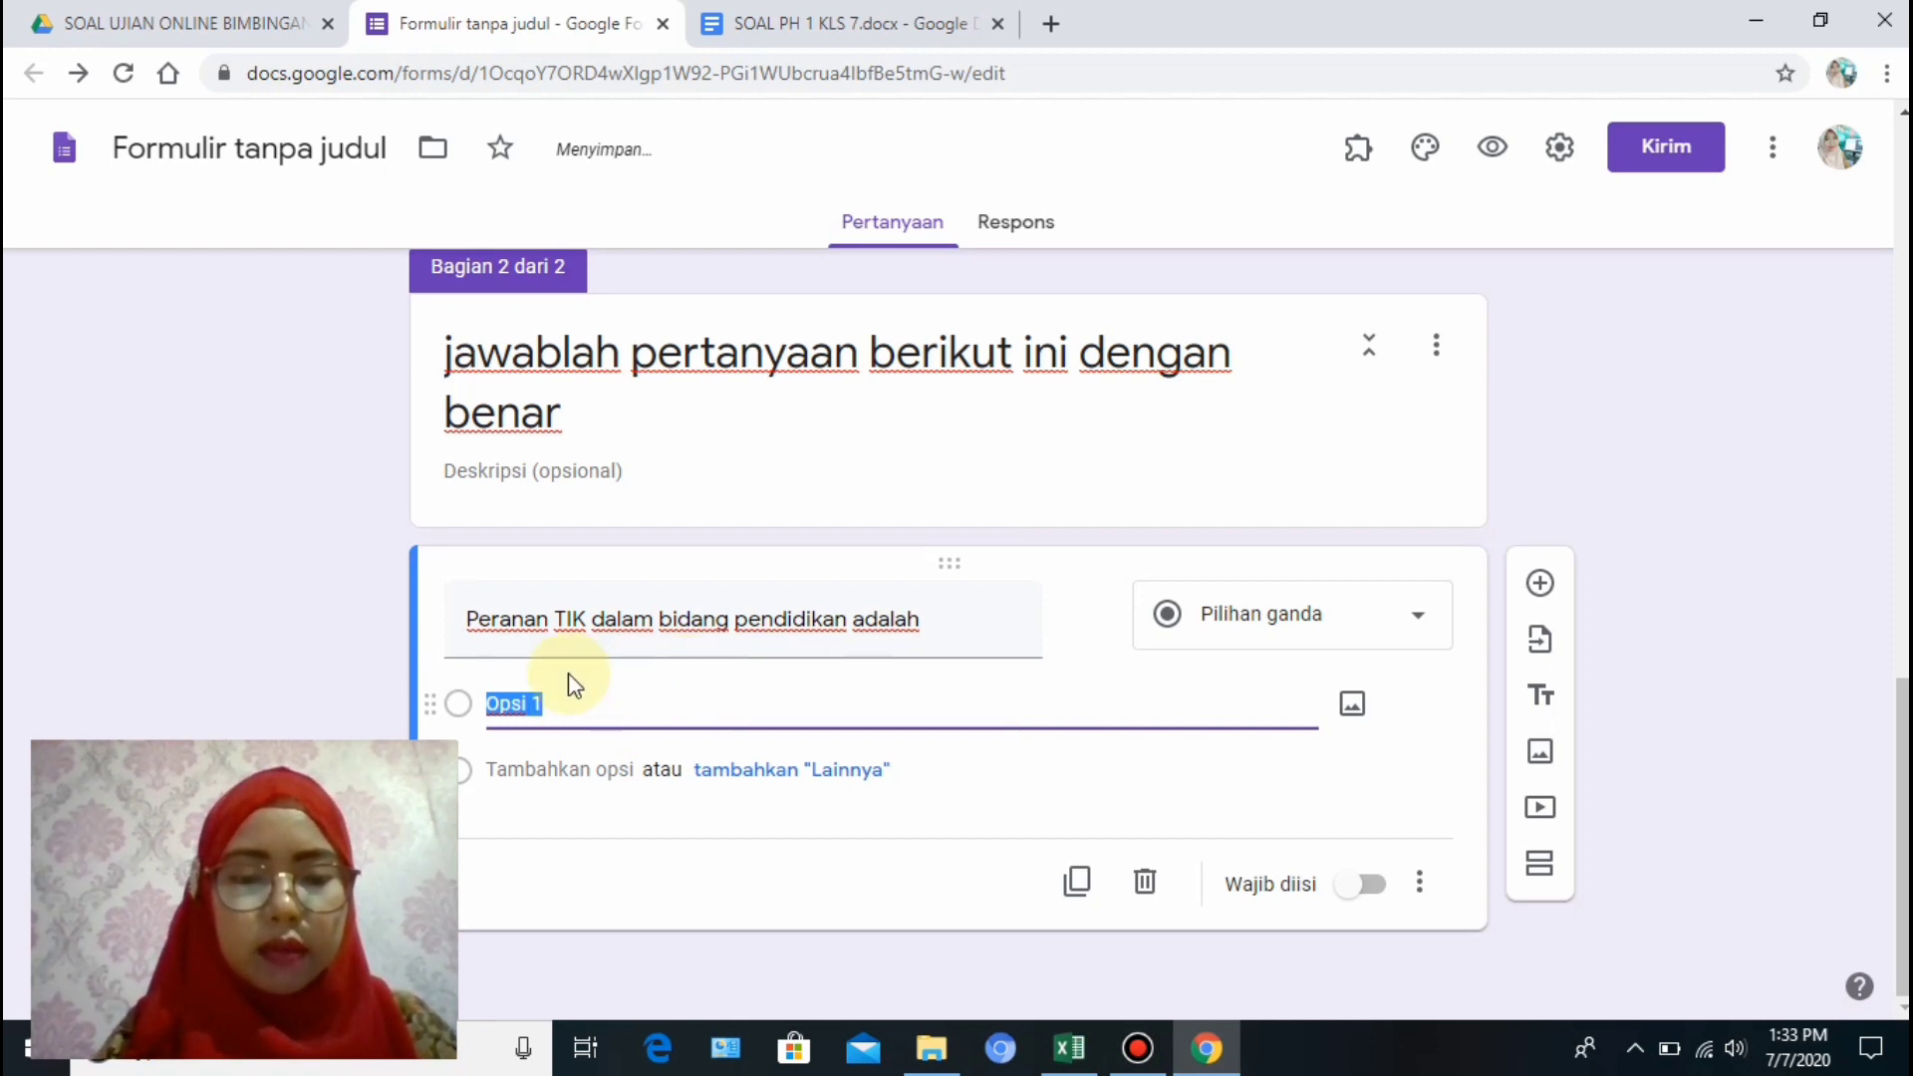
text(e-learning)
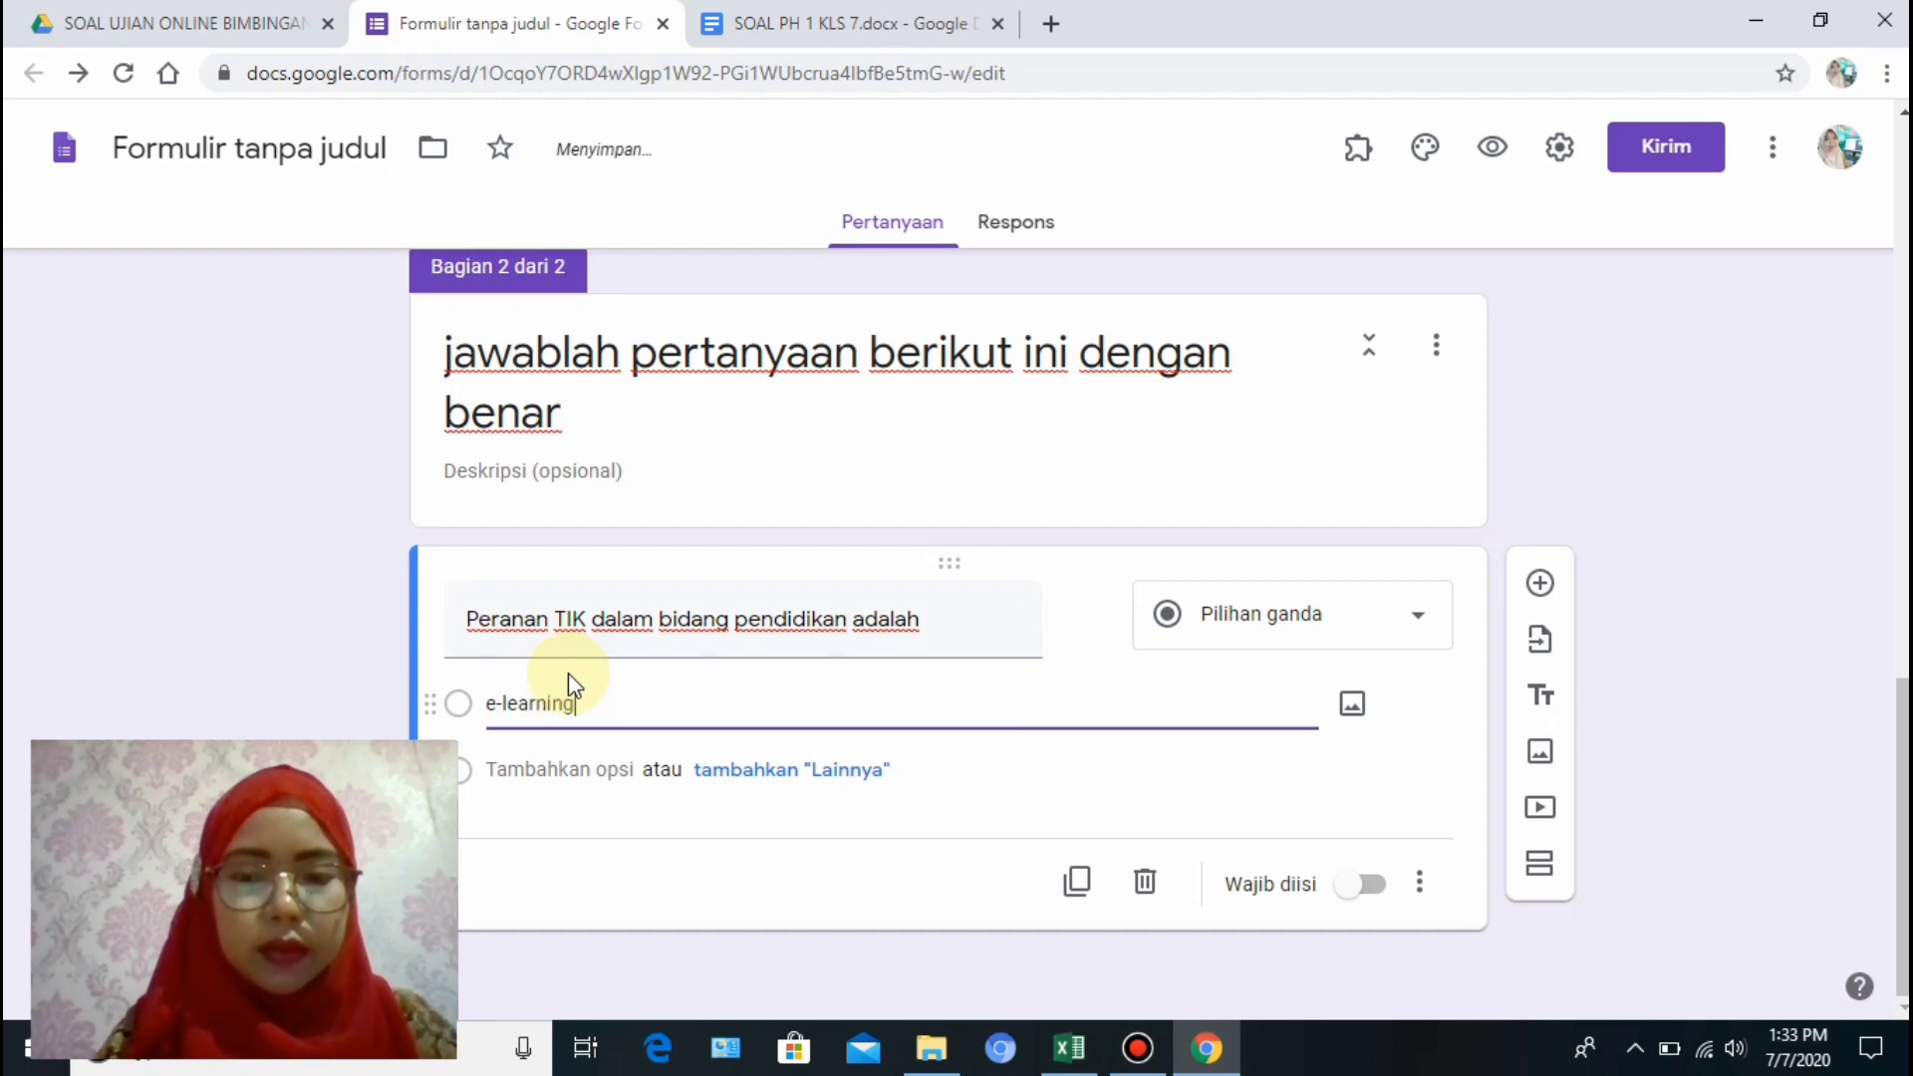
click(589, 770)
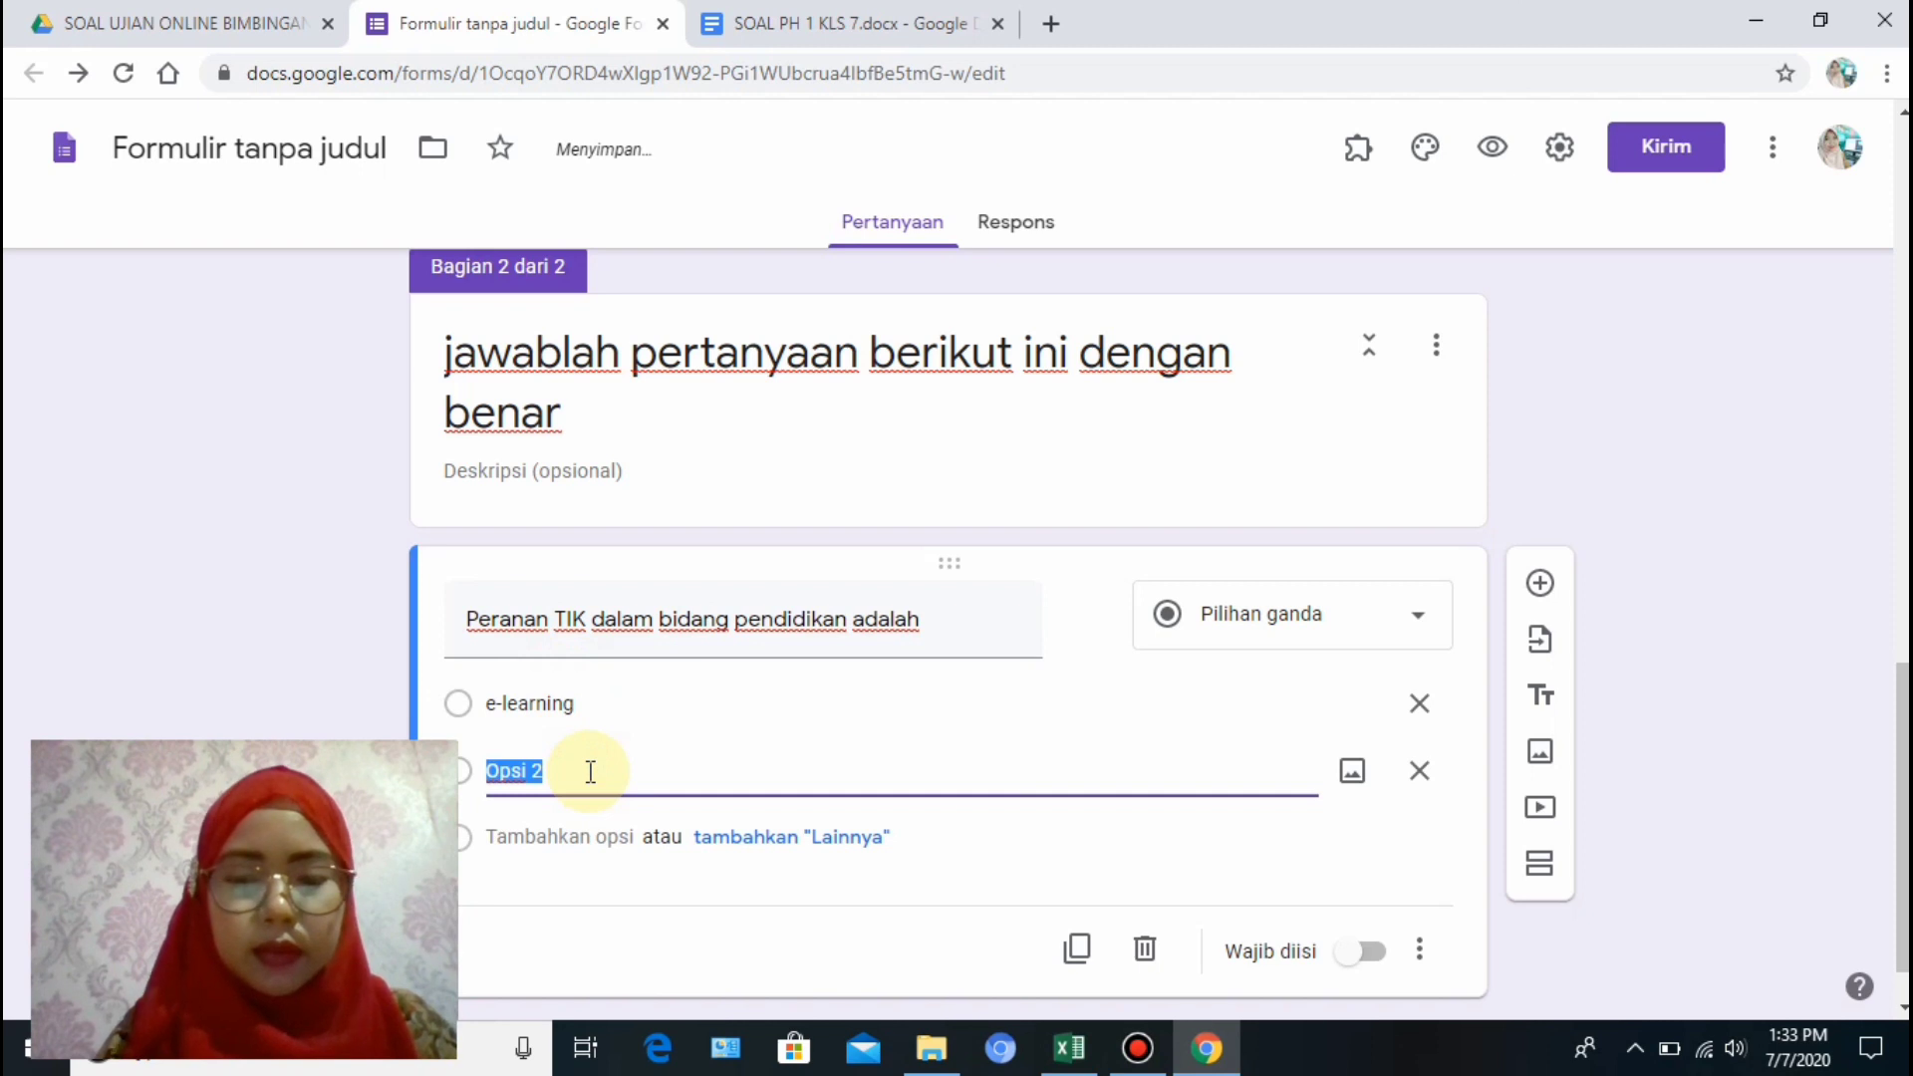
text(e-commerce)
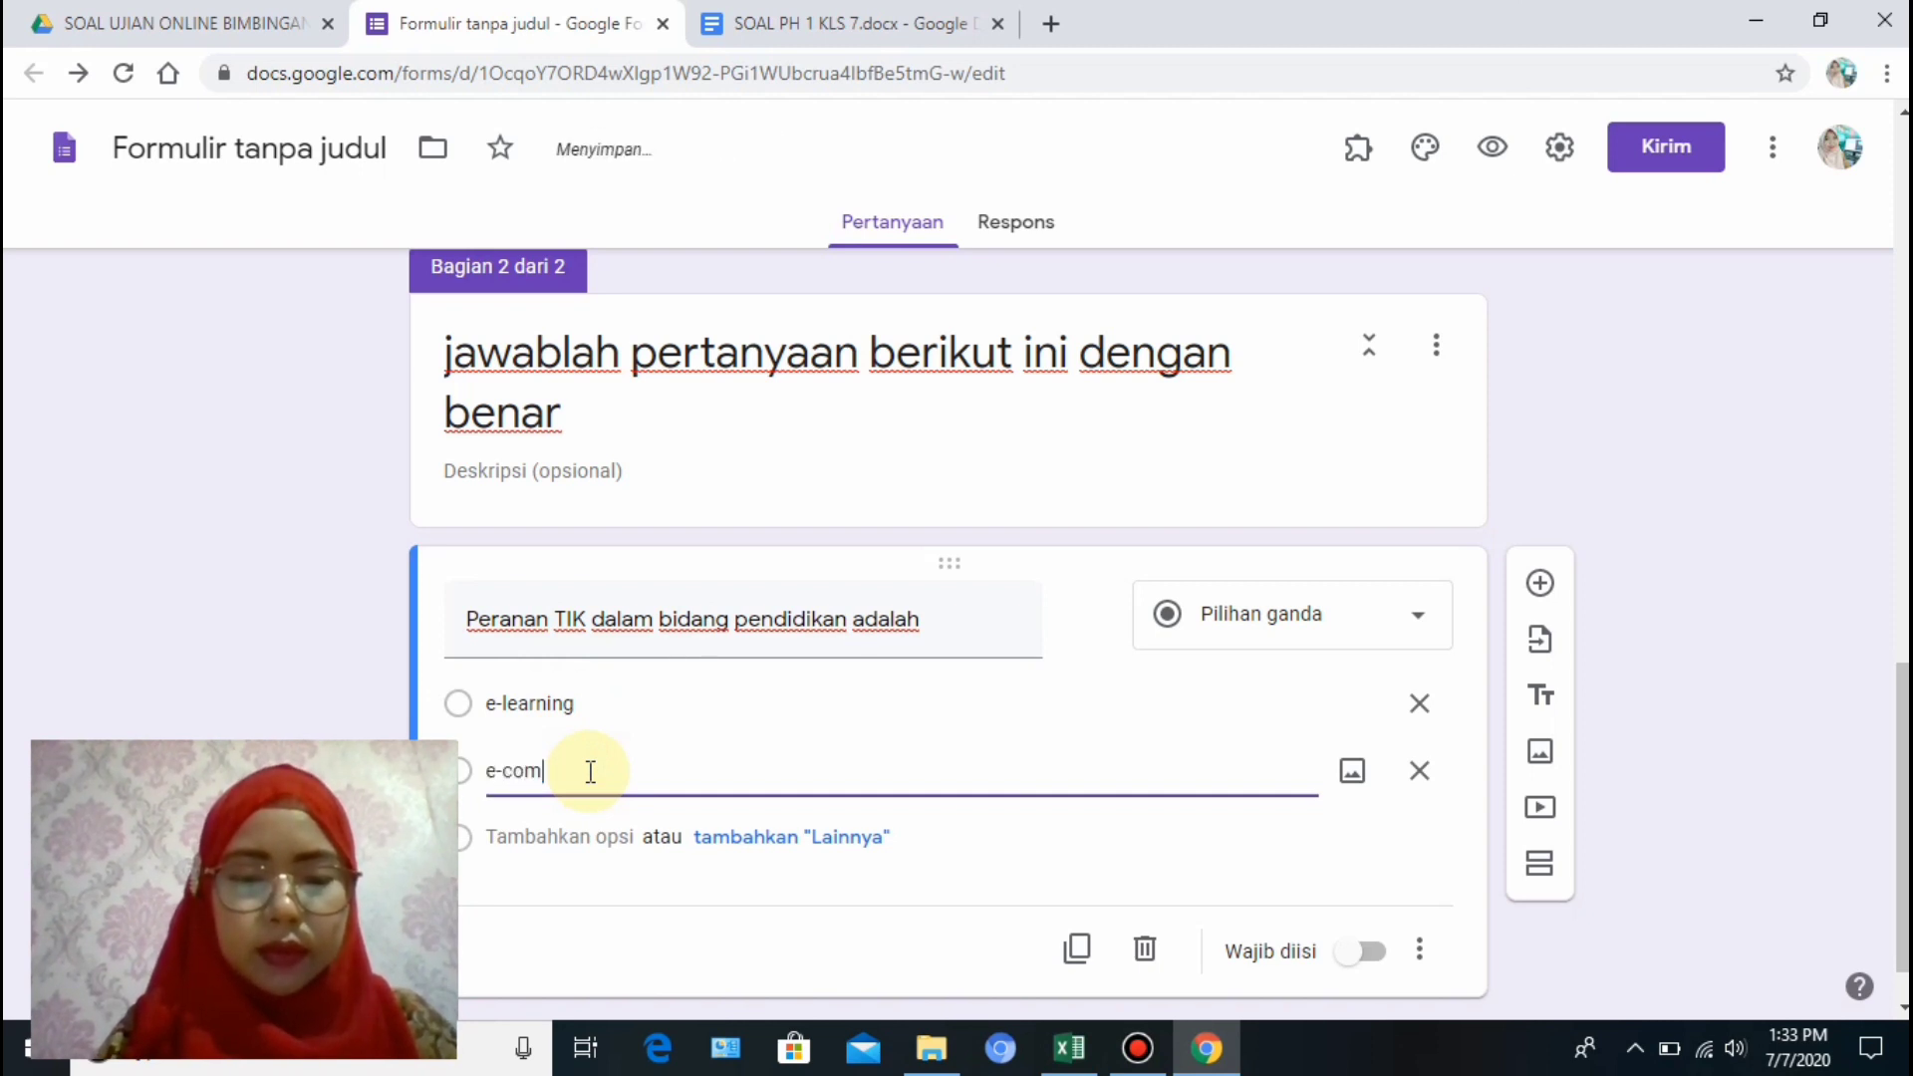
click(586, 838)
text(e)
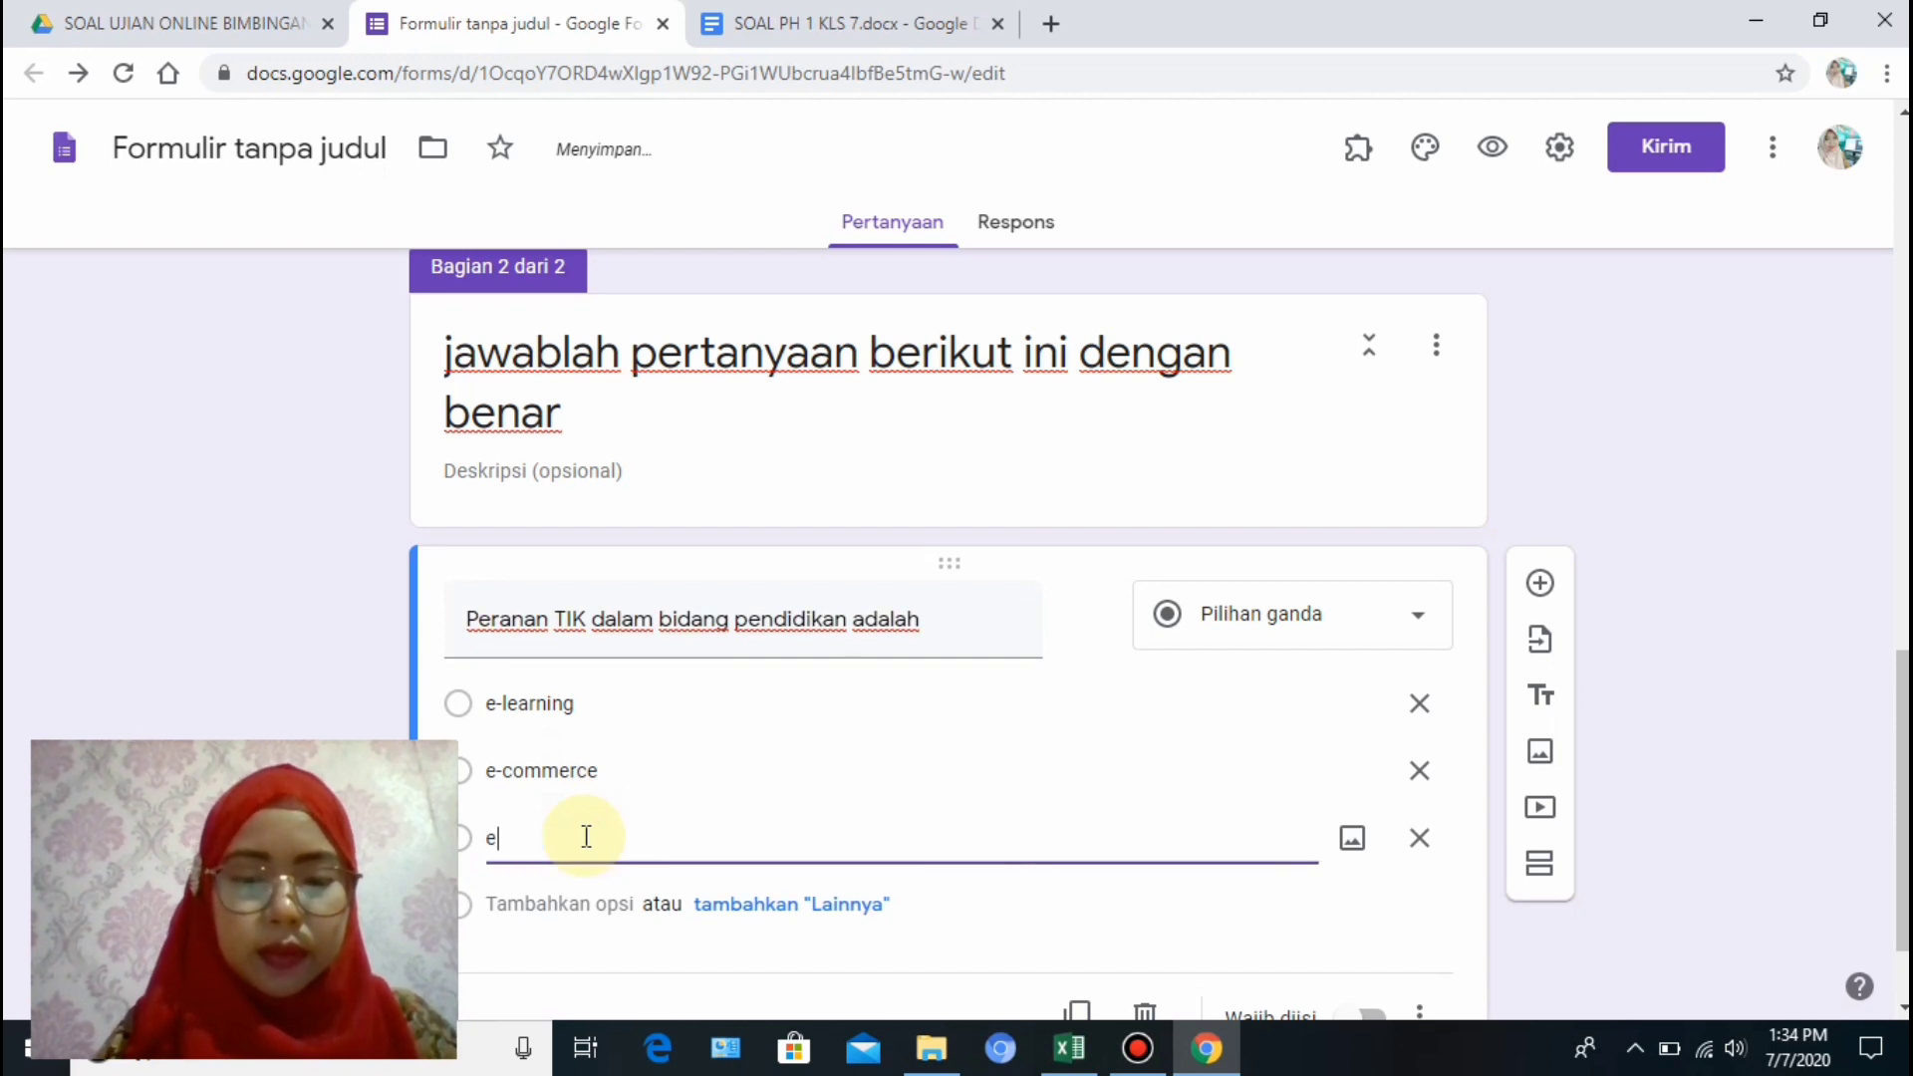
text(-banking)
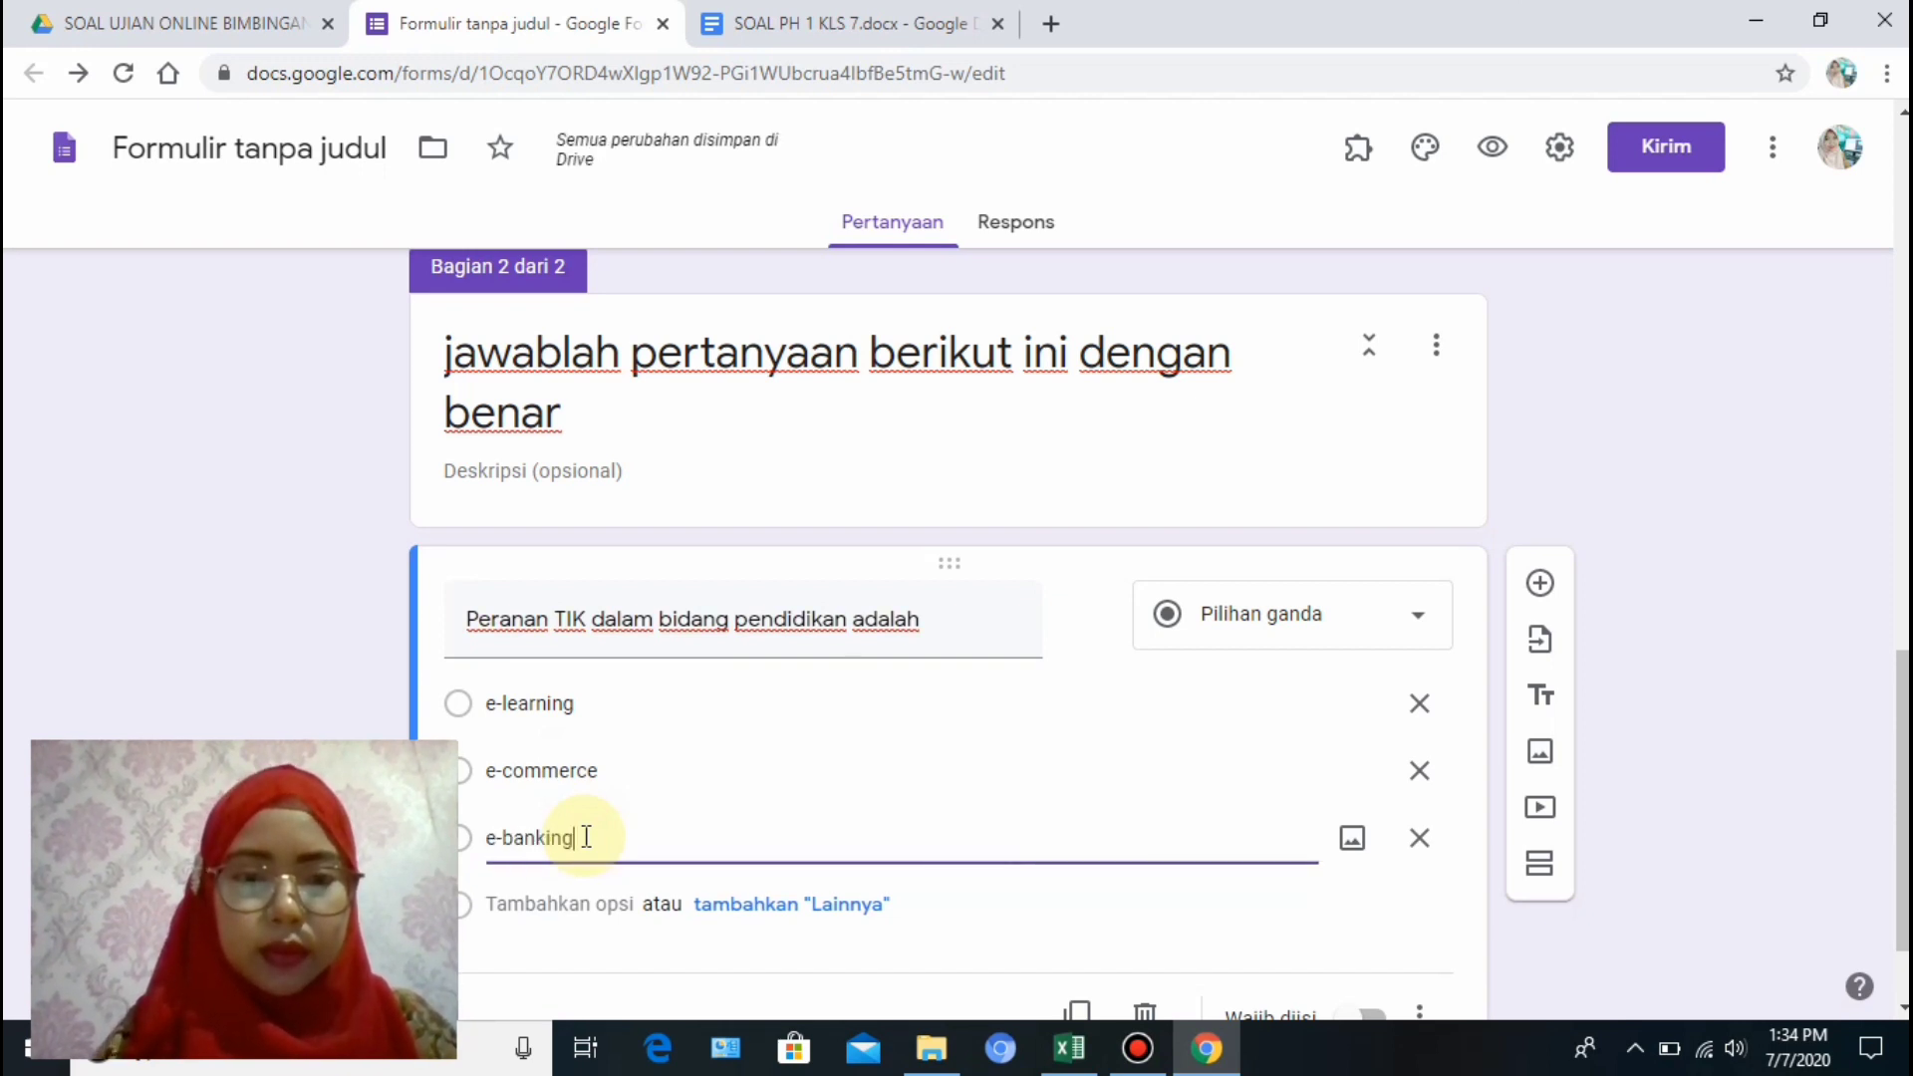
click(586, 904)
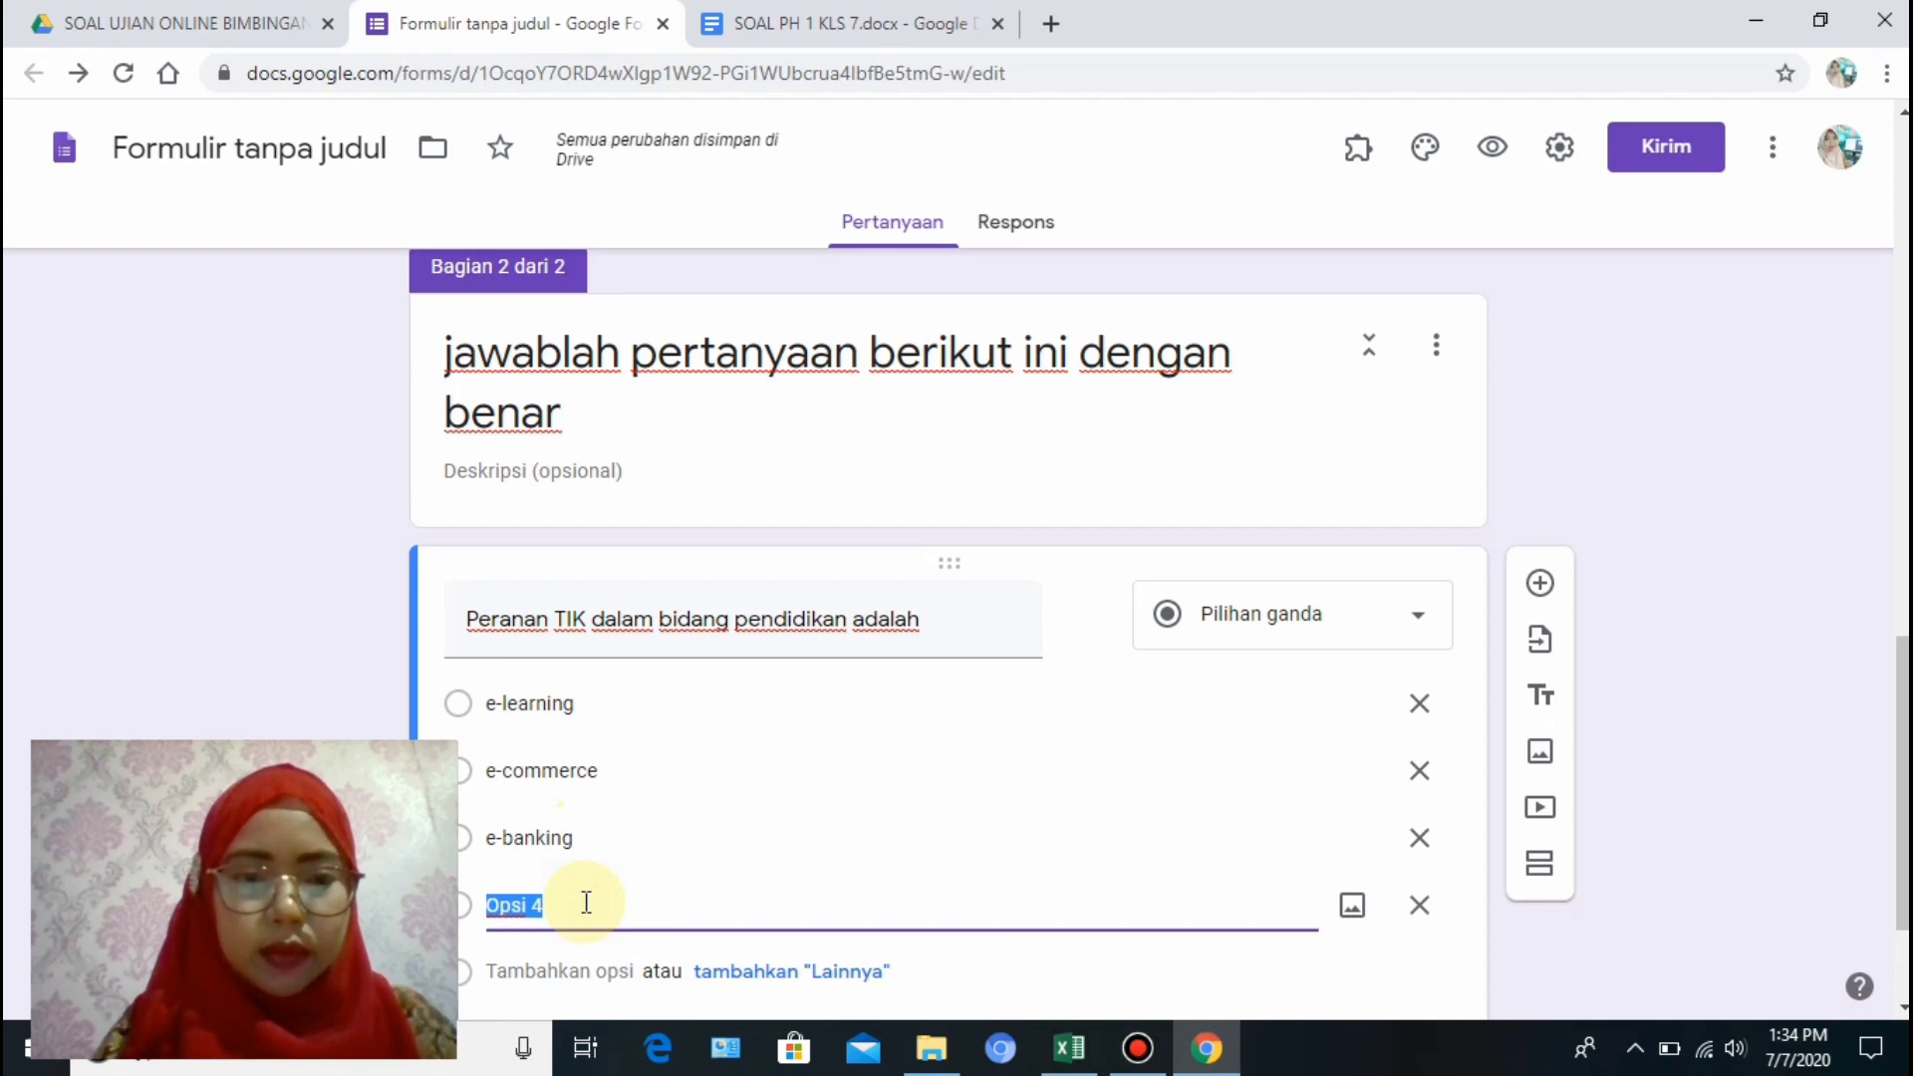
text(egove)
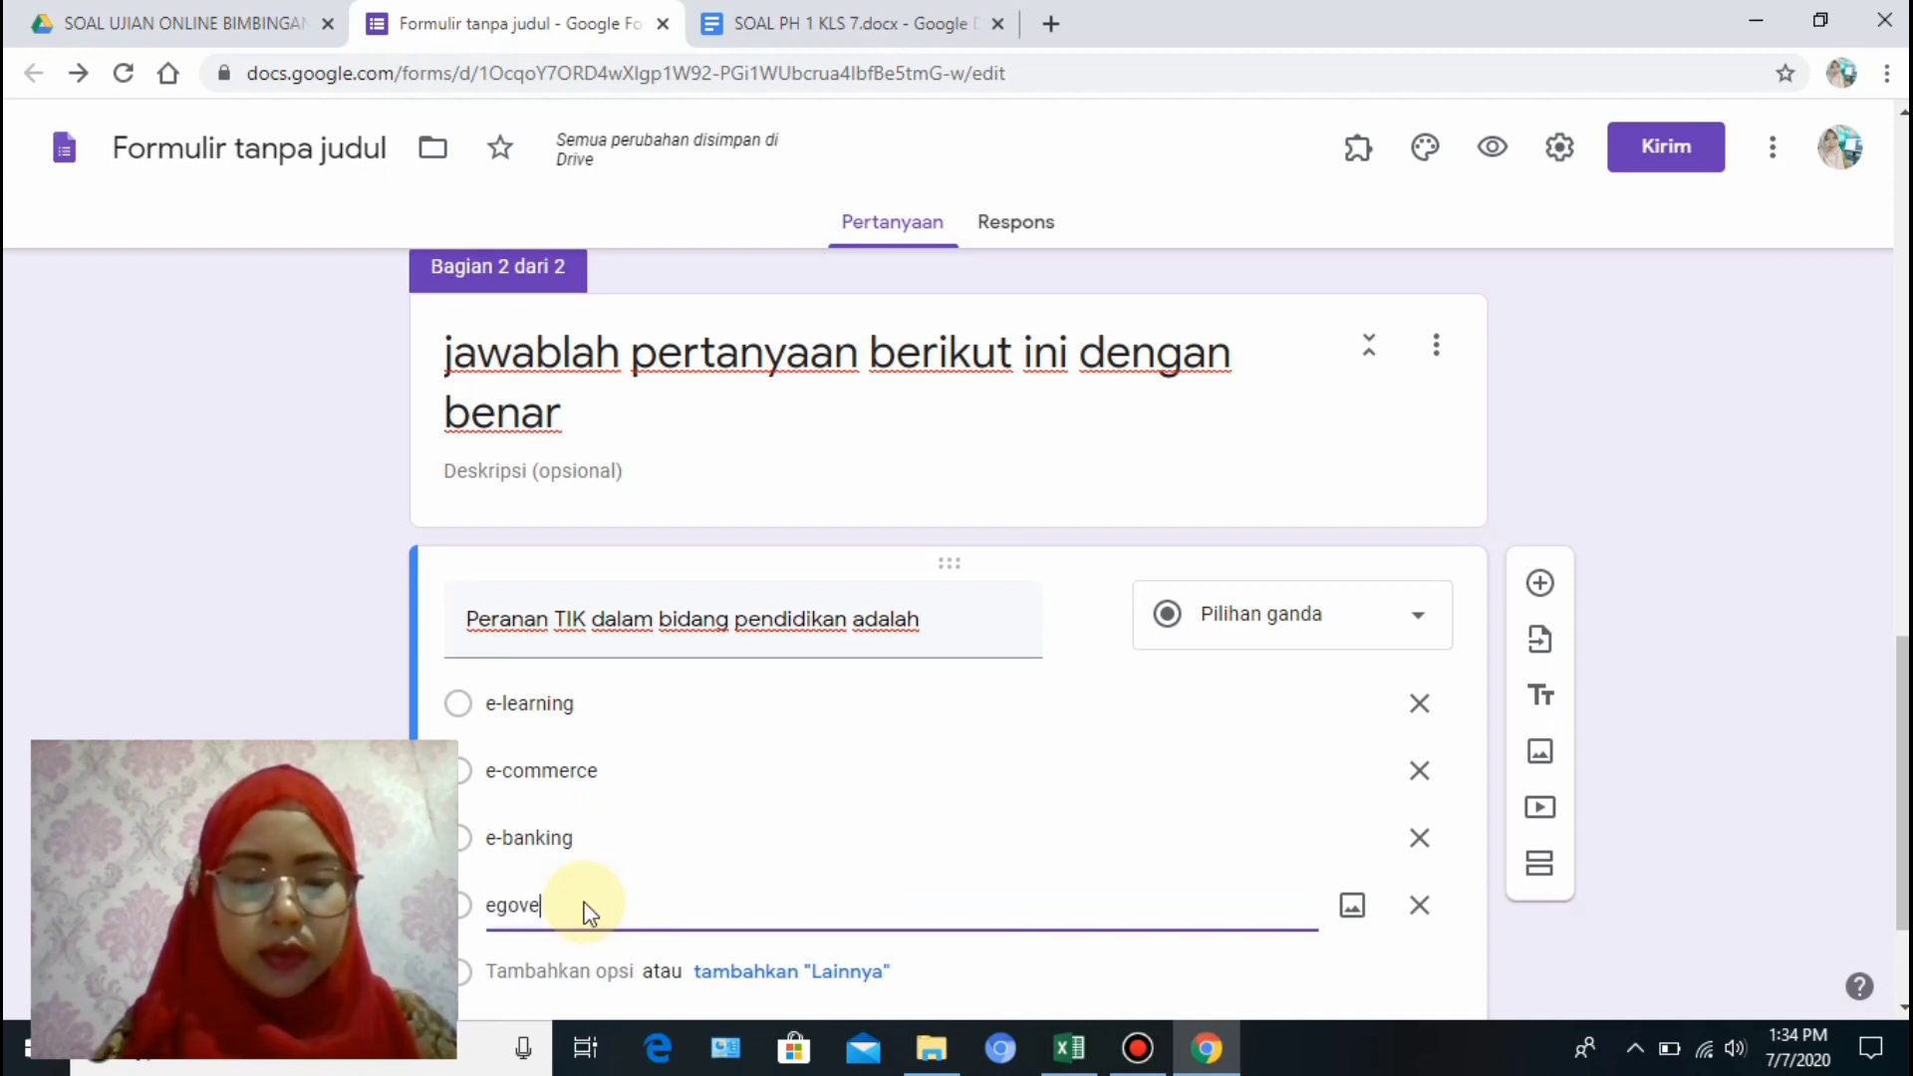
text(rnment)
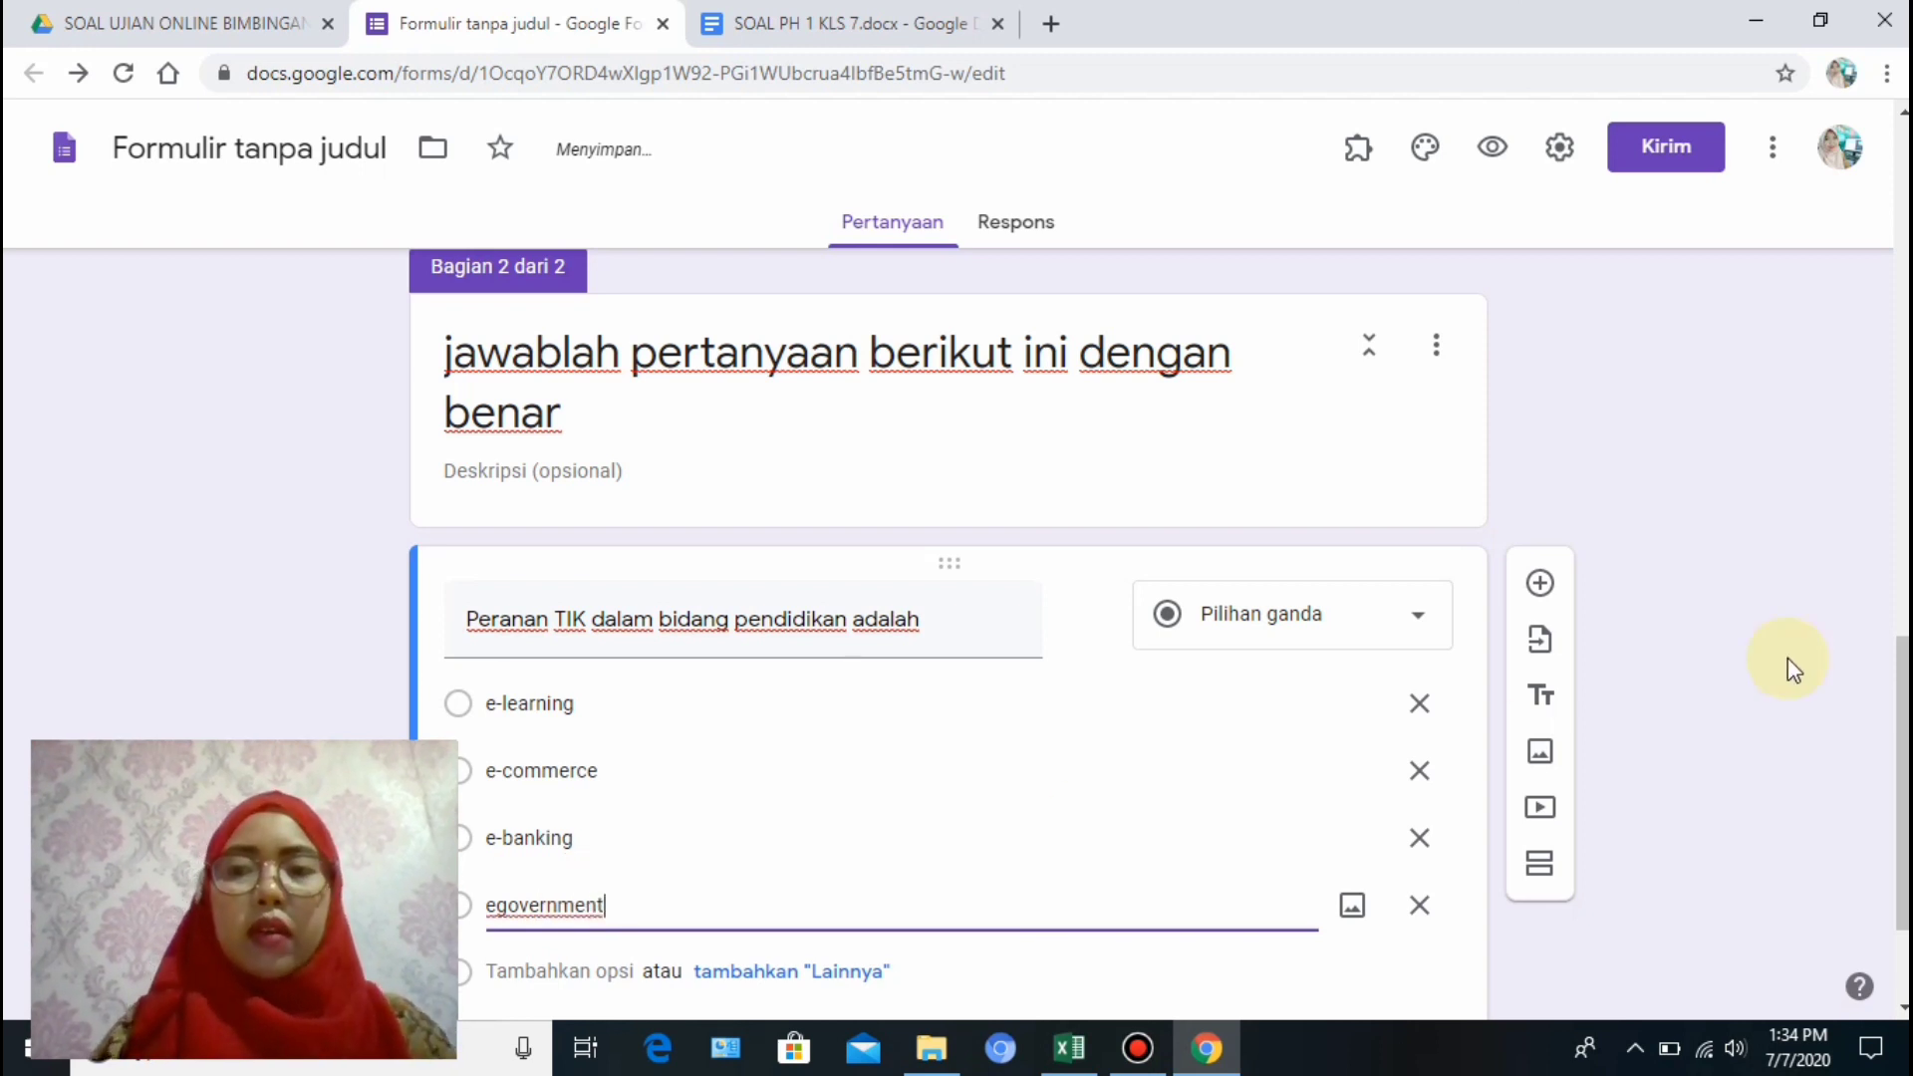
Select the question title text and add a new blank question below it.
scroll(1905, 824, down, 2)
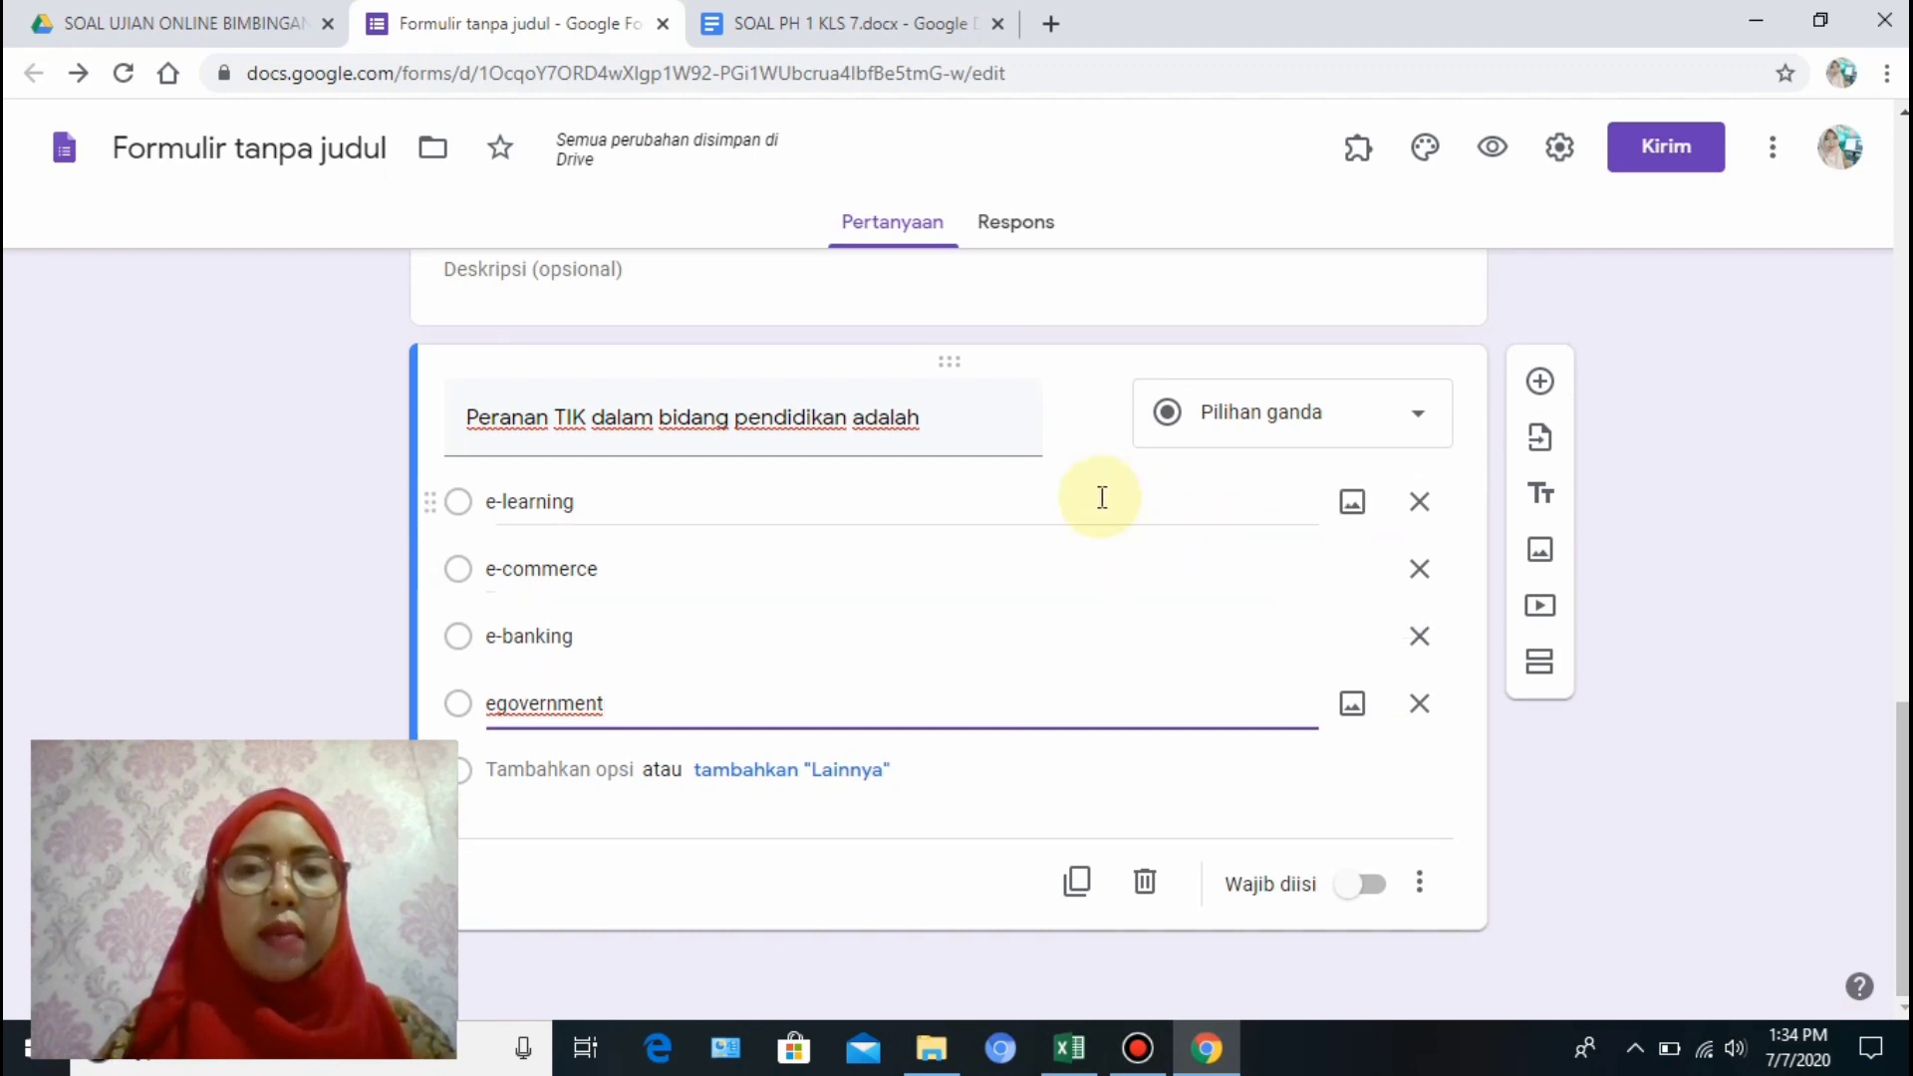
triple_click(938, 420)
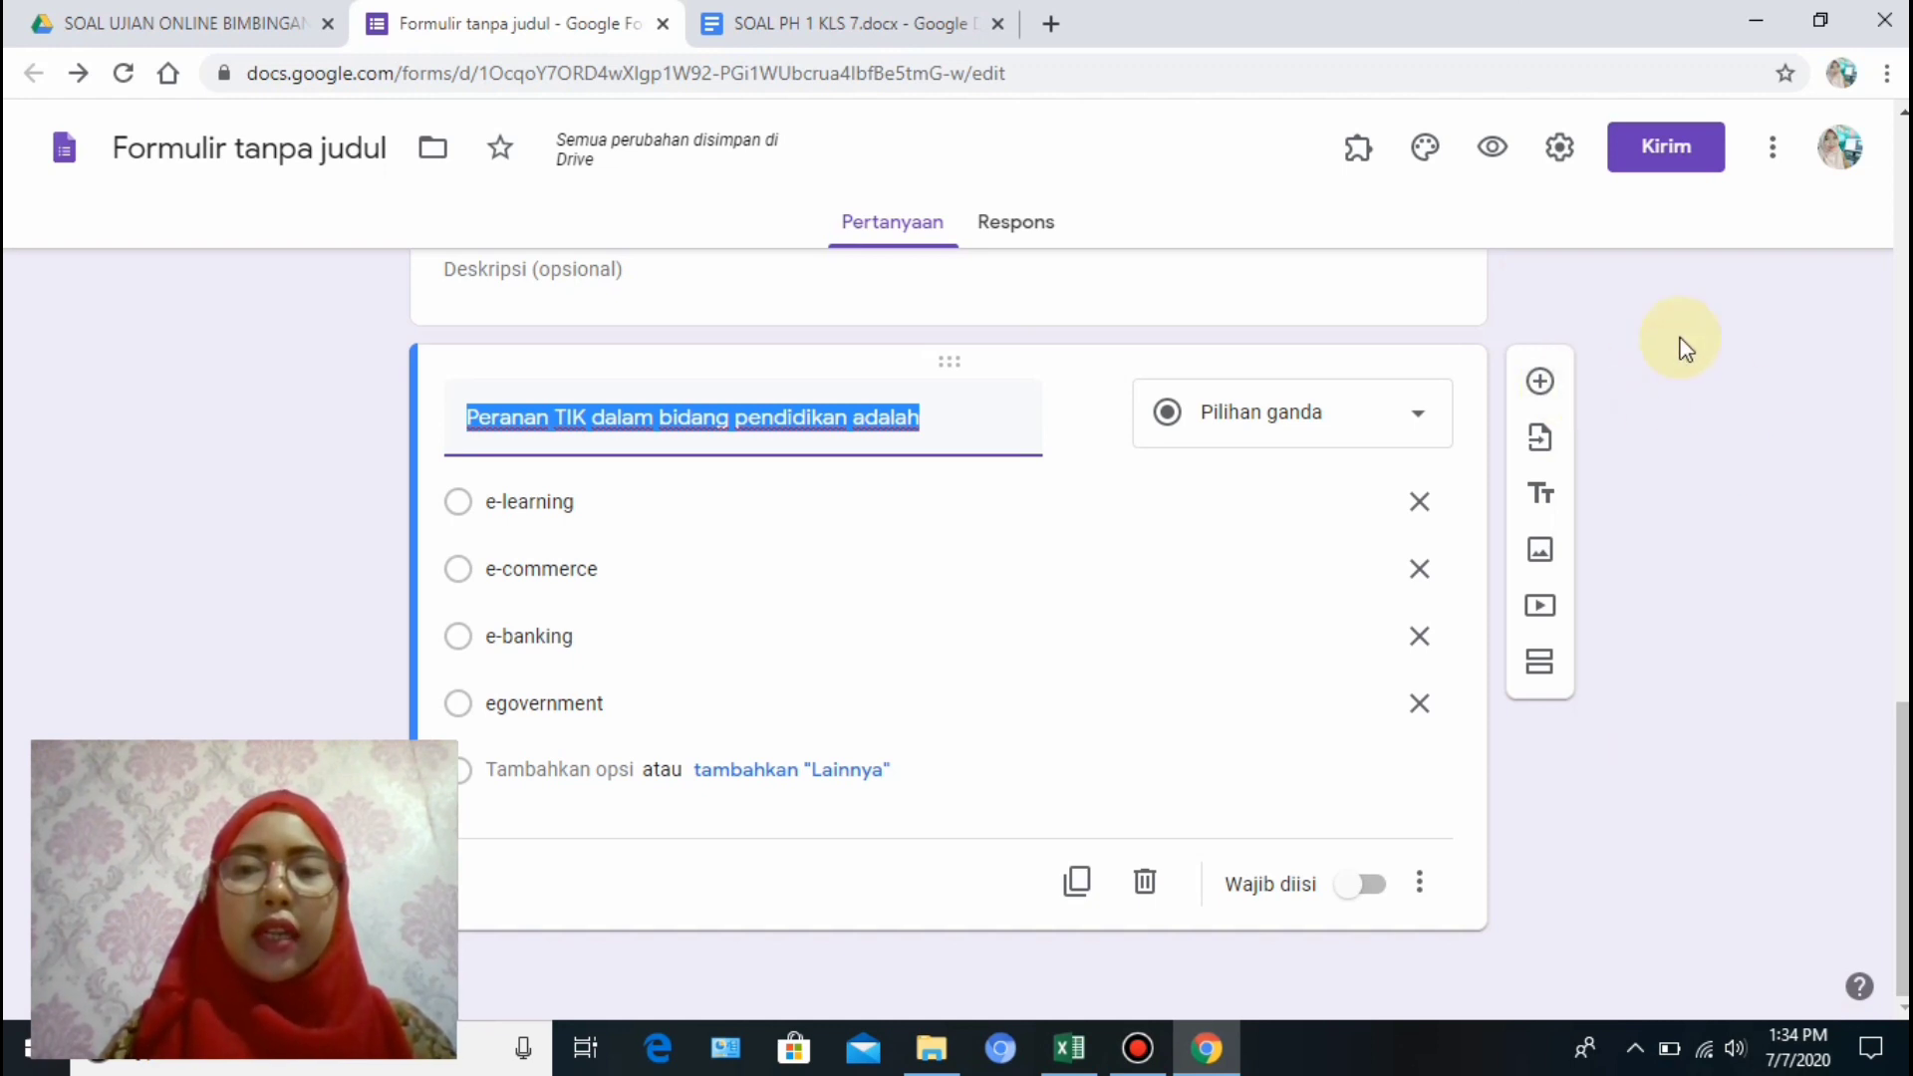
click(1540, 382)
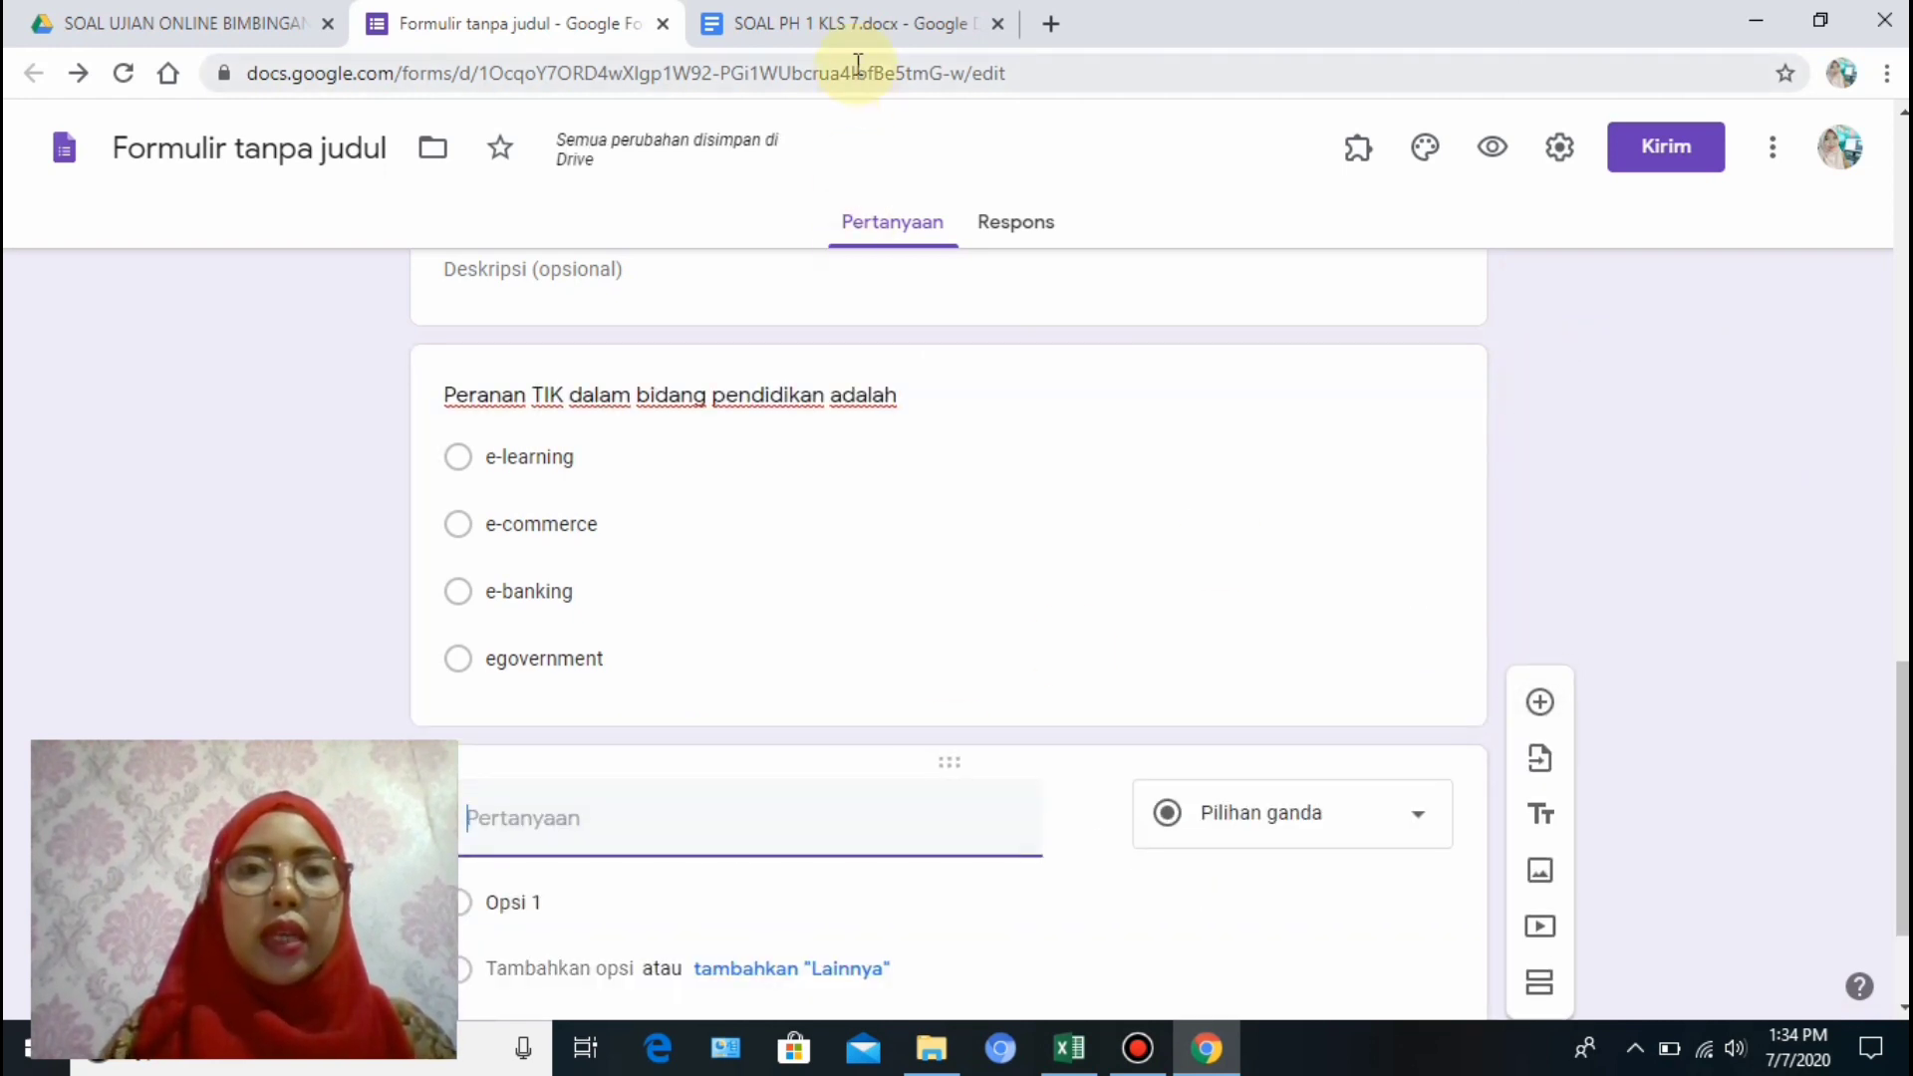
Copy the first question line from the SOAL PH 1 KLS 7 document in Docs.
click(791, 30)
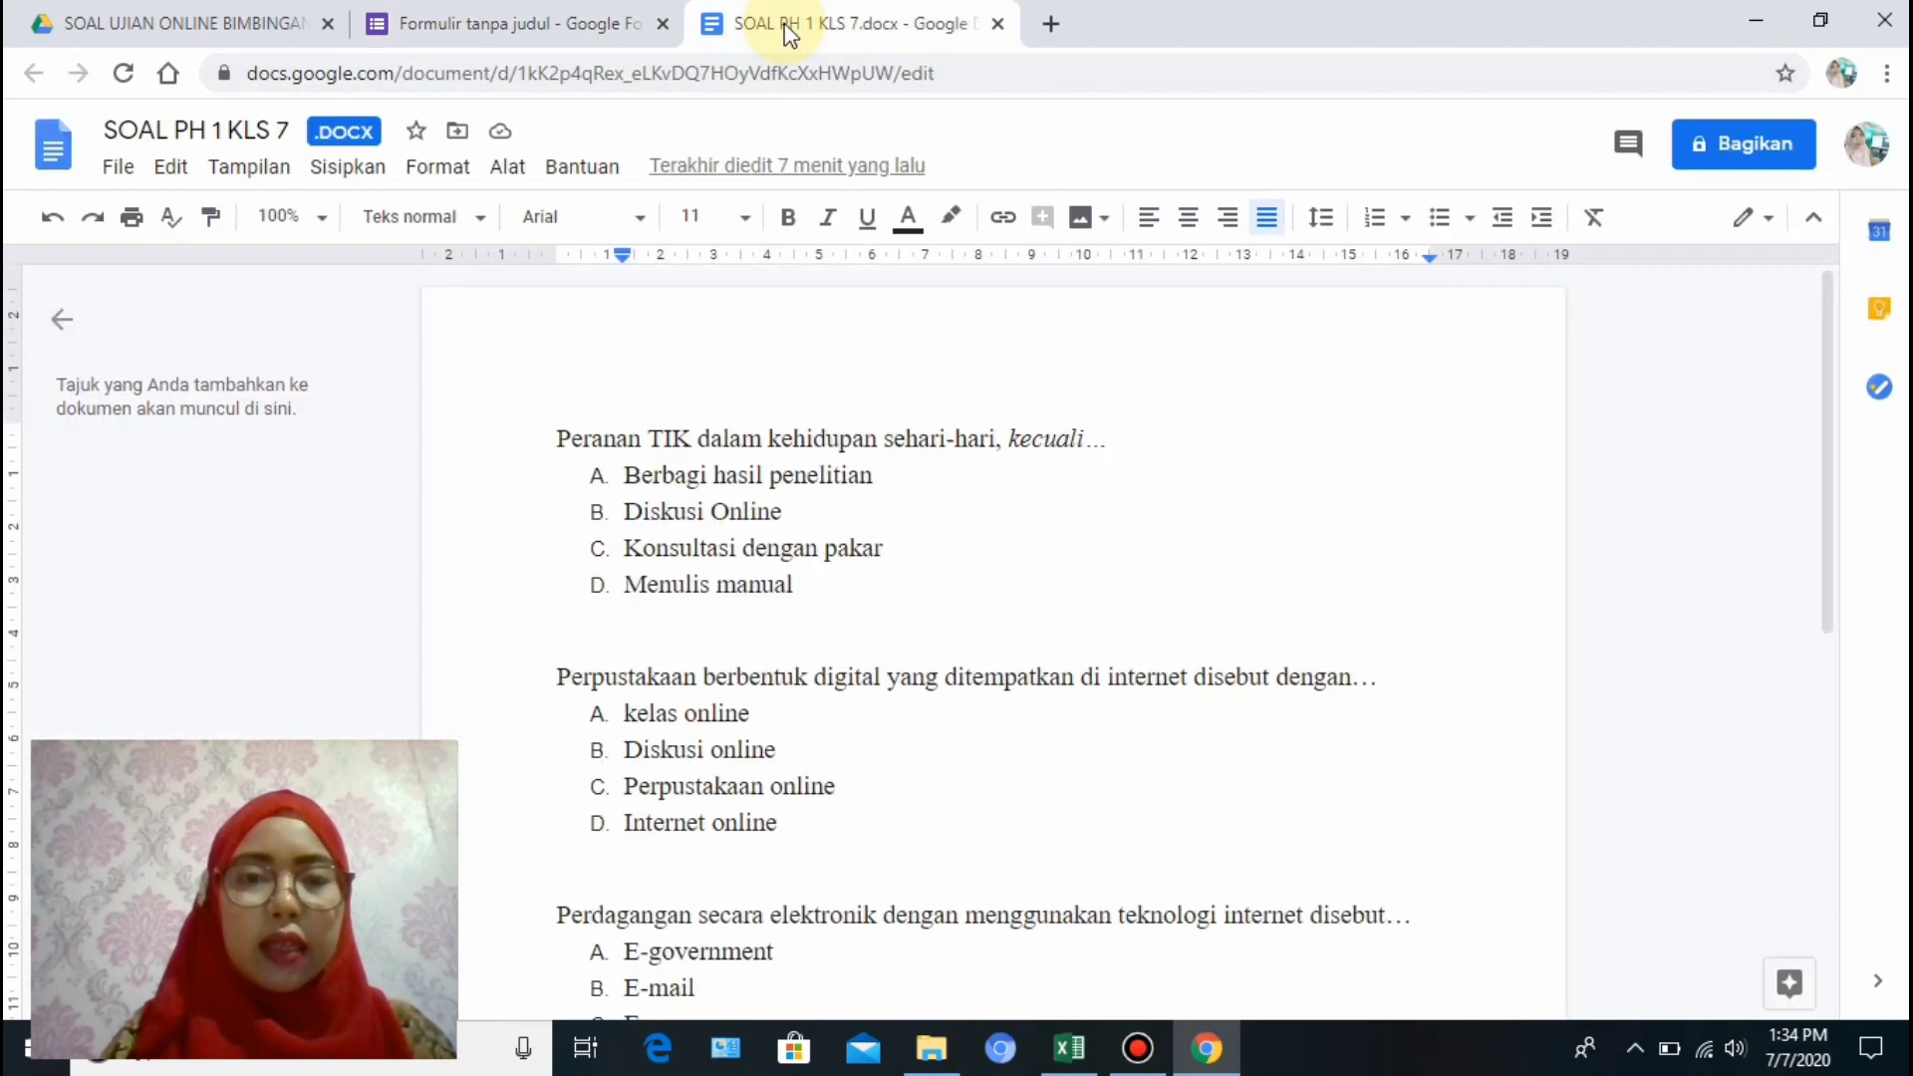
drag(551, 435, 1120, 439)
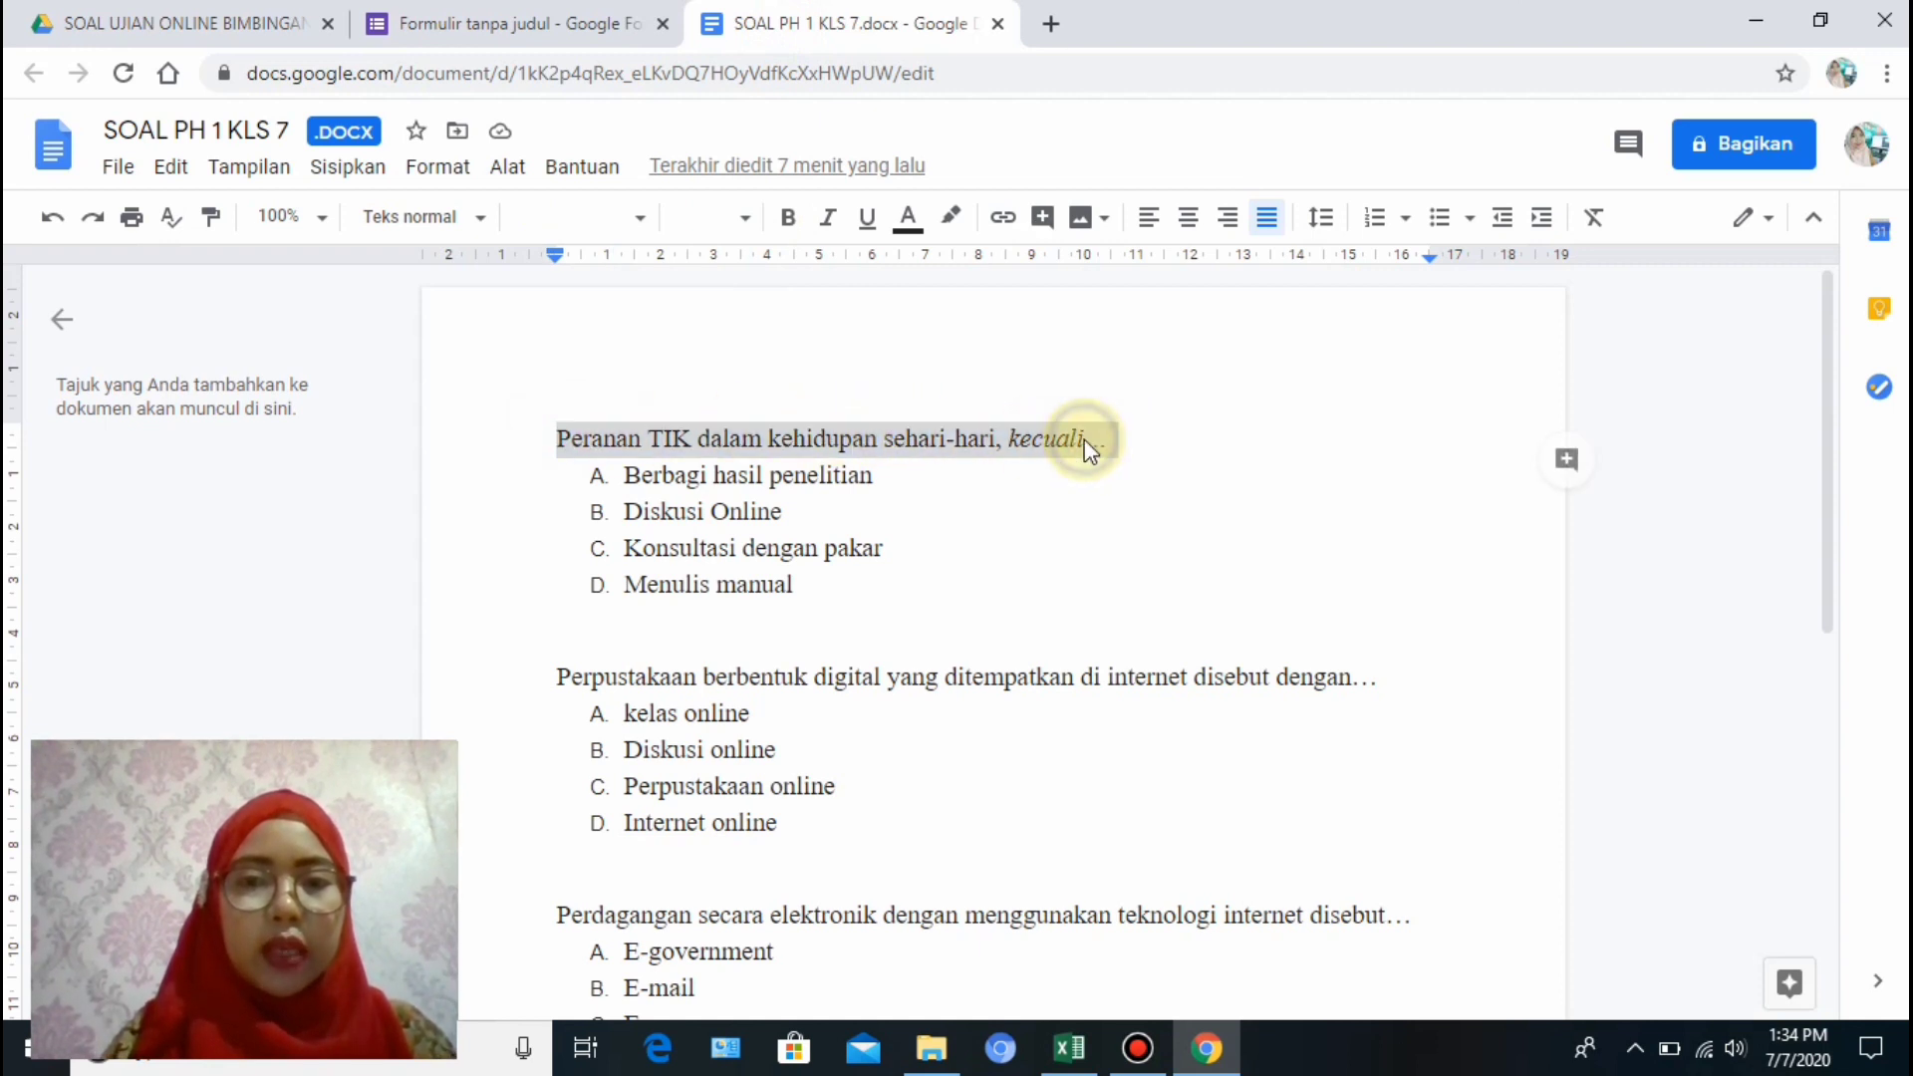
right_click(1085, 439)
click(1148, 378)
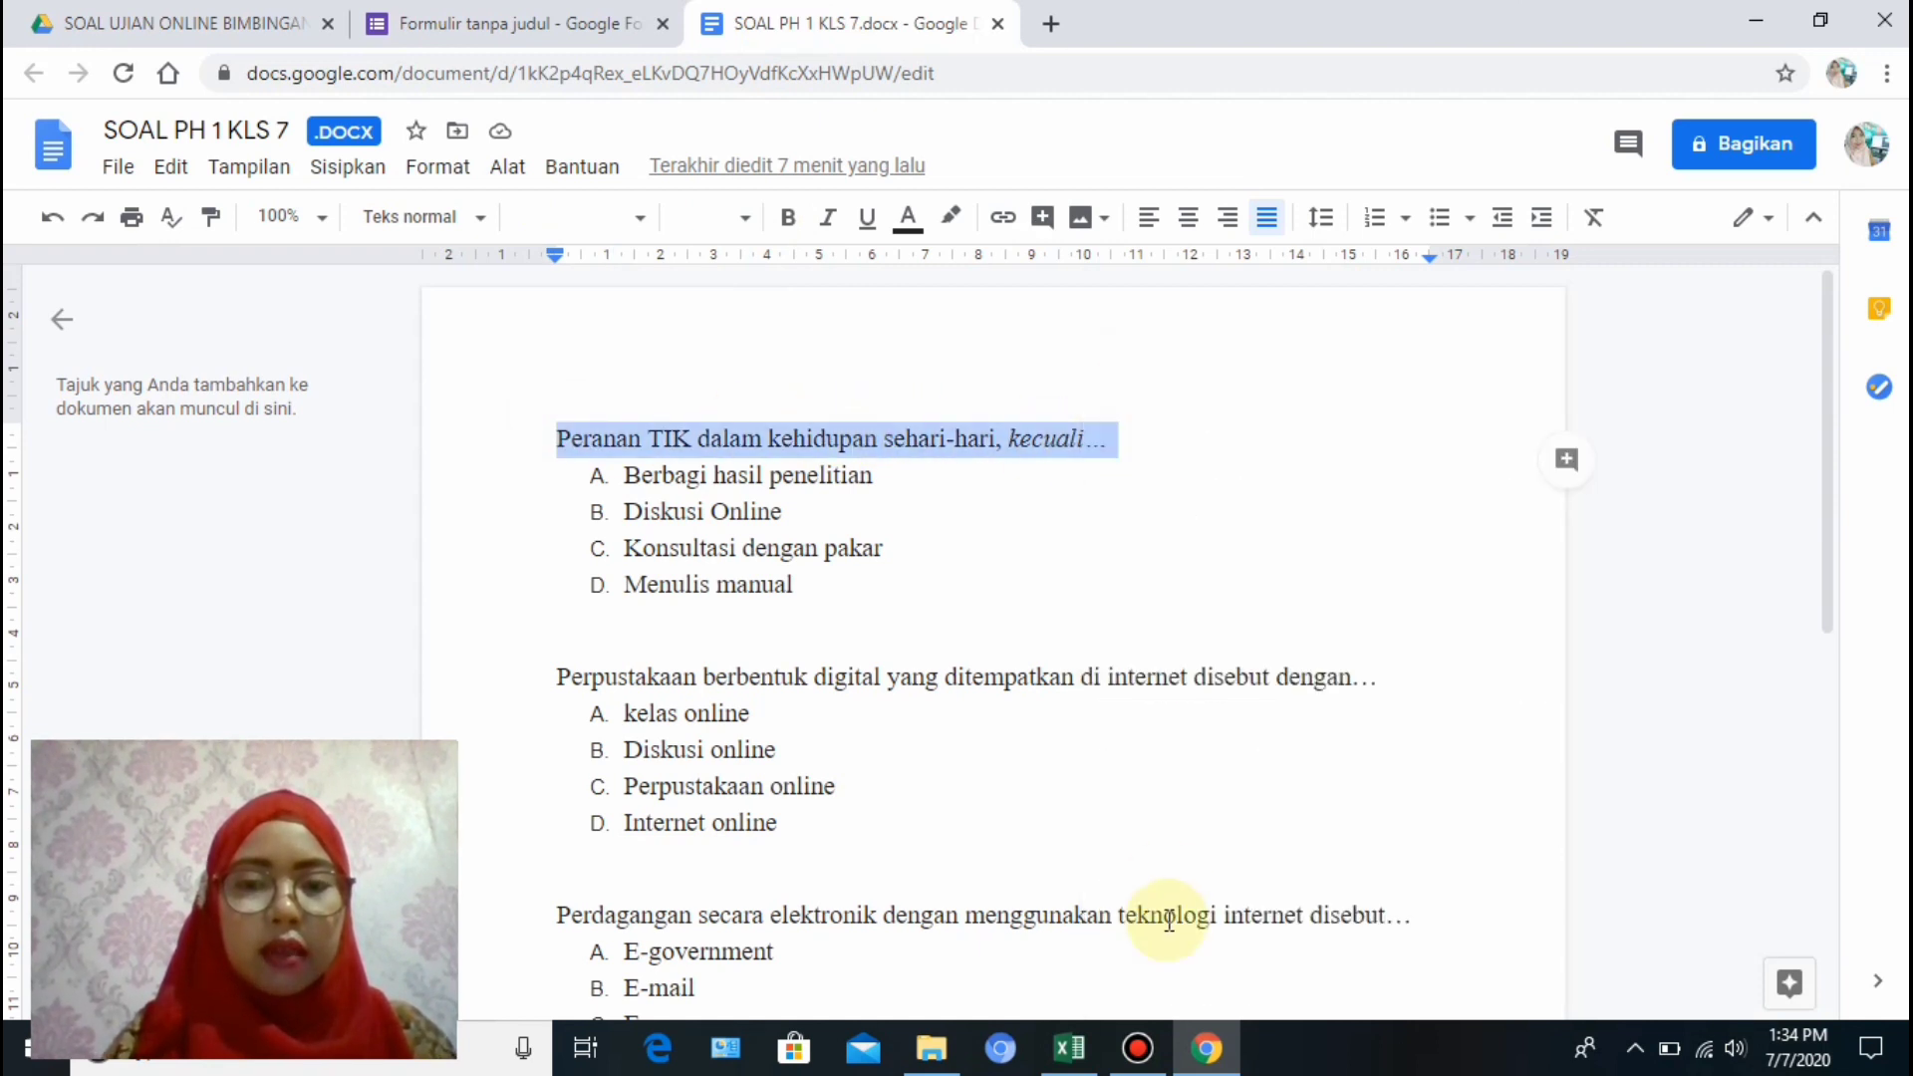
click(513, 23)
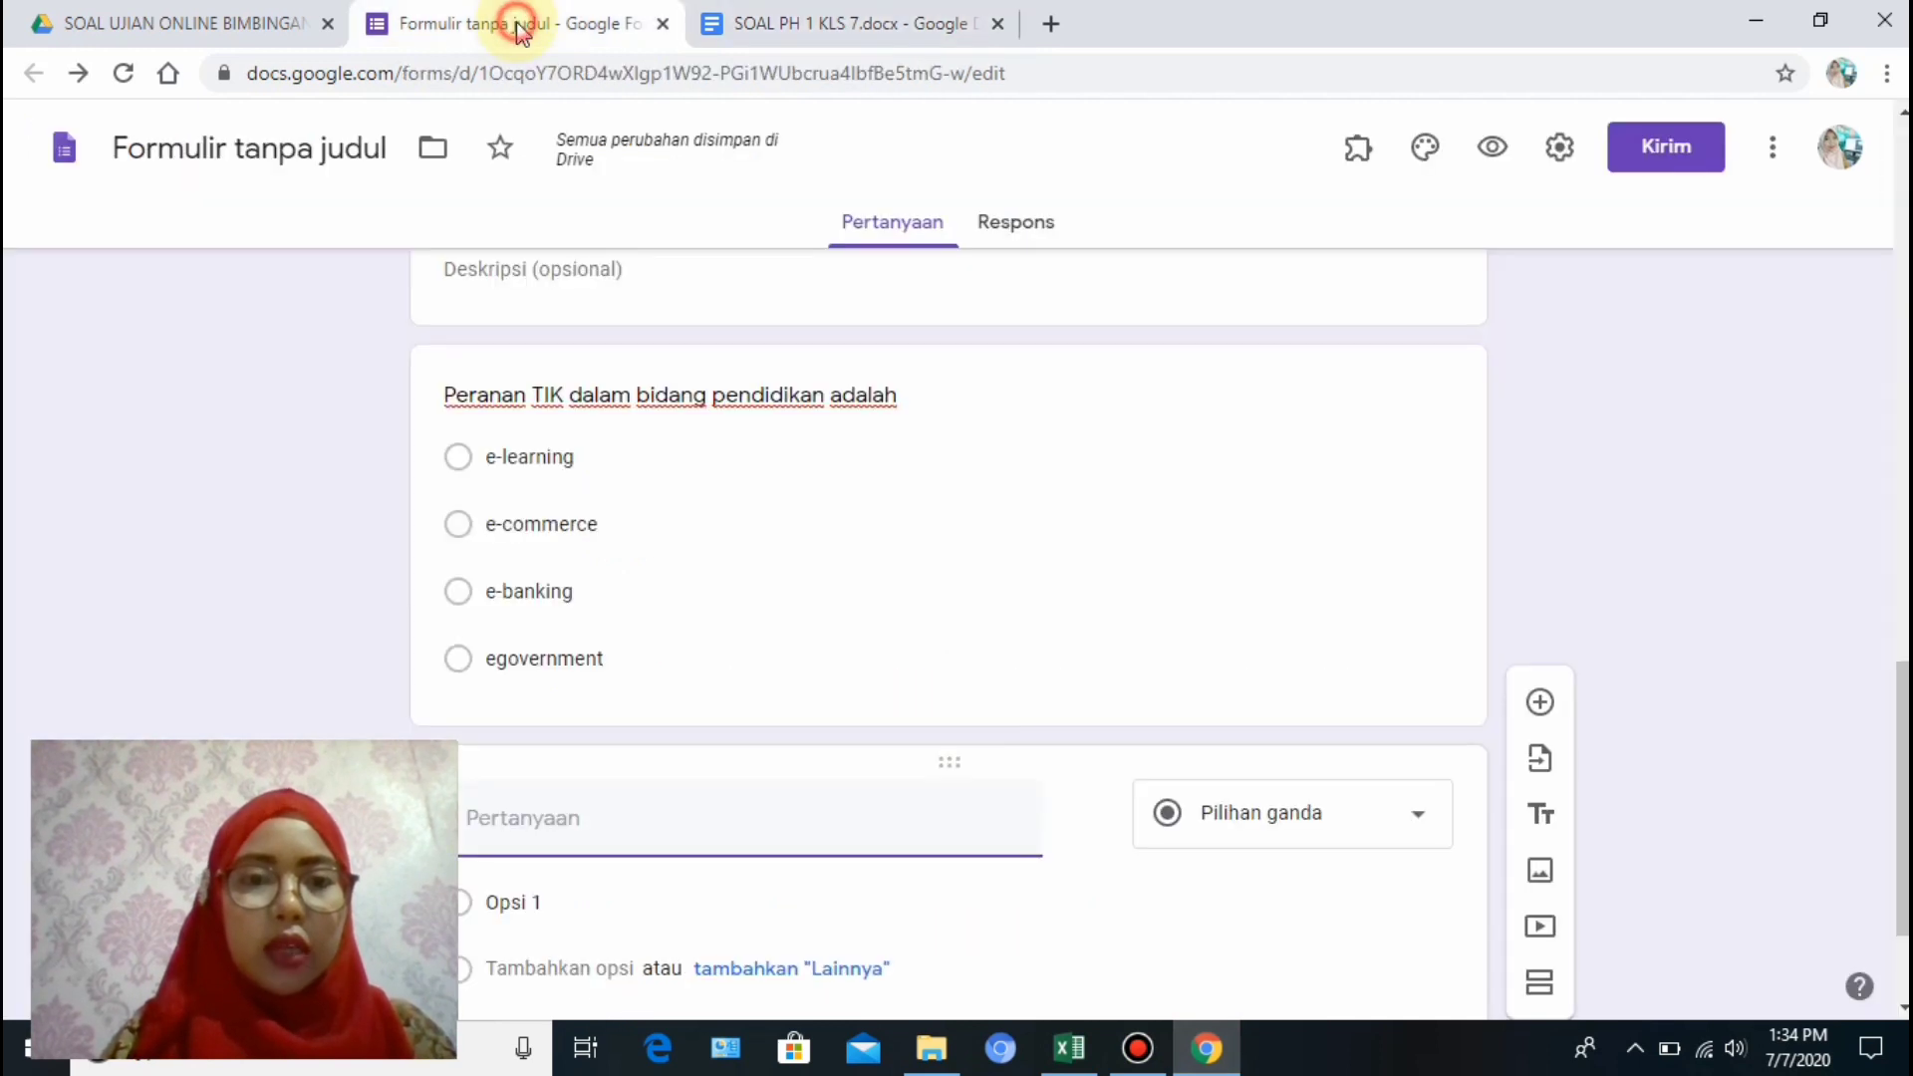
Paste 'Peranan TIK dalam kehidupan sehari-hari, kecuali...' as the title and copy answers A–D from Docs.
right_click(566, 835)
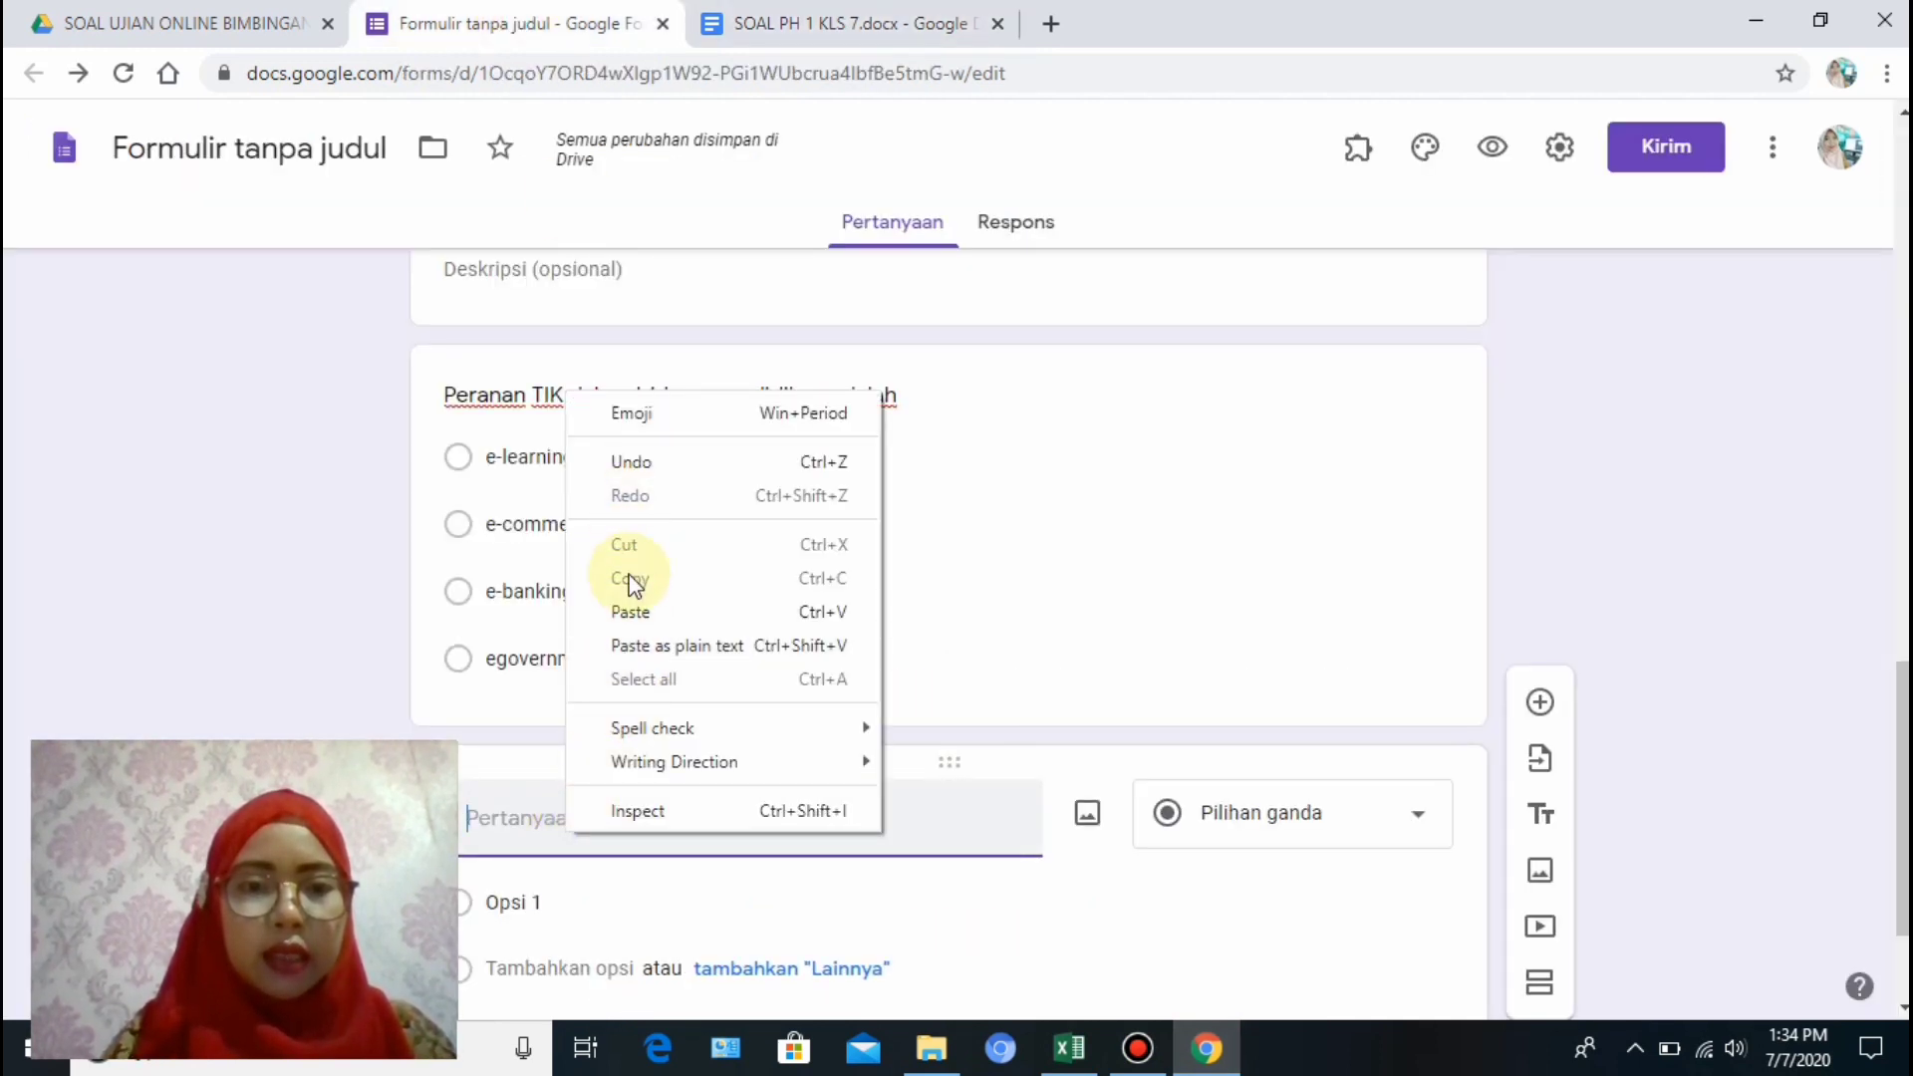
click(629, 613)
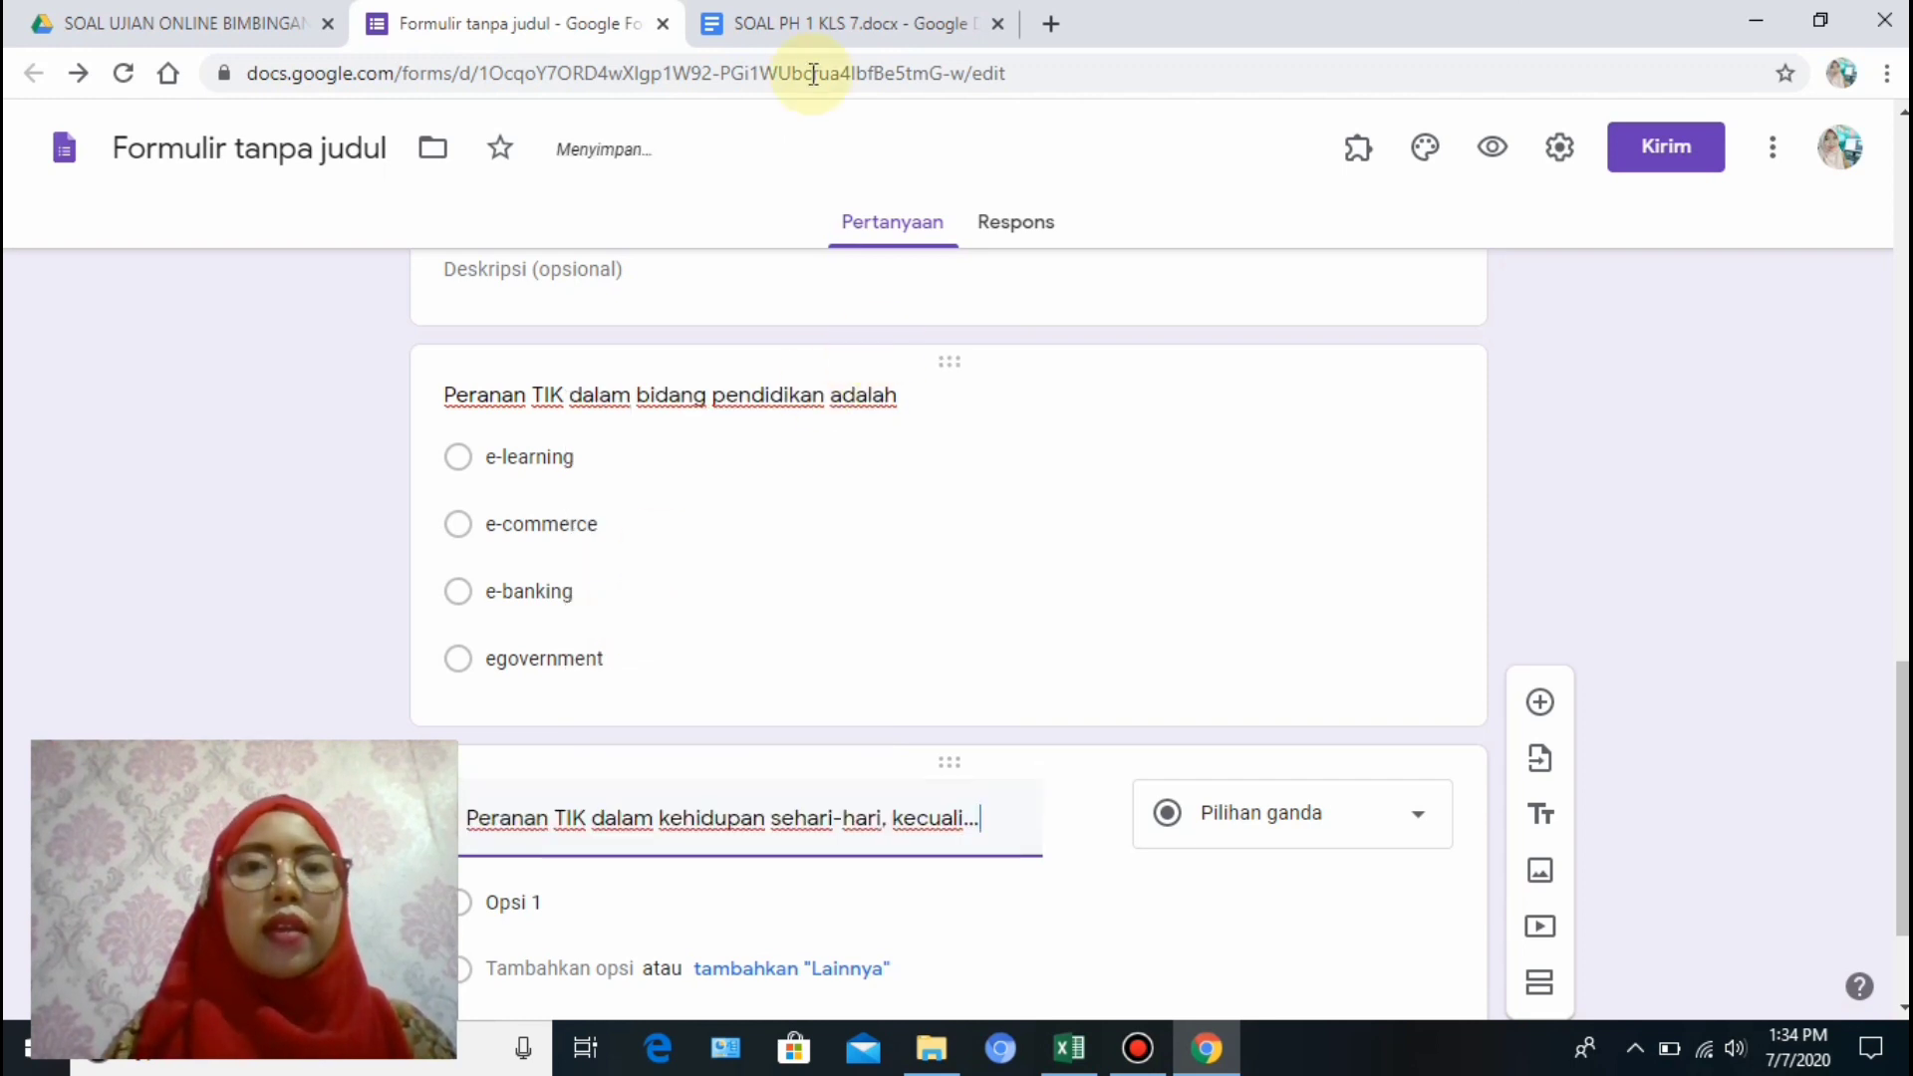
click(800, 30)
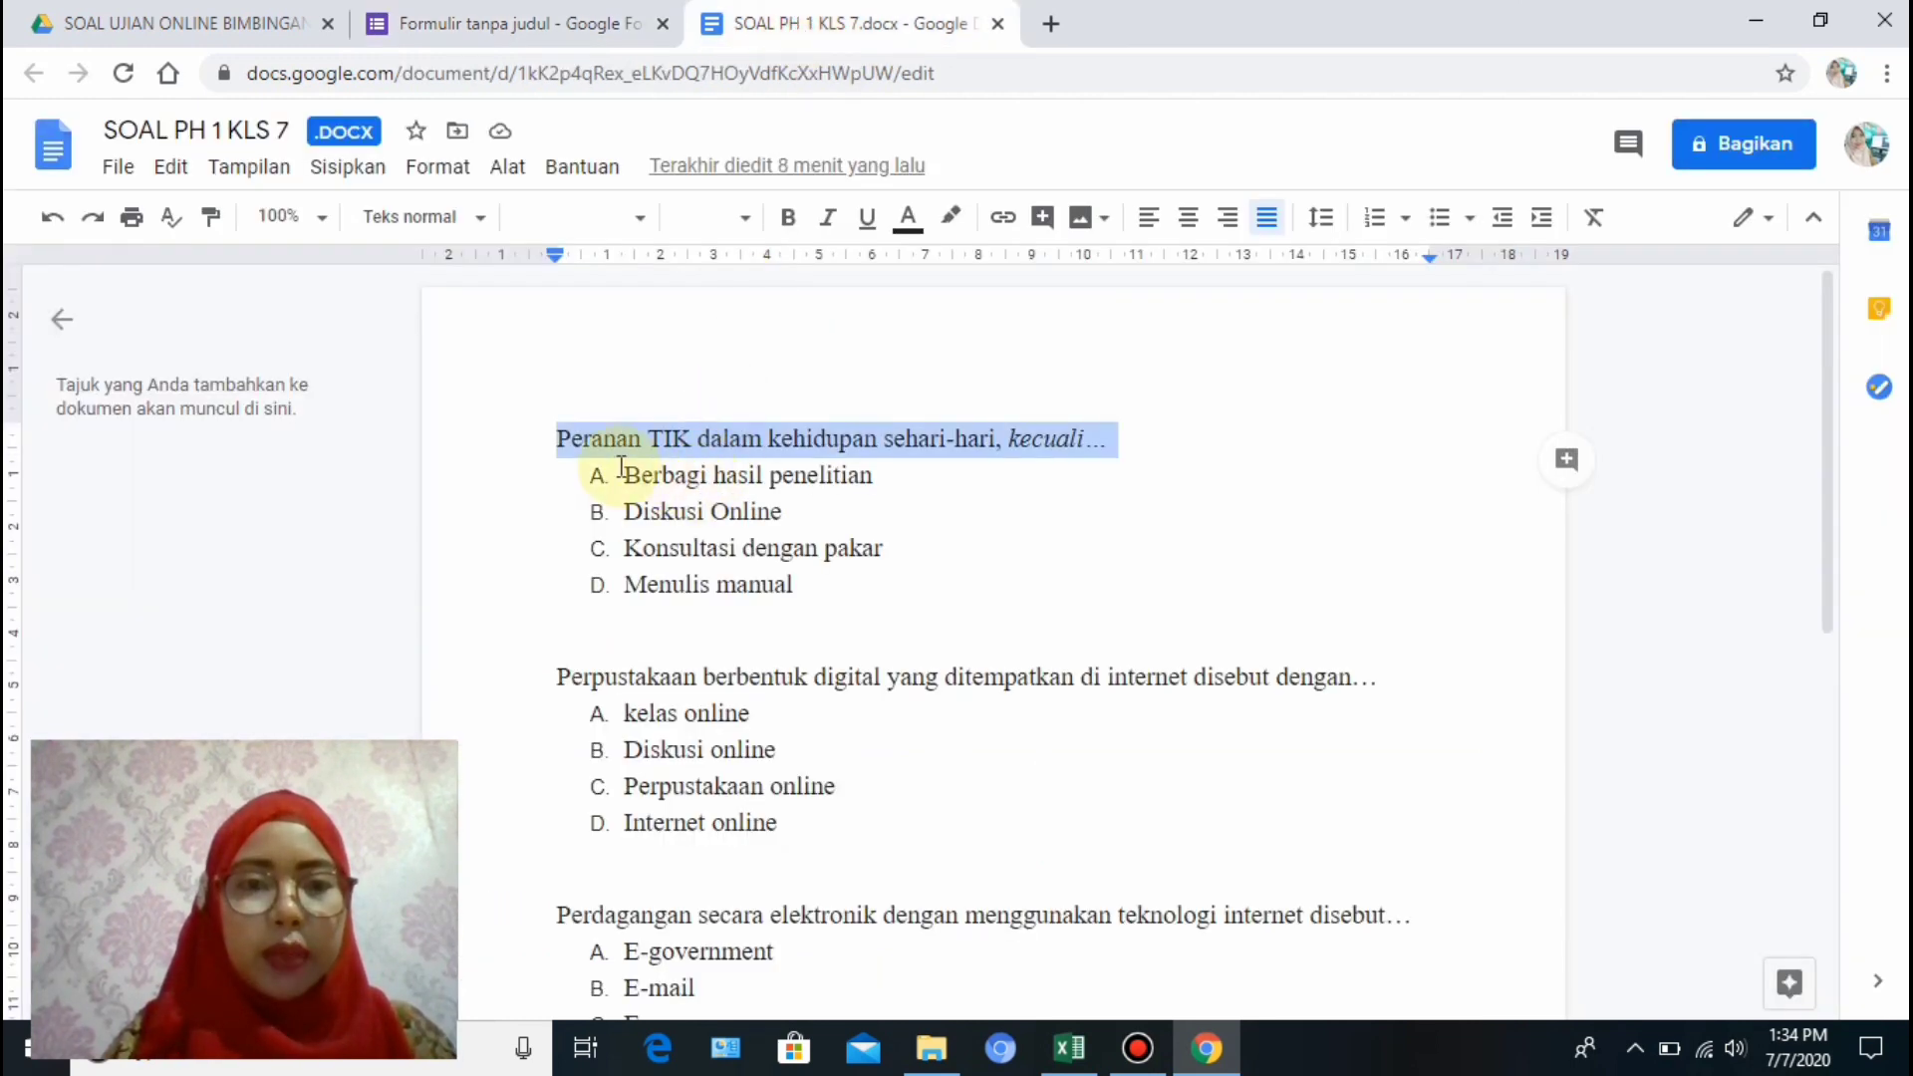
drag(619, 476, 801, 586)
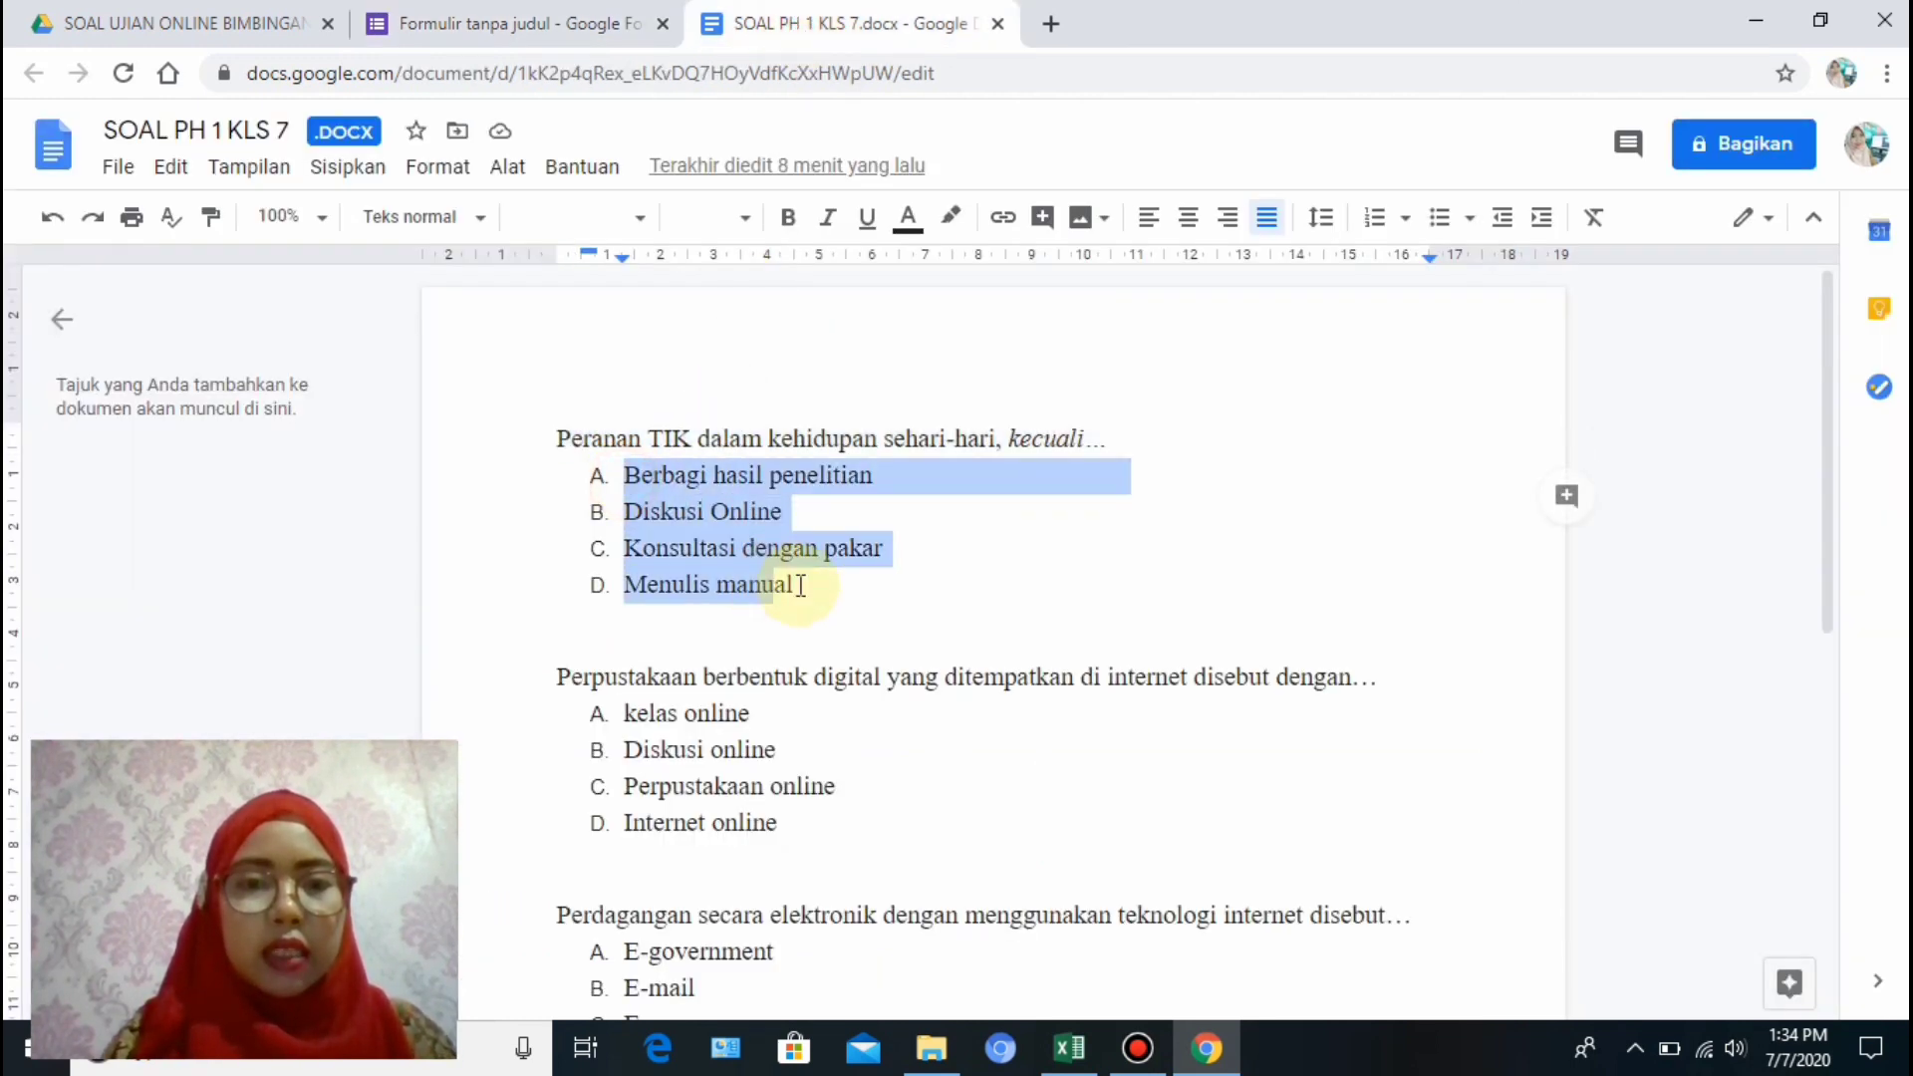
right_click(719, 554)
click(765, 302)
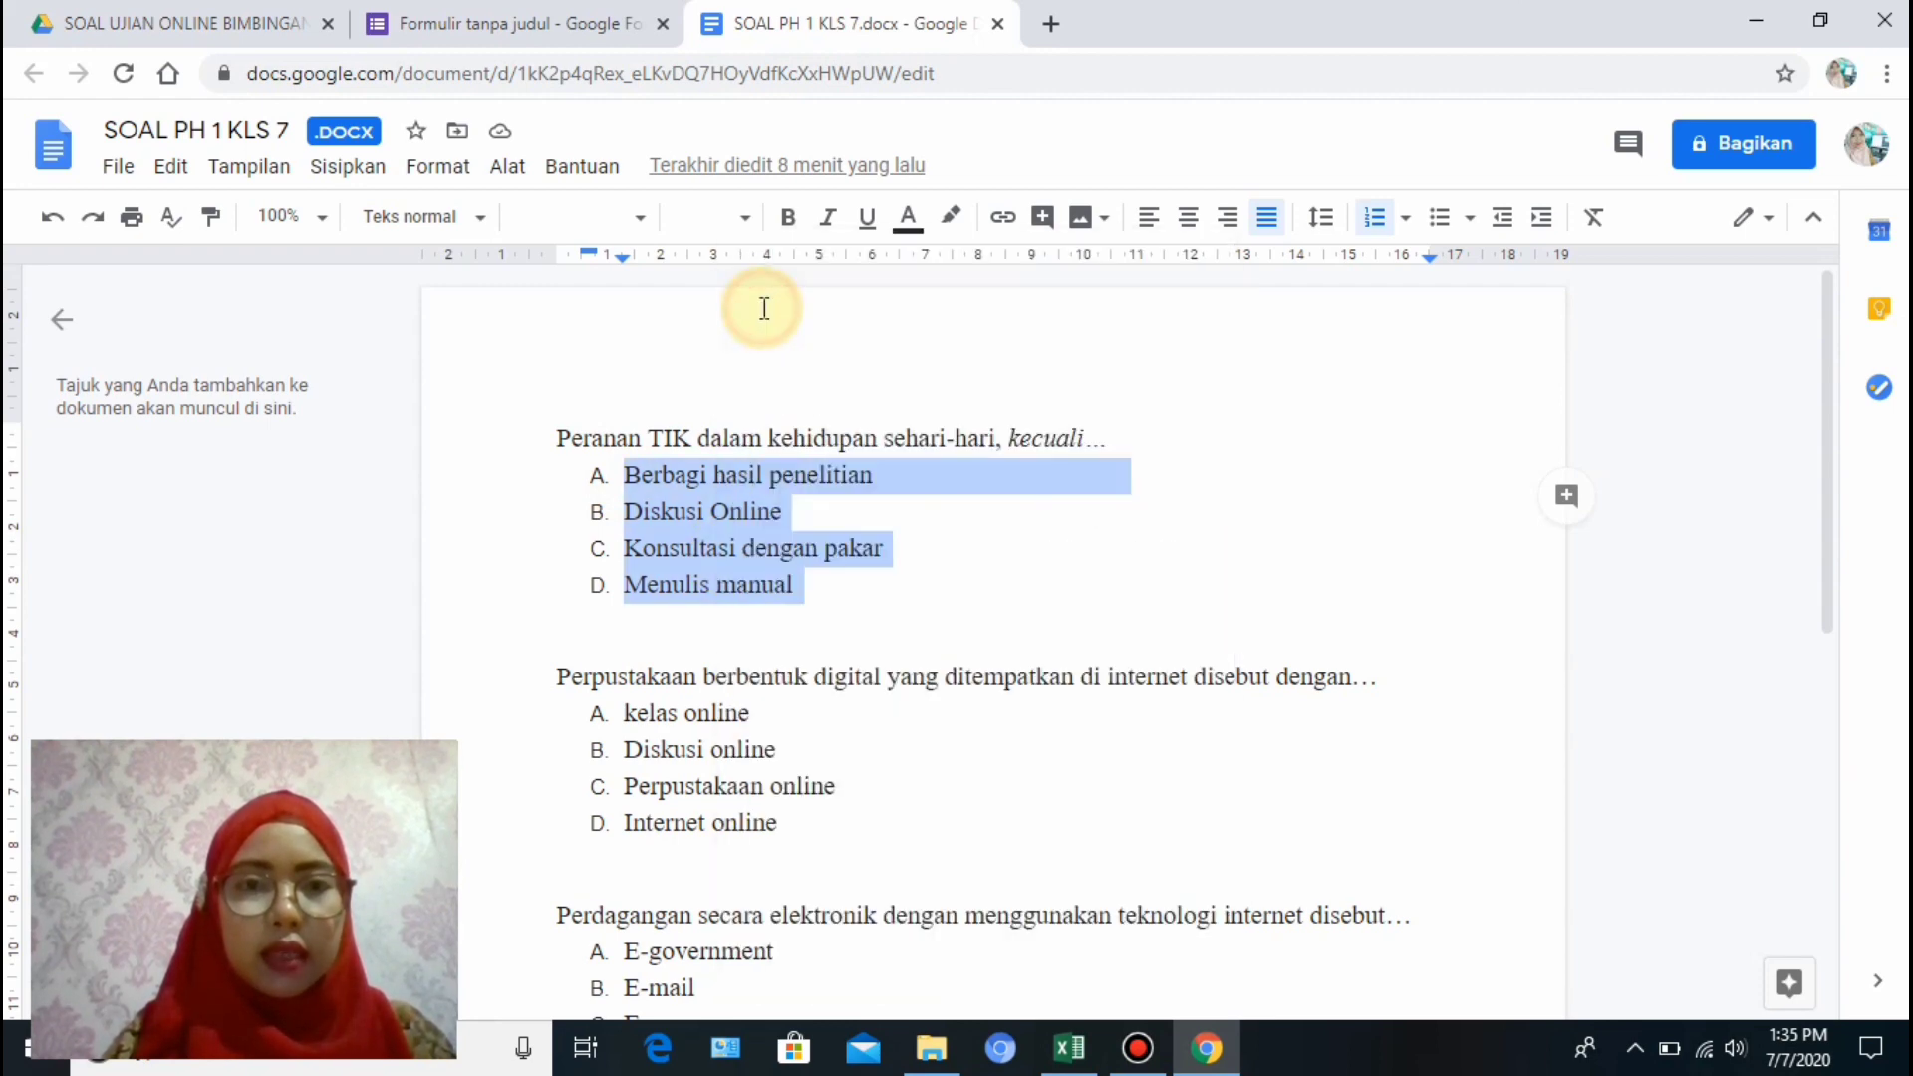
click(621, 45)
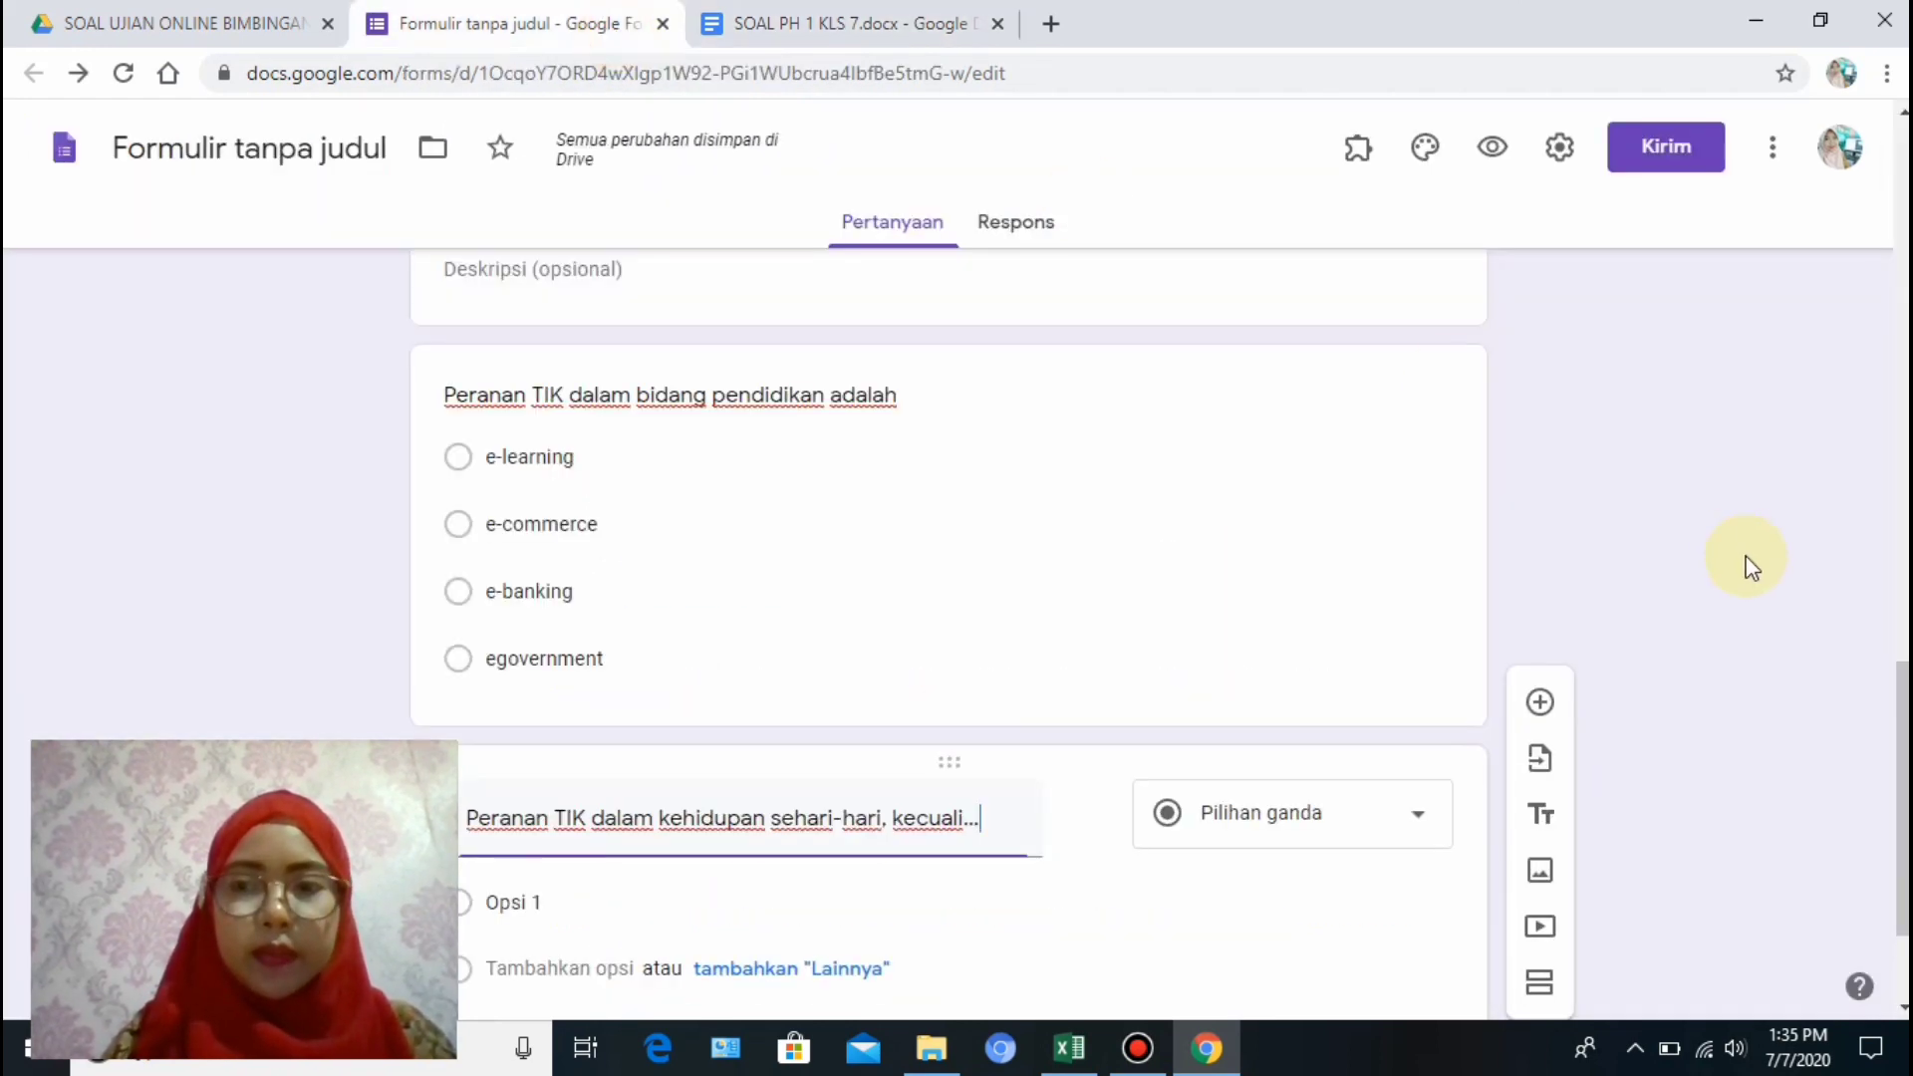
Paste the four copied answers over Opsi 1, ending with 'Menulis manual'.
scroll(1899, 710, down, 2)
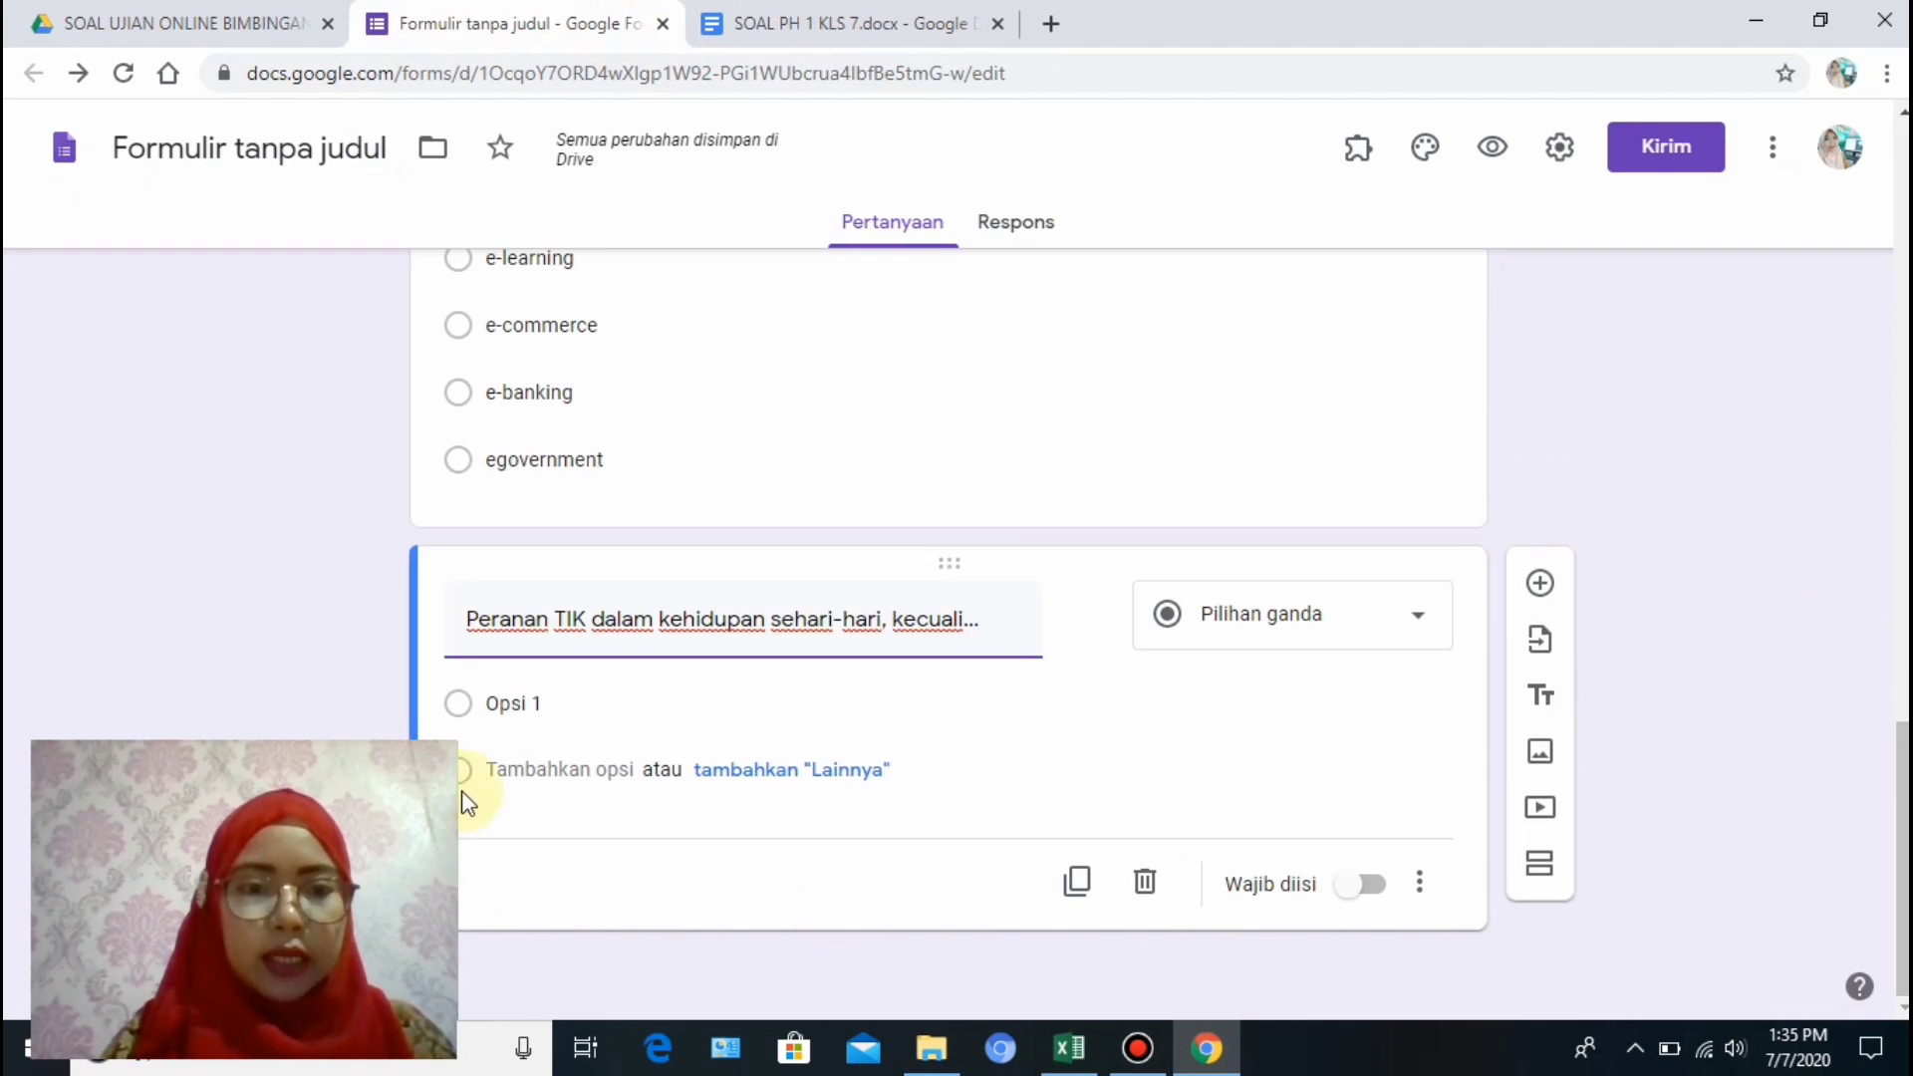
click(546, 705)
right_click(546, 705)
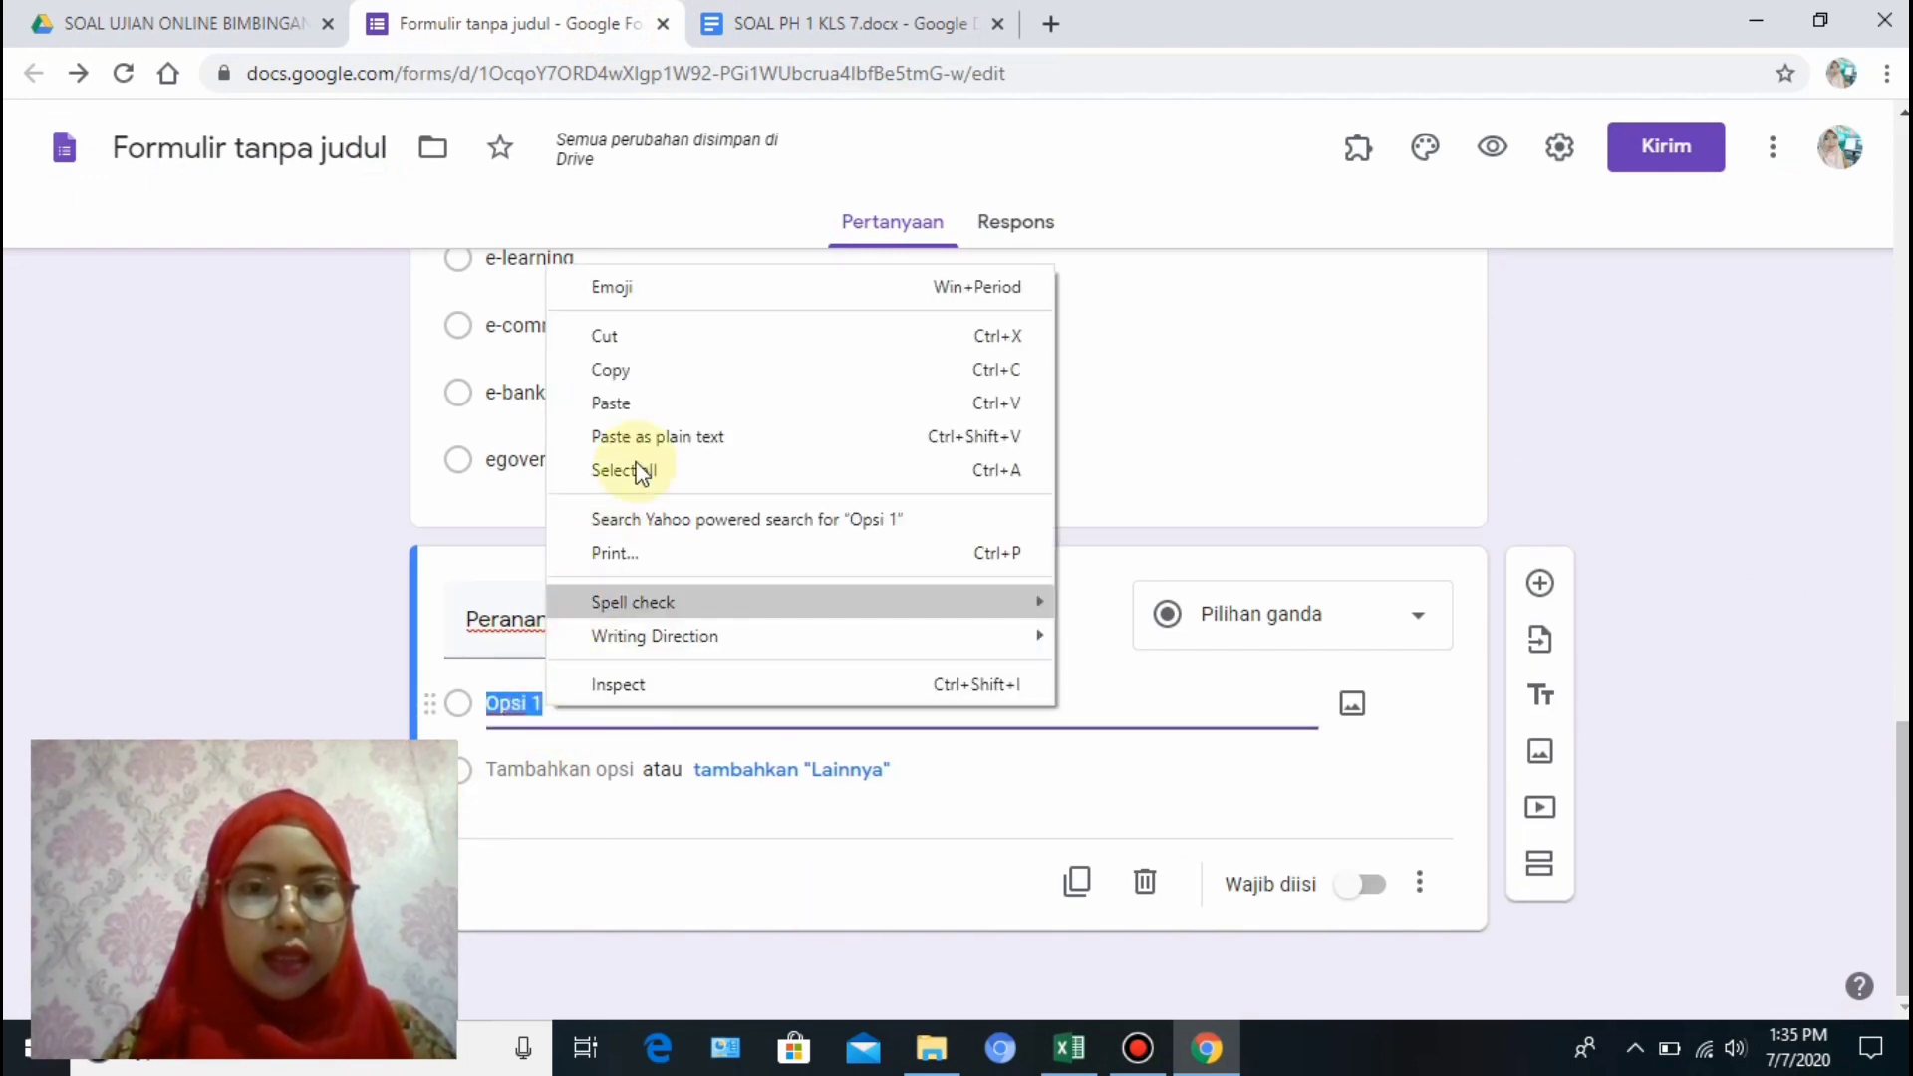
click(632, 397)
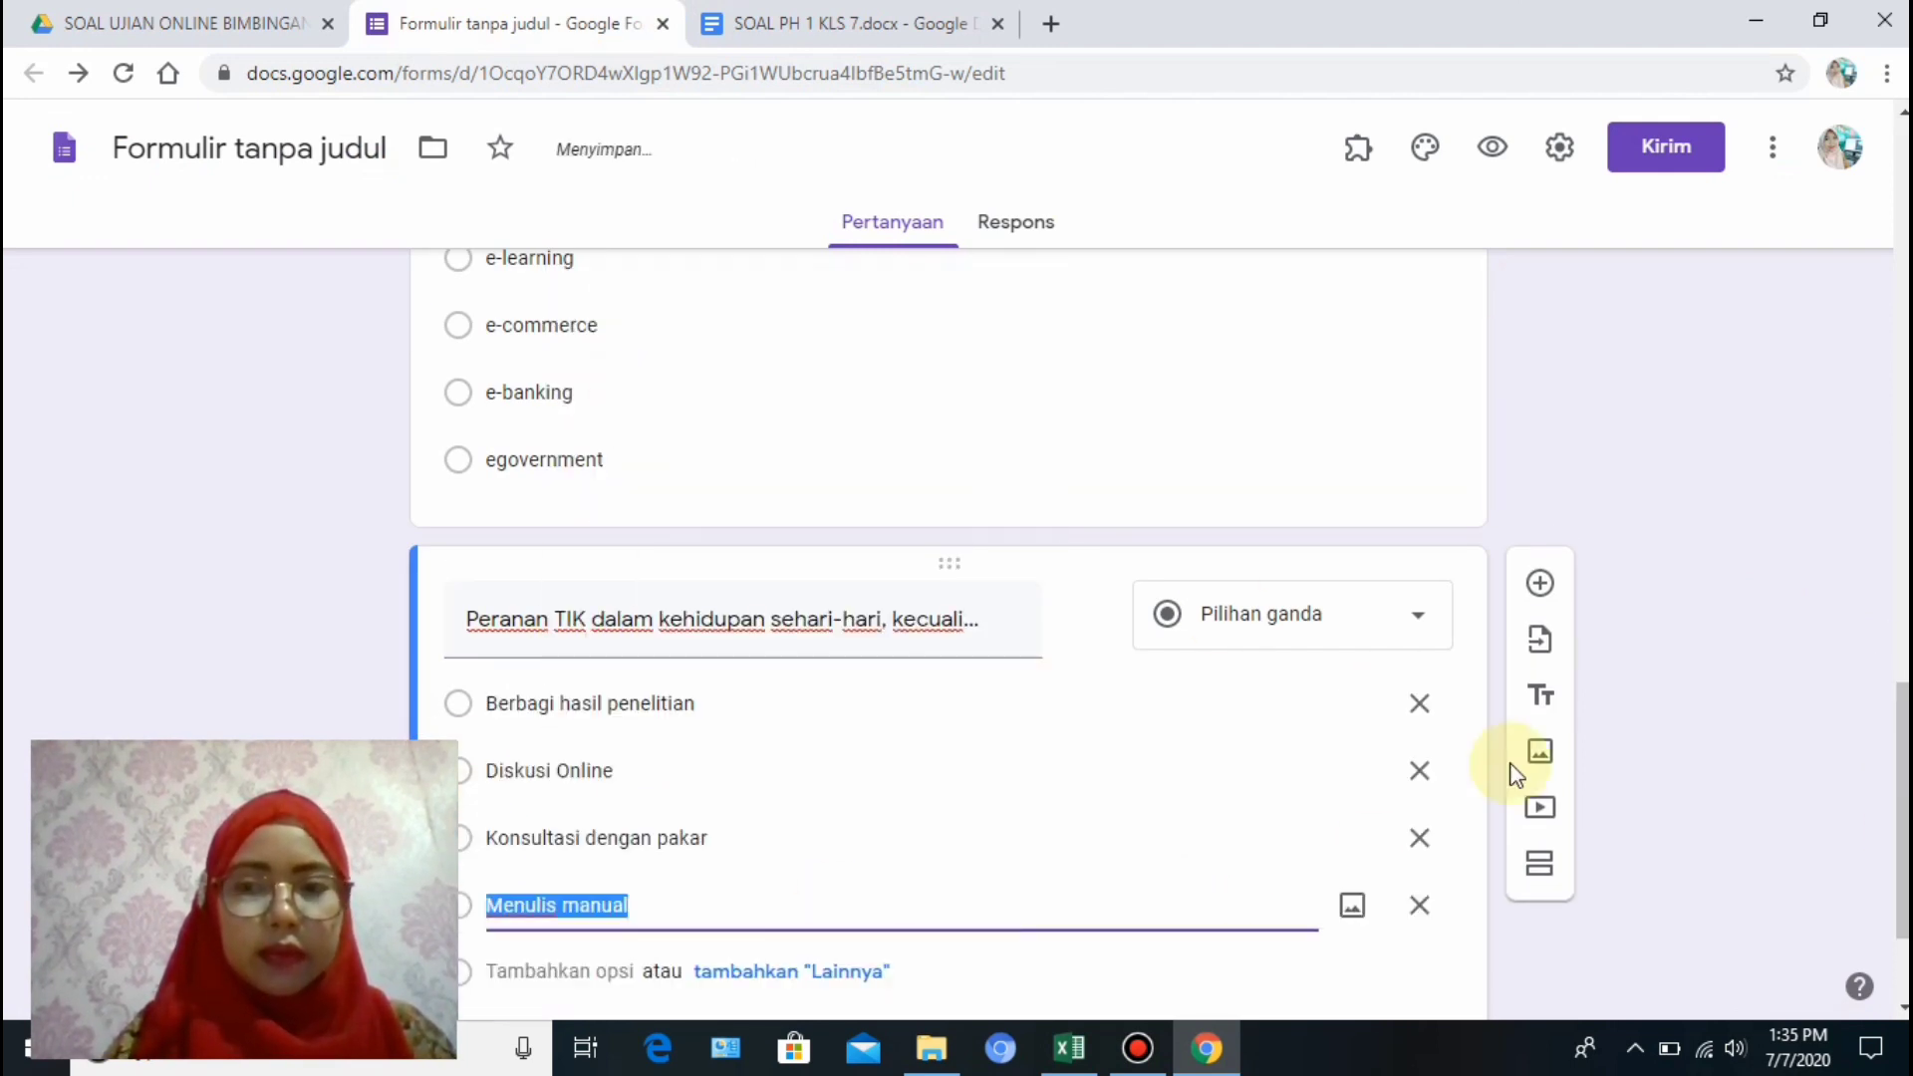
drag(1895, 791, 1893, 949)
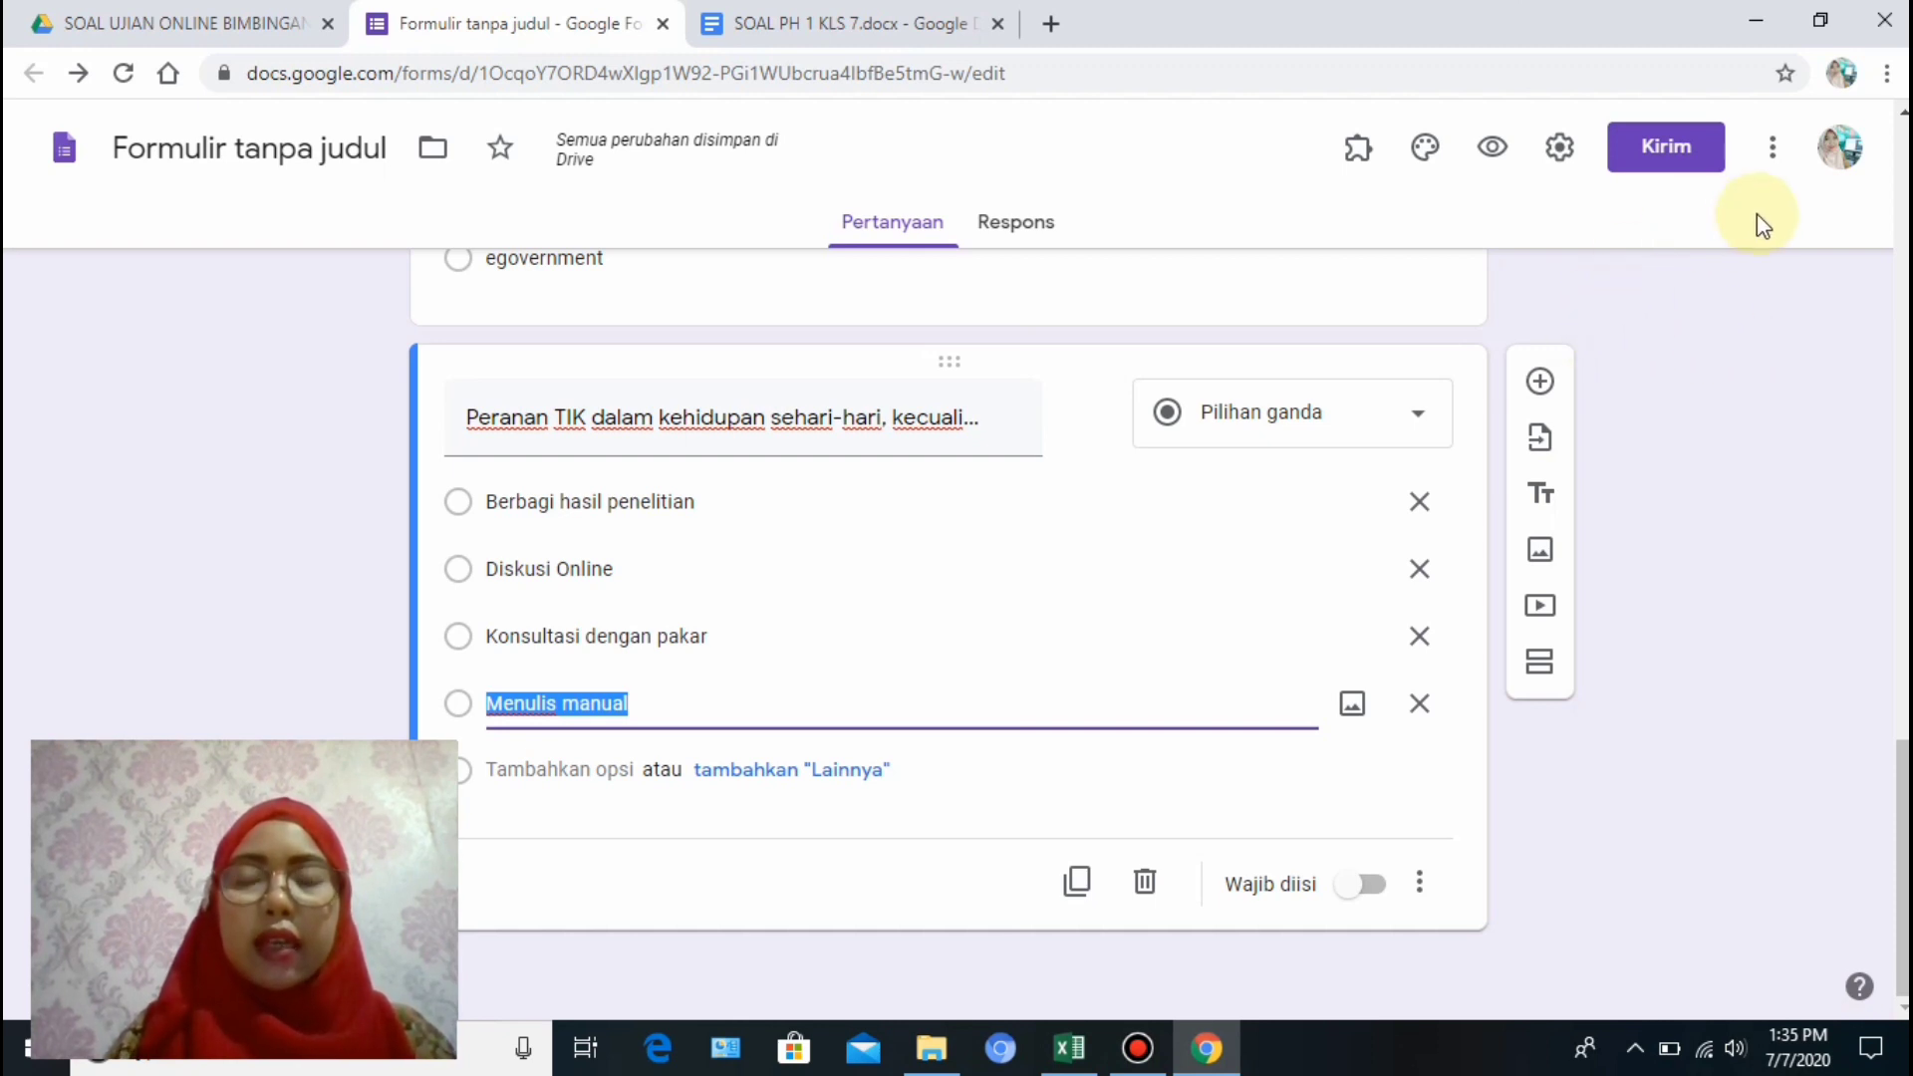
Search the G Suite Marketplace for Form Builder, find it installed, and close the marketplace.
click(1774, 158)
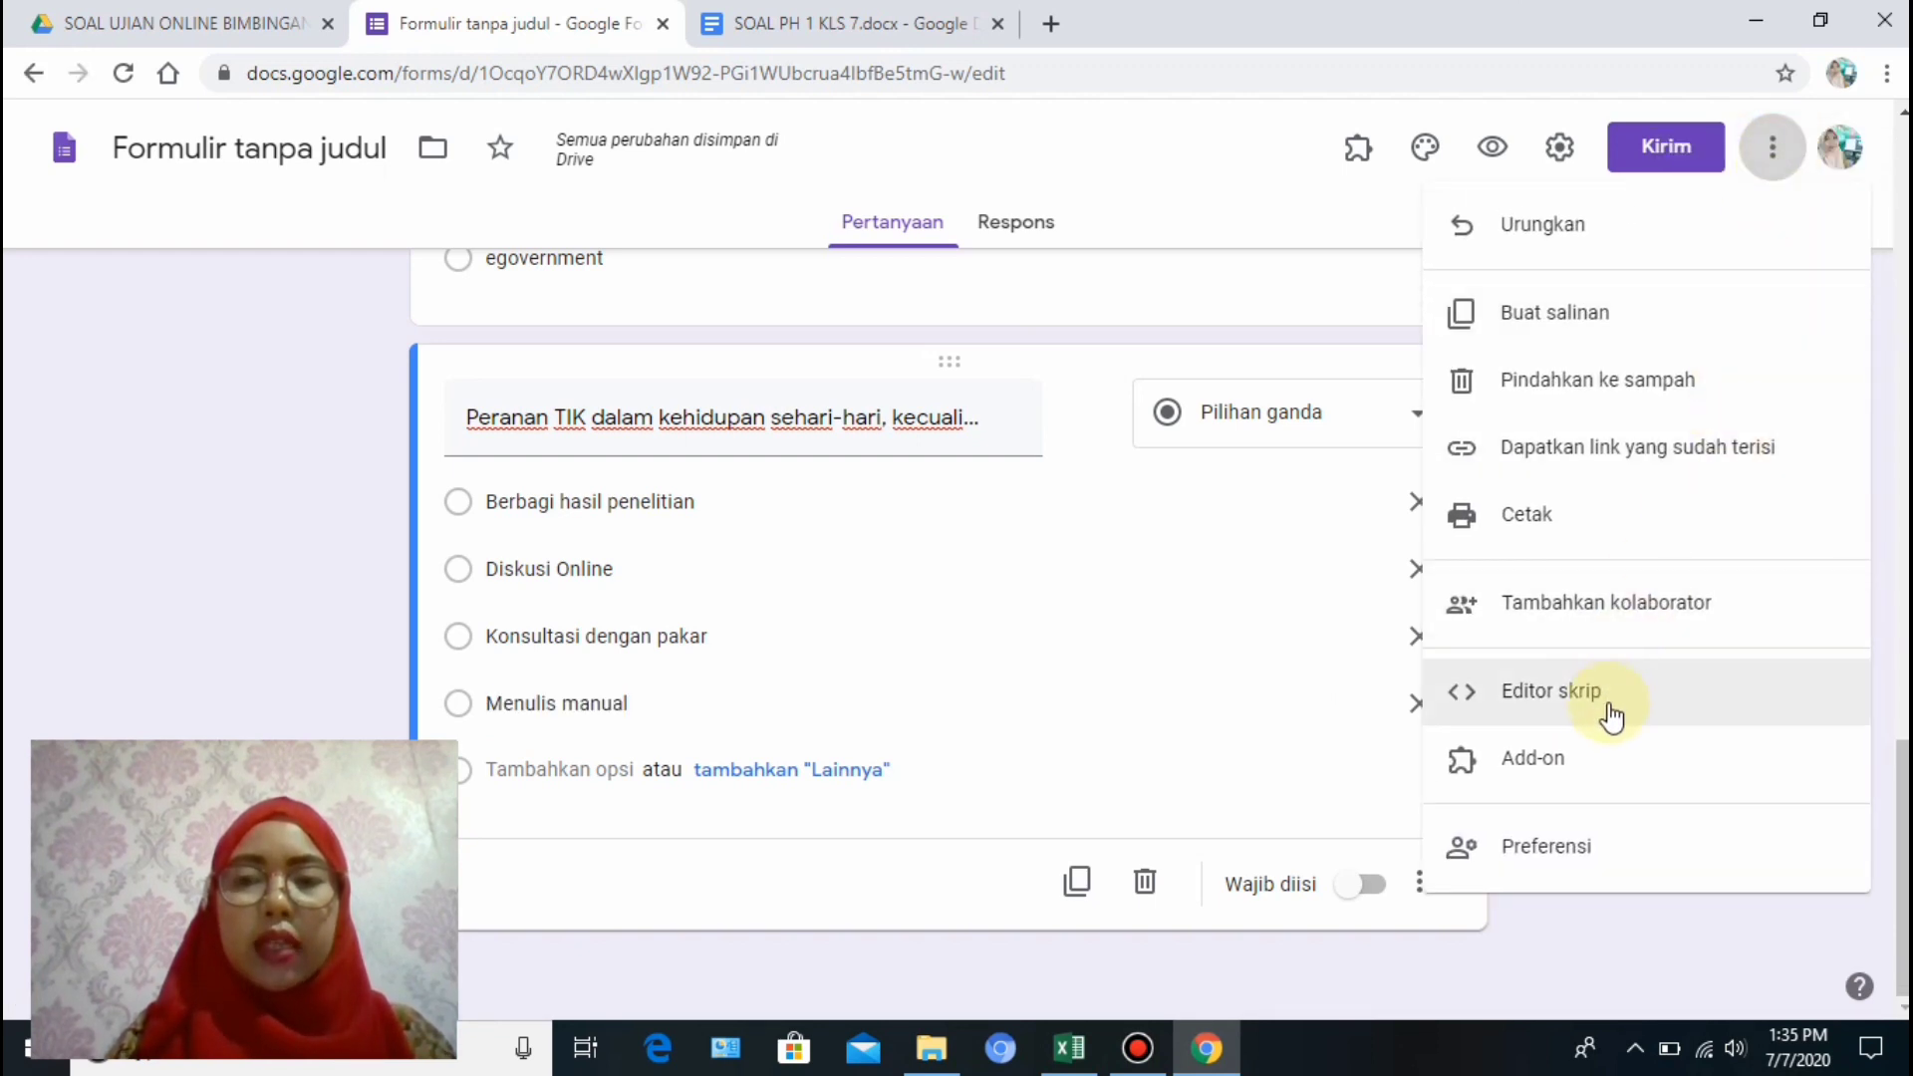
click(1587, 781)
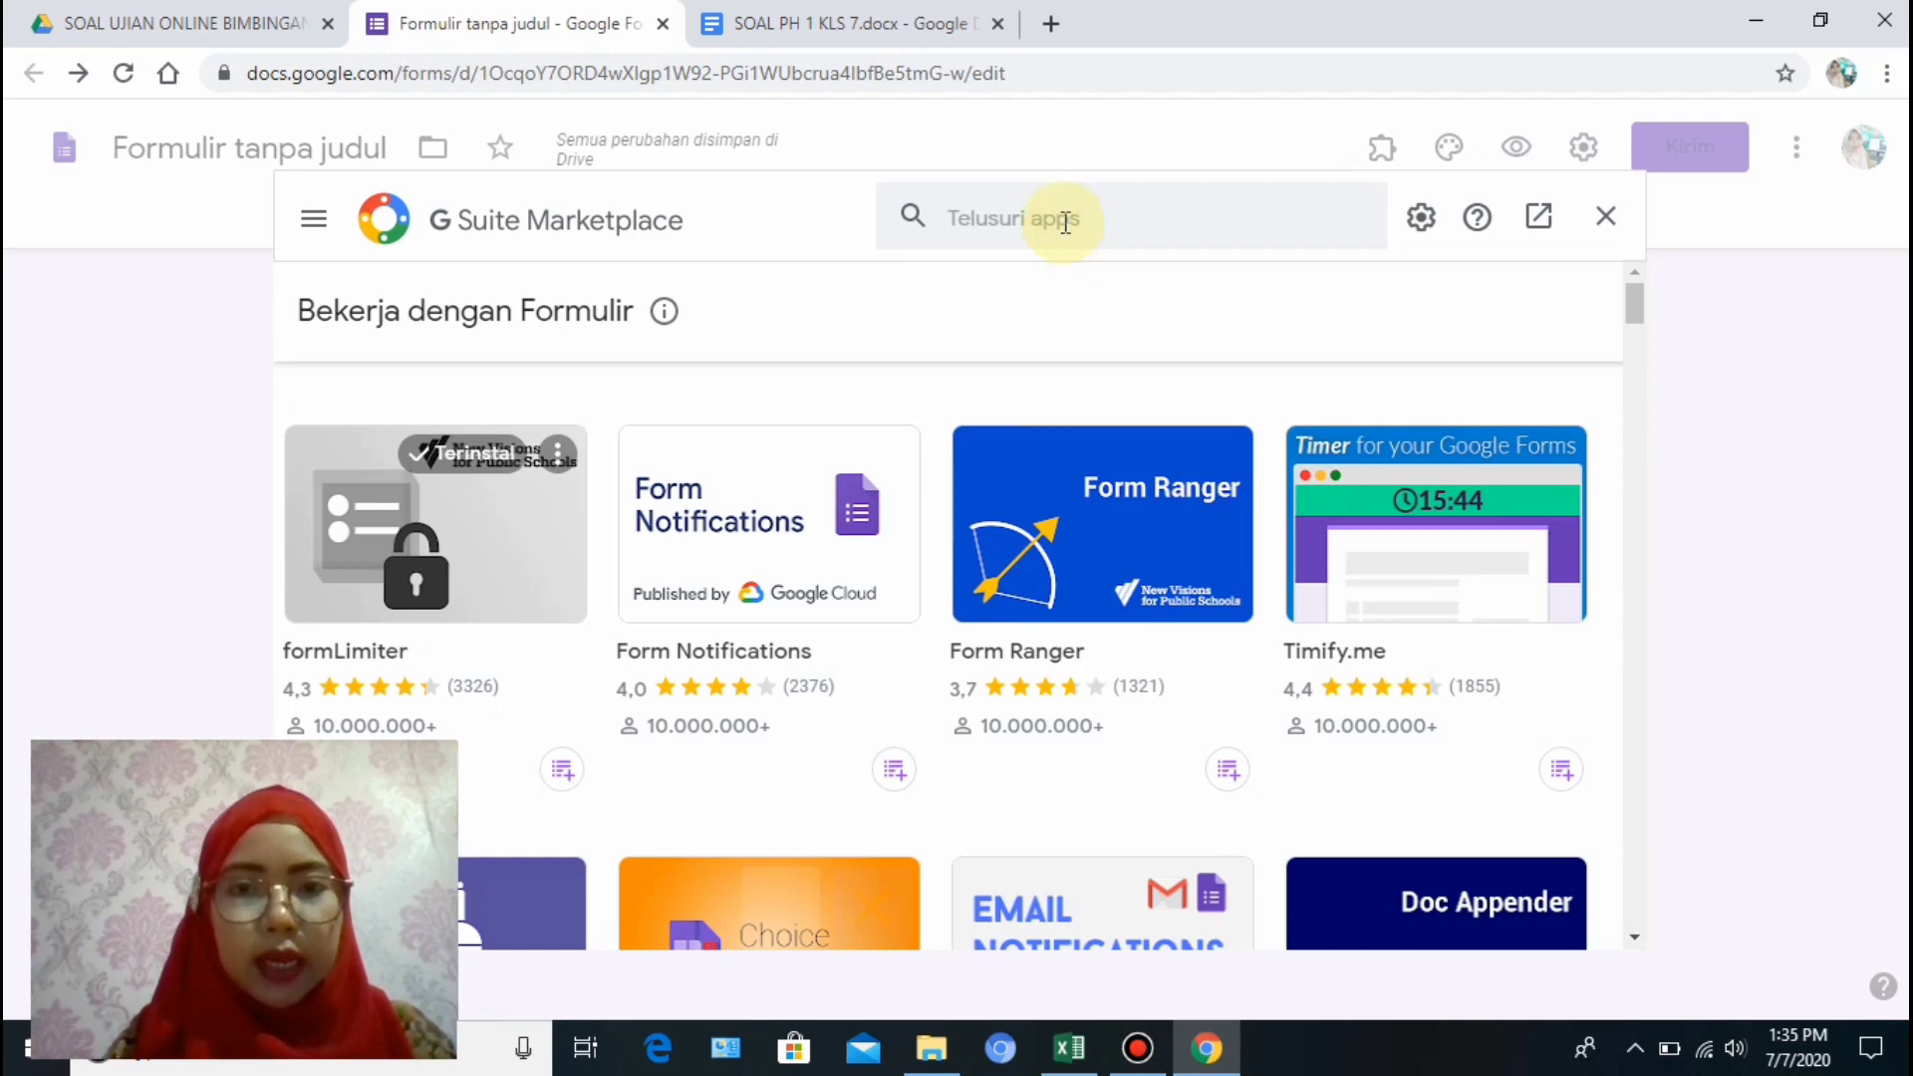
click(1064, 225)
text(rm )
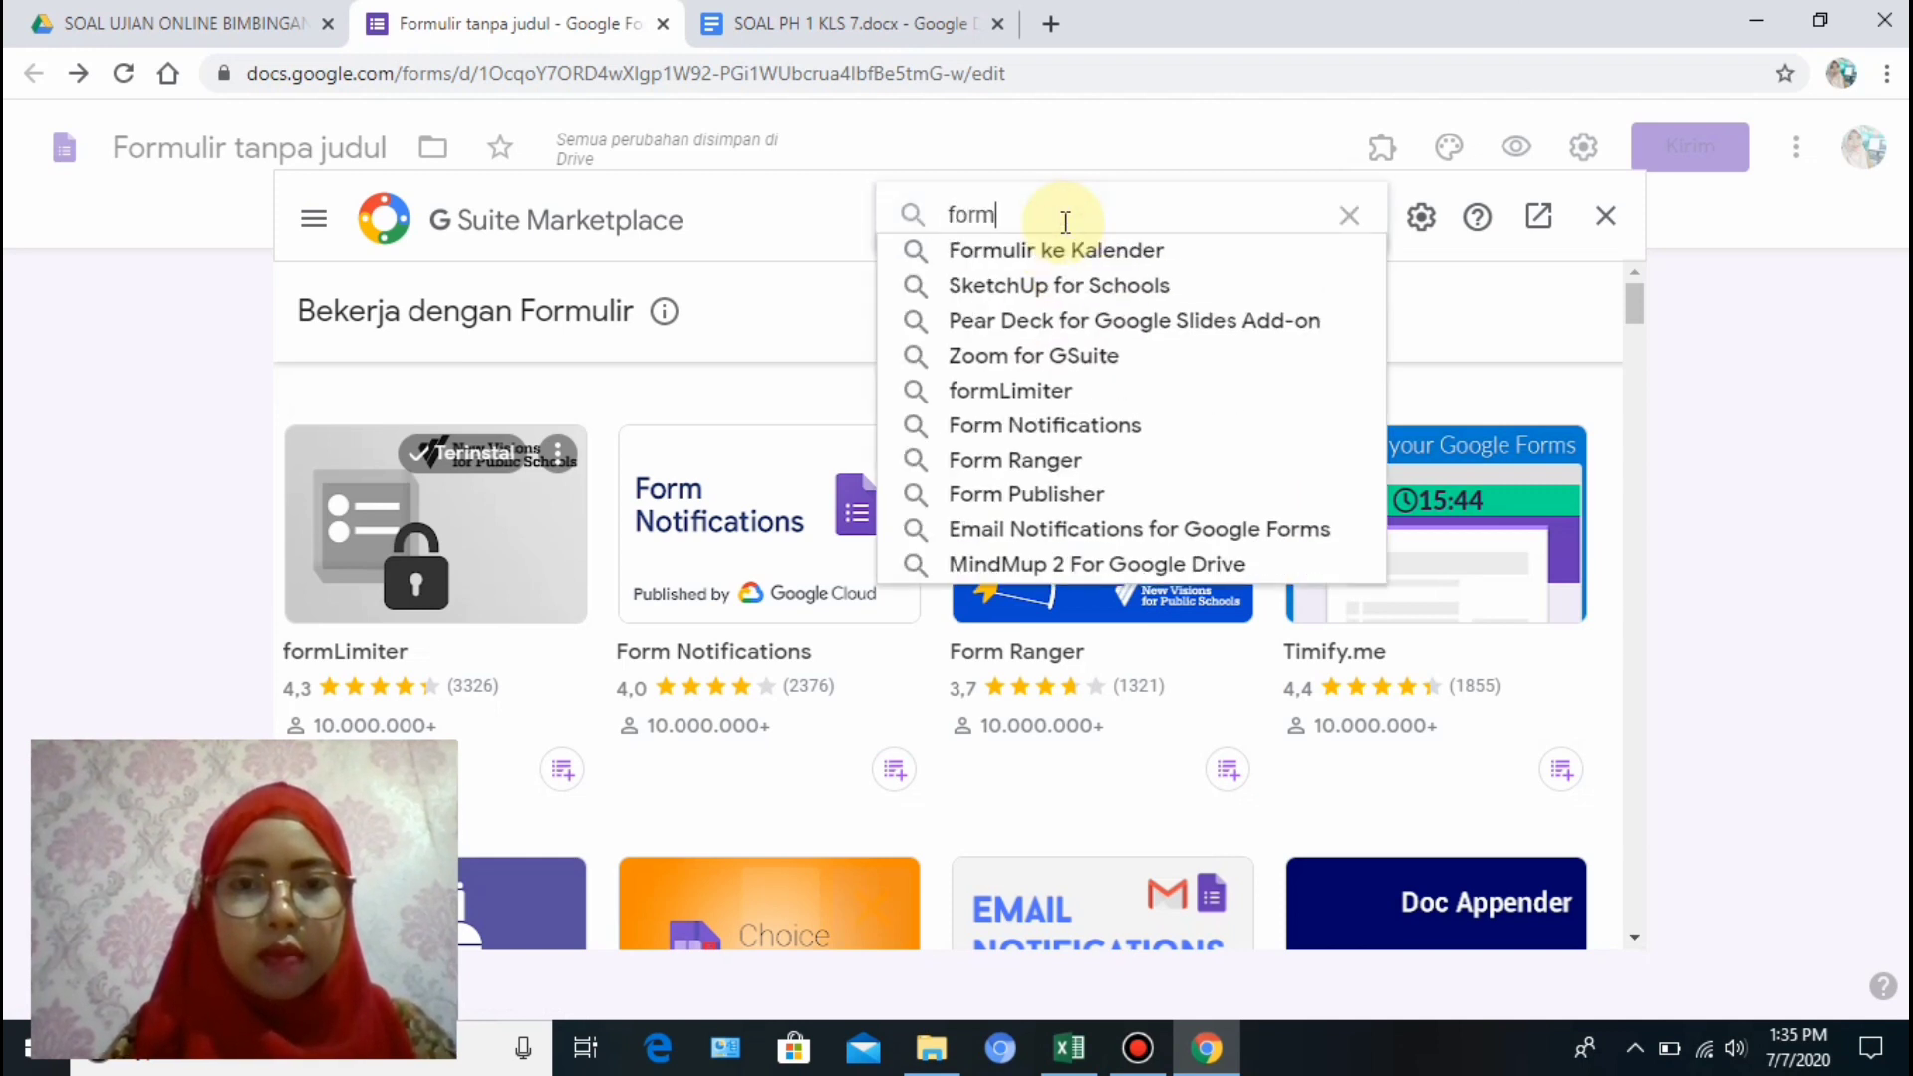
text(builder)
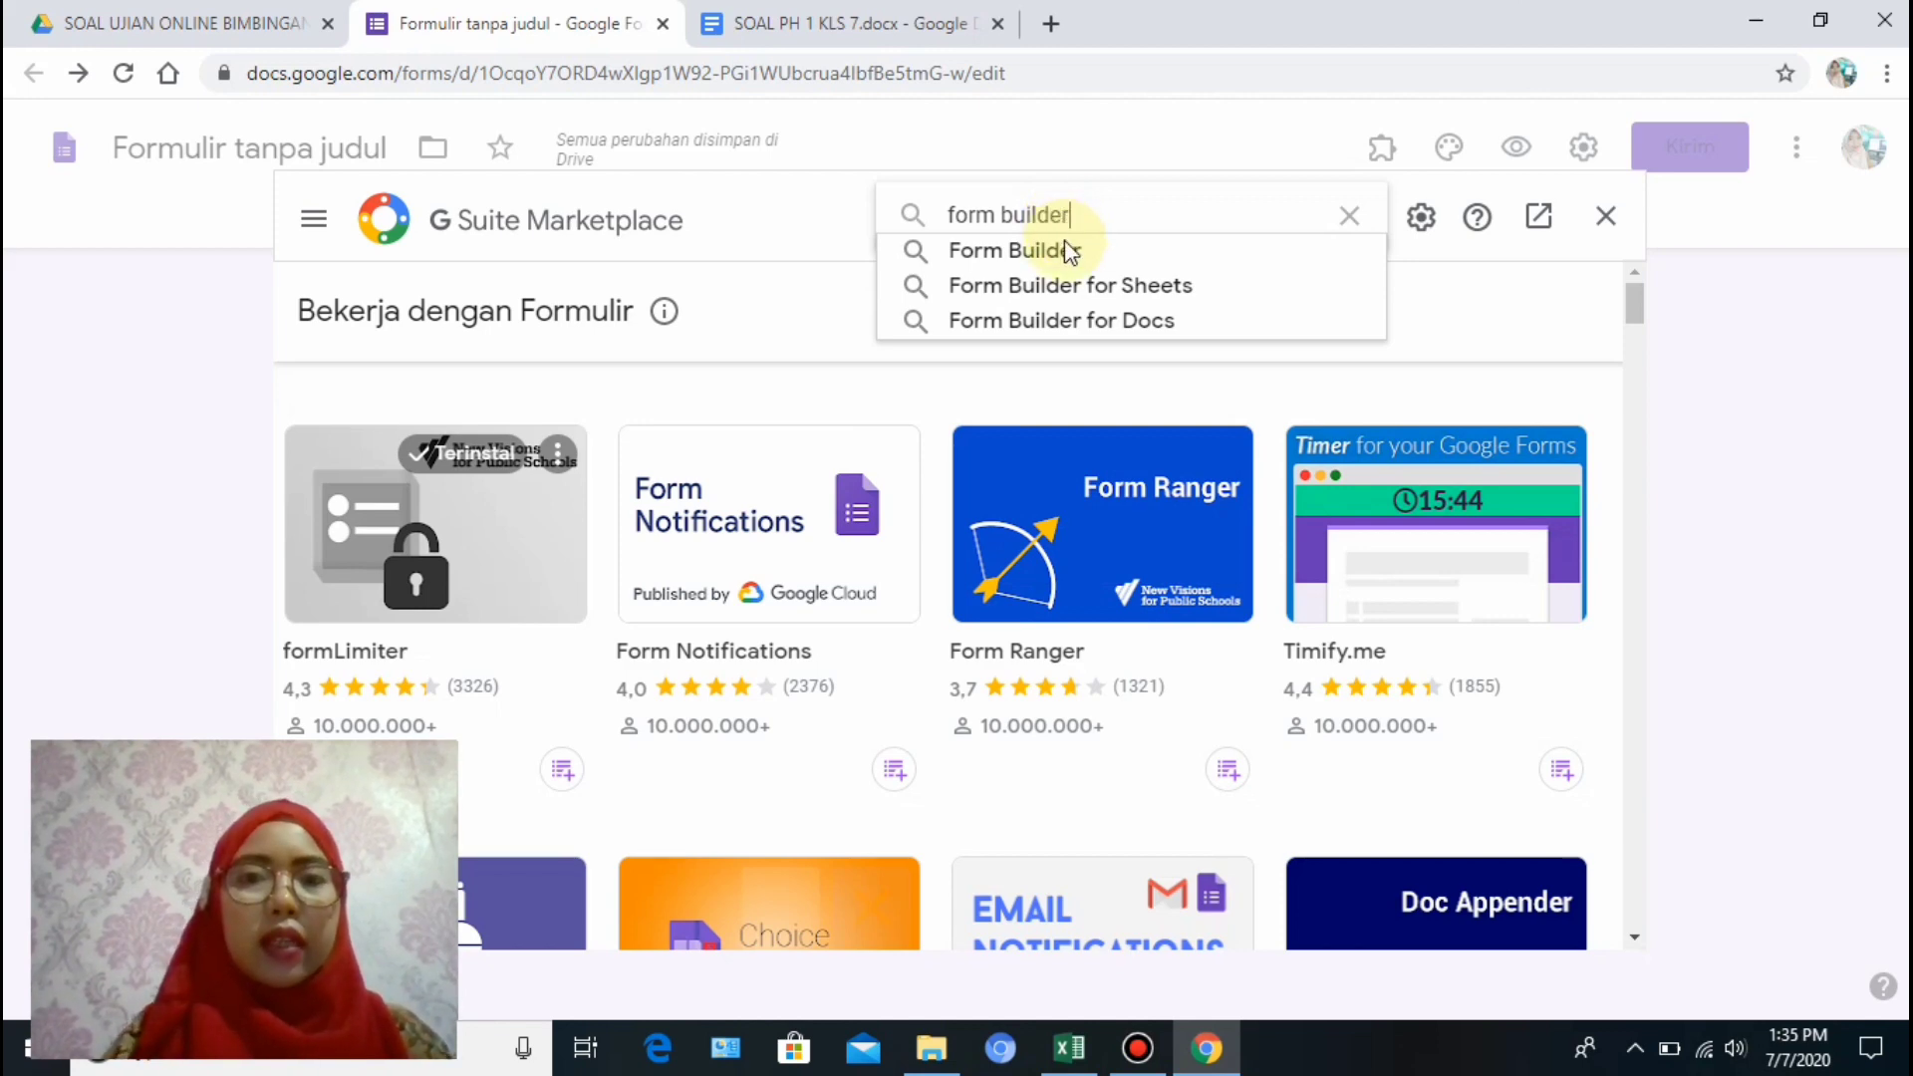
click(1063, 250)
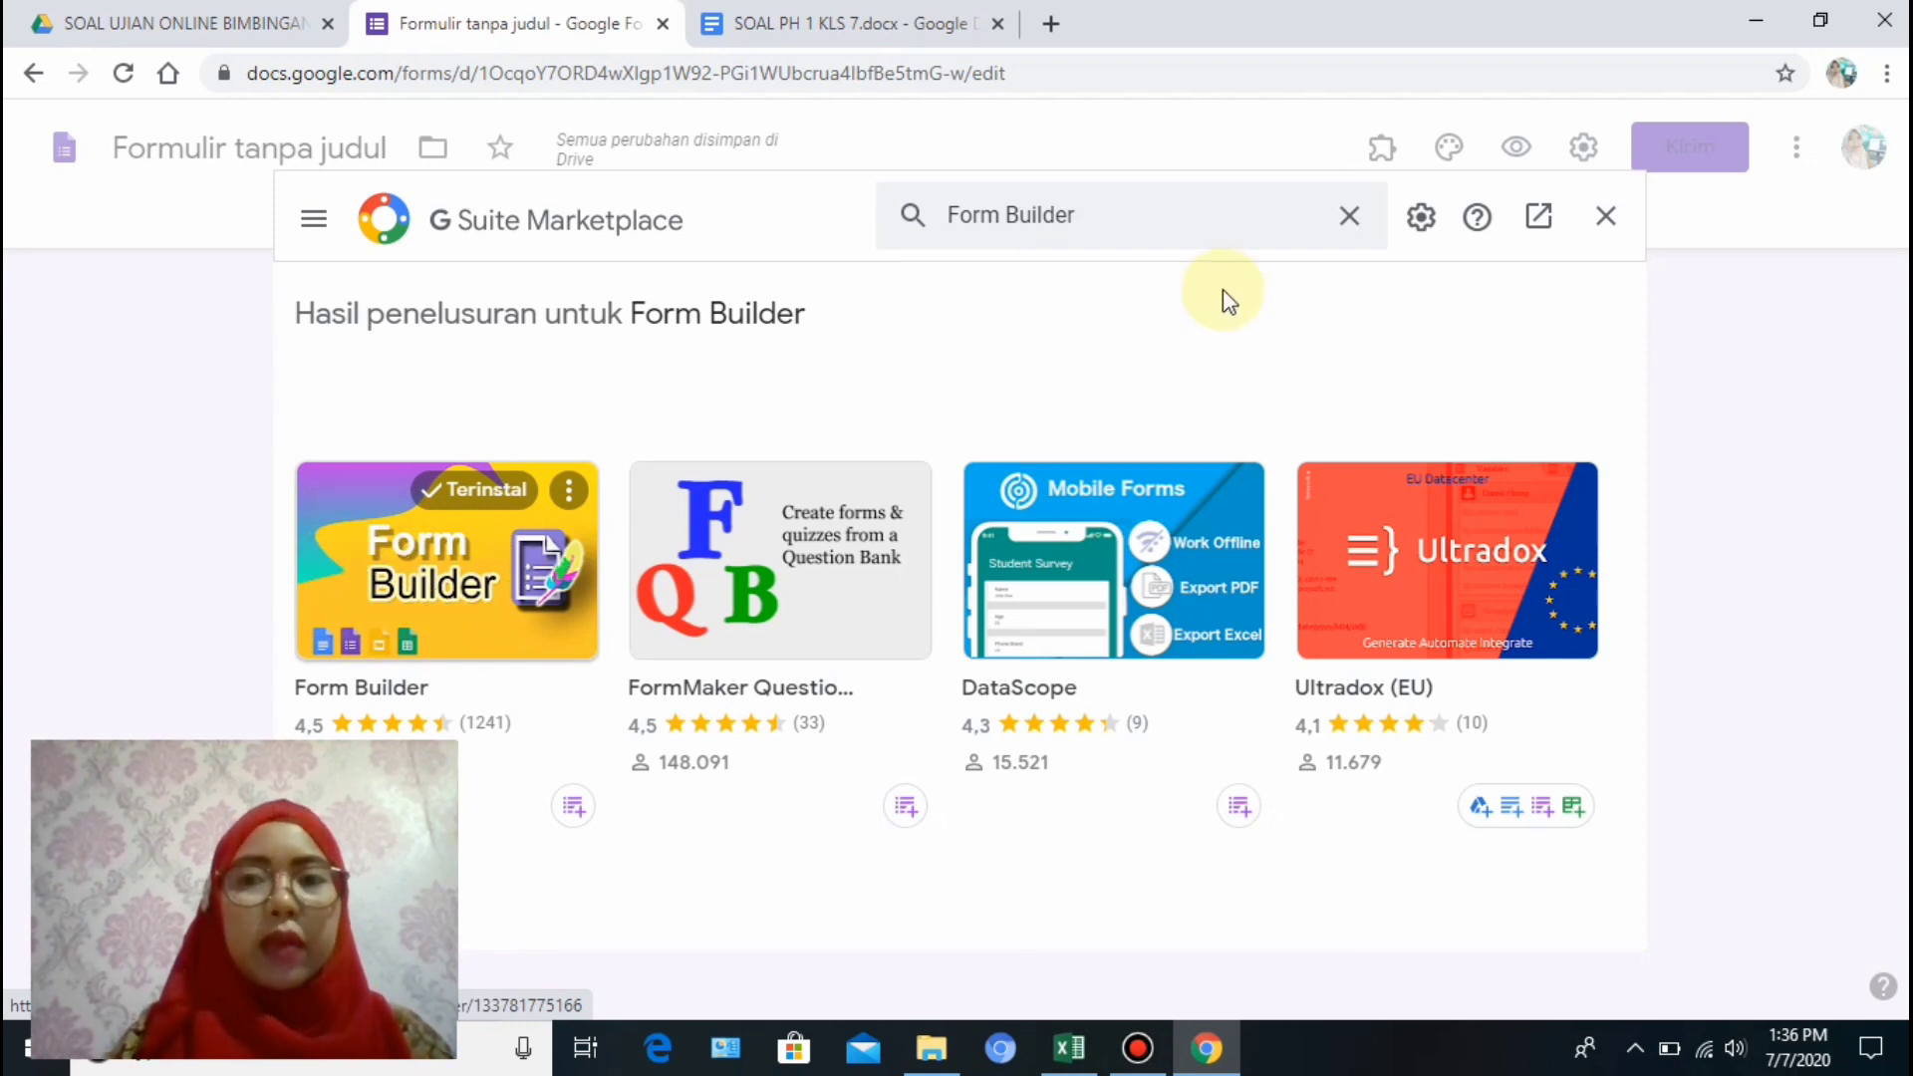
click(1606, 215)
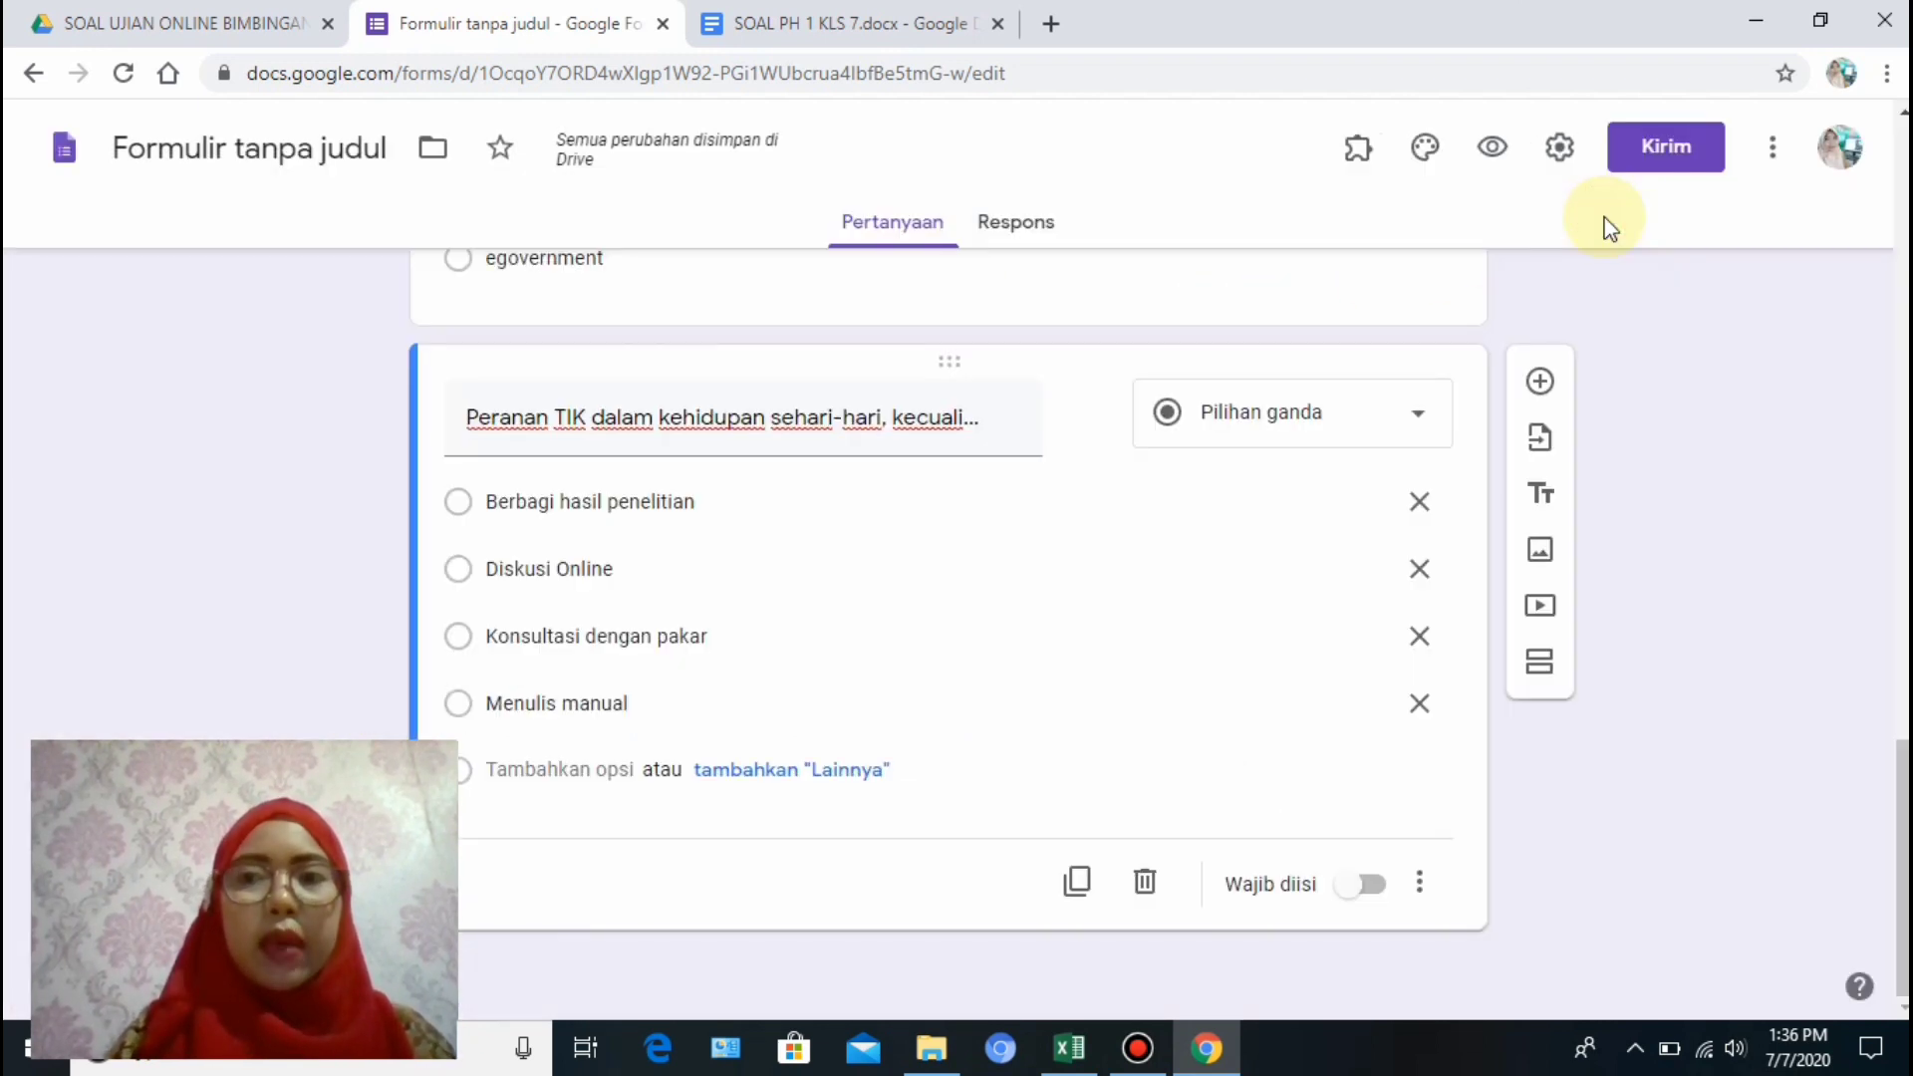
Import the SOAL PH 1 KLS 7 Google Doc's seven questions with the Form Builder add-on.
click(1357, 159)
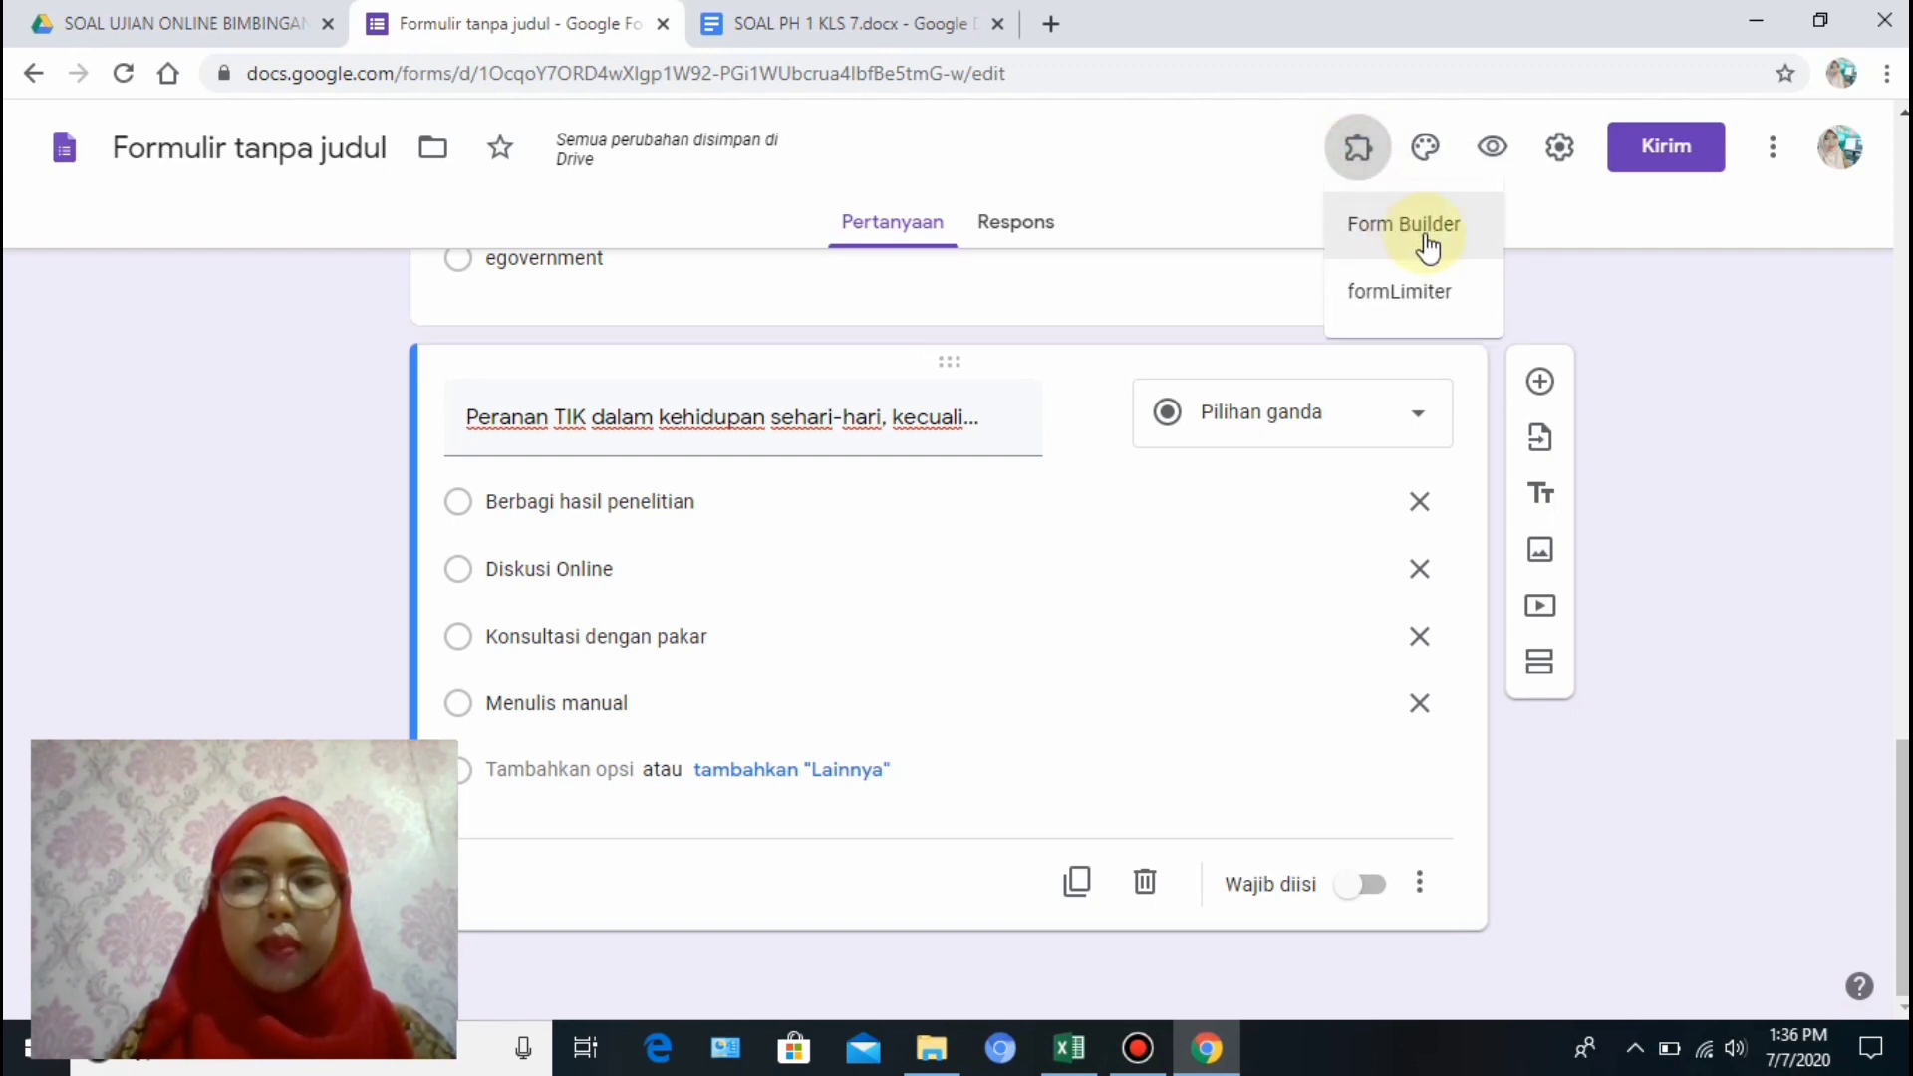
click(1427, 244)
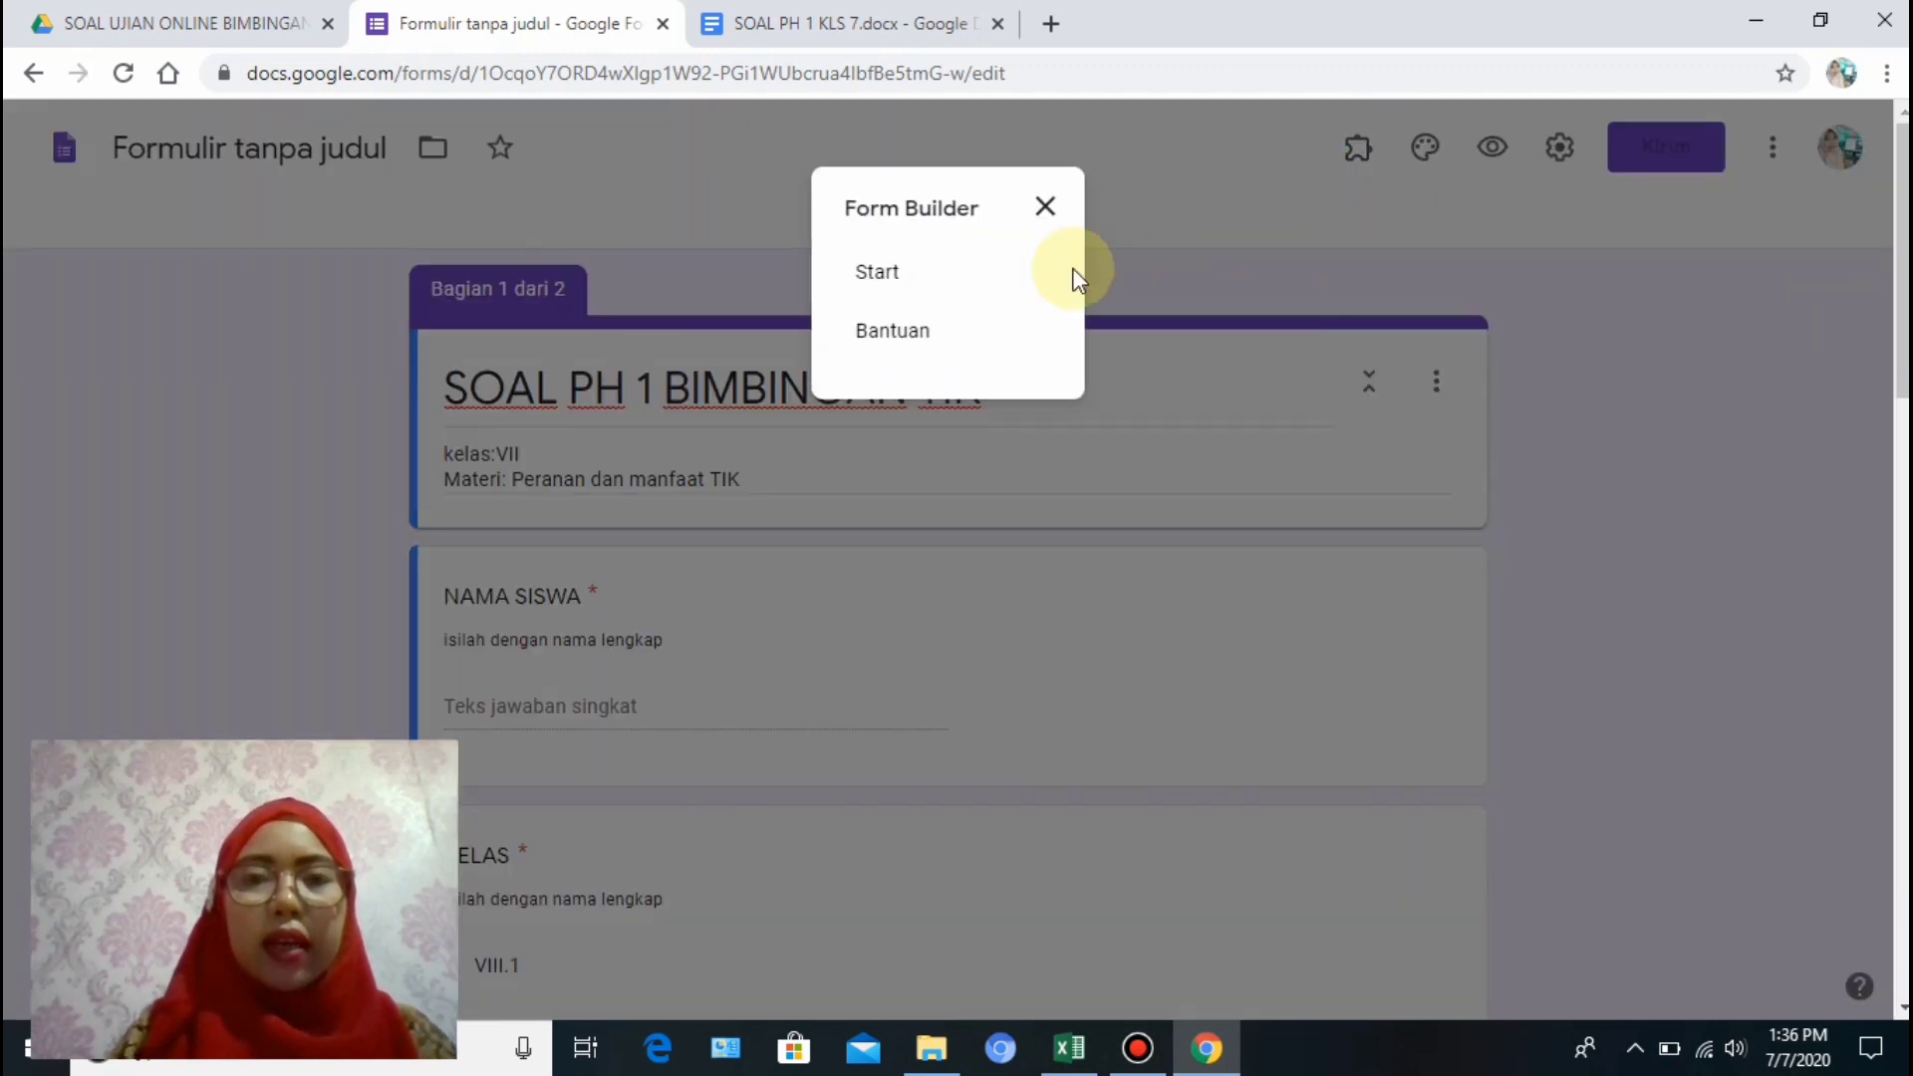
click(878, 284)
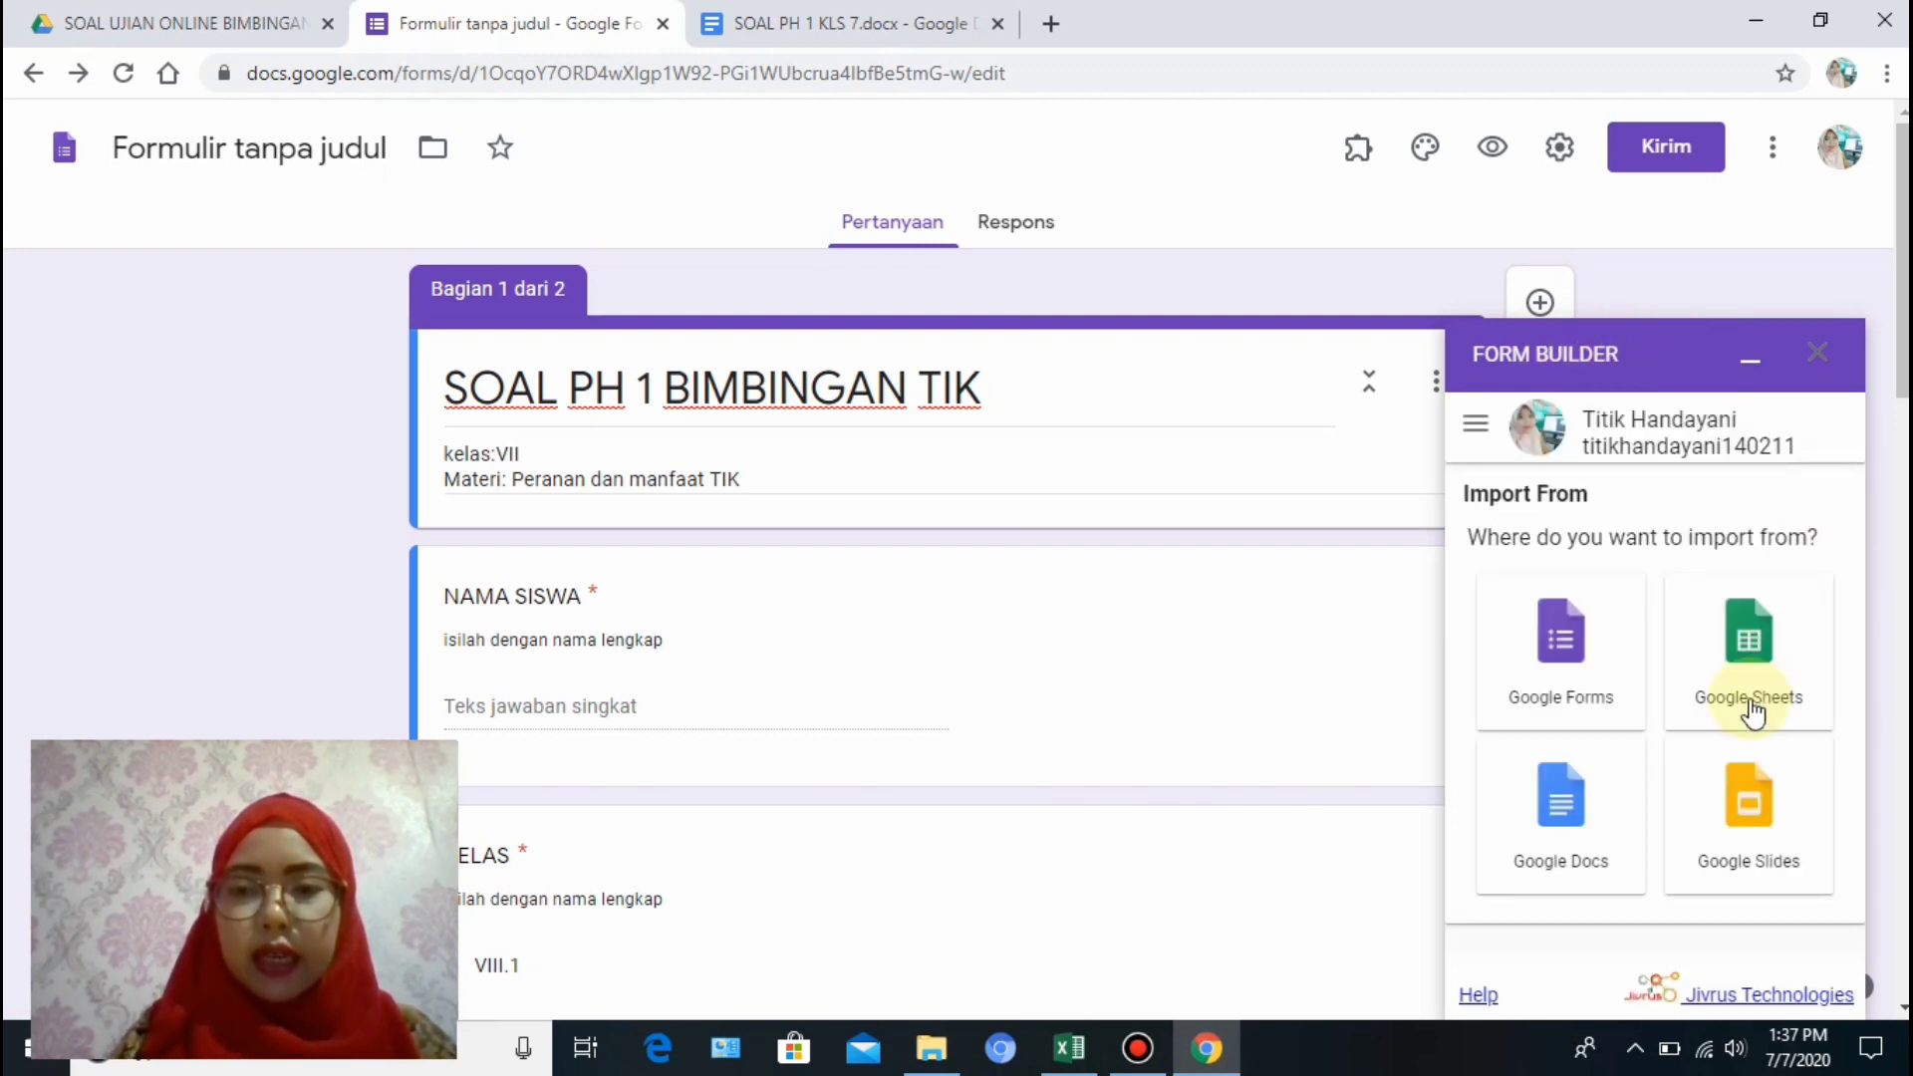
double_click(1560, 863)
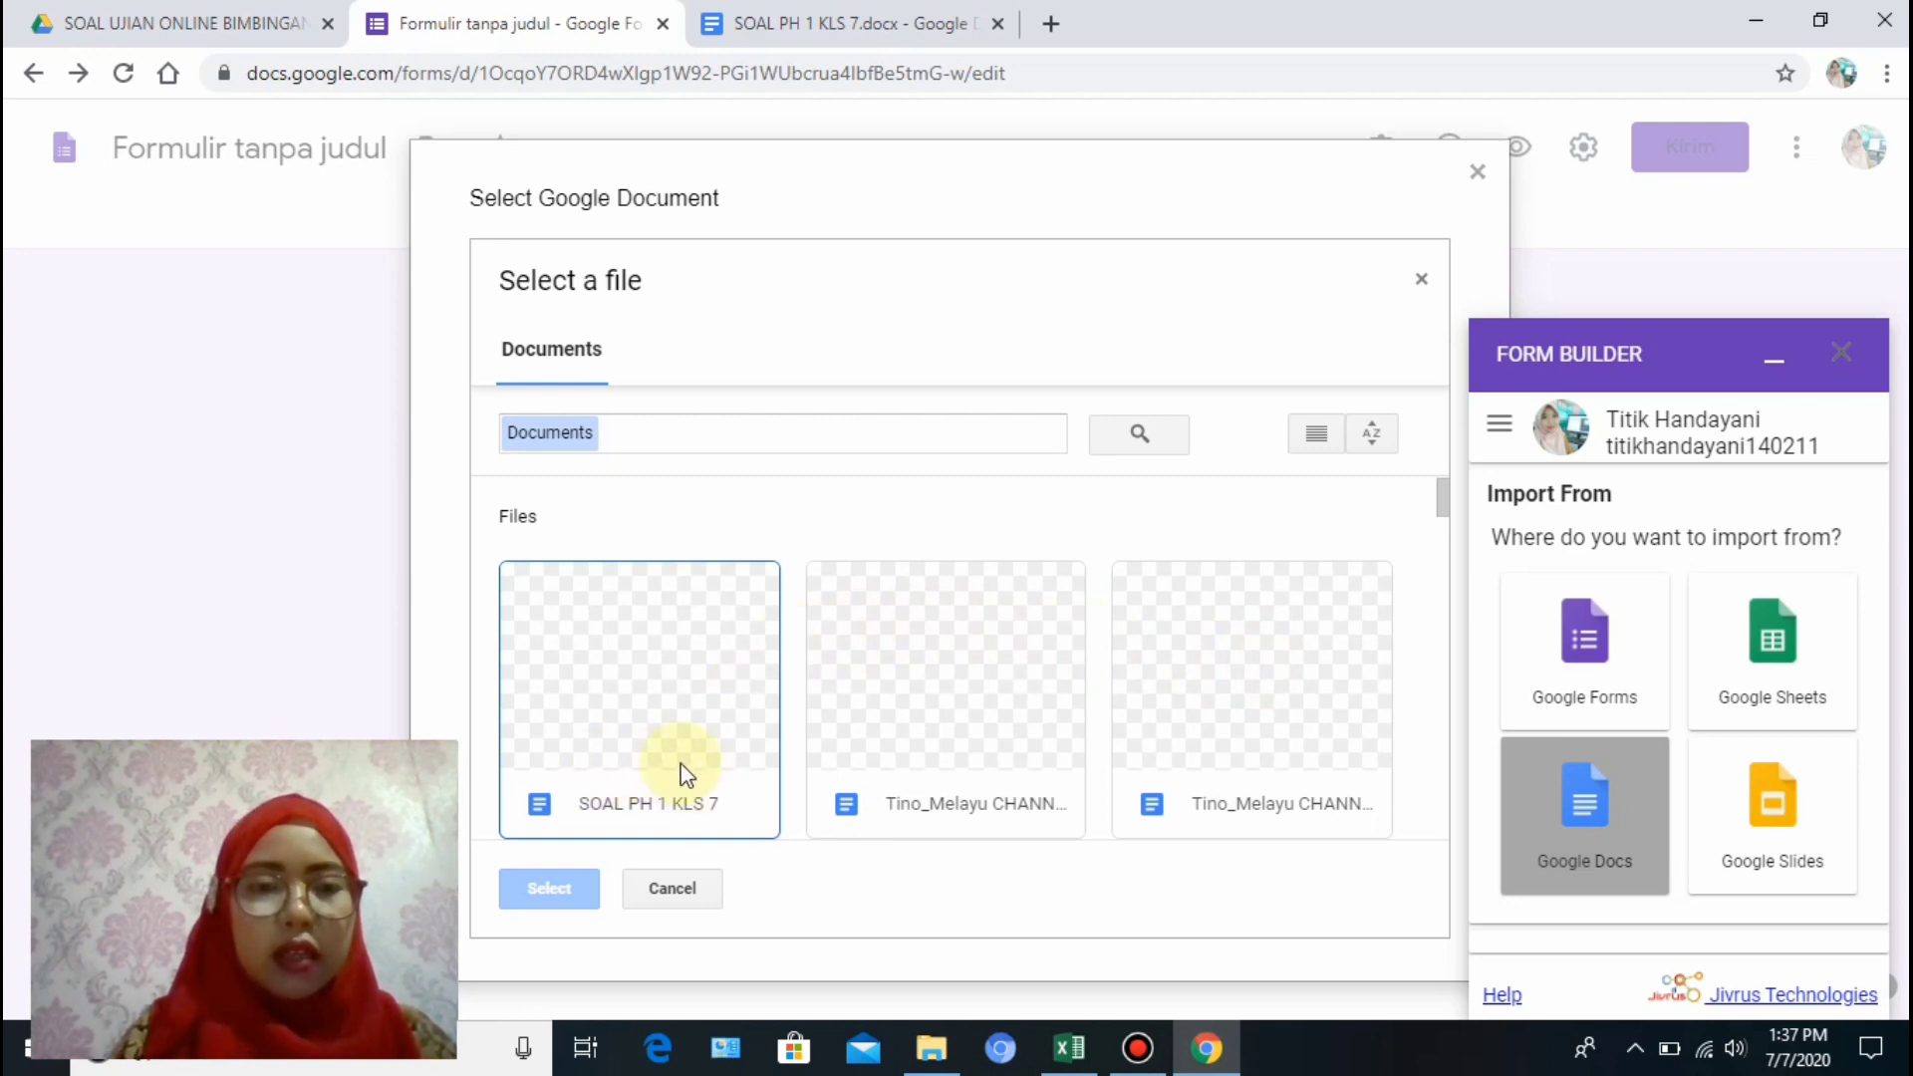
click(623, 710)
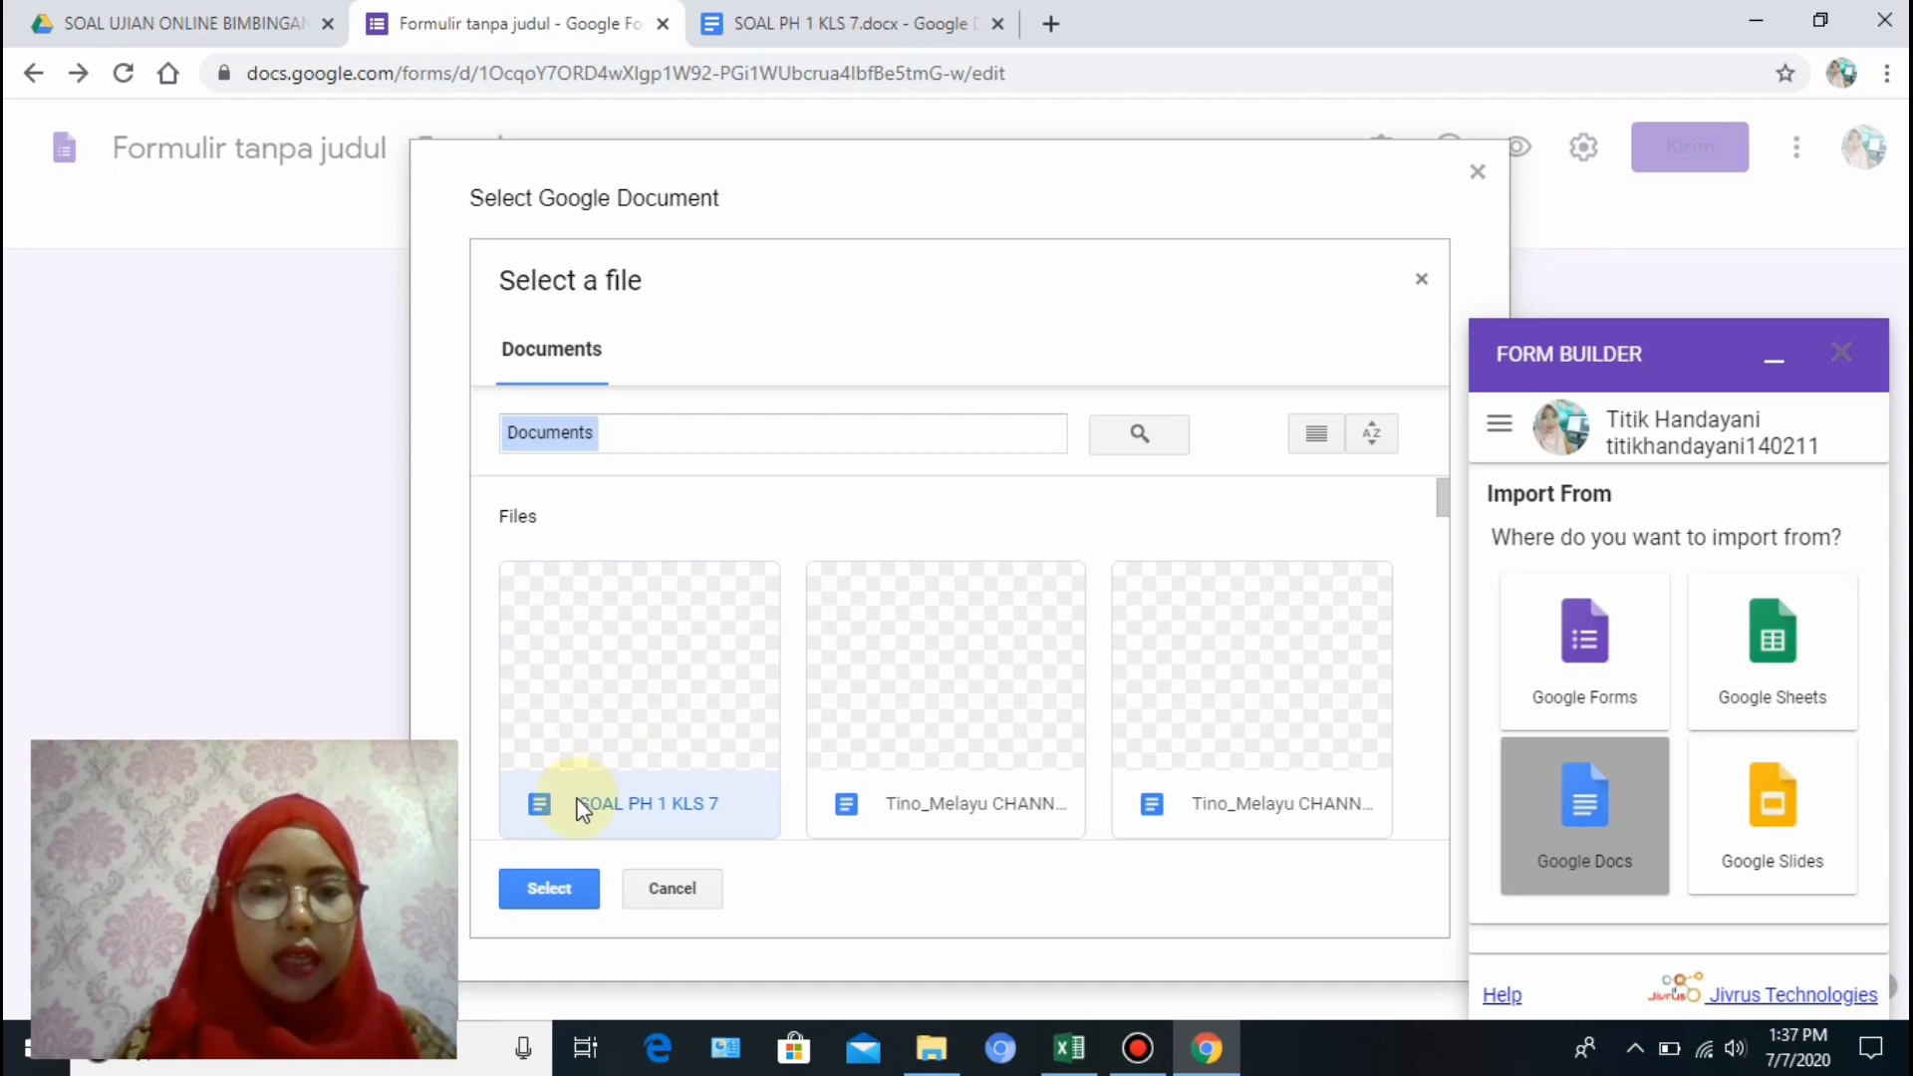
click(549, 889)
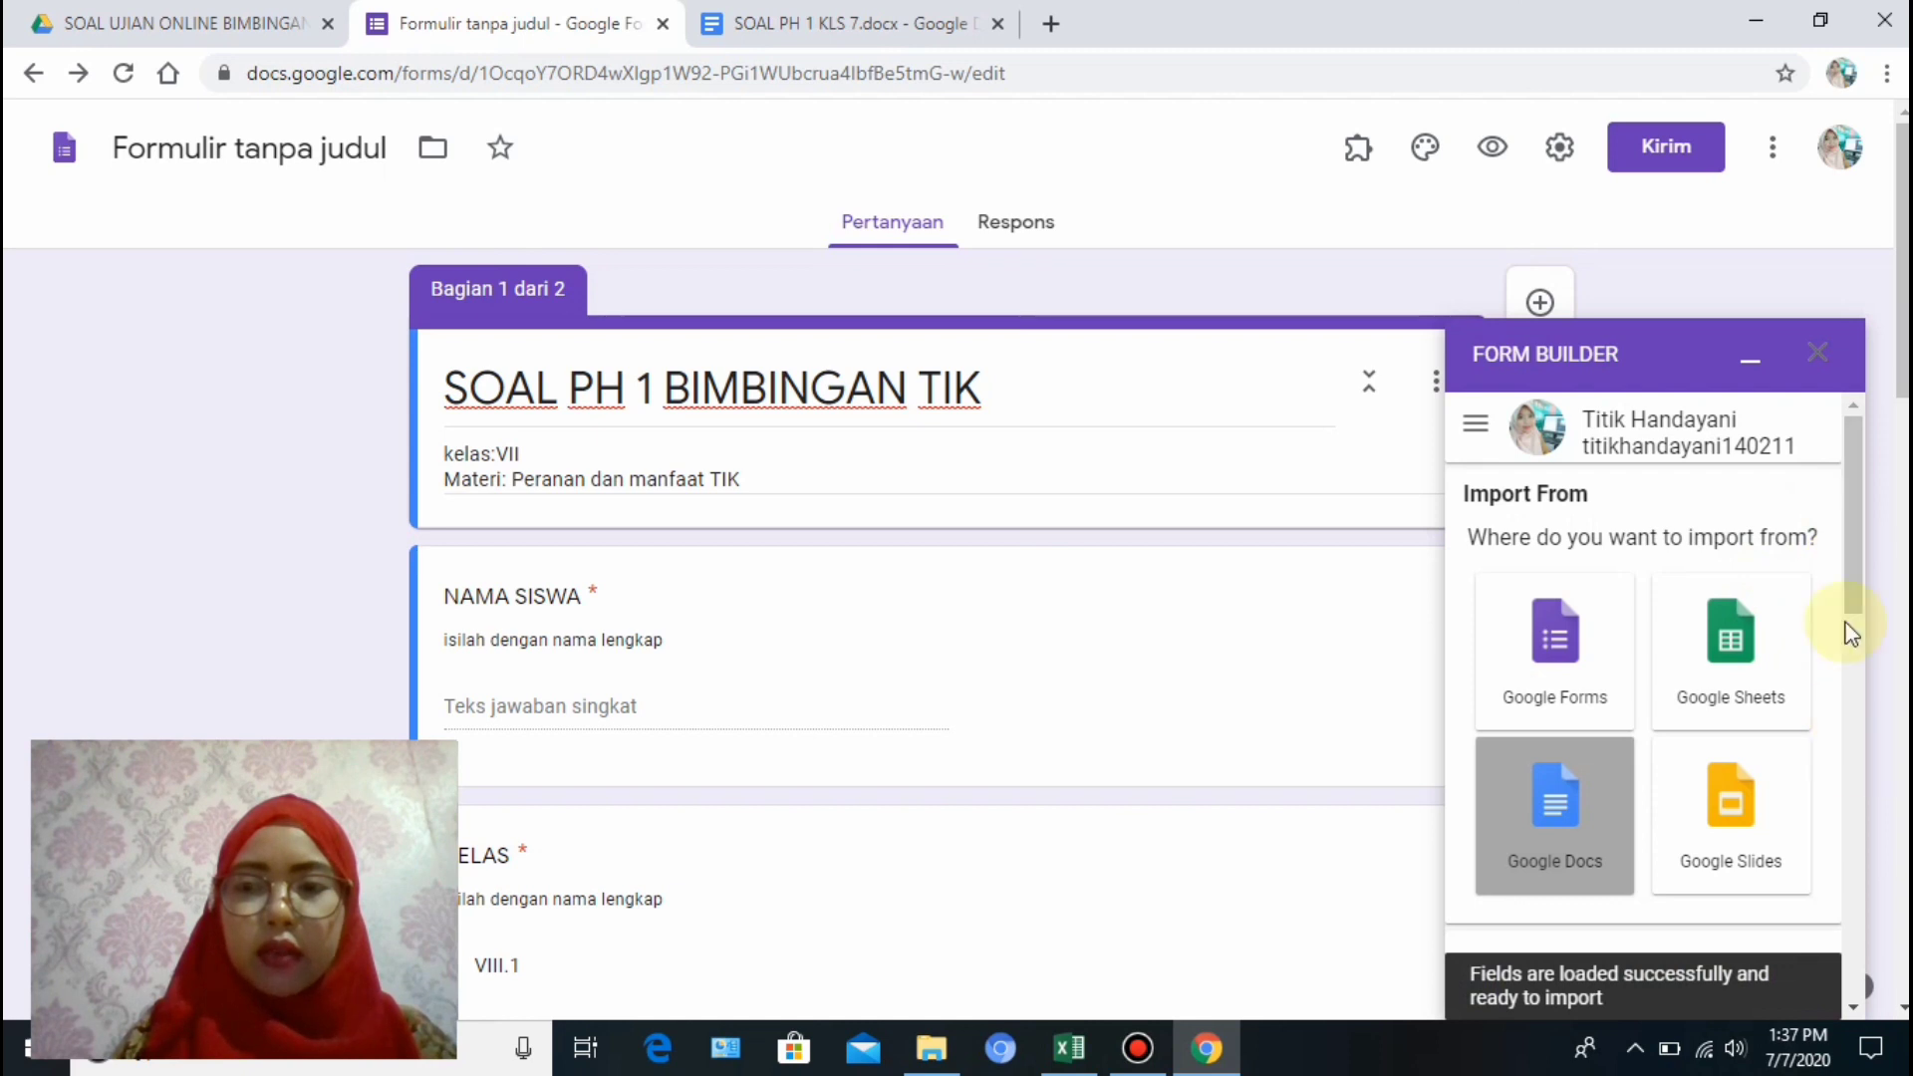
scroll(1848, 566, down, 2)
drag(1849, 682, 1849, 795)
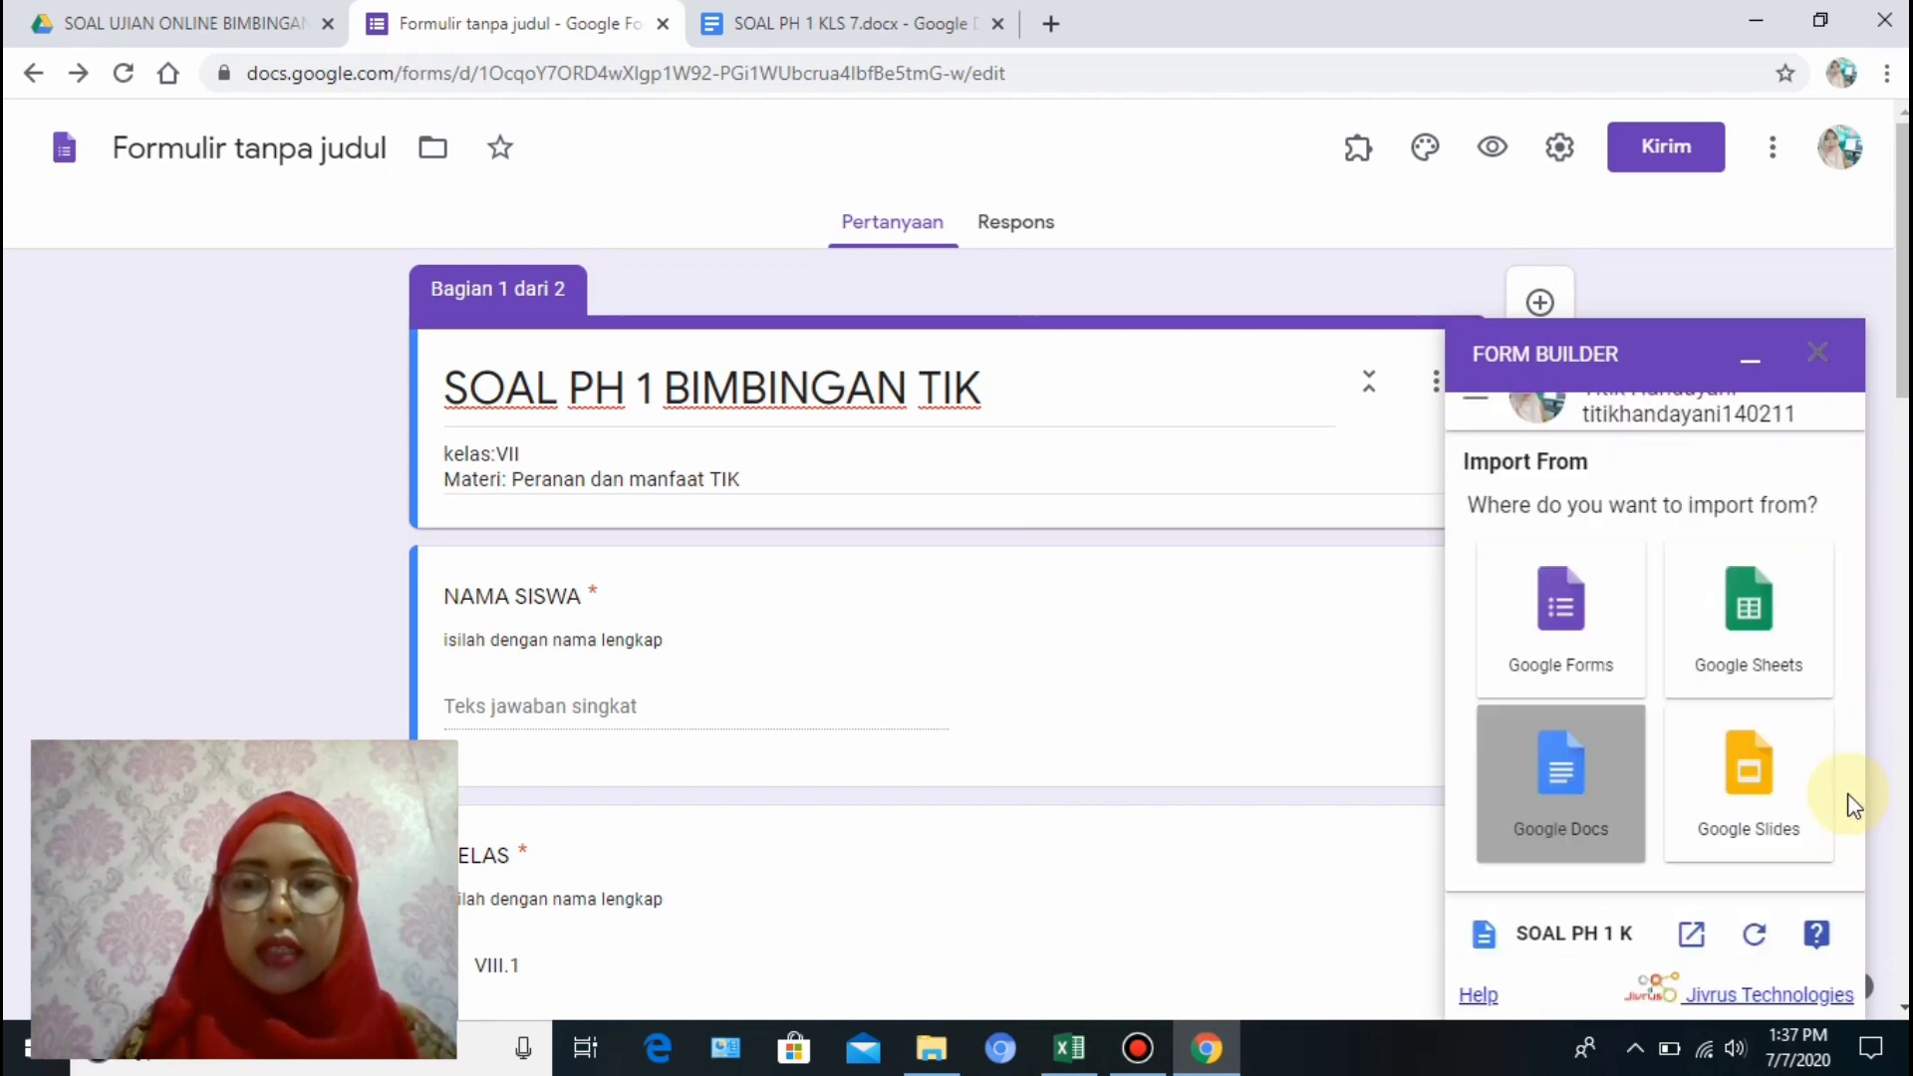
drag(1859, 594, 1857, 821)
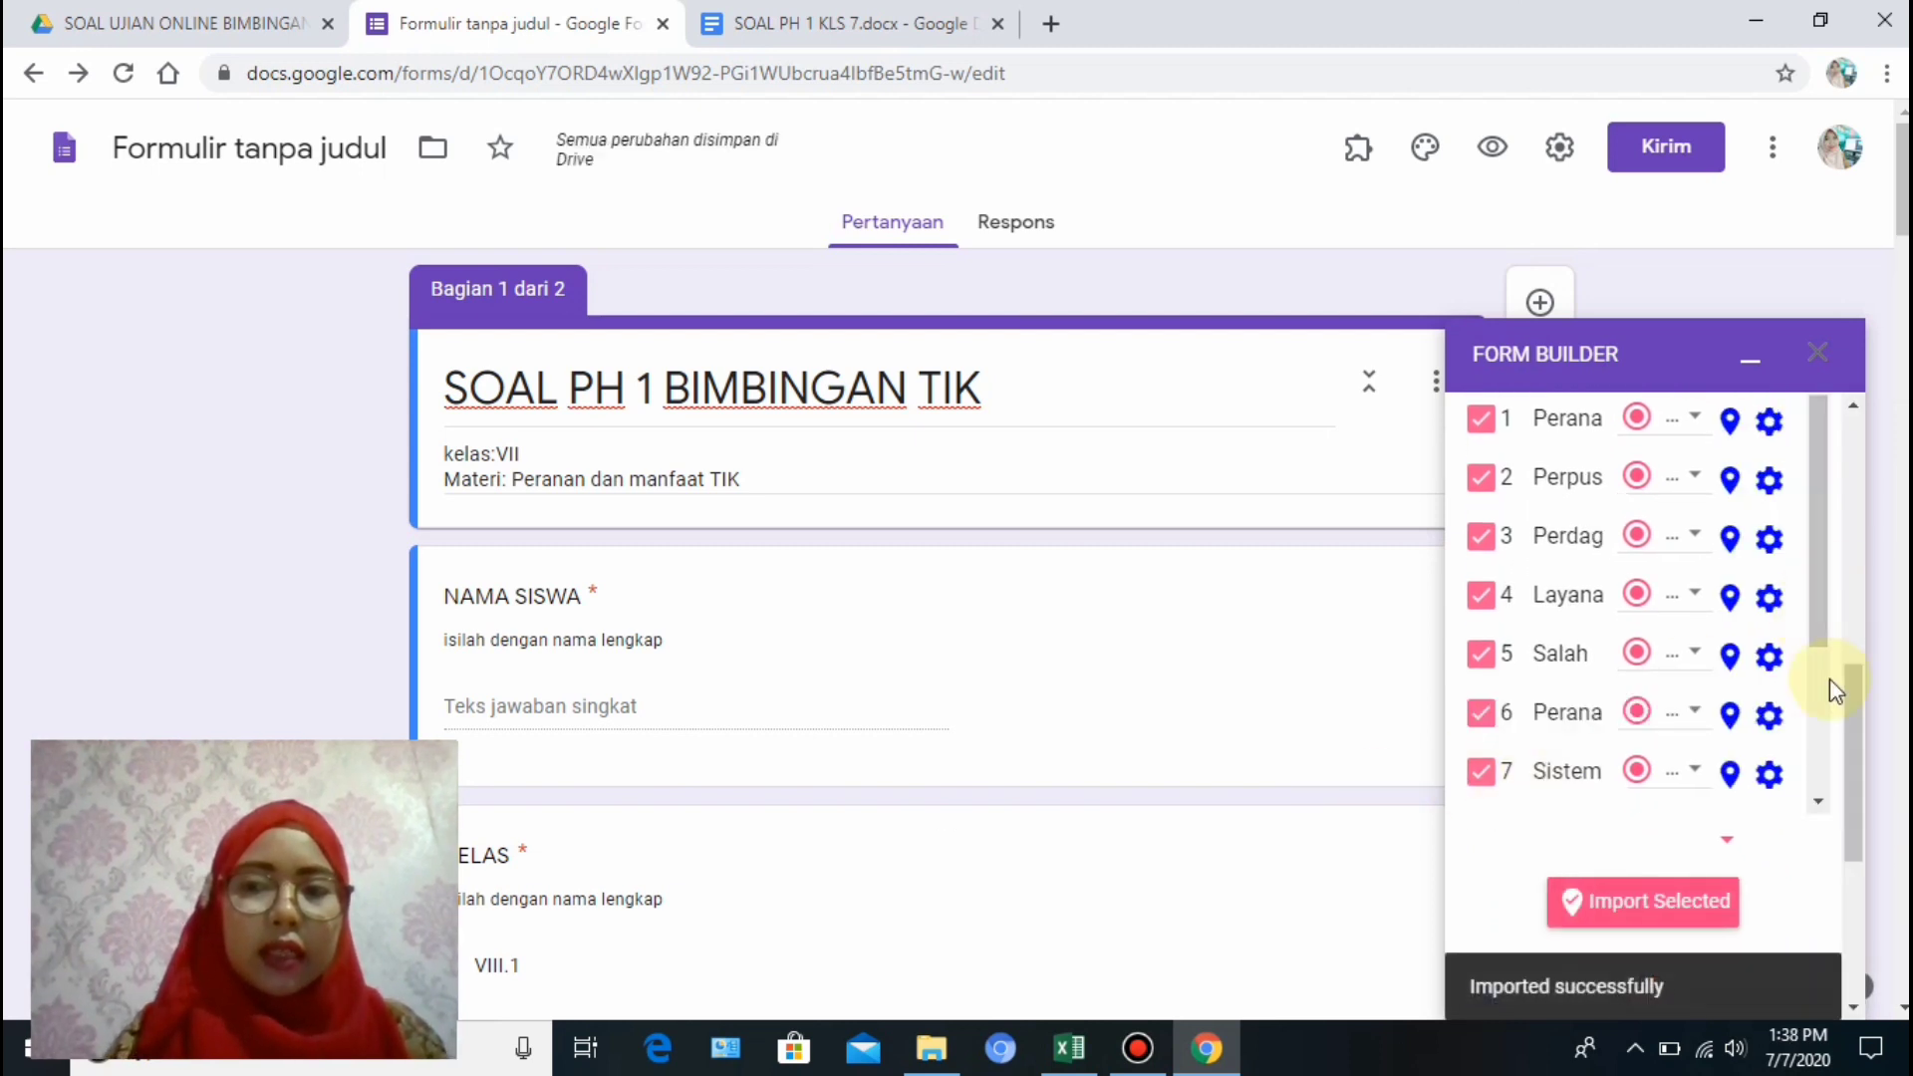
click(1818, 353)
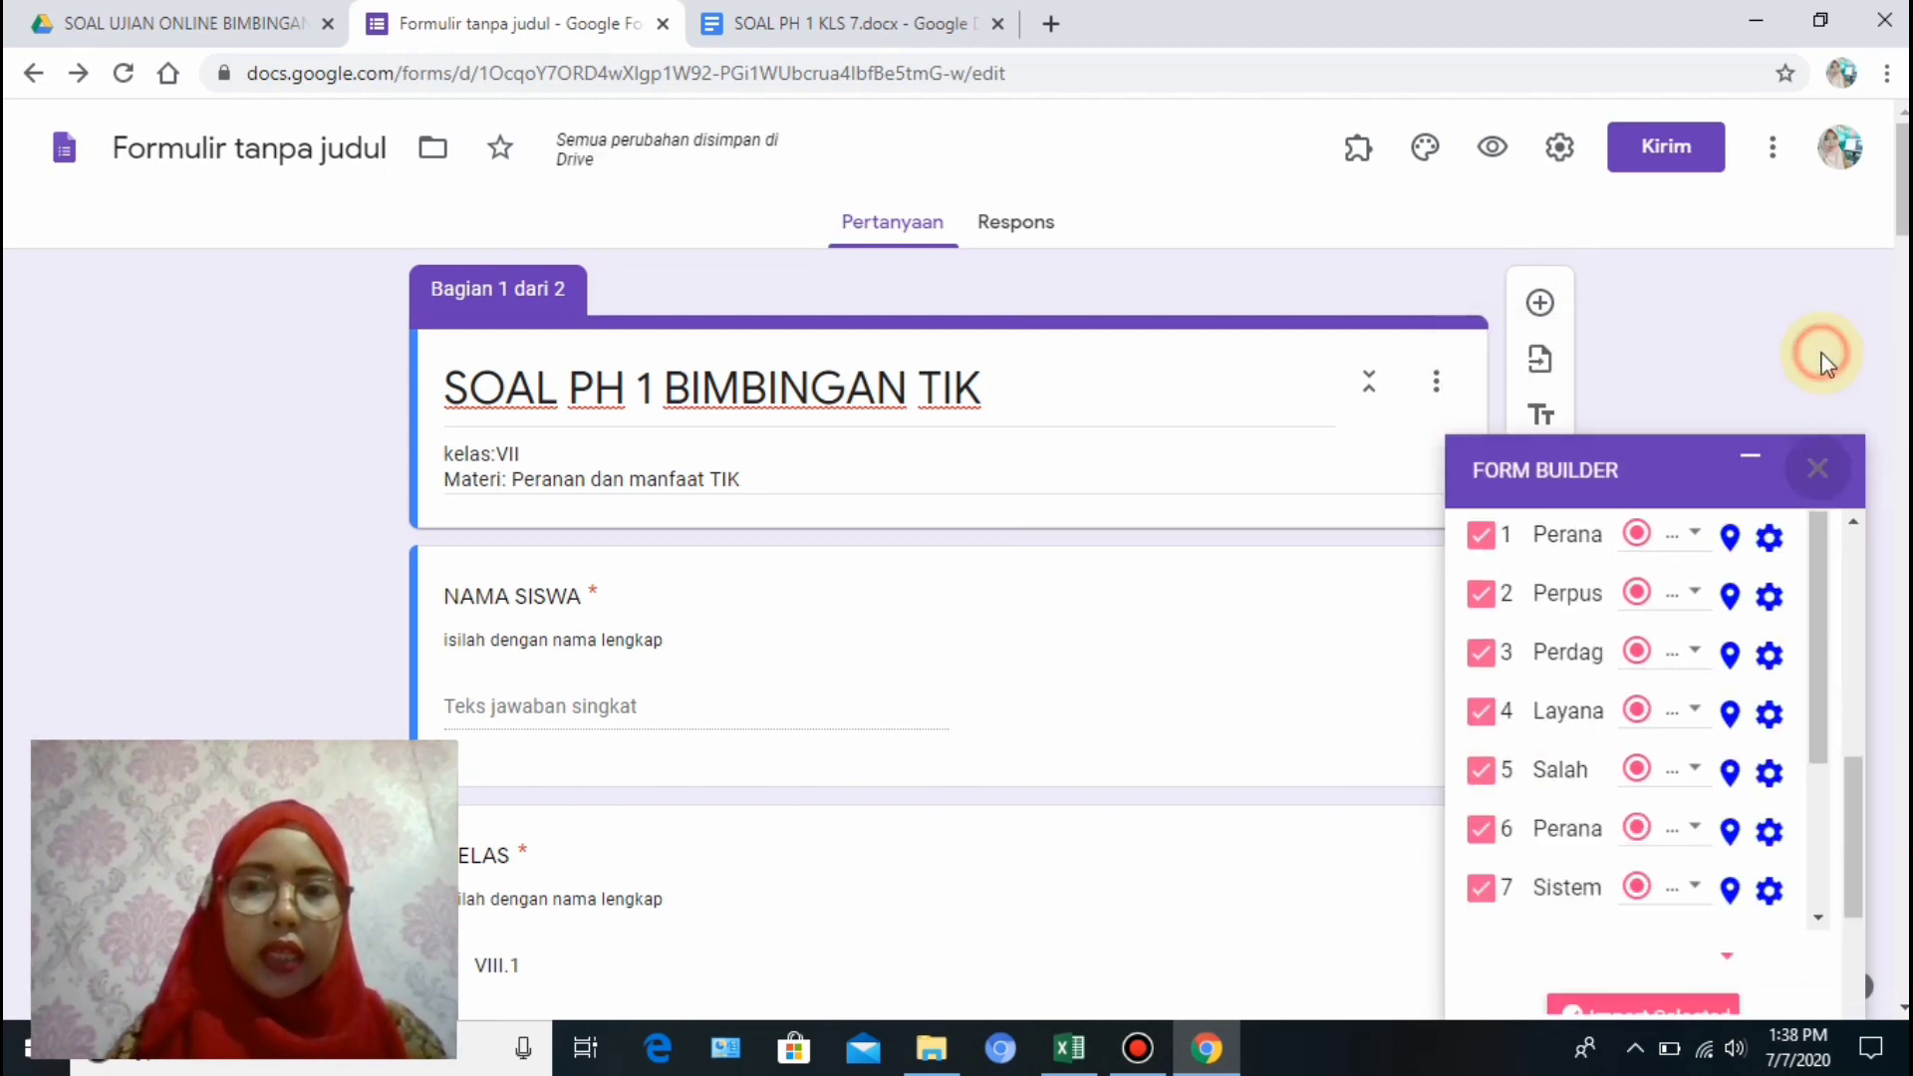
scroll(947, 598, down, 15)
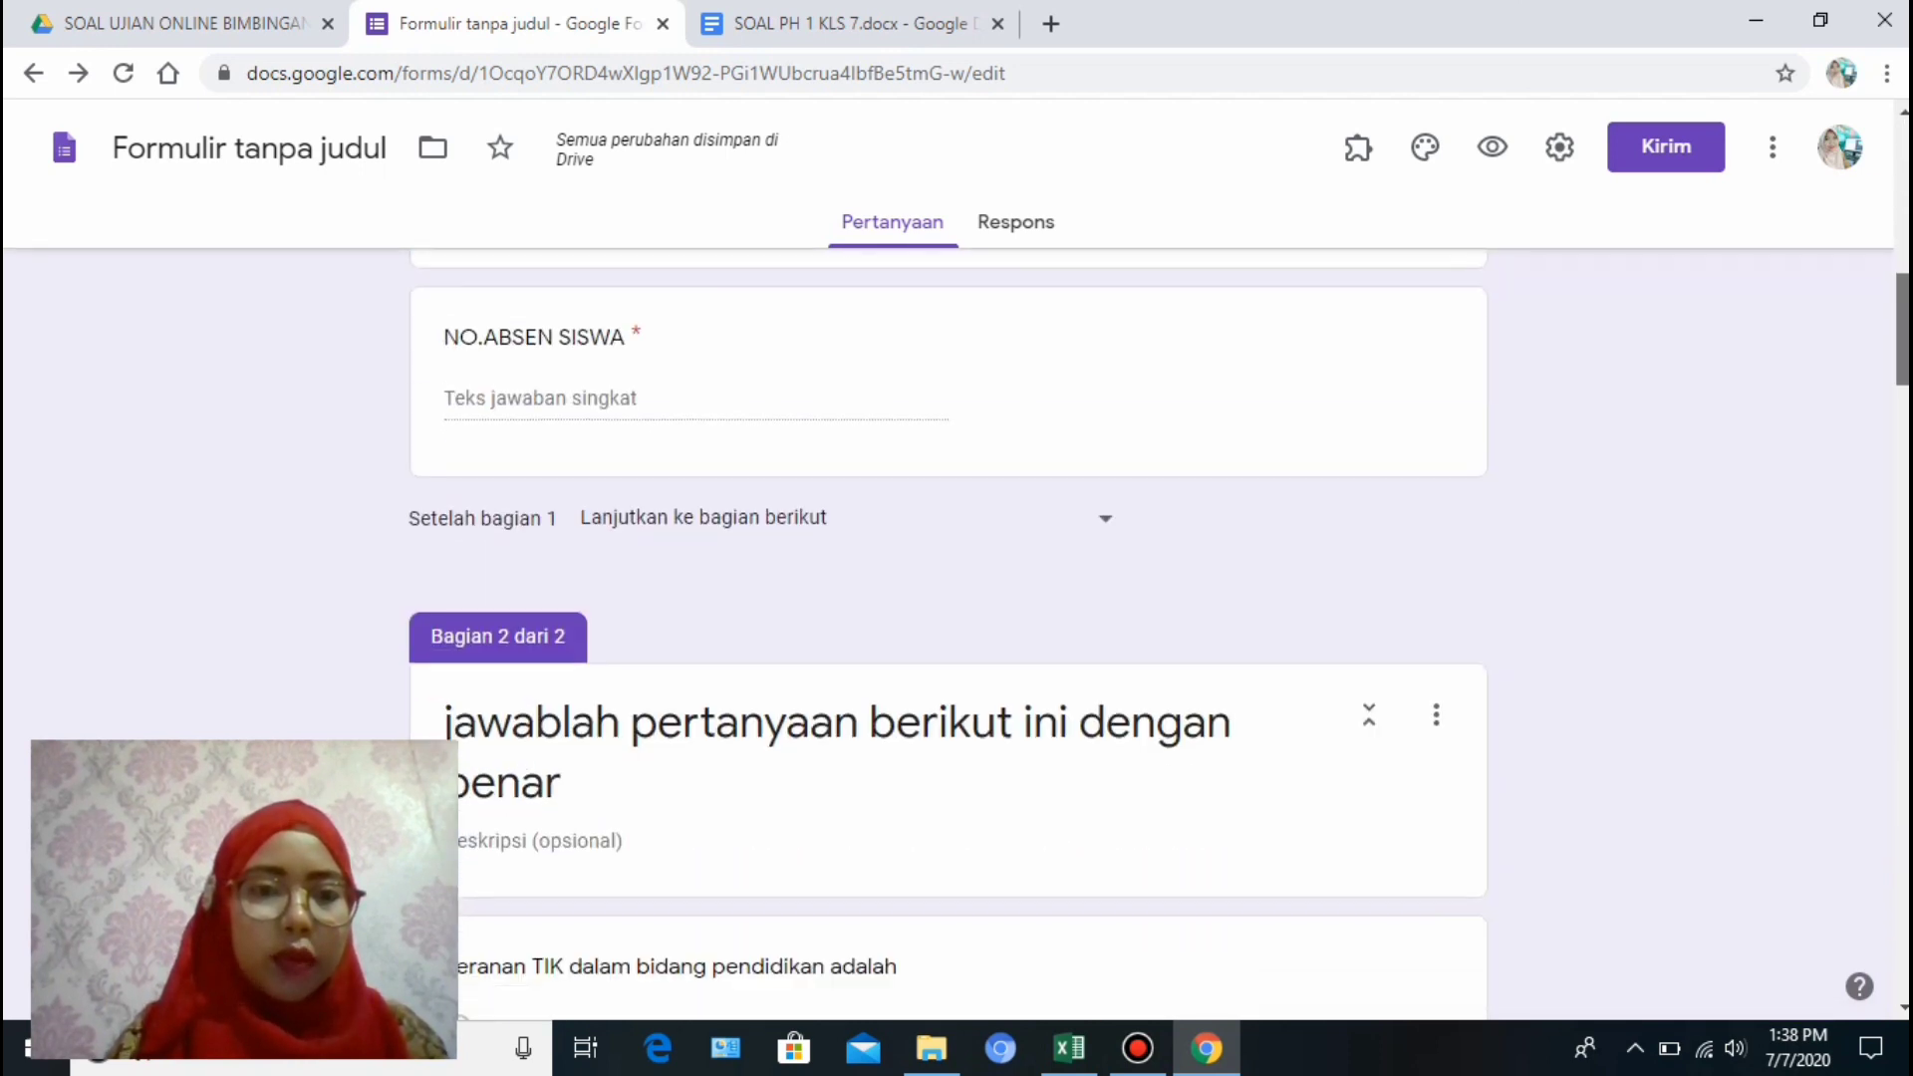
scroll(947, 628, up, 5)
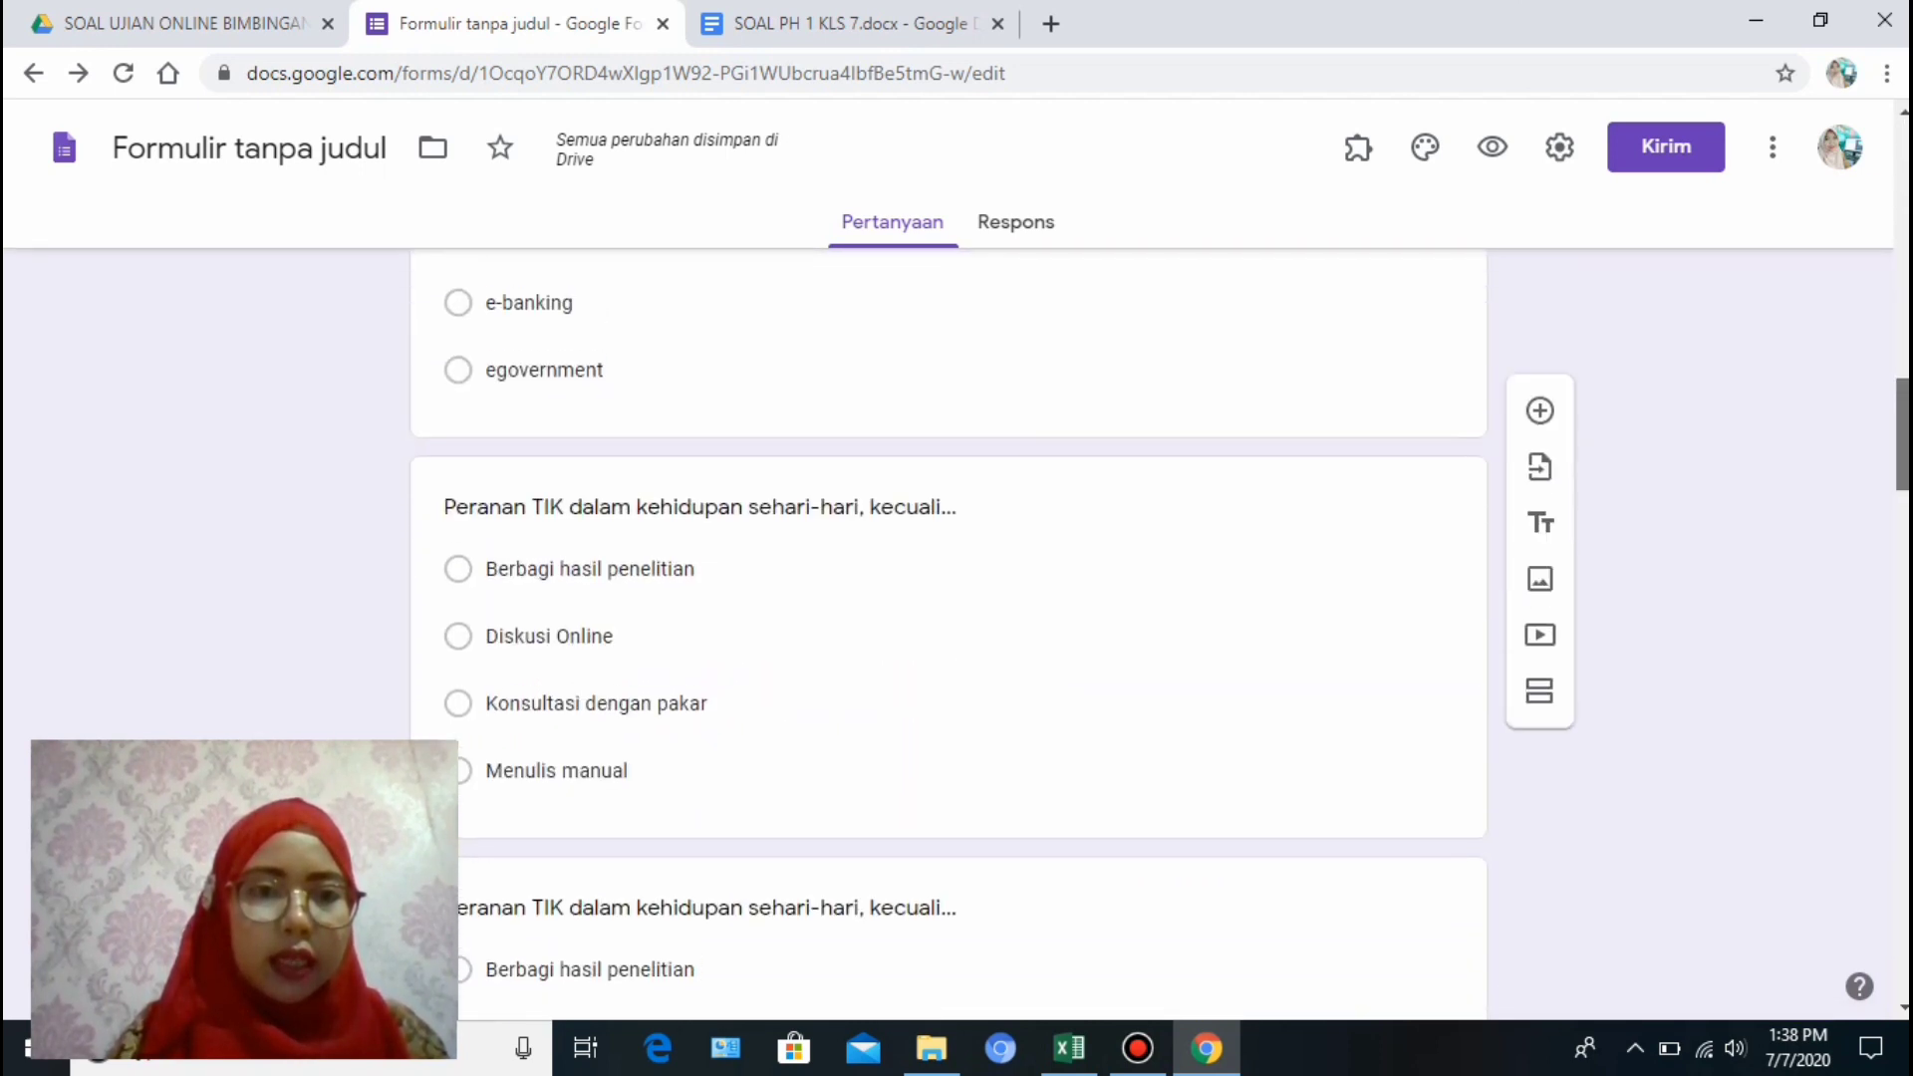
scroll(946, 628, down, 5)
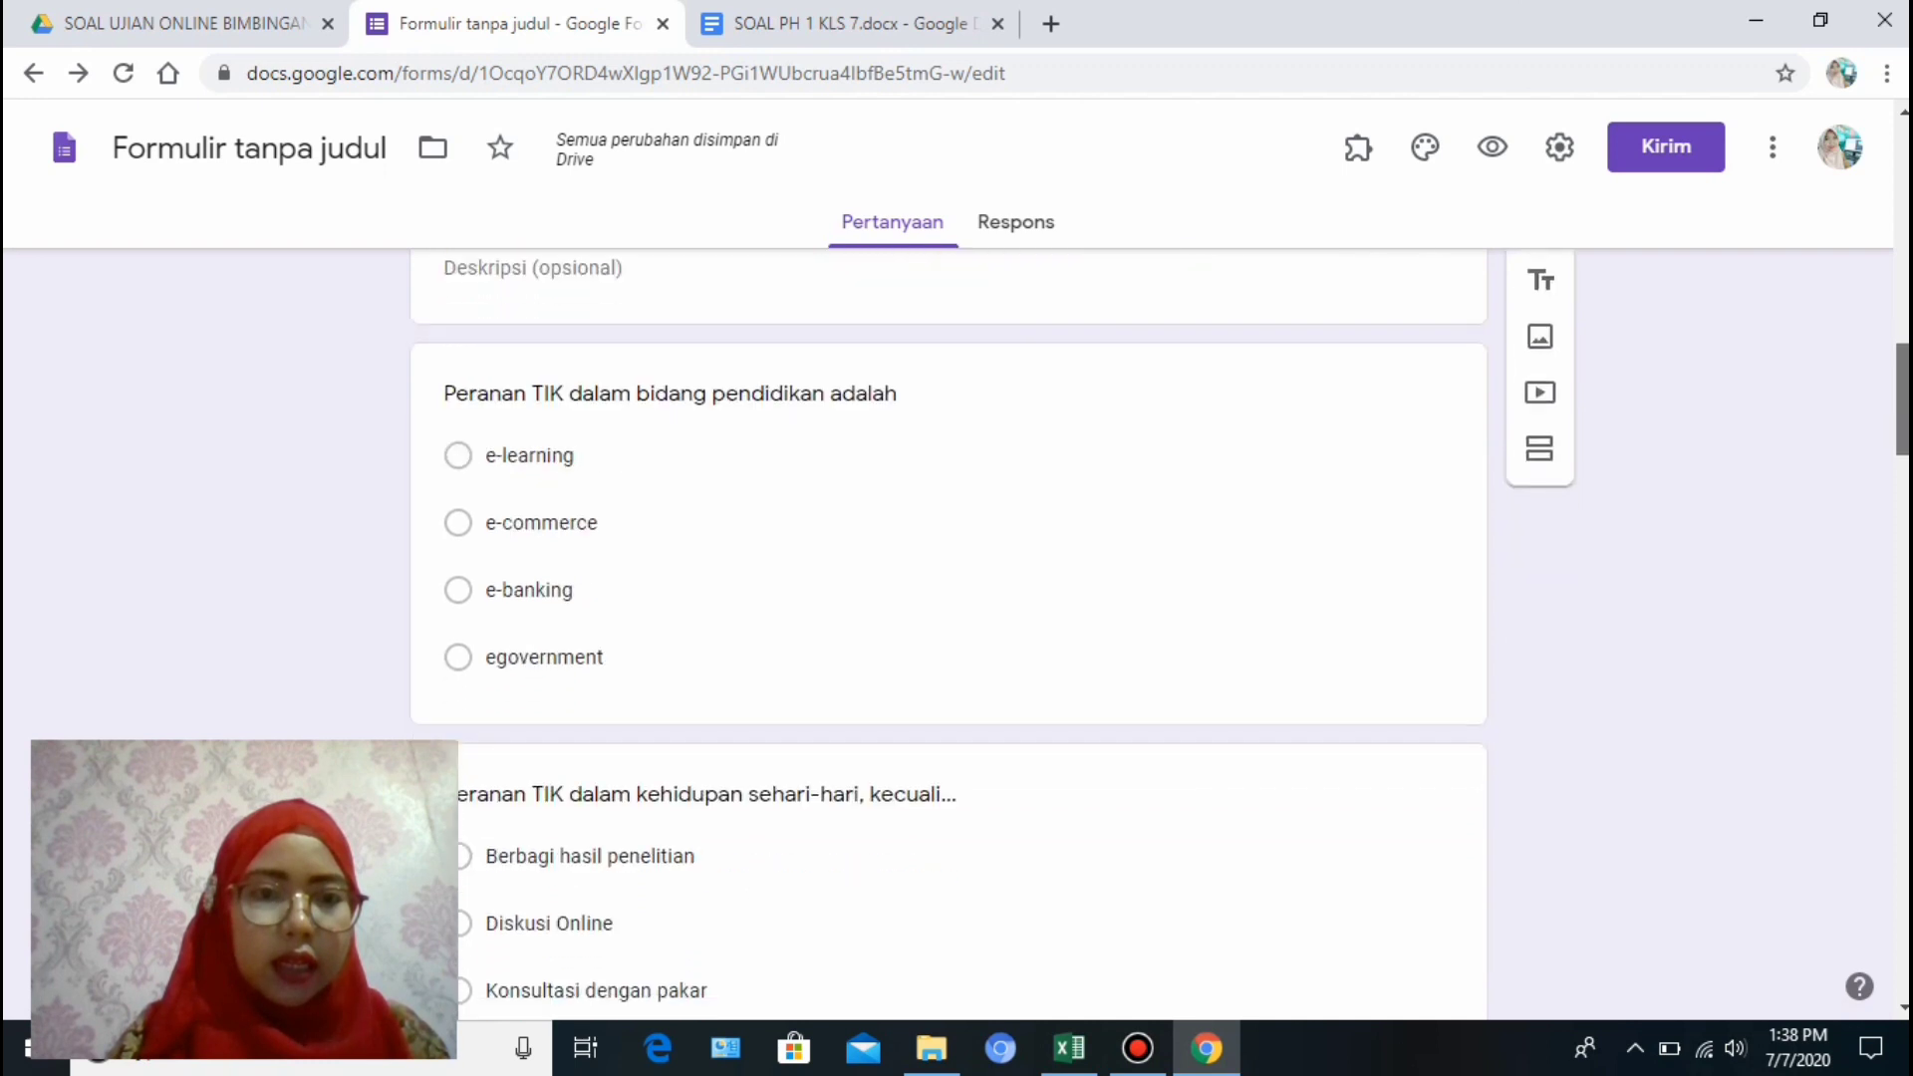
scroll(947, 628, down, 11)
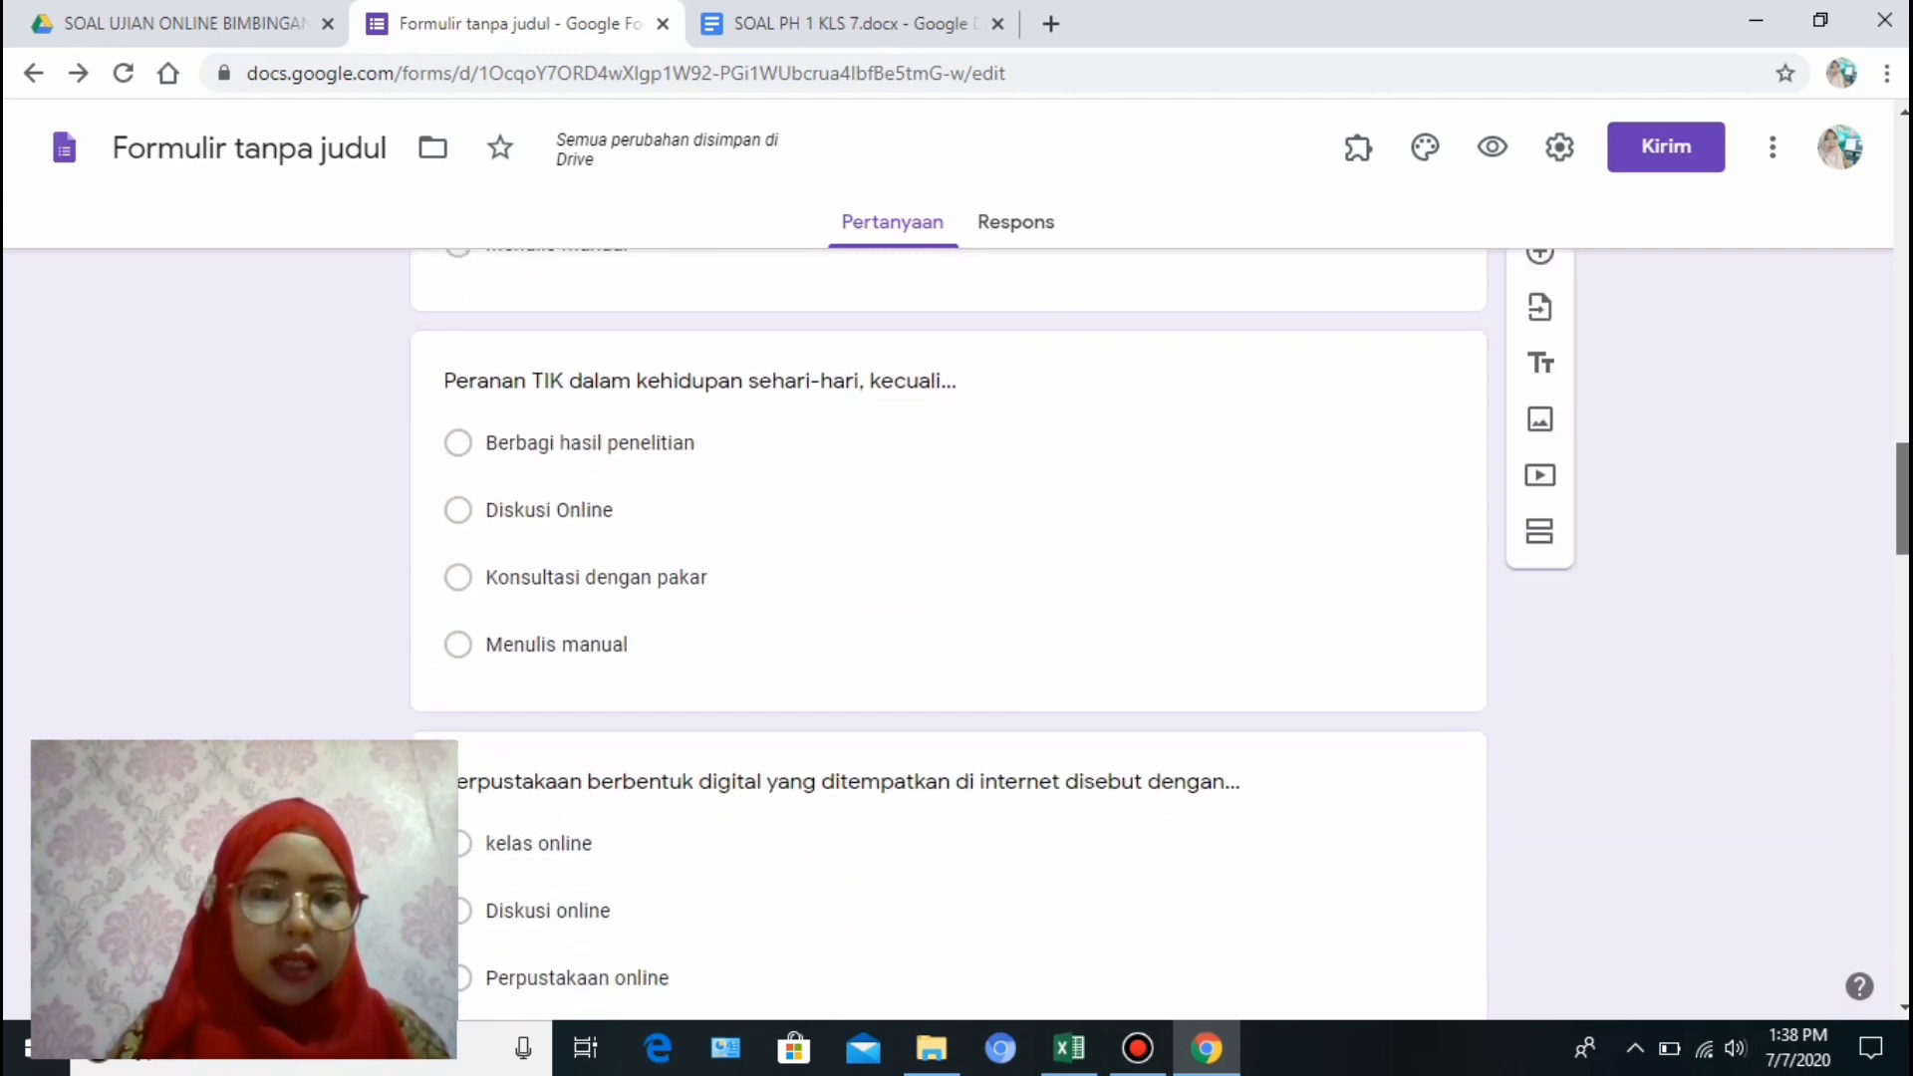
scroll(947, 627, down, 9)
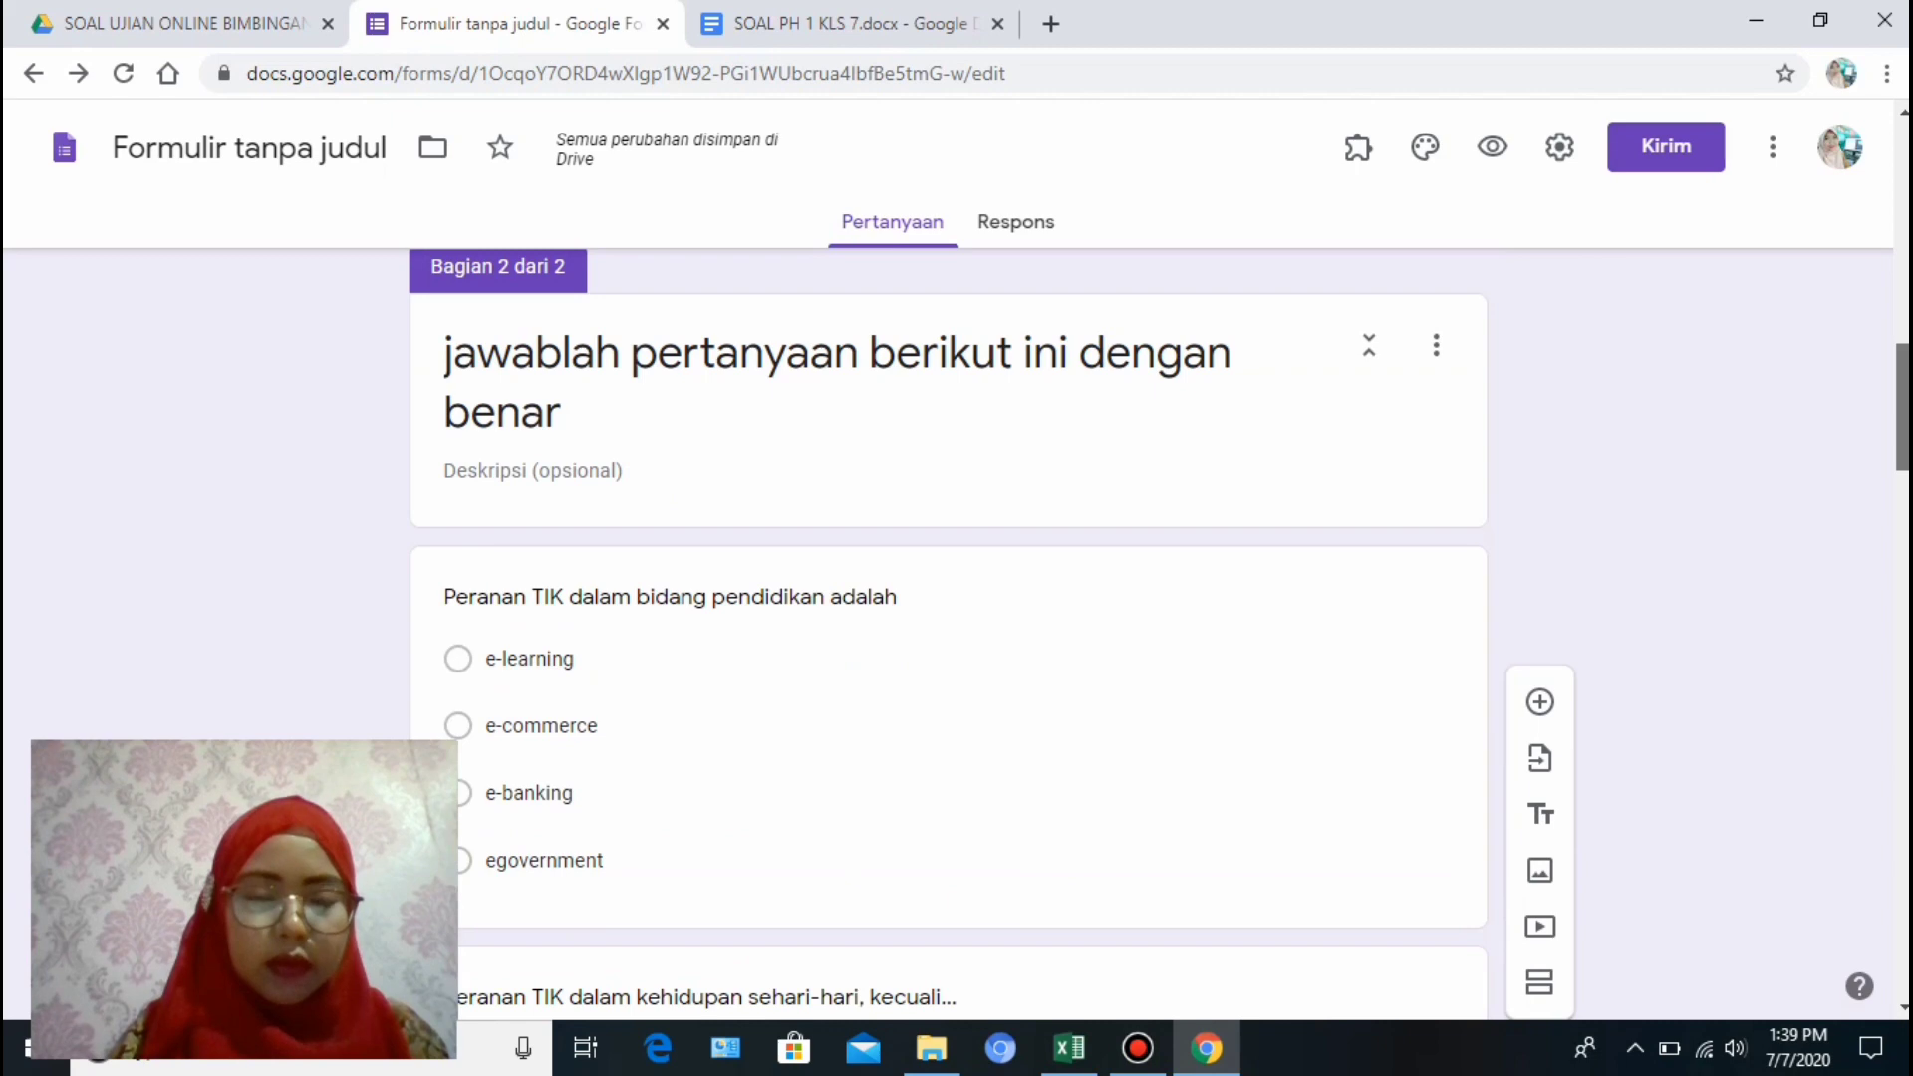
scroll(946, 628, down, 3)
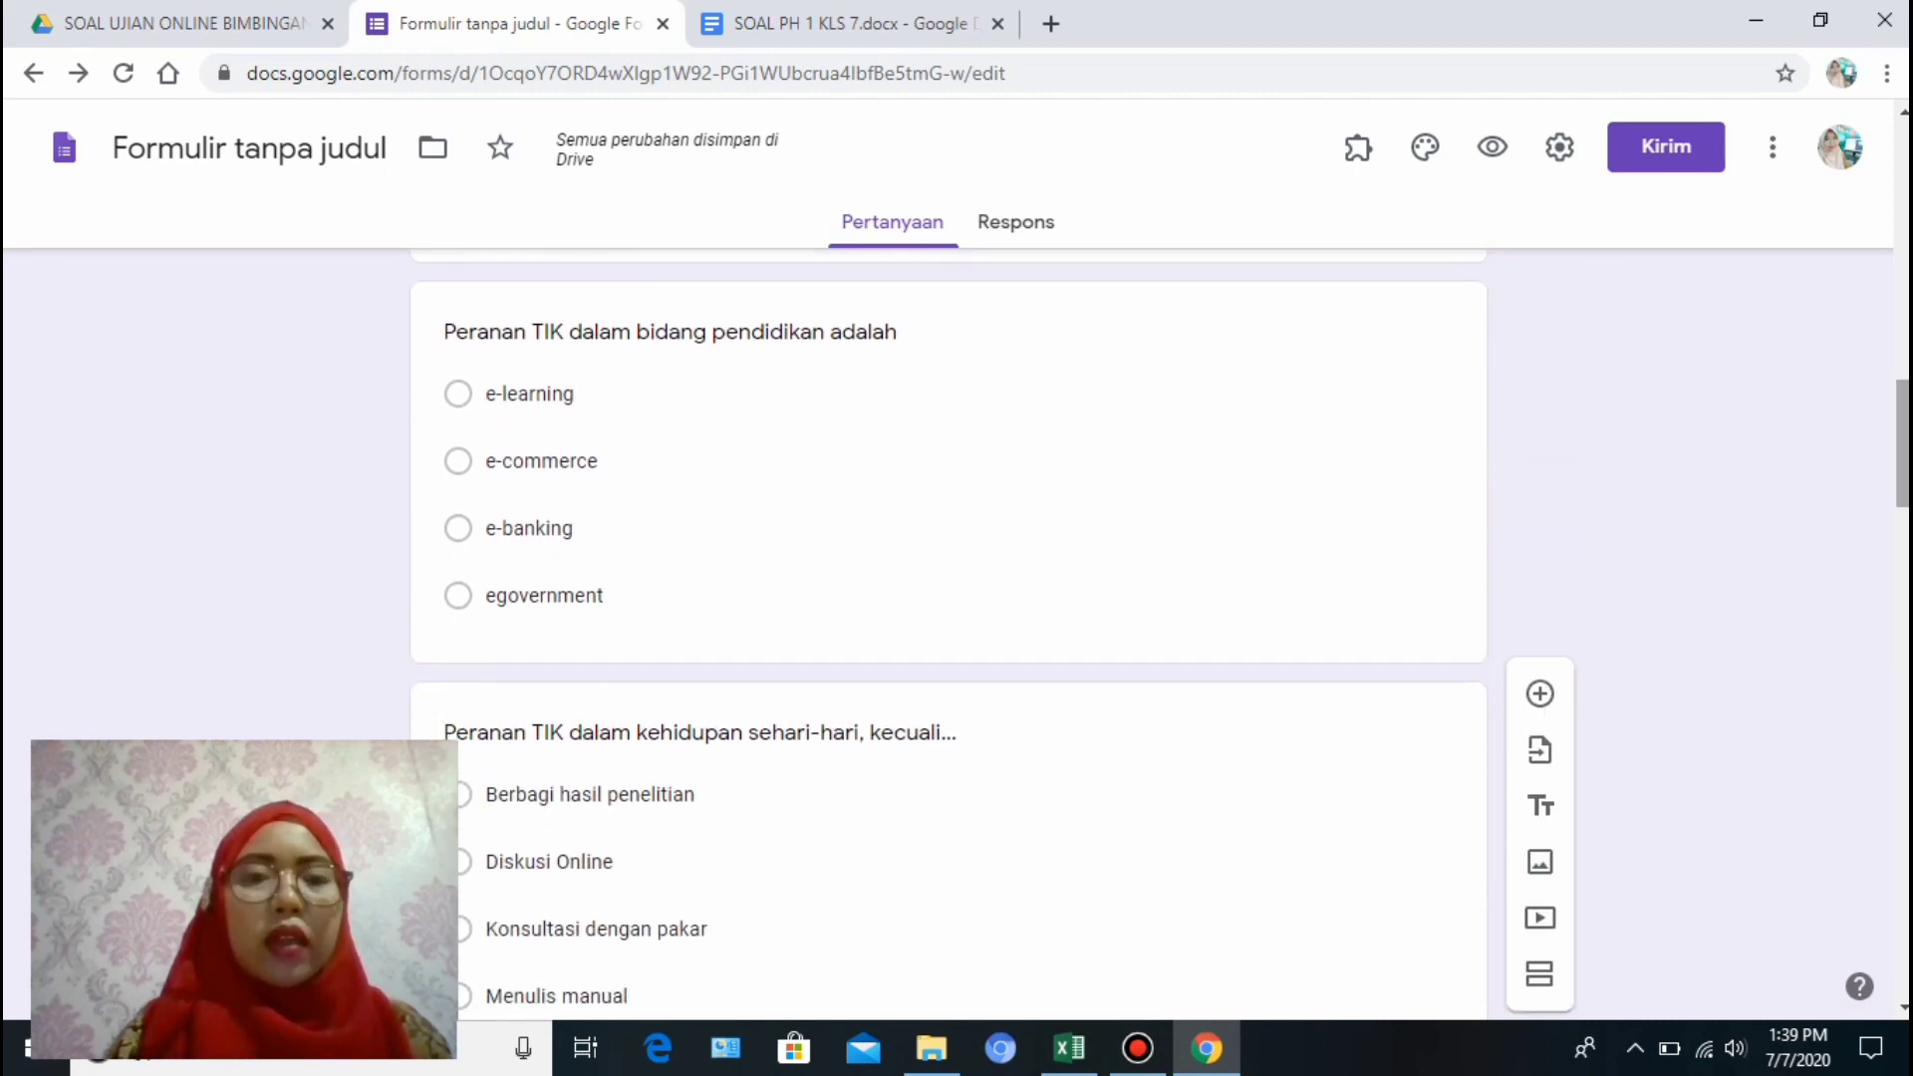
mouse_move(1904, 433)
mouse_down()
mouse_move(1904, 828)
mouse_move(1904, 307)
mouse_move(1905, 404)
mouse_up()
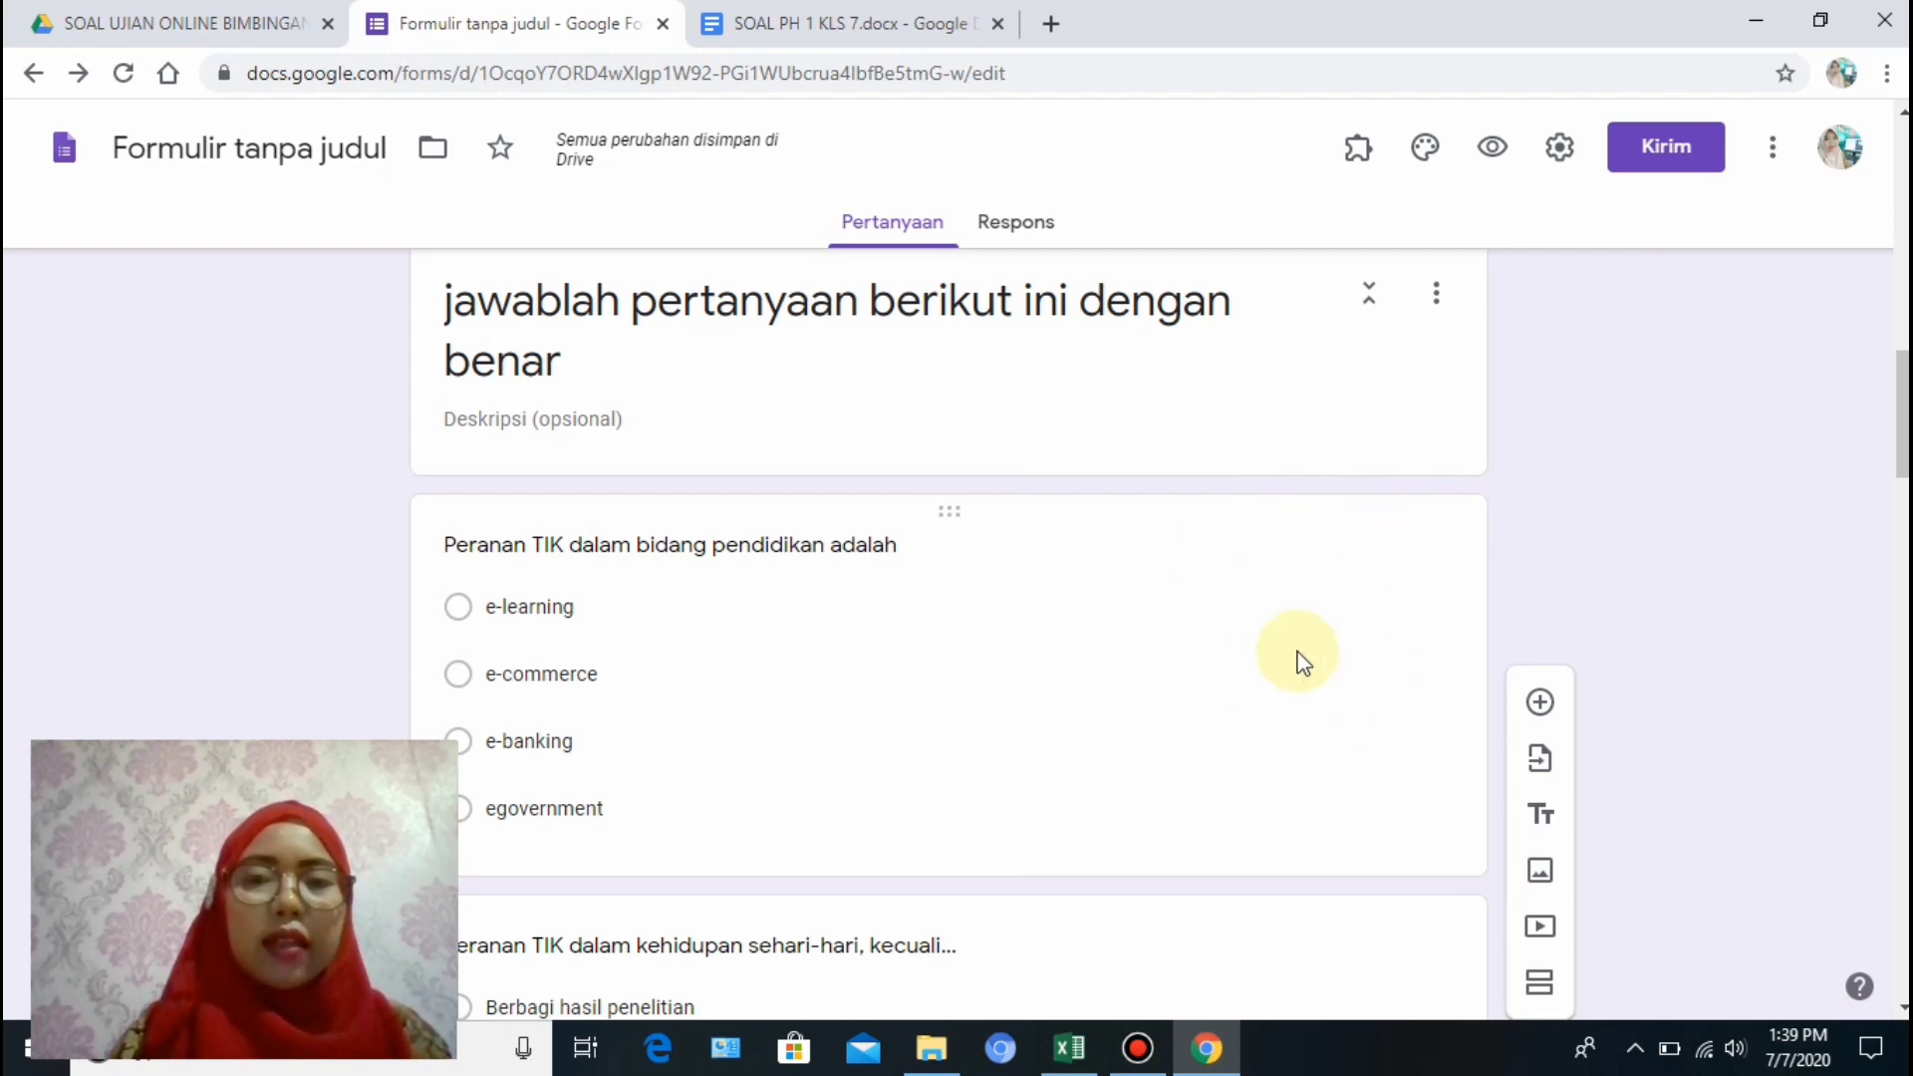
Make the form a quiz, hiding missed questions and correct answers from respondents, and save.
click(1561, 159)
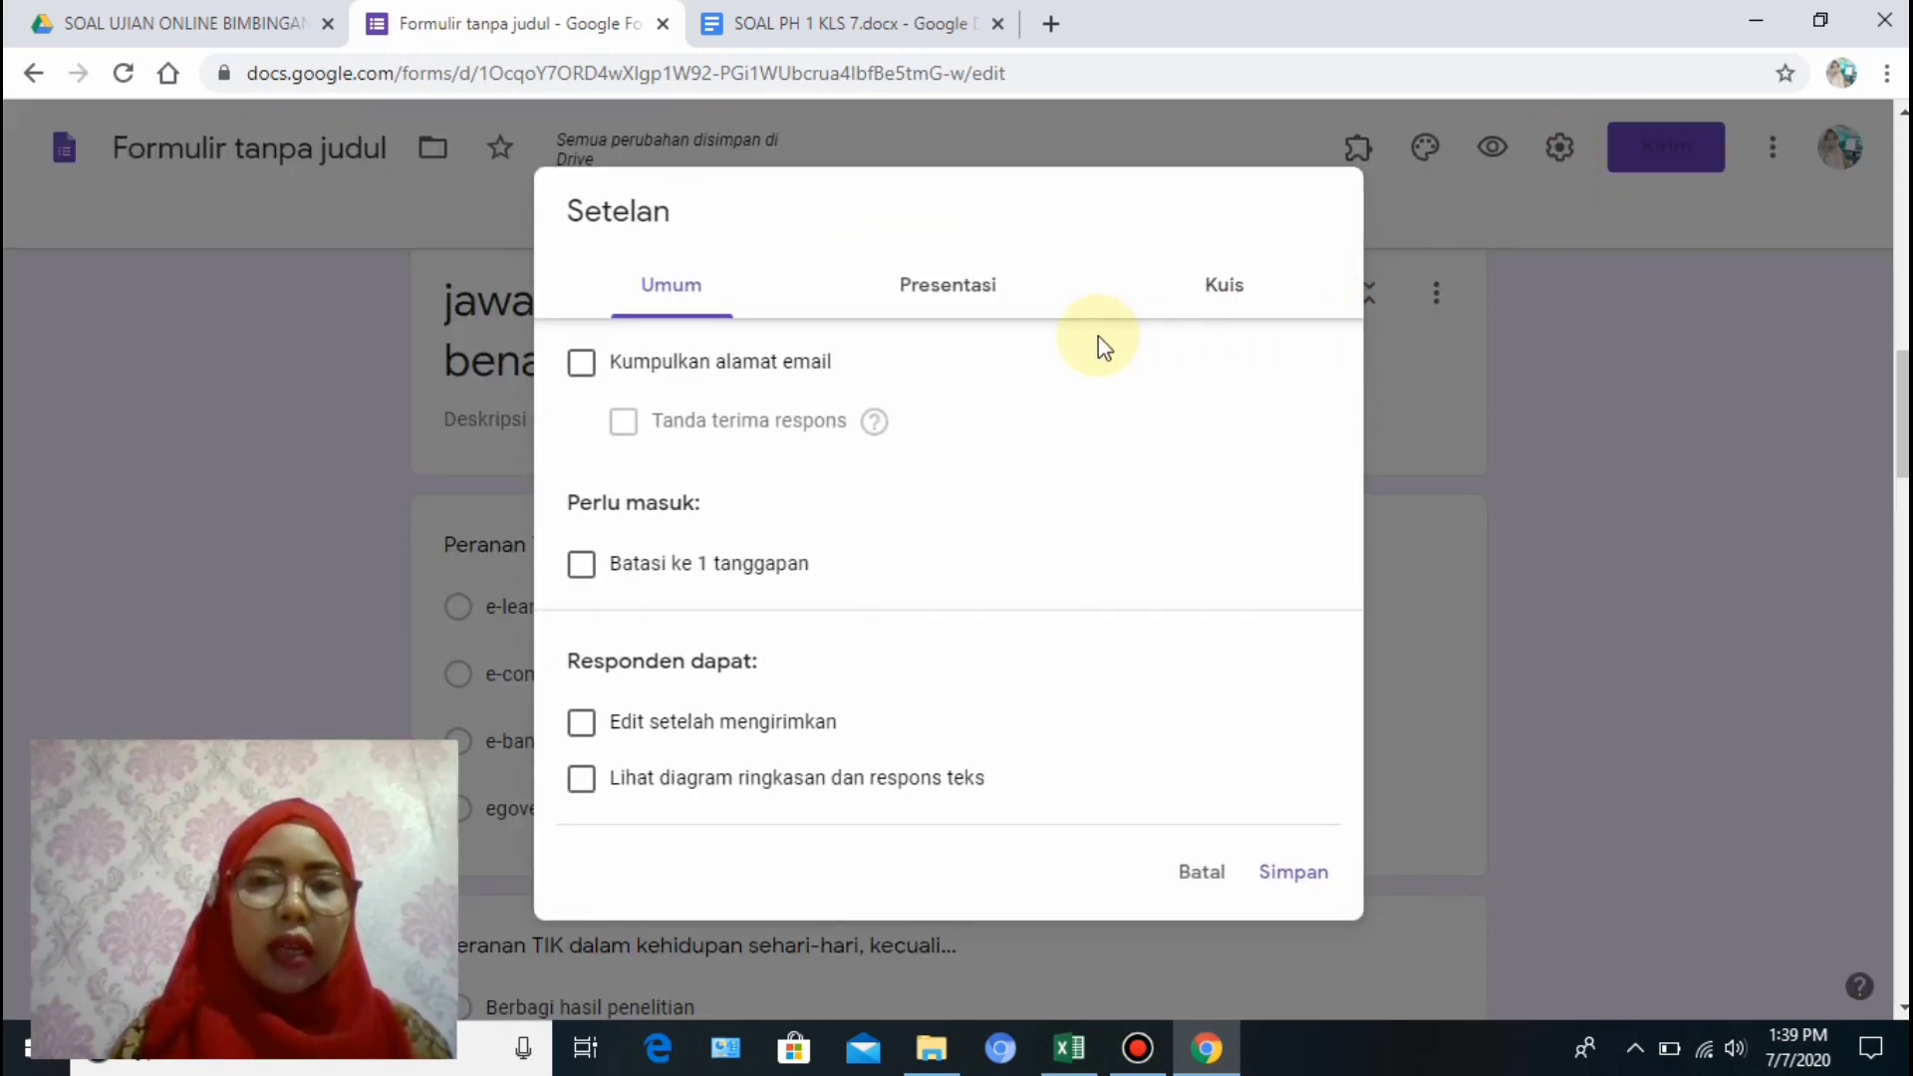
click(1240, 297)
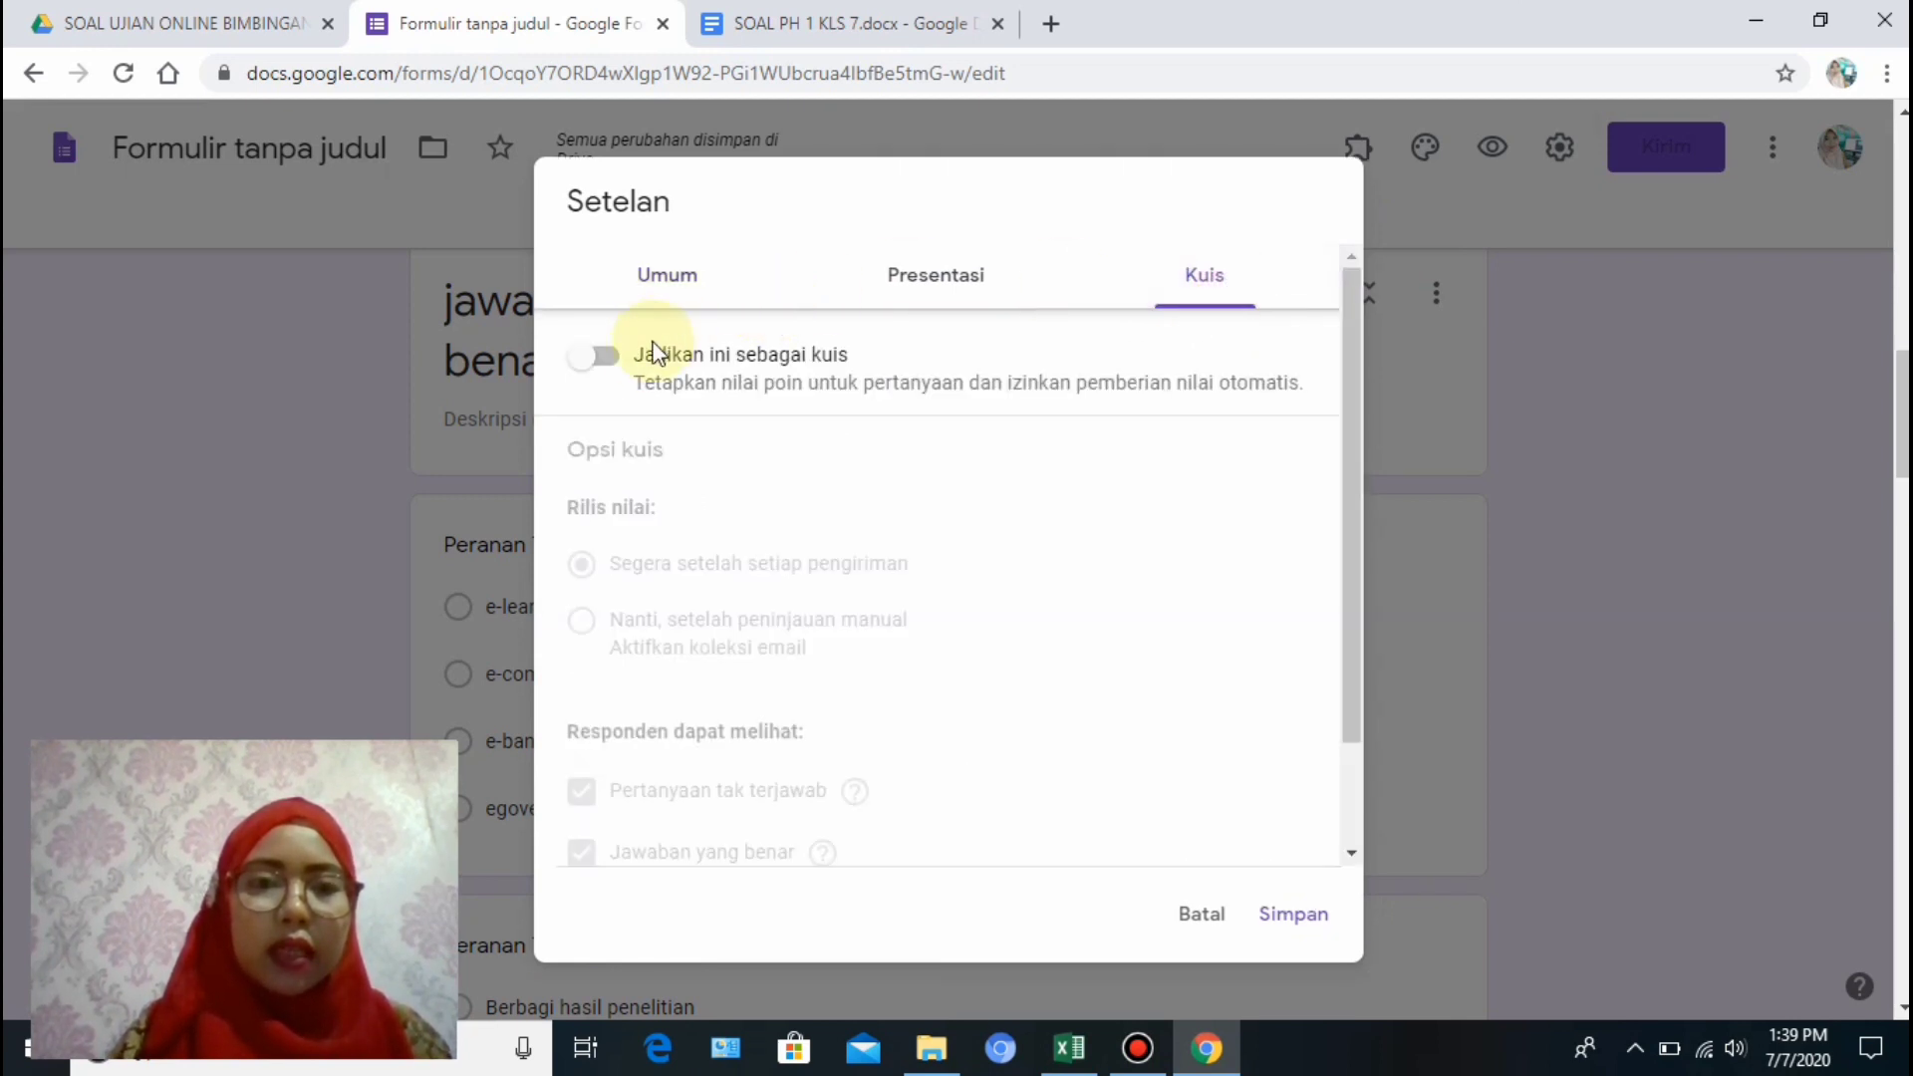
click(607, 359)
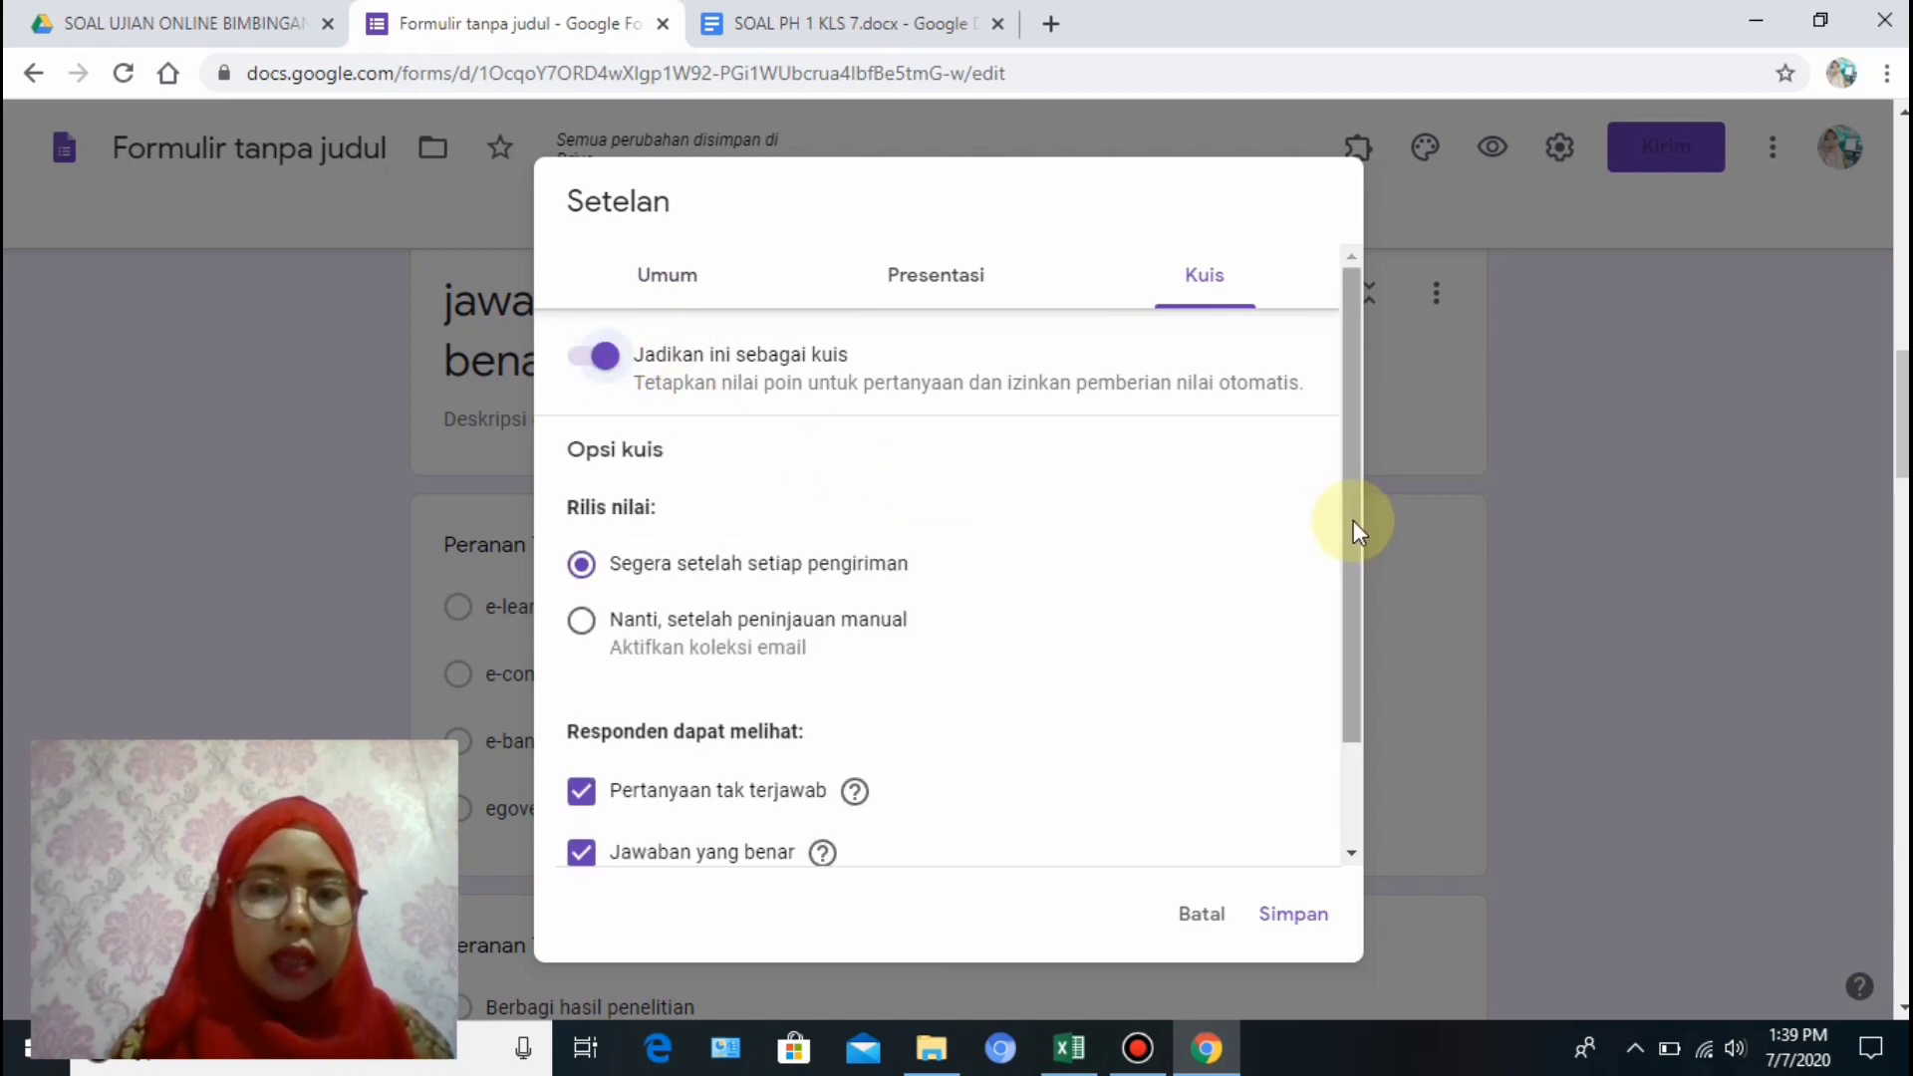
drag(1353, 554, 1355, 504)
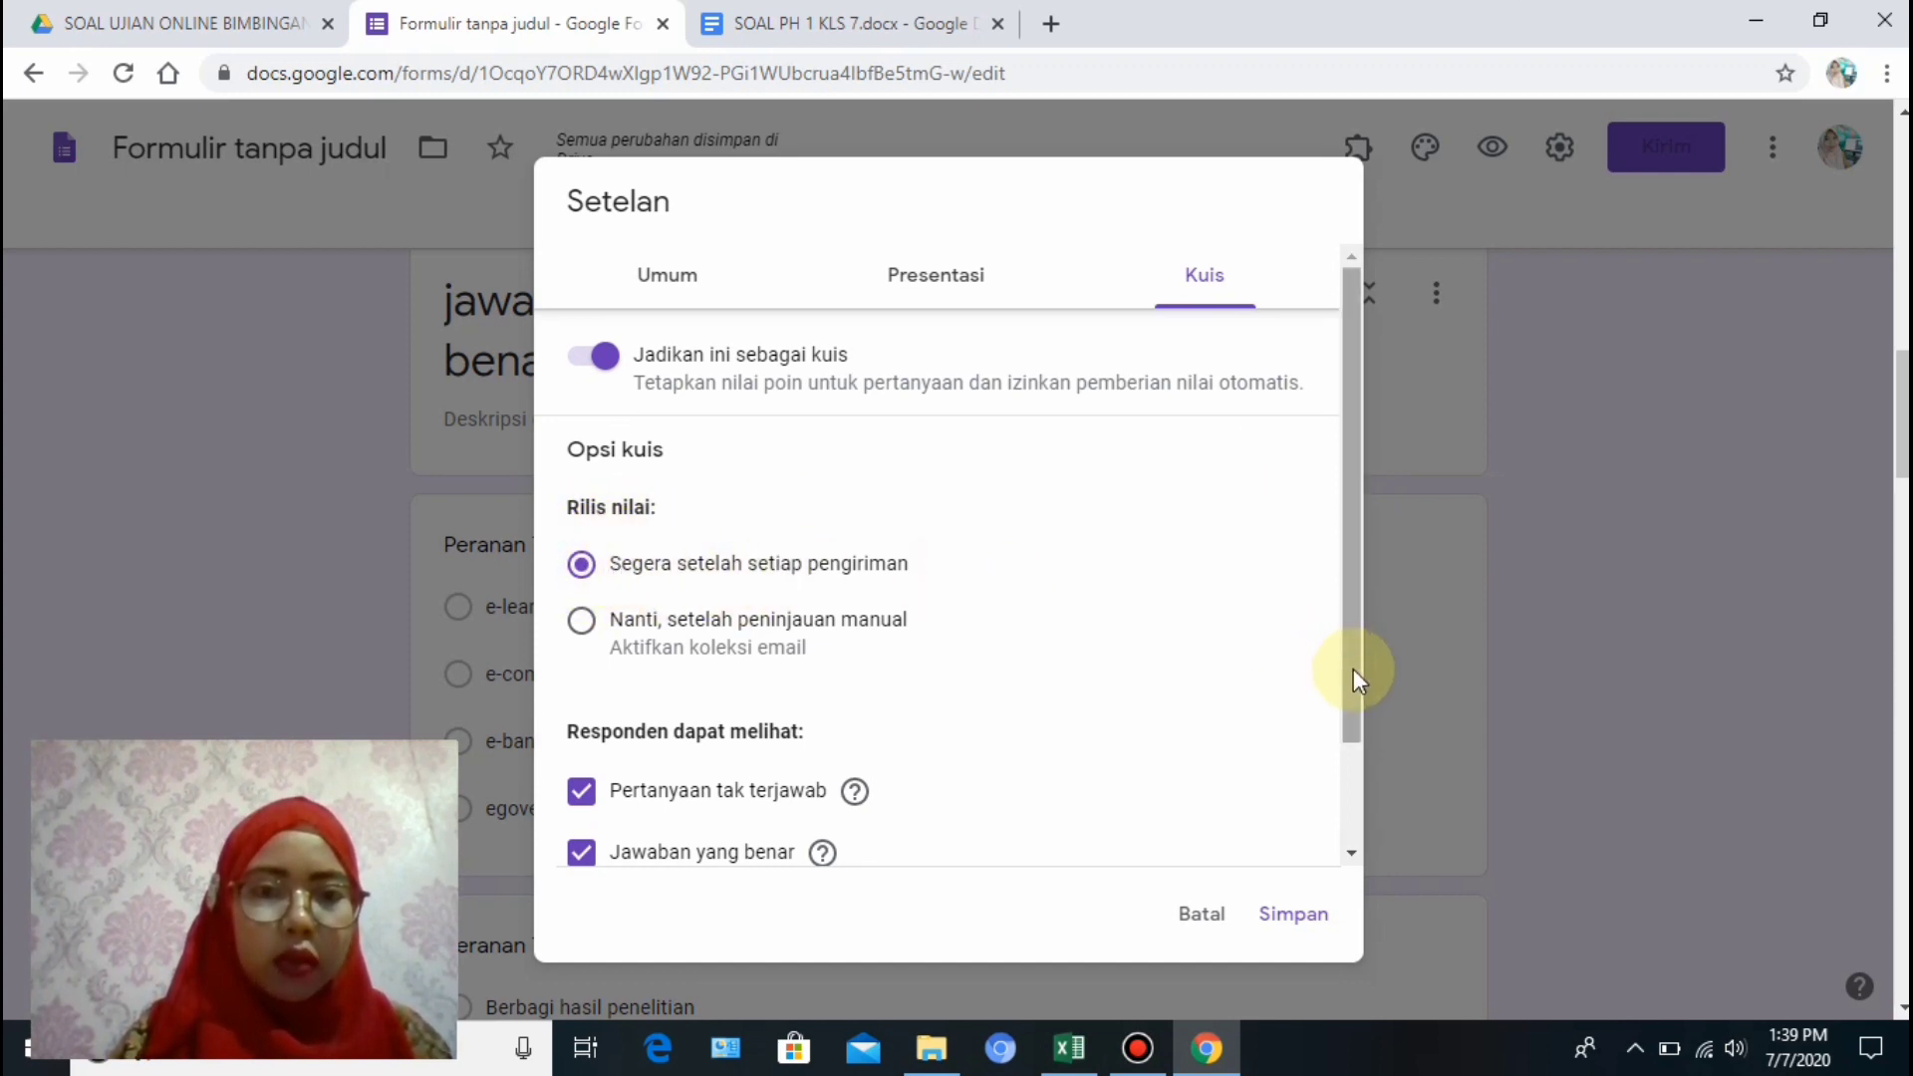
drag(1353, 670, 1337, 791)
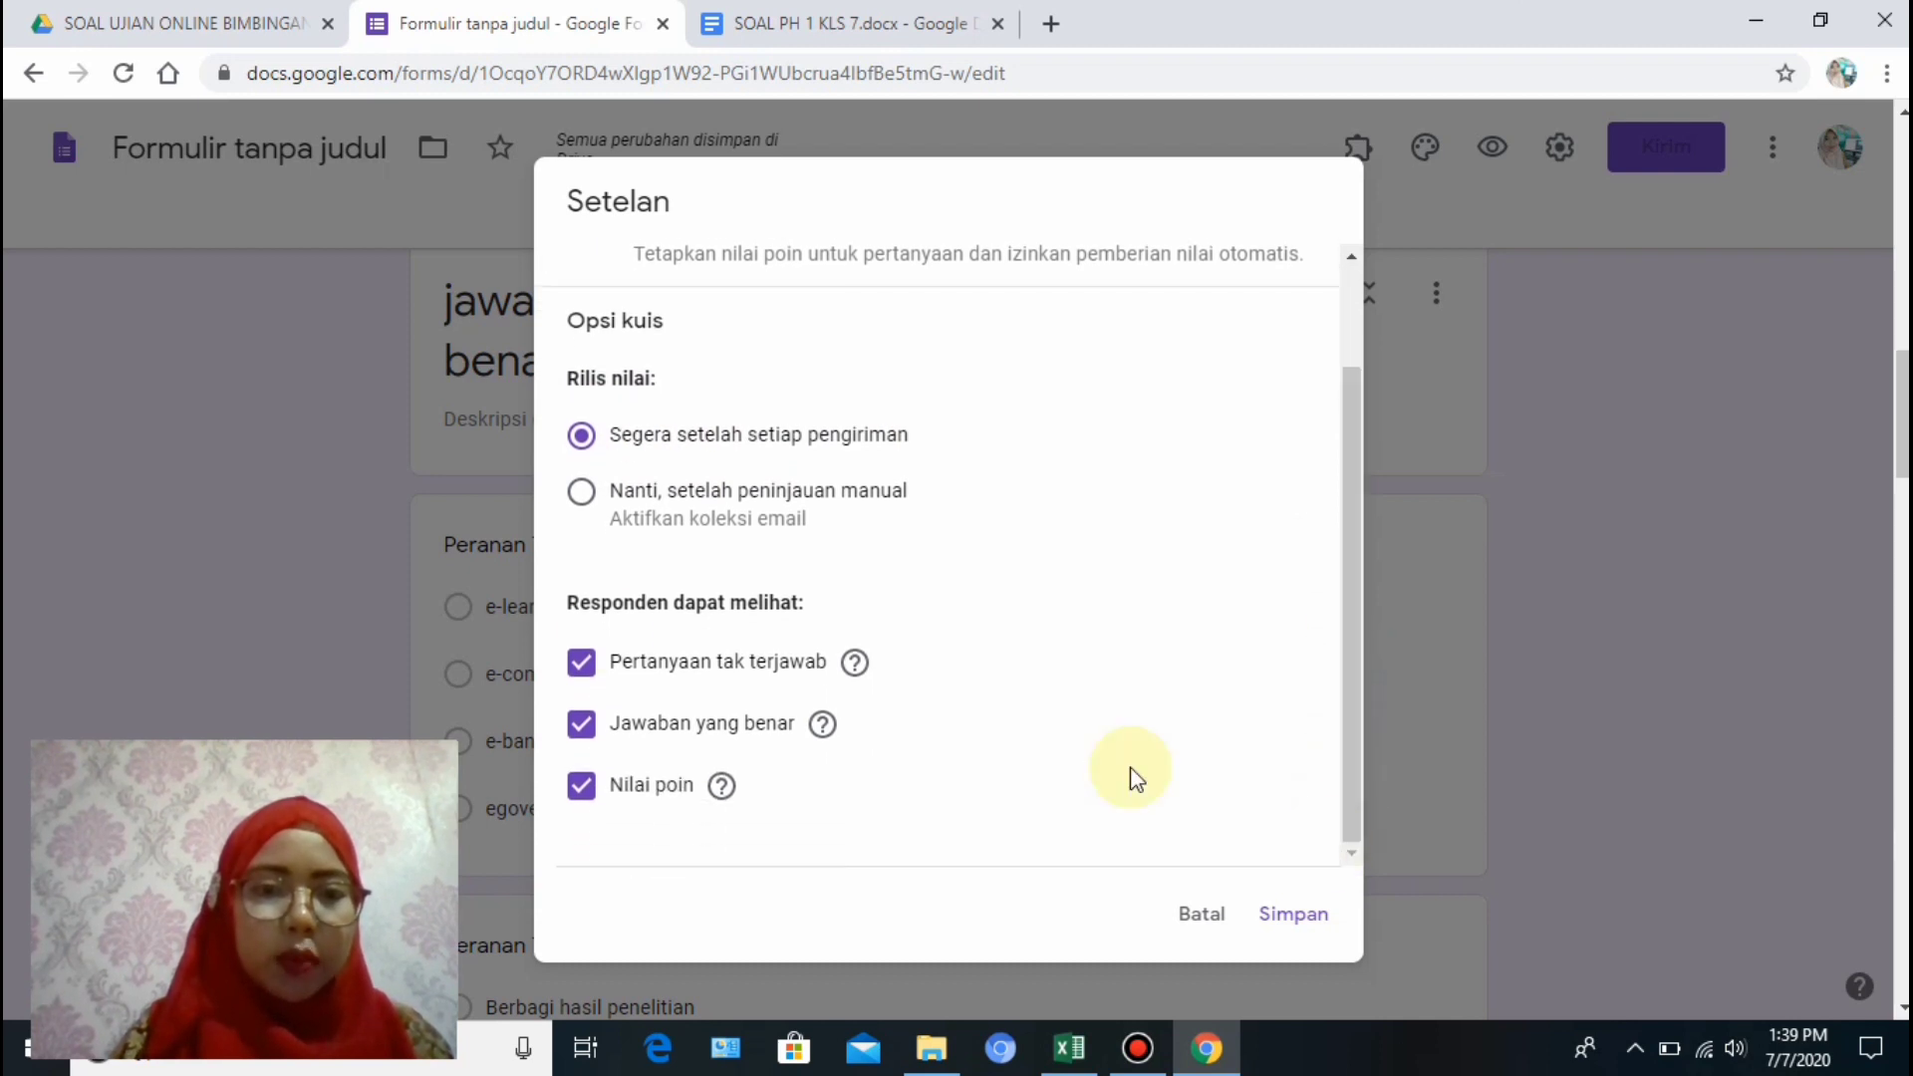
click(573, 676)
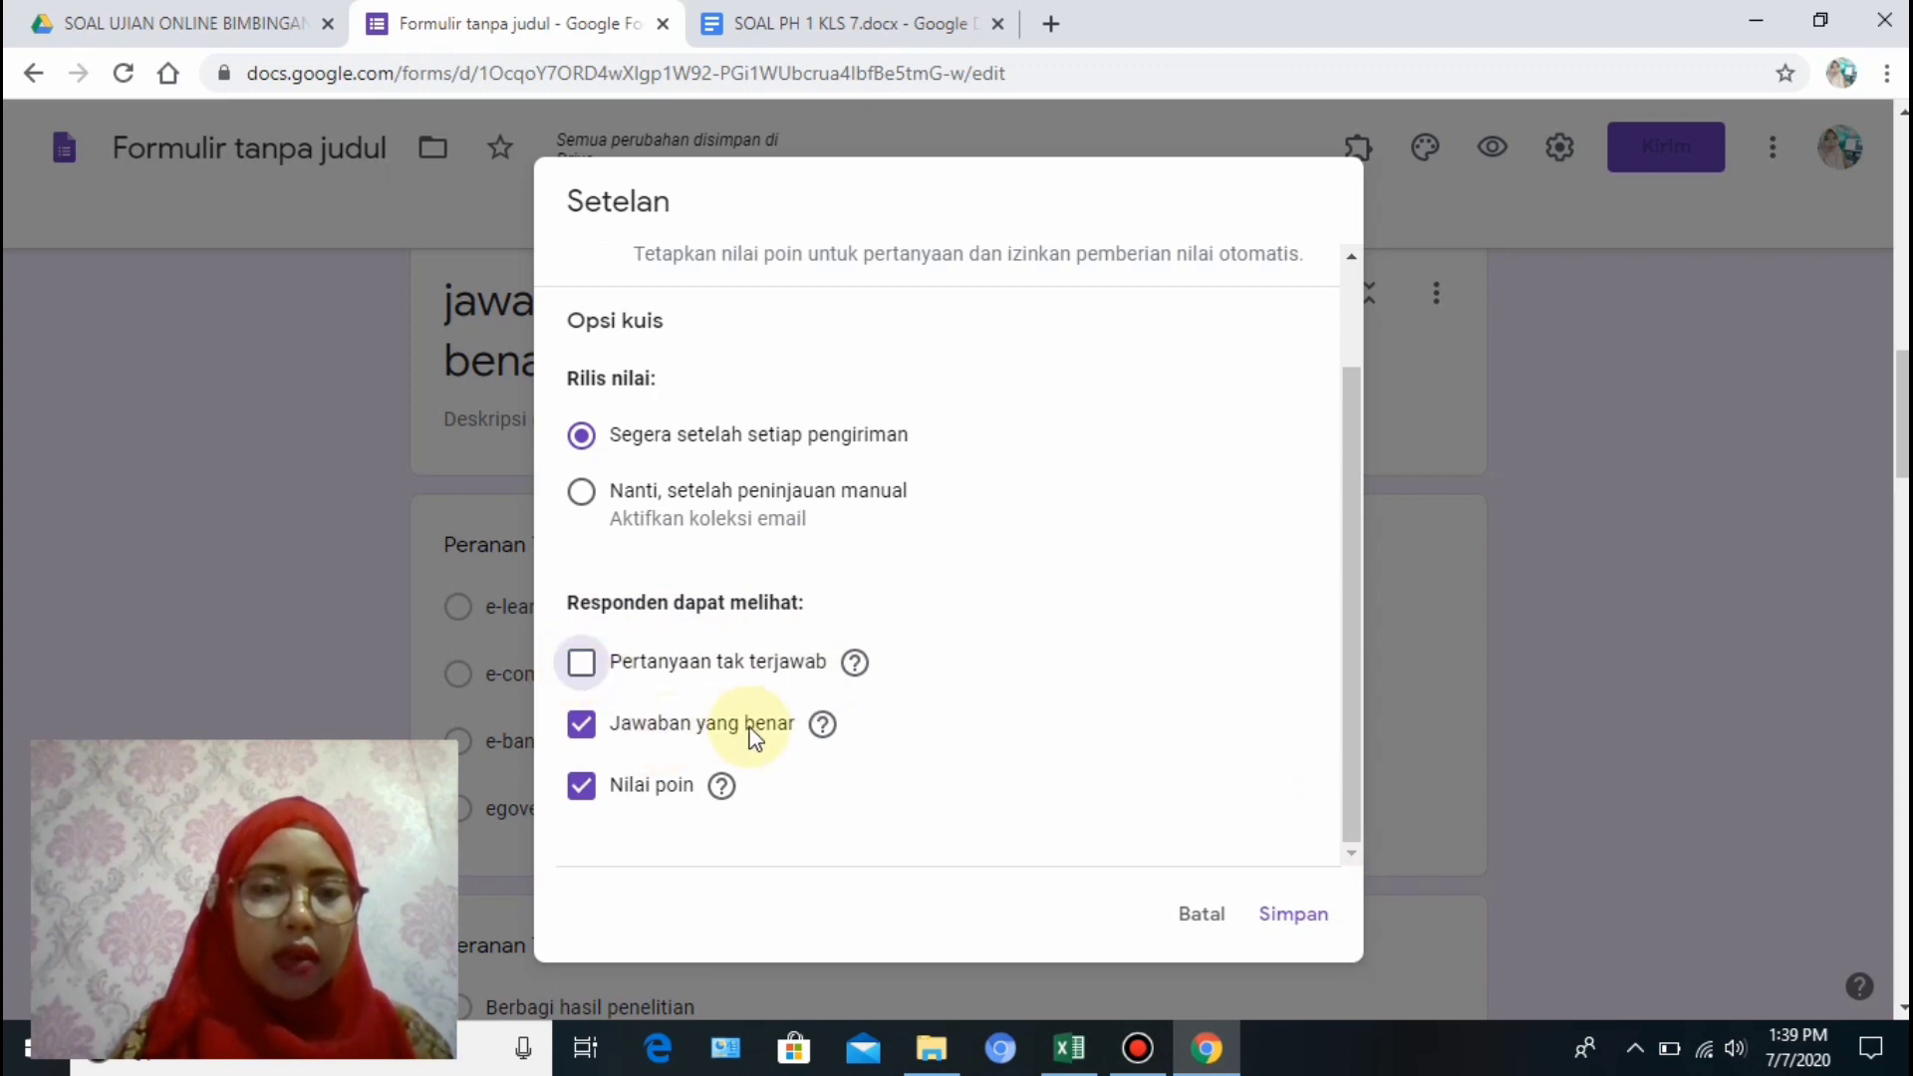
click(580, 733)
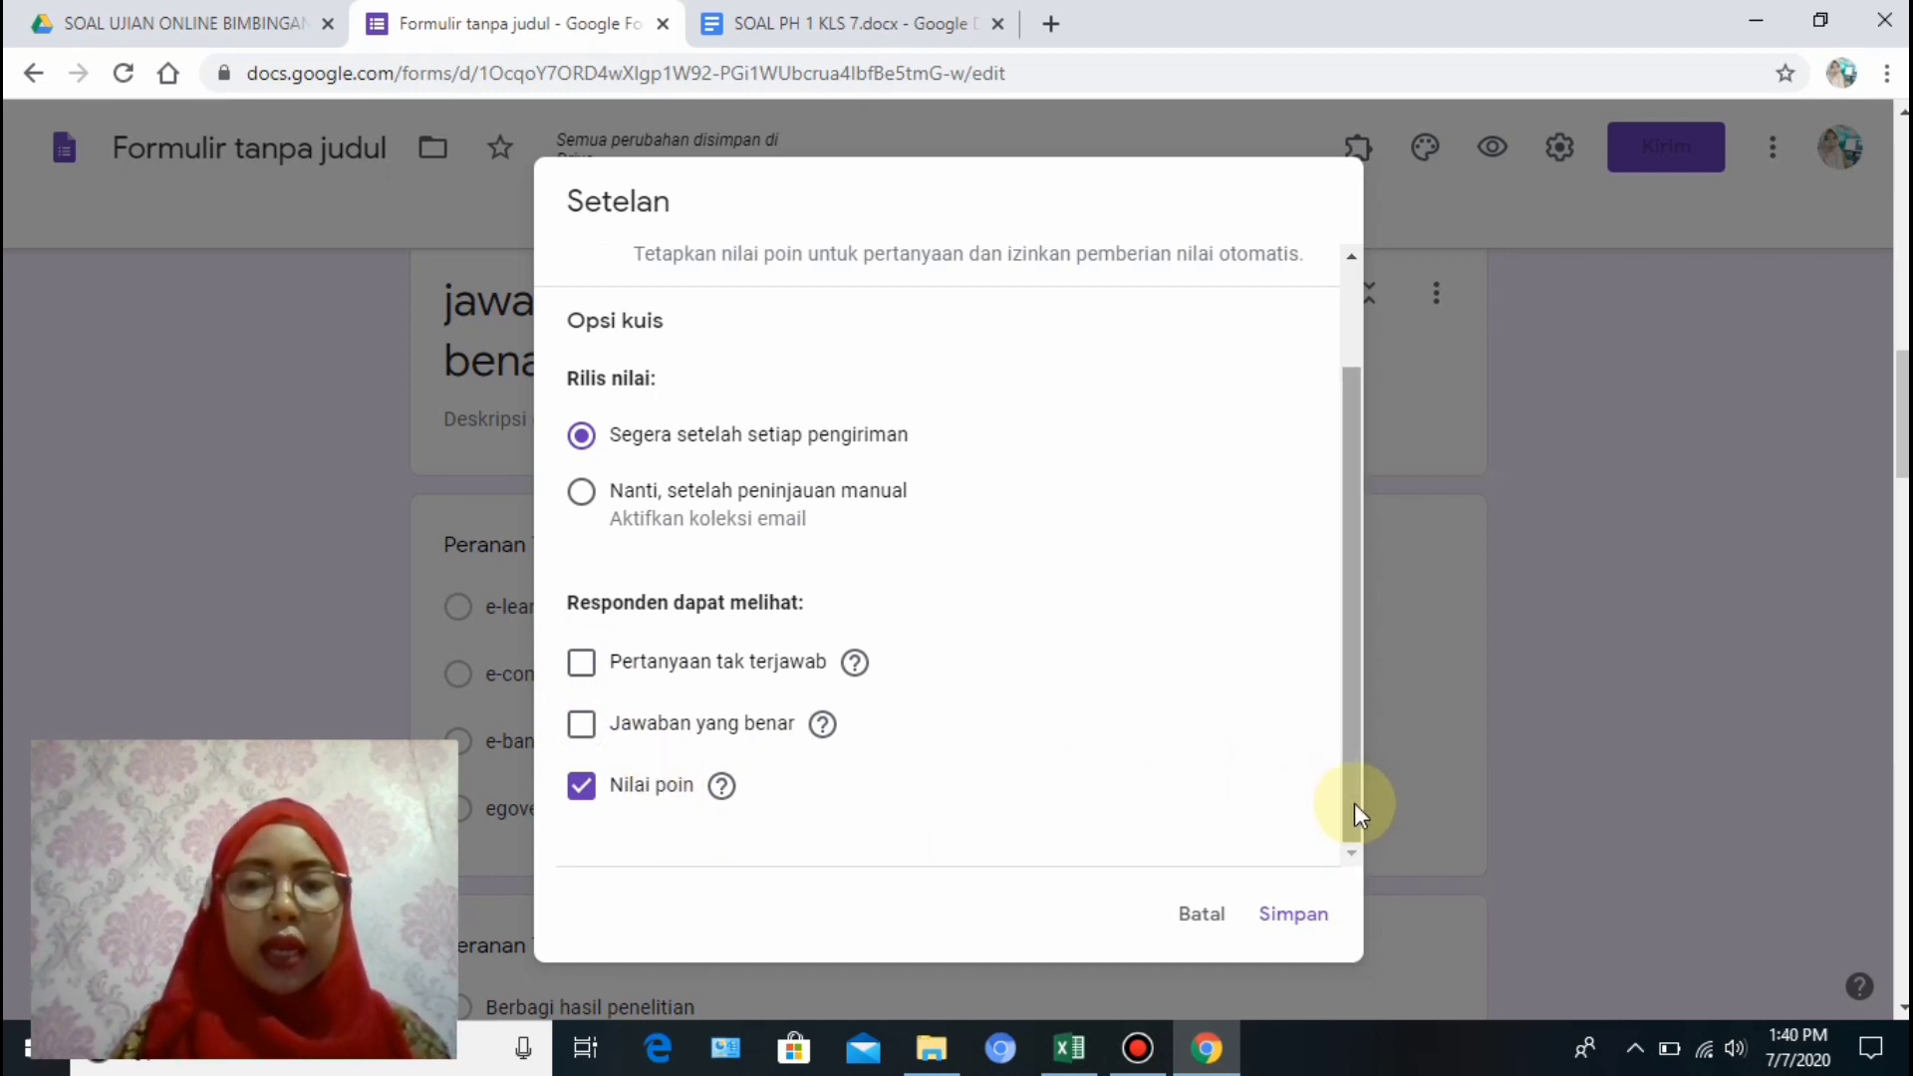
click(1295, 915)
In the ICT-in-education question's answer key, mark e-learning as correct and worth 10 points.
scroll(1310, 931, up, 10)
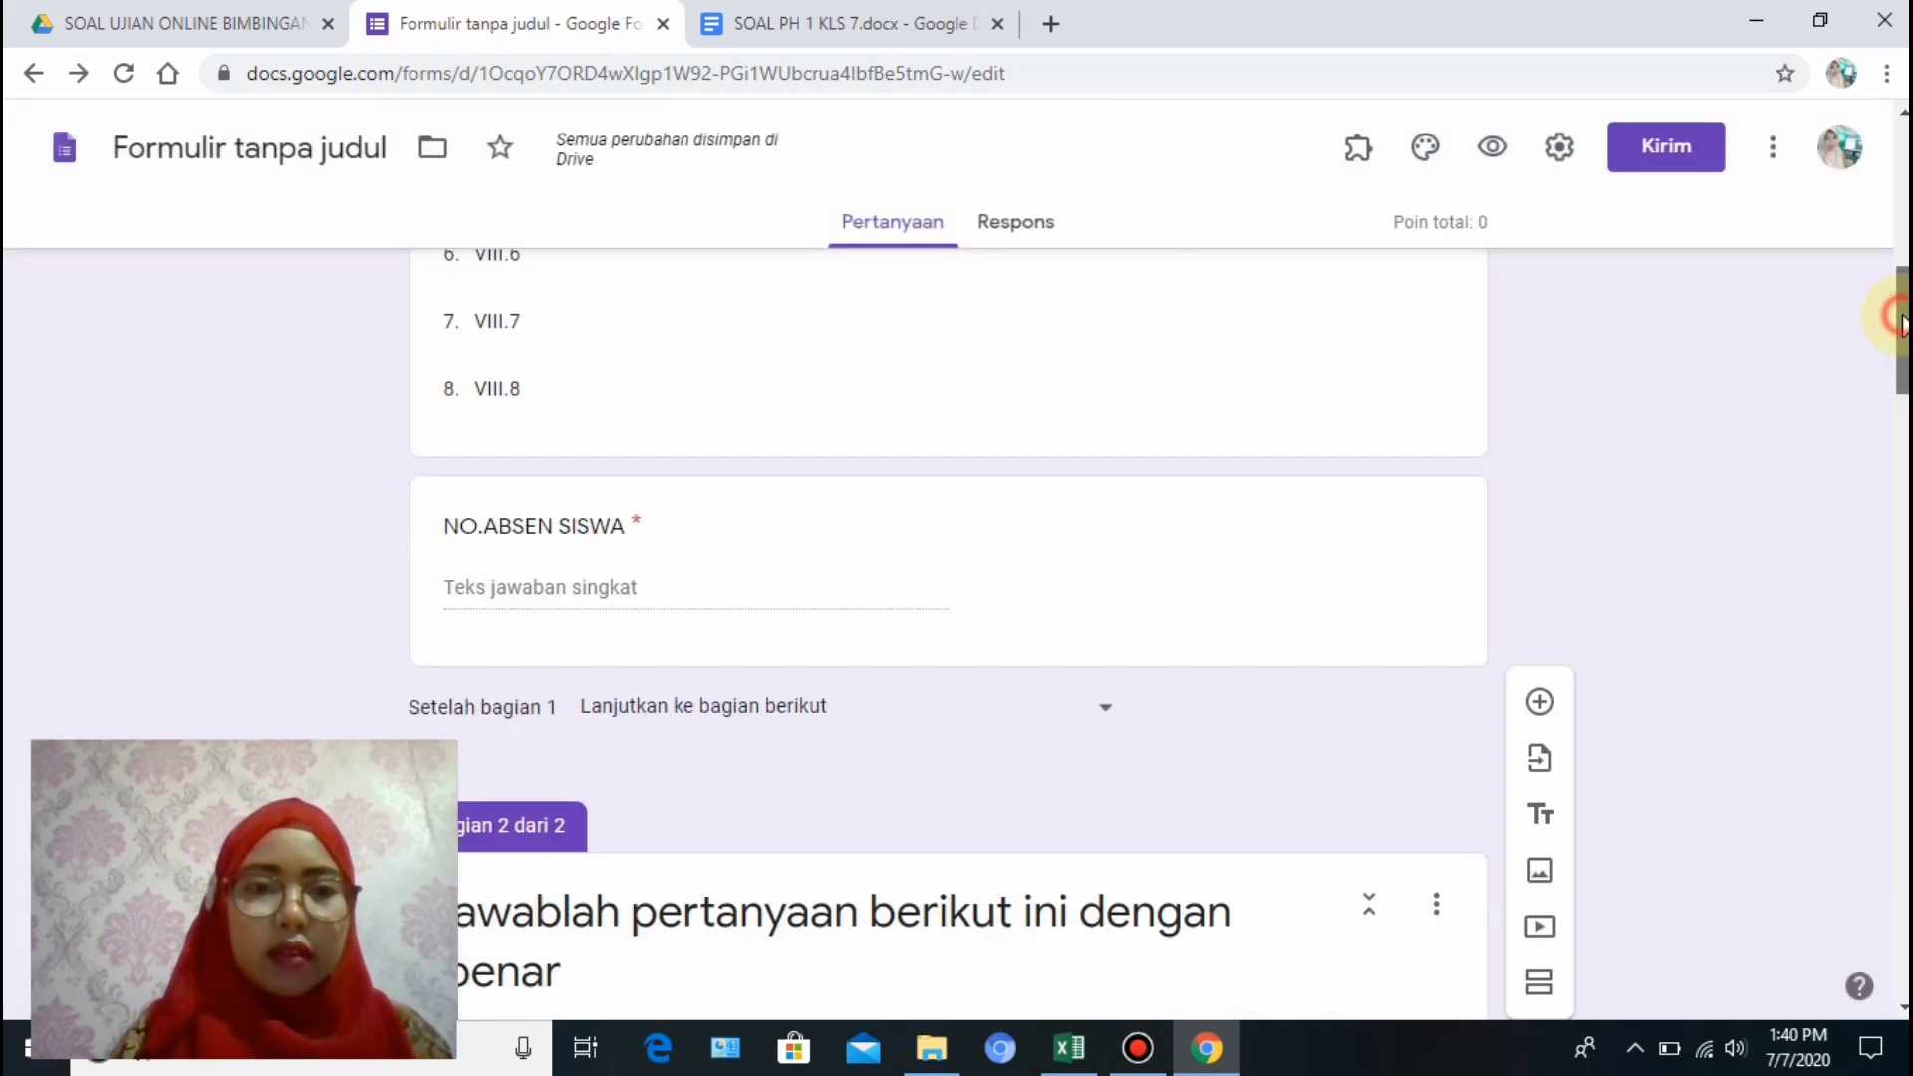
scroll(956, 638, down, 11)
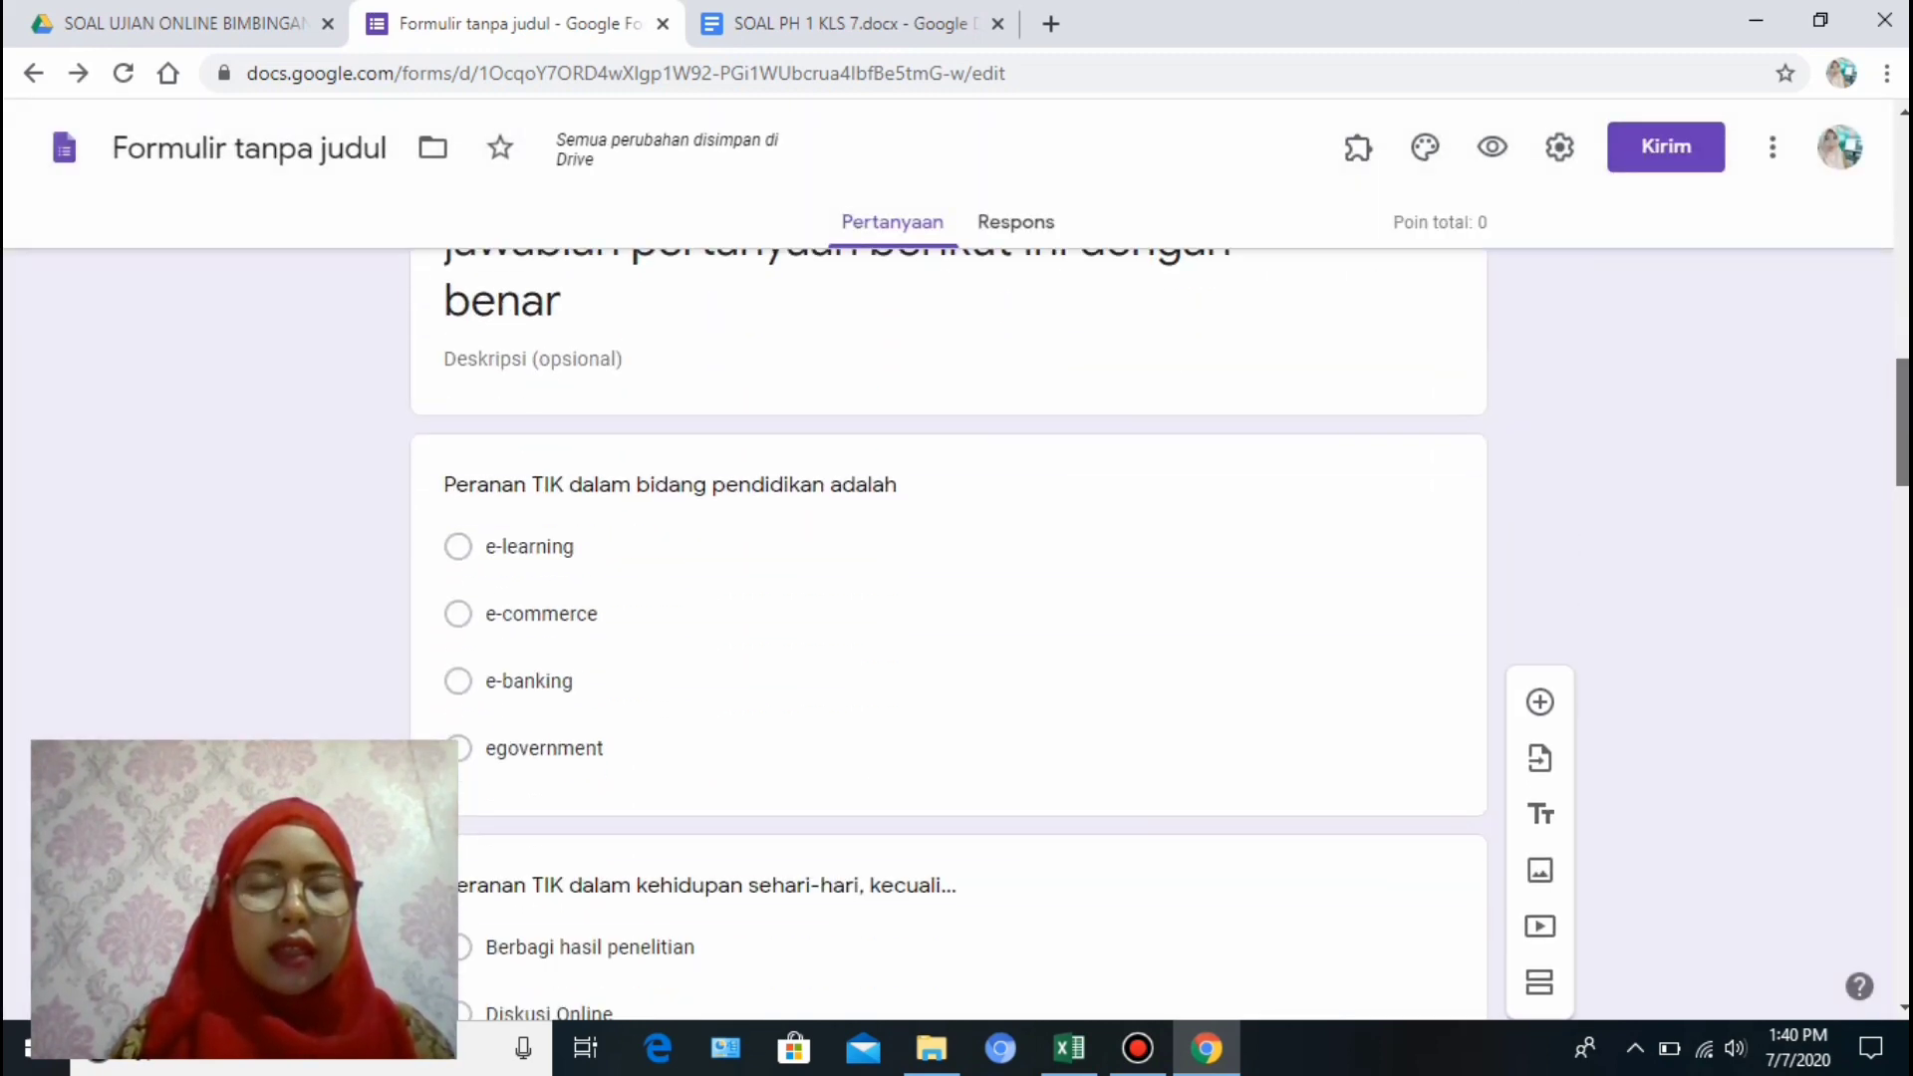
scroll(957, 638, up, 1)
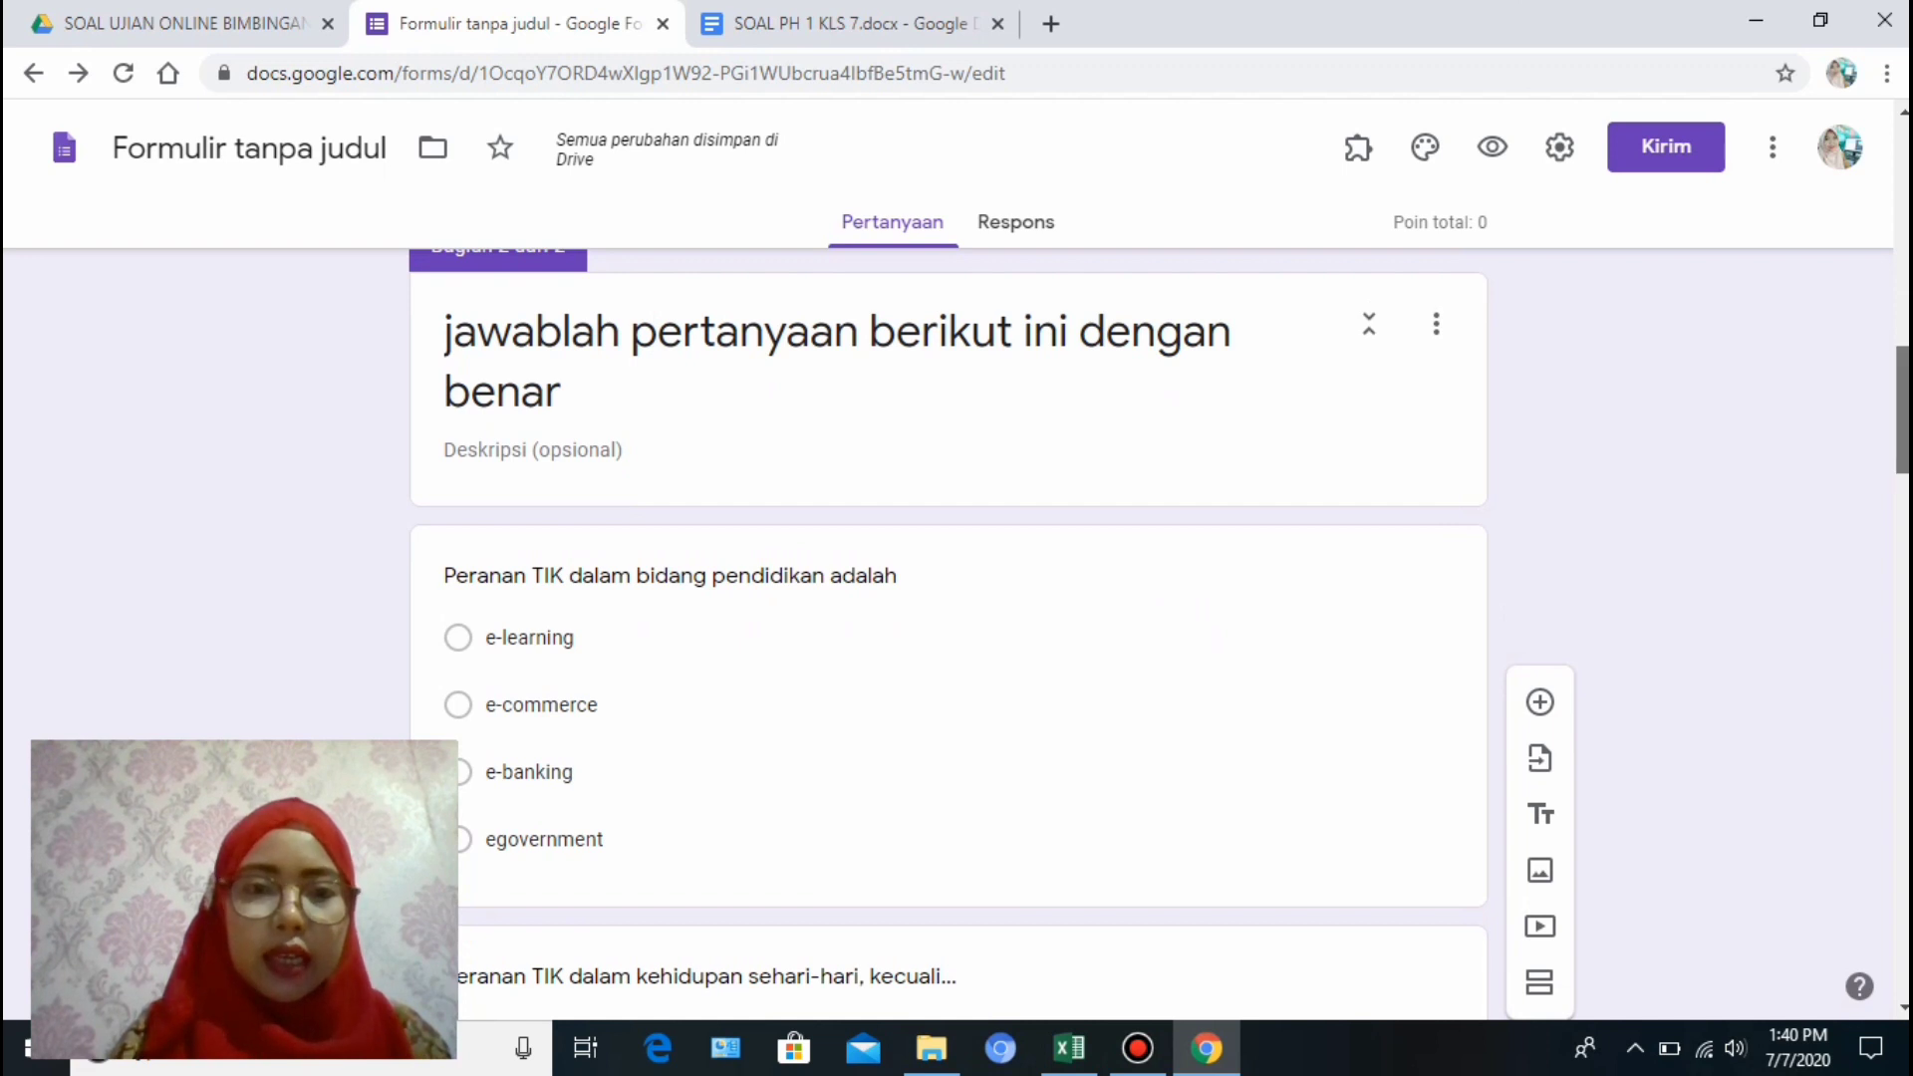
scroll(957, 638, down, 1)
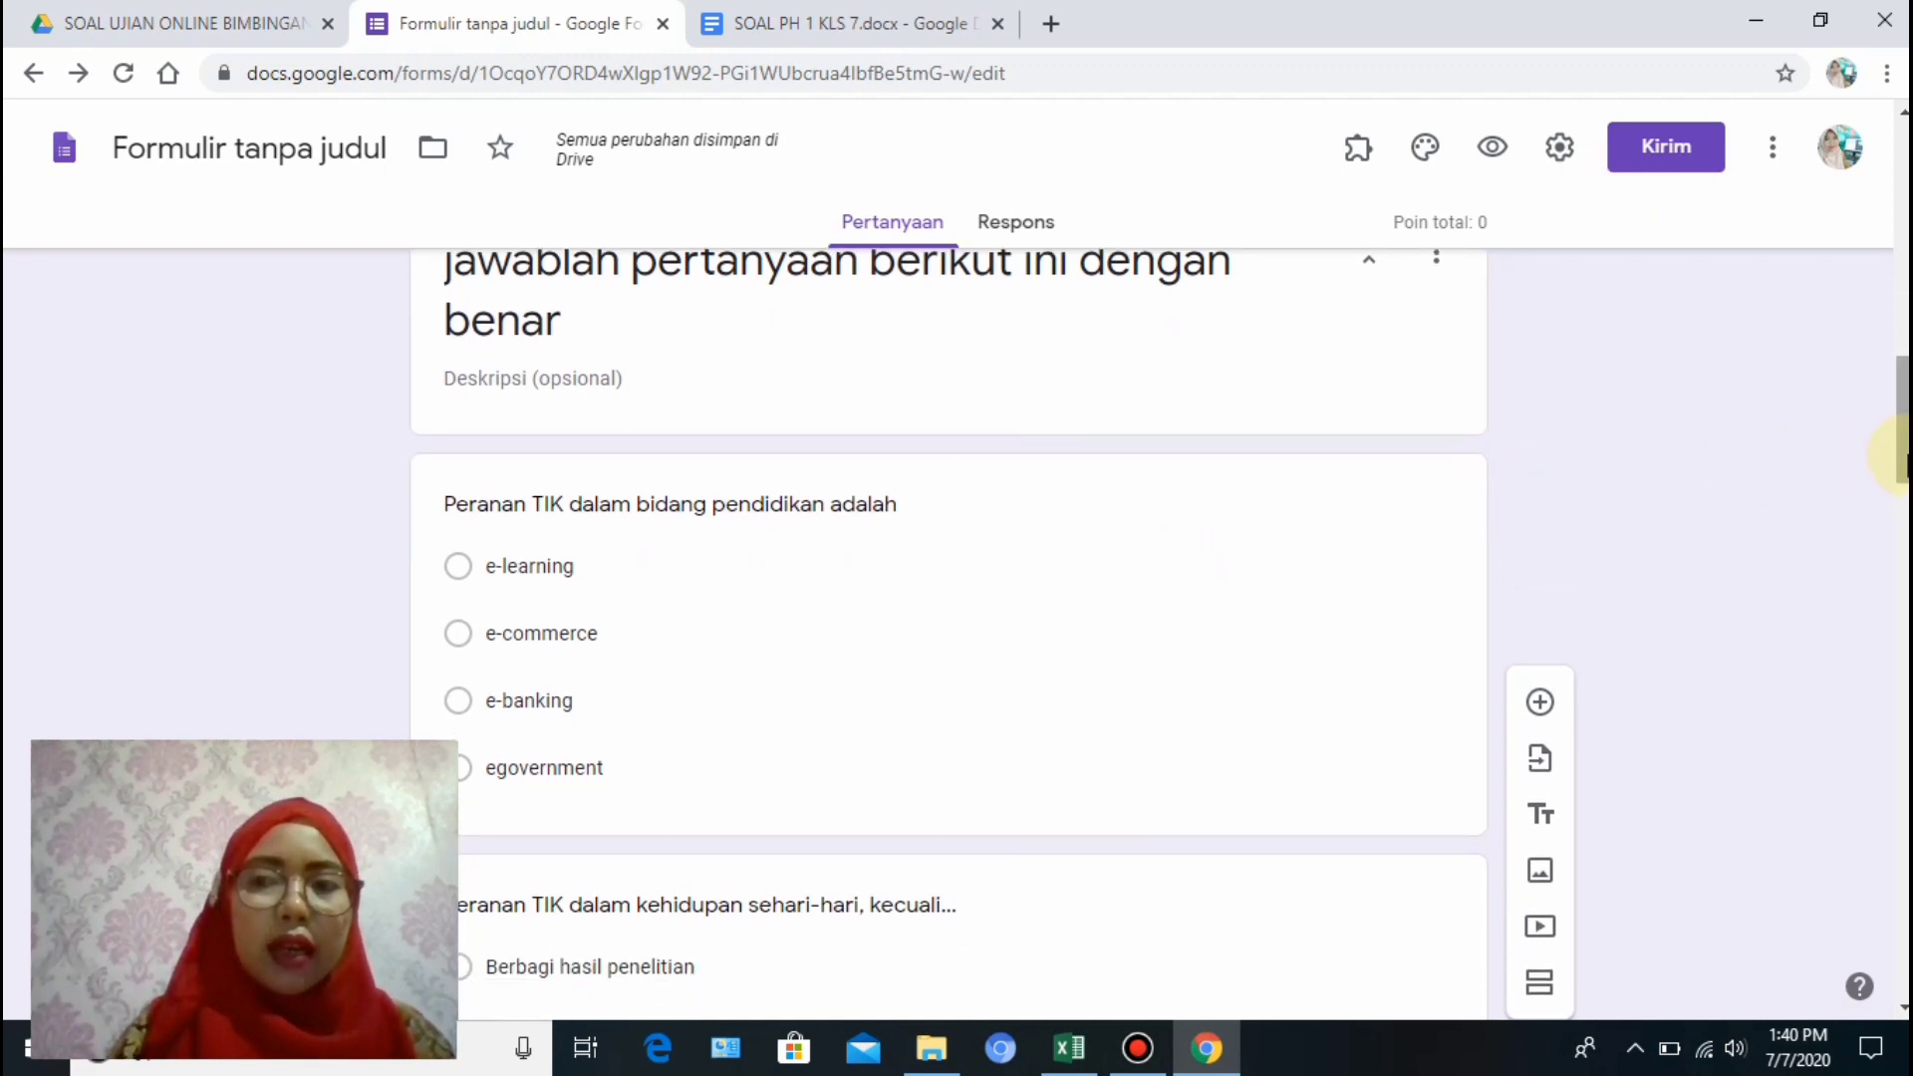
drag(1908, 455, 1908, 473)
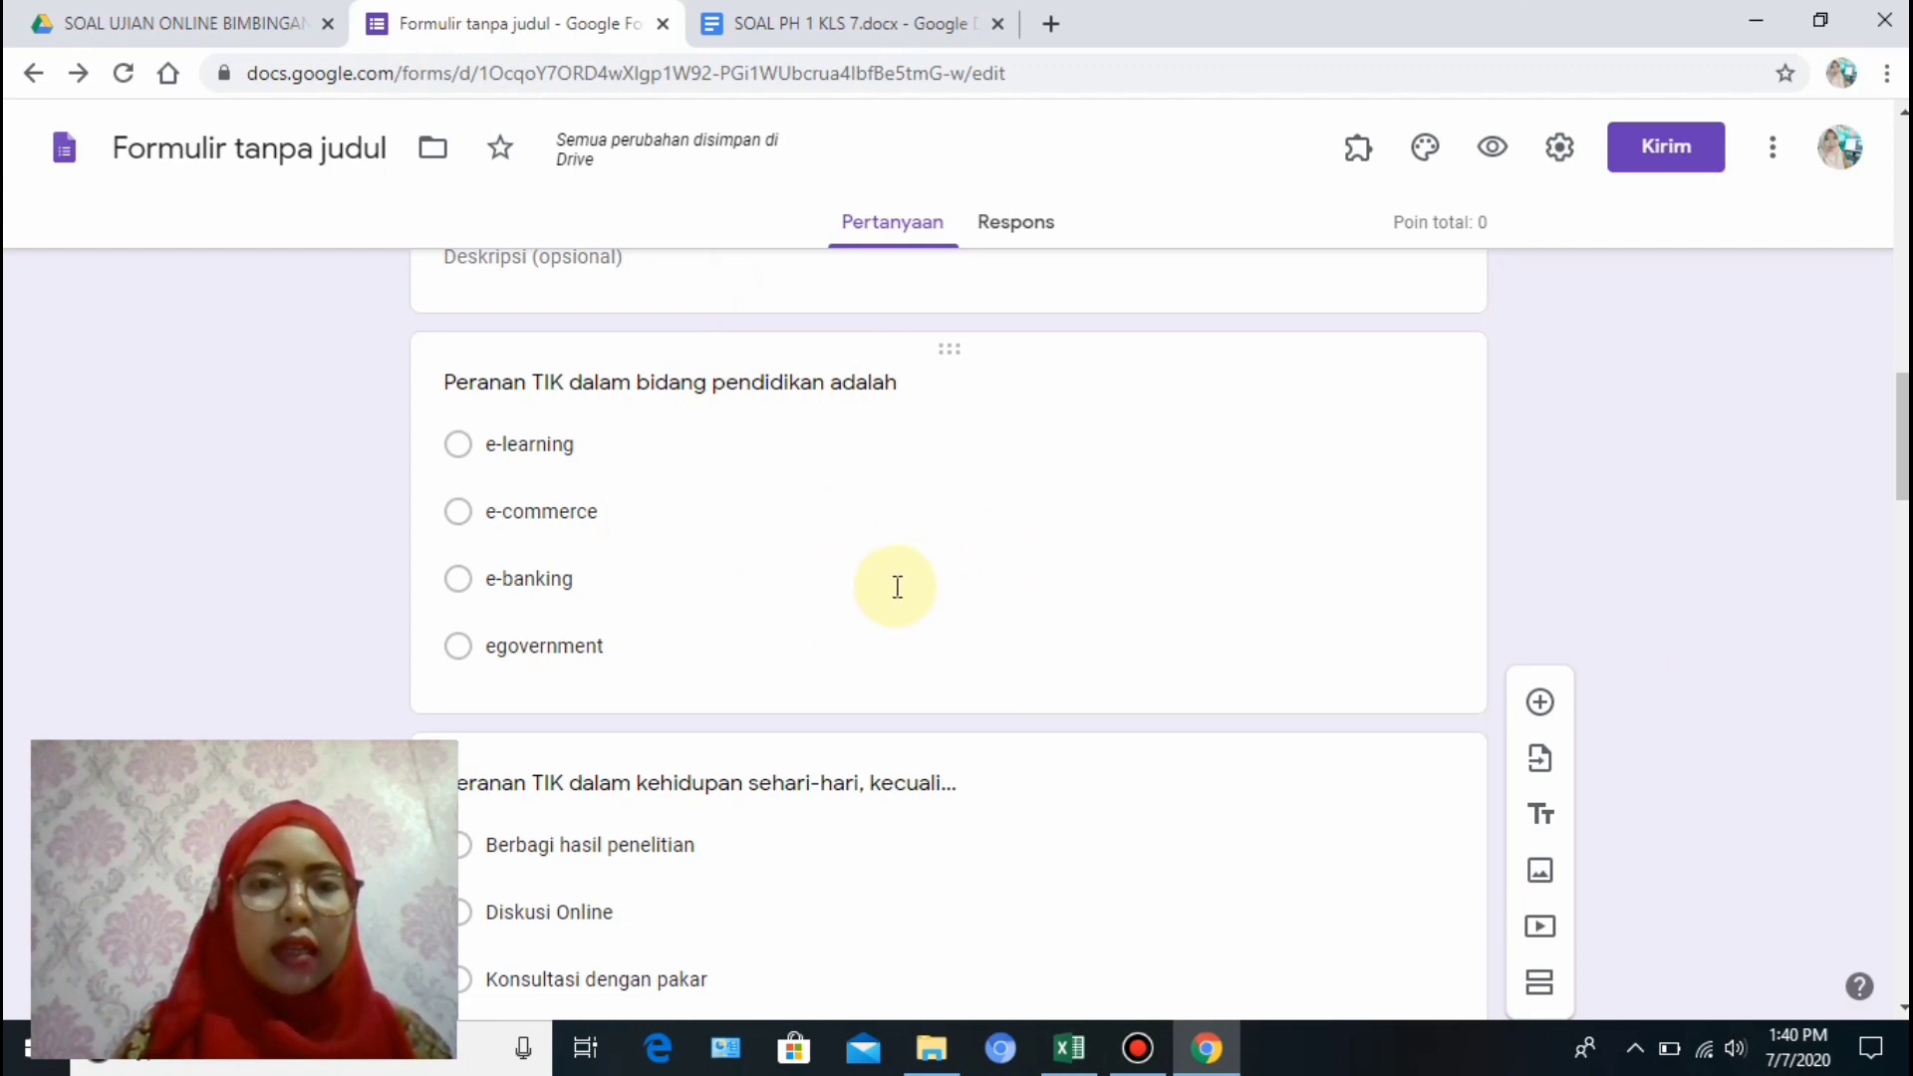
click(987, 570)
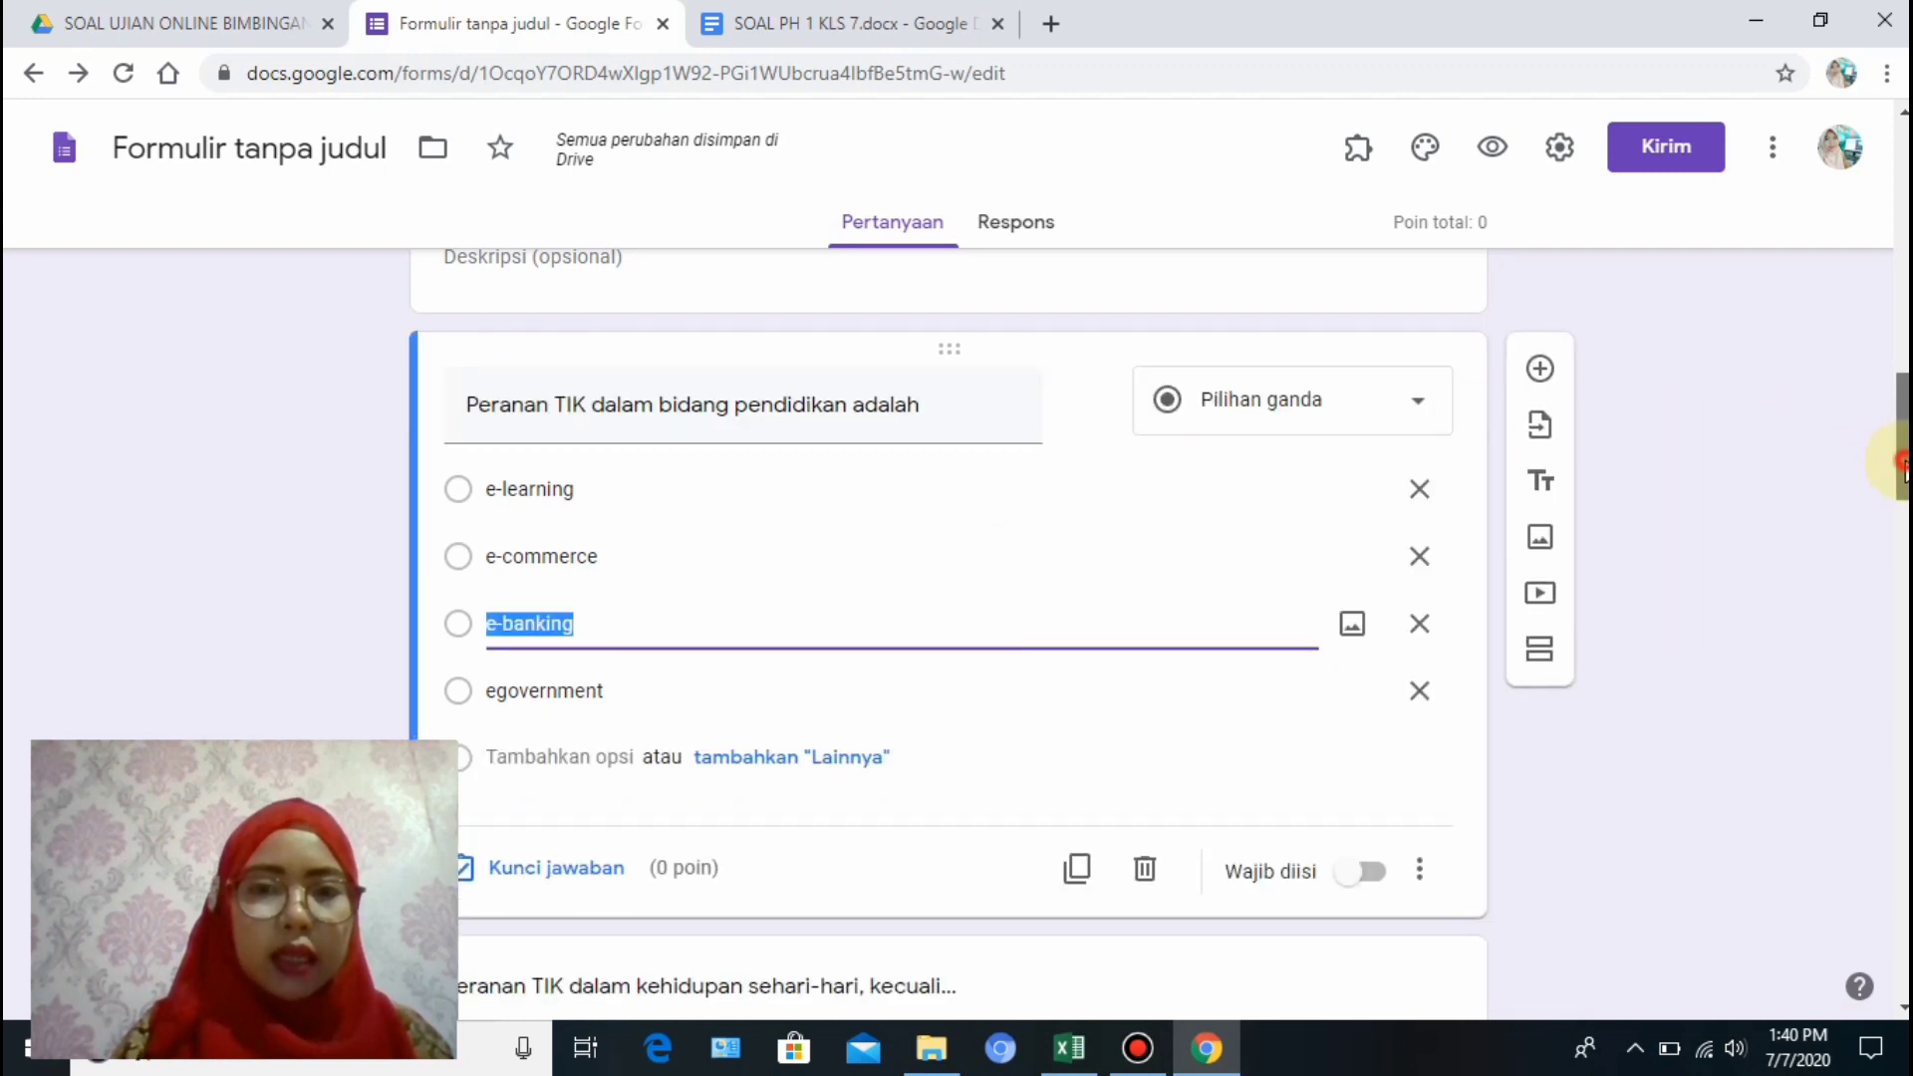
scroll(1901, 464, down, 3)
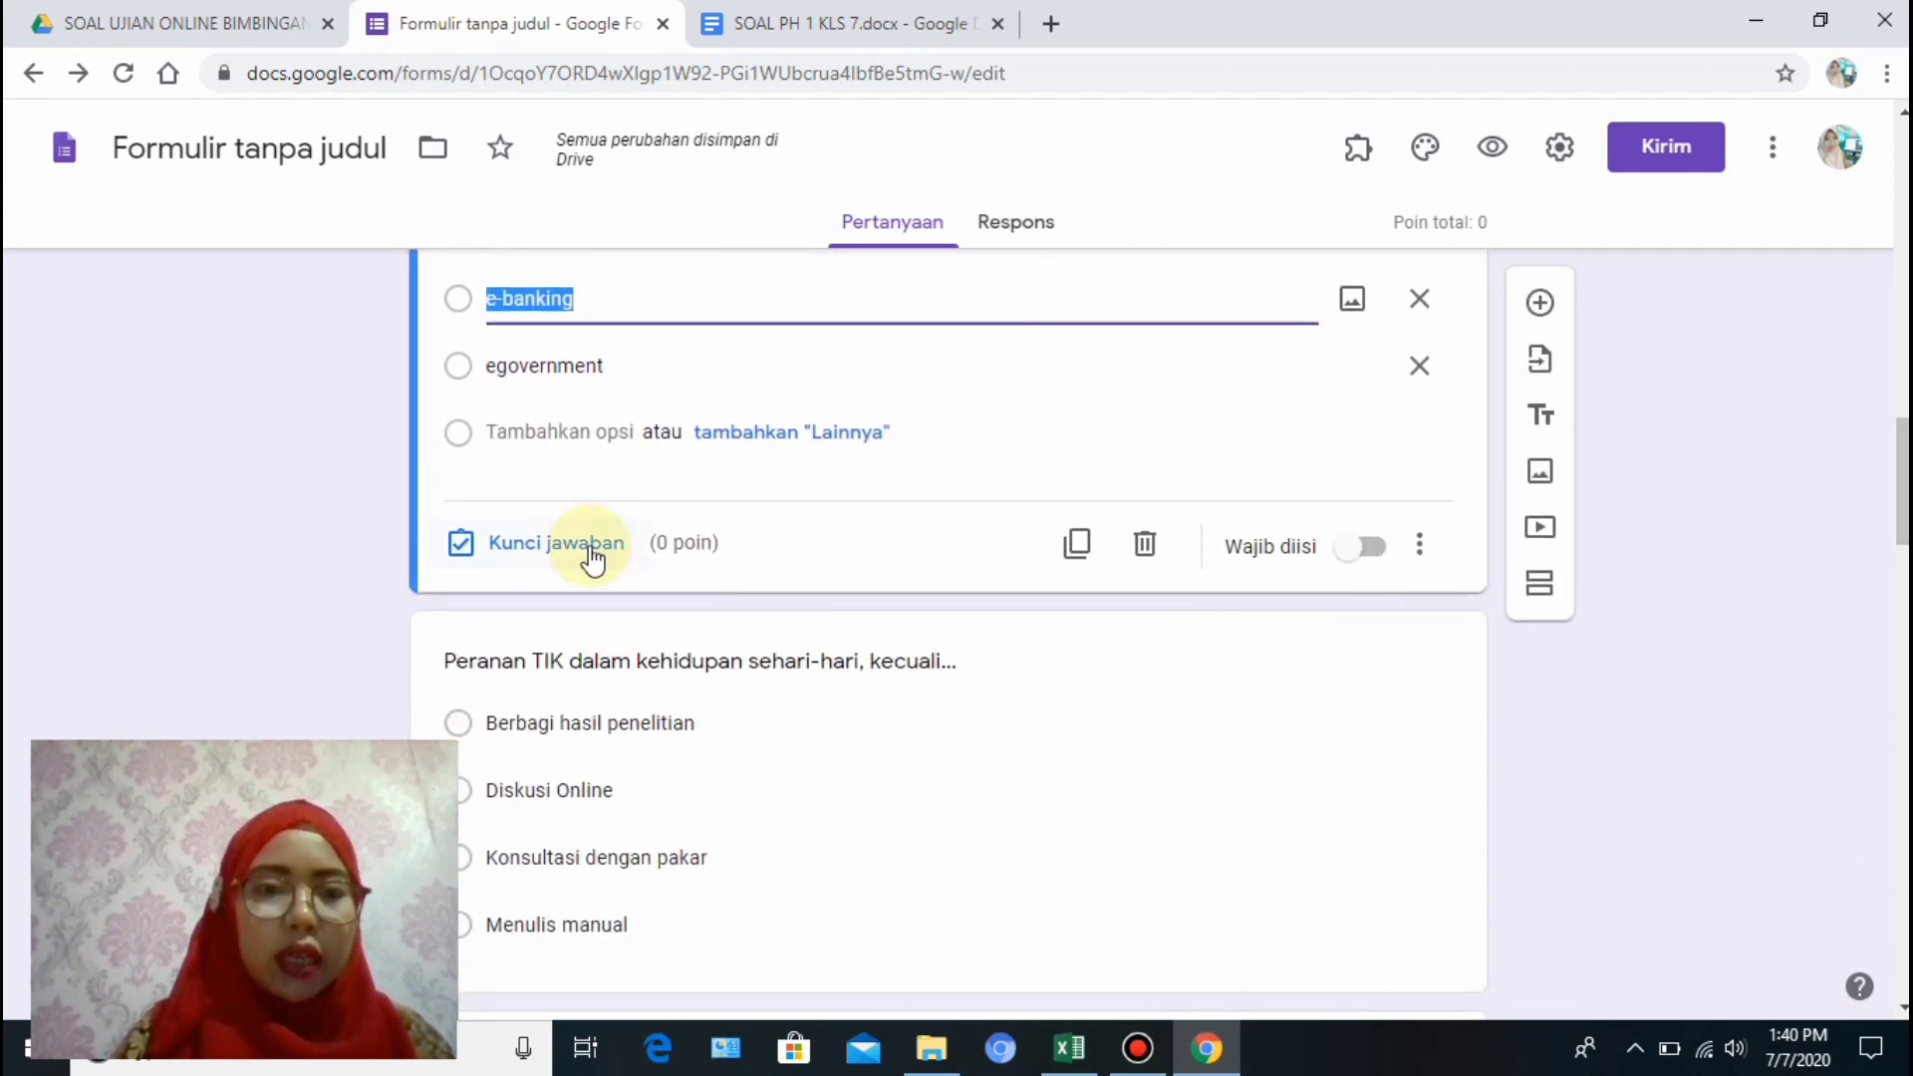
click(563, 551)
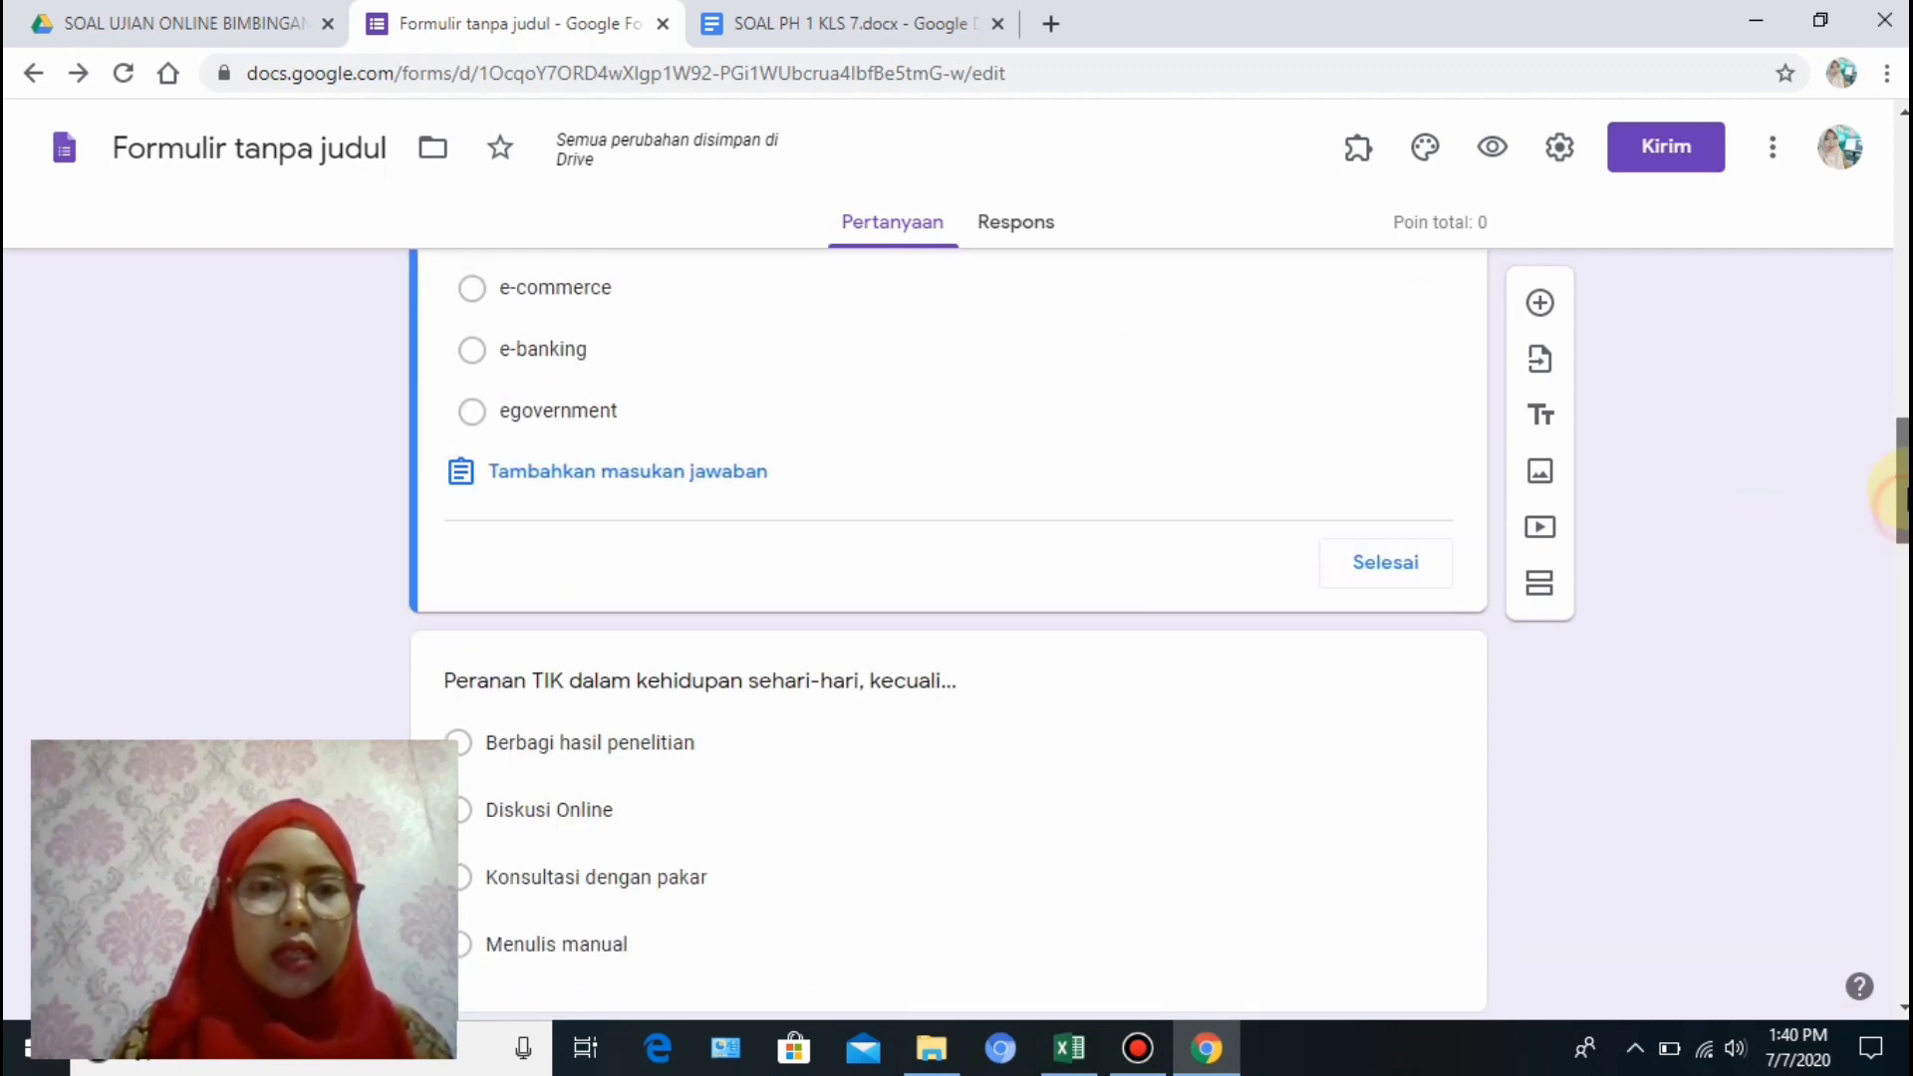
scroll(1898, 514, up, 3)
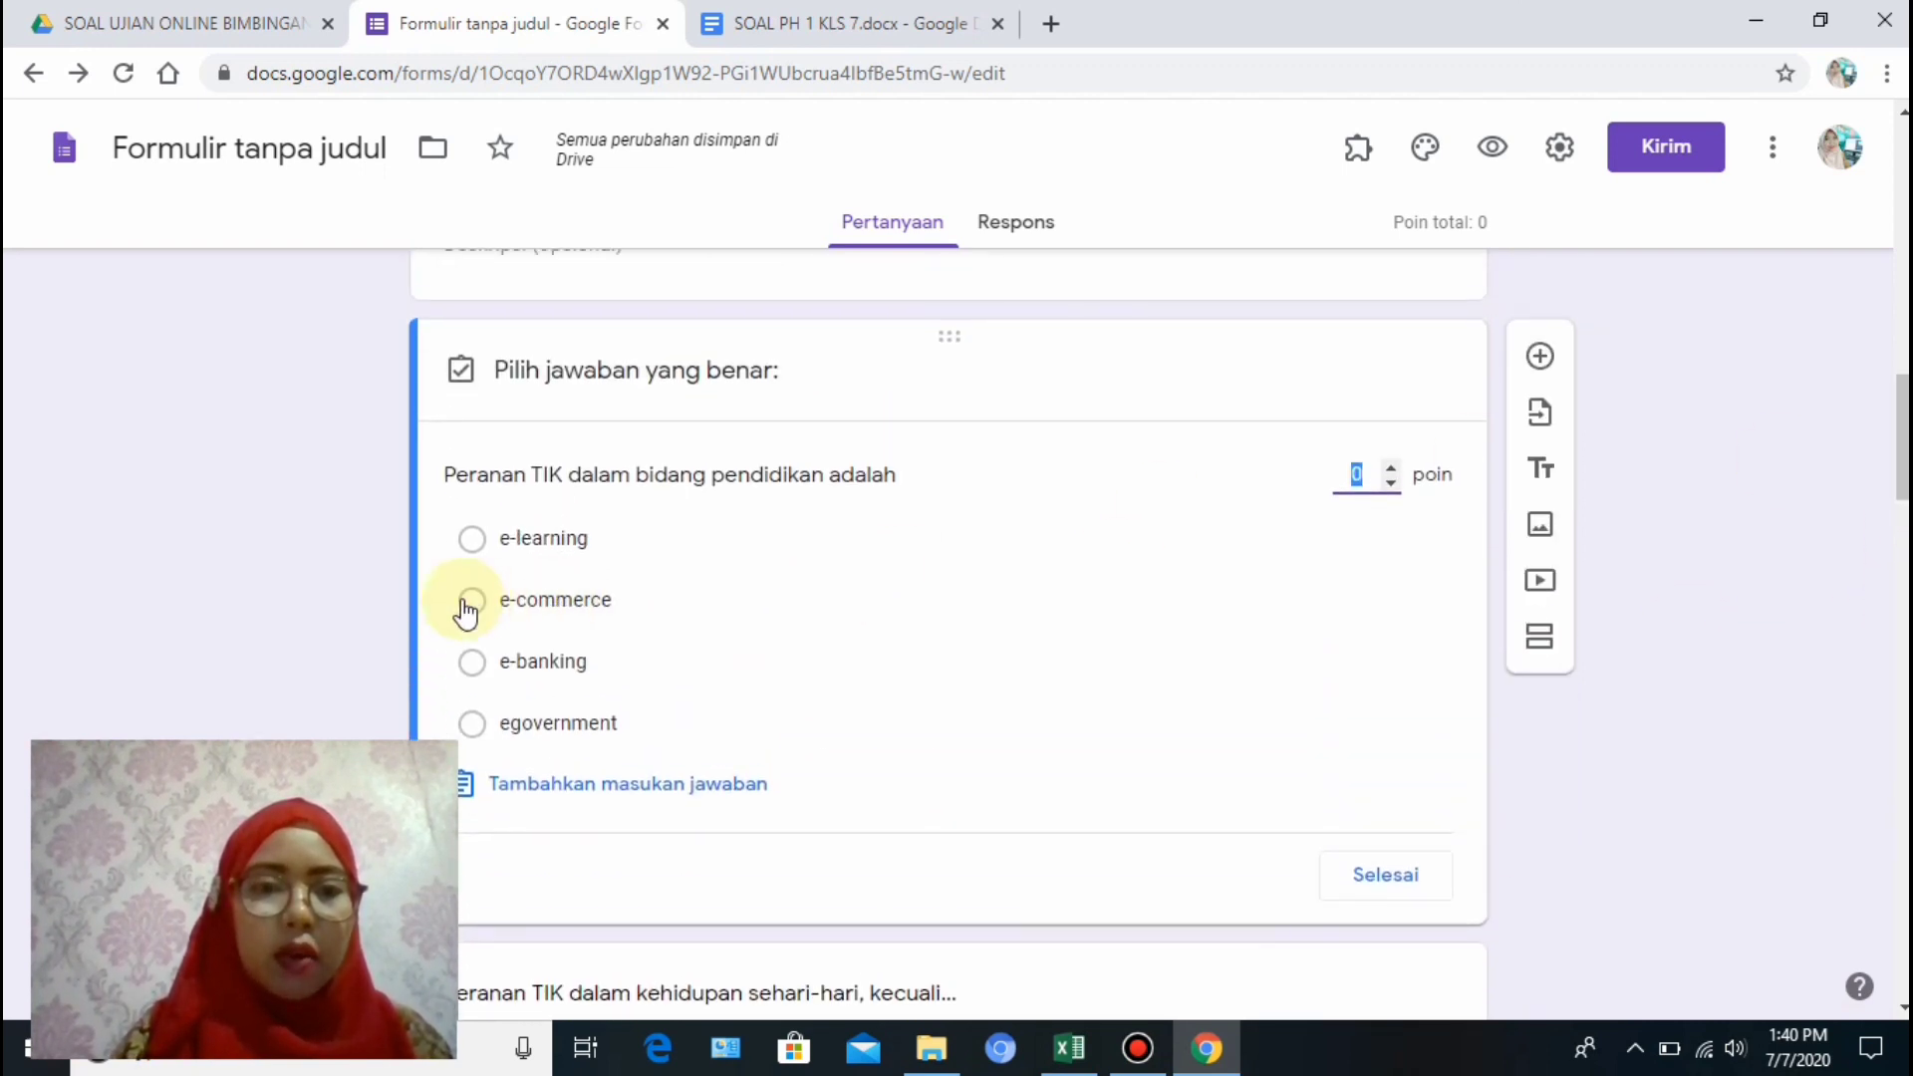
click(474, 542)
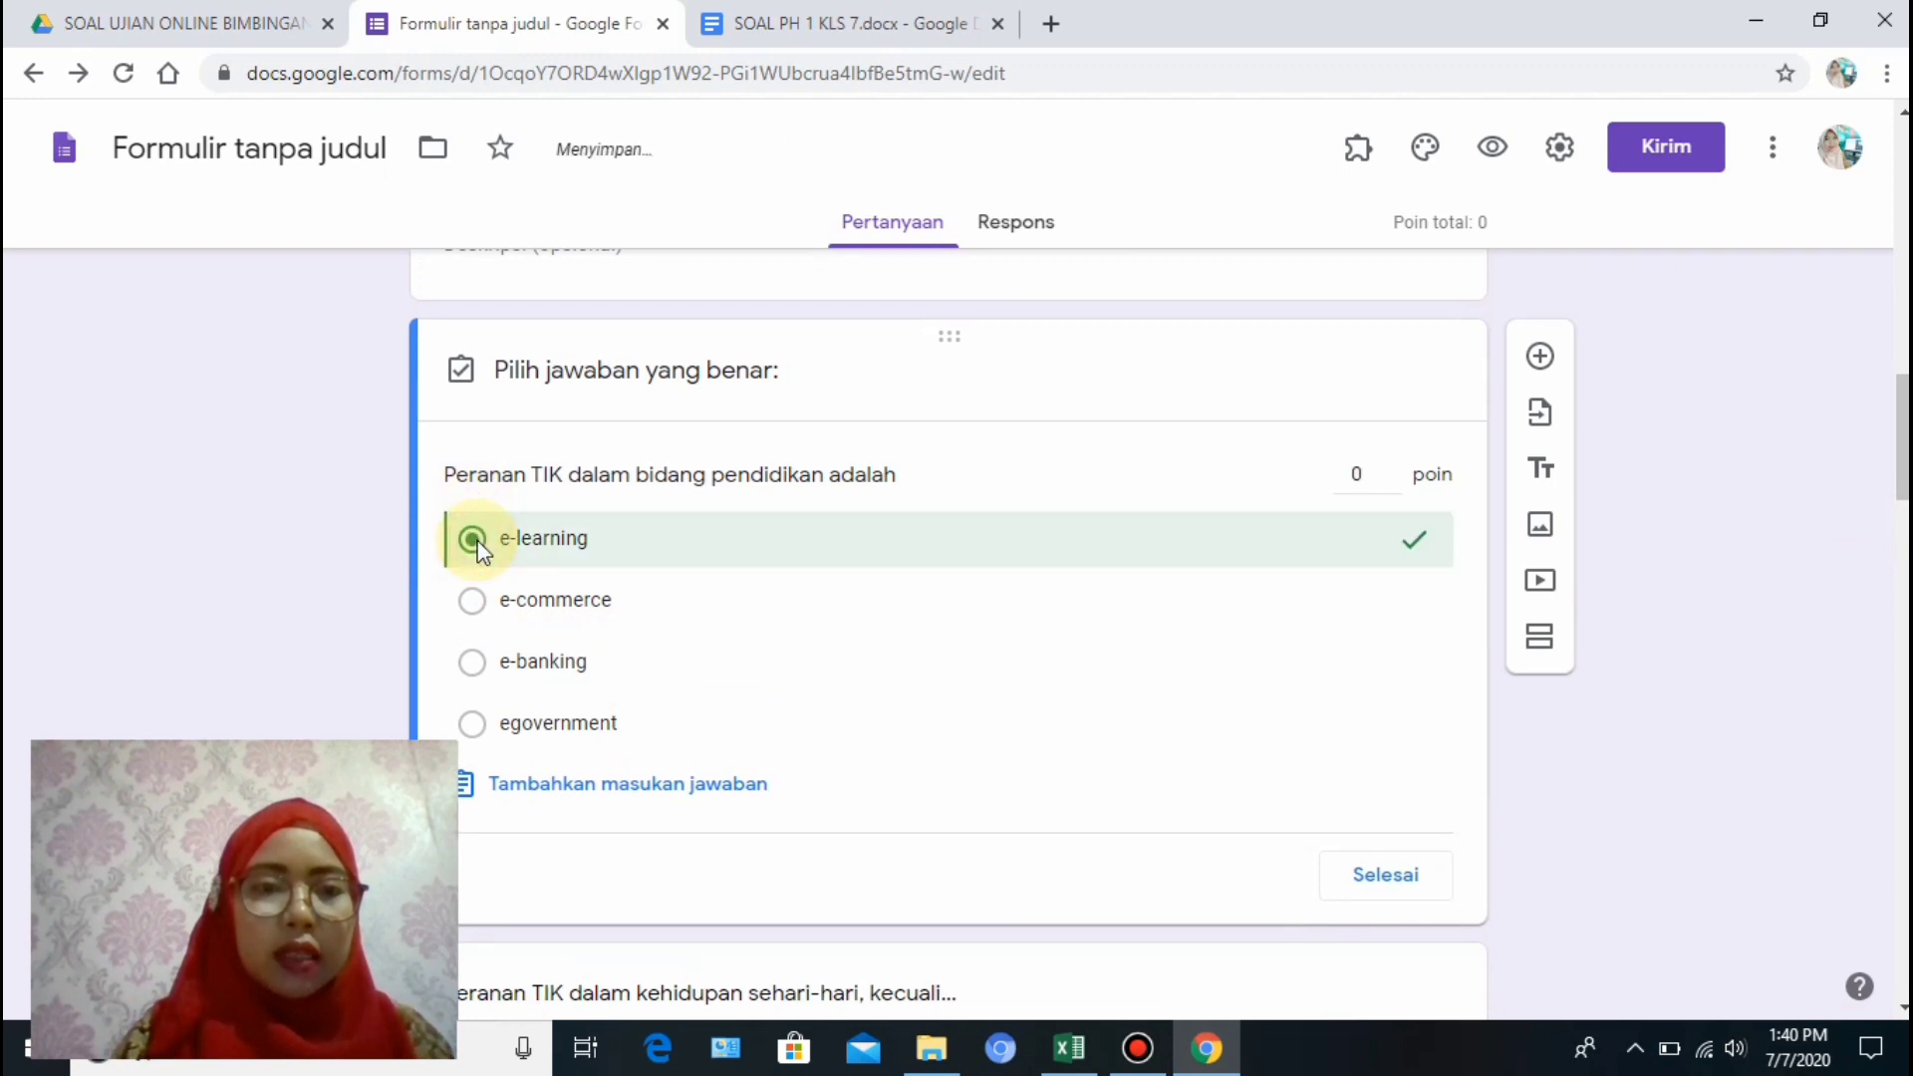
click(1352, 475)
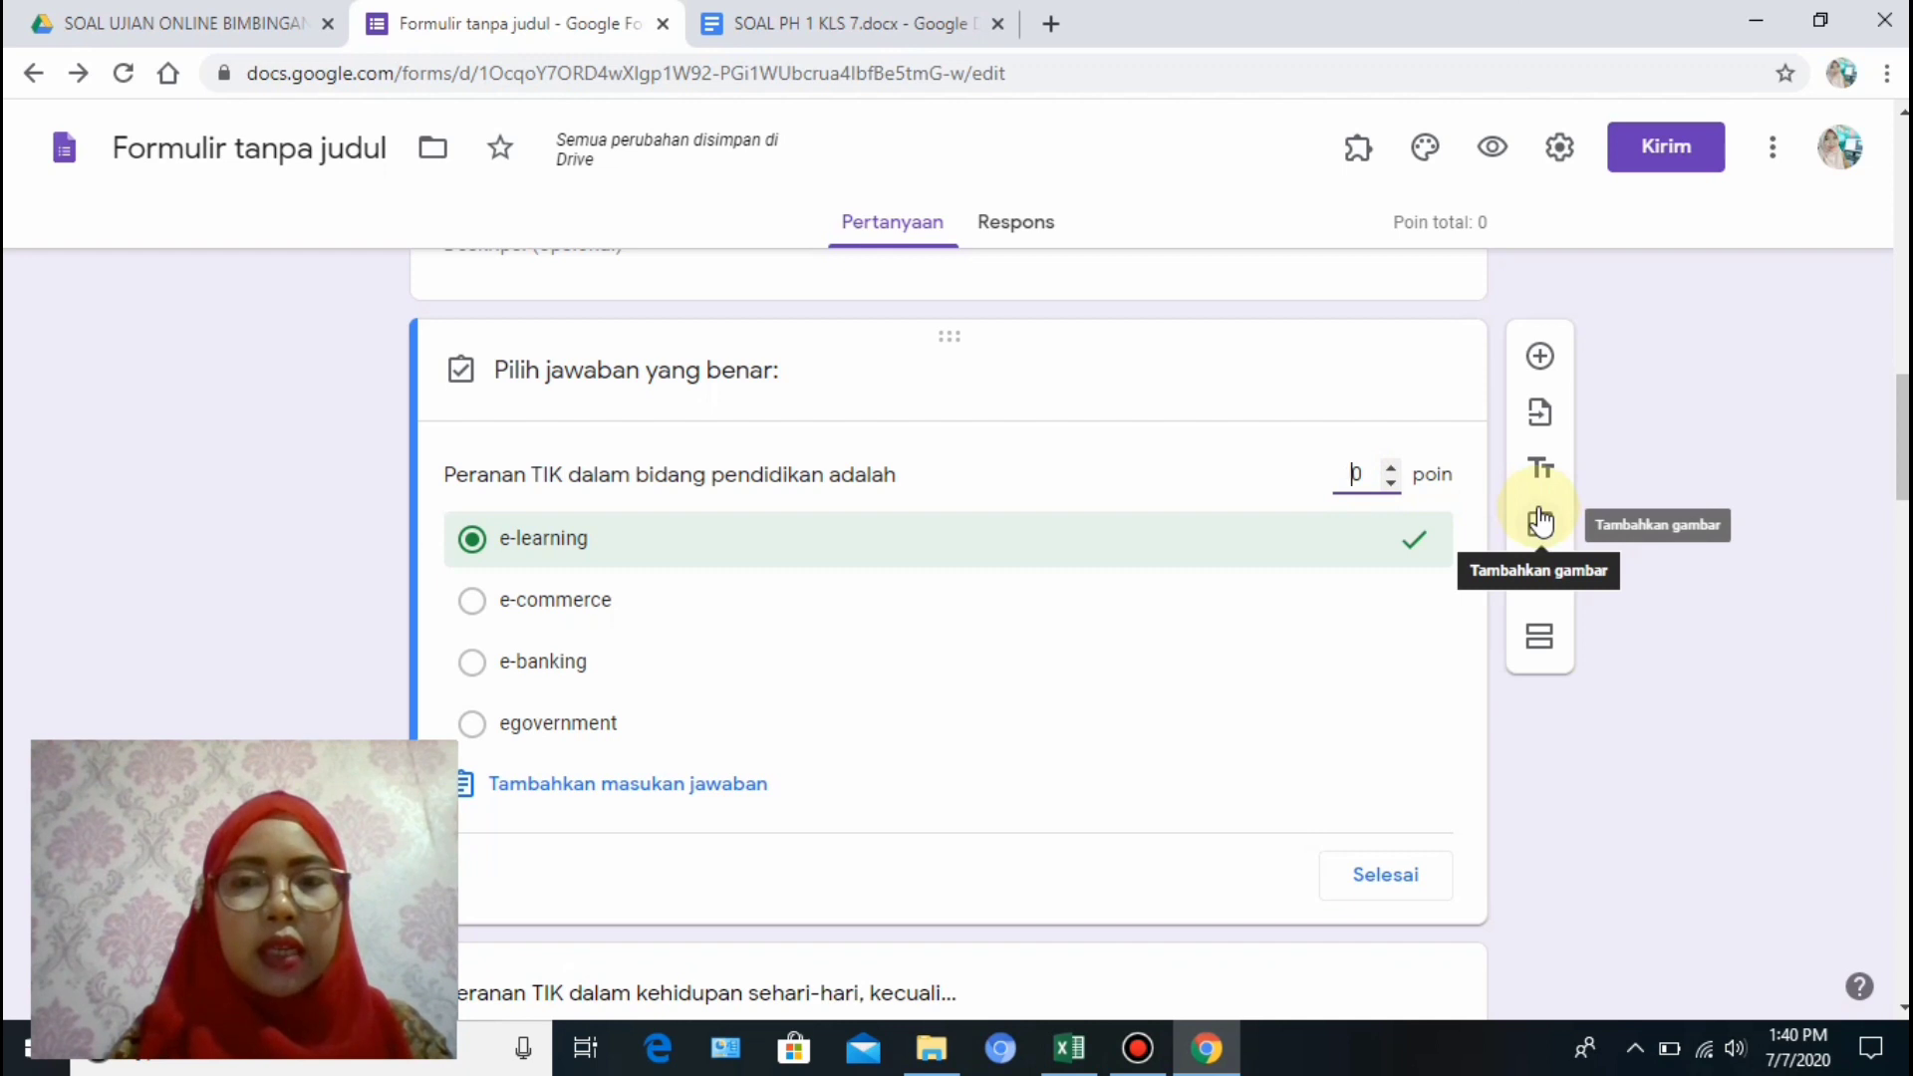
text(1)
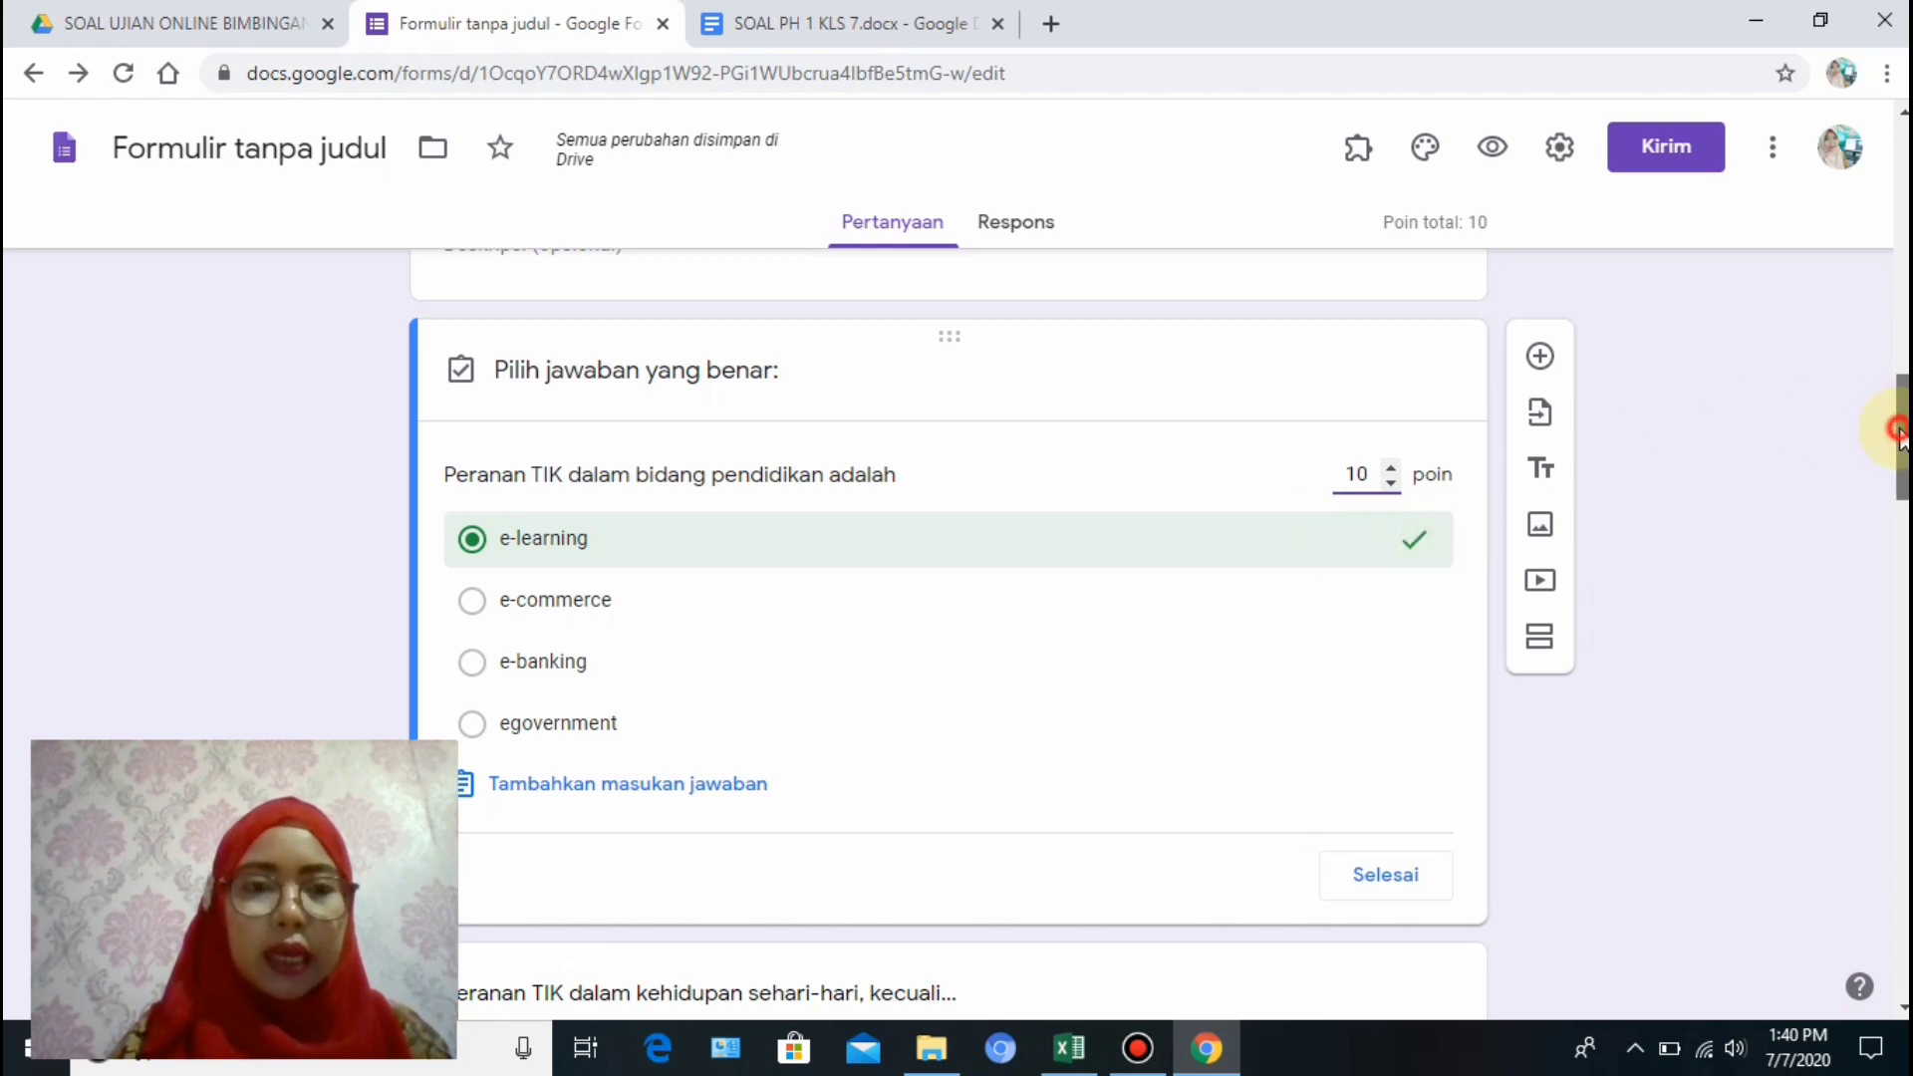
drag(1902, 422, 1901, 460)
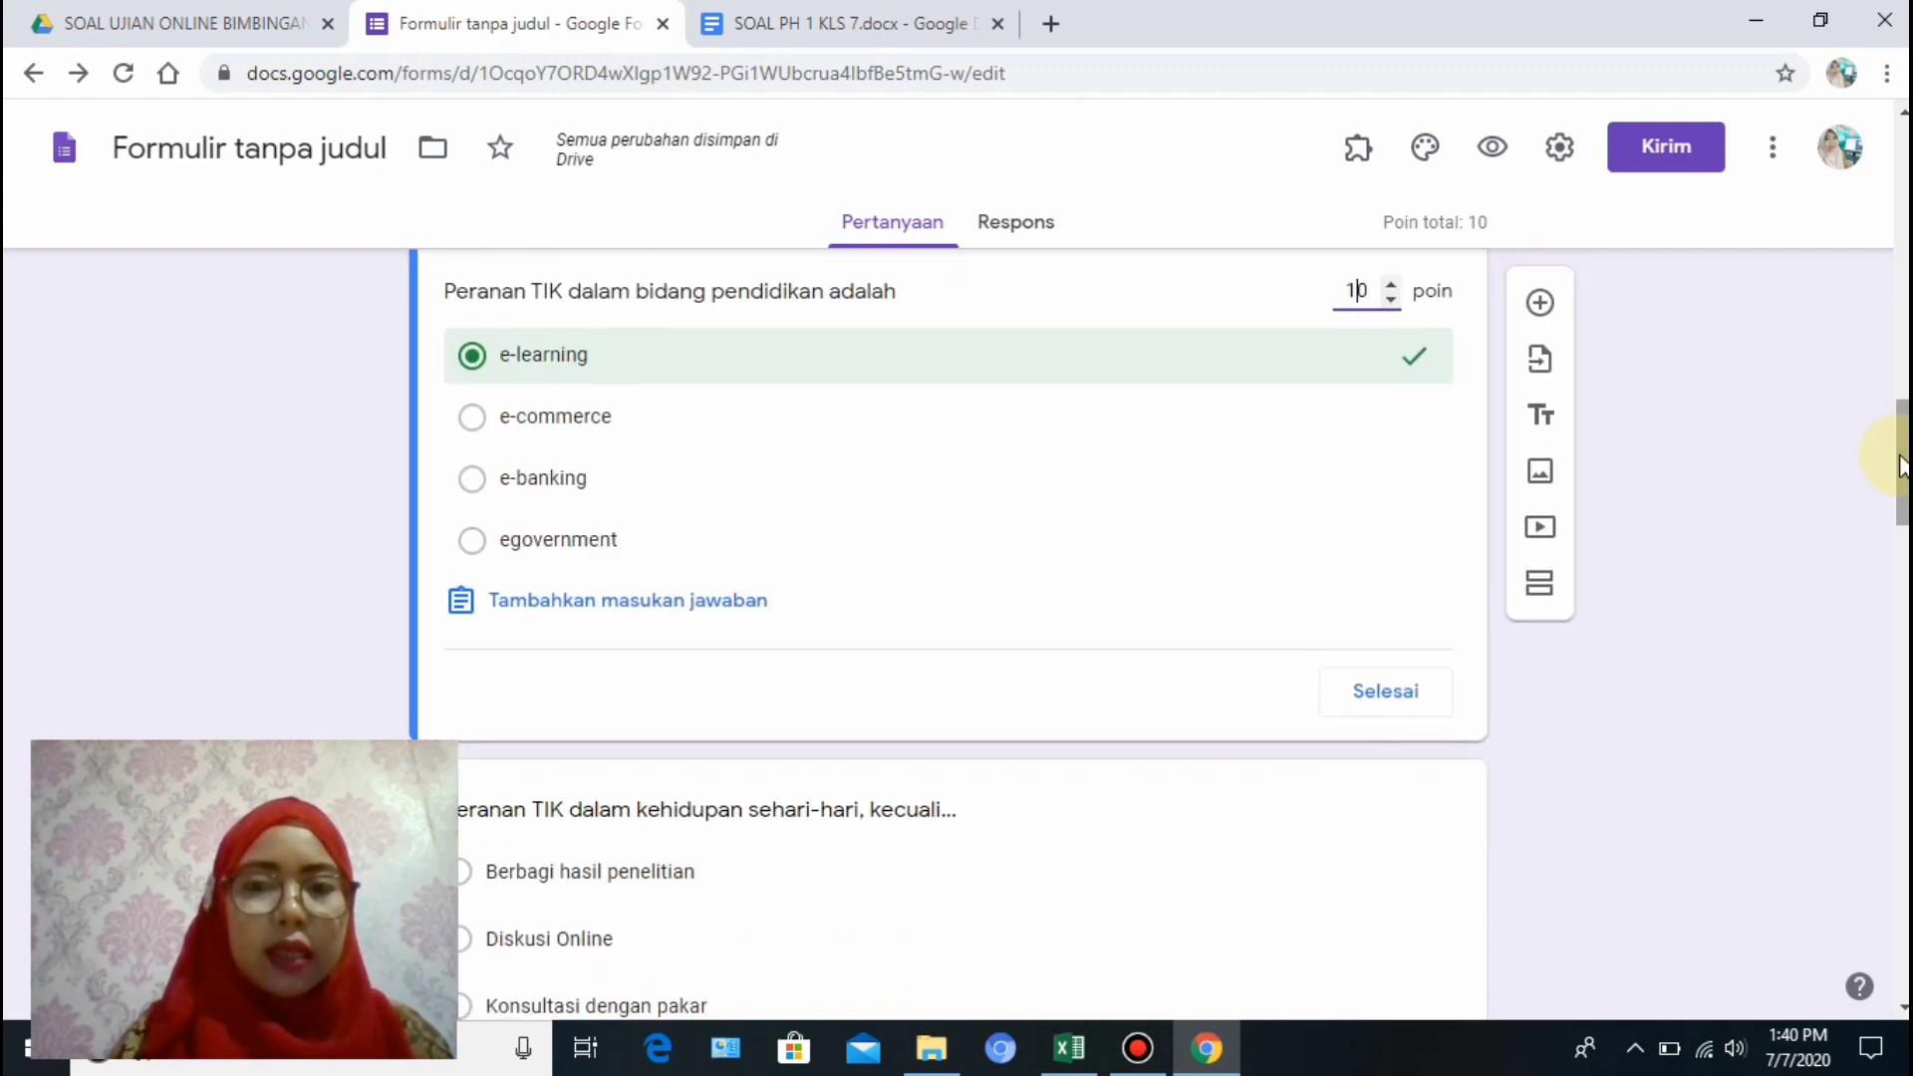
Finish the answer key and make the ICT-in-education question required.
click(1383, 694)
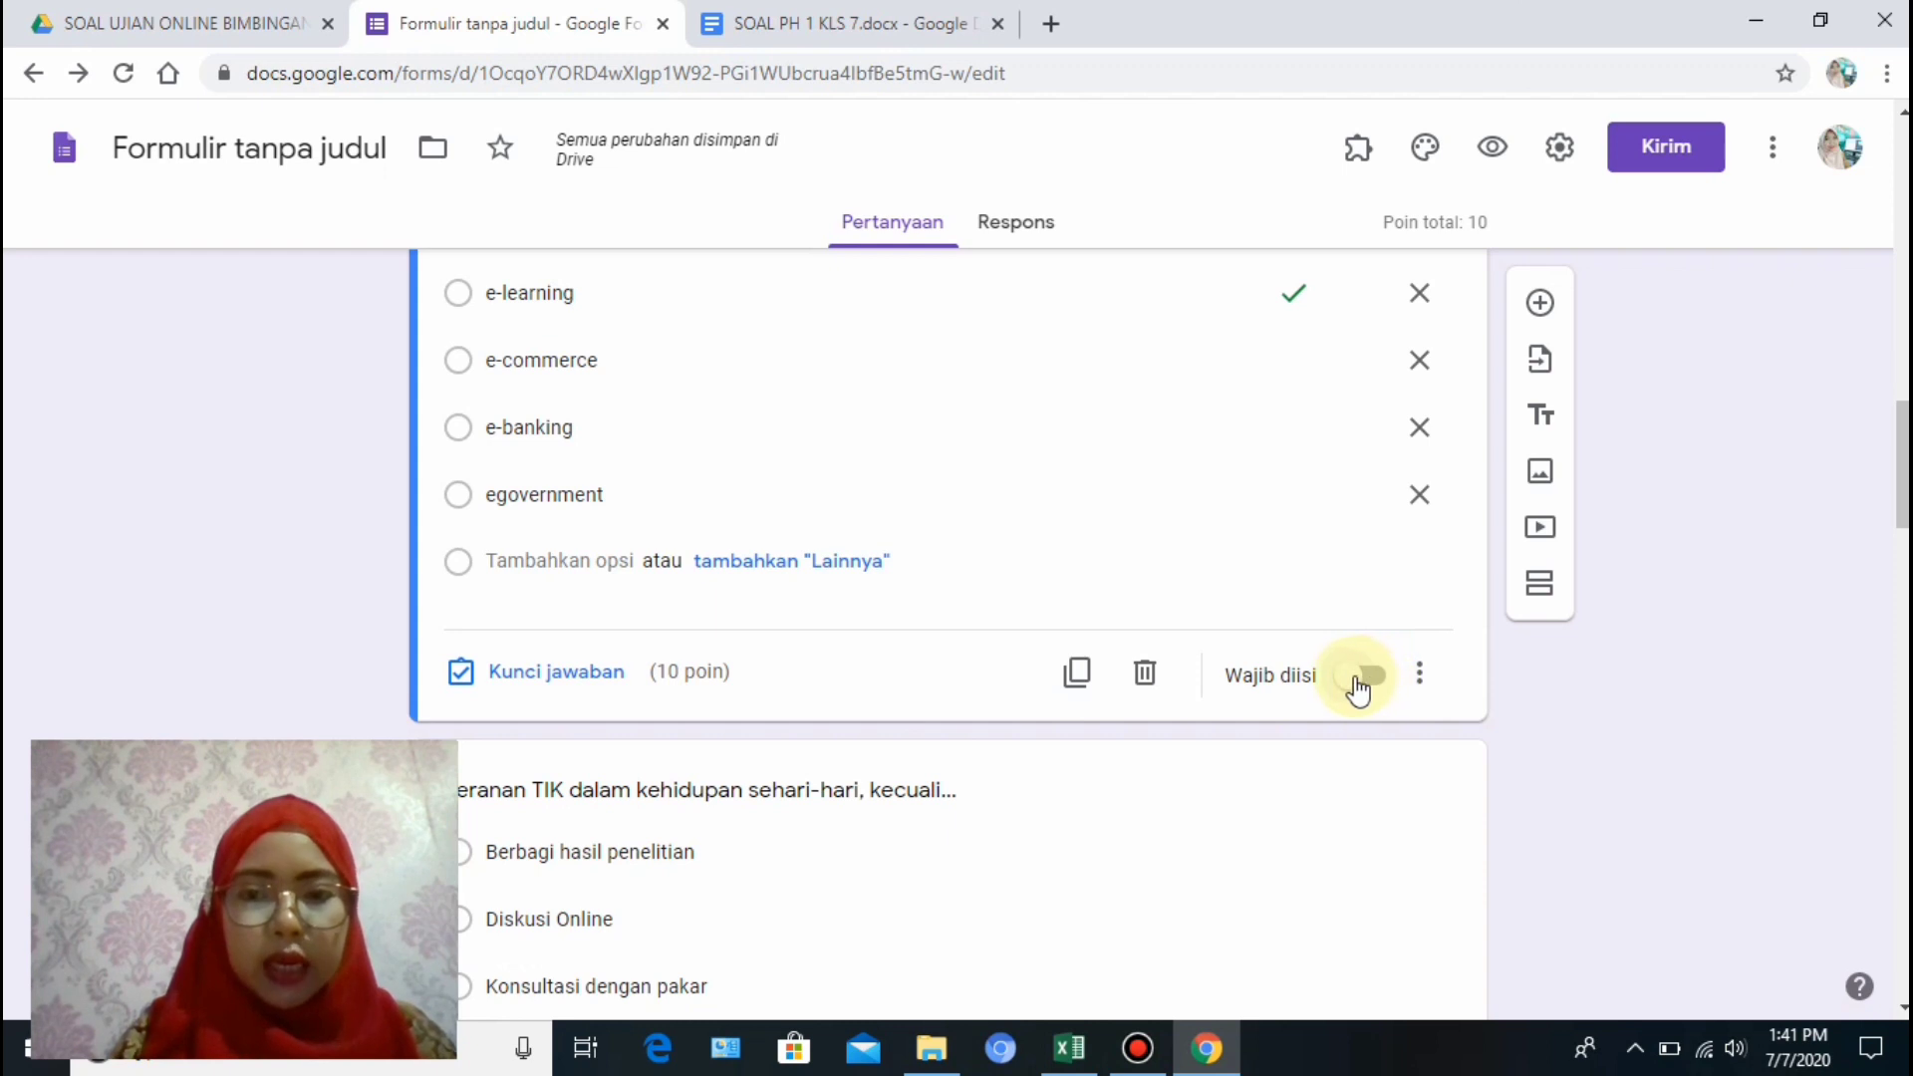
click(1386, 680)
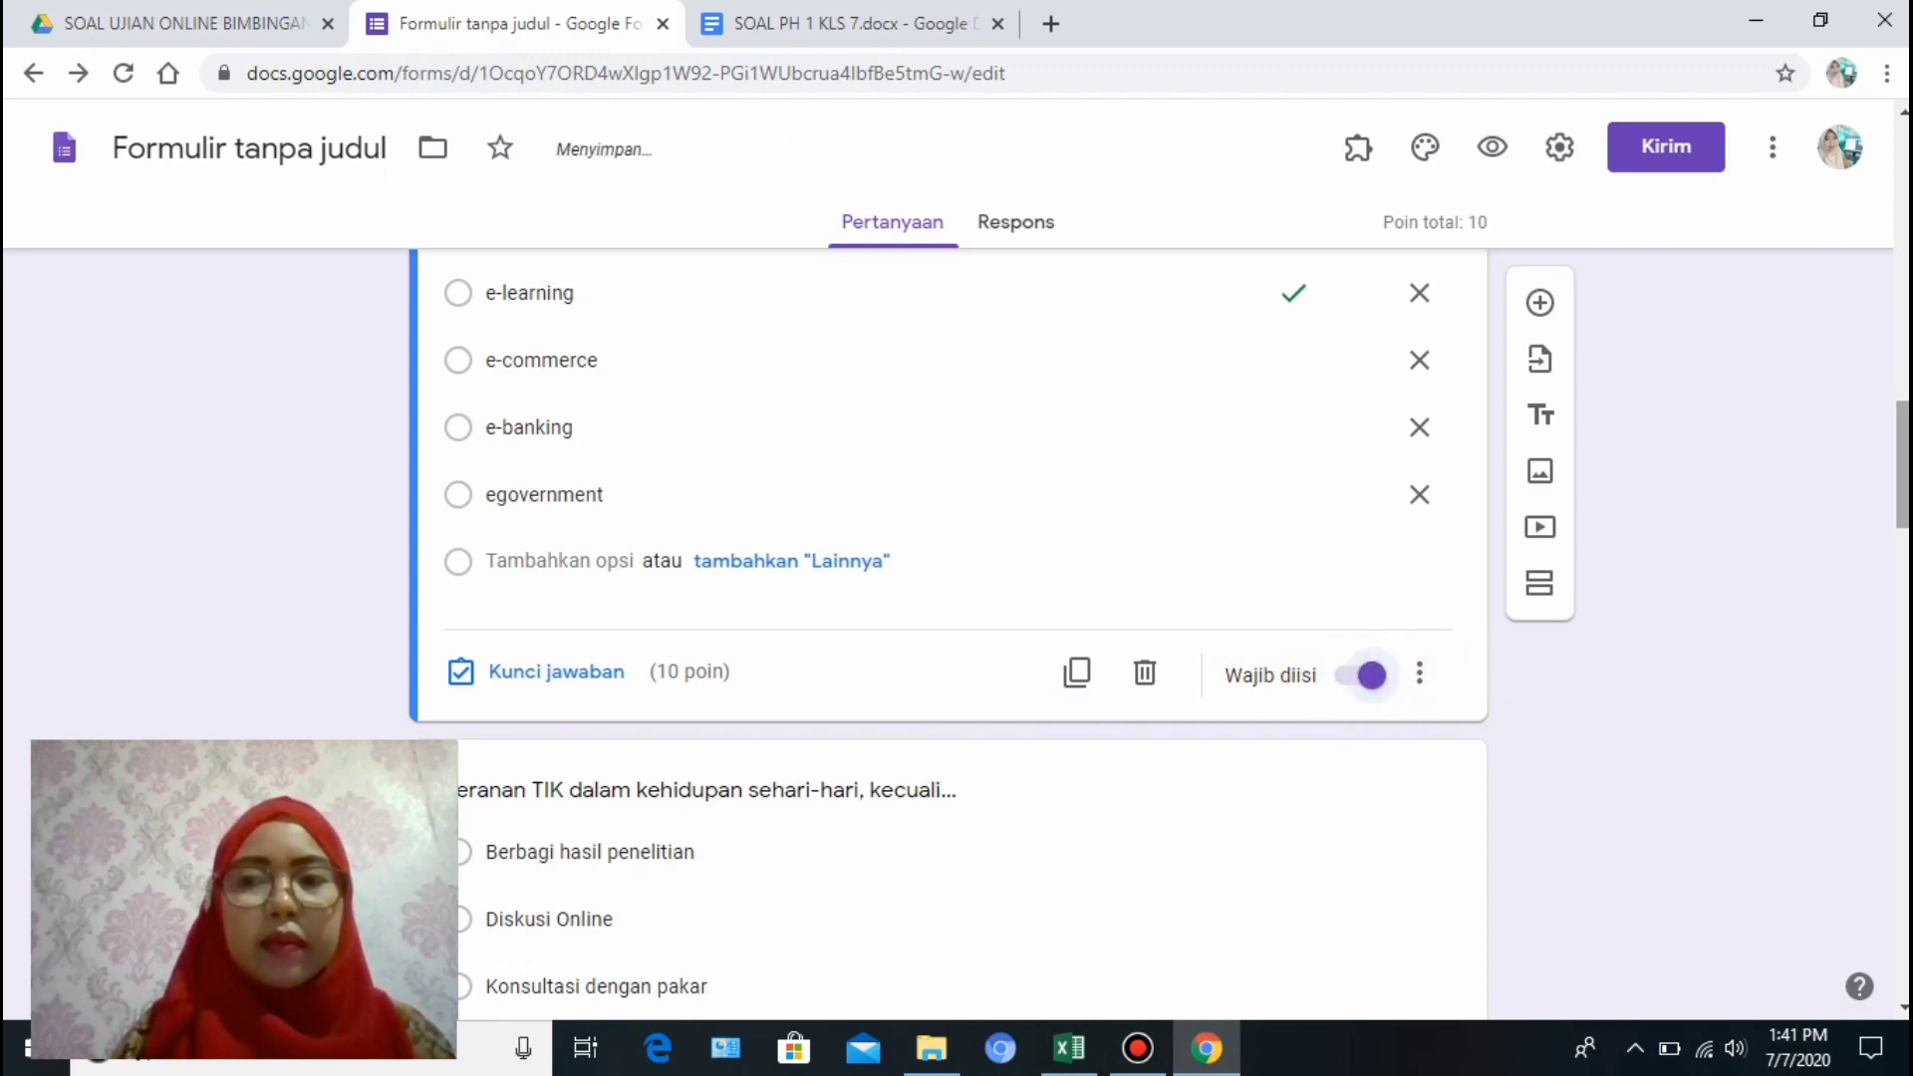
scroll(1903, 458, up, 1)
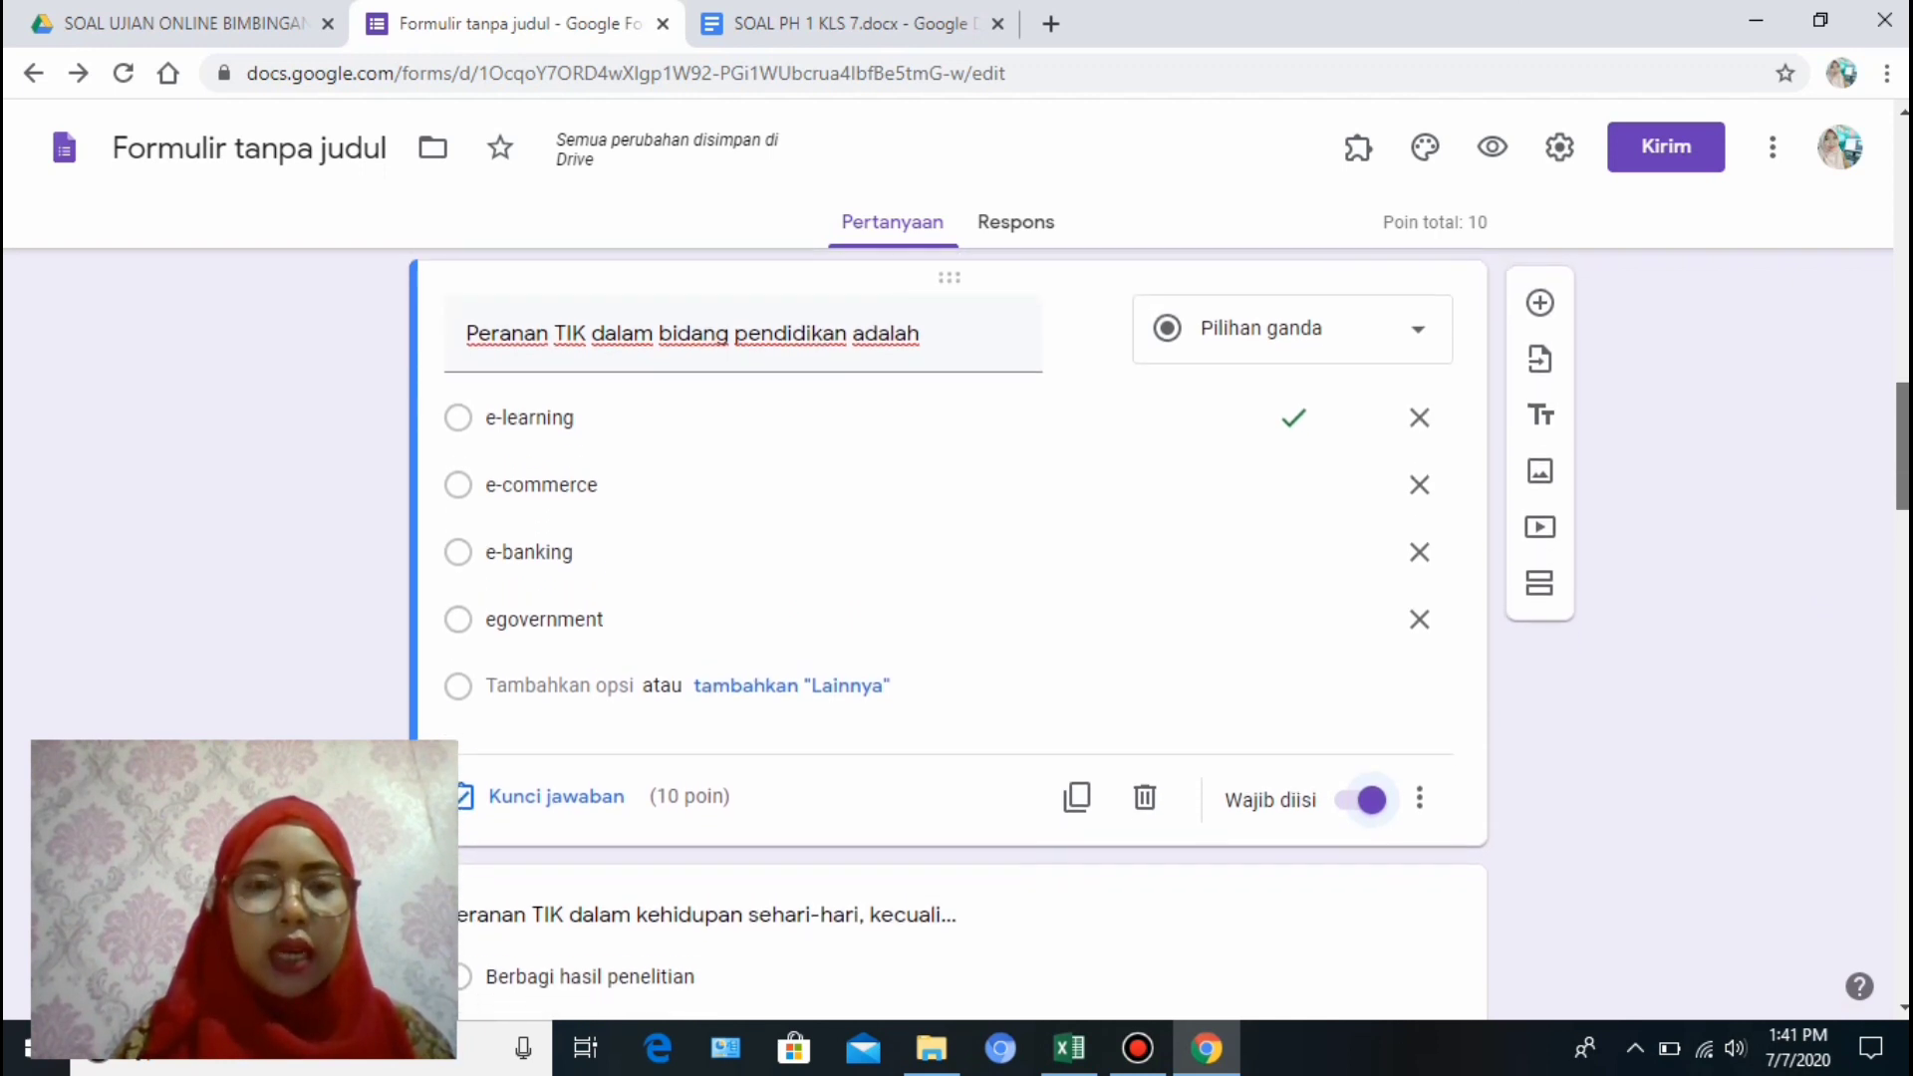
scroll(997, 638, down, 1)
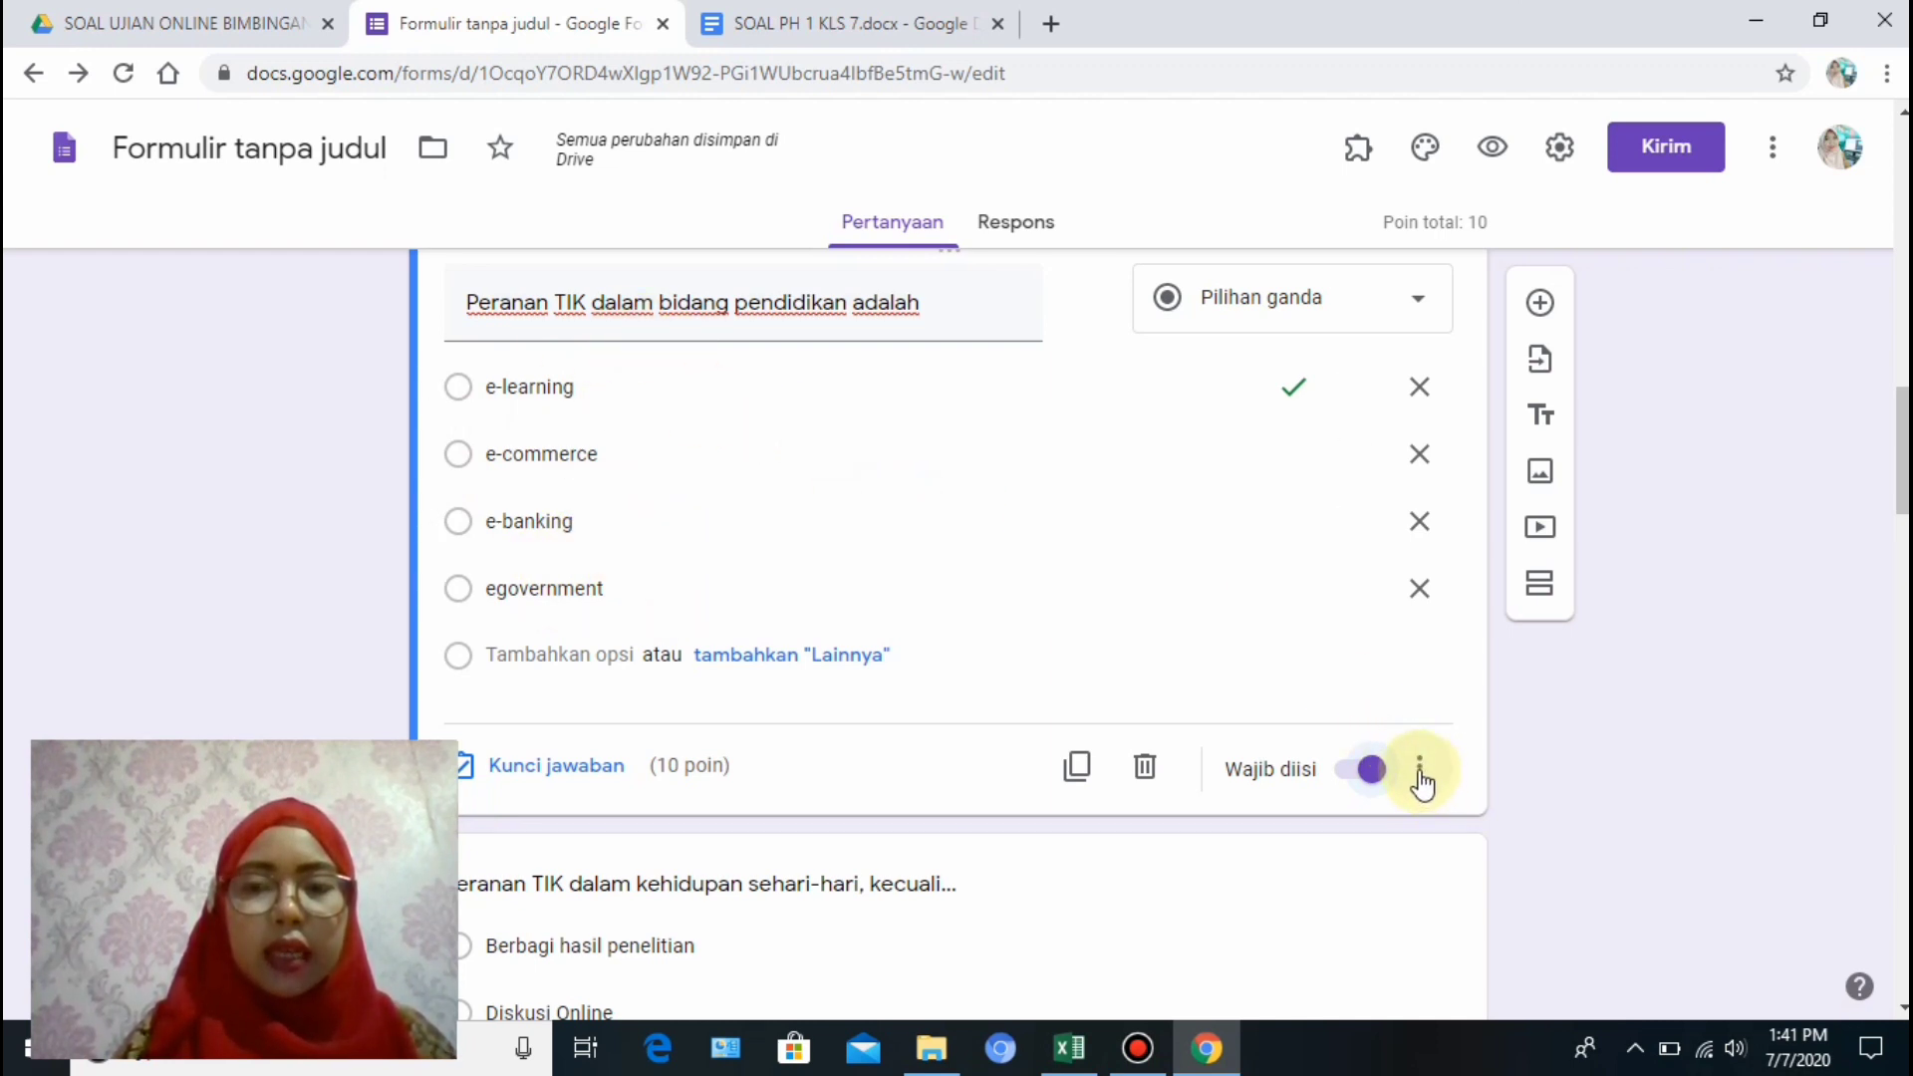
Turn on shuffled answer option order (Acak urutan opsi) for this question.
click(1420, 772)
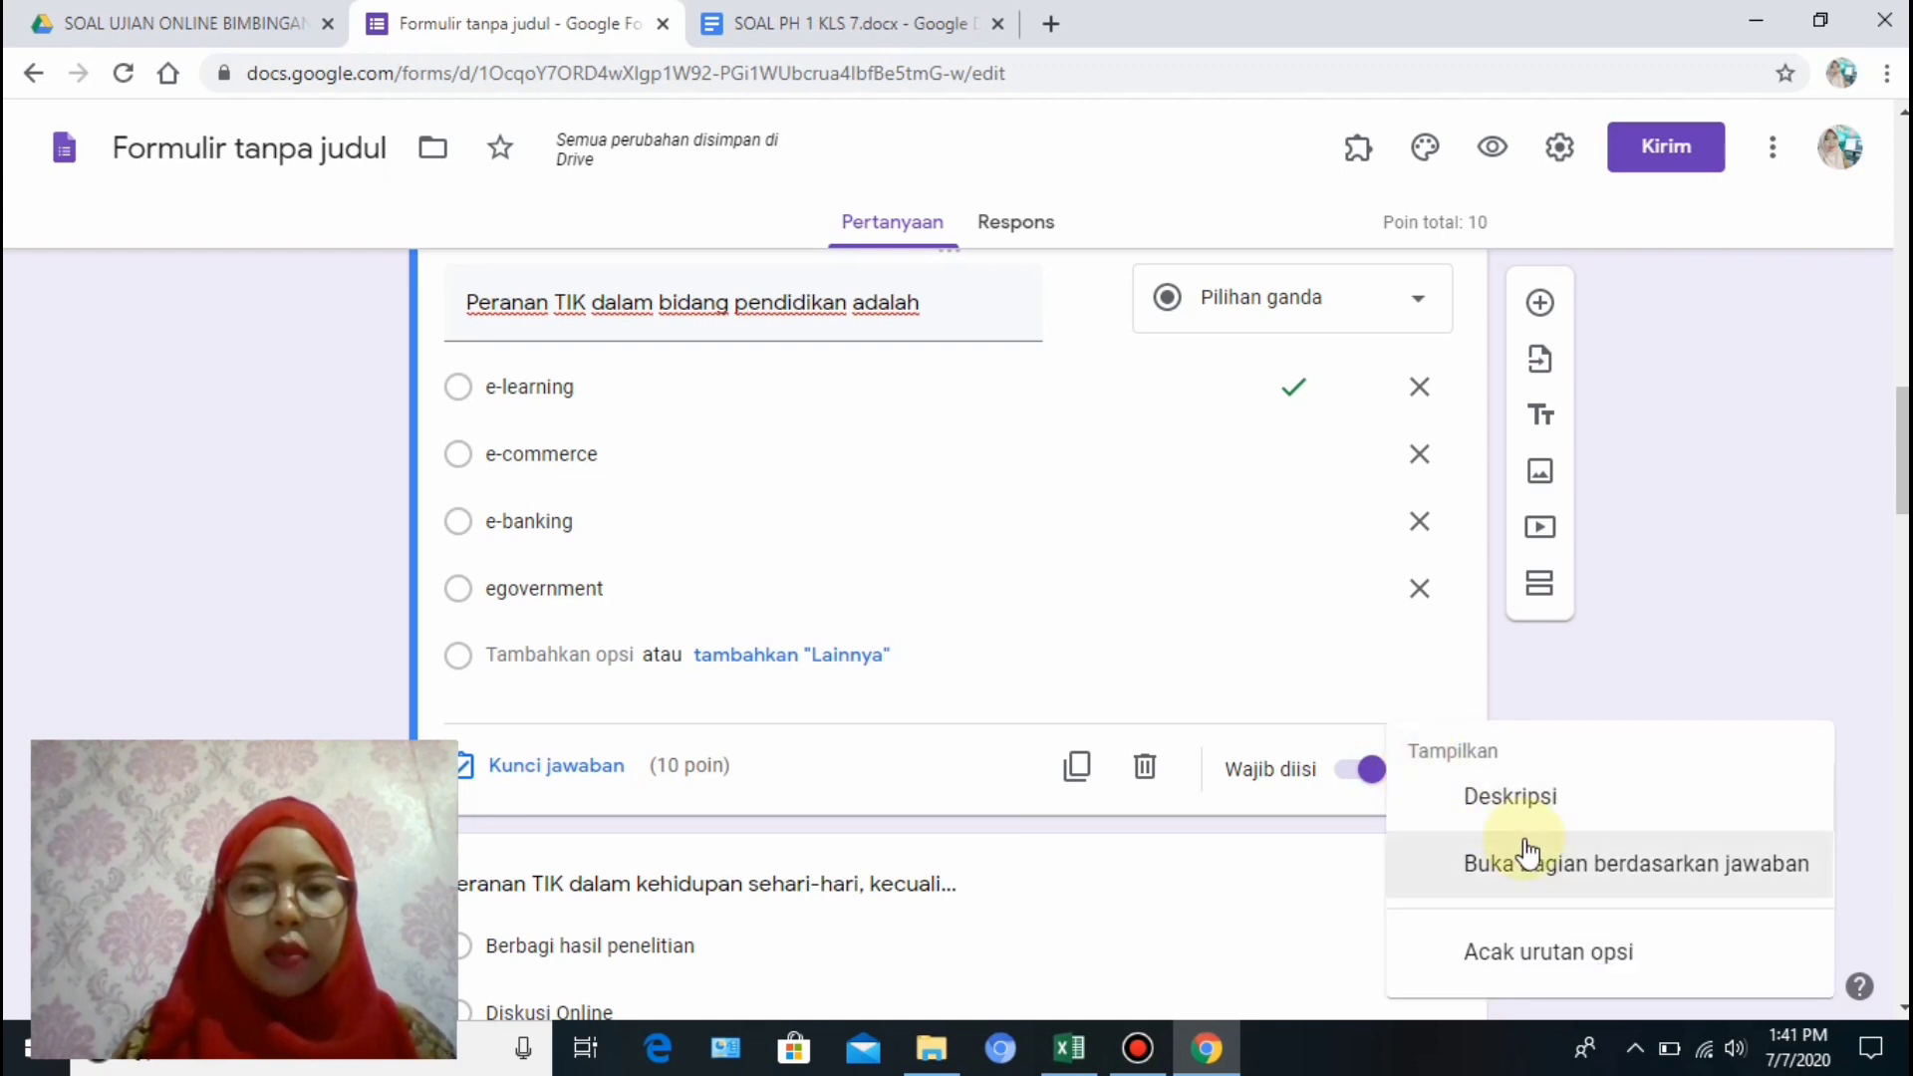
click(1619, 957)
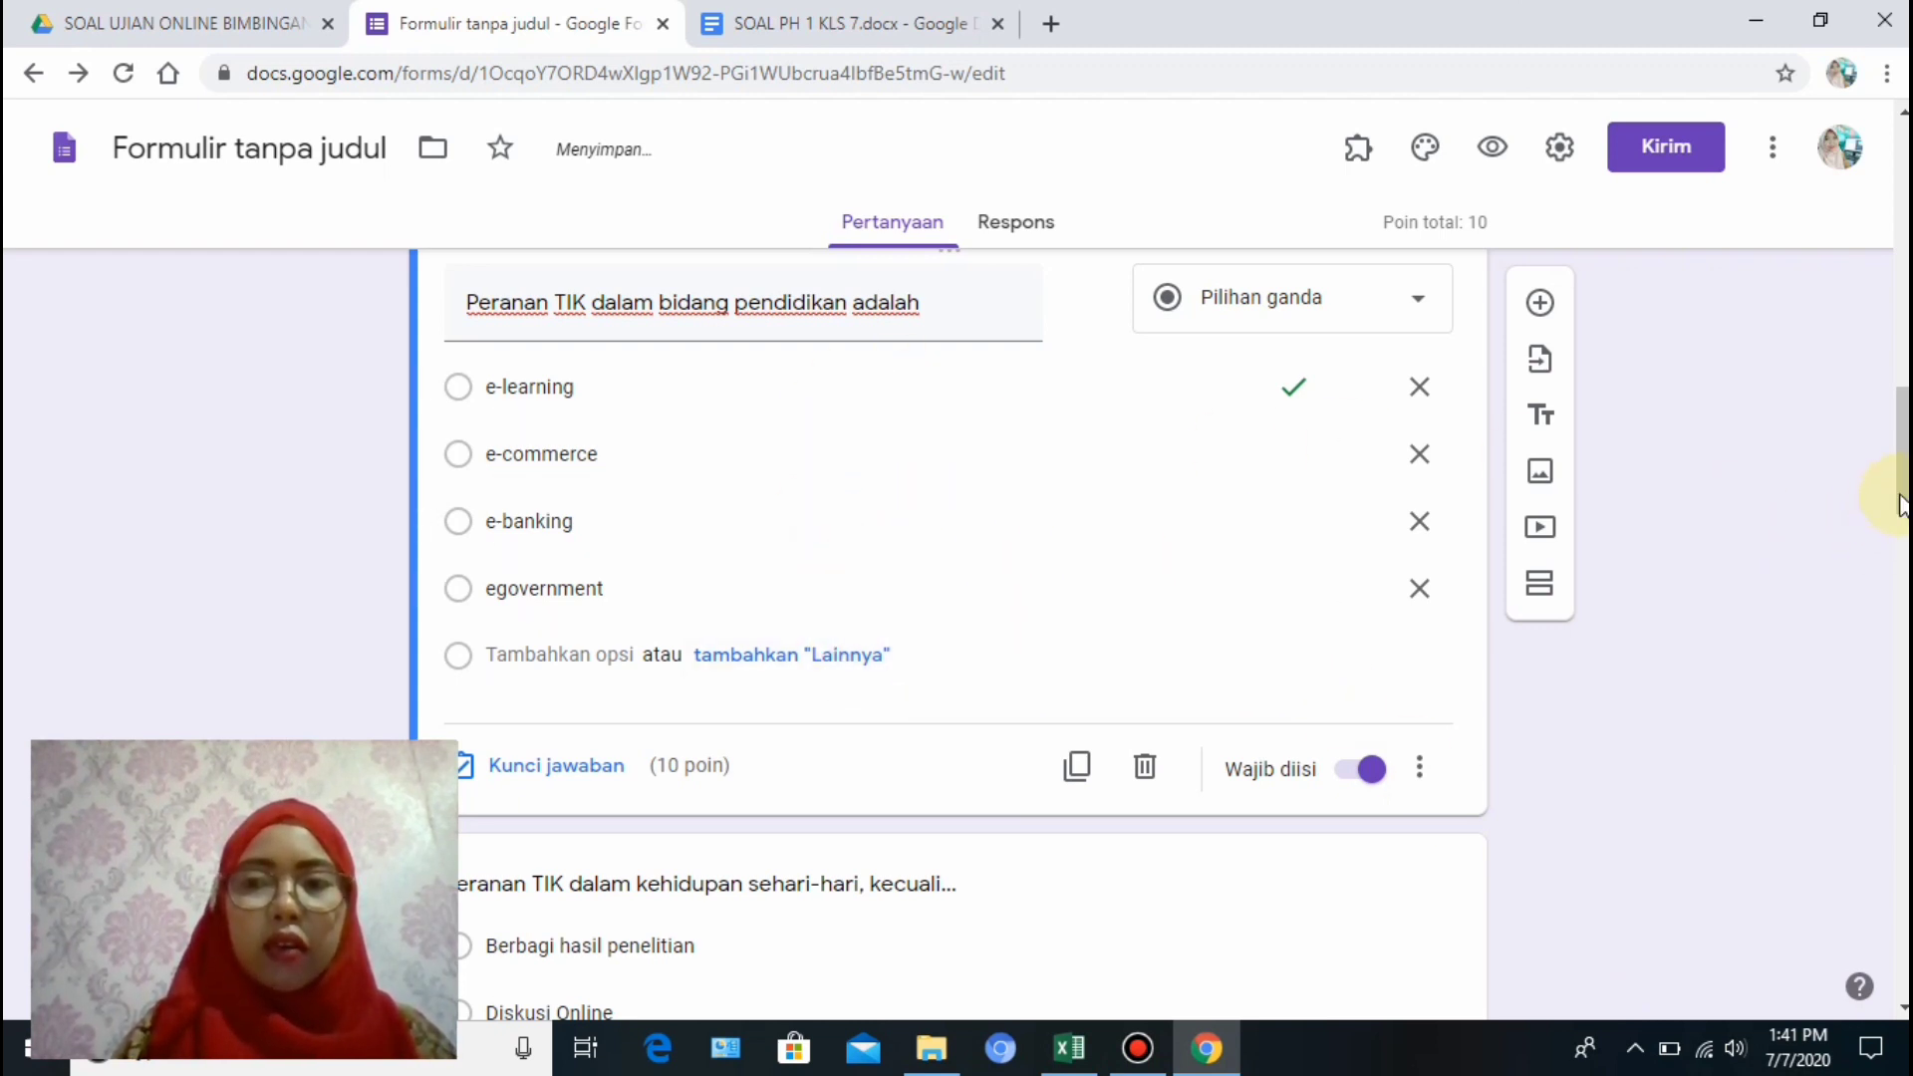
scroll(1903, 516, down, 1)
Turn on 'Batasi ke 1 tanggapan' in the form settings and save.
scroll(1903, 516, down, 3)
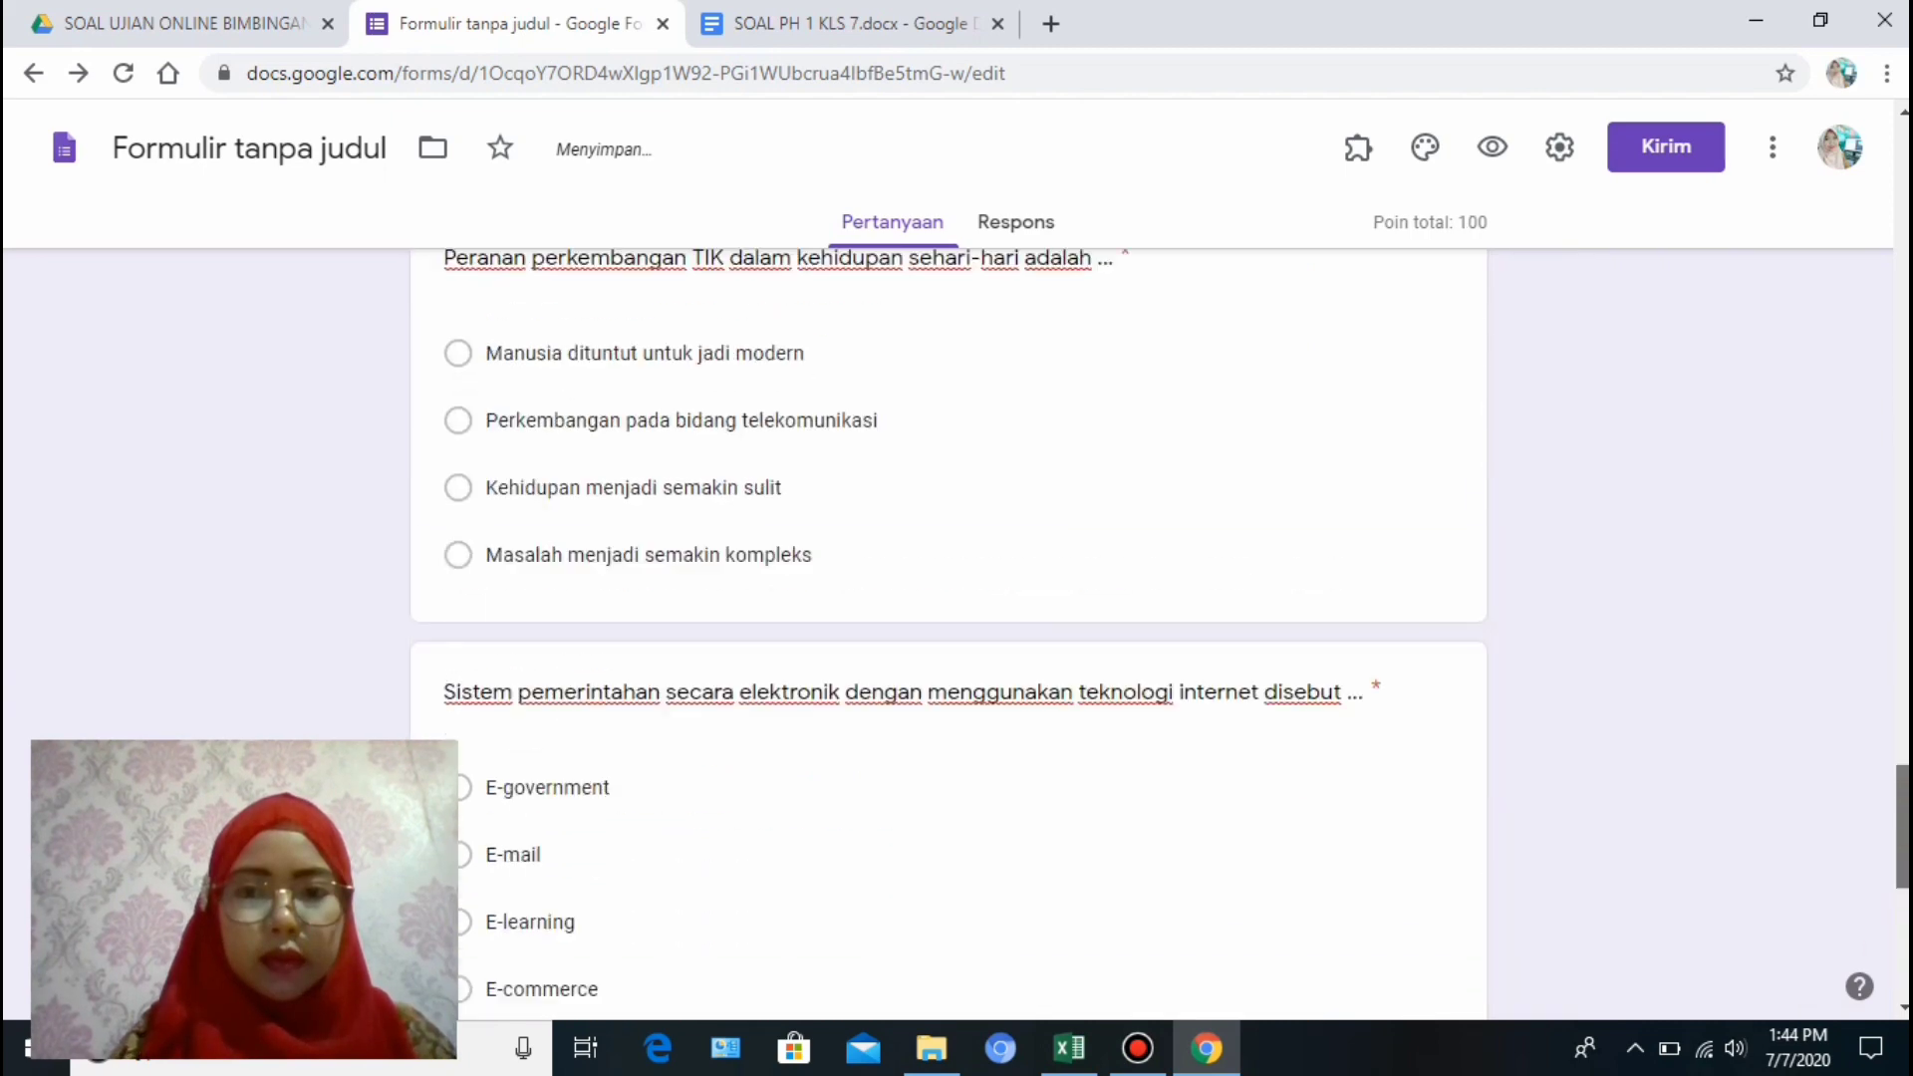
scroll(952, 638, up, 1)
scroll(951, 638, down, 5)
drag(1902, 593, 1901, 156)
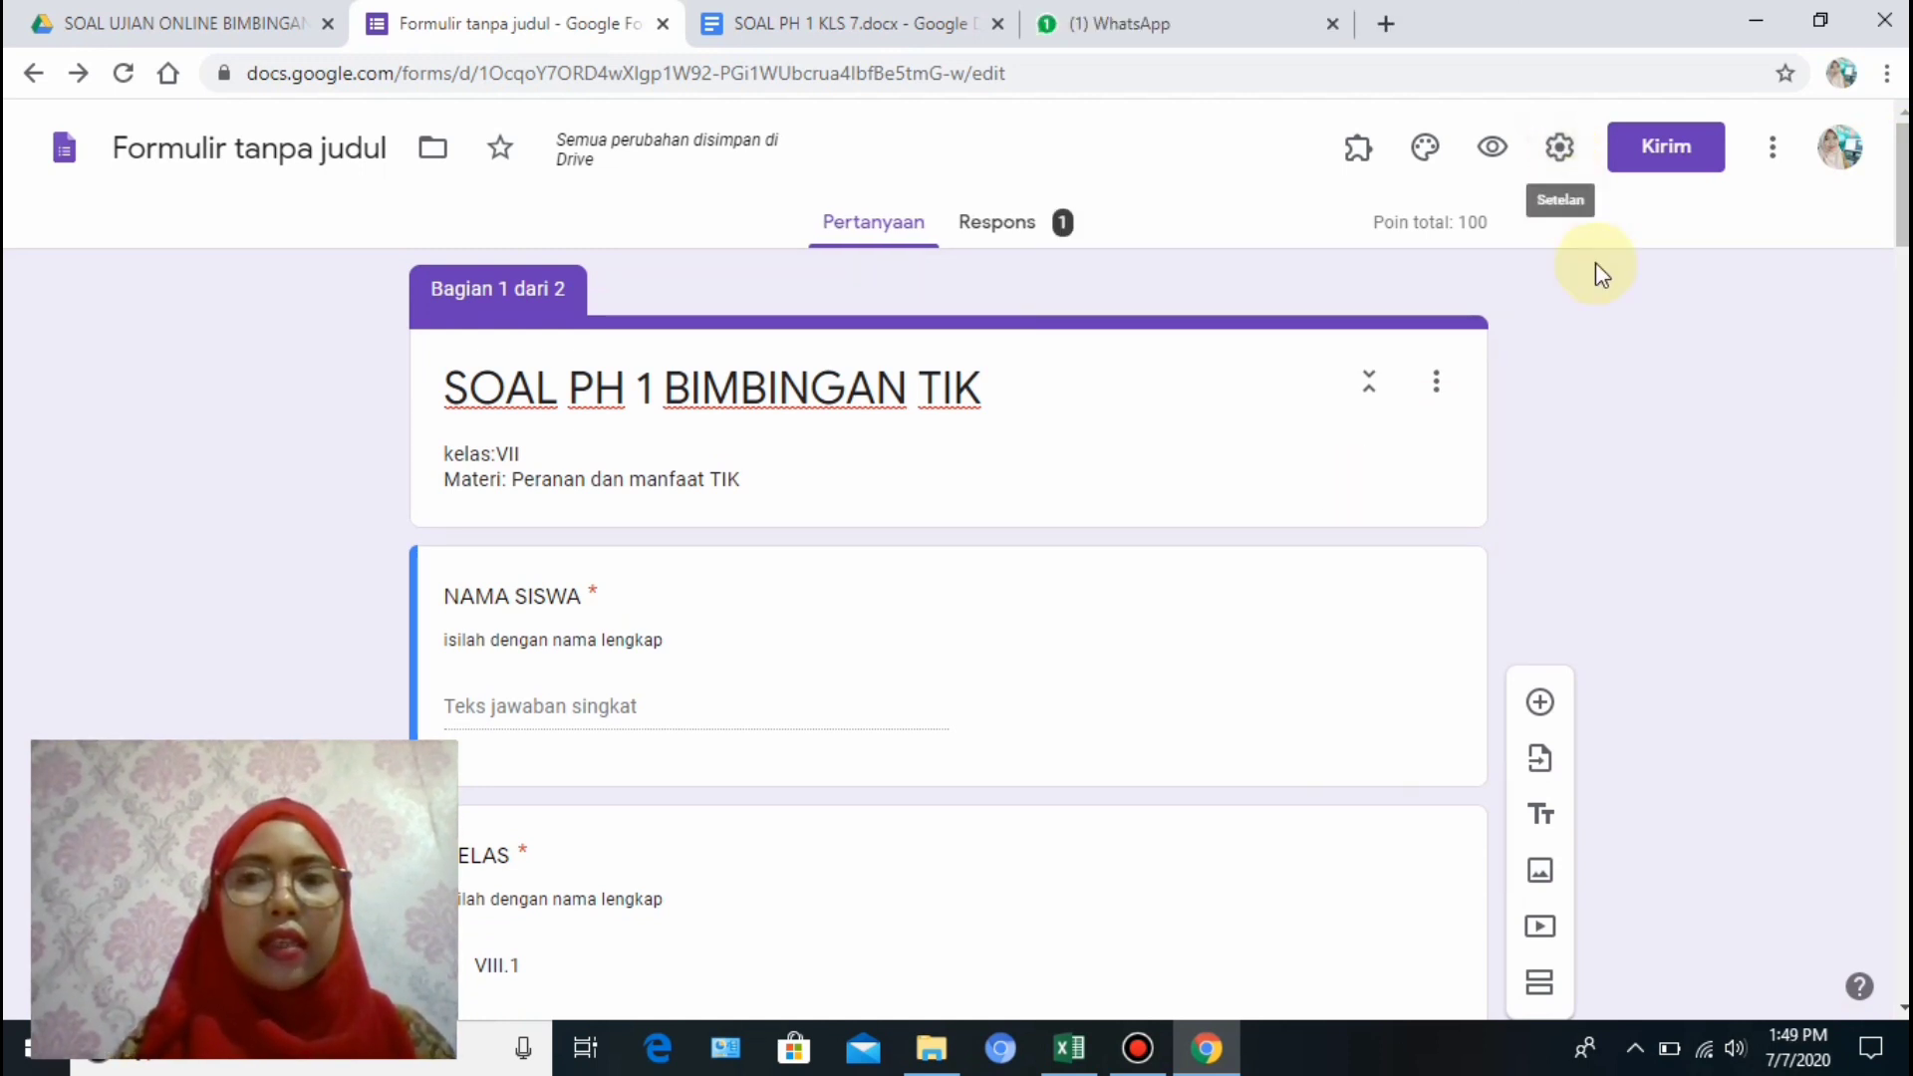
click(1561, 159)
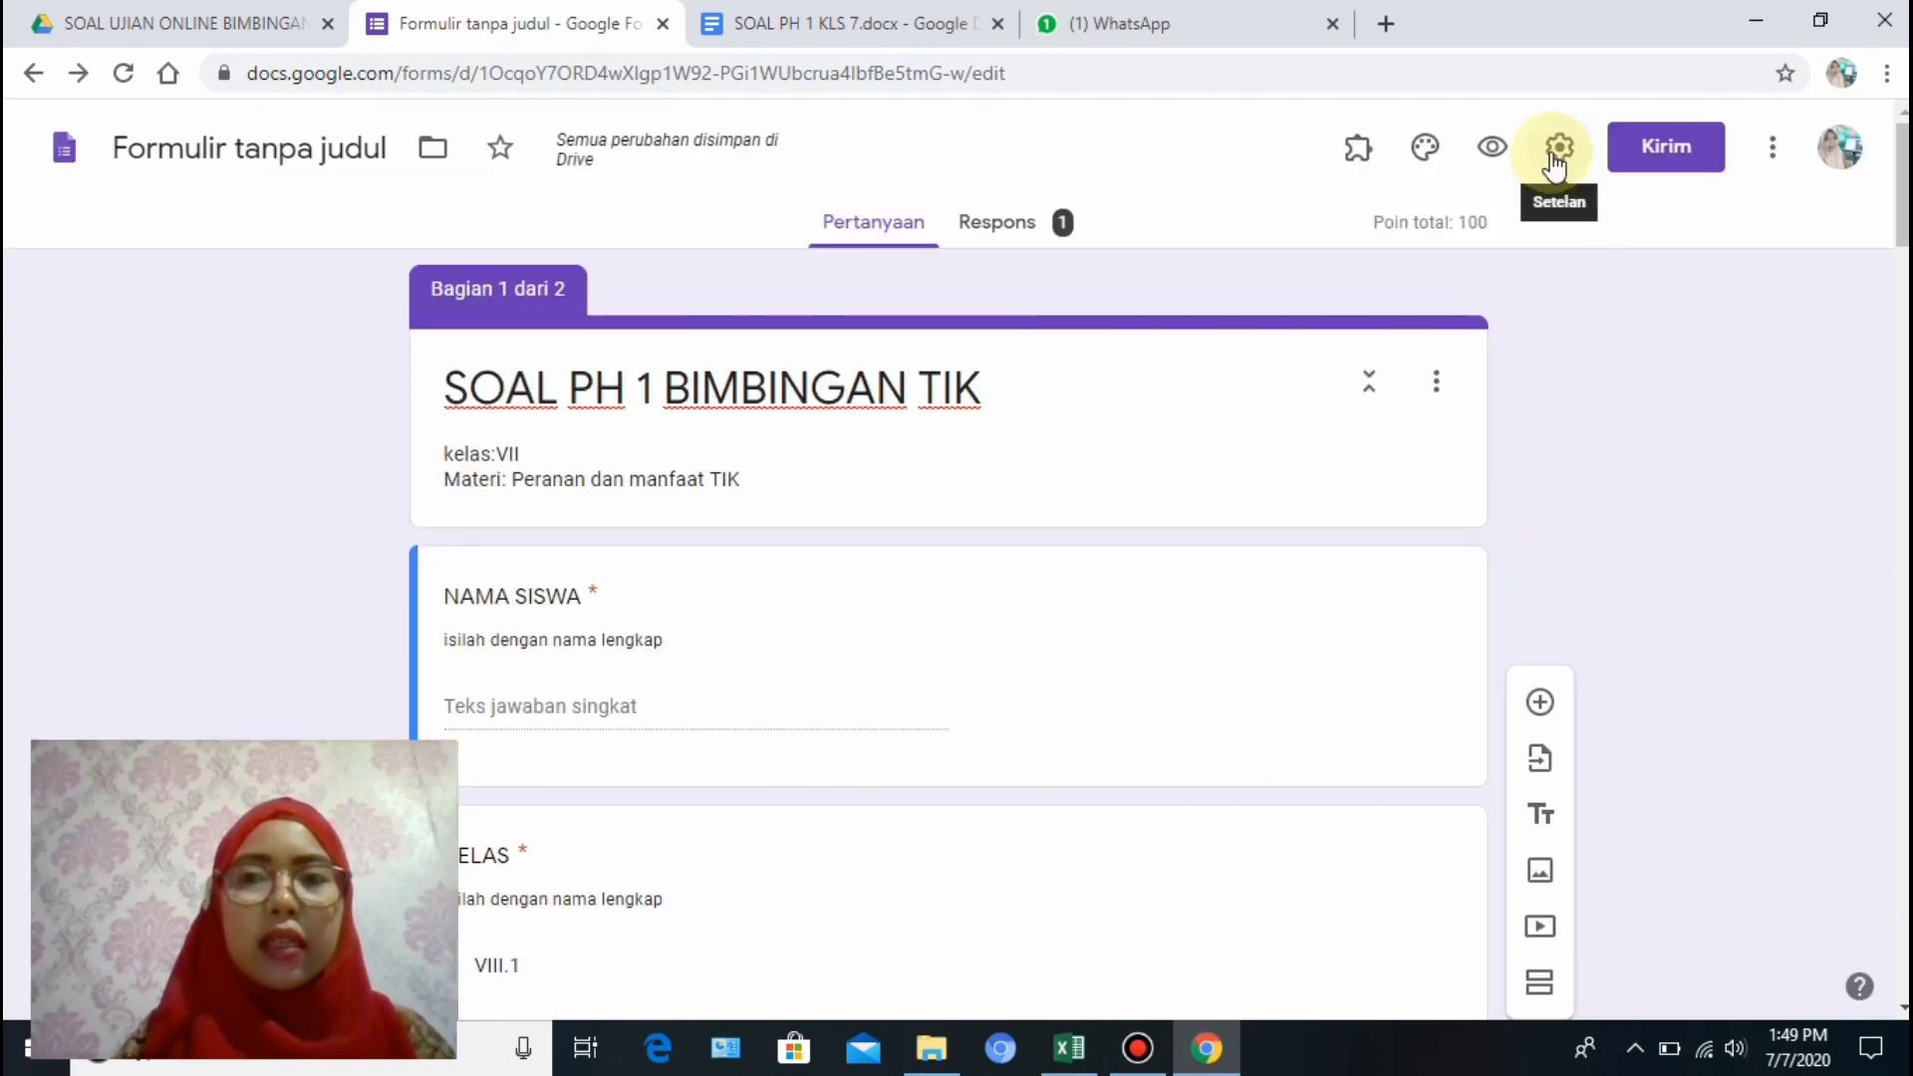
click(1558, 155)
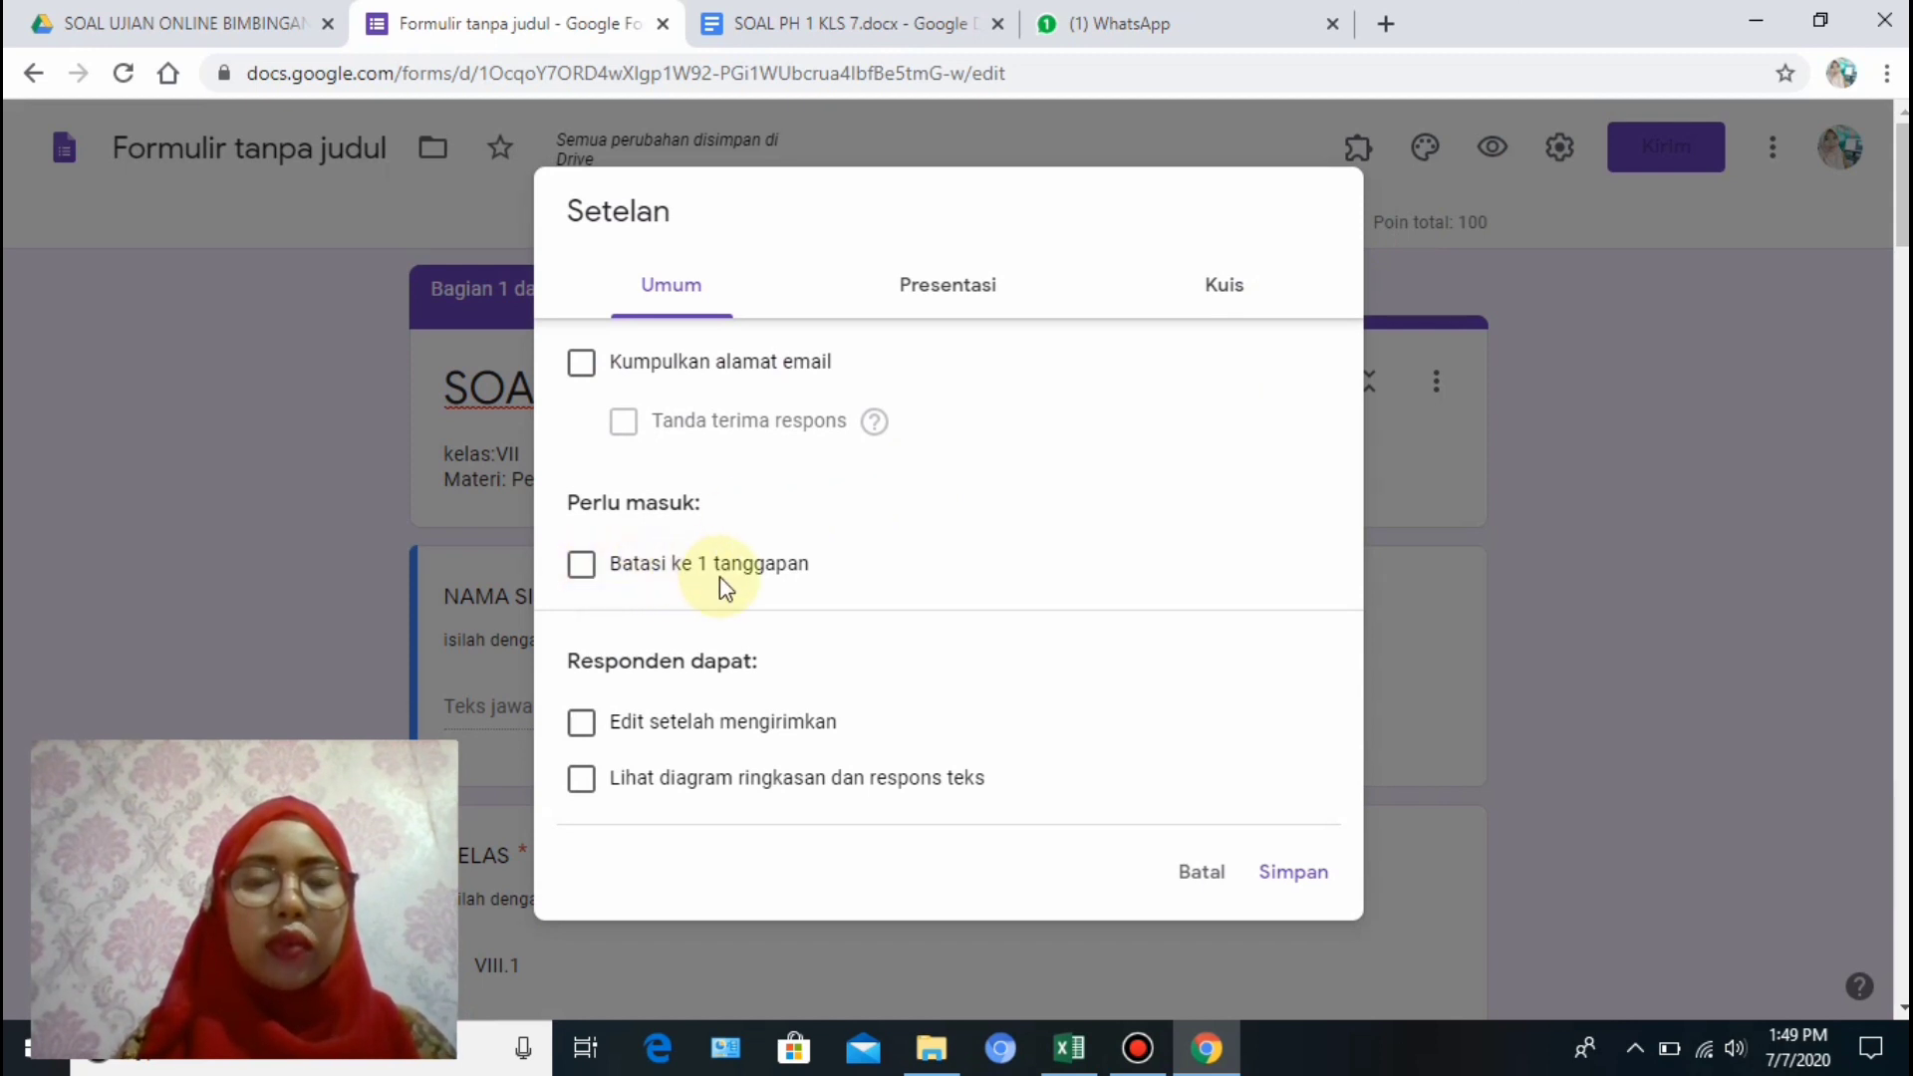
click(583, 565)
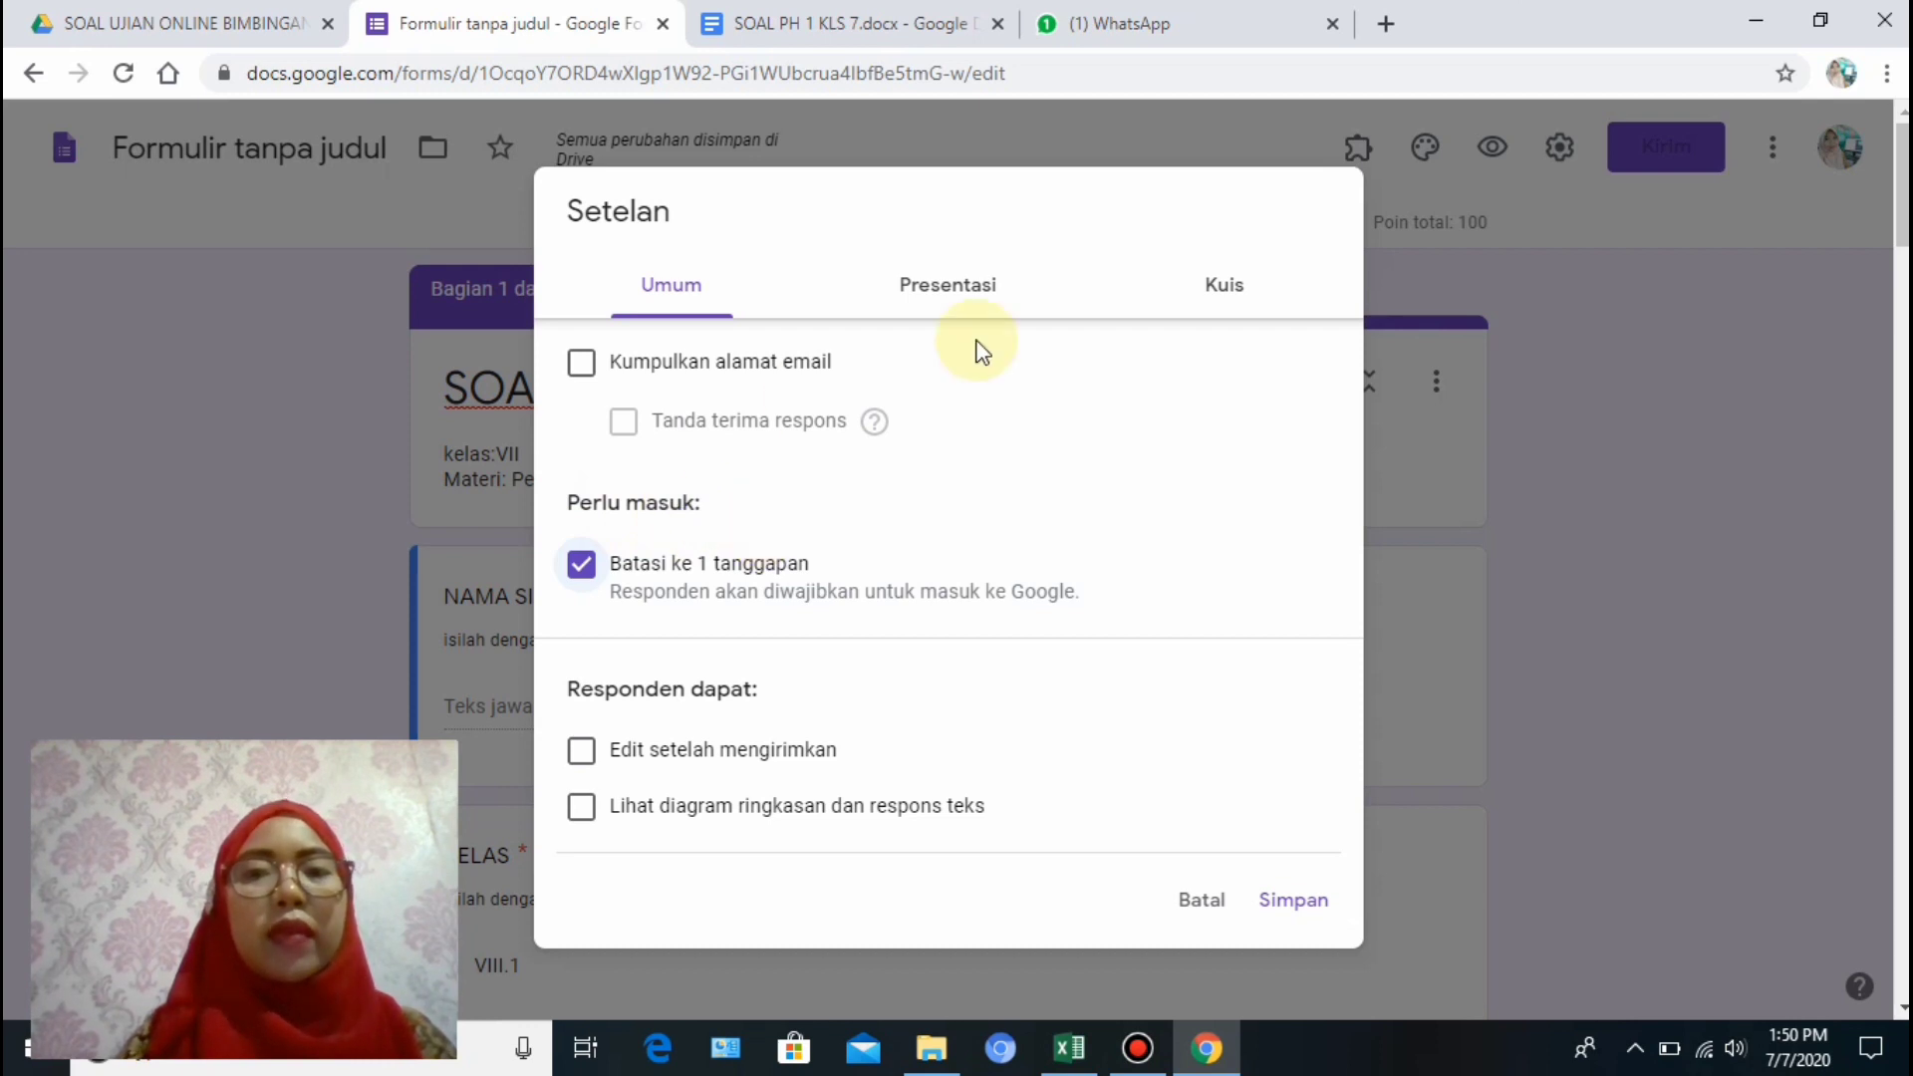
click(1296, 903)
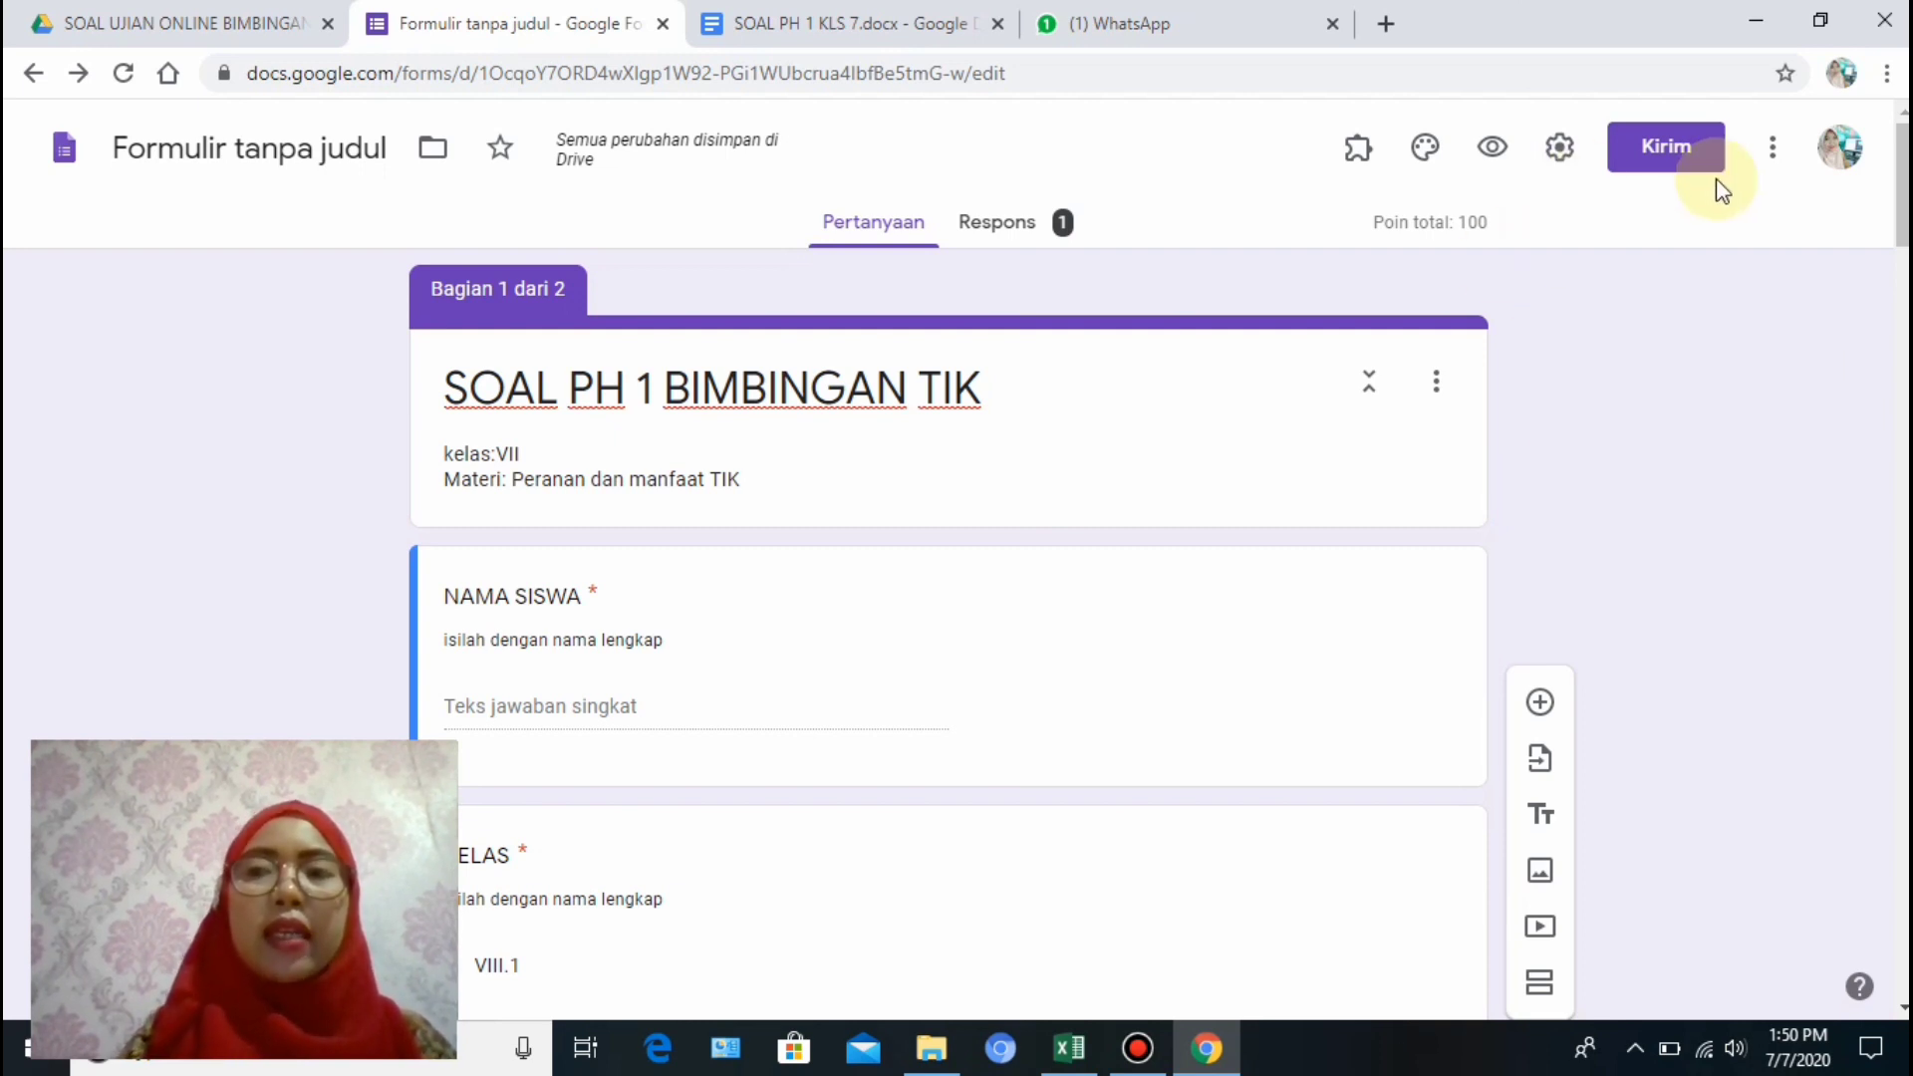
click(1775, 168)
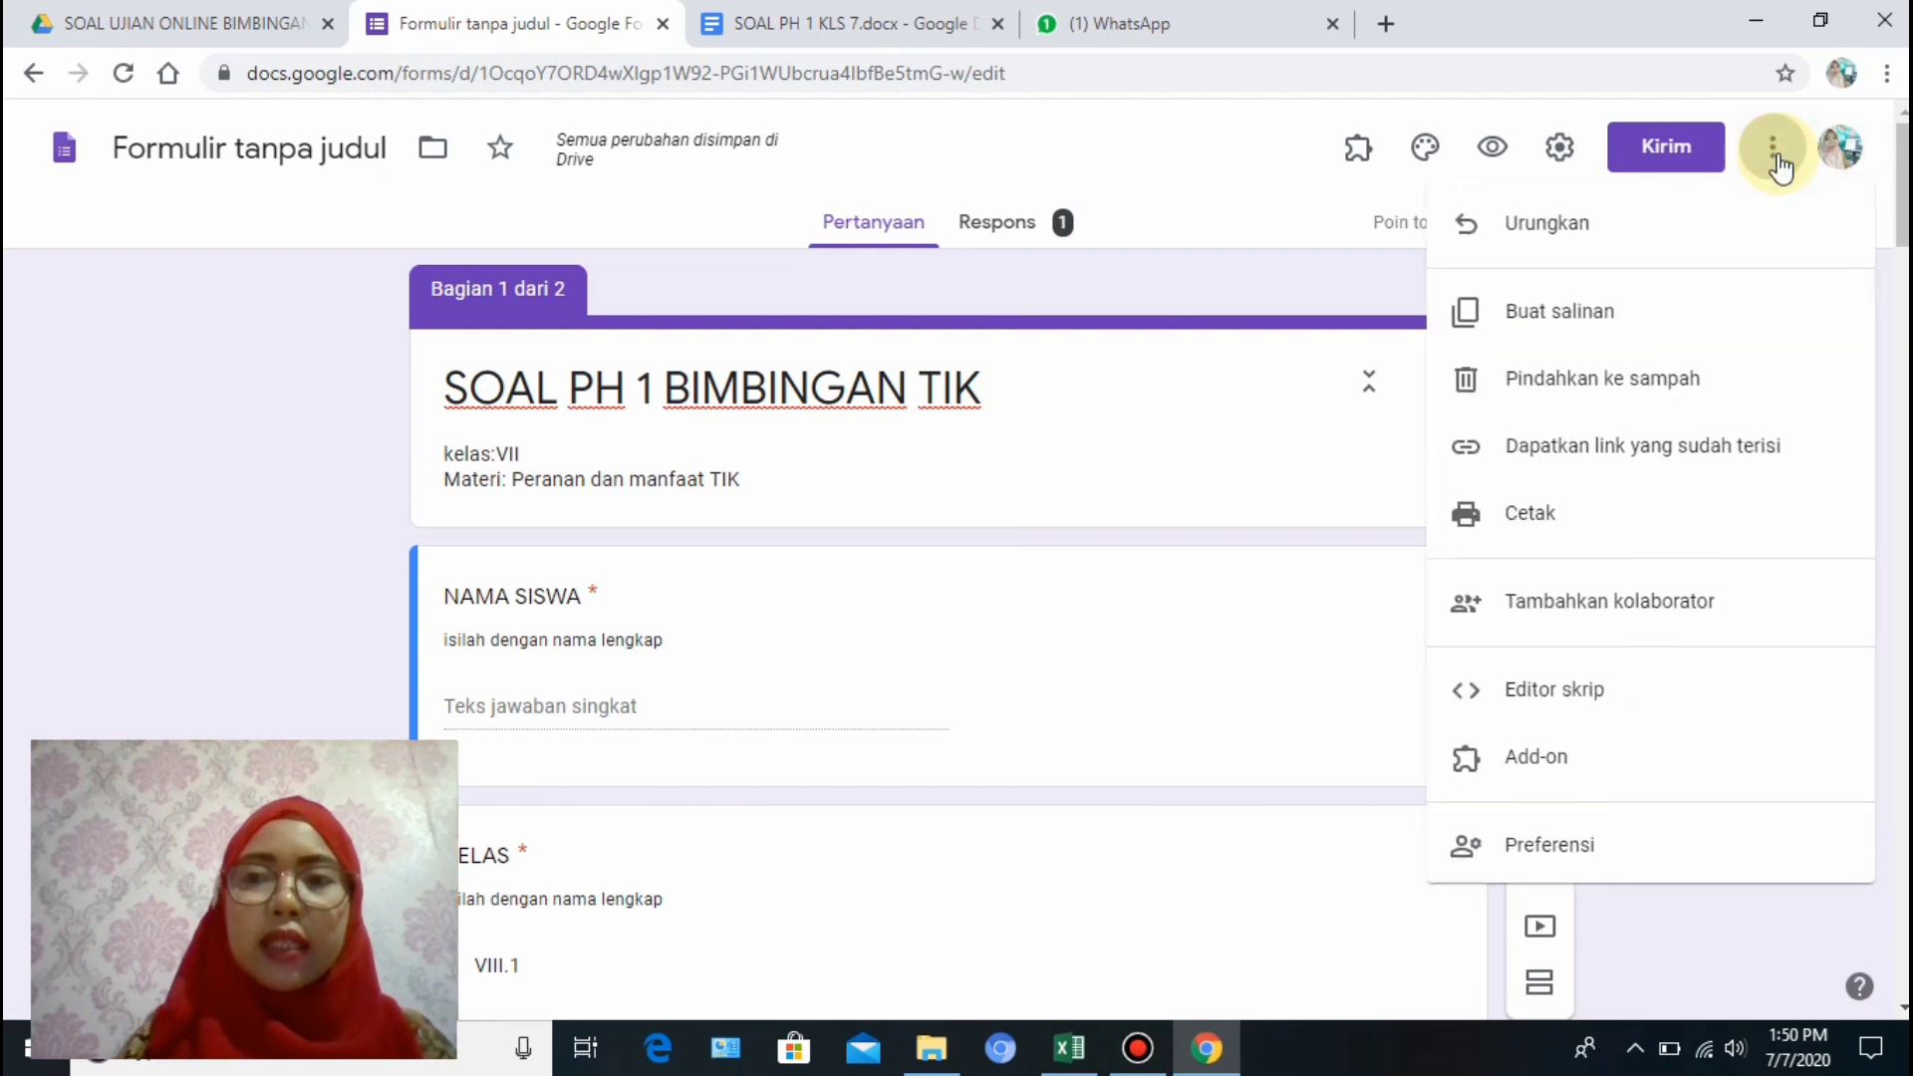
click(1562, 764)
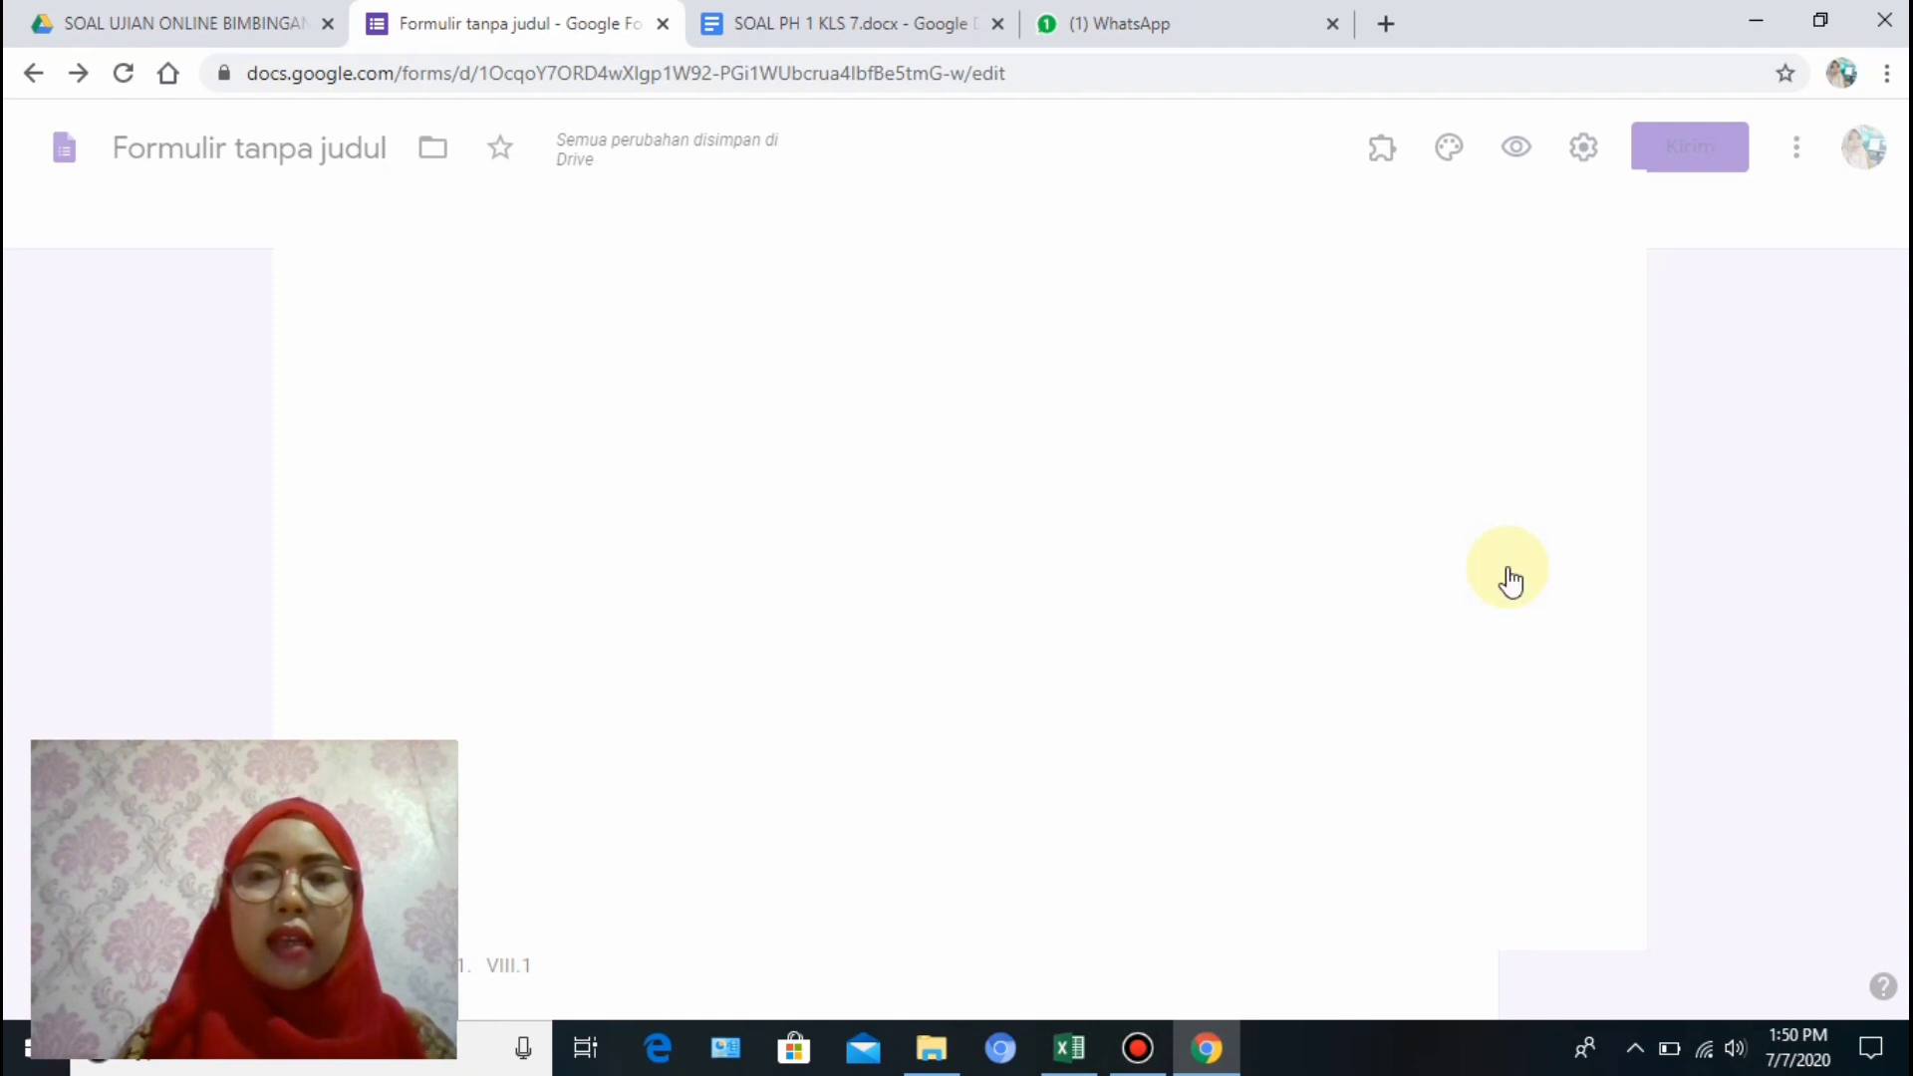
click(1049, 219)
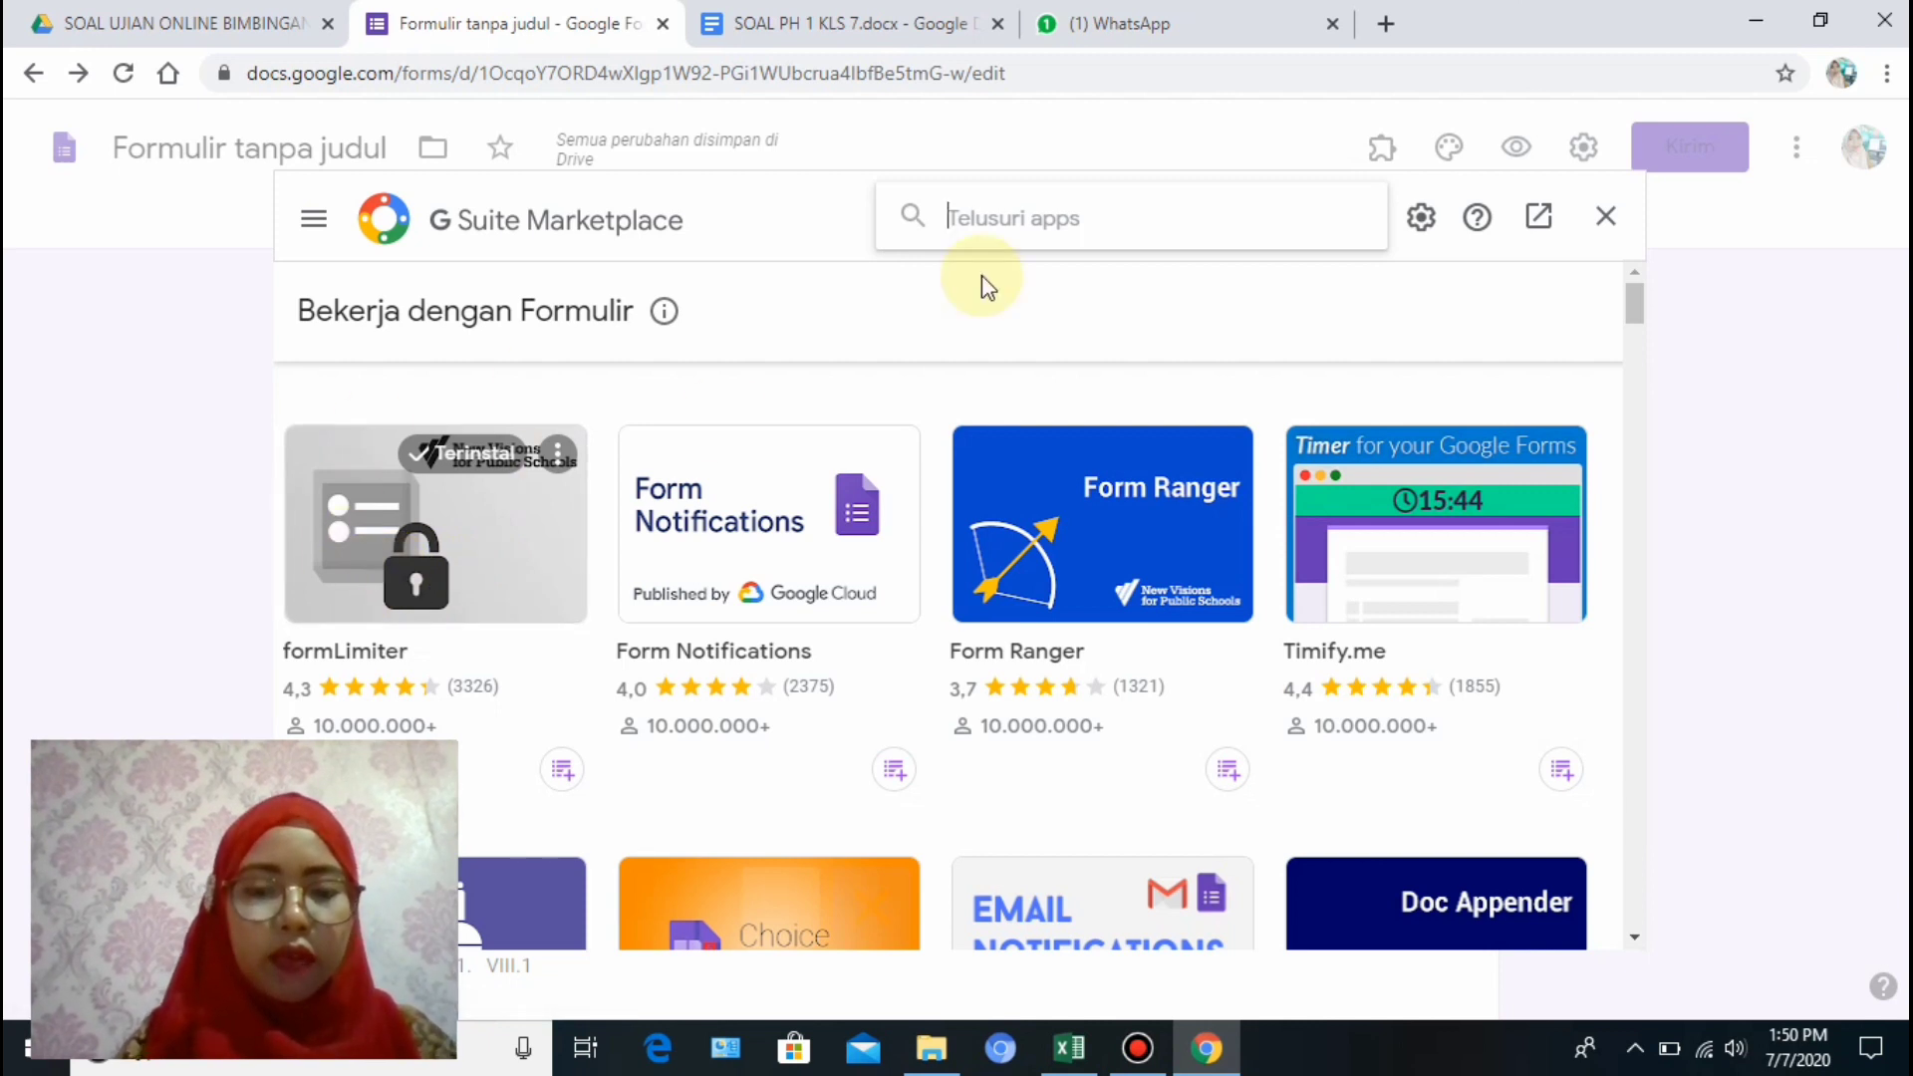
text(FORM LIMITER)
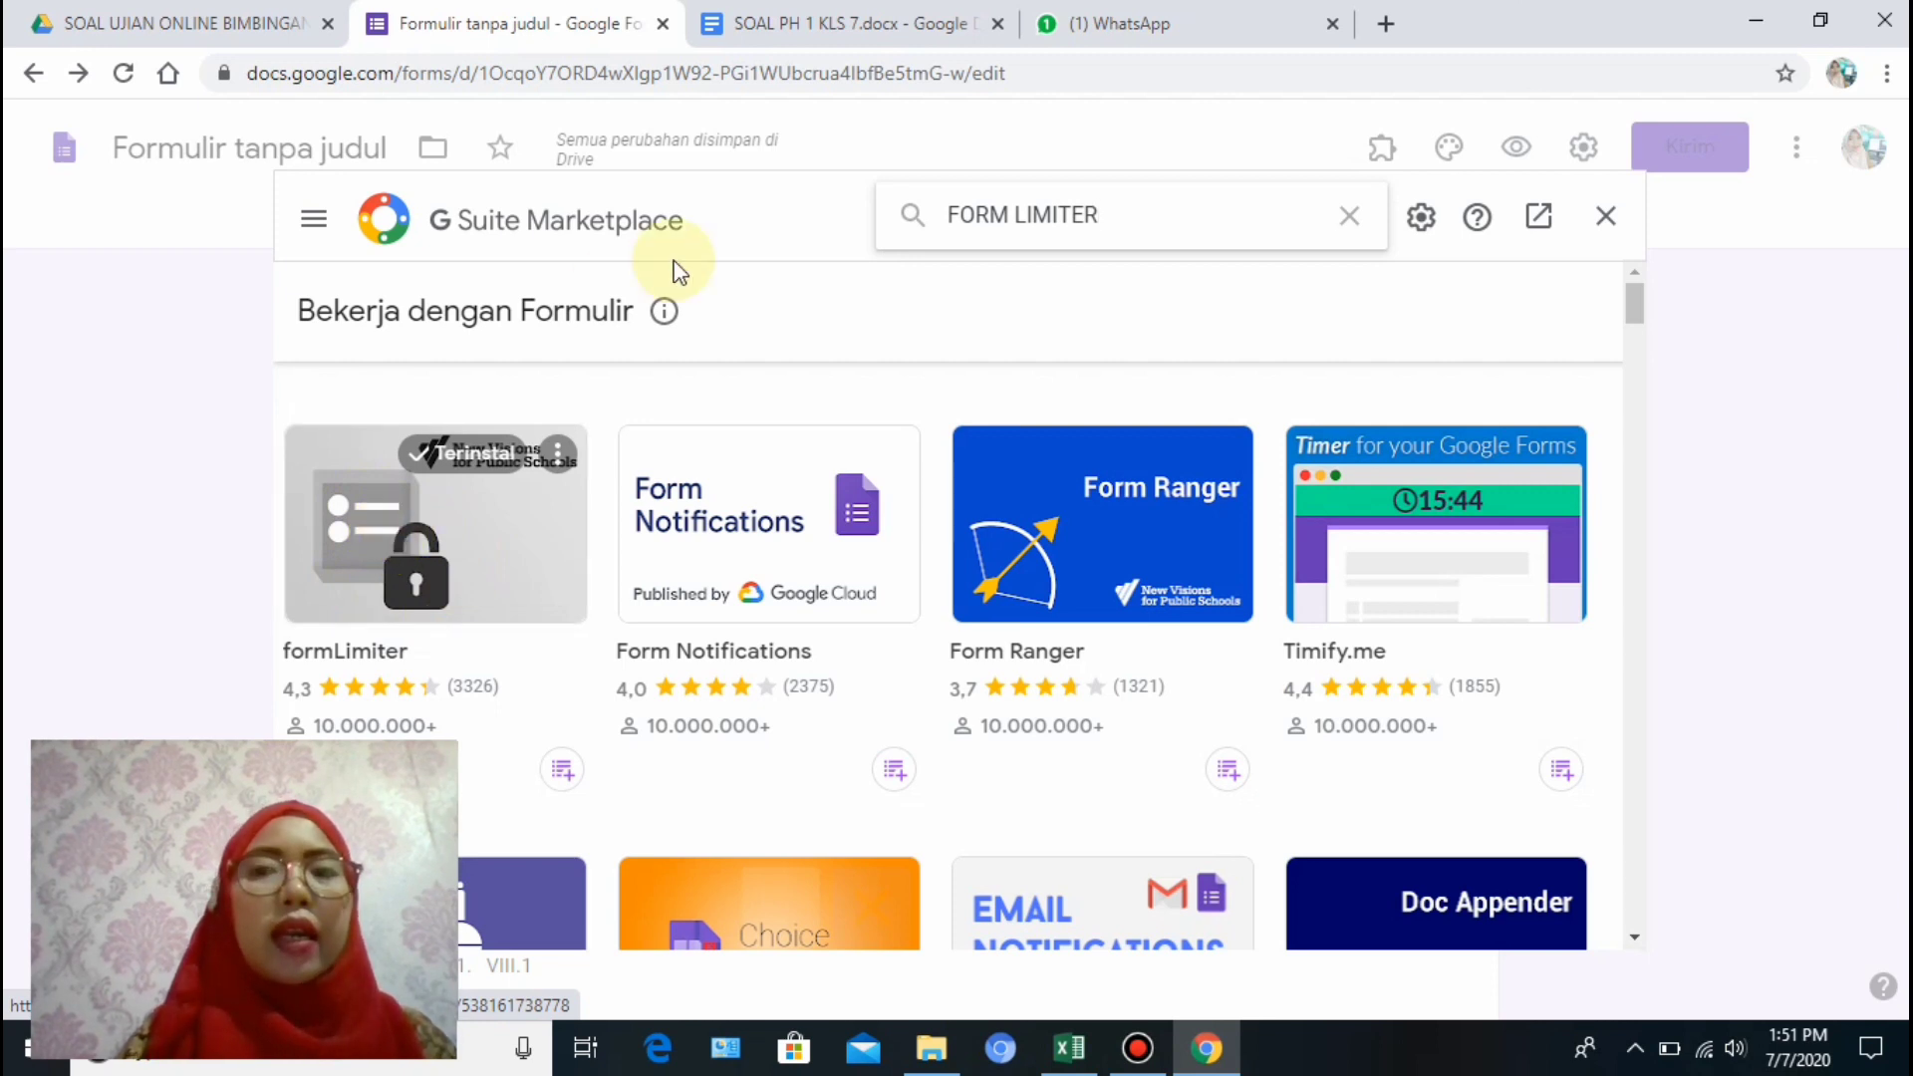
click(1608, 215)
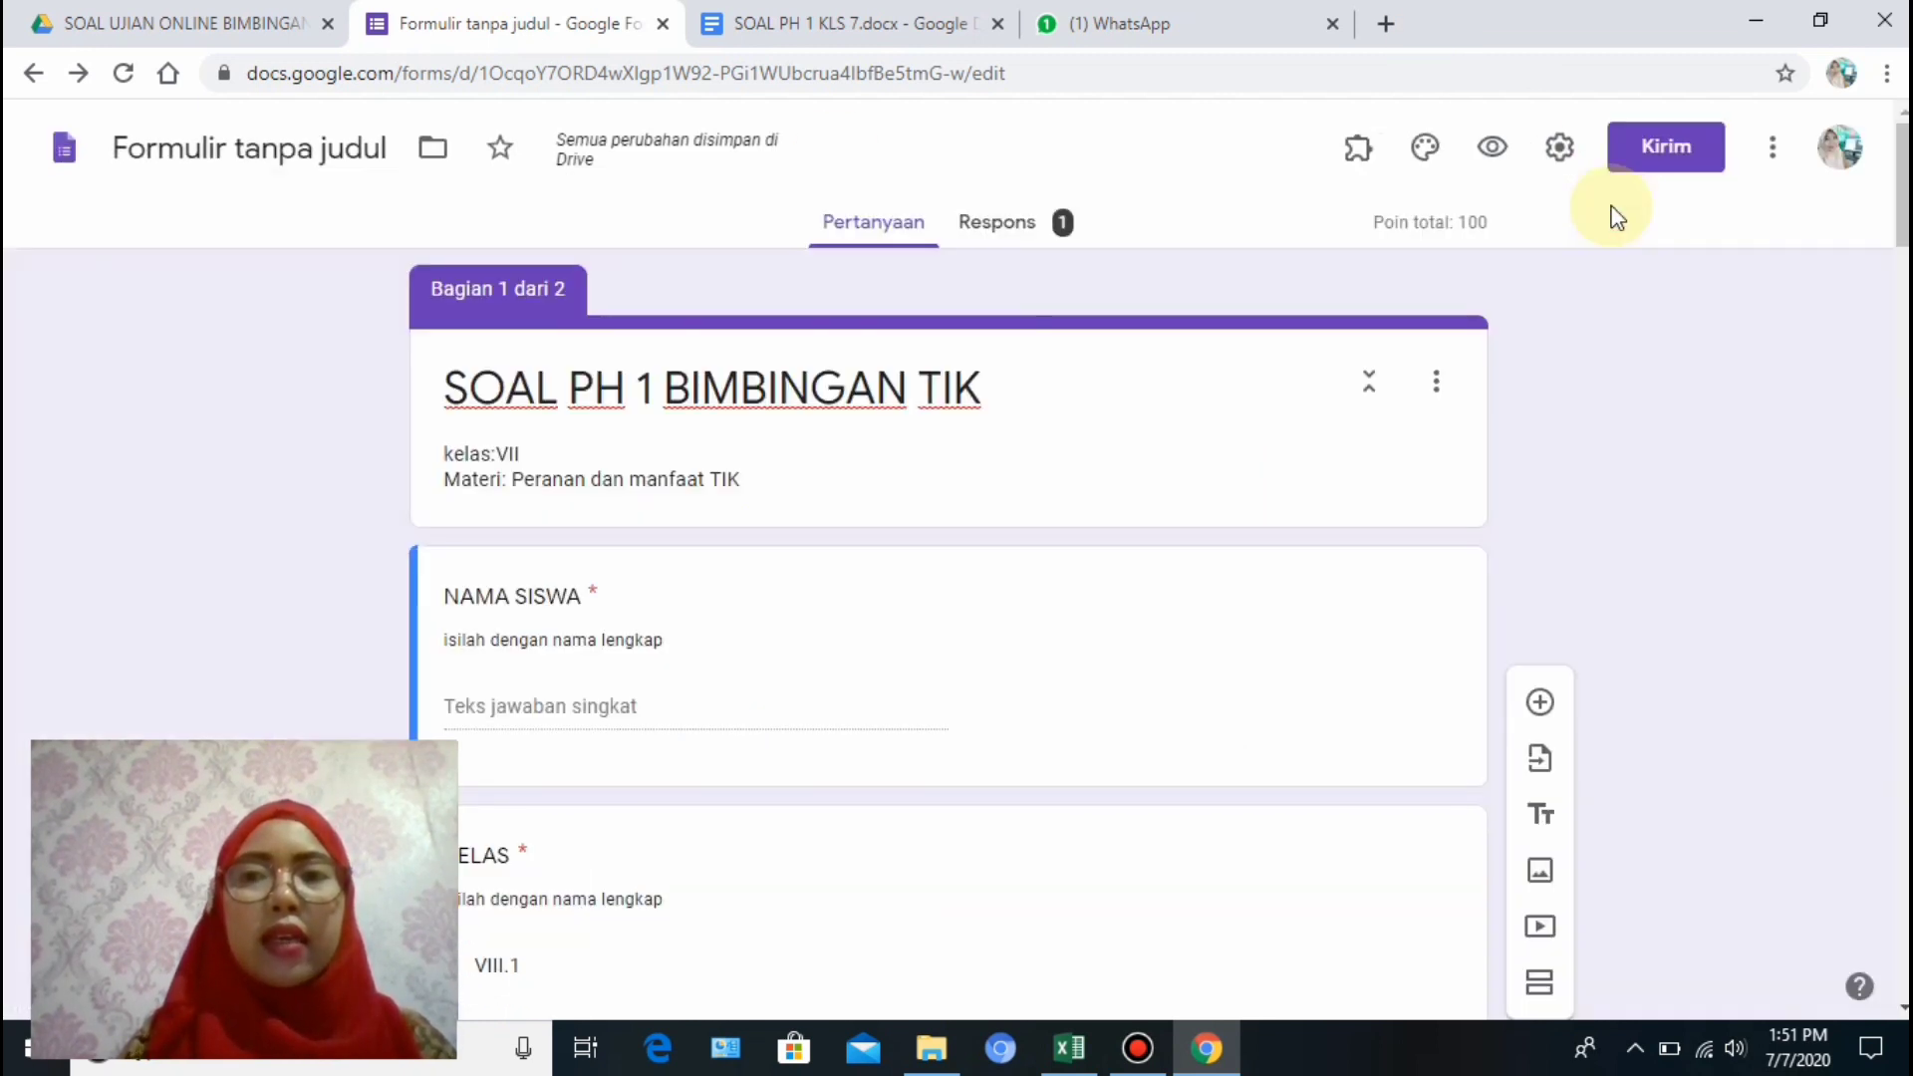
Launch the formLimiter add-on and bring up its response limit settings.
click(1354, 161)
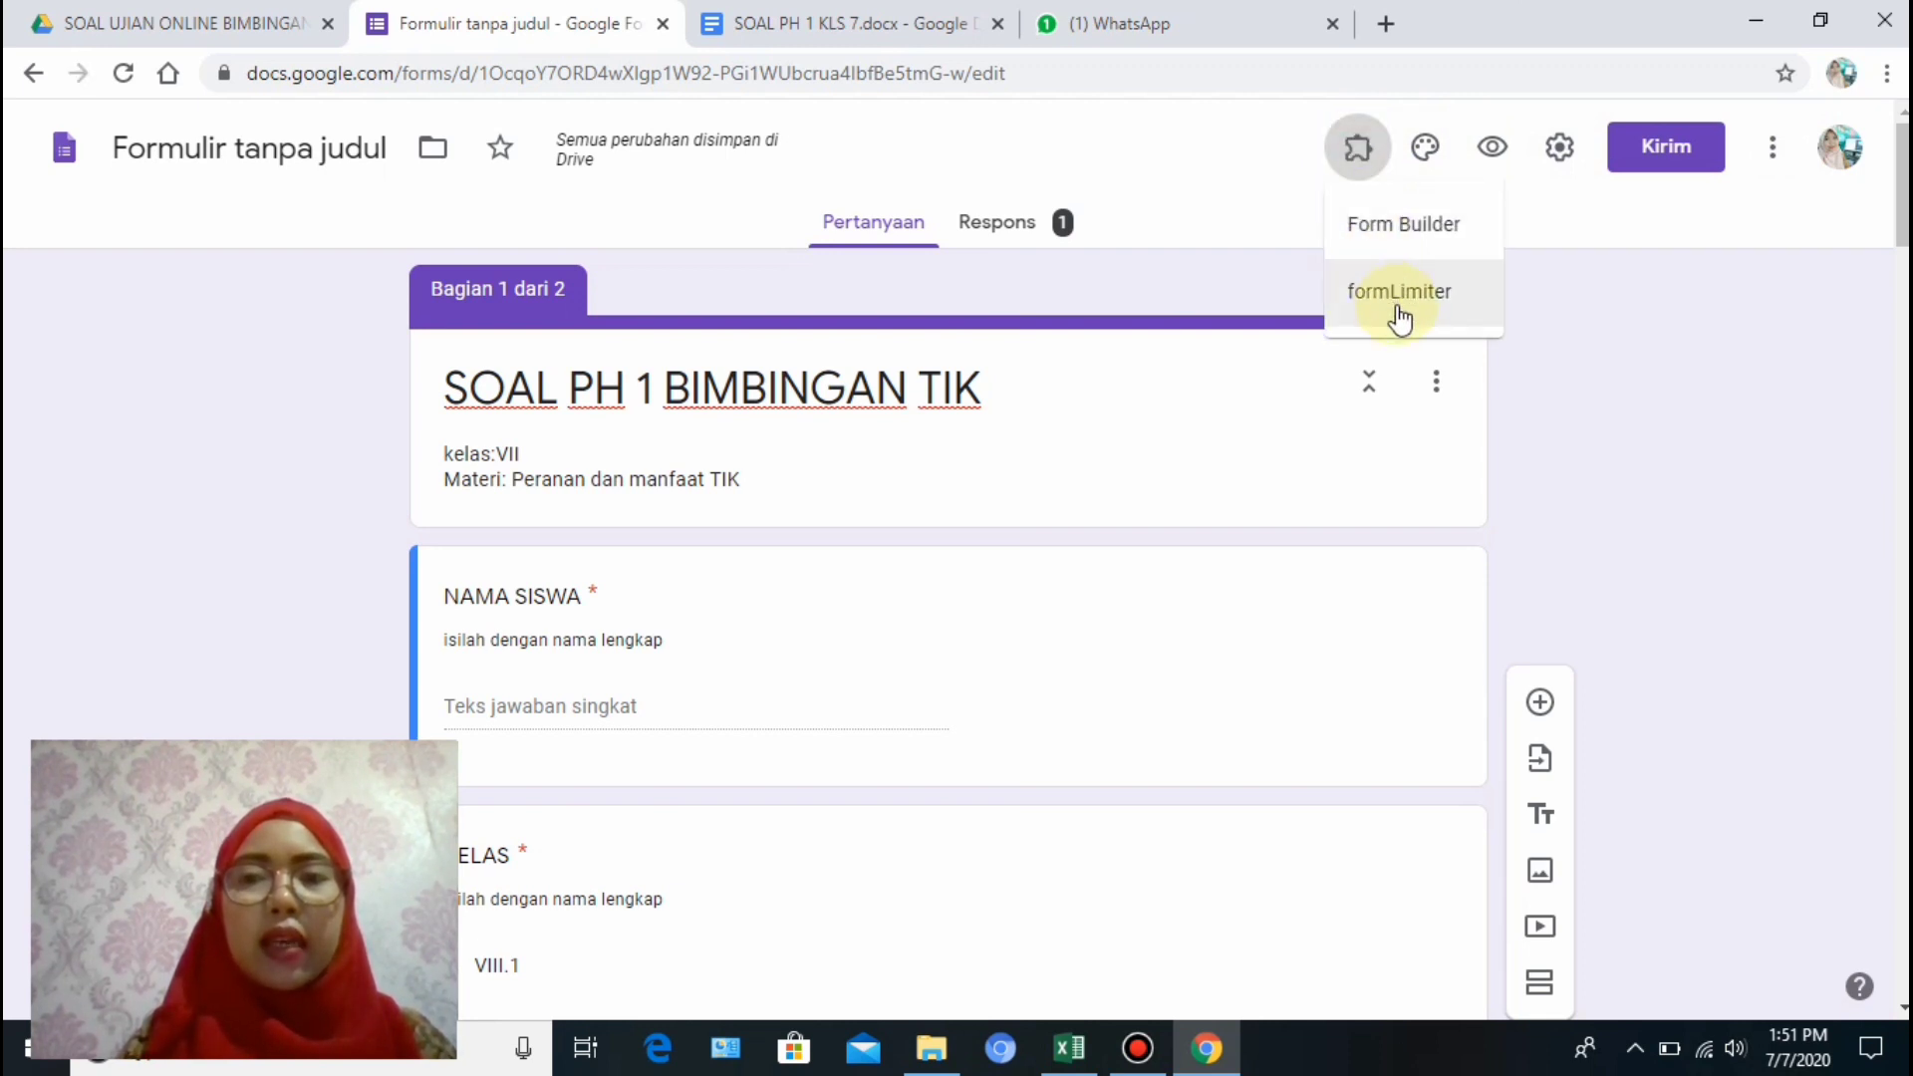
click(1397, 311)
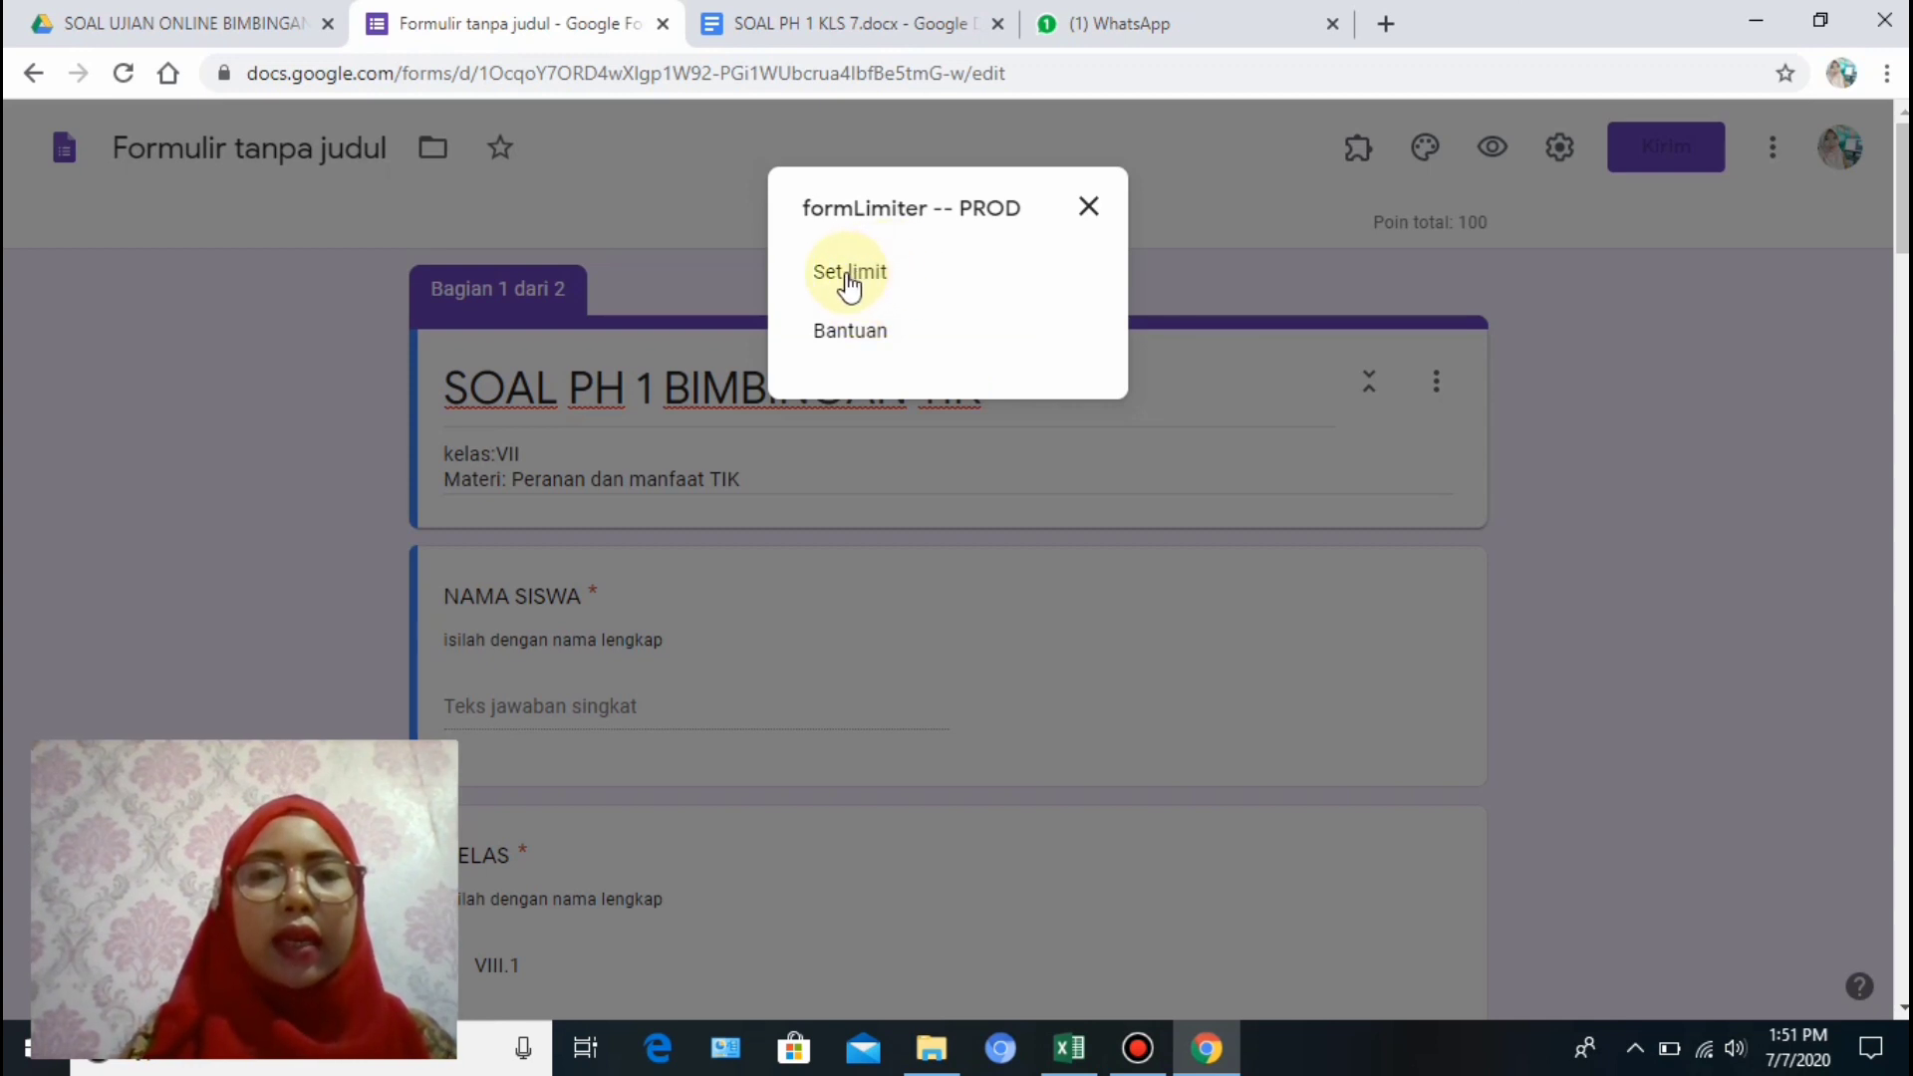
click(848, 284)
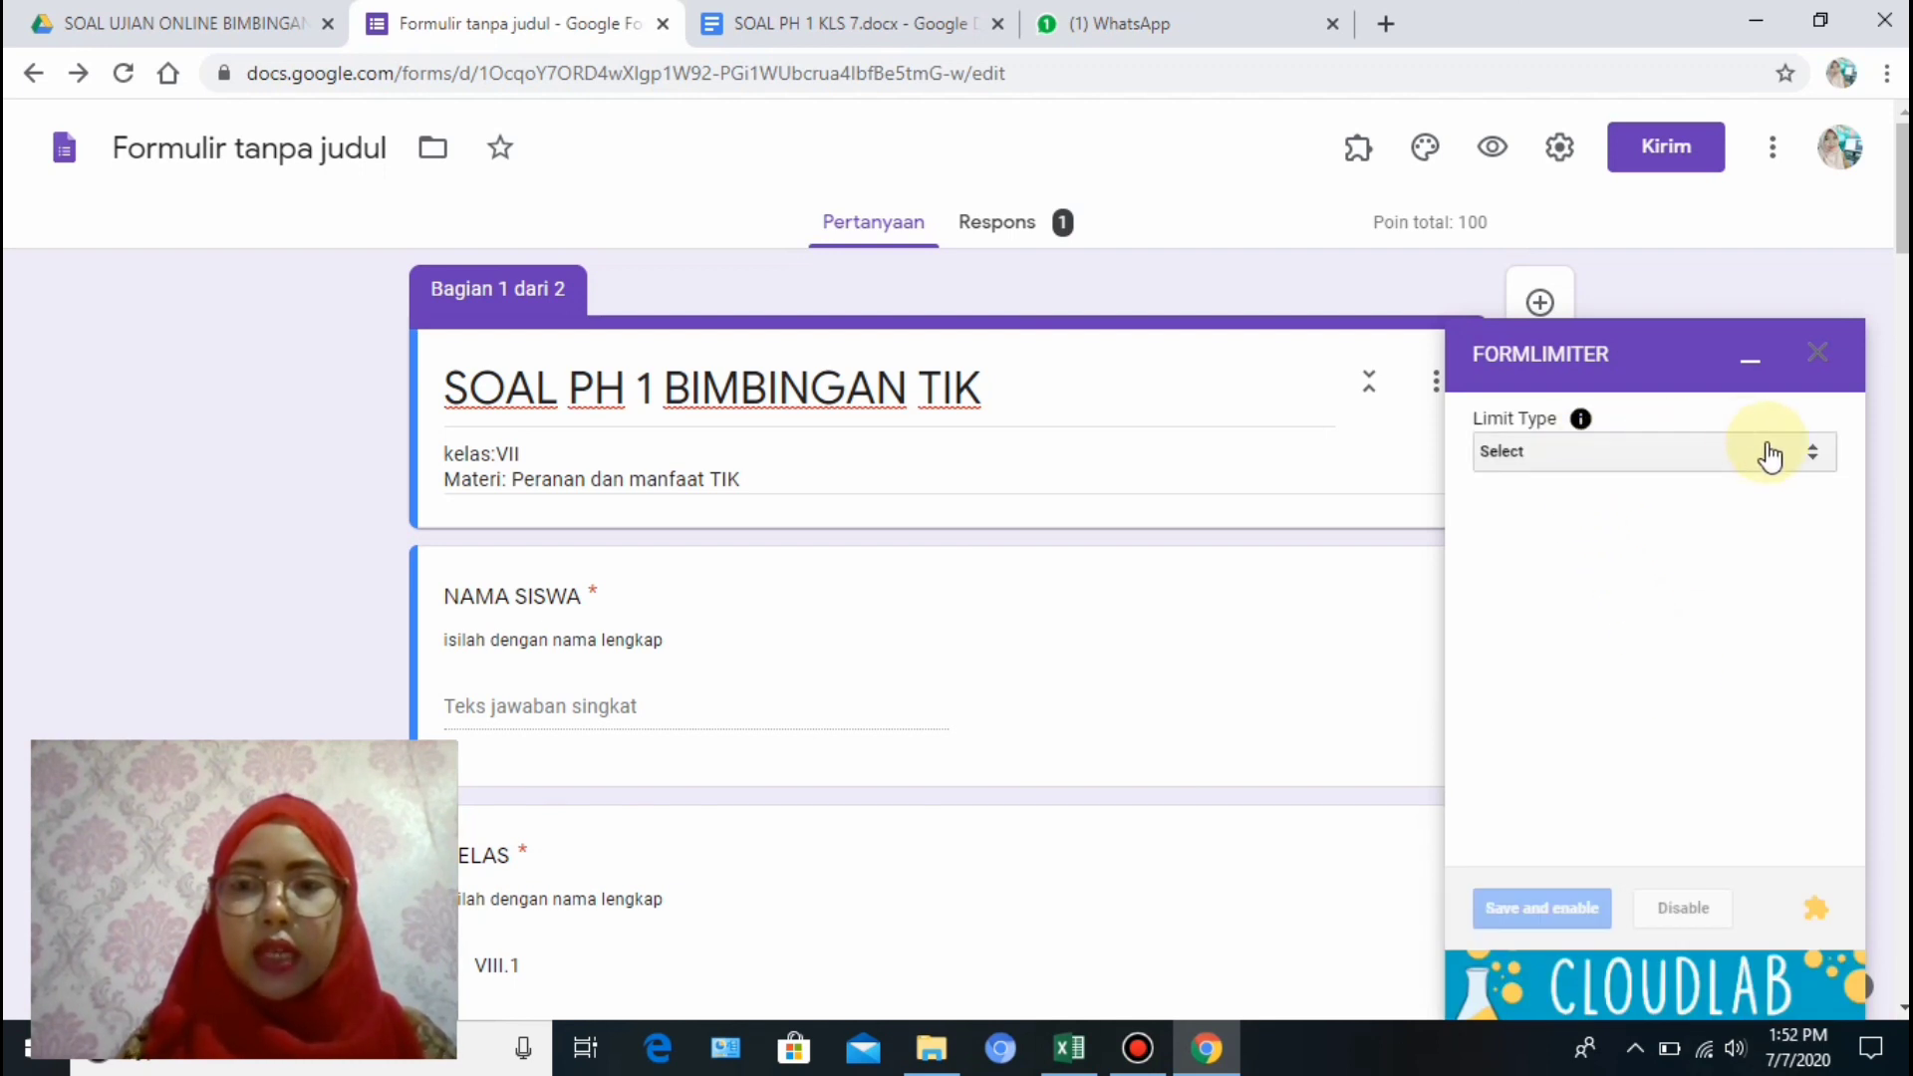
Set a date-and-time limit closing responses on 7 July 2020 at 8:00 PM.
click(1816, 461)
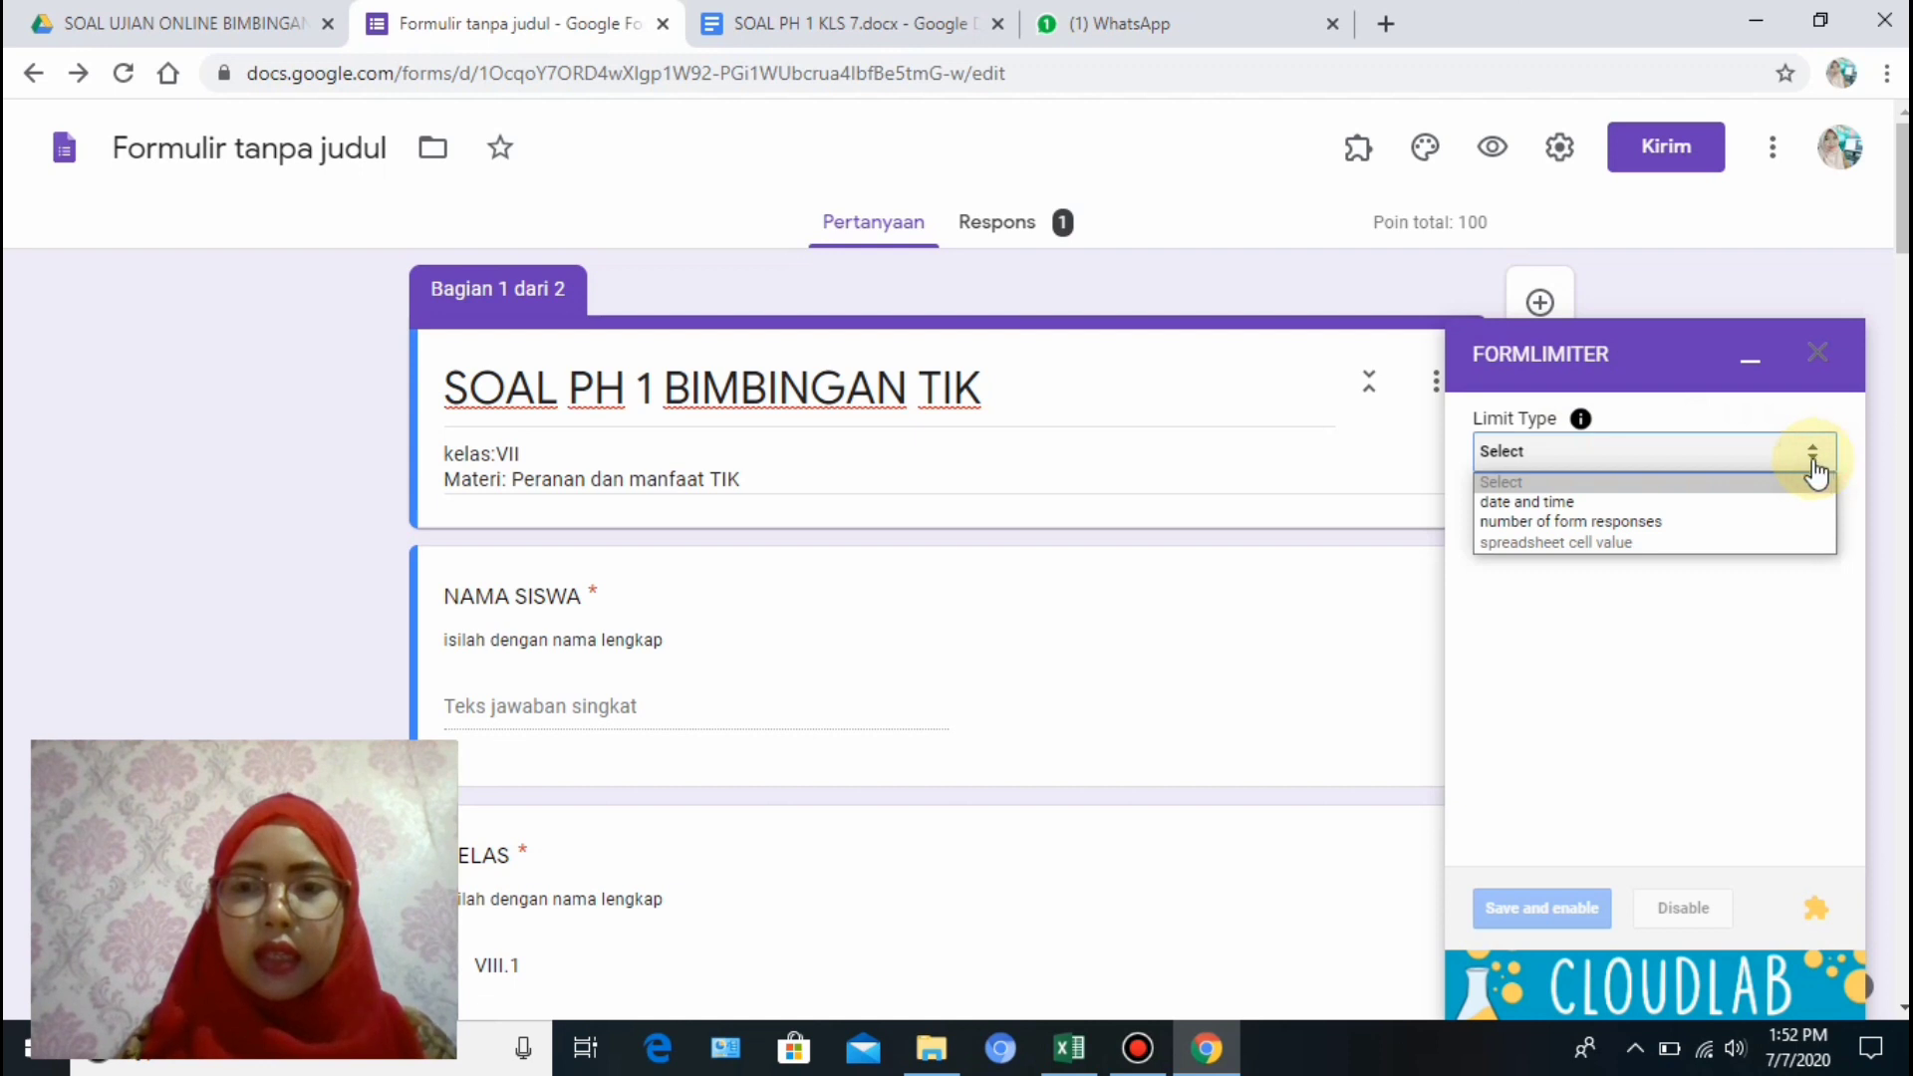
click(1584, 504)
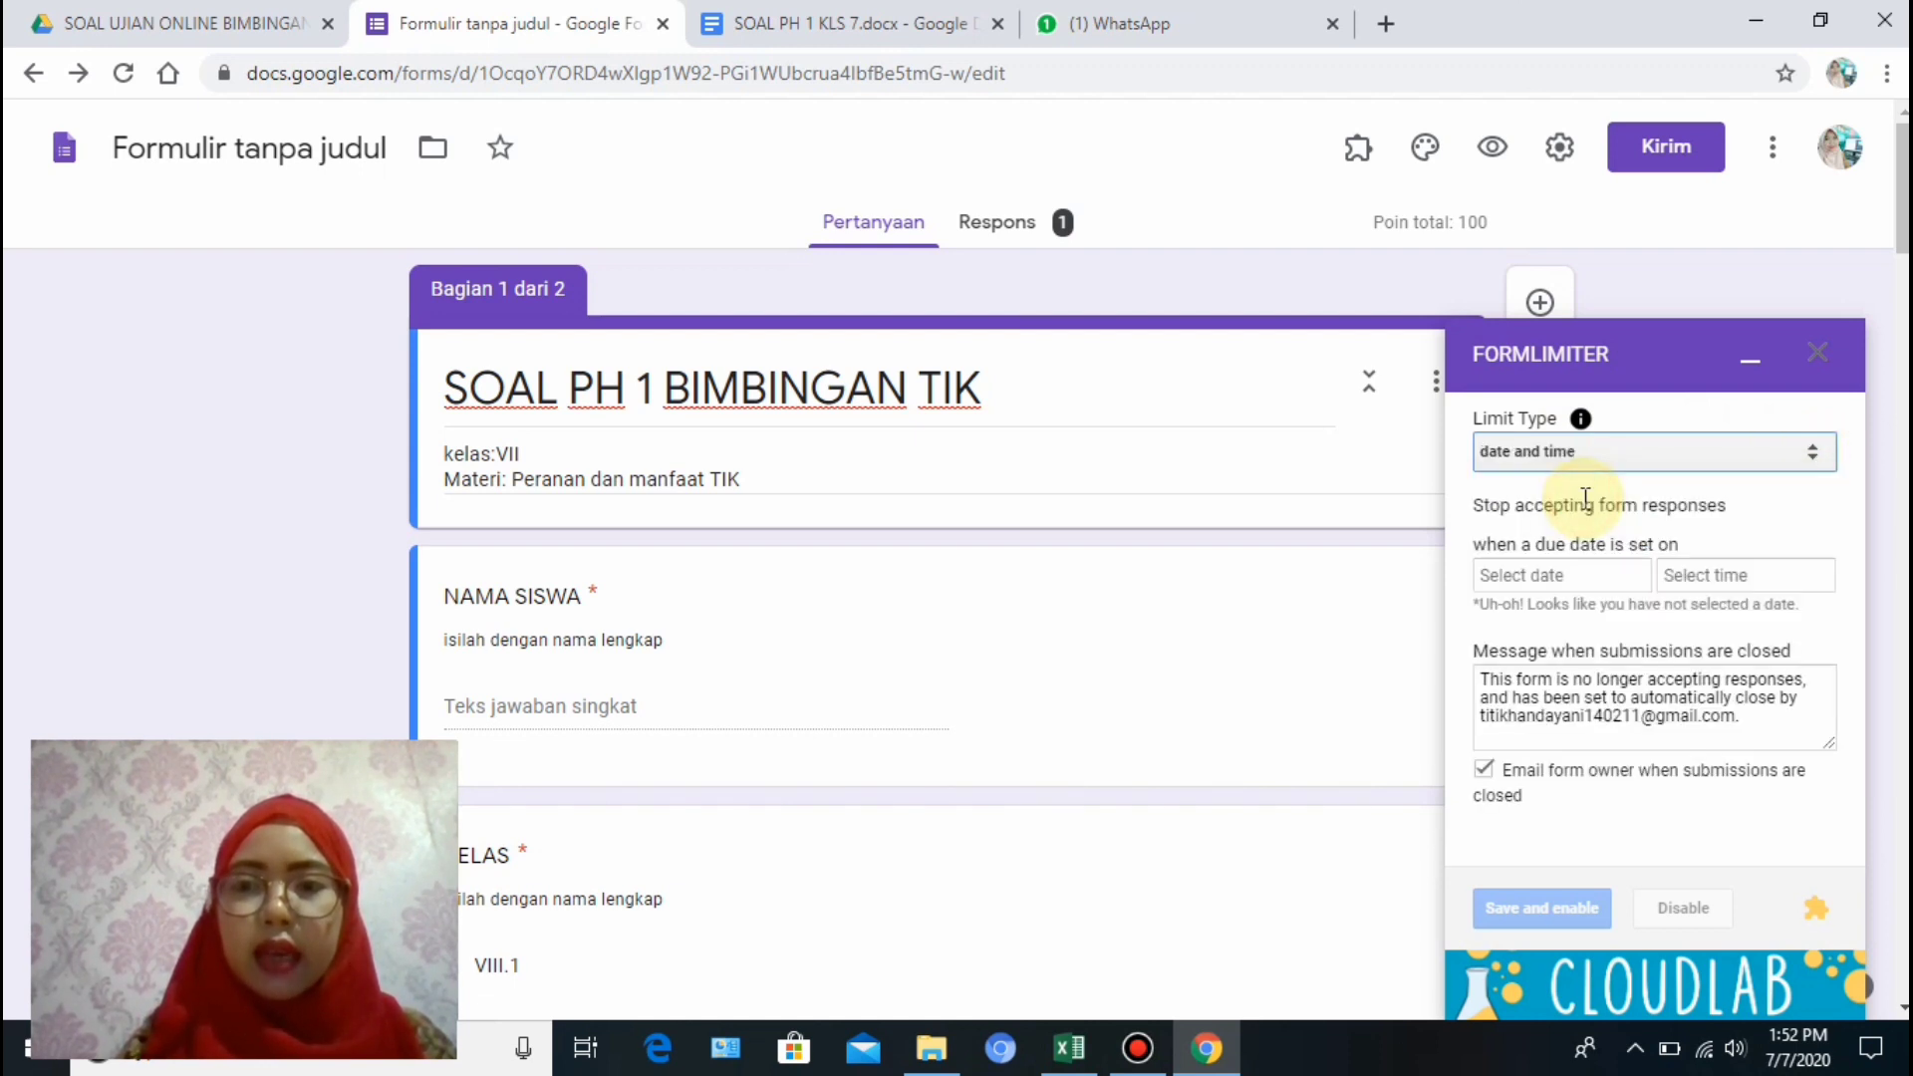
click(1572, 584)
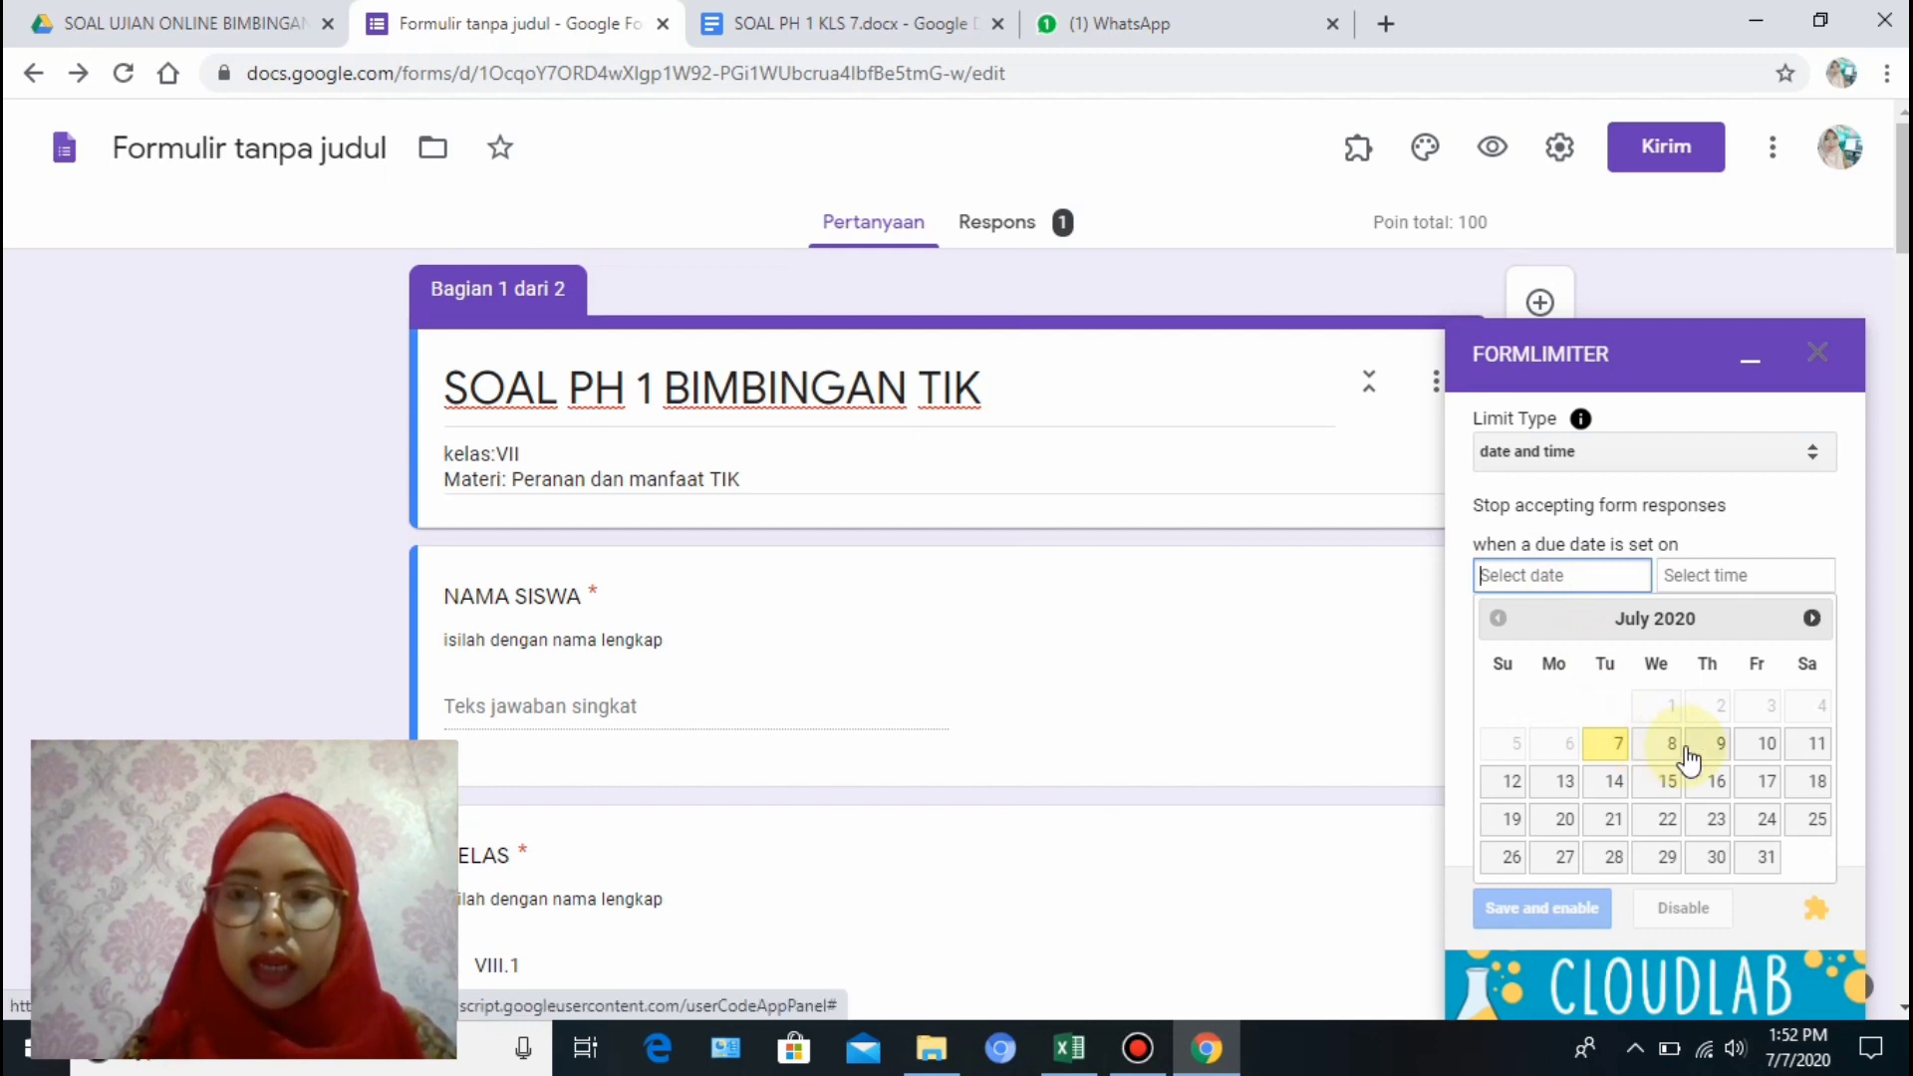
click(1609, 746)
click(1754, 576)
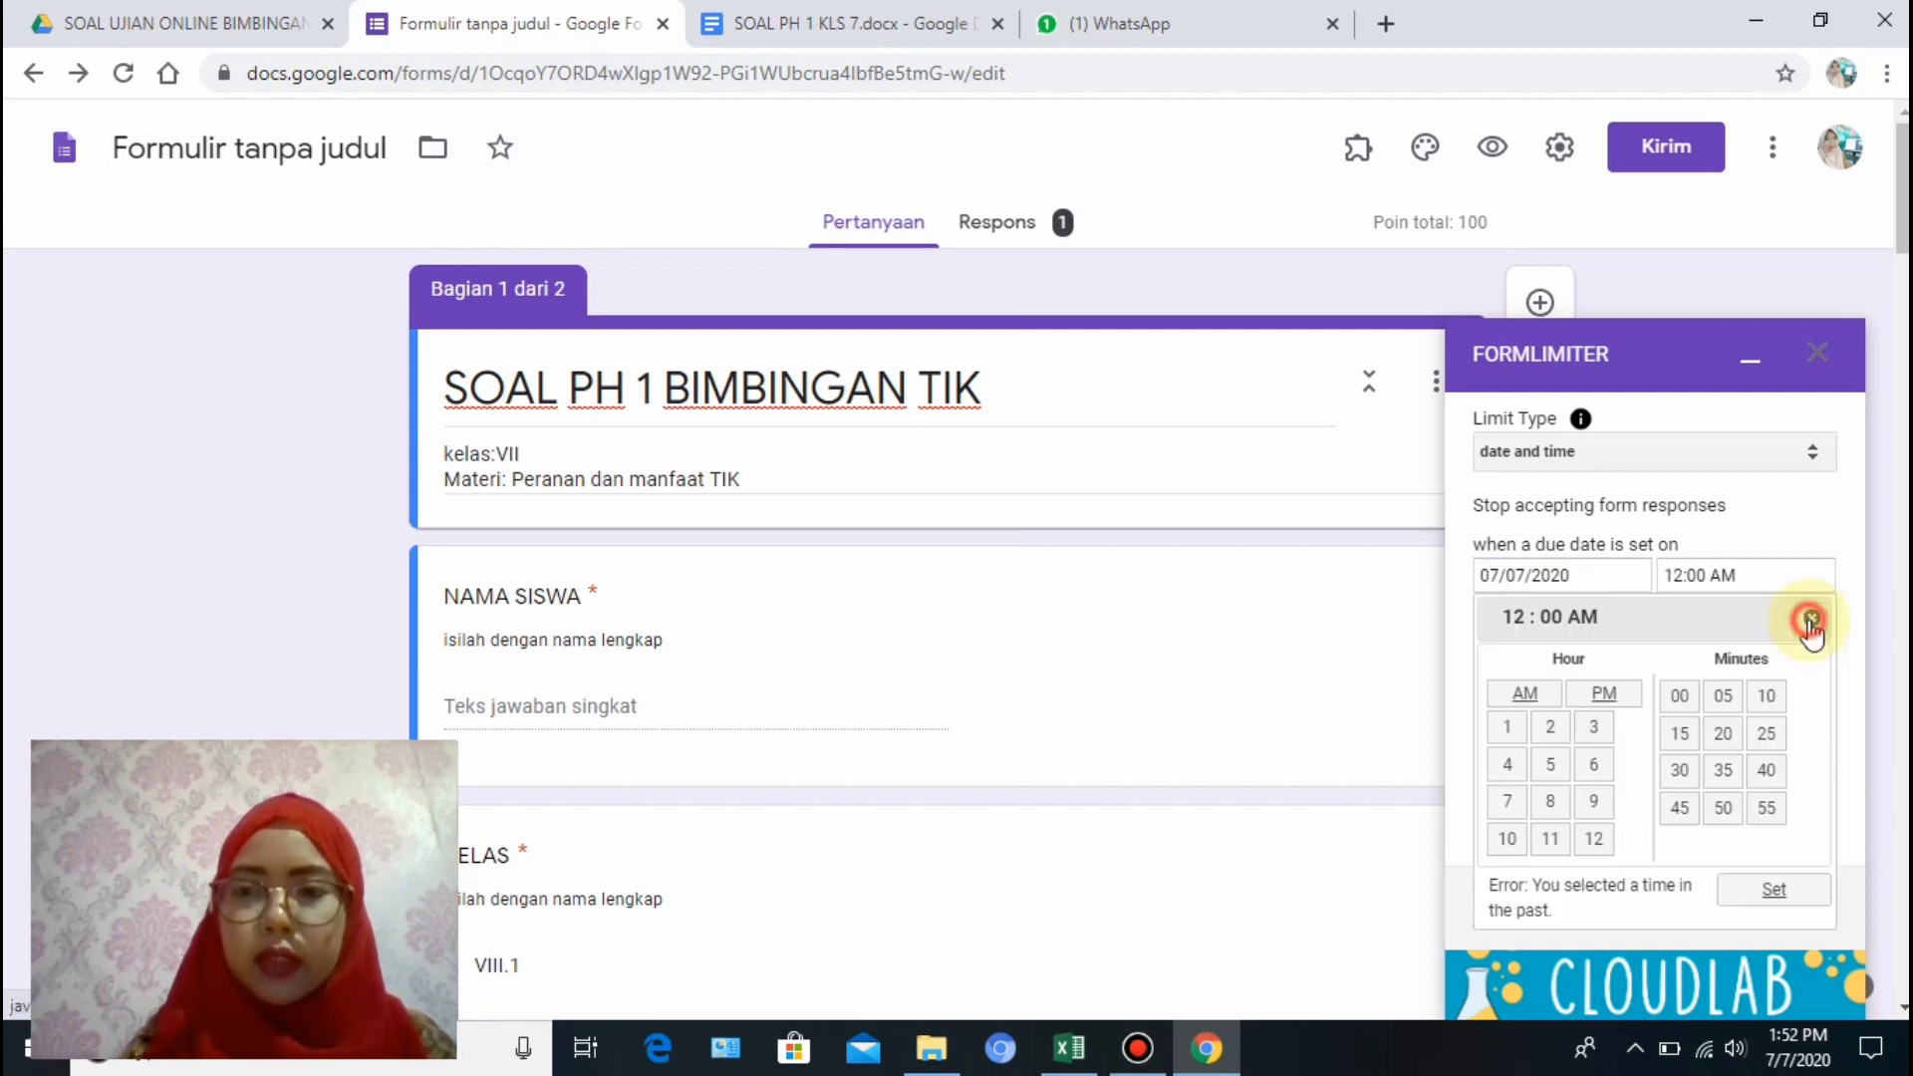
click(1550, 801)
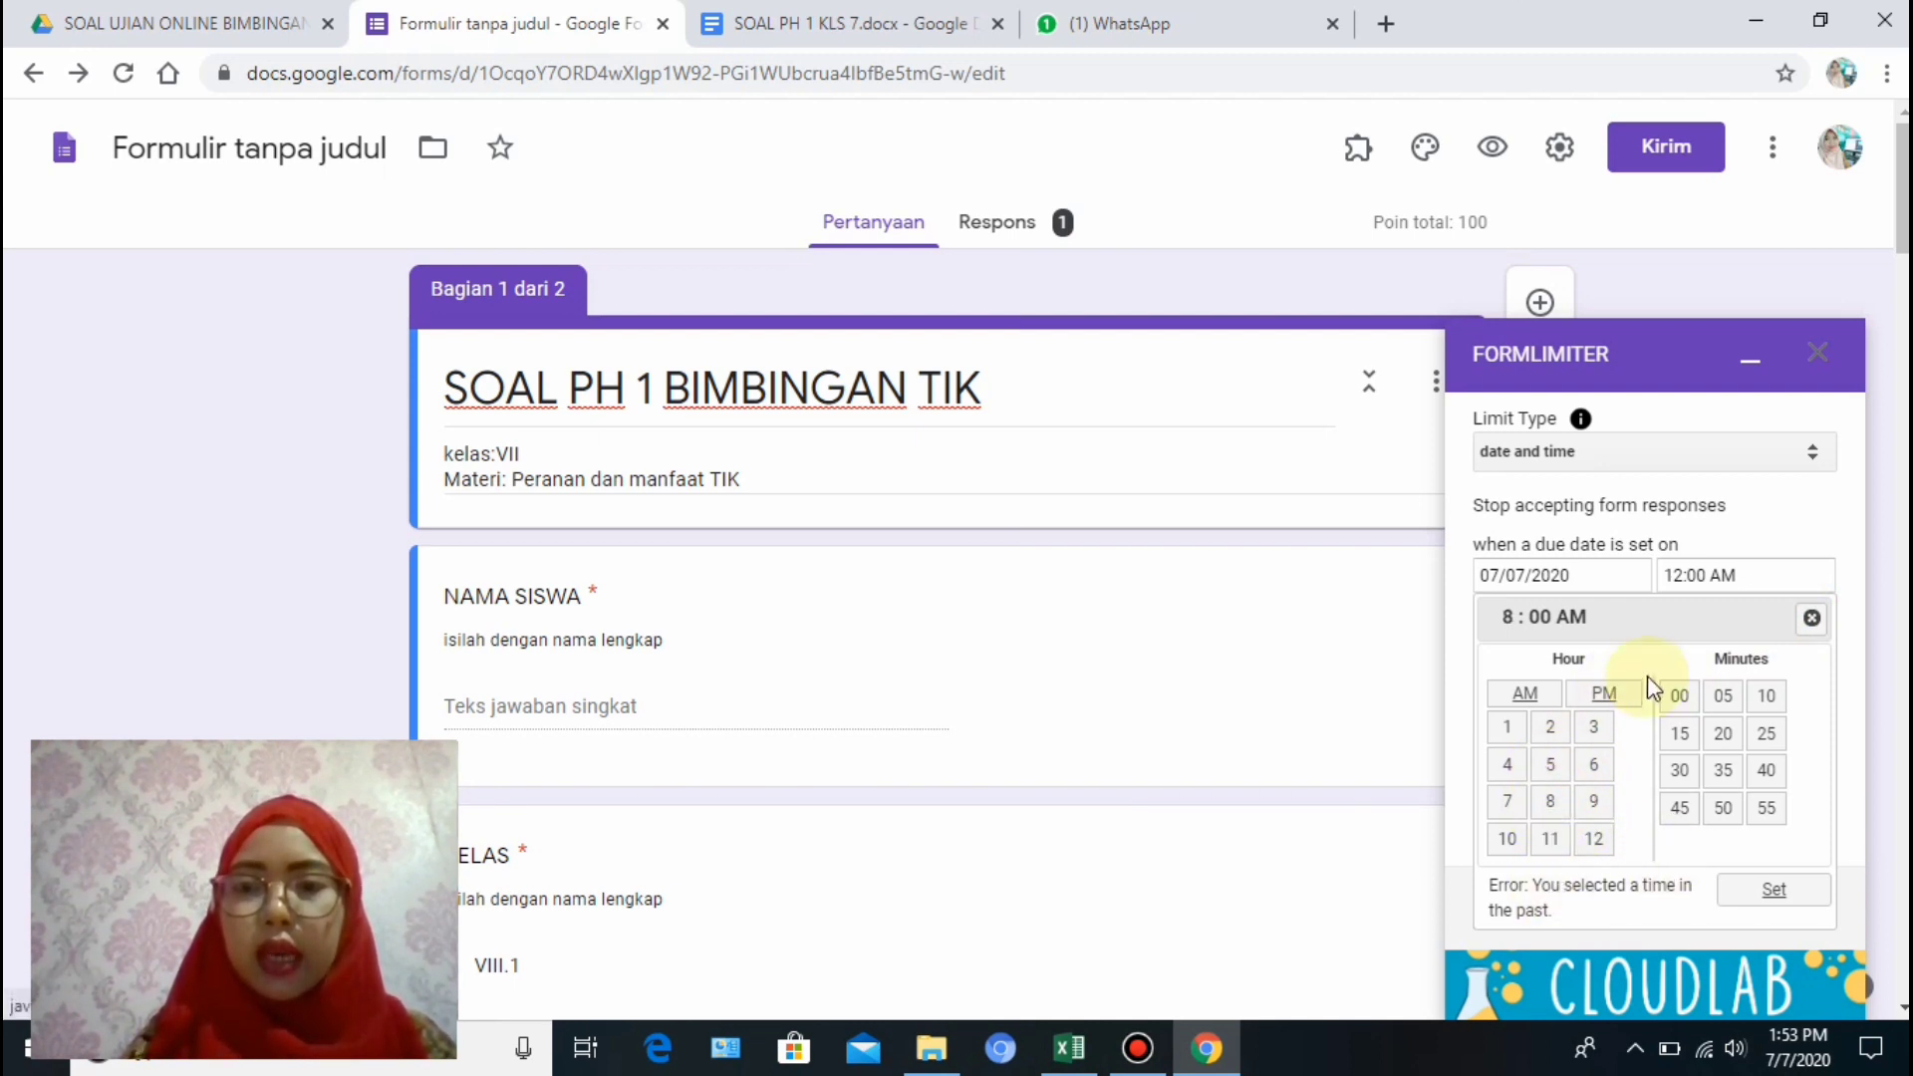
click(1604, 693)
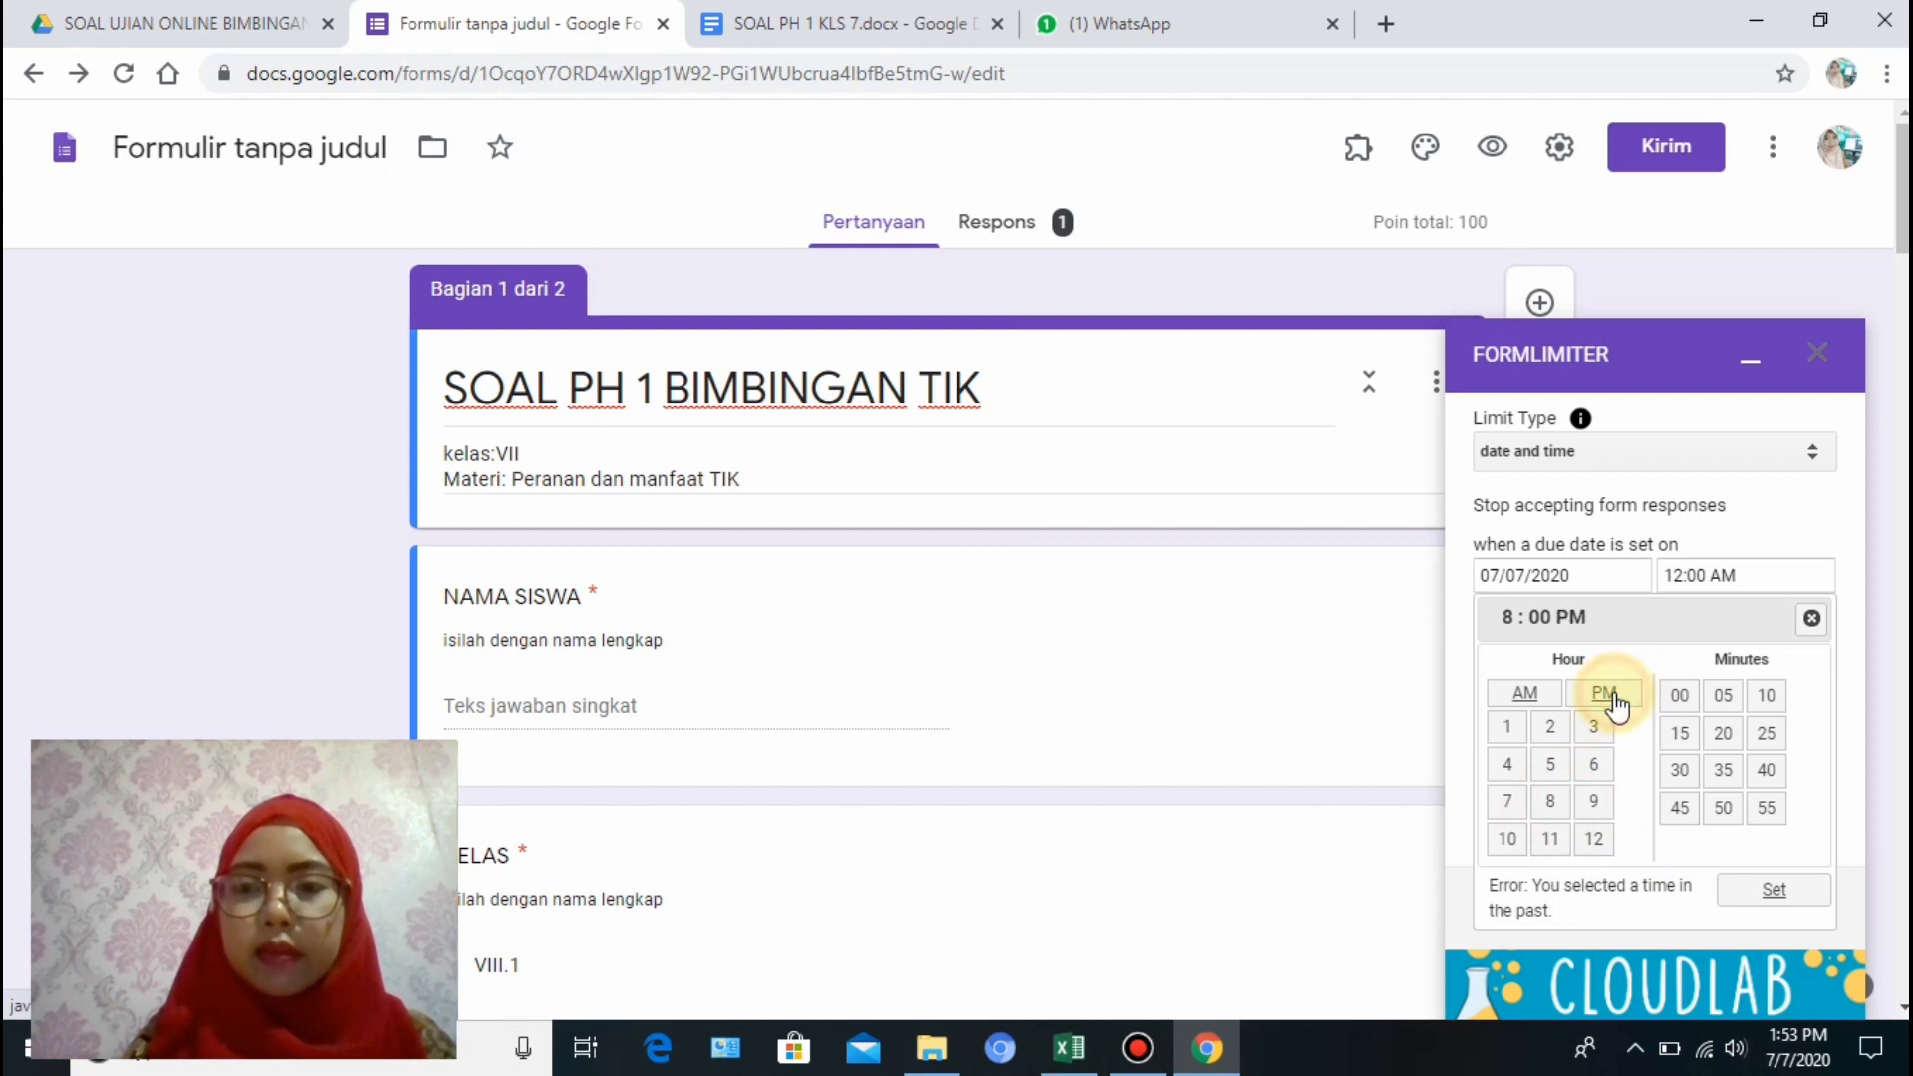
click(1775, 891)
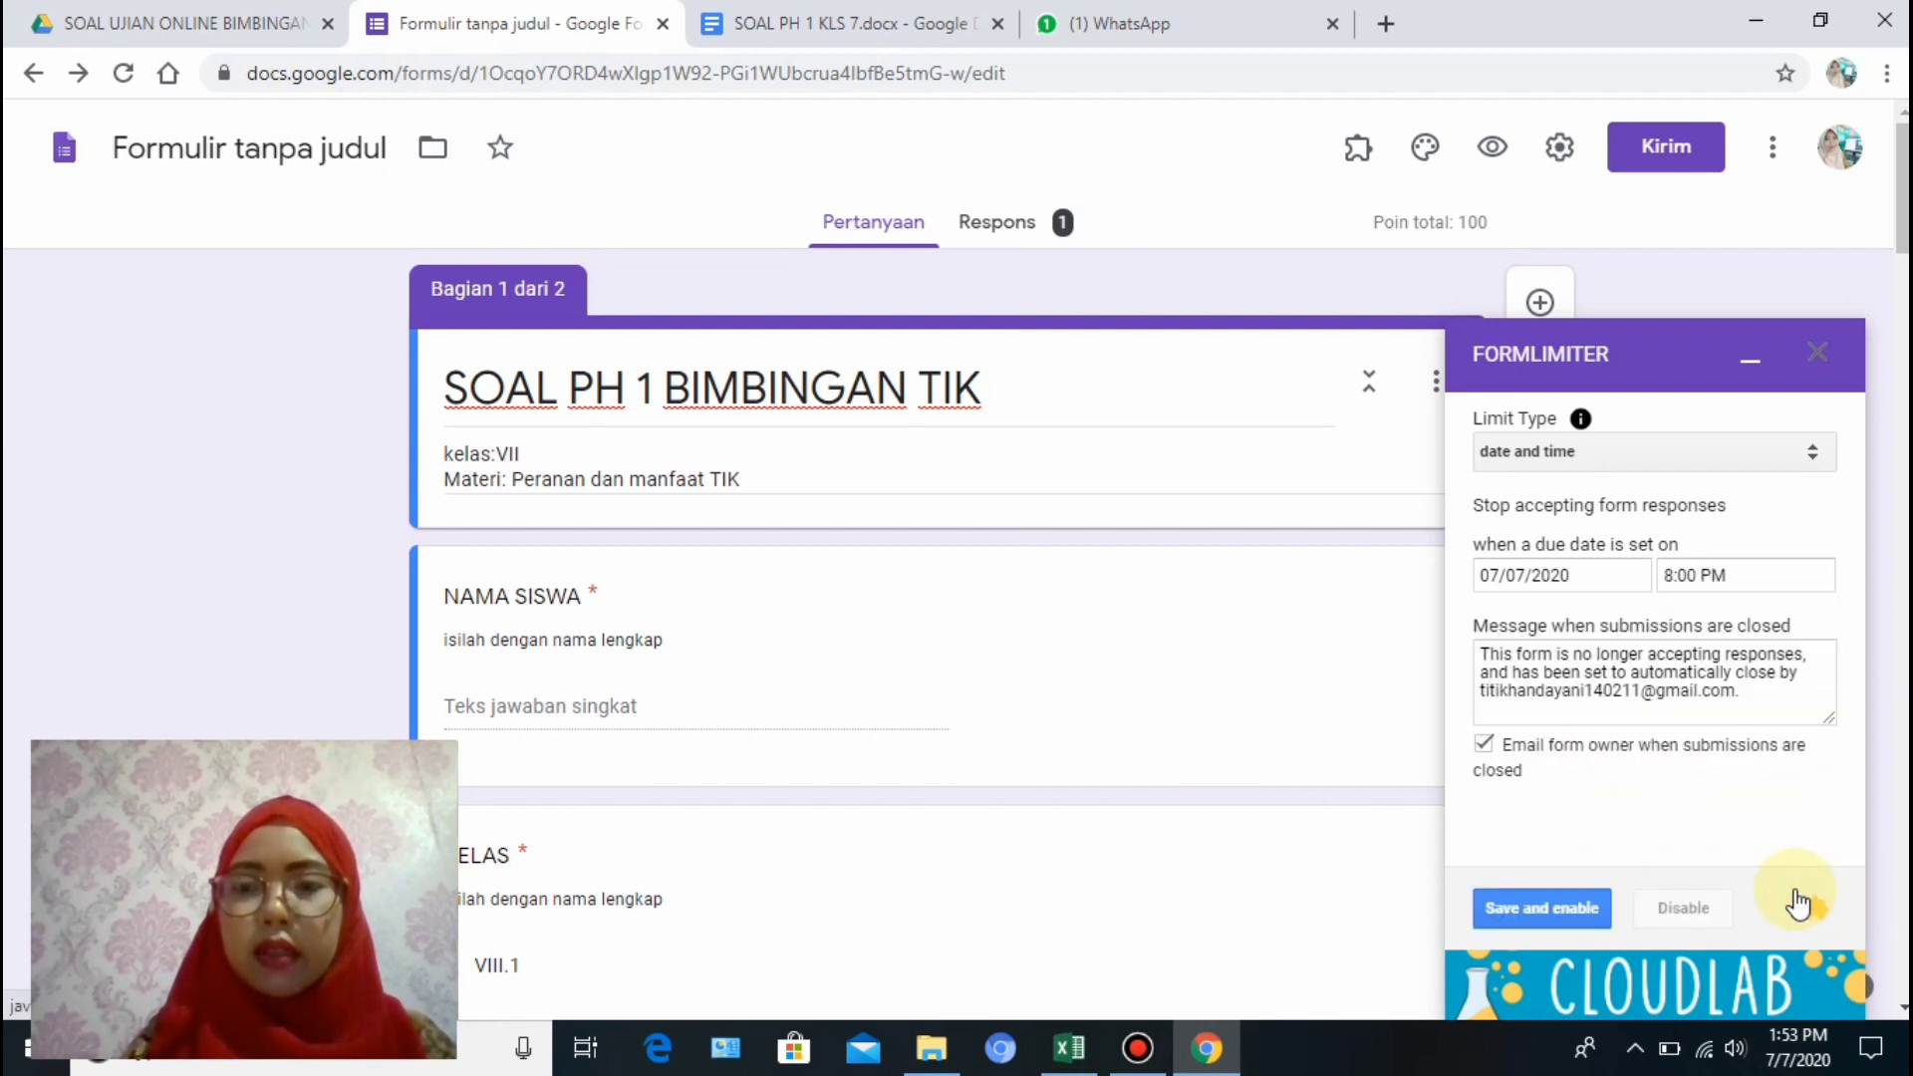
Replace the default closed-submissions message with 'Maaf ujian online telah berakhir,silahkan hubungi gurumu'.
click(1495, 662)
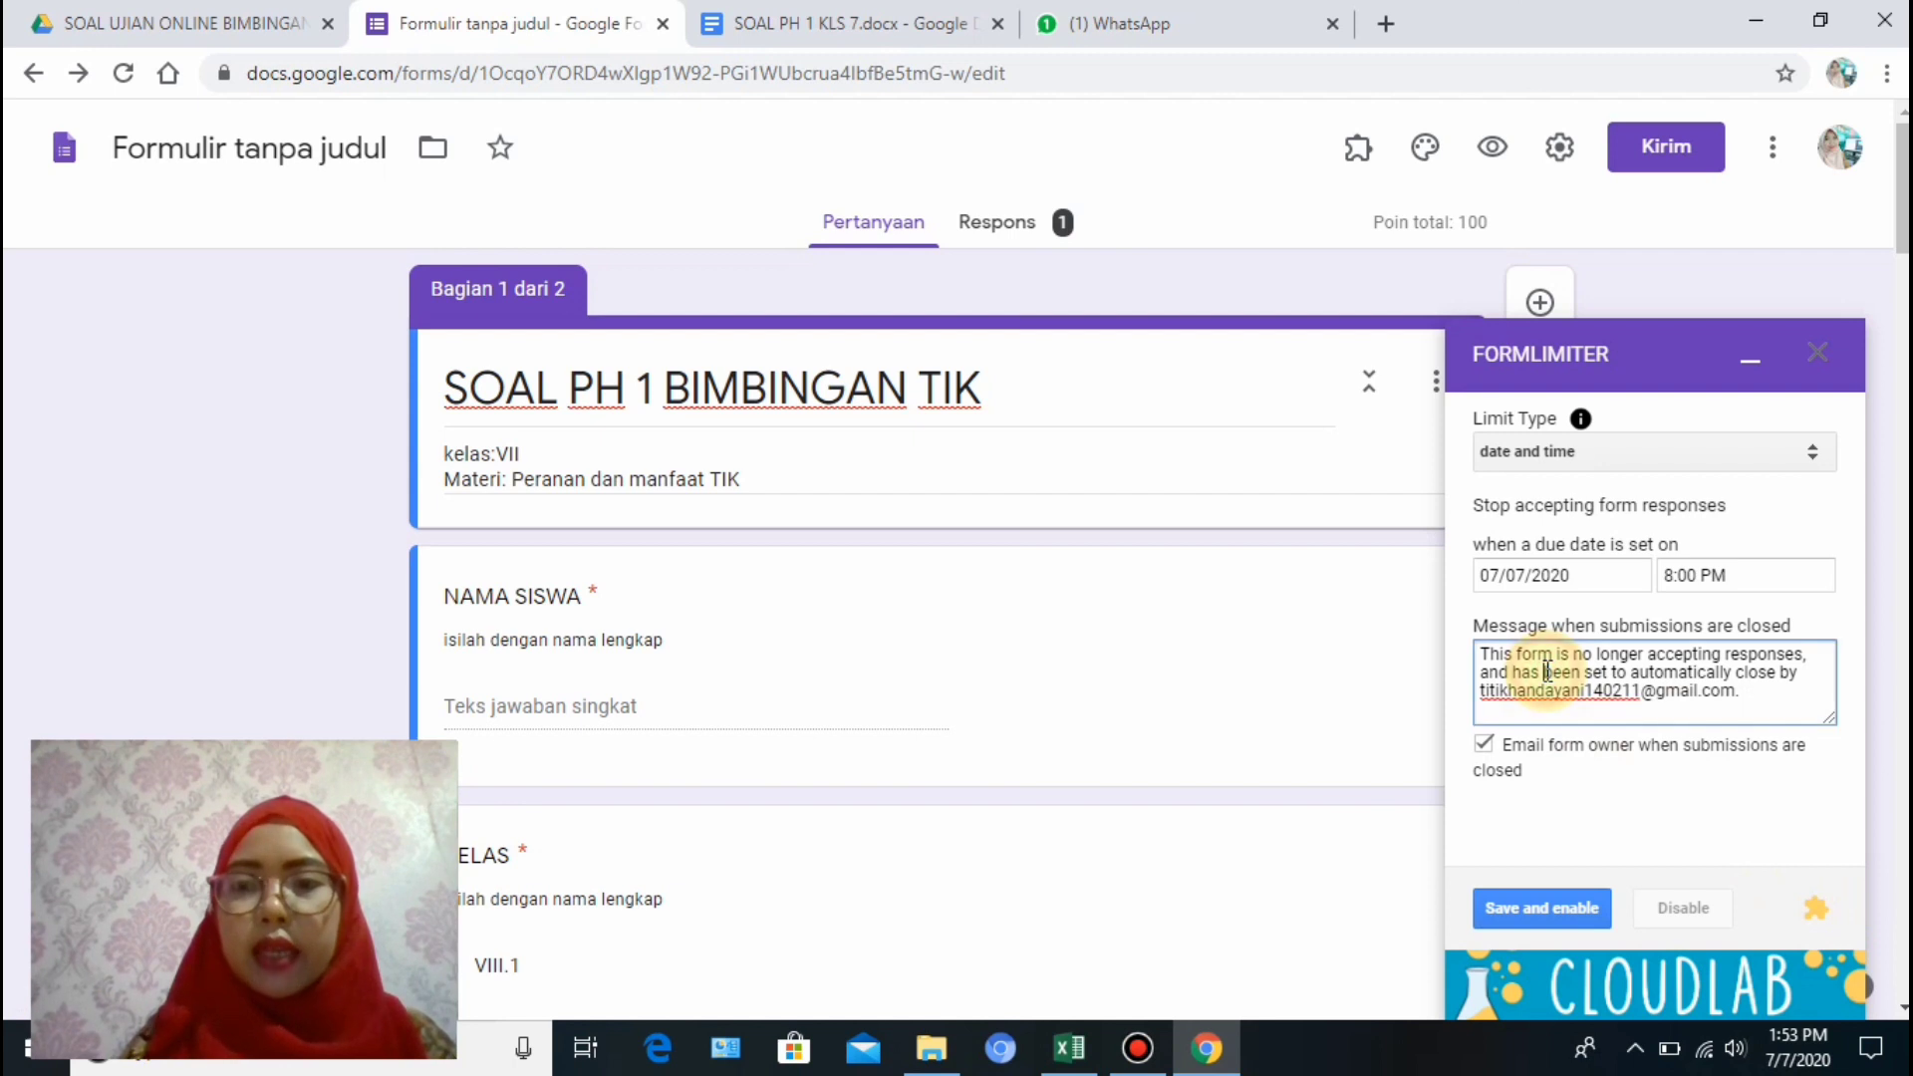
drag(1482, 658, 1756, 700)
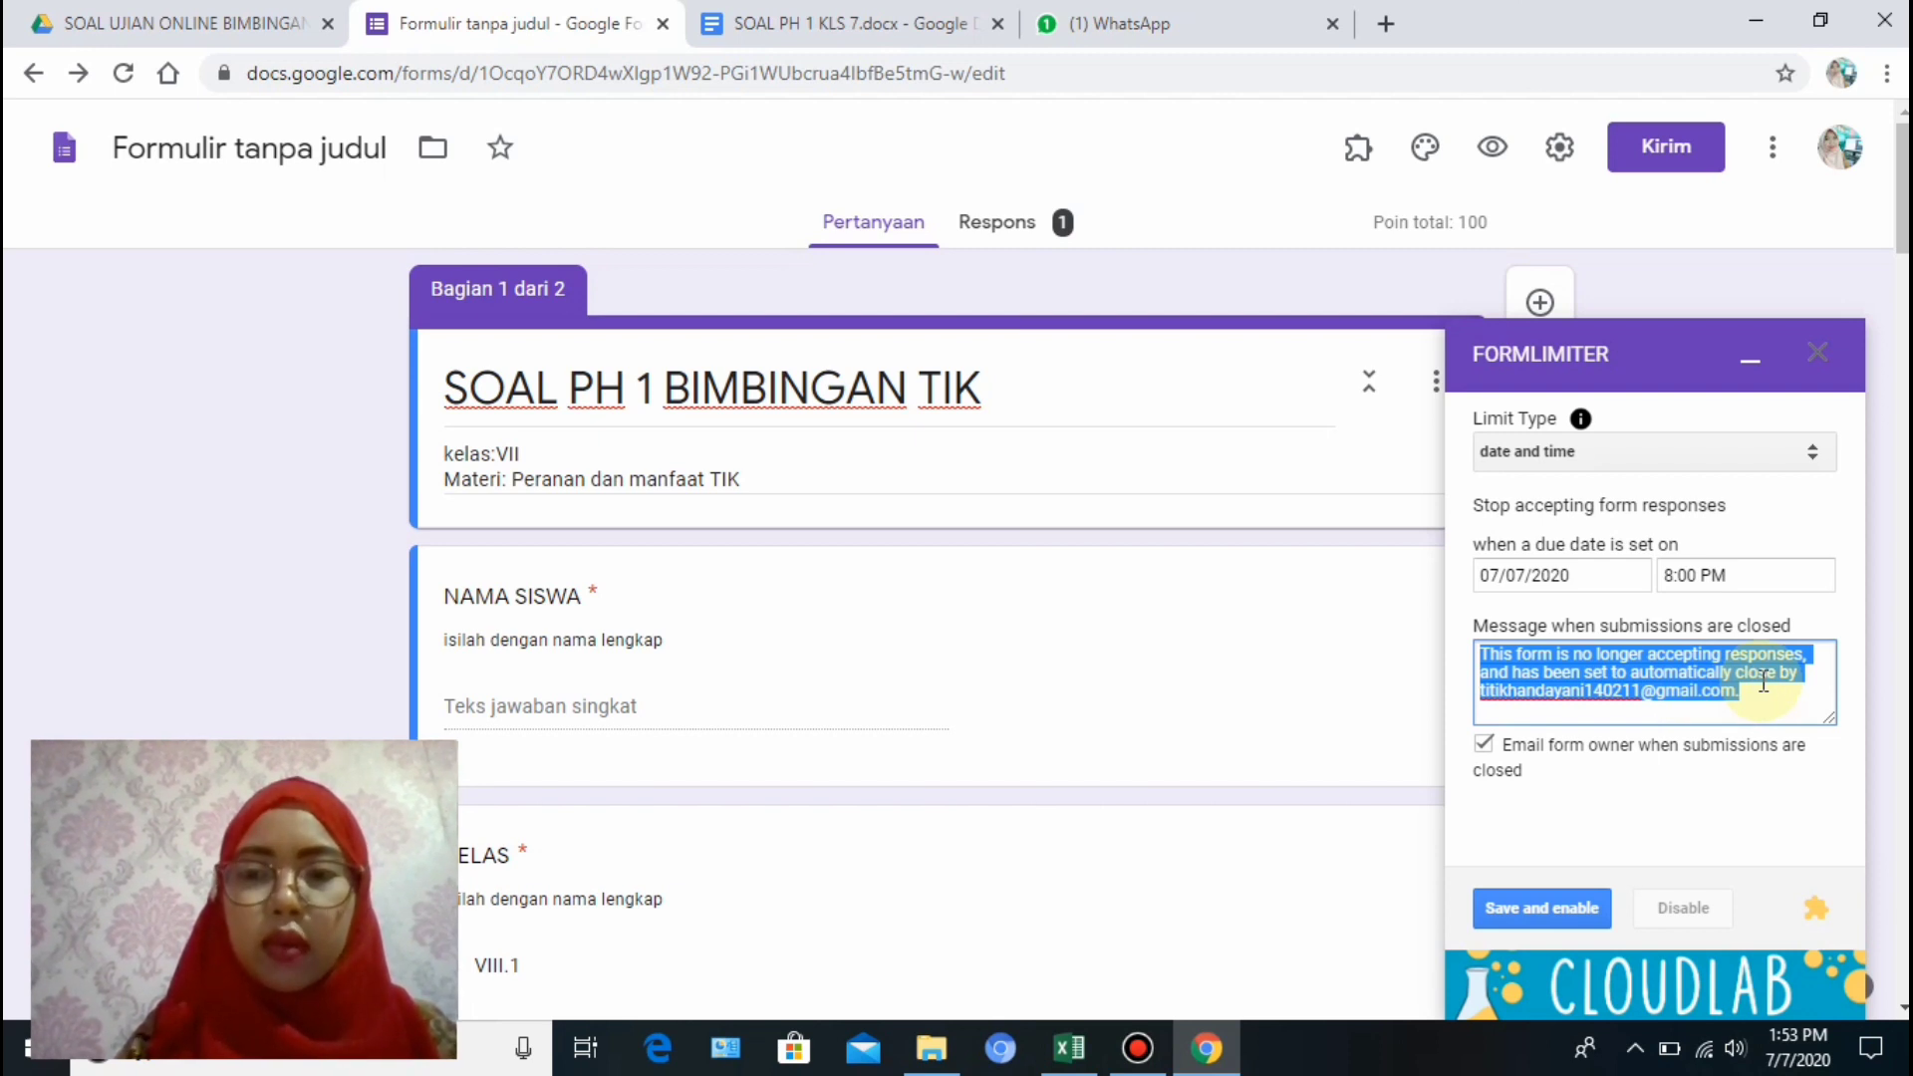
key(BackSpace)
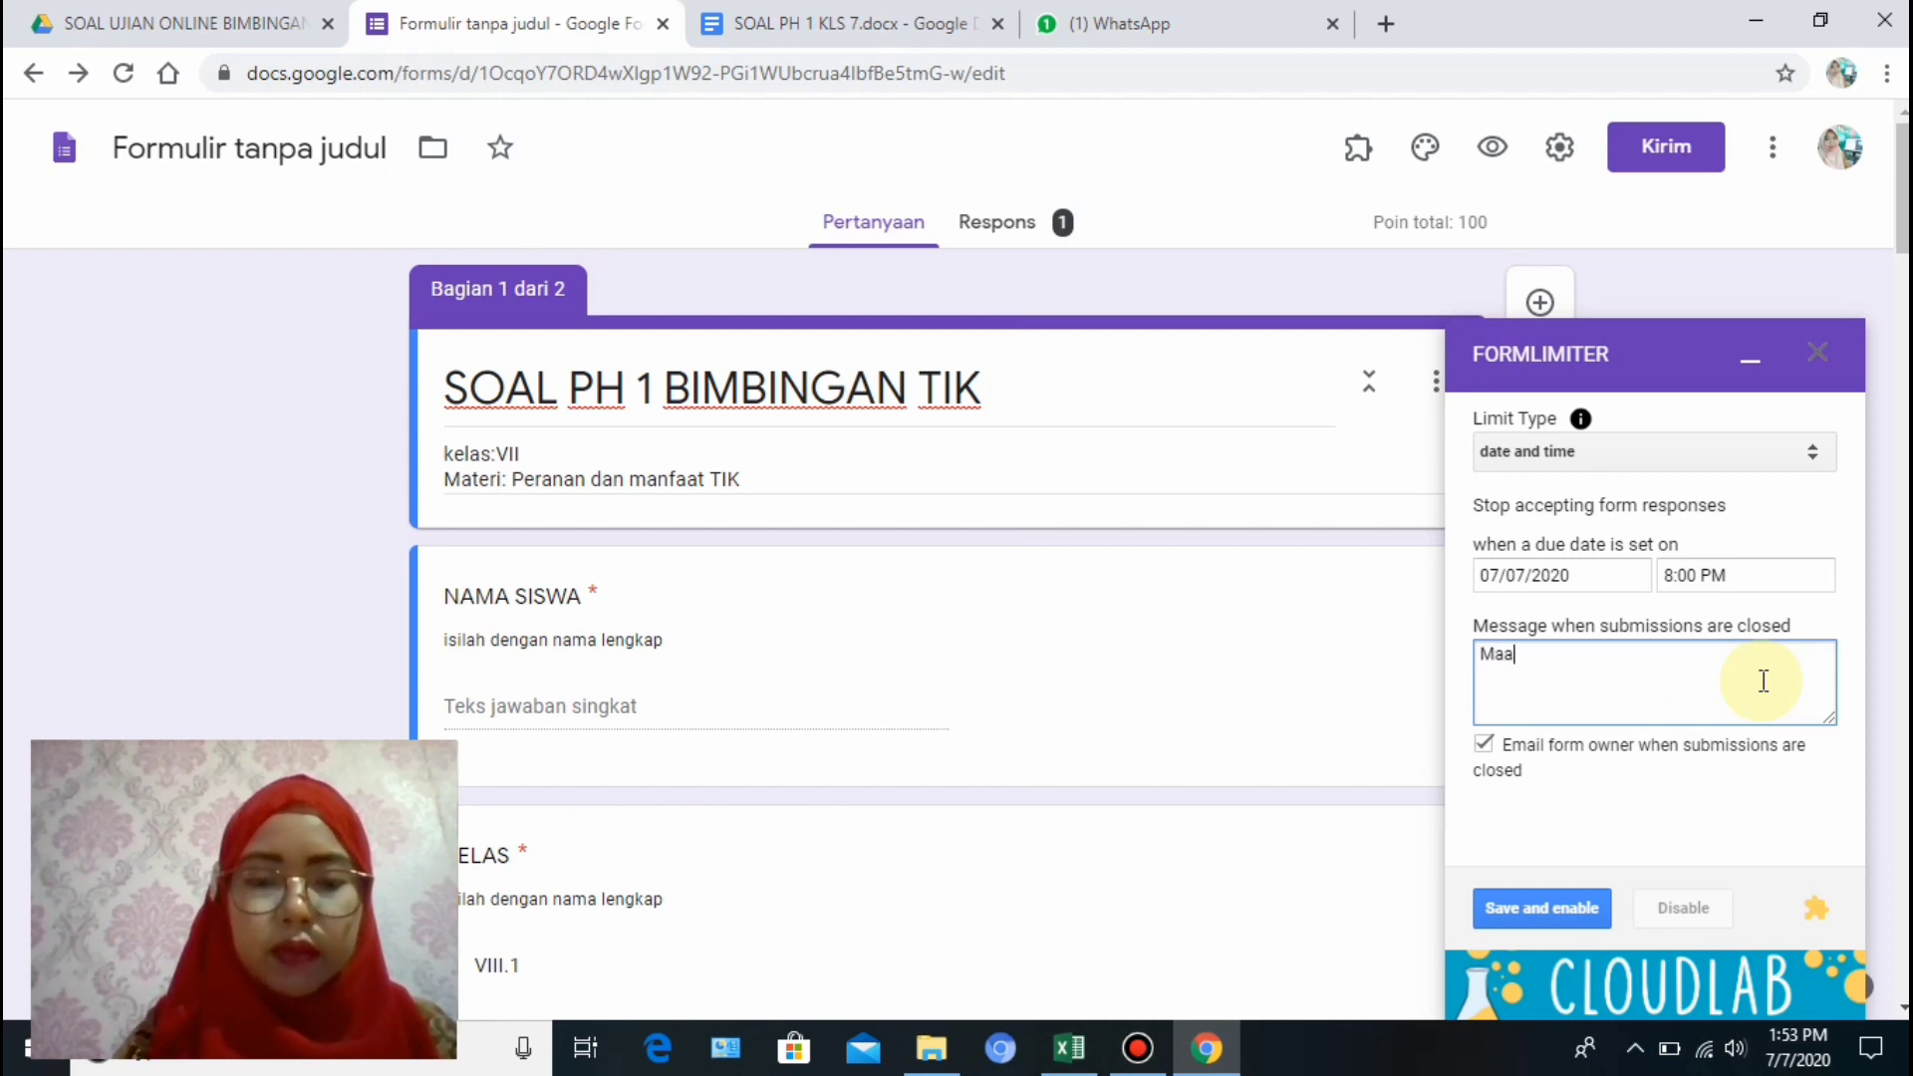
text(f )
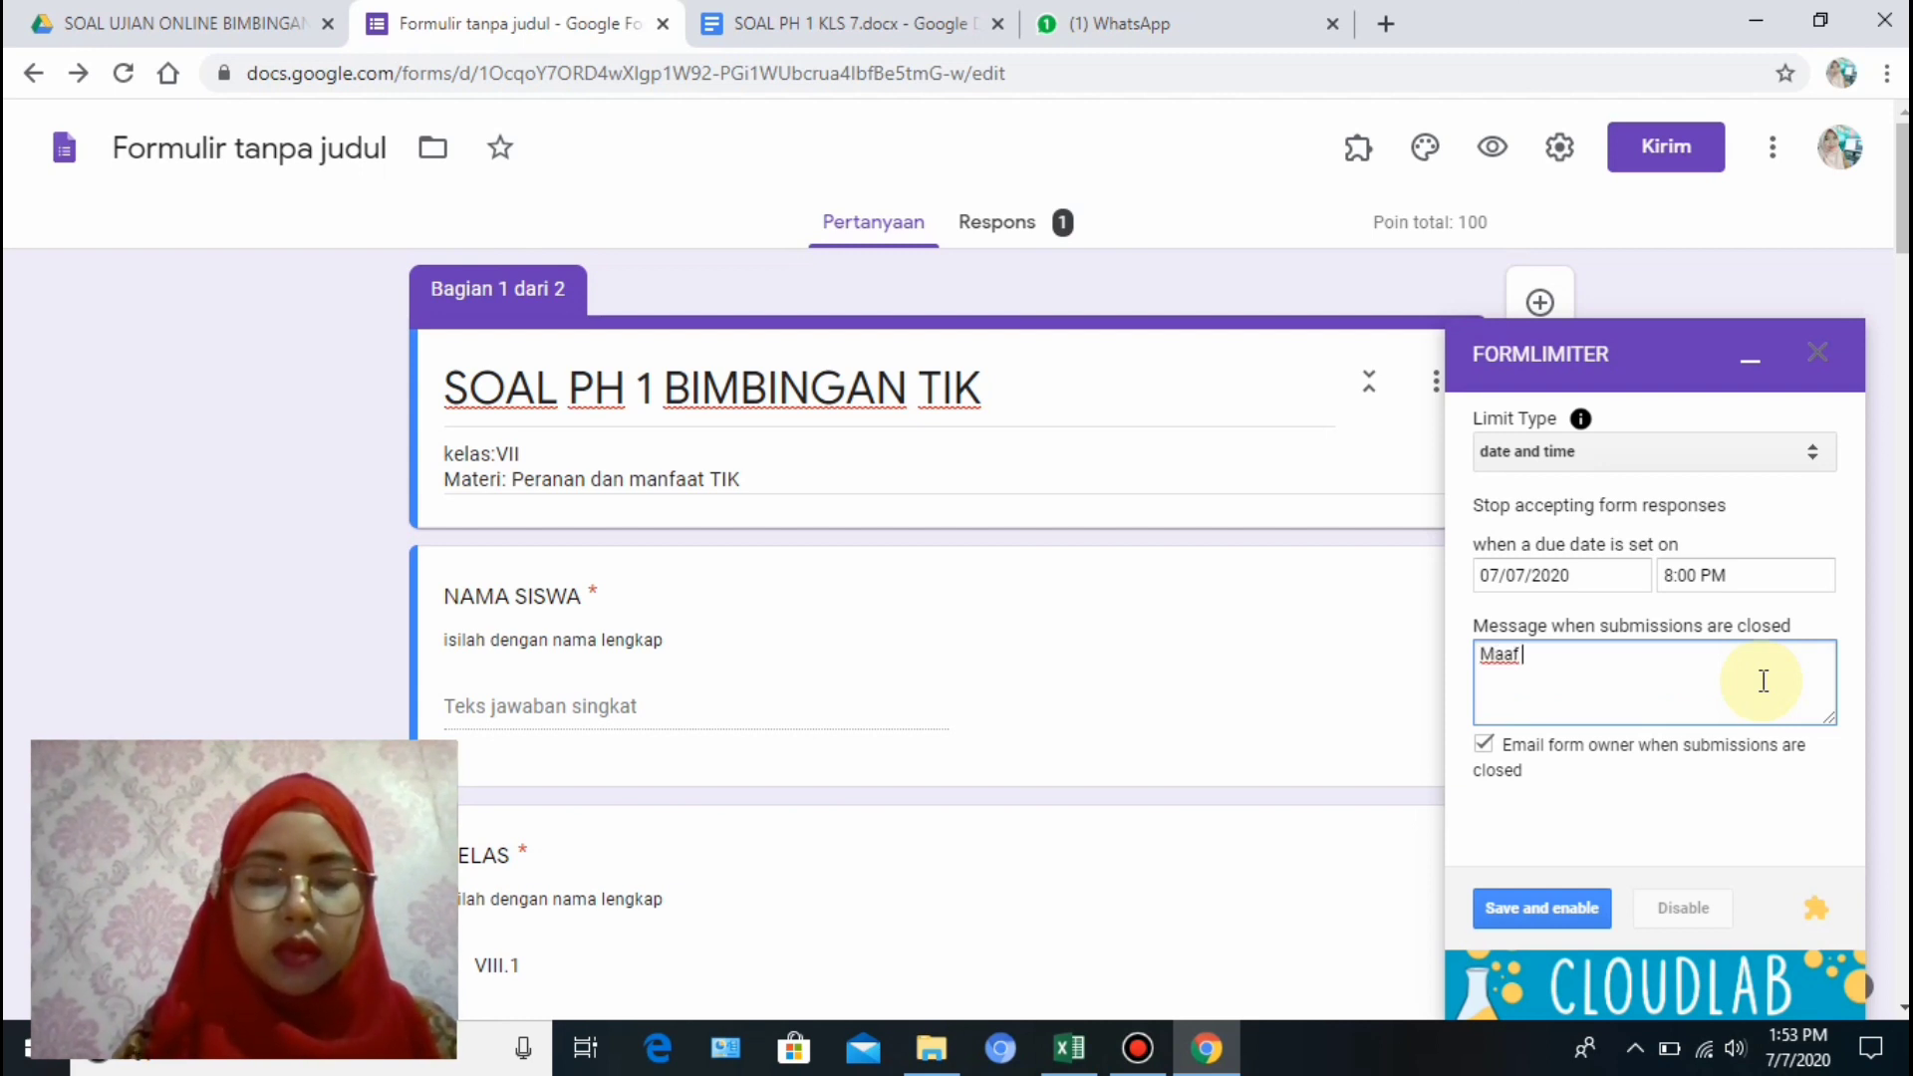
text(ujian online)
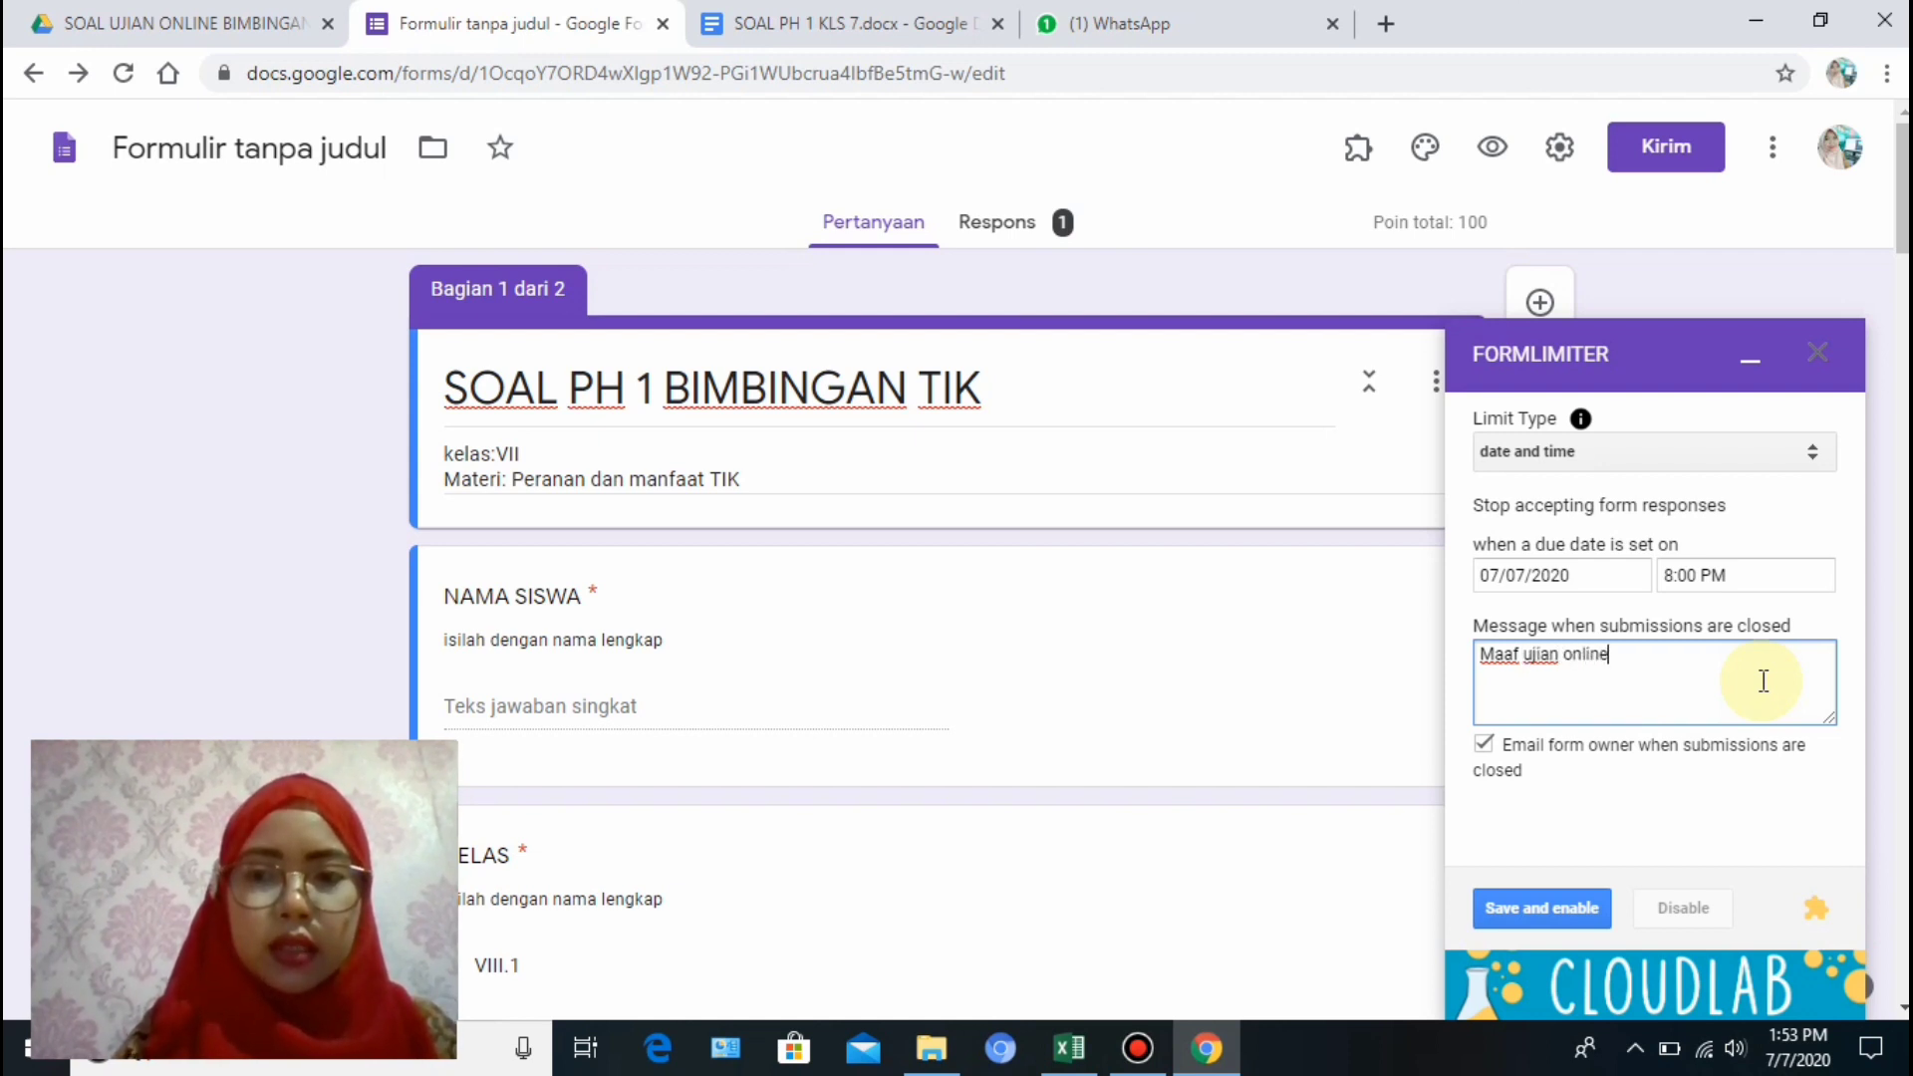
text( telah )
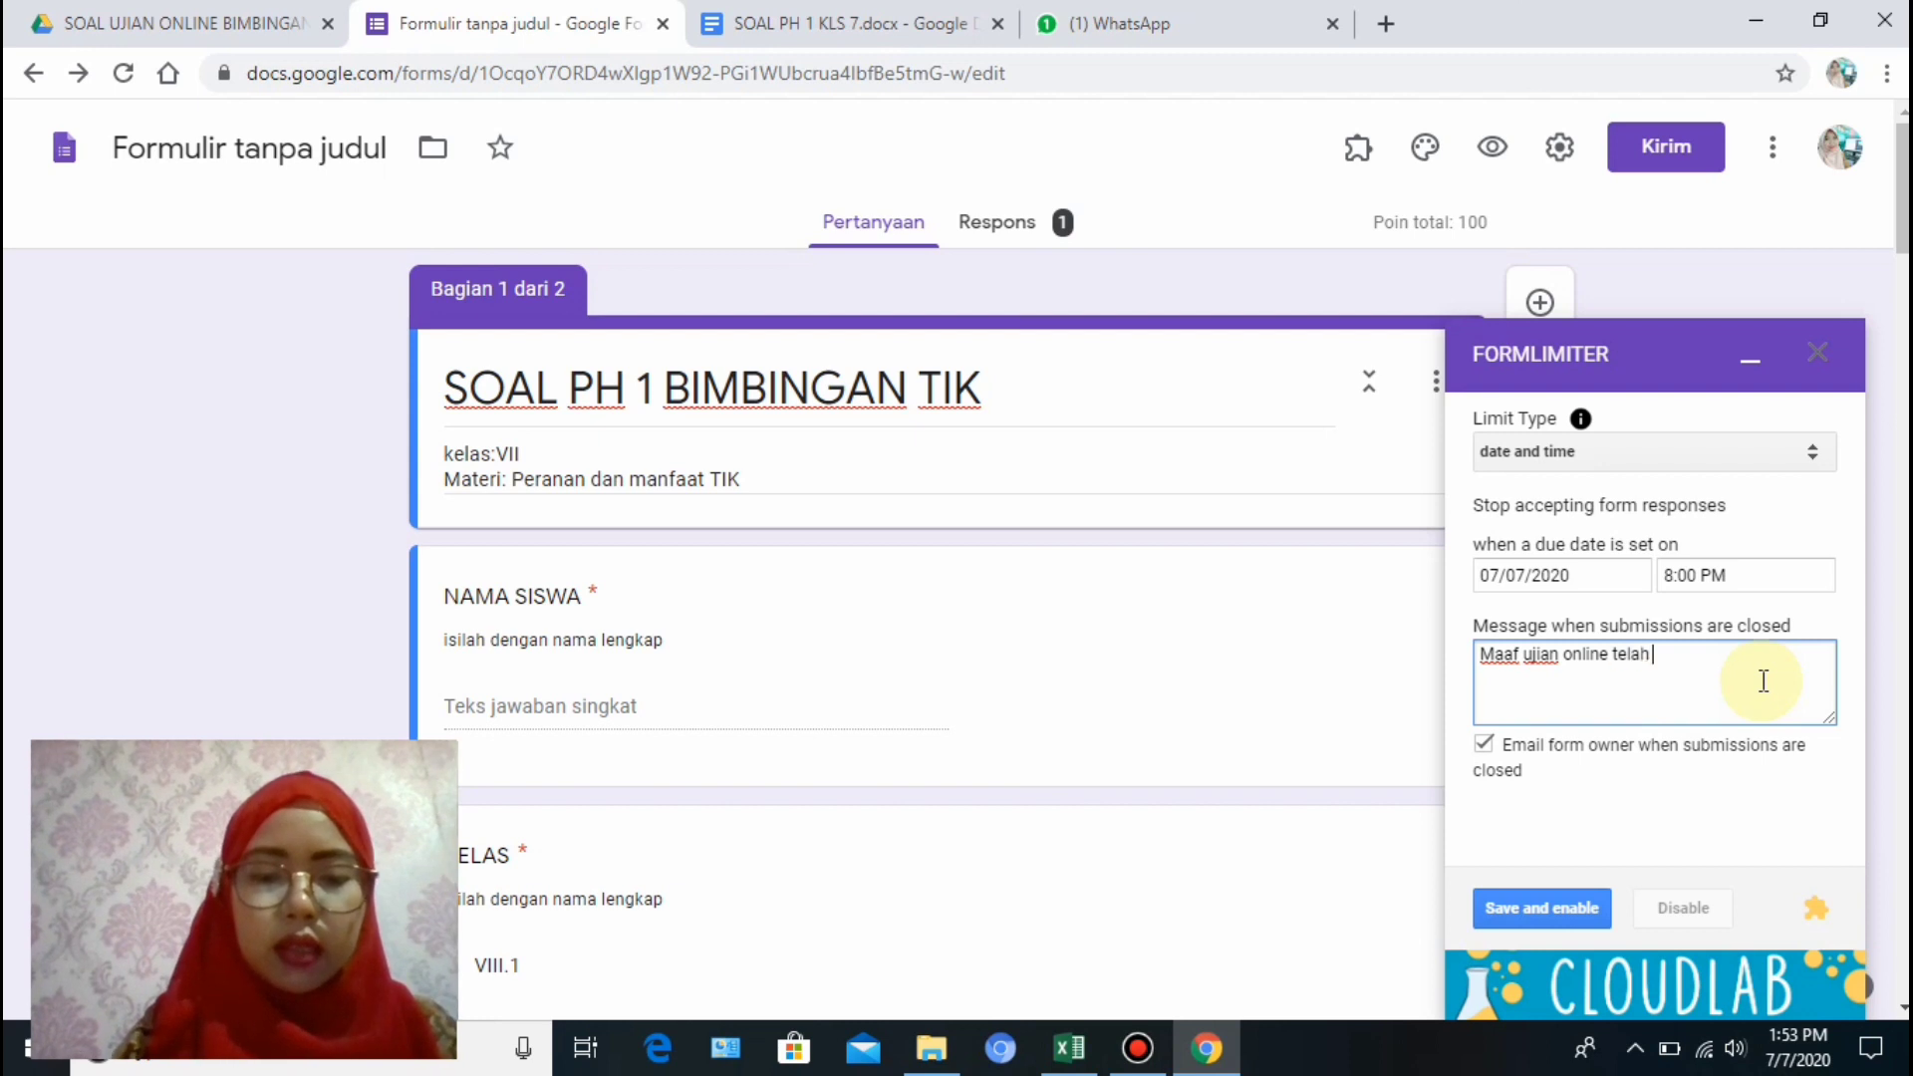
text(berakhir,silahkan hubun)
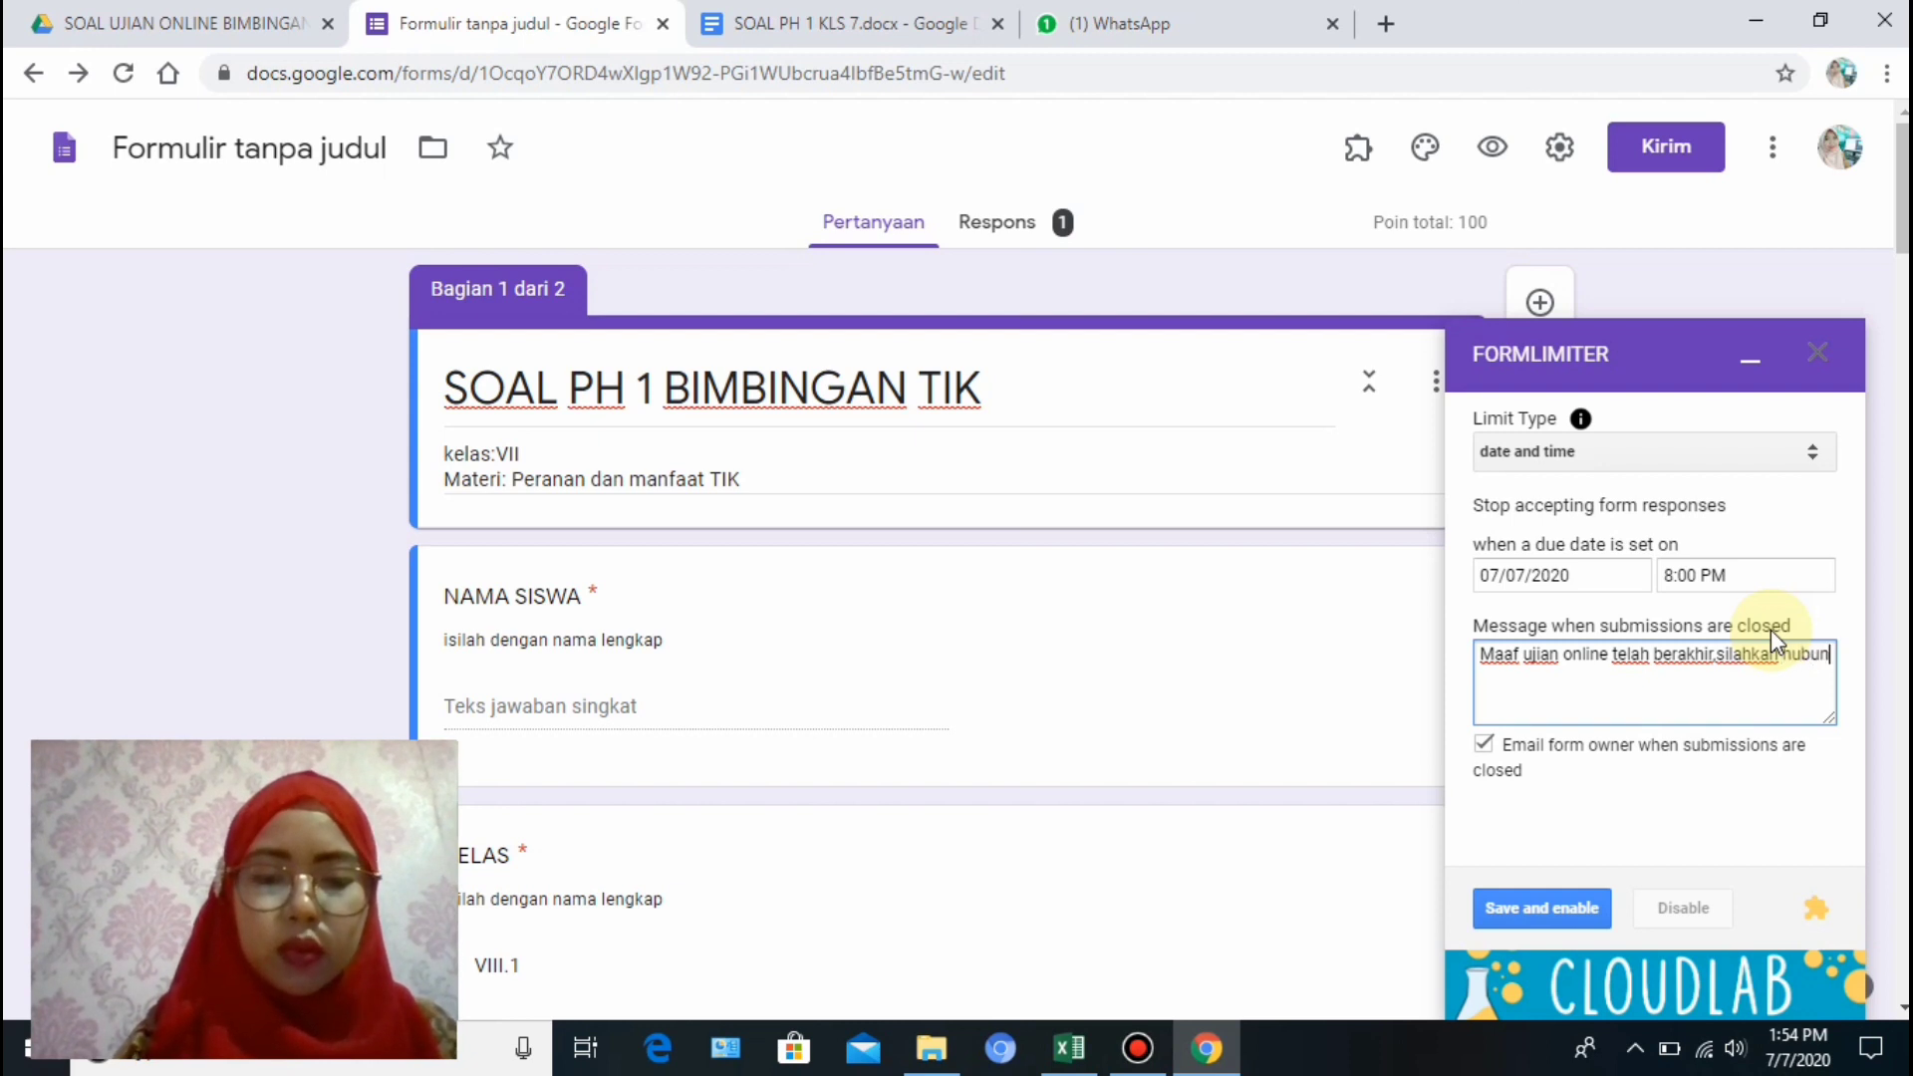
text(gi gurumu)
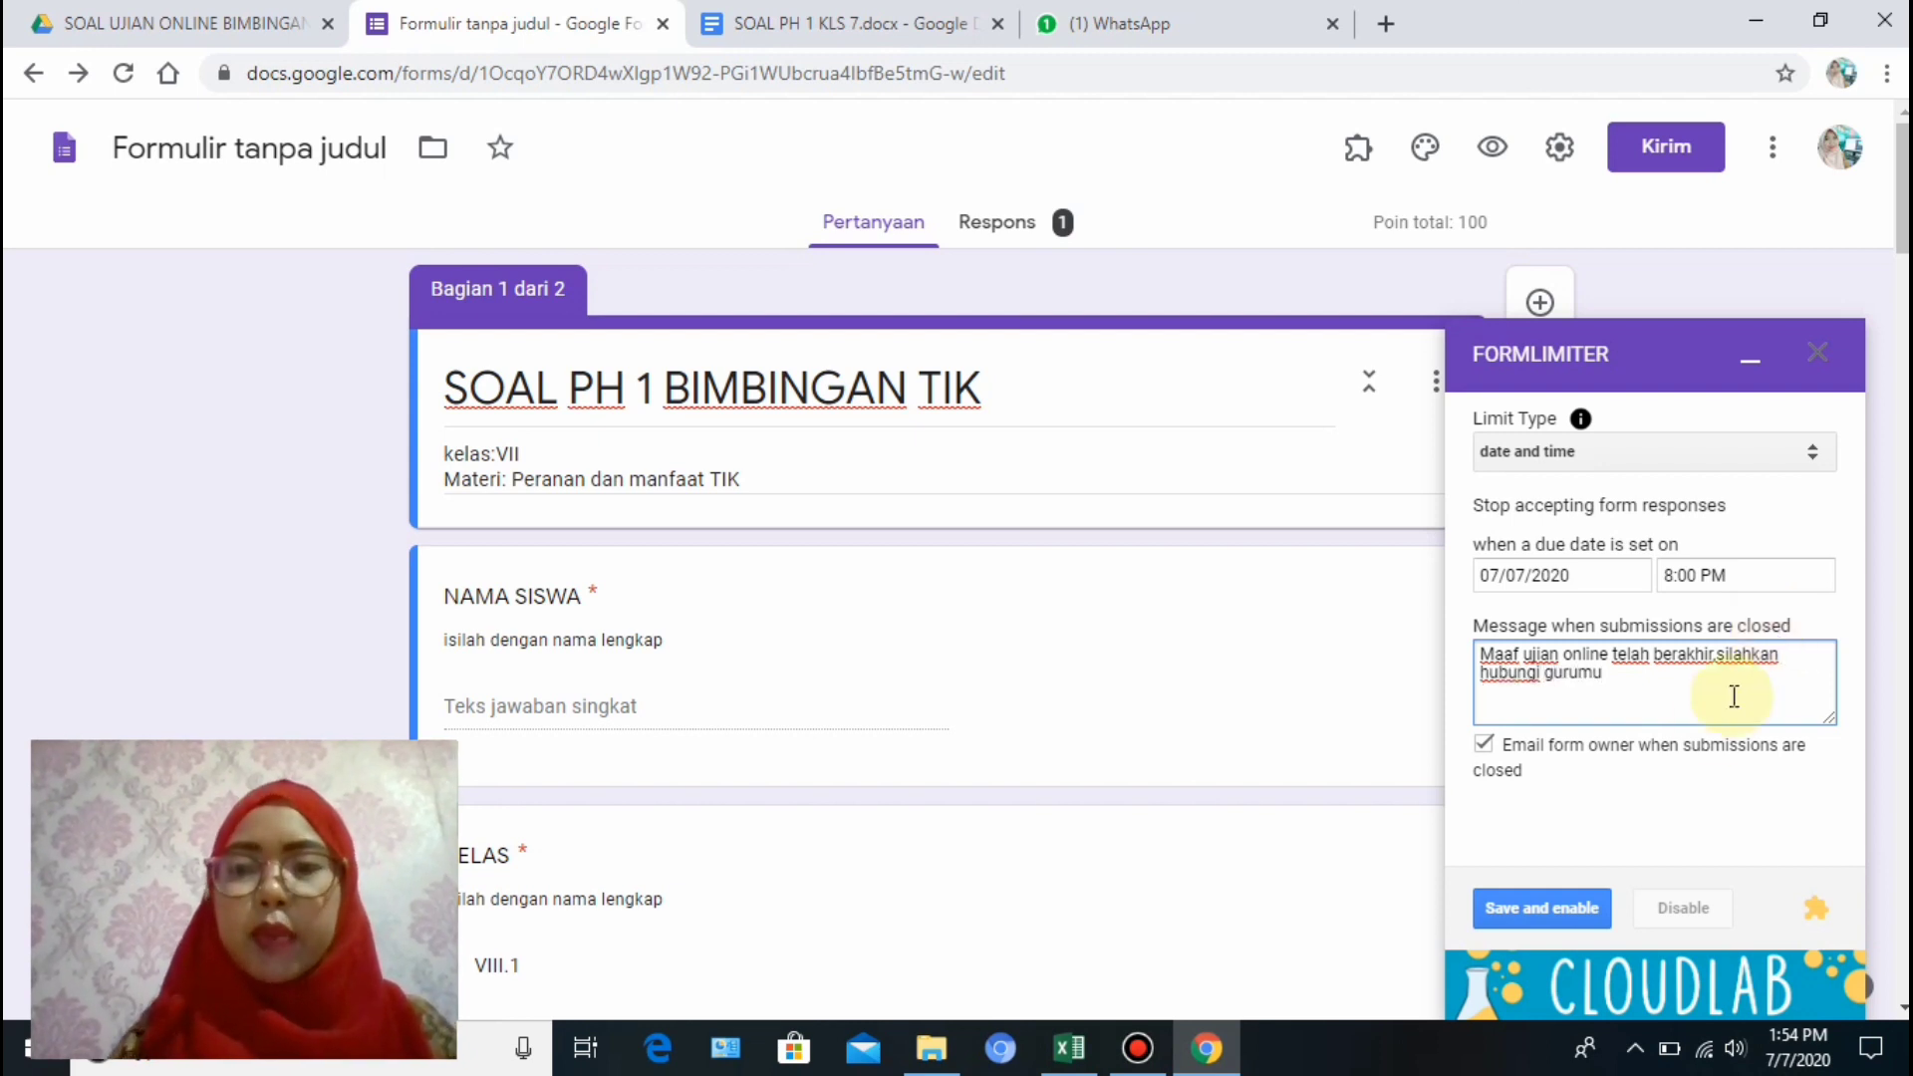
Save and enable the formLimiter auto-close, then preview the quiz as a respondent.
click(1555, 925)
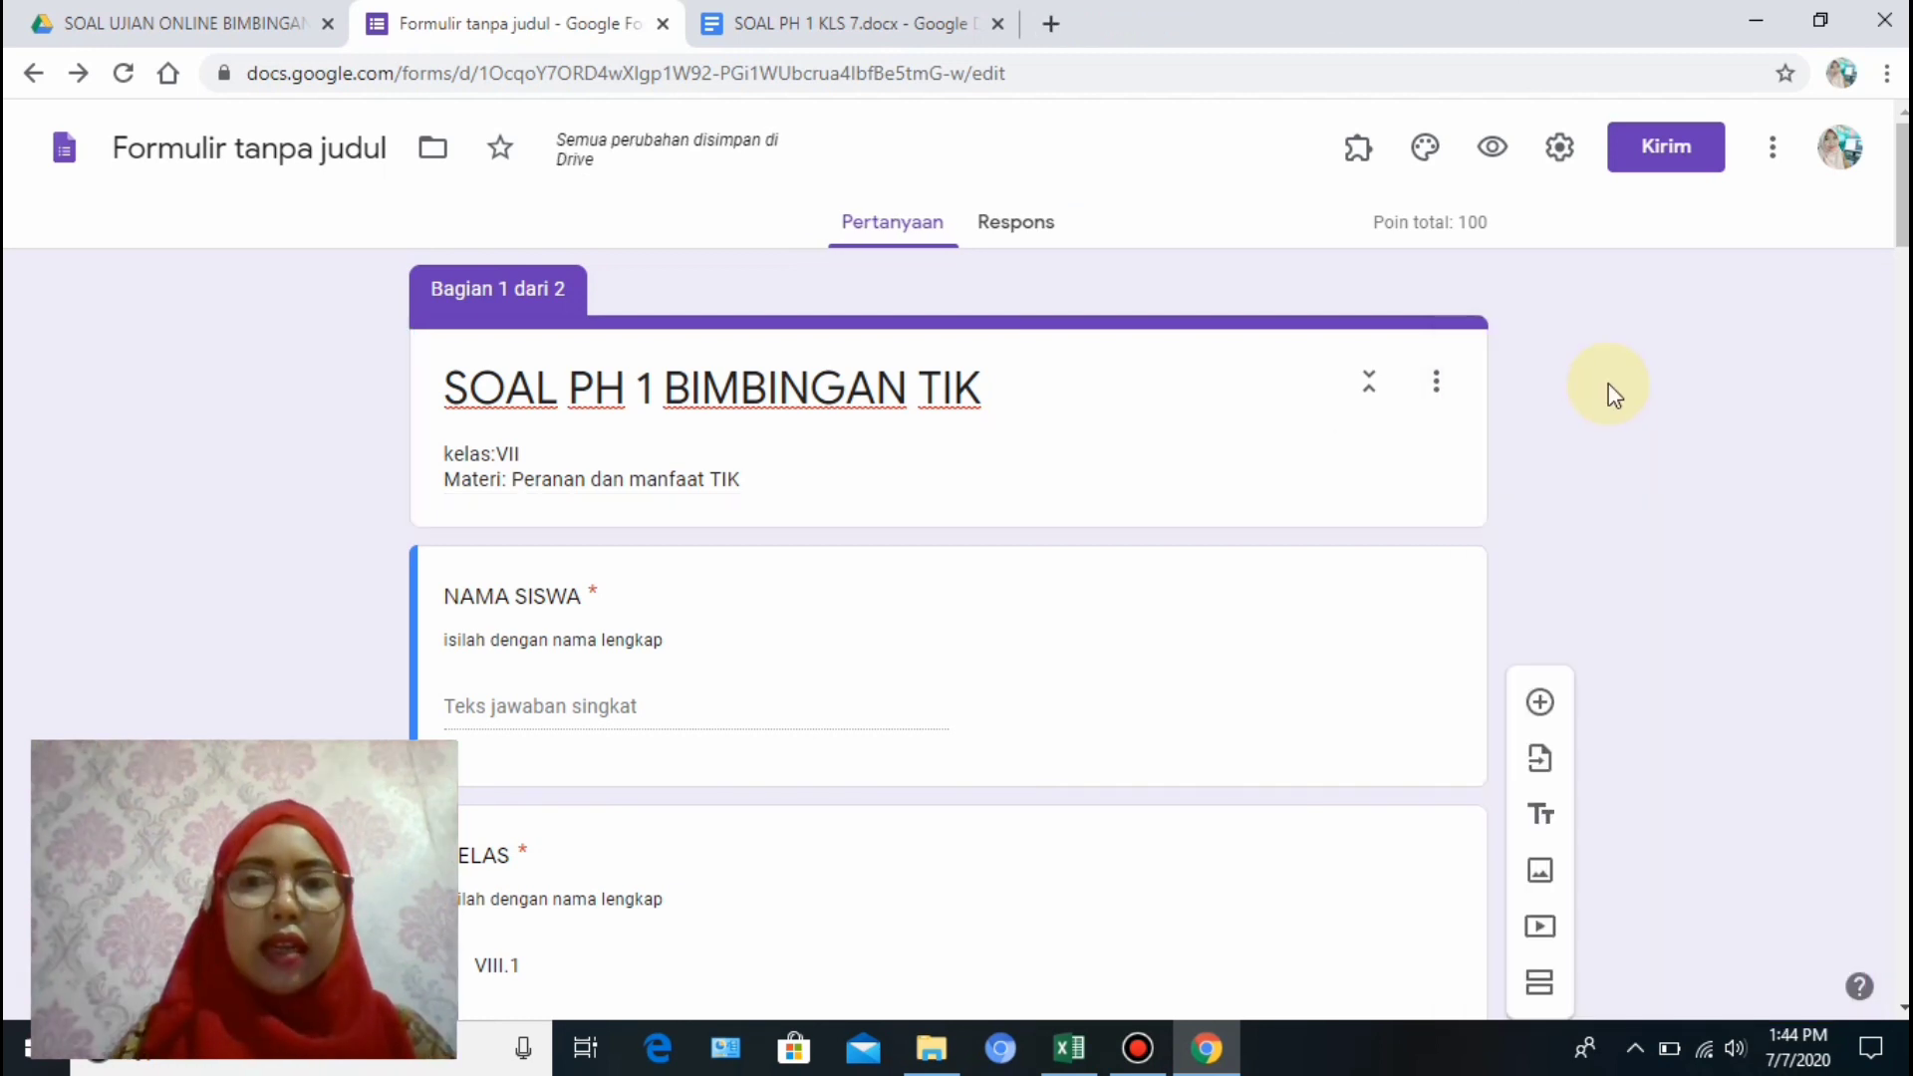
click(1495, 151)
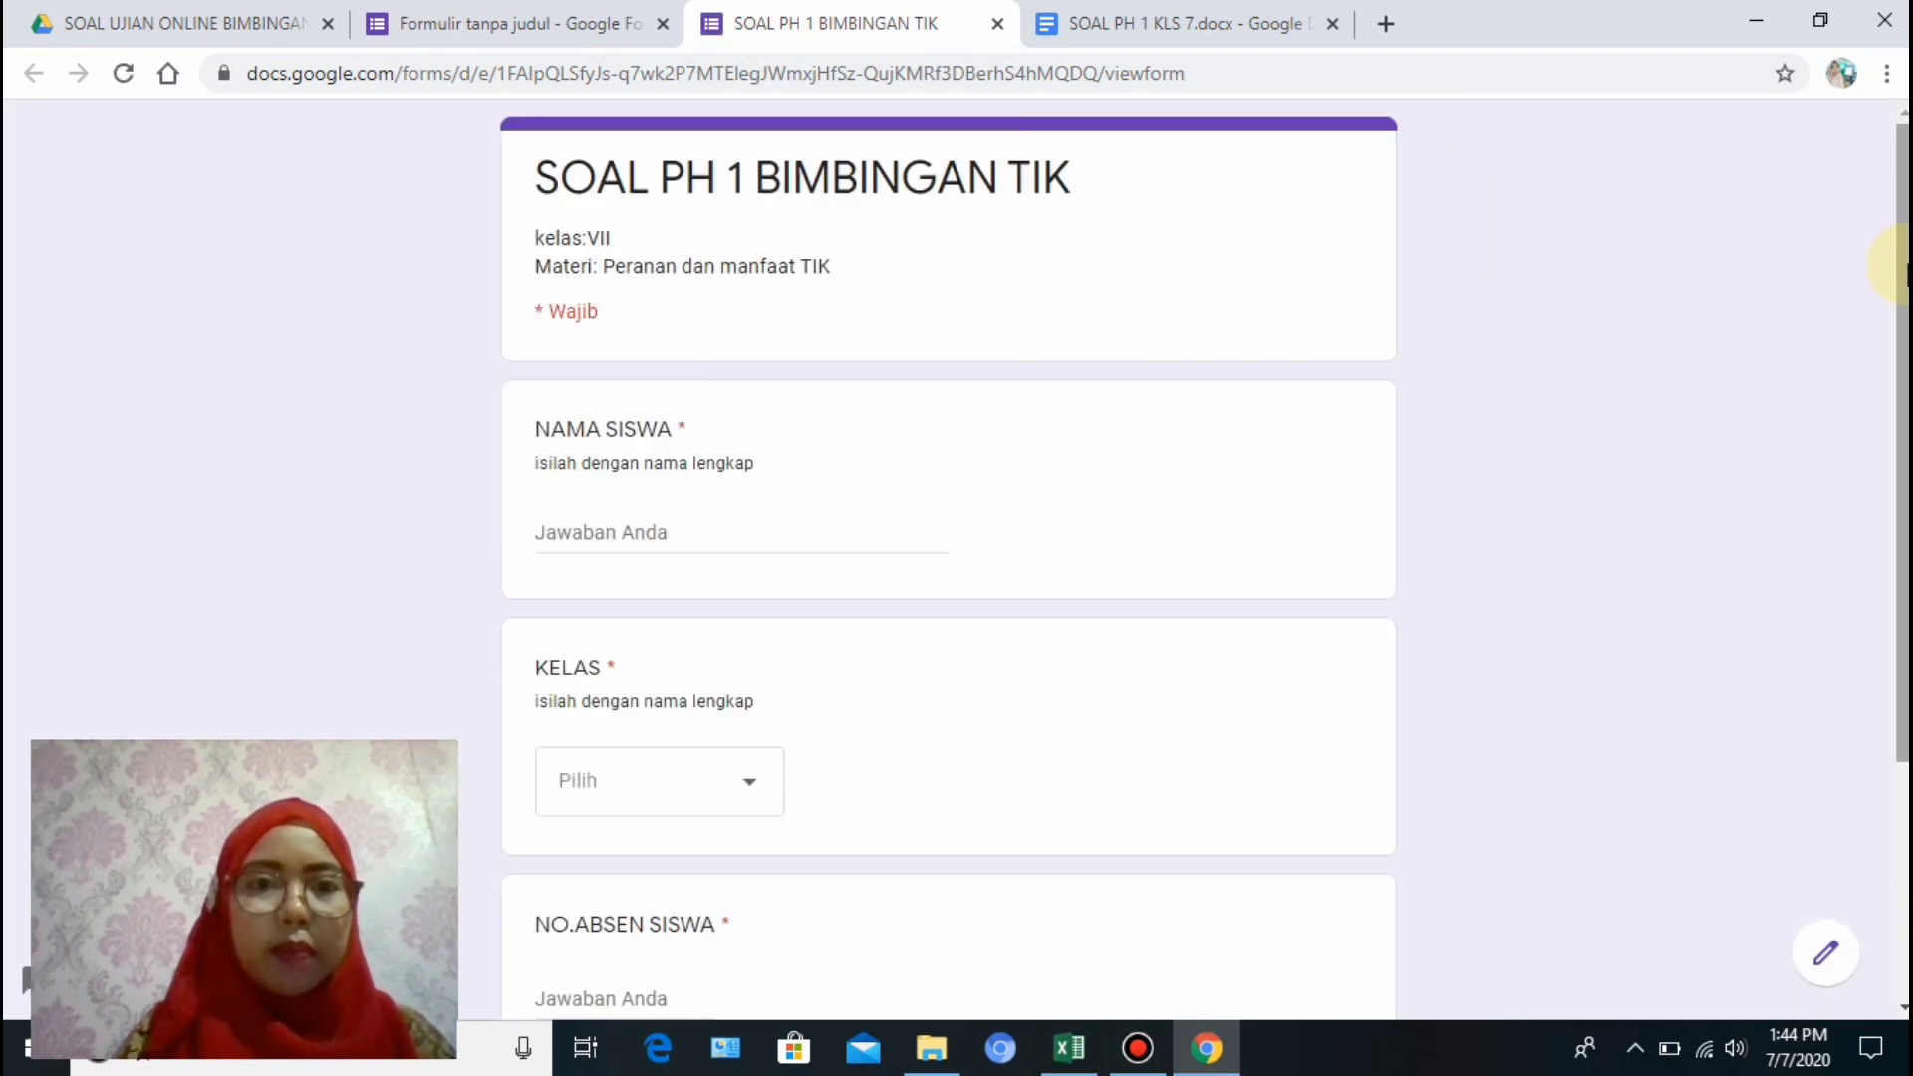
scroll(1898, 264, down, 3)
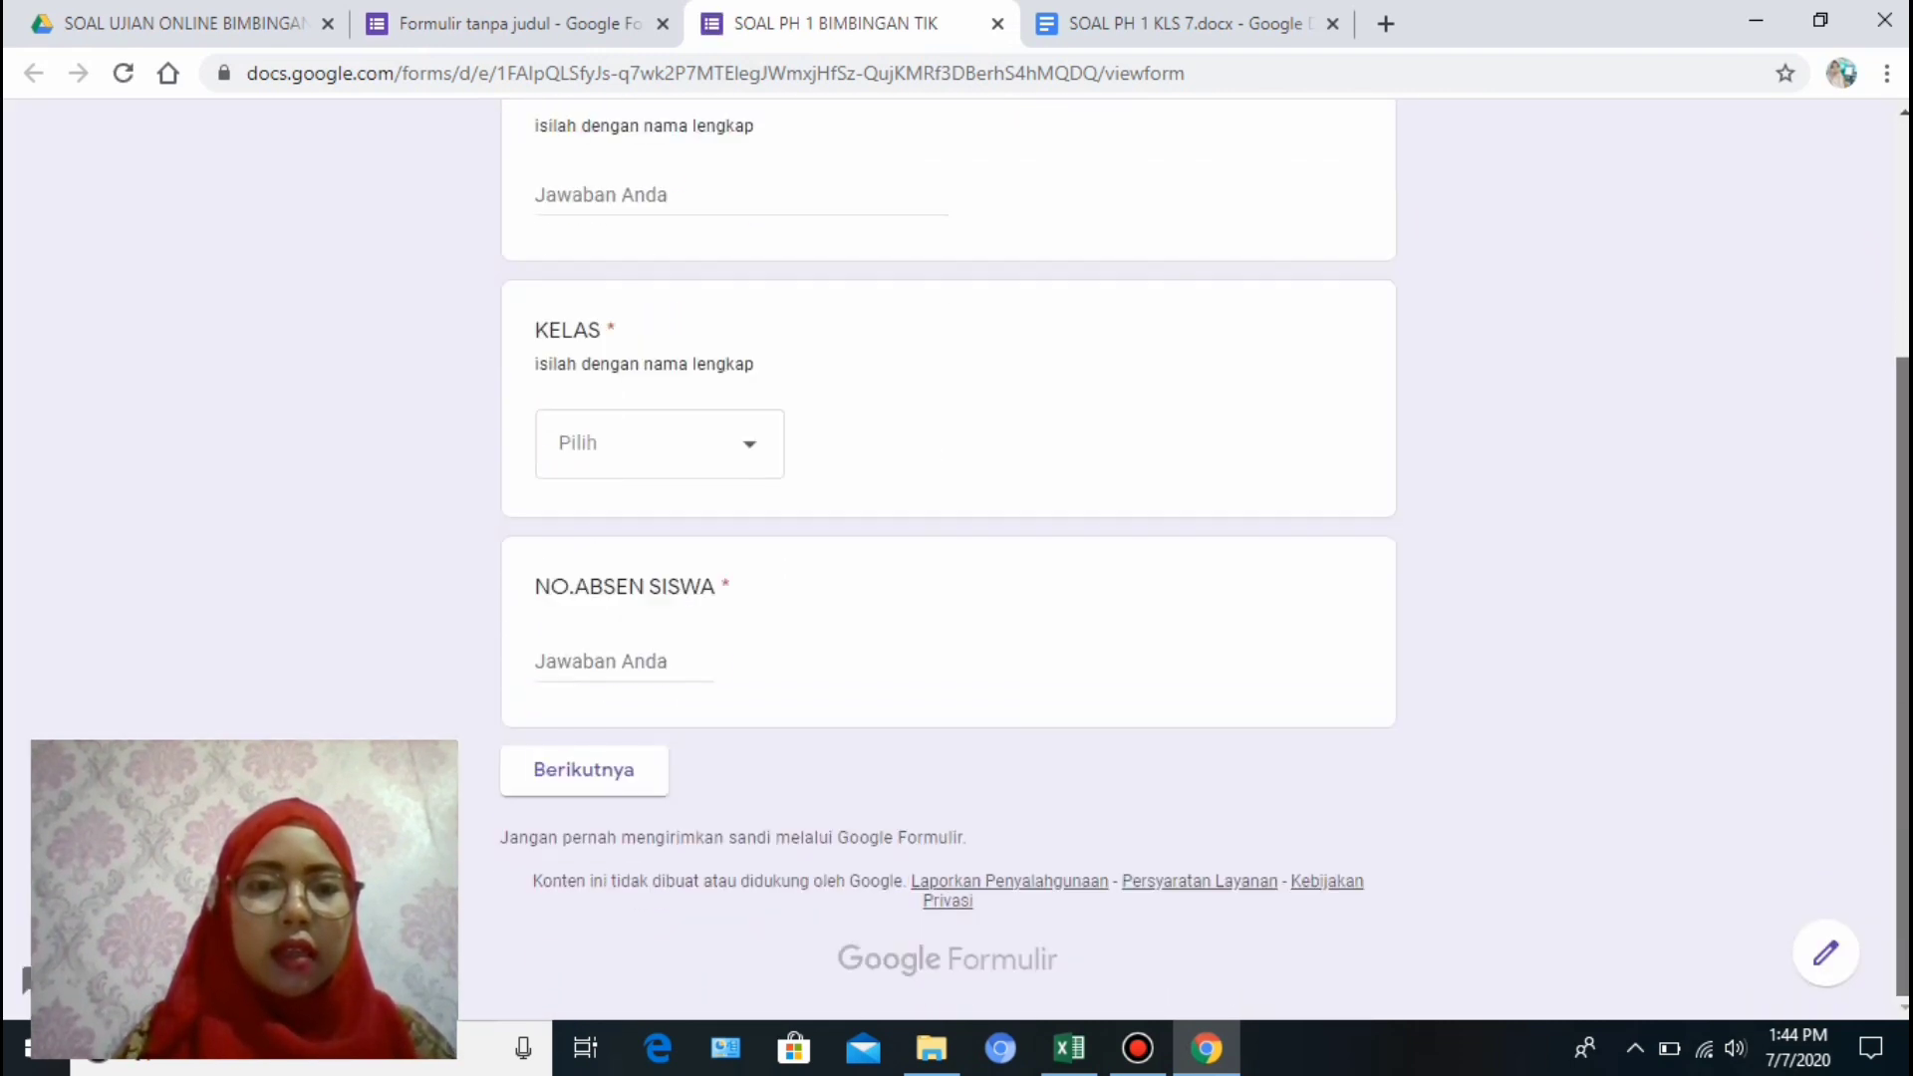
Enter a test student's name, class VIII.1 and roll number 15, then continue to the questions.
scroll(1889, 239, up, 3)
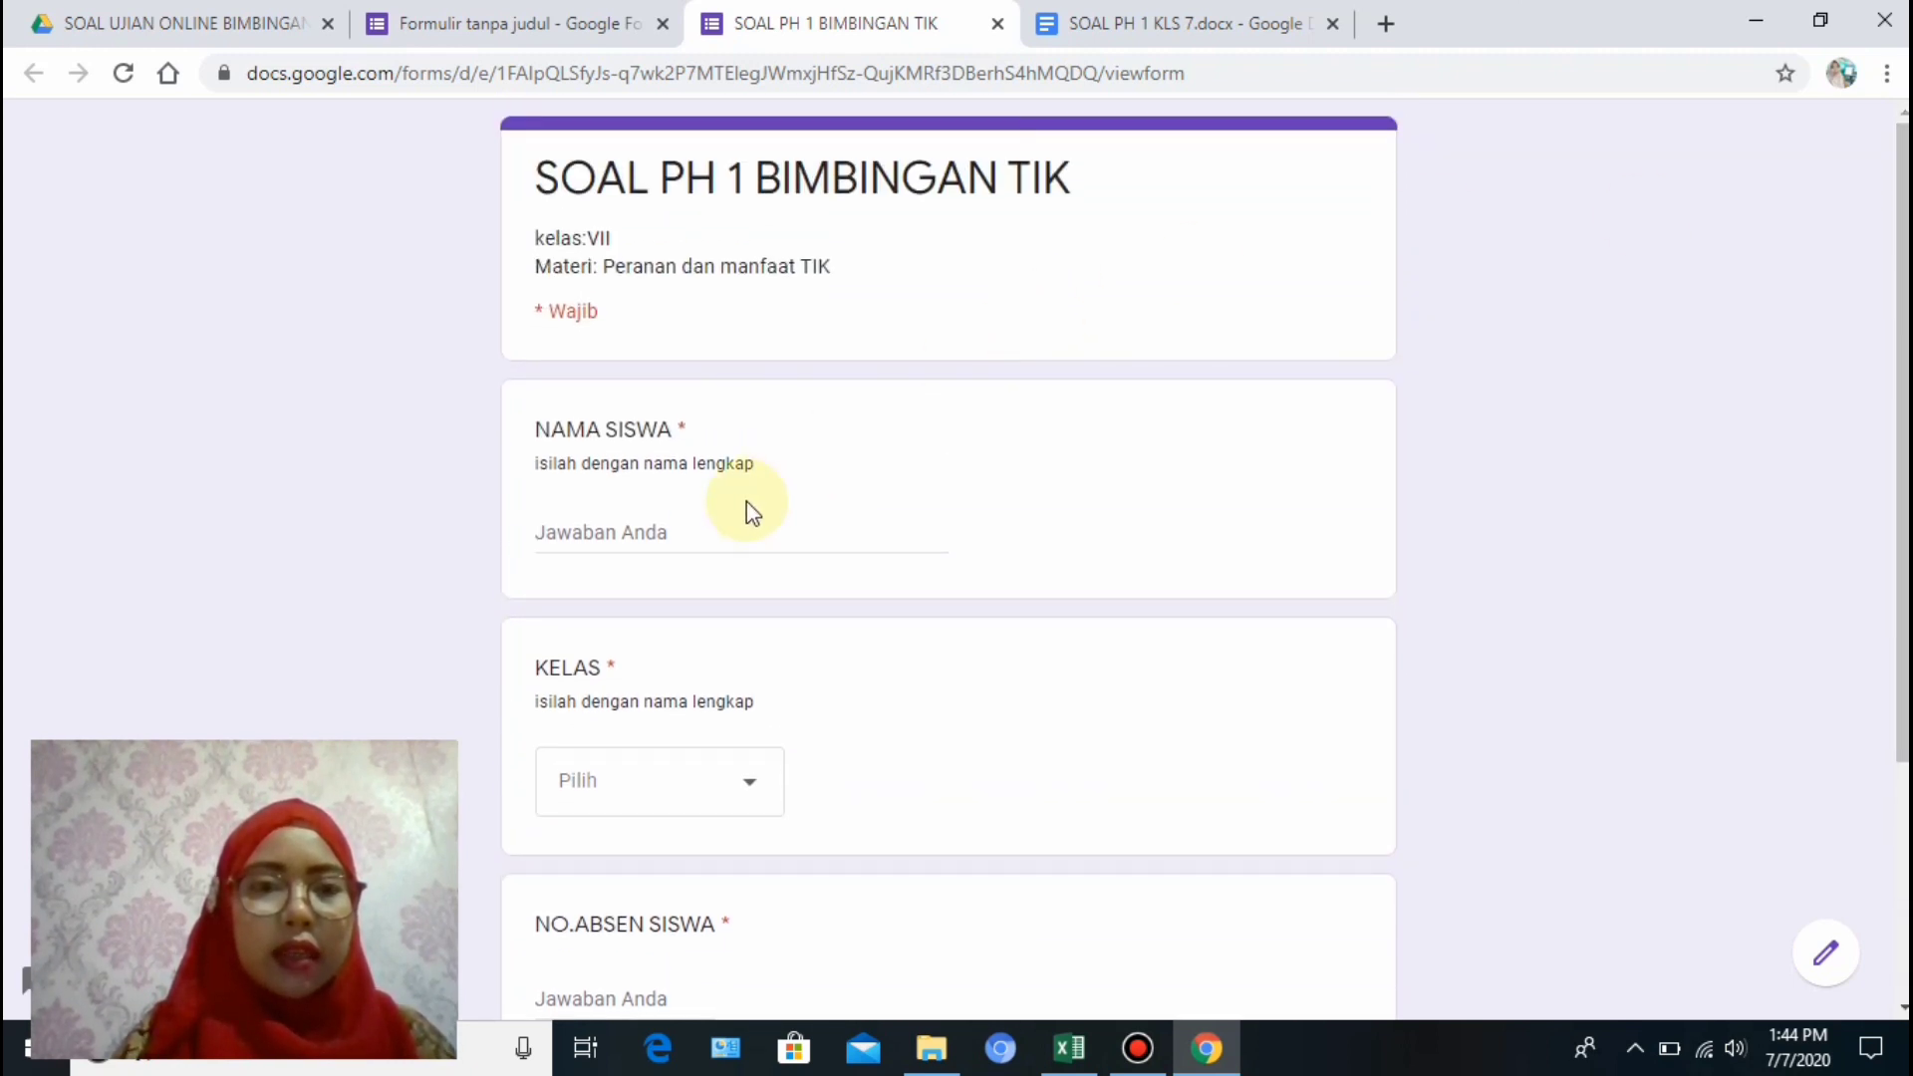
click(651, 536)
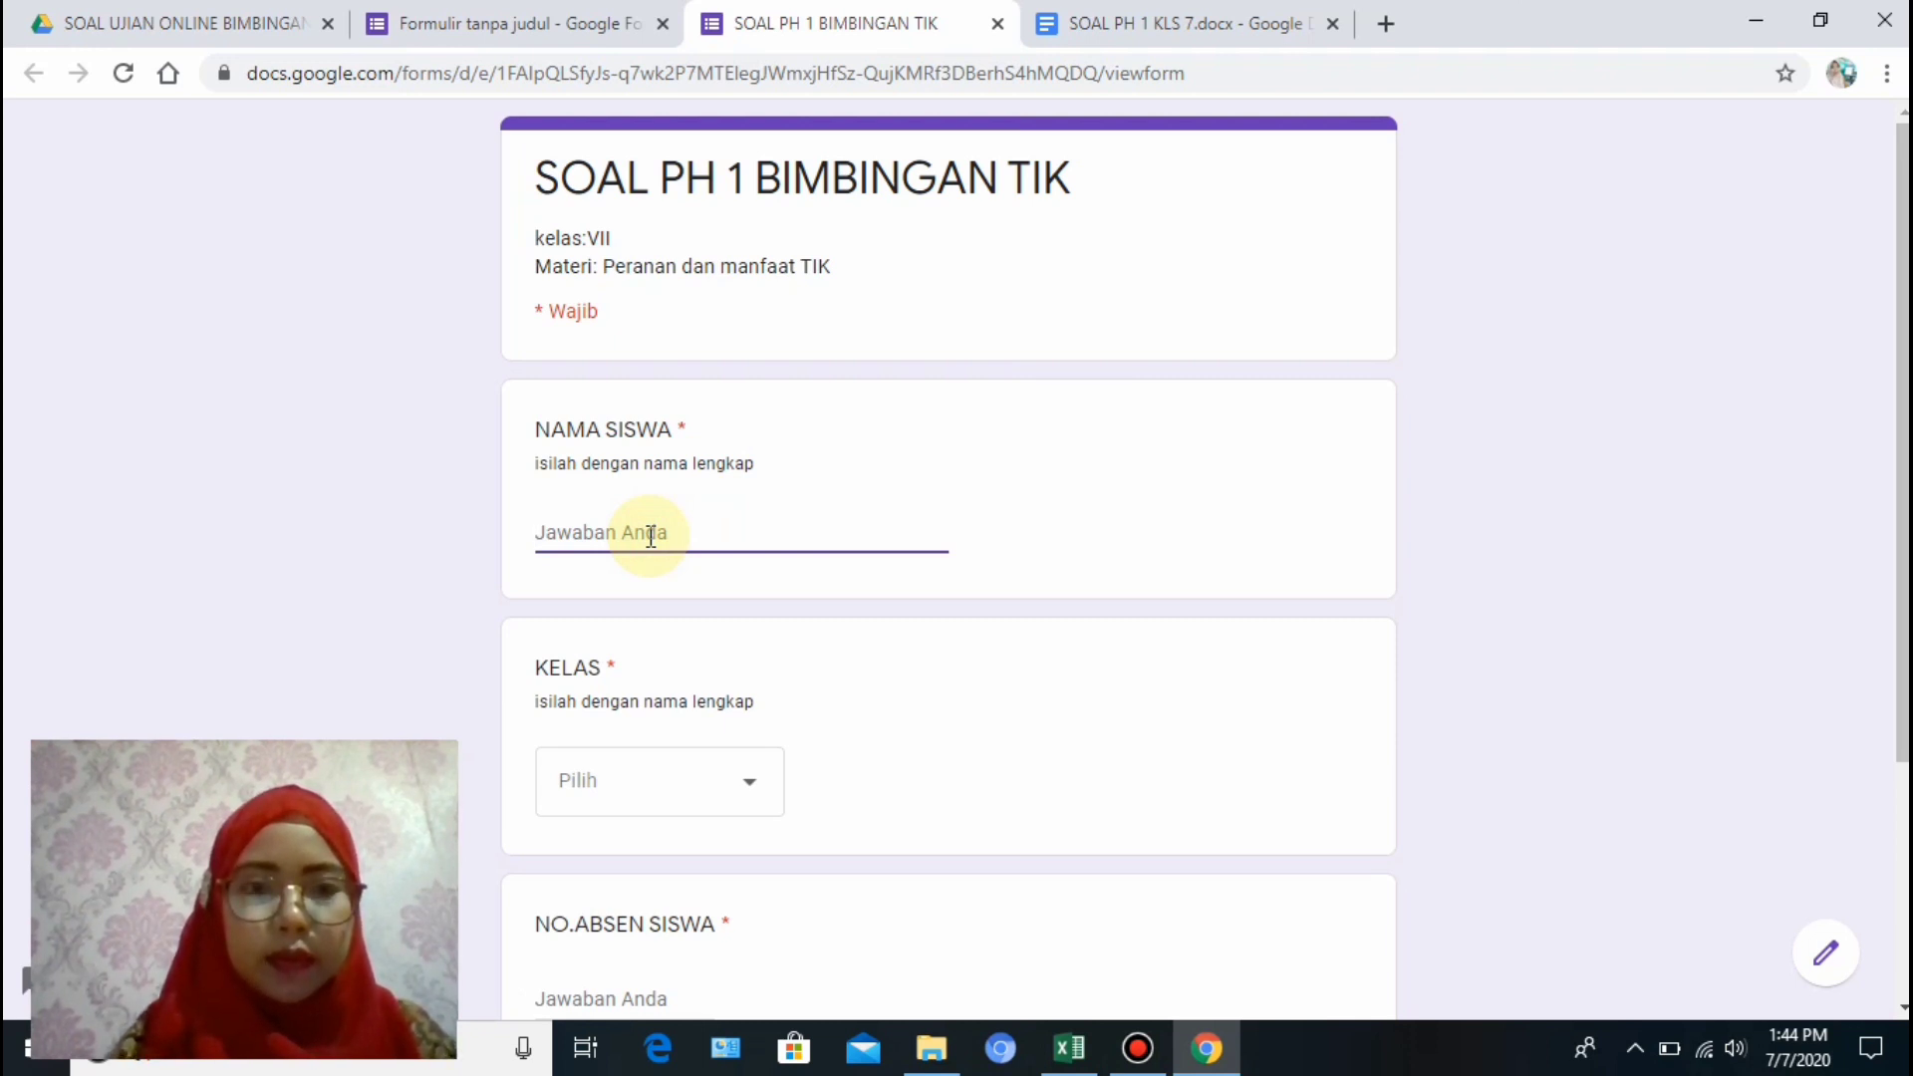
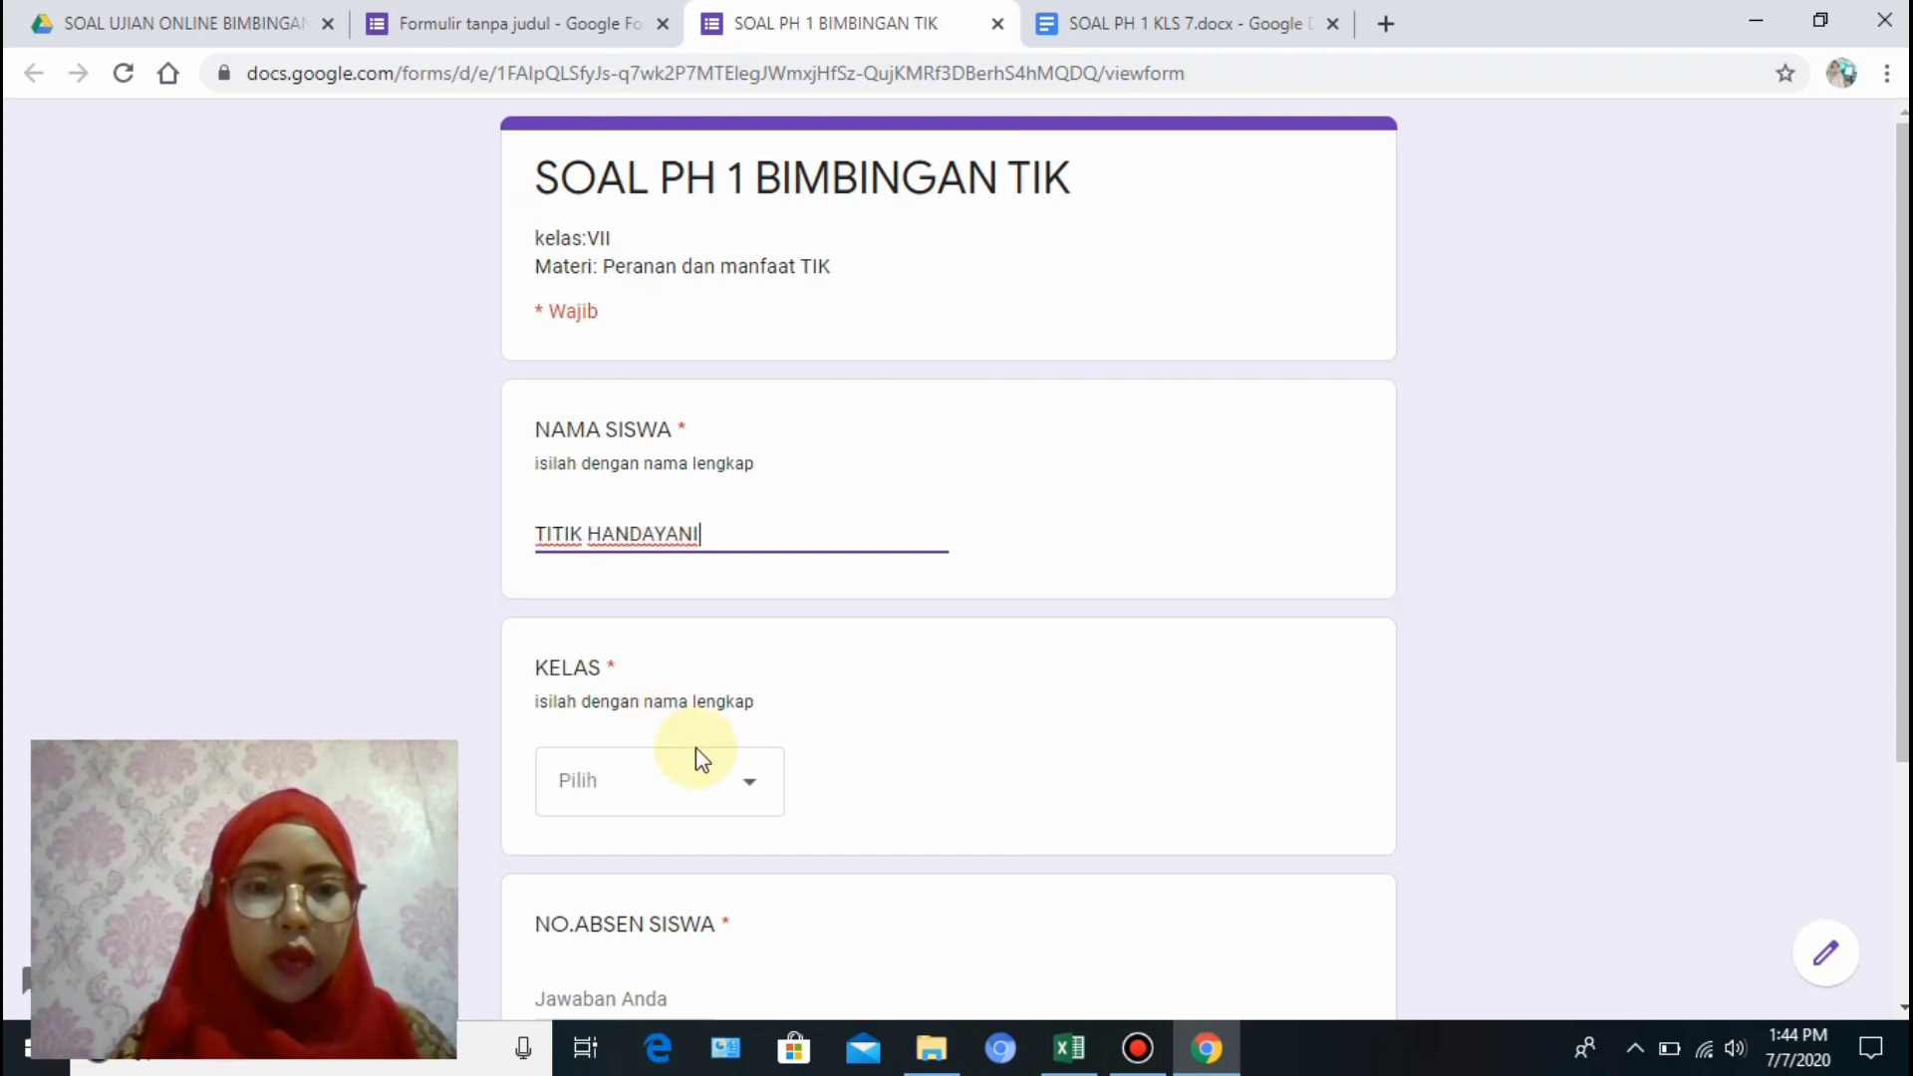
click(756, 795)
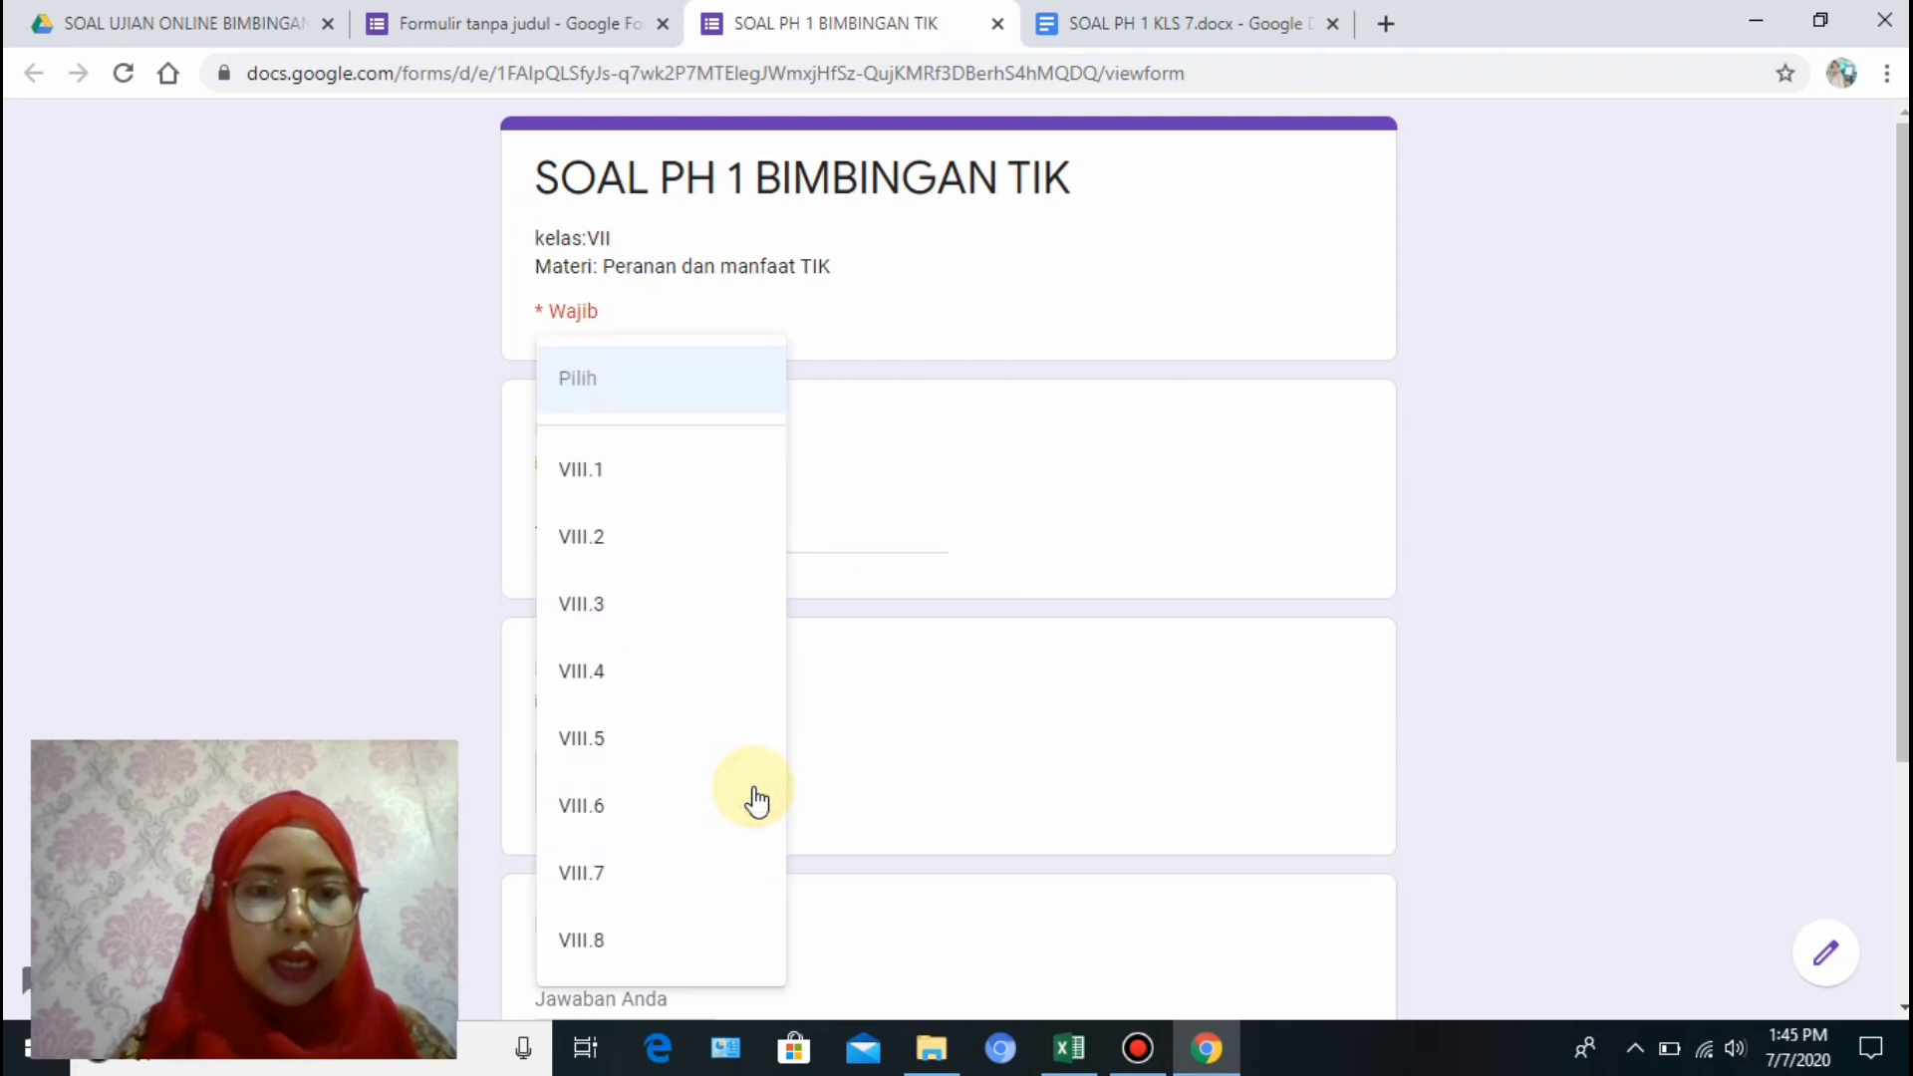
click(582, 474)
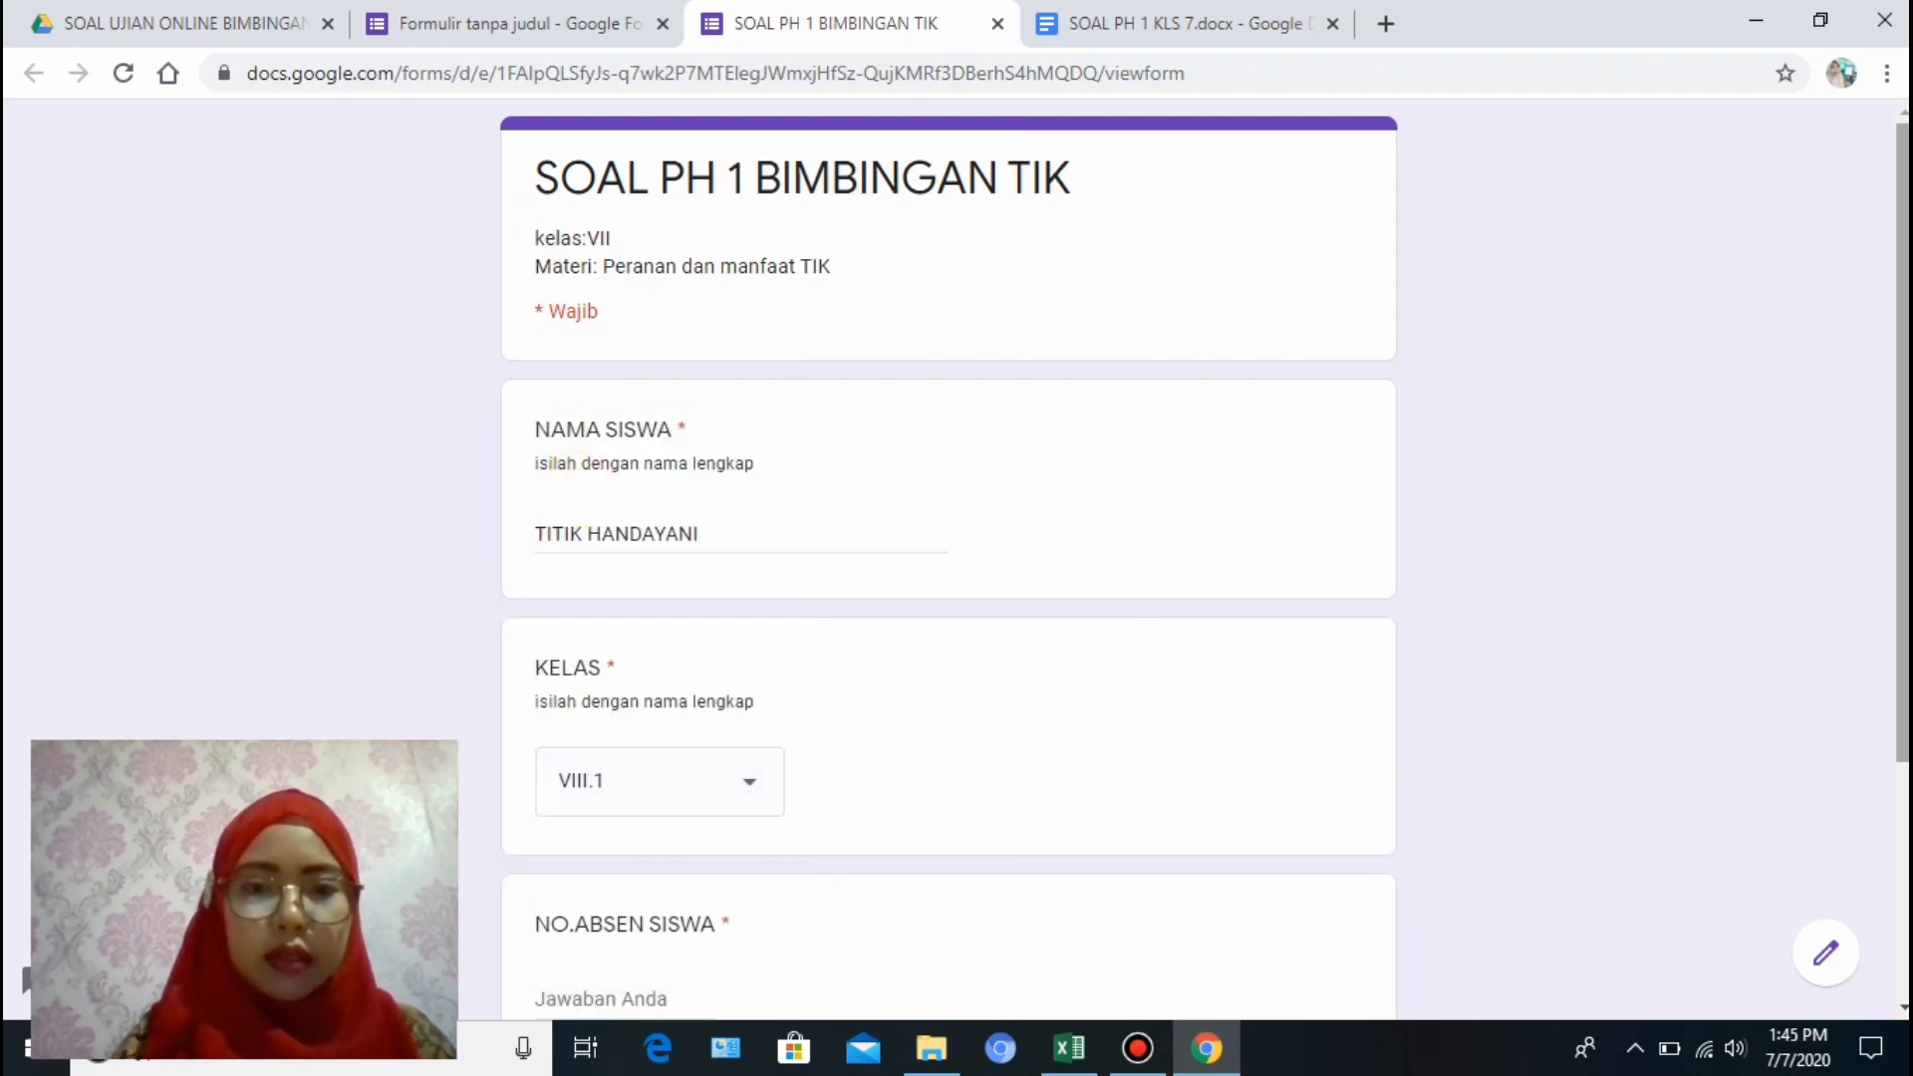
drag(1902, 633, 1898, 829)
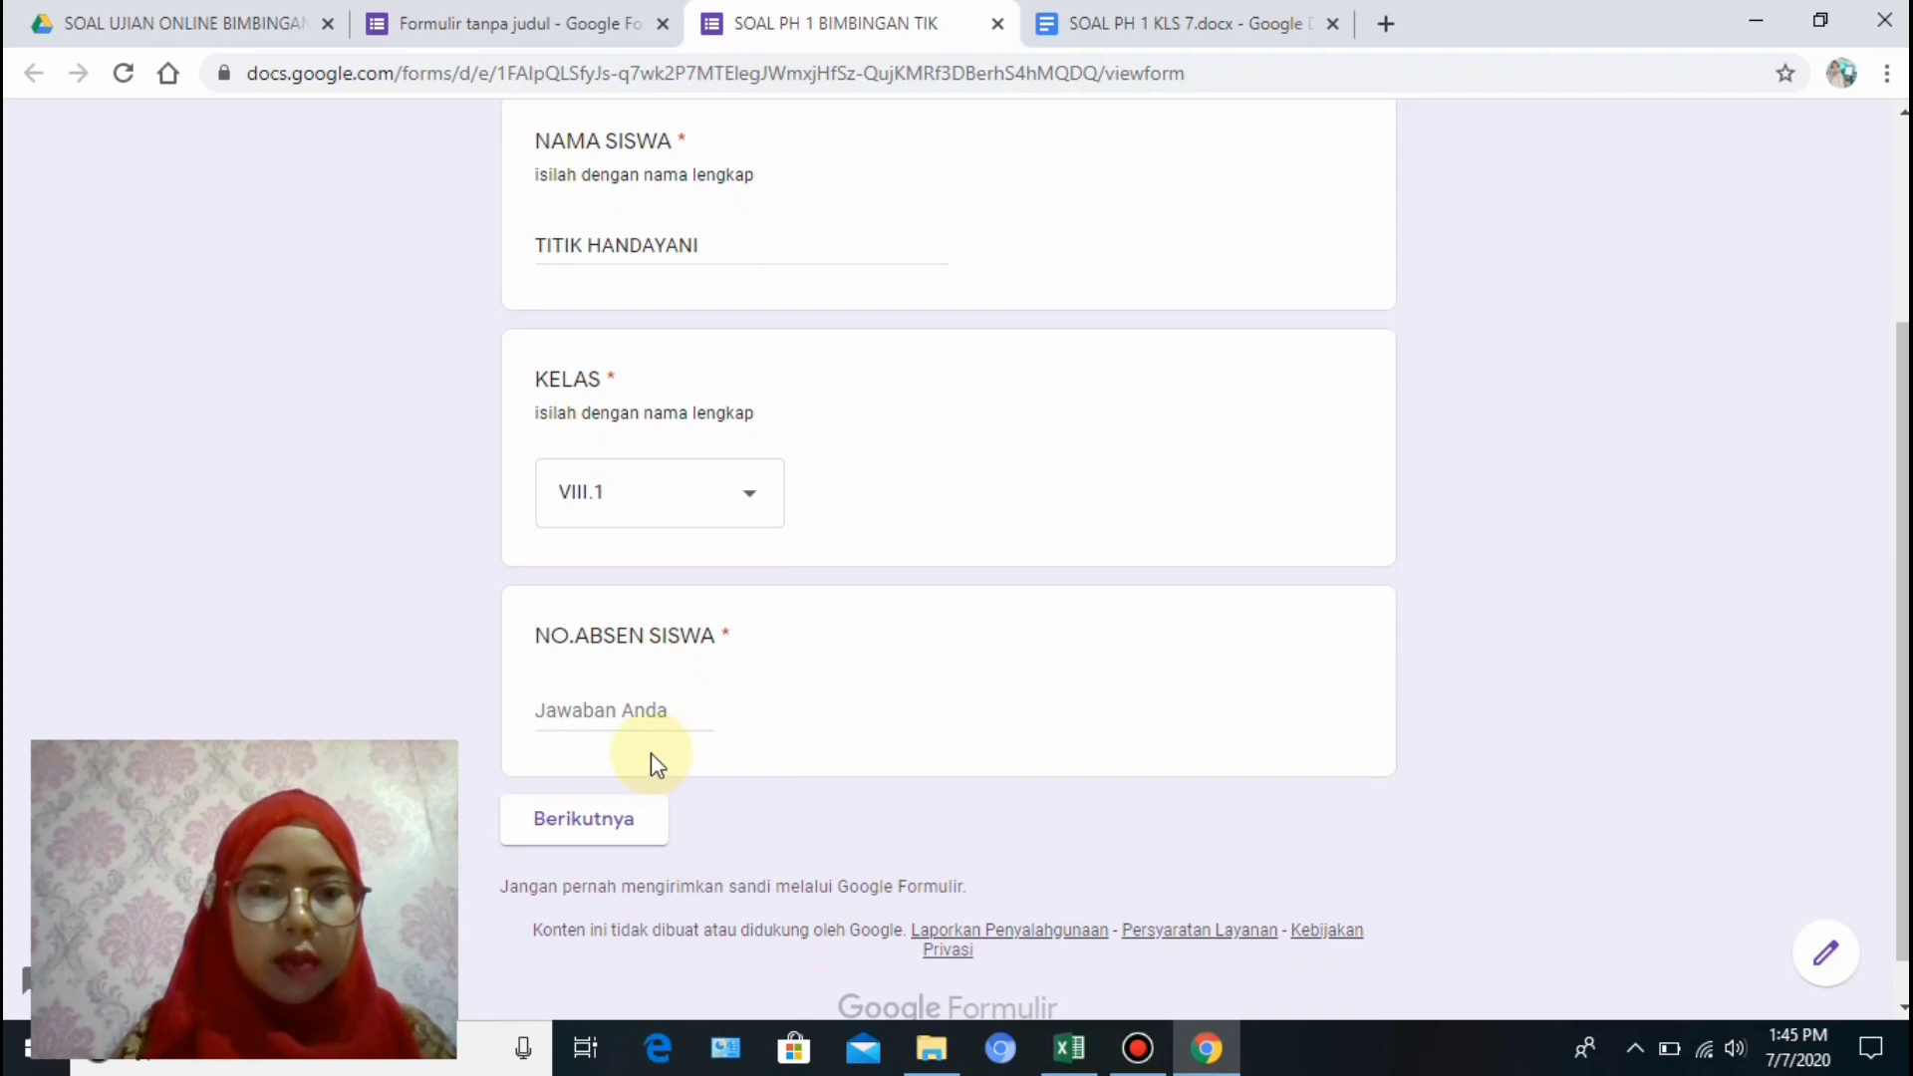
click(643, 714)
text(1)
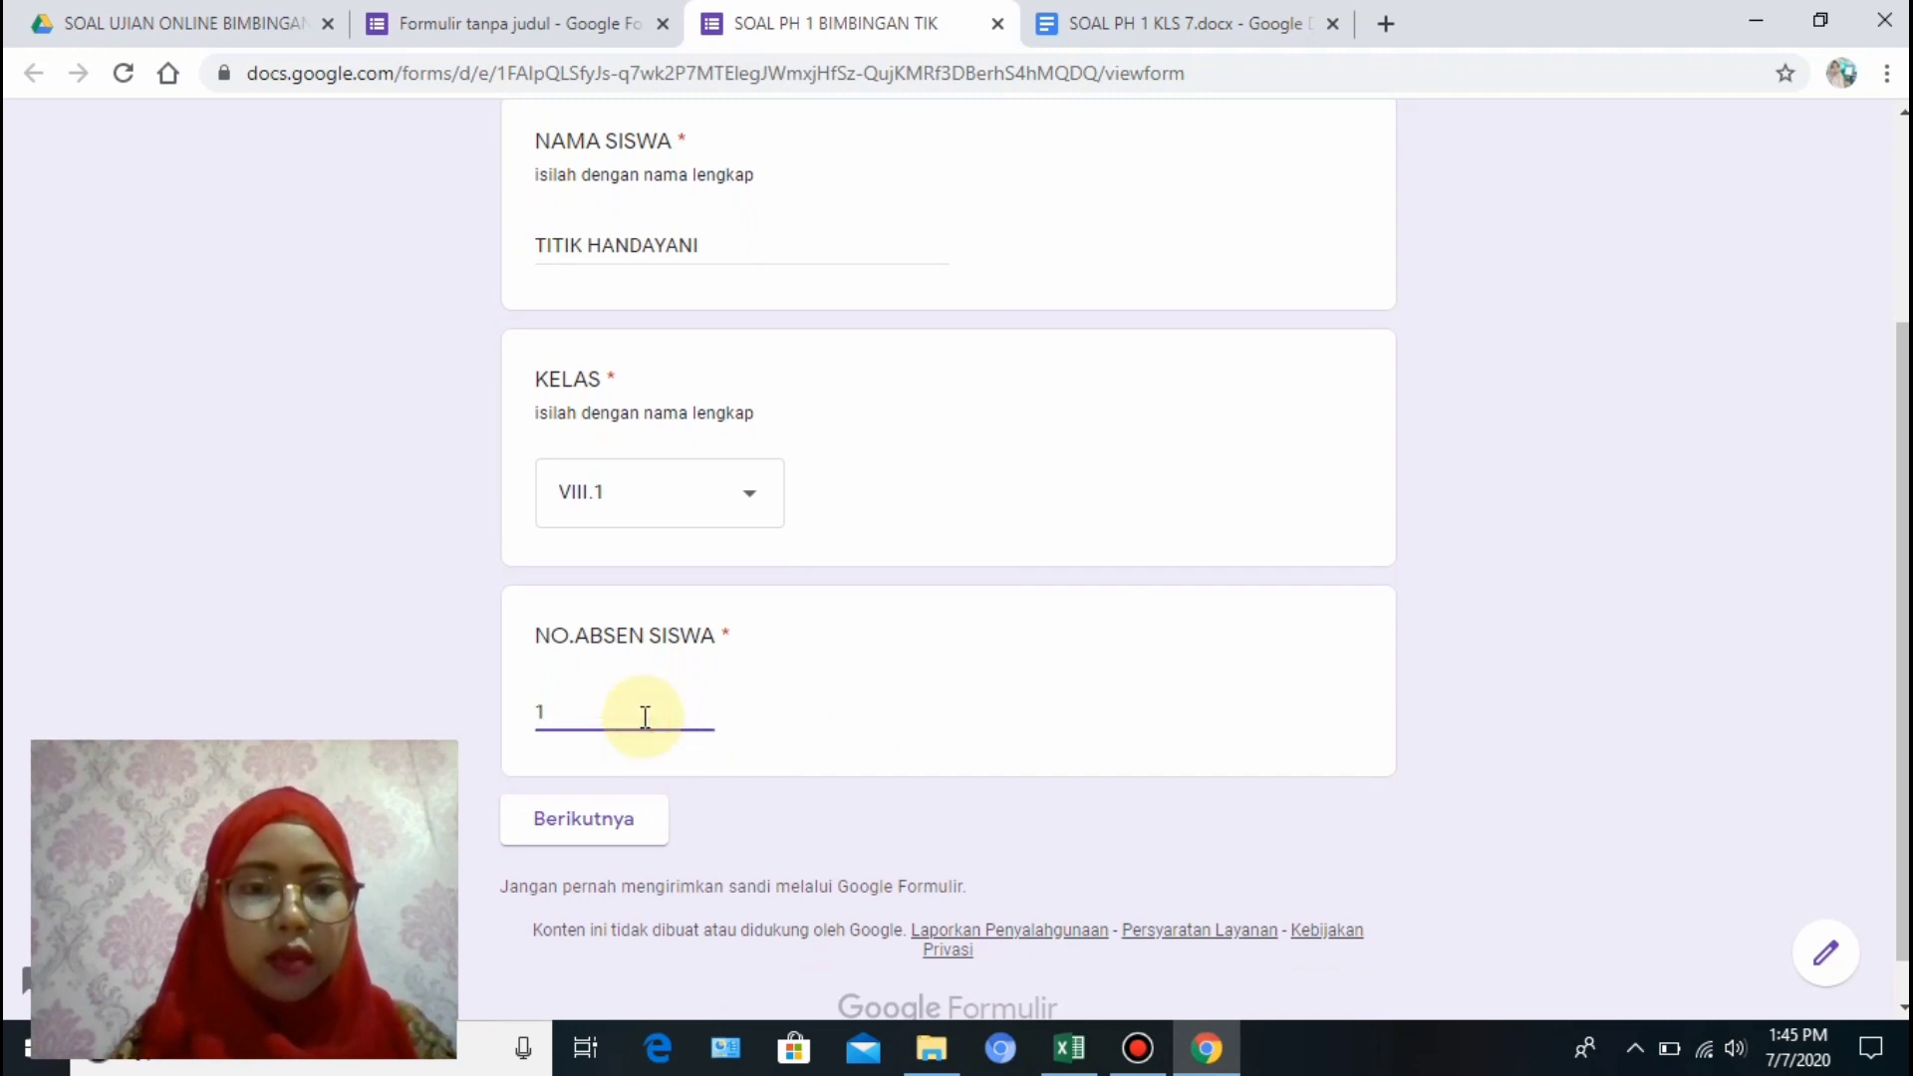
text(5)
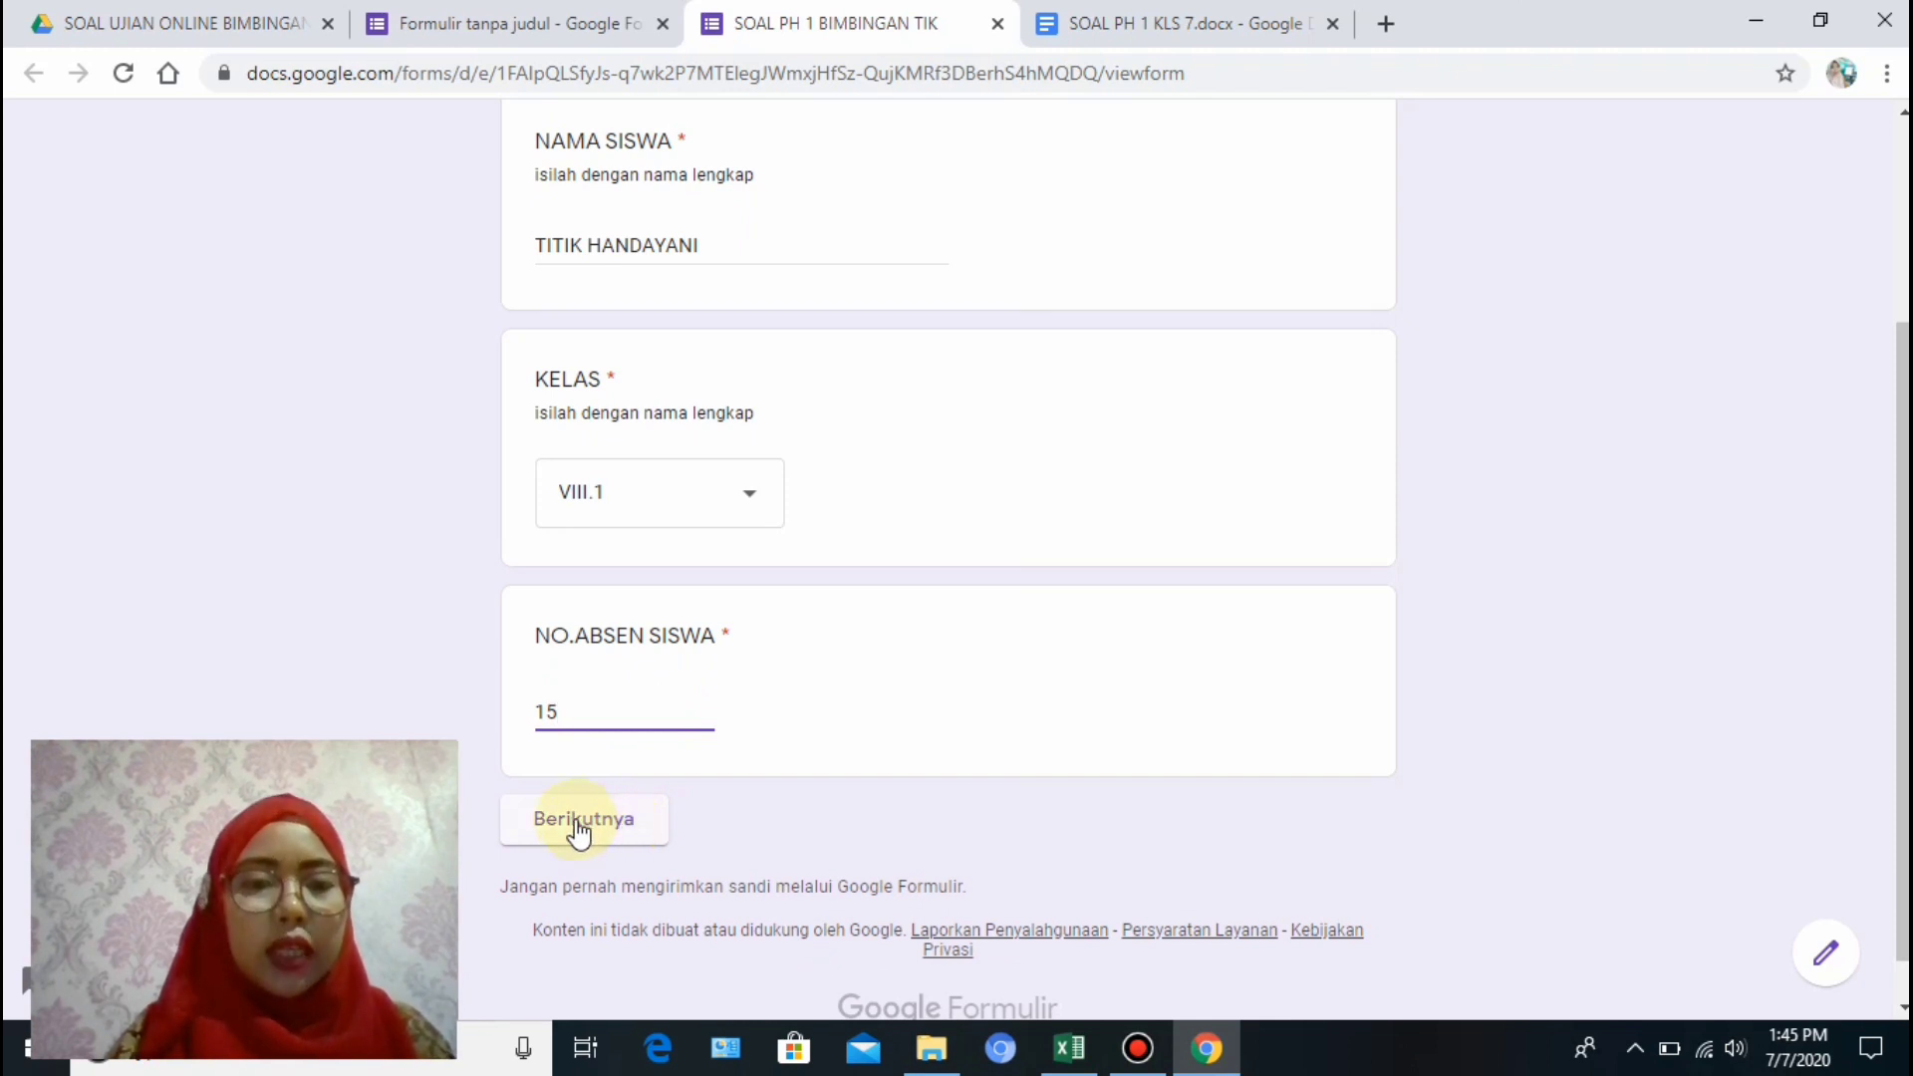
click(632, 824)
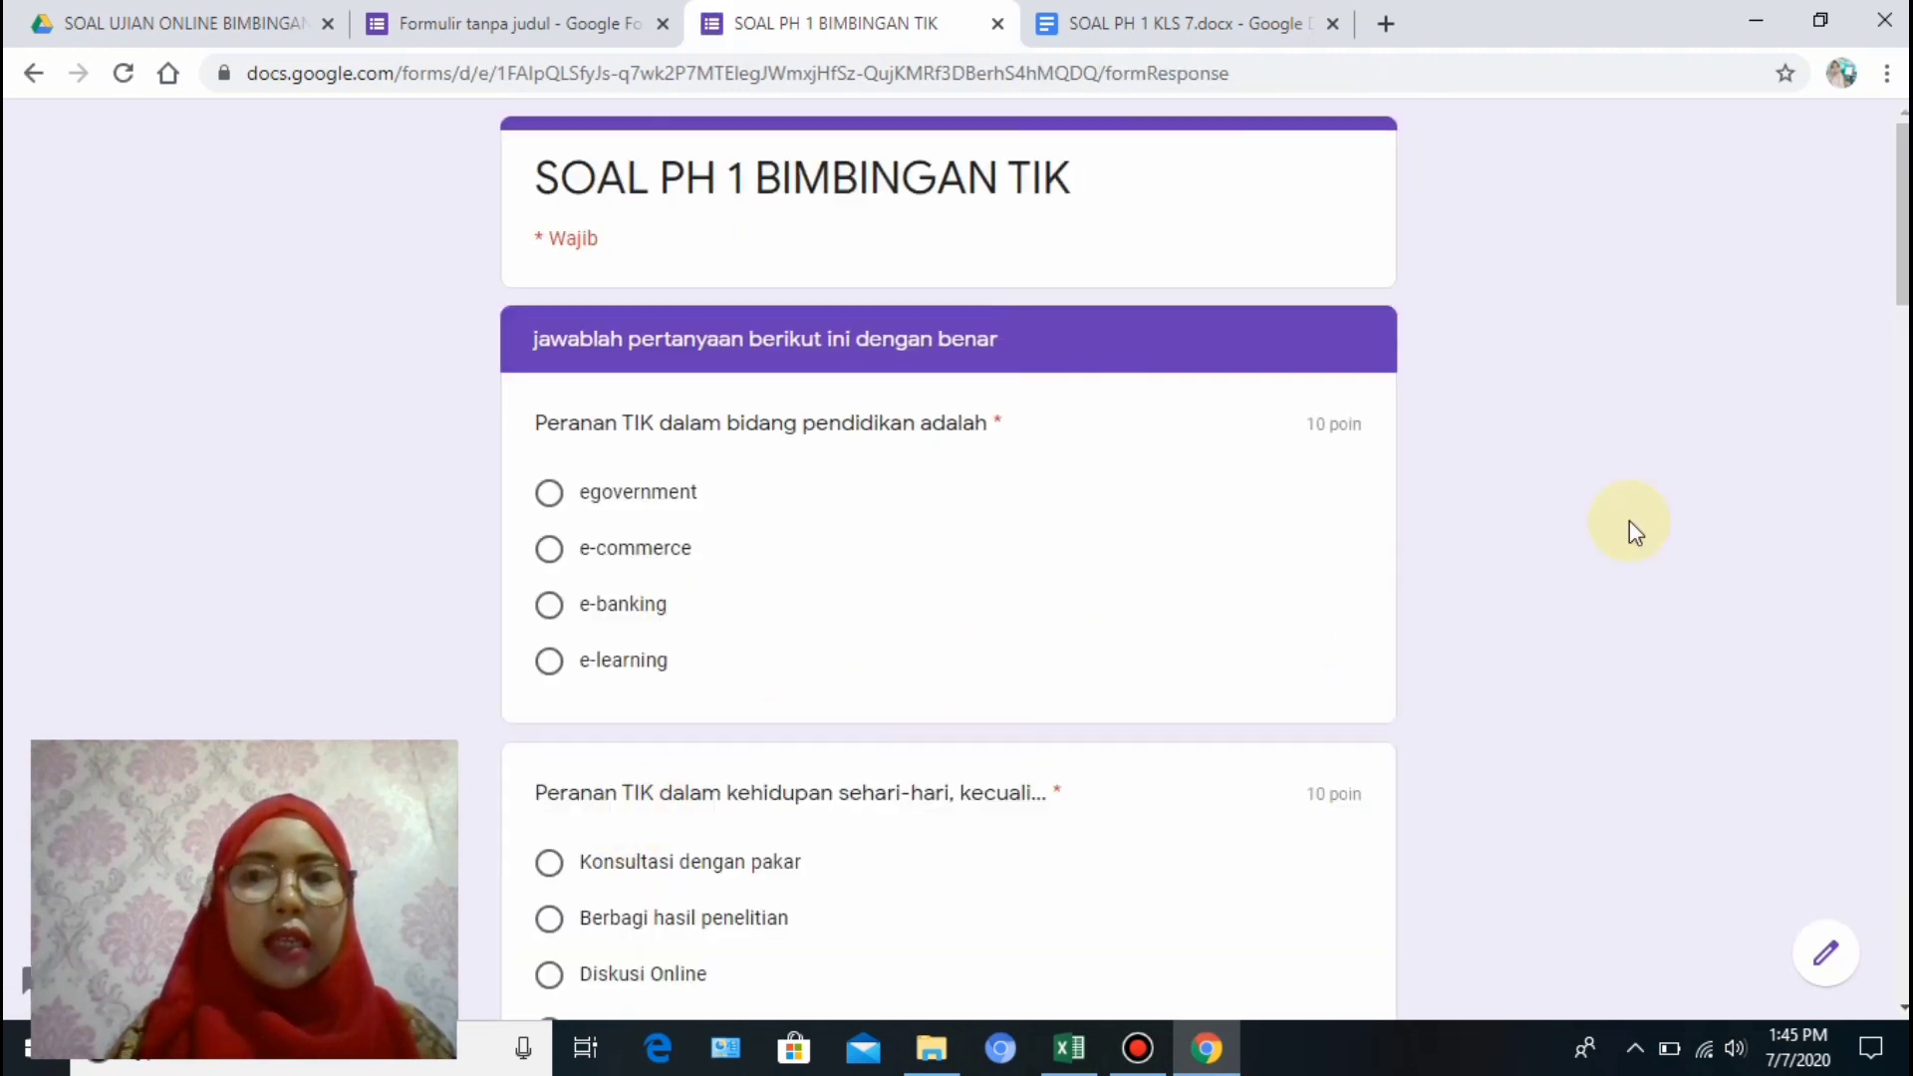
Answer egovernment, Berbagi hasil penelitian and Pembelajaran jarak jauh, then submit the response.
drag(1904, 292, 1904, 213)
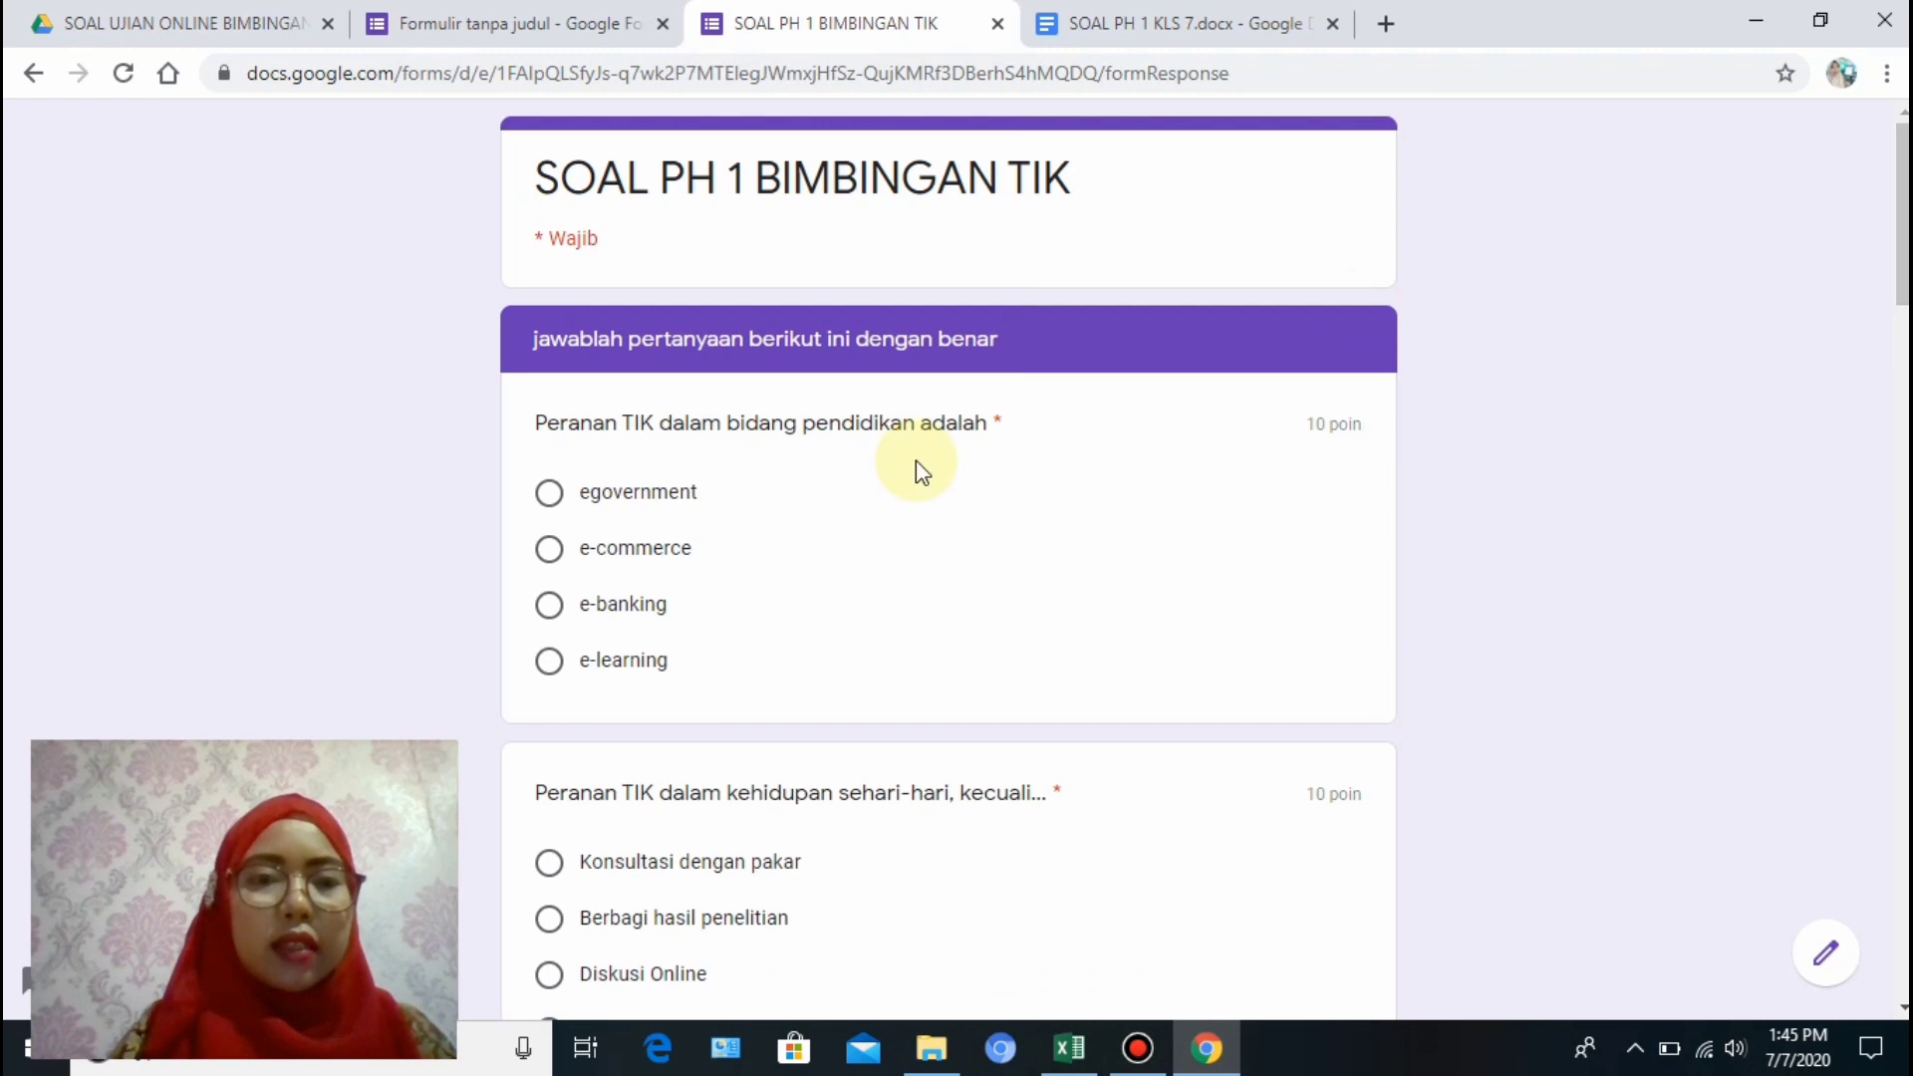
click(549, 493)
drag(1903, 294, 1887, 372)
click(551, 576)
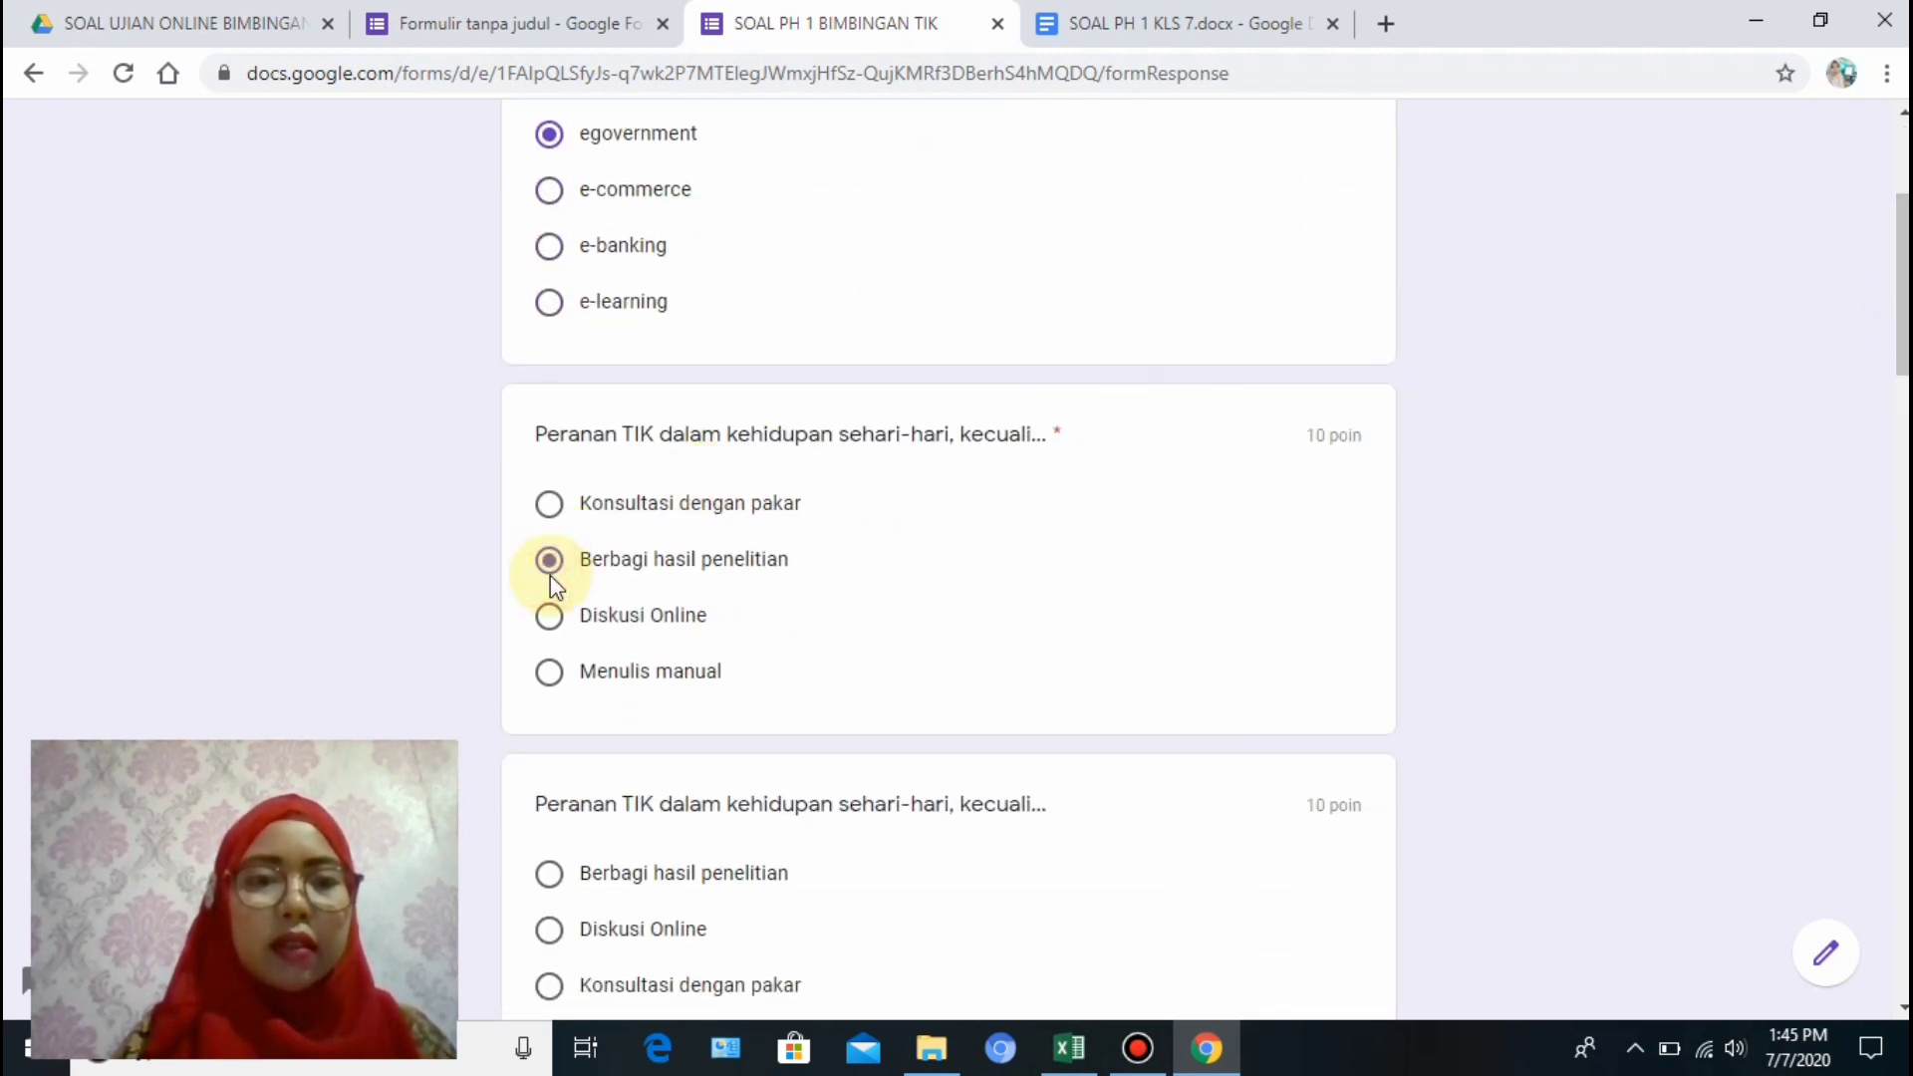
drag(1901, 366, 1901, 847)
click(550, 622)
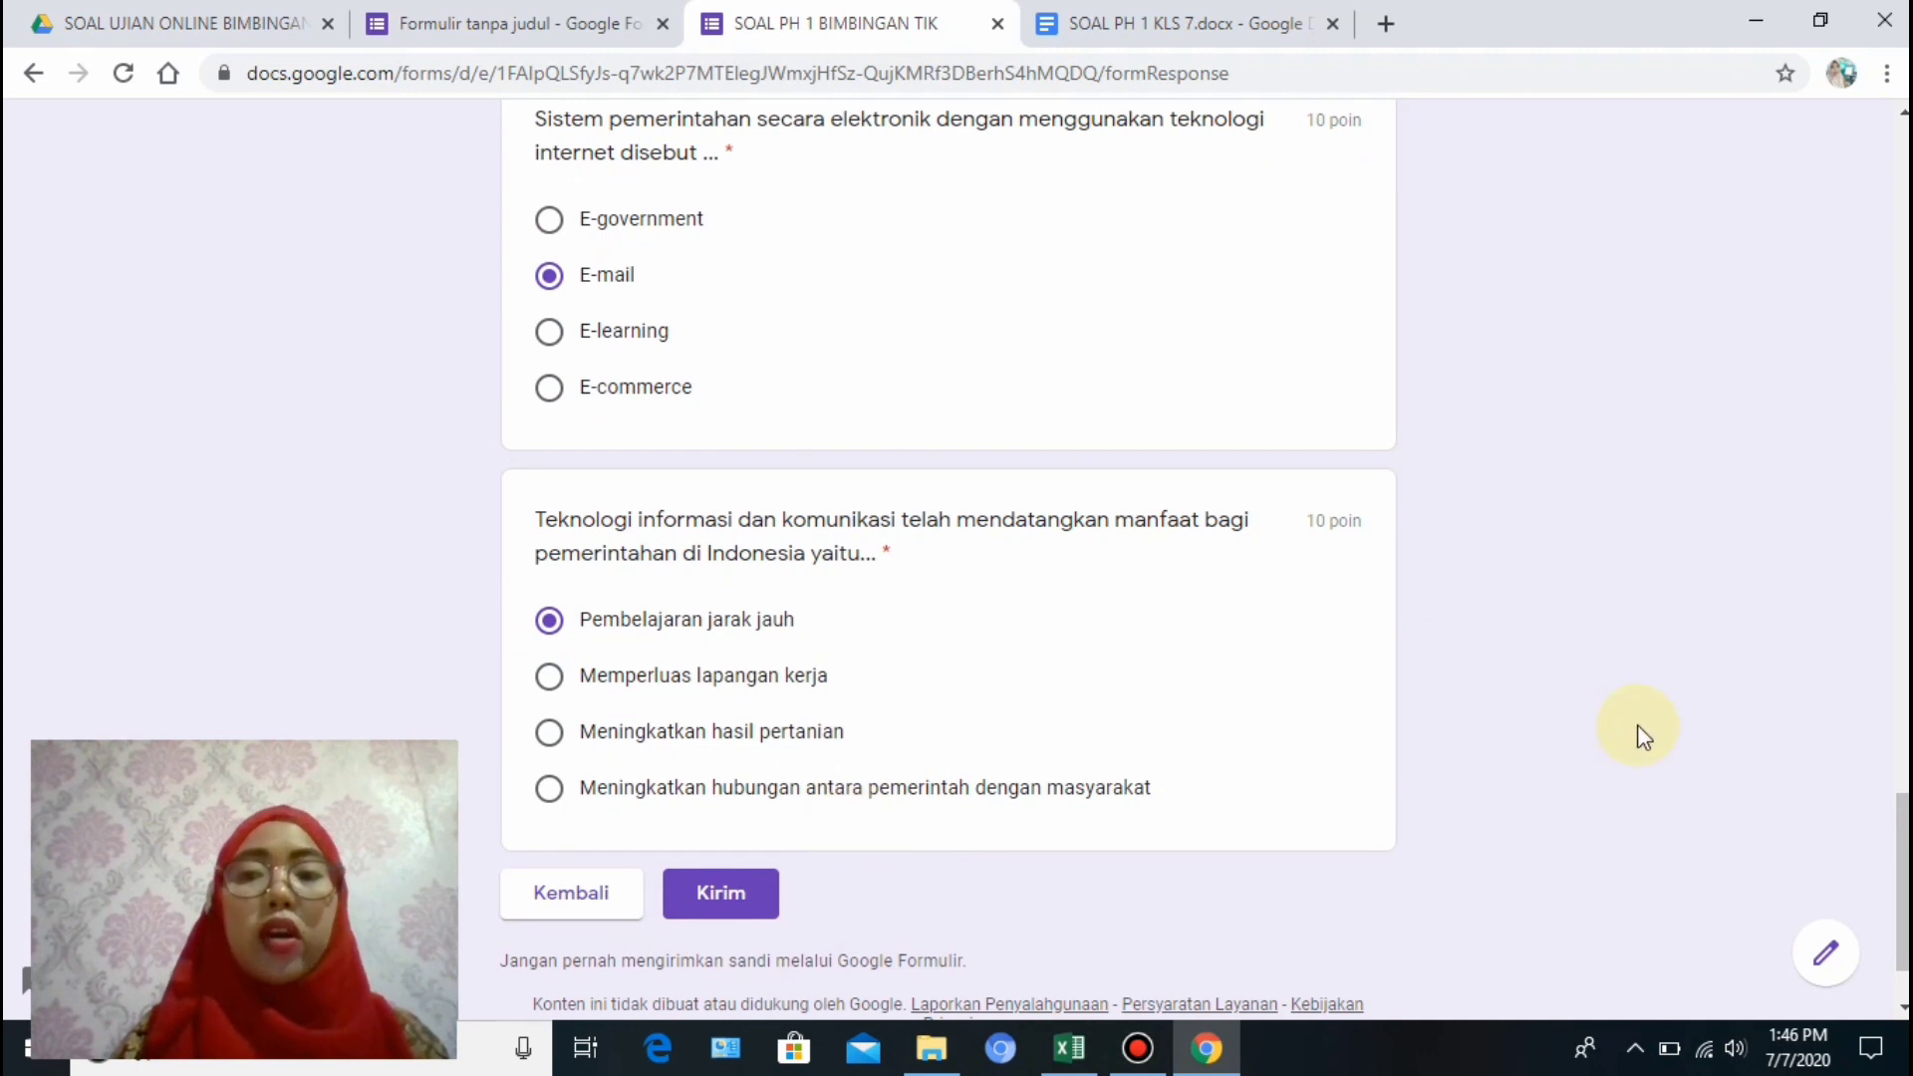
drag(1900, 833, 1903, 897)
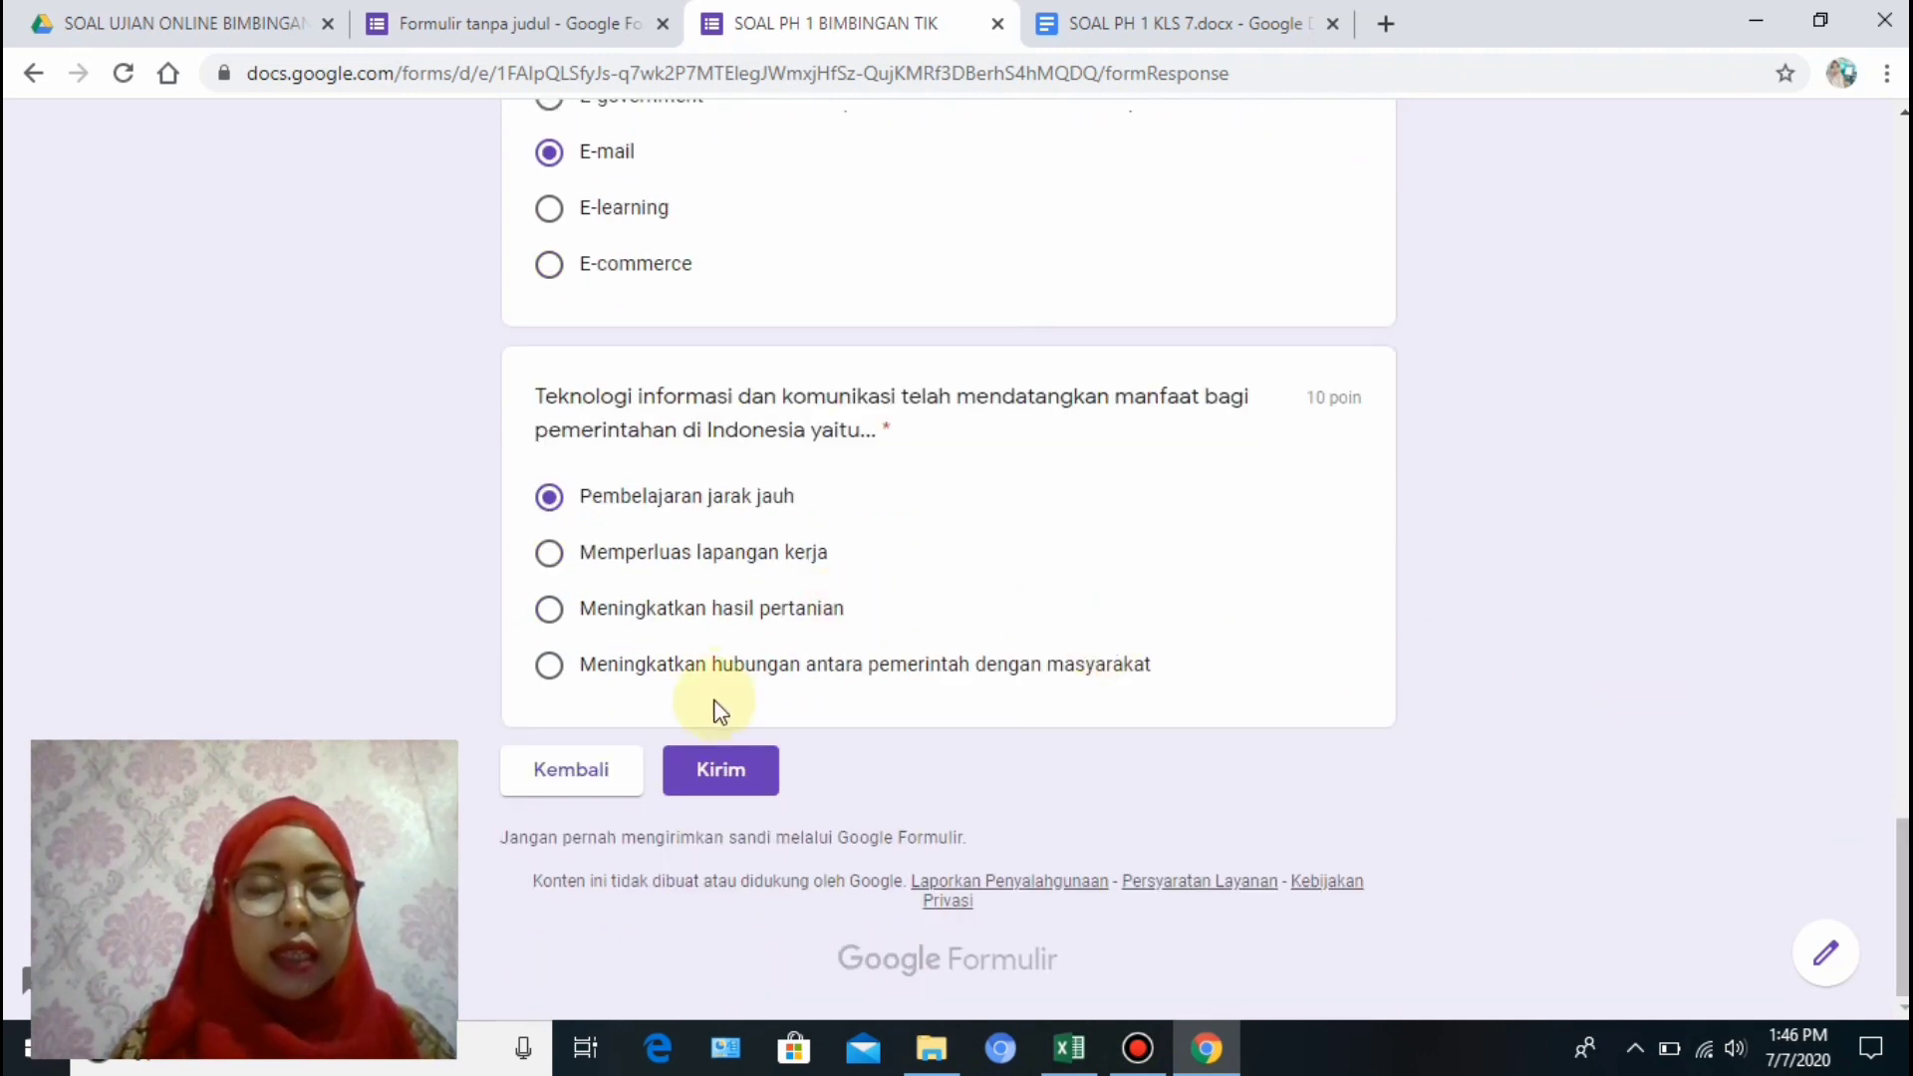
click(723, 773)
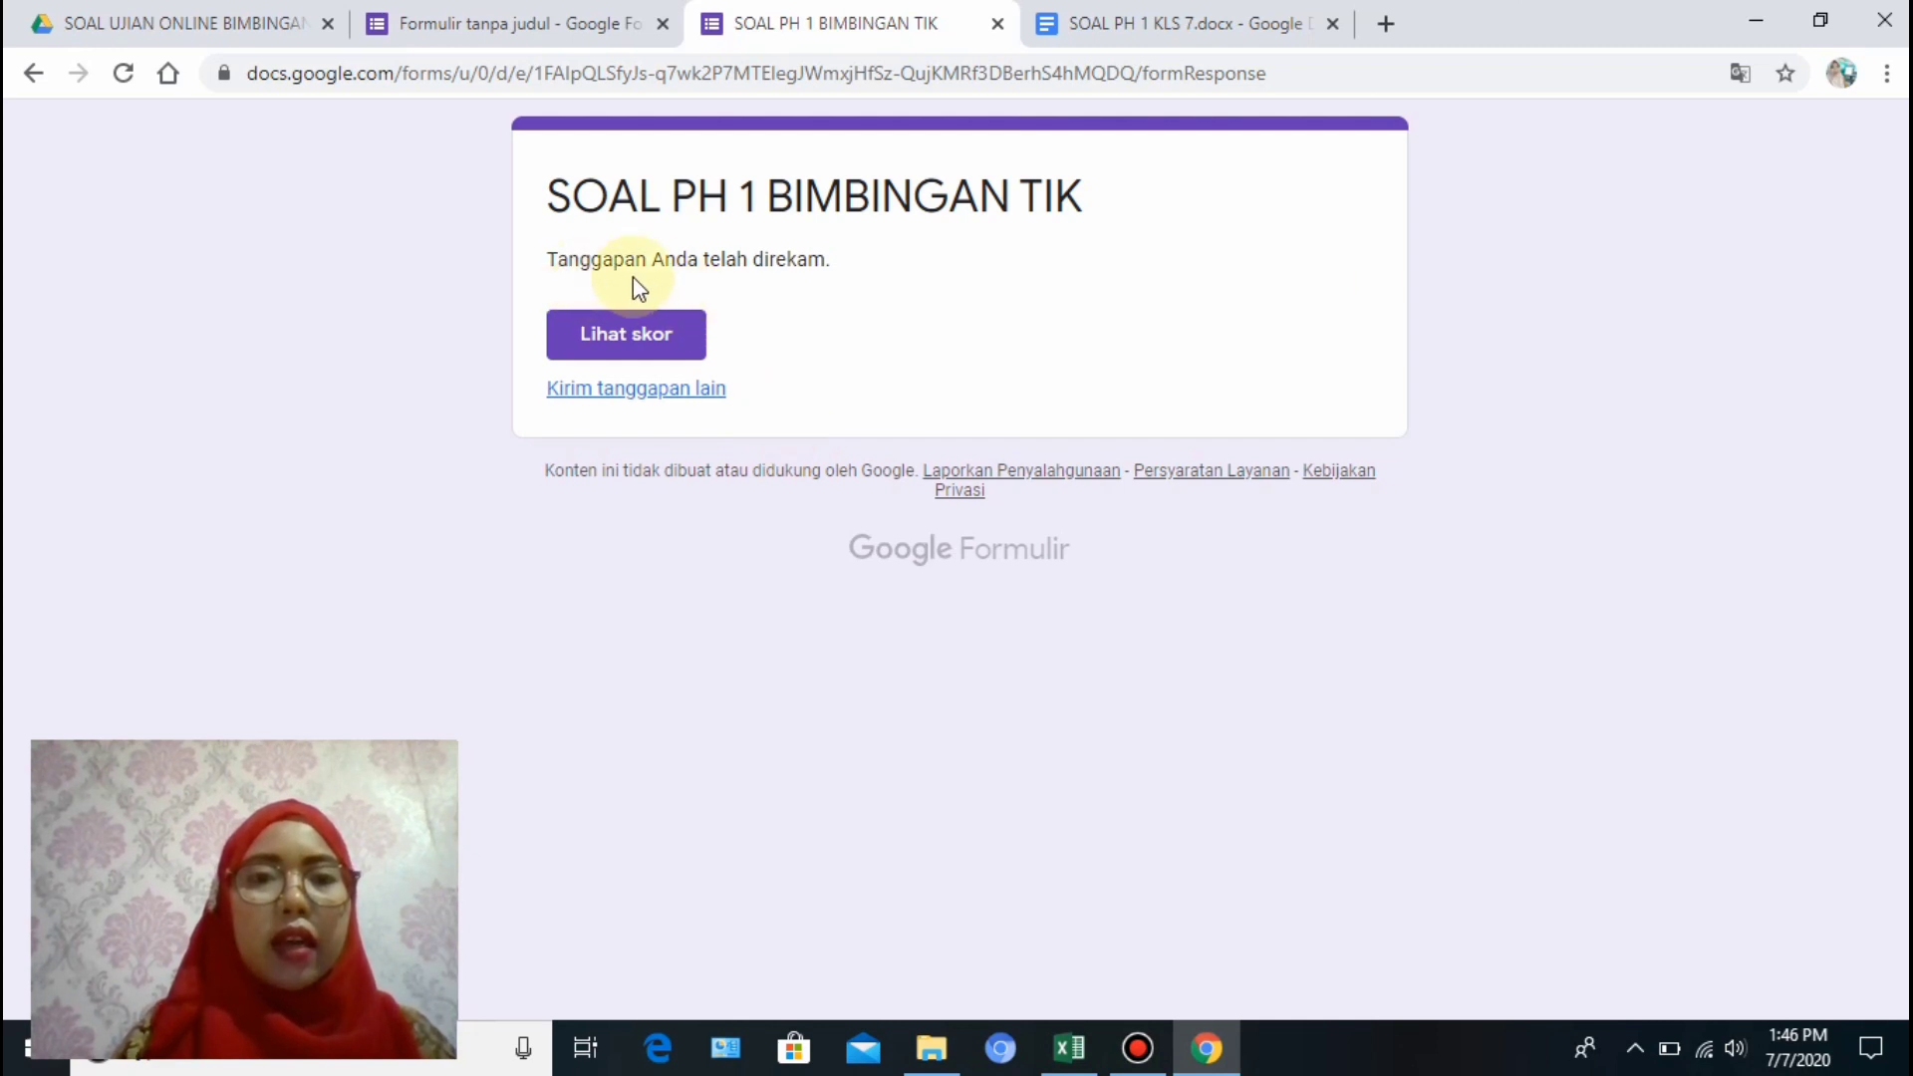
View the 30/100 score, then close the quiz tabs to return to the editor.
click(628, 344)
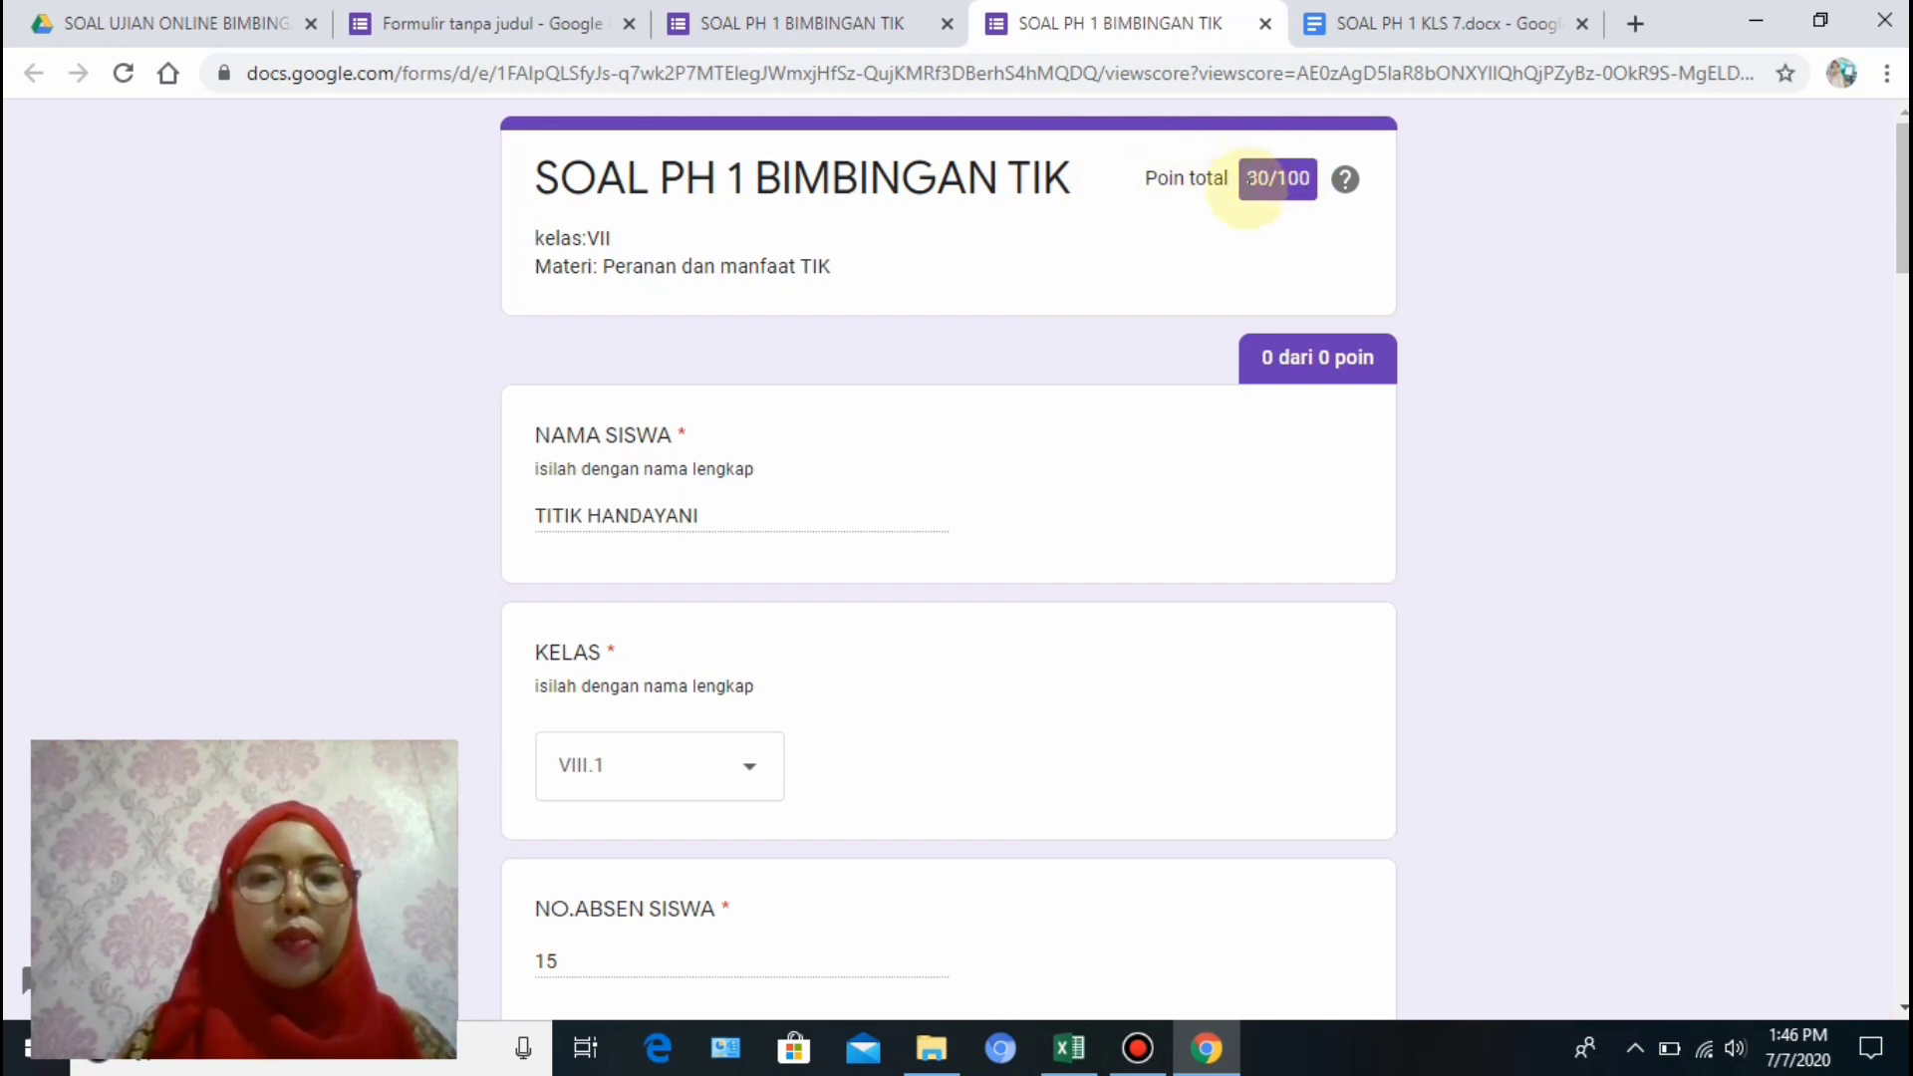
key(ctrl+w)
key(ctrl+w)
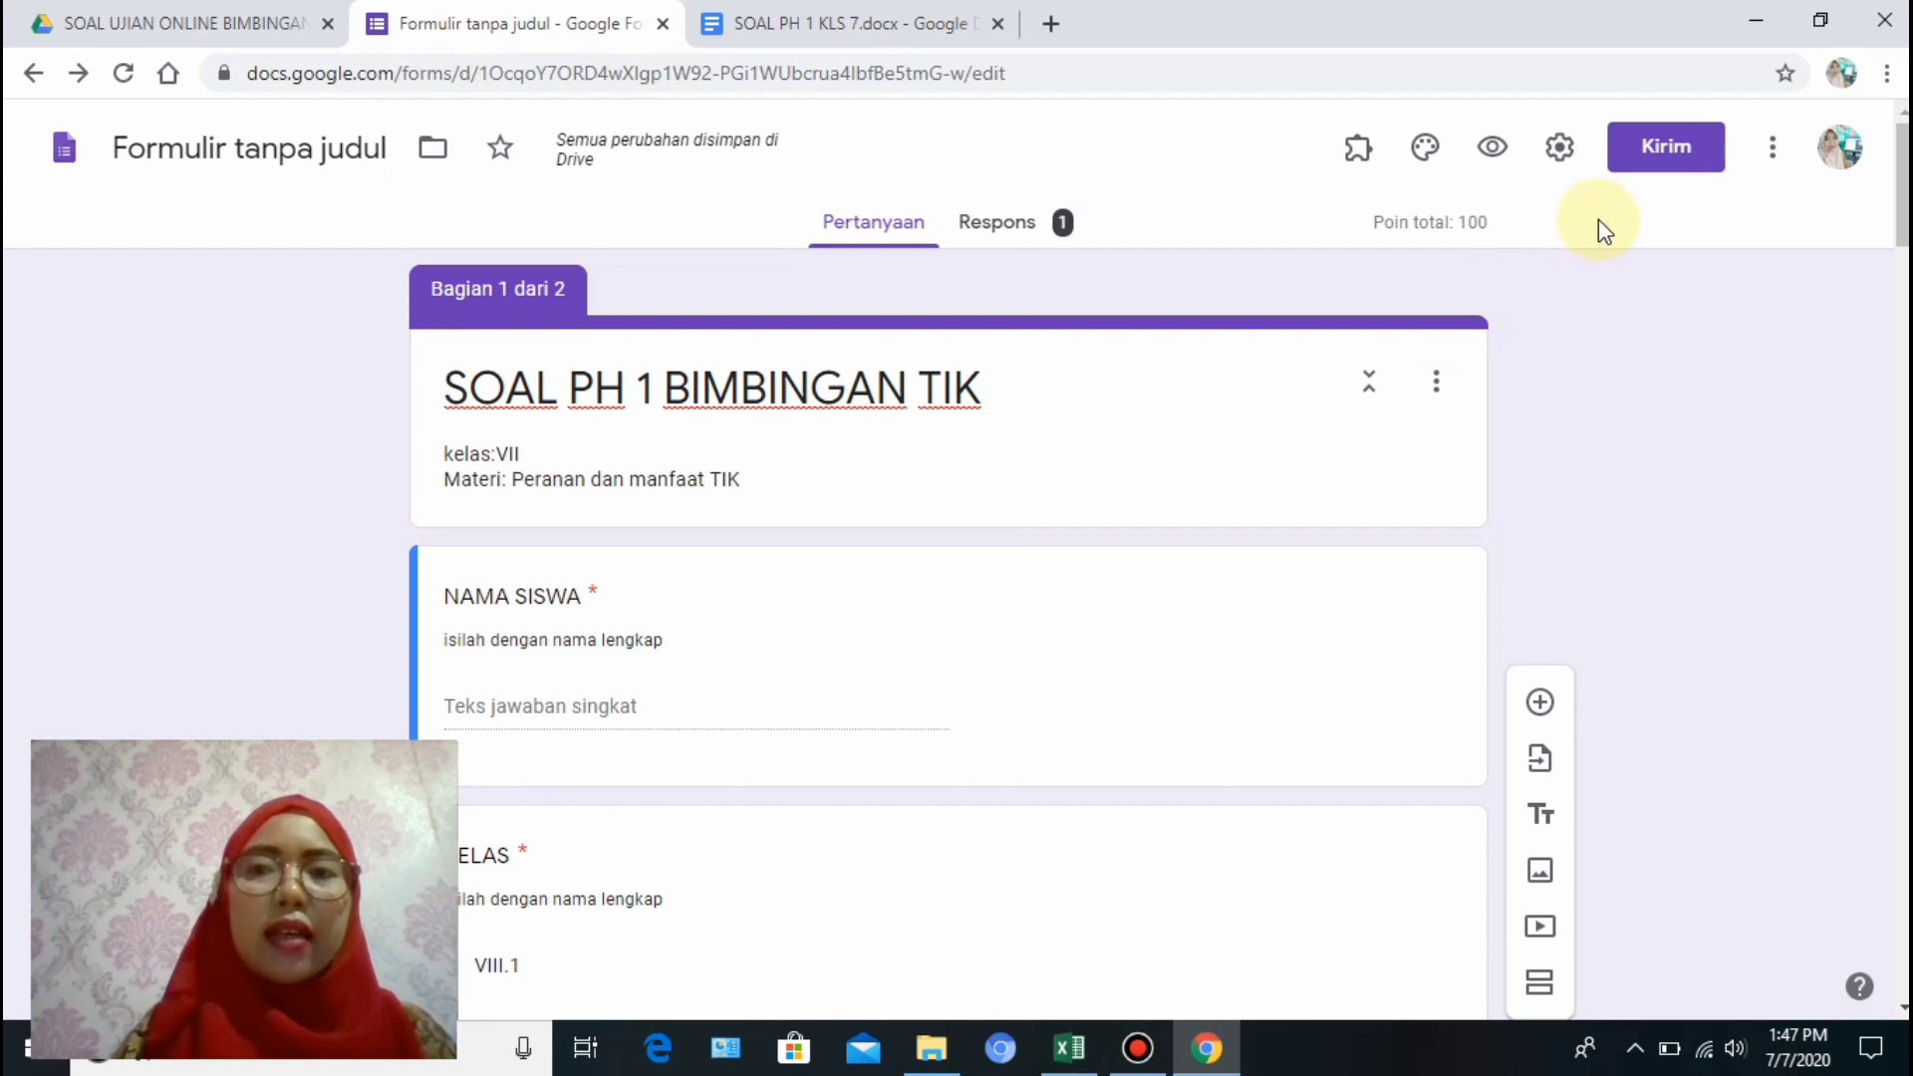
Copy the quiz's shortened forms.gle link via Perpendek URL, then start a new browser tab.
click(1675, 148)
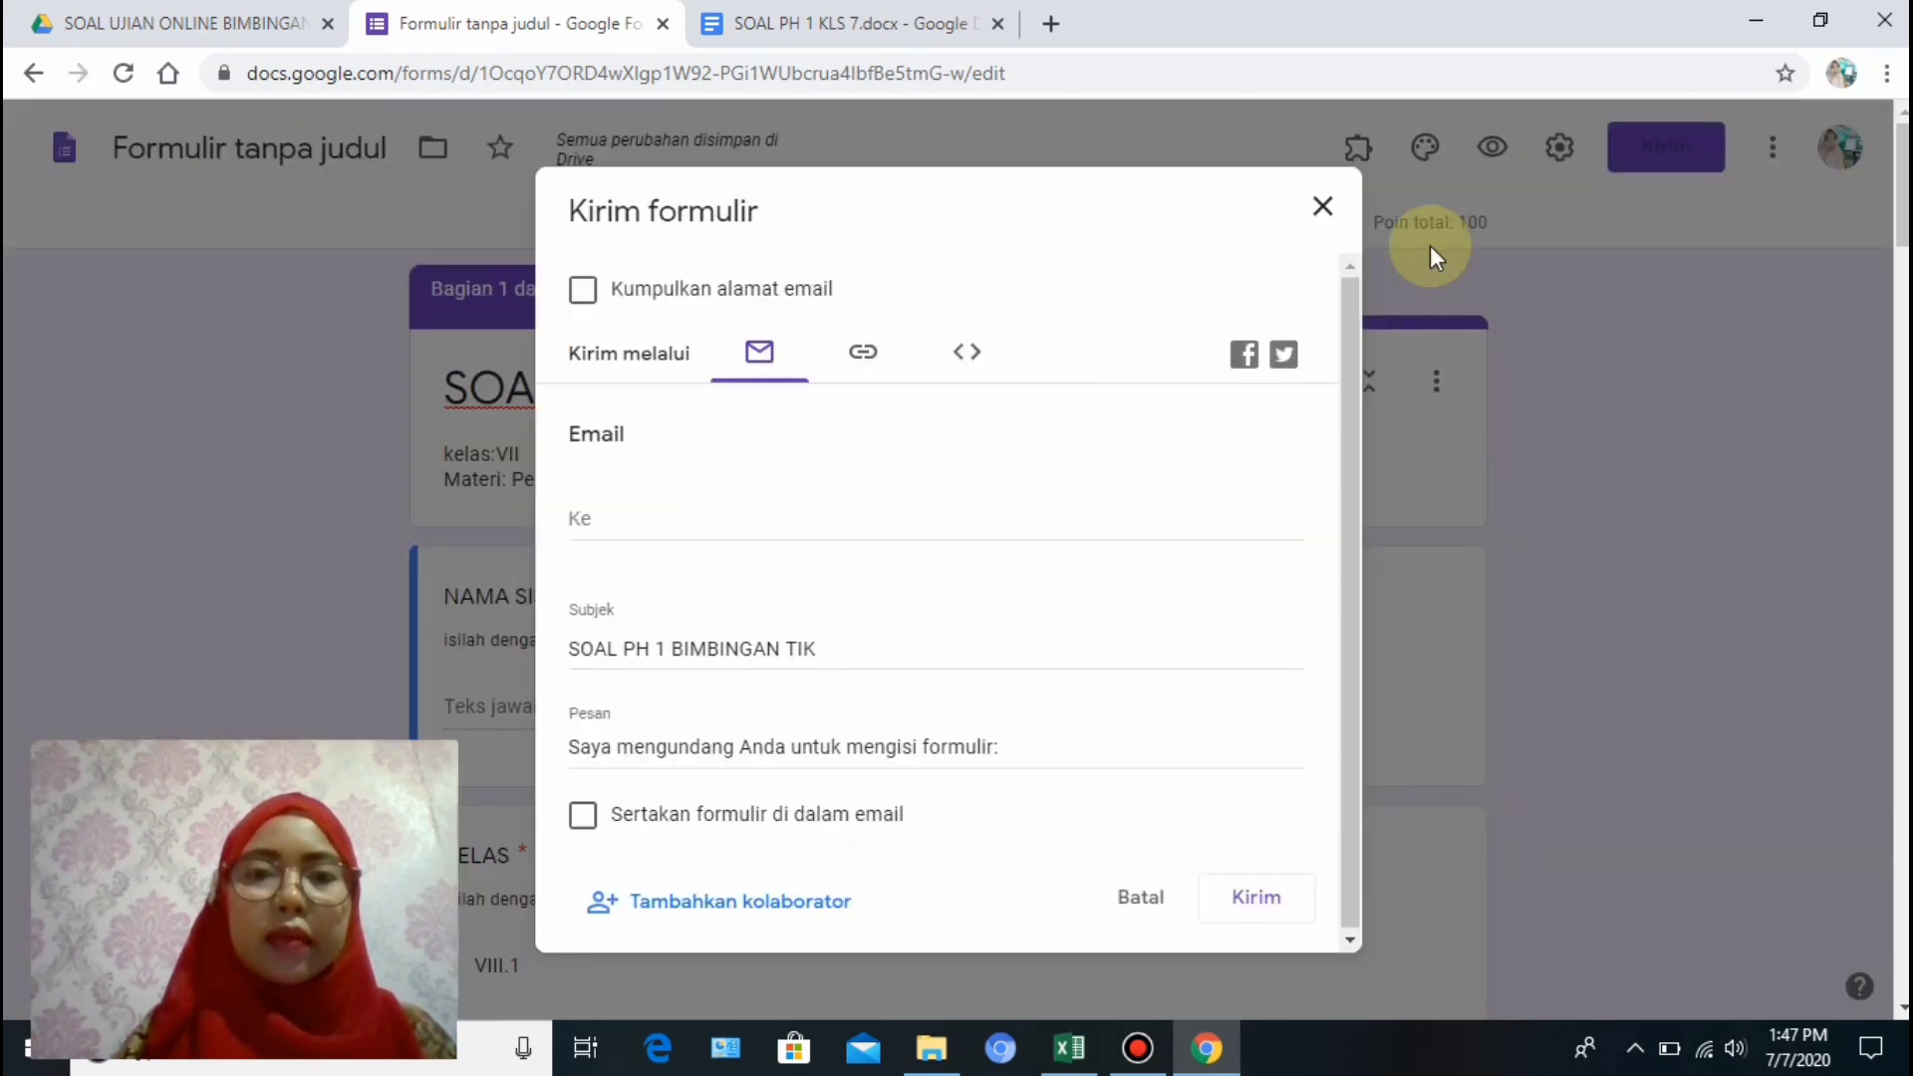
click(865, 371)
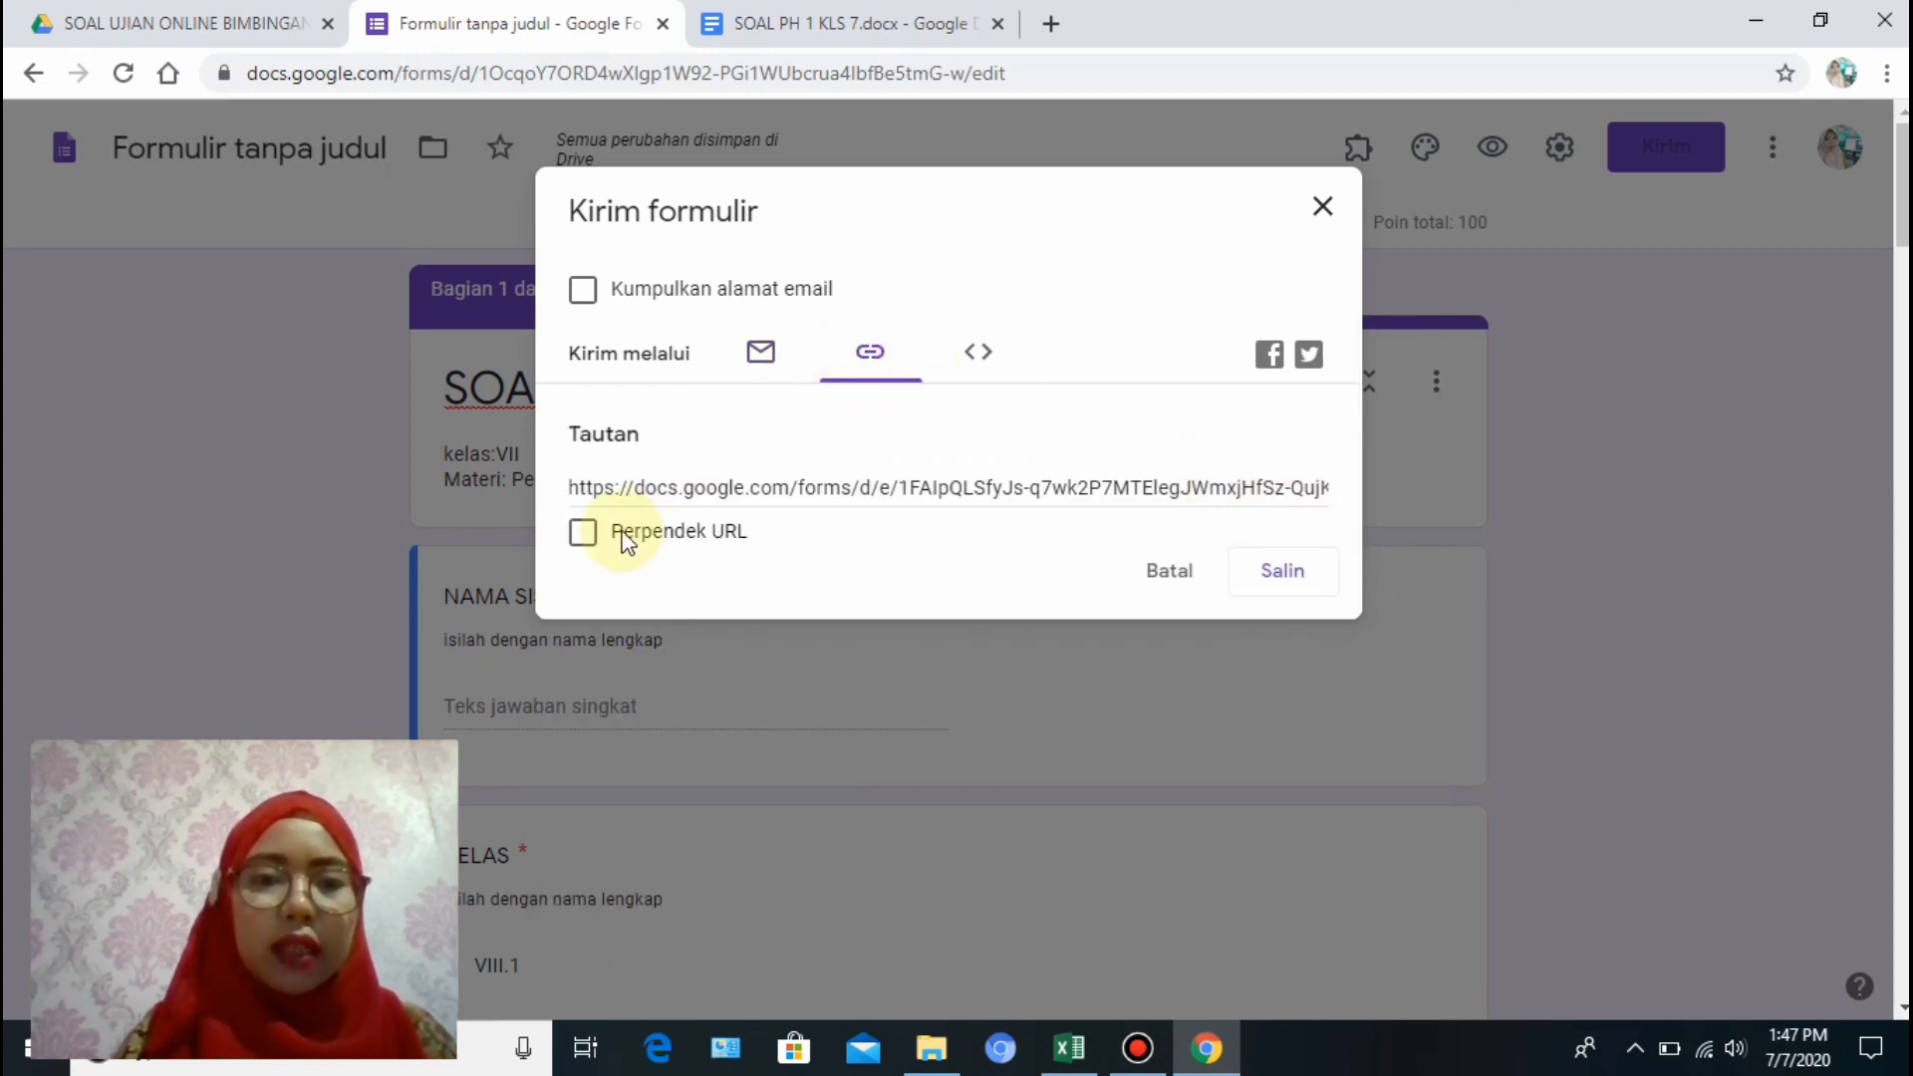
click(583, 536)
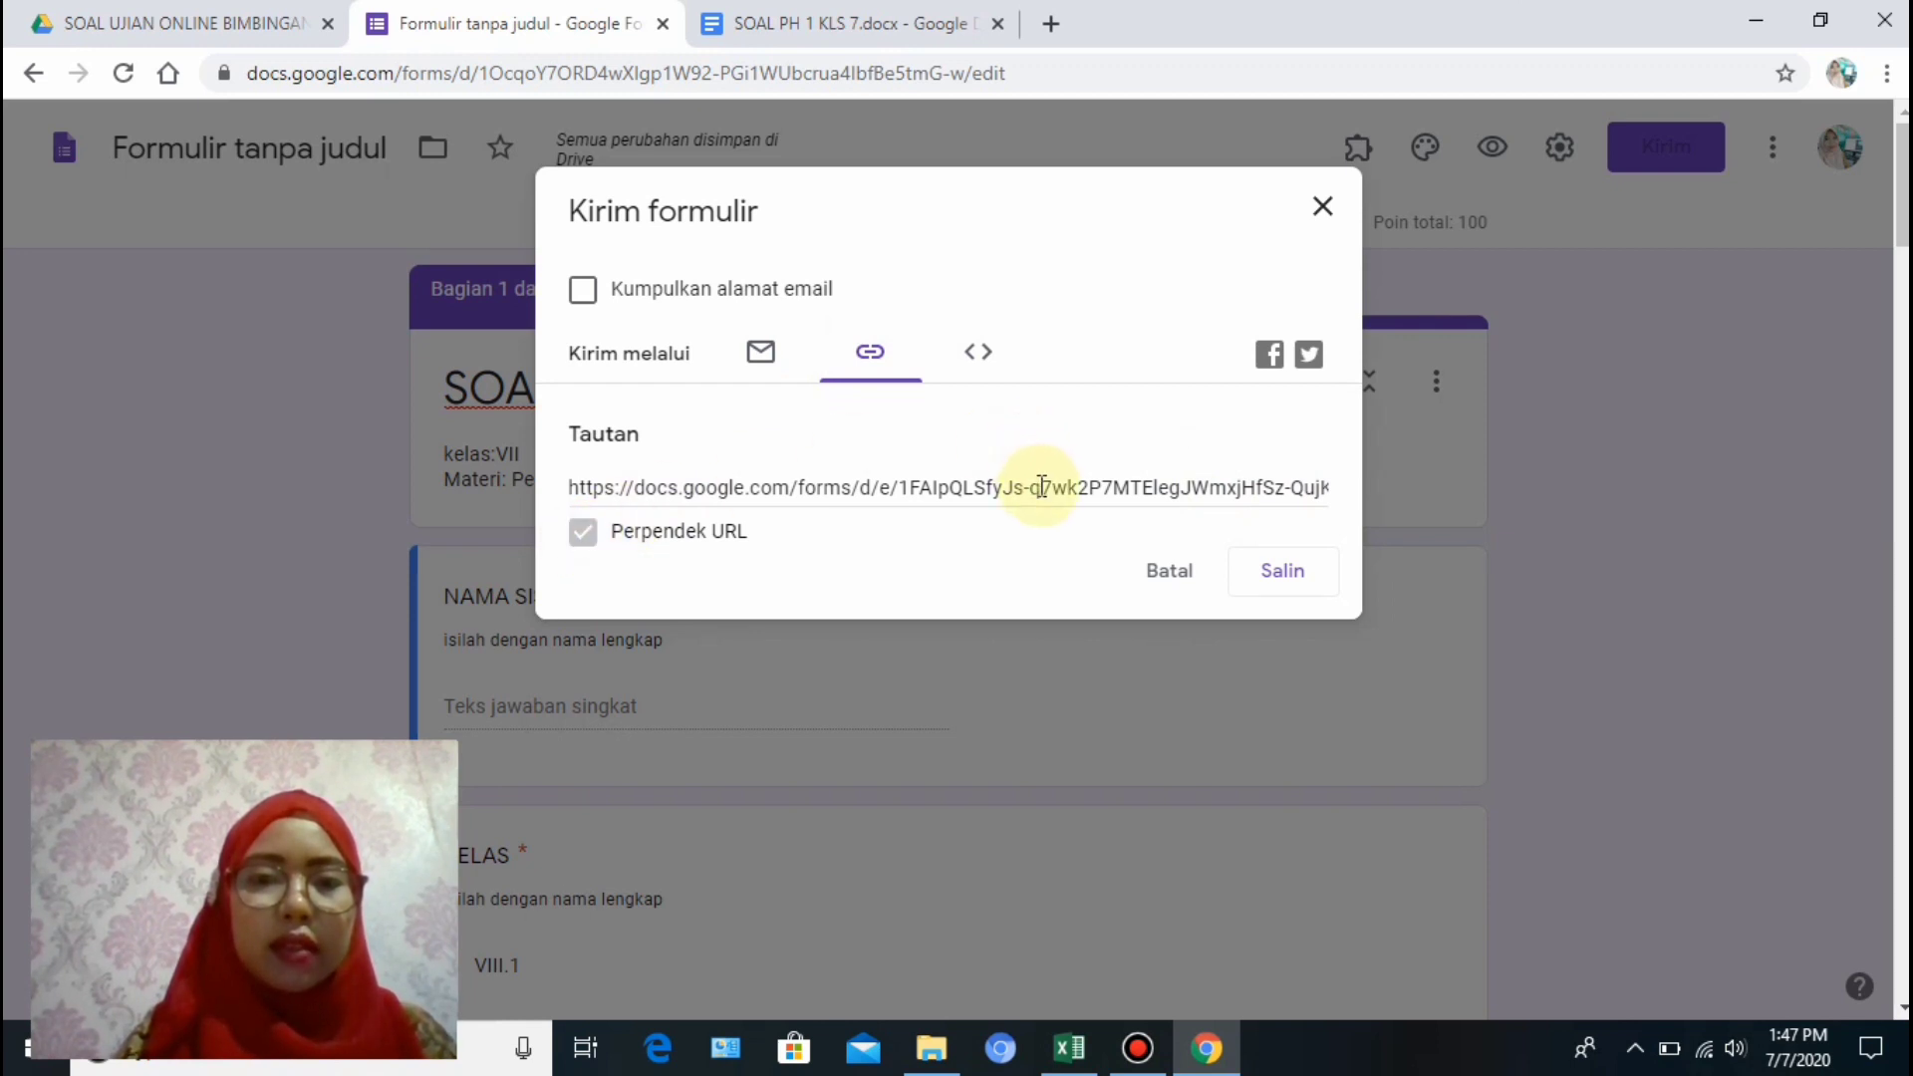
click(1040, 486)
click(583, 534)
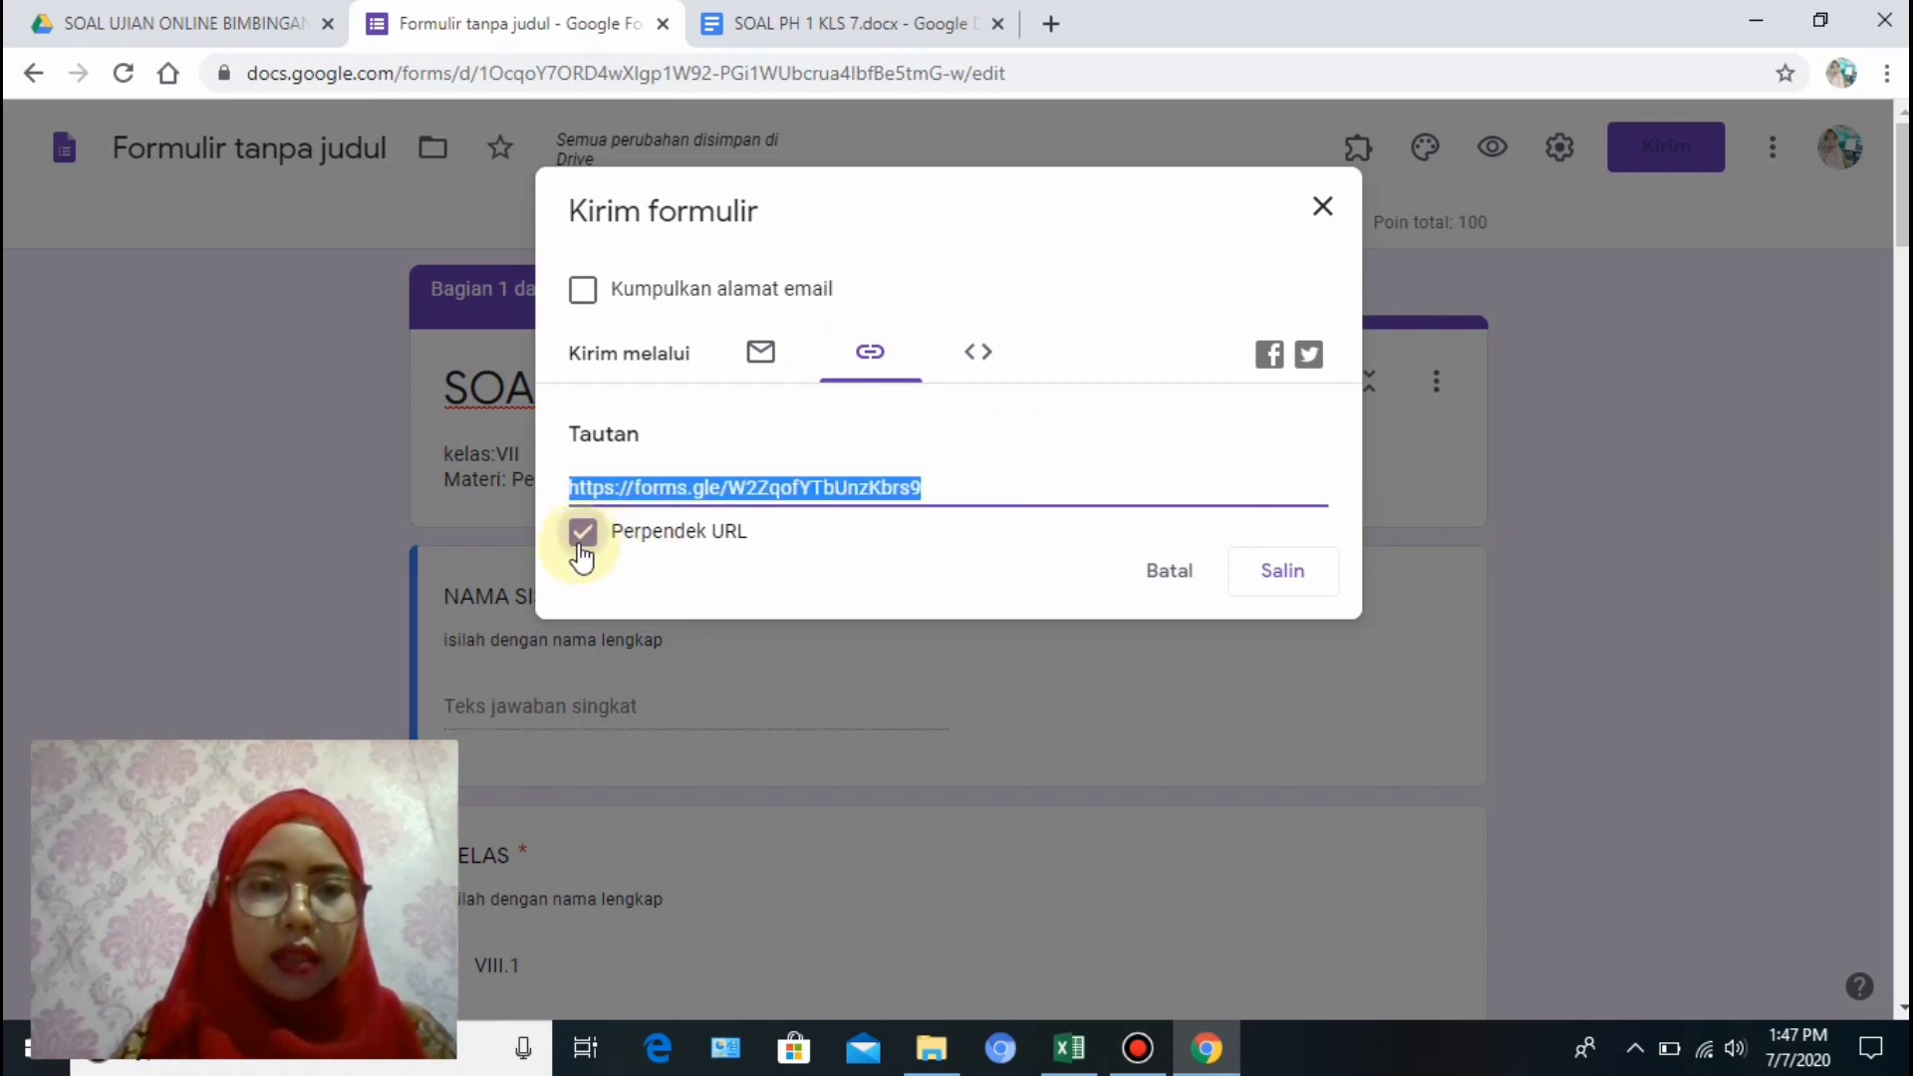
click(1005, 484)
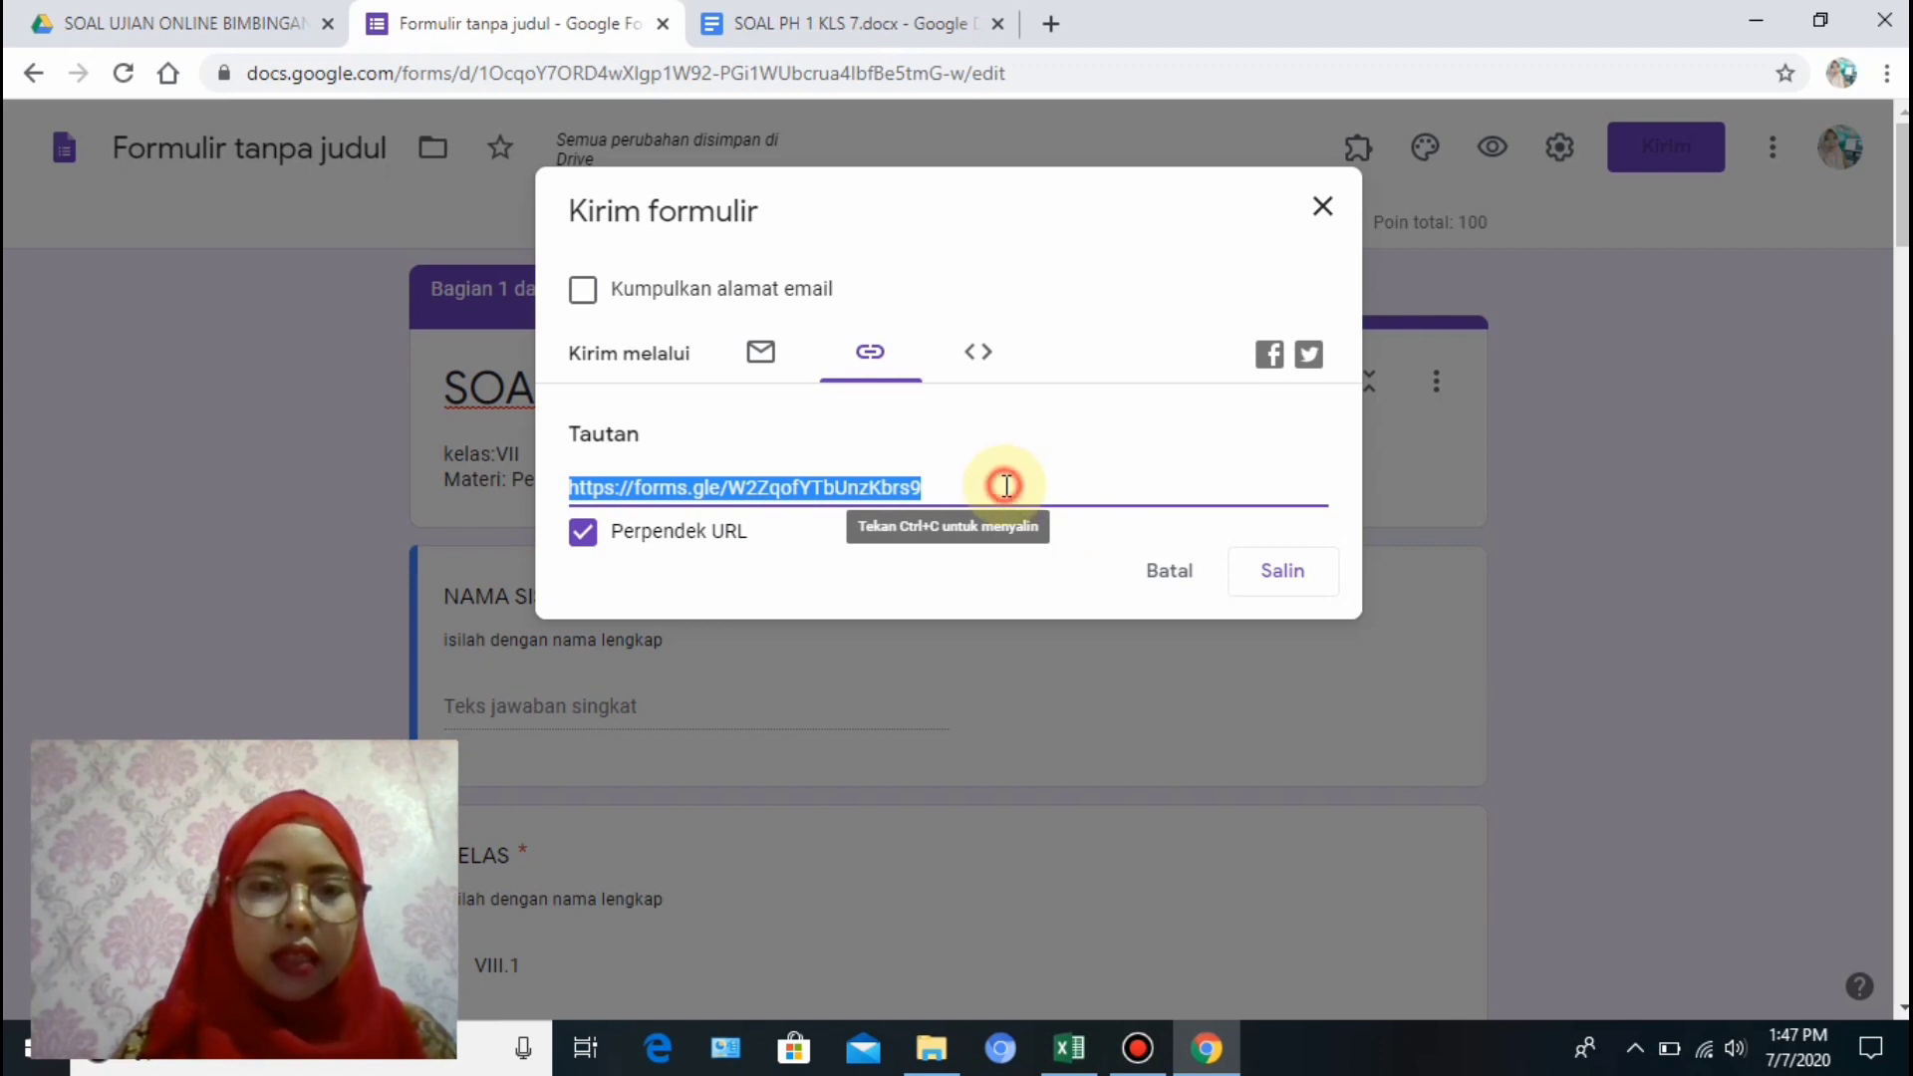
click(1283, 572)
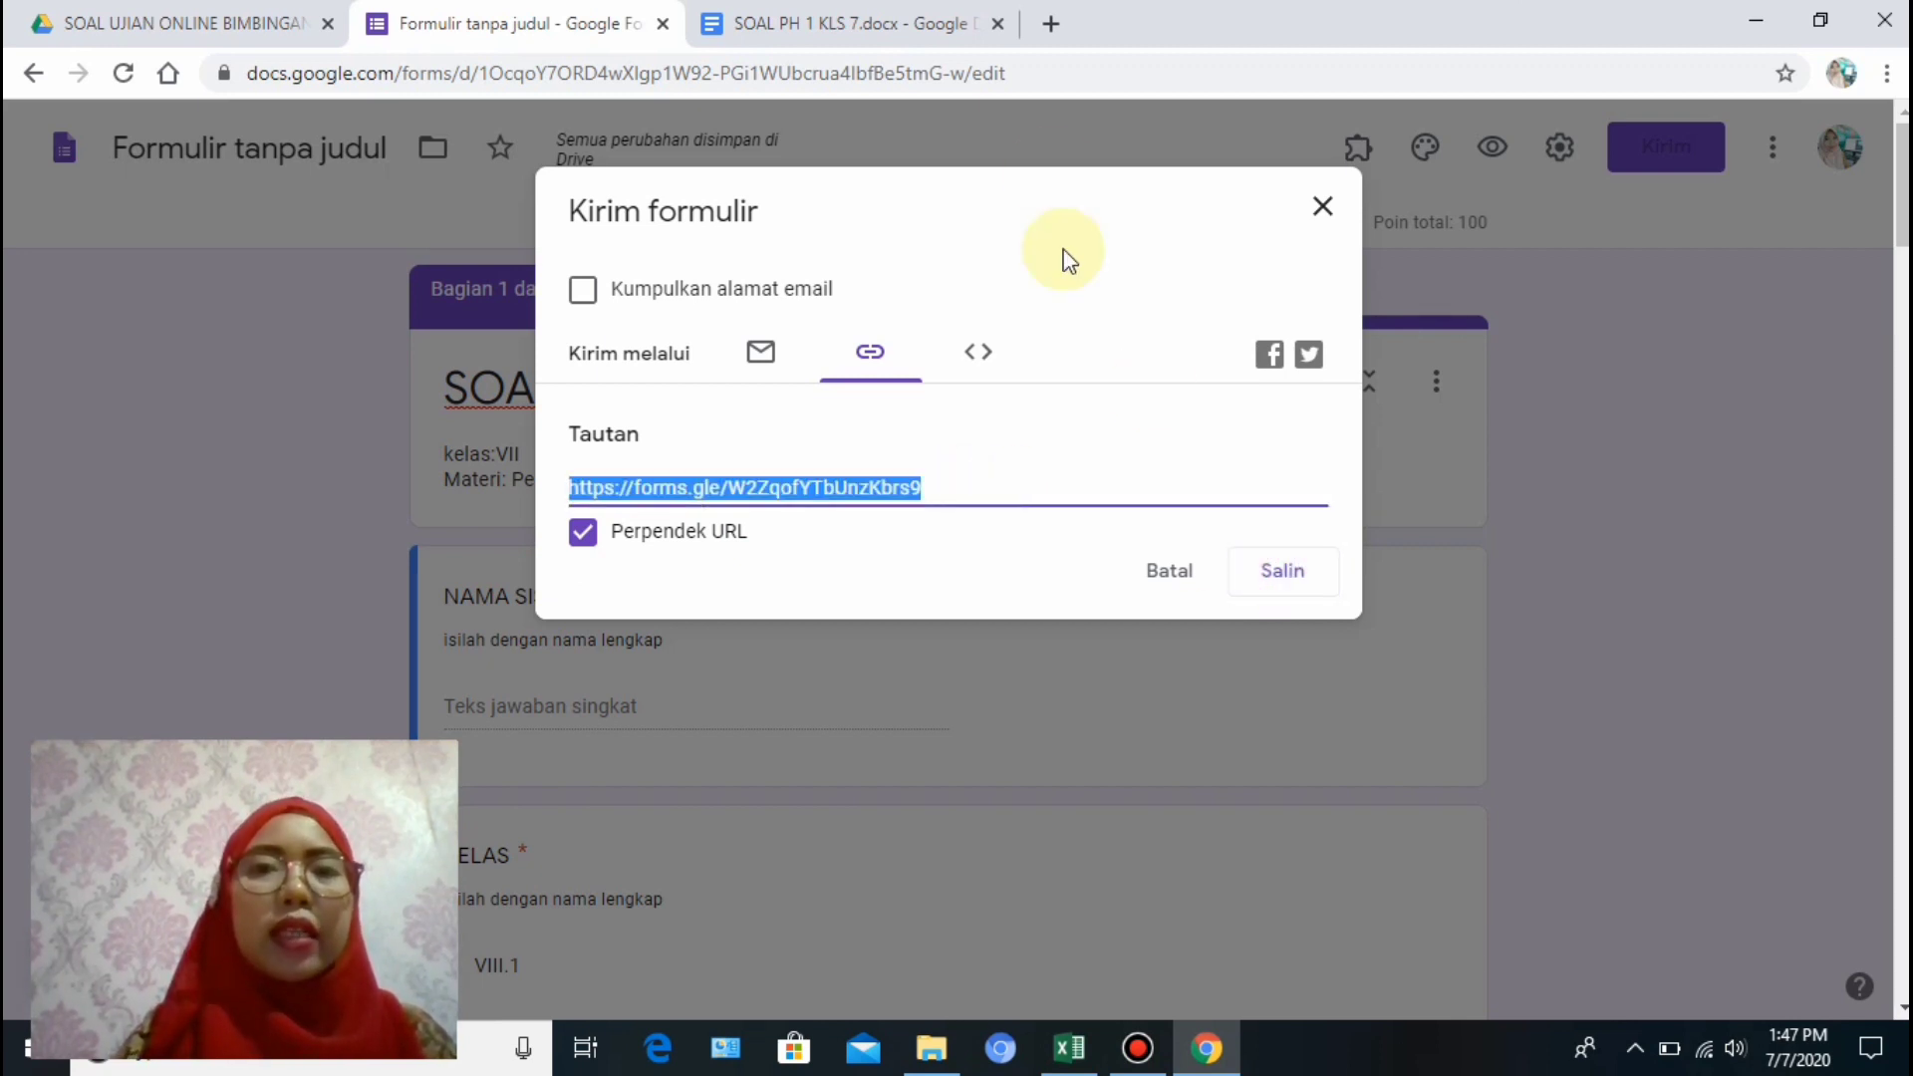
click(1044, 27)
Search Yahoo for 'whatsapp web', open the WhatsApp Web result, and close the search results tab.
text(W)
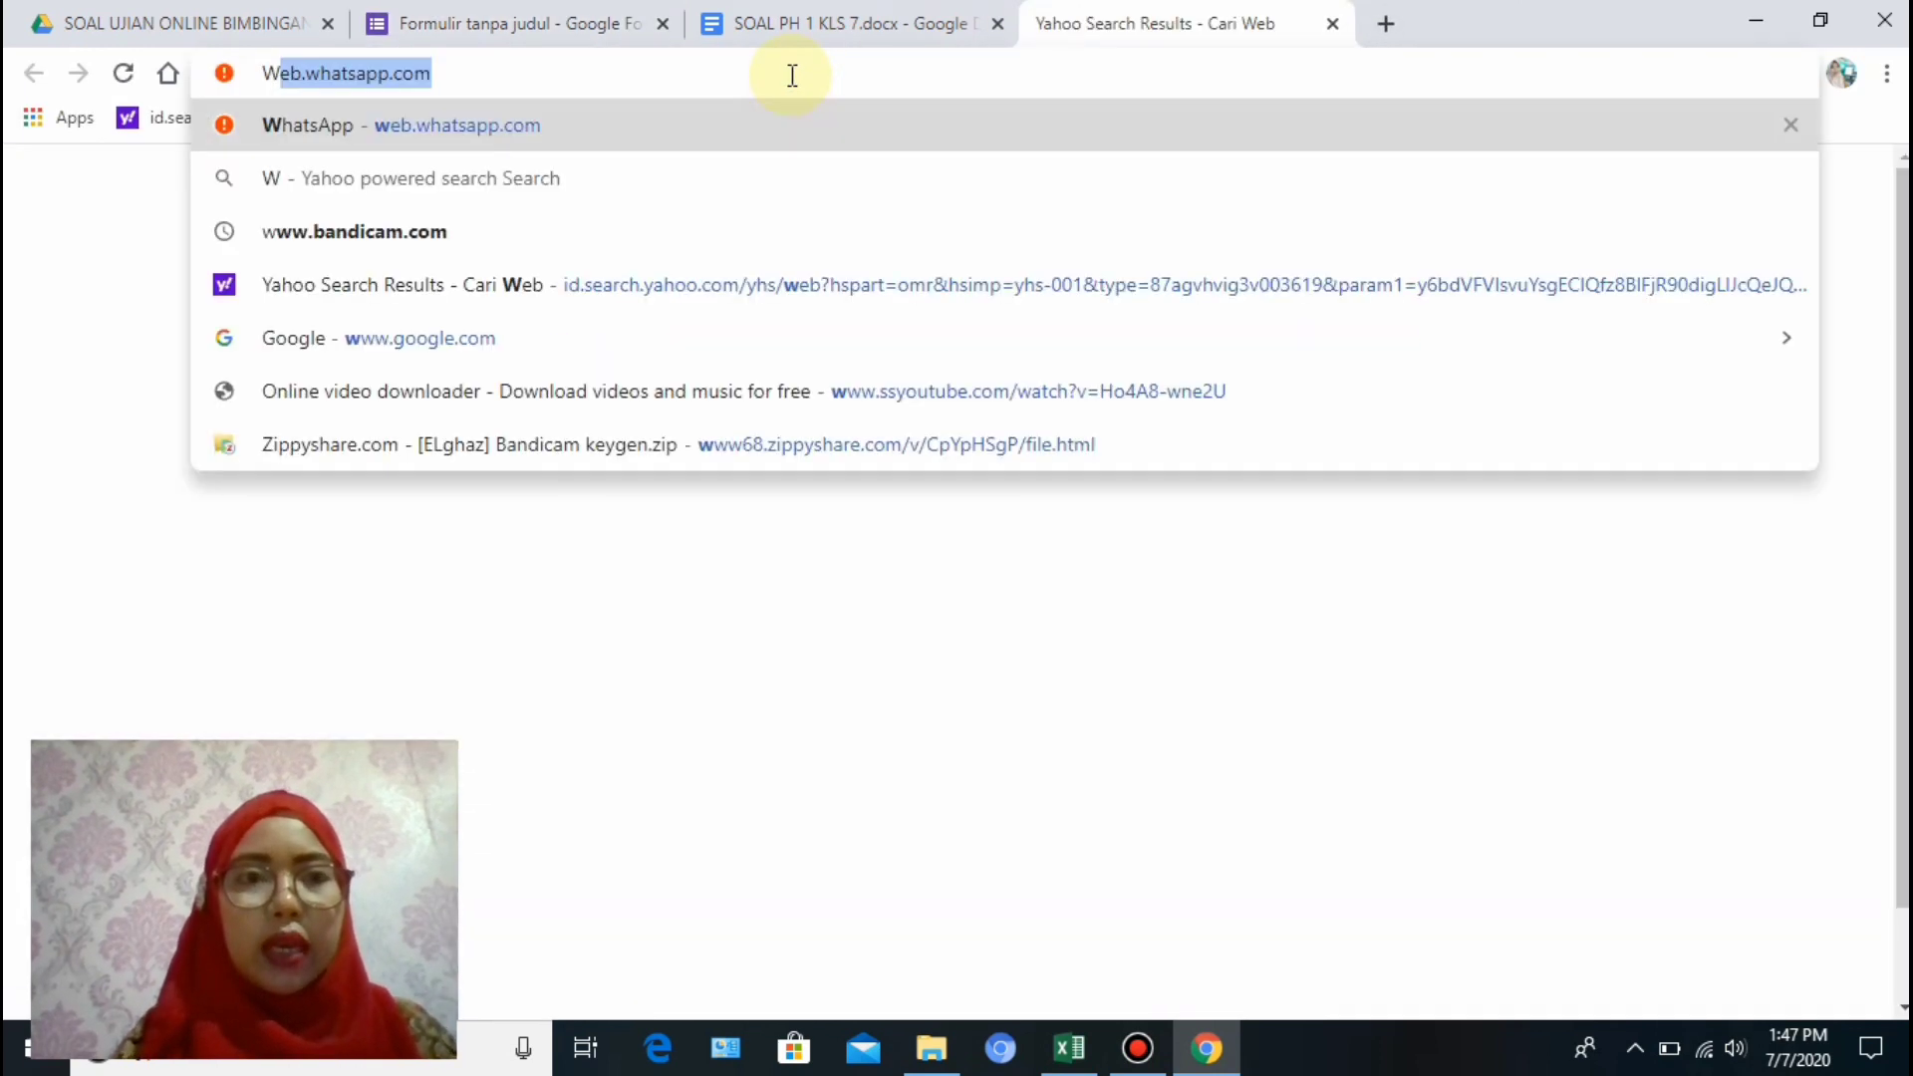
text(A)
key(BackSpace)
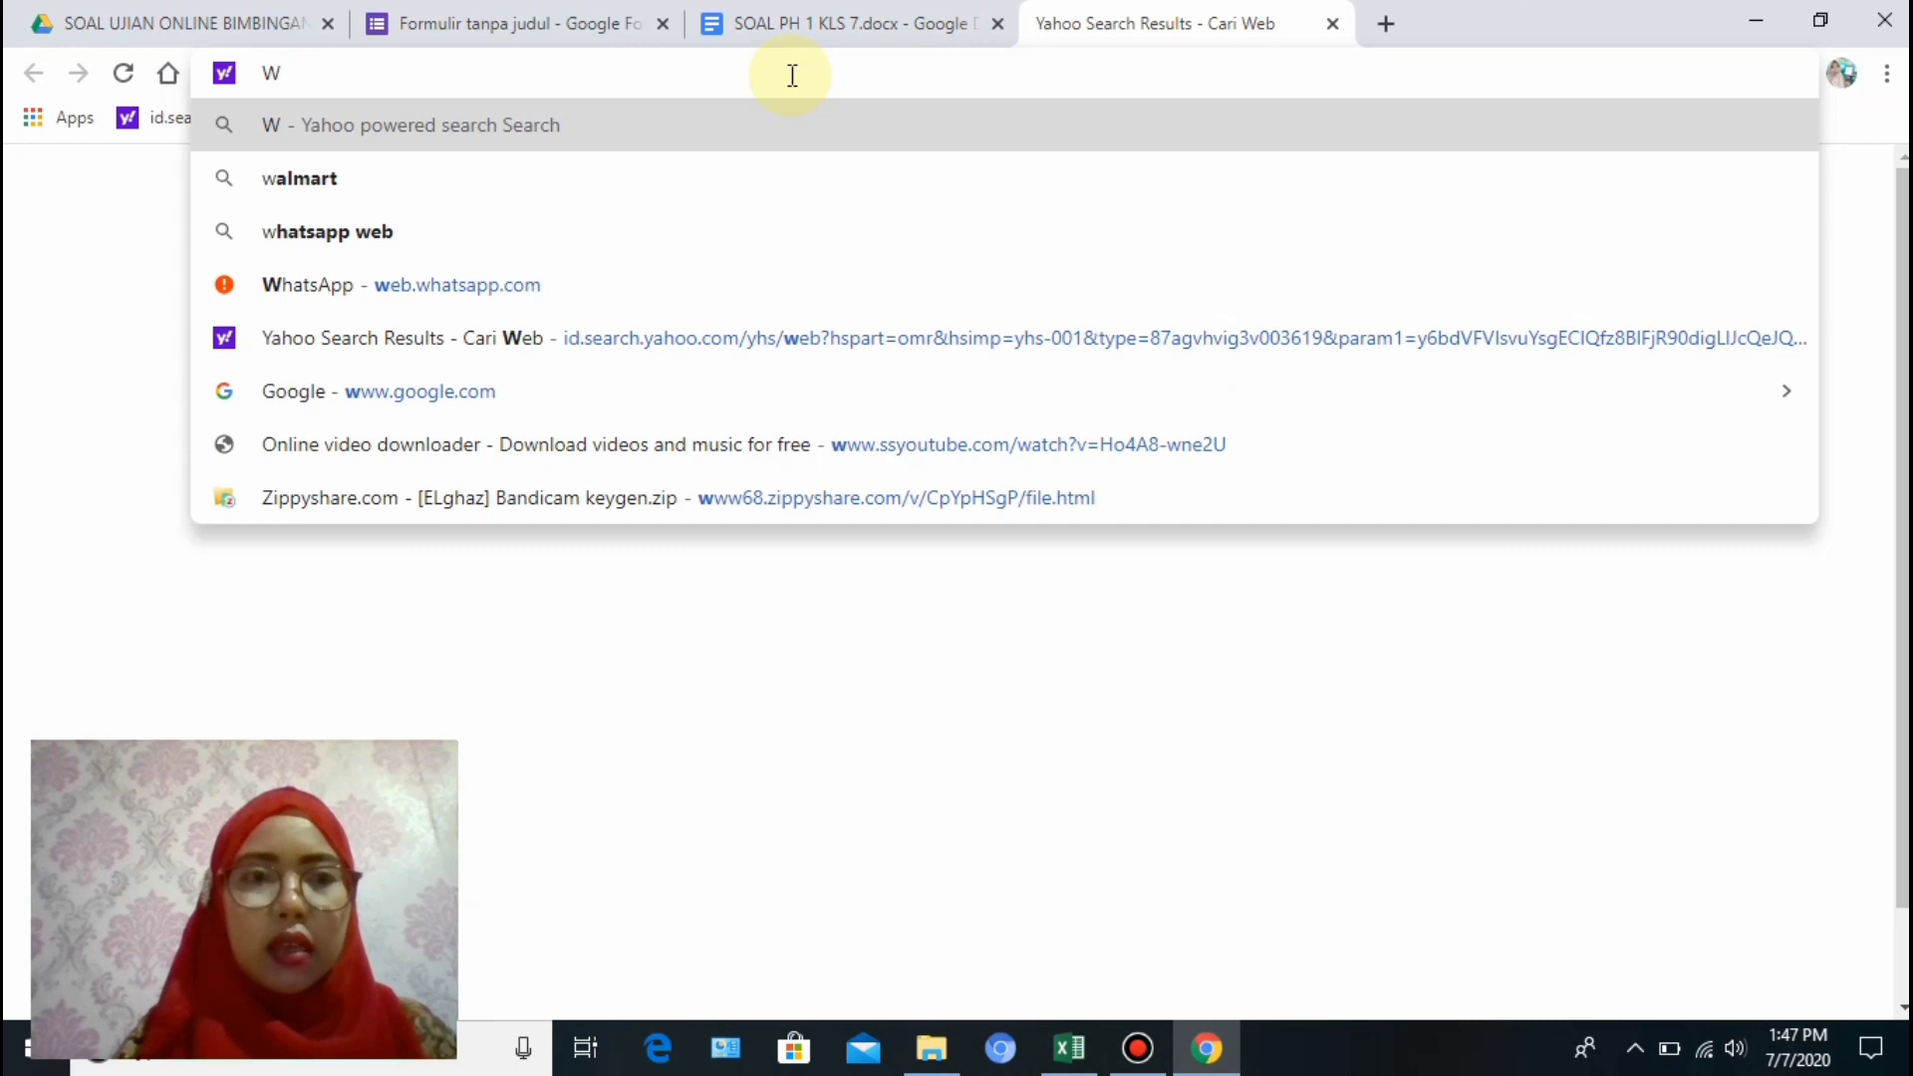
click(554, 232)
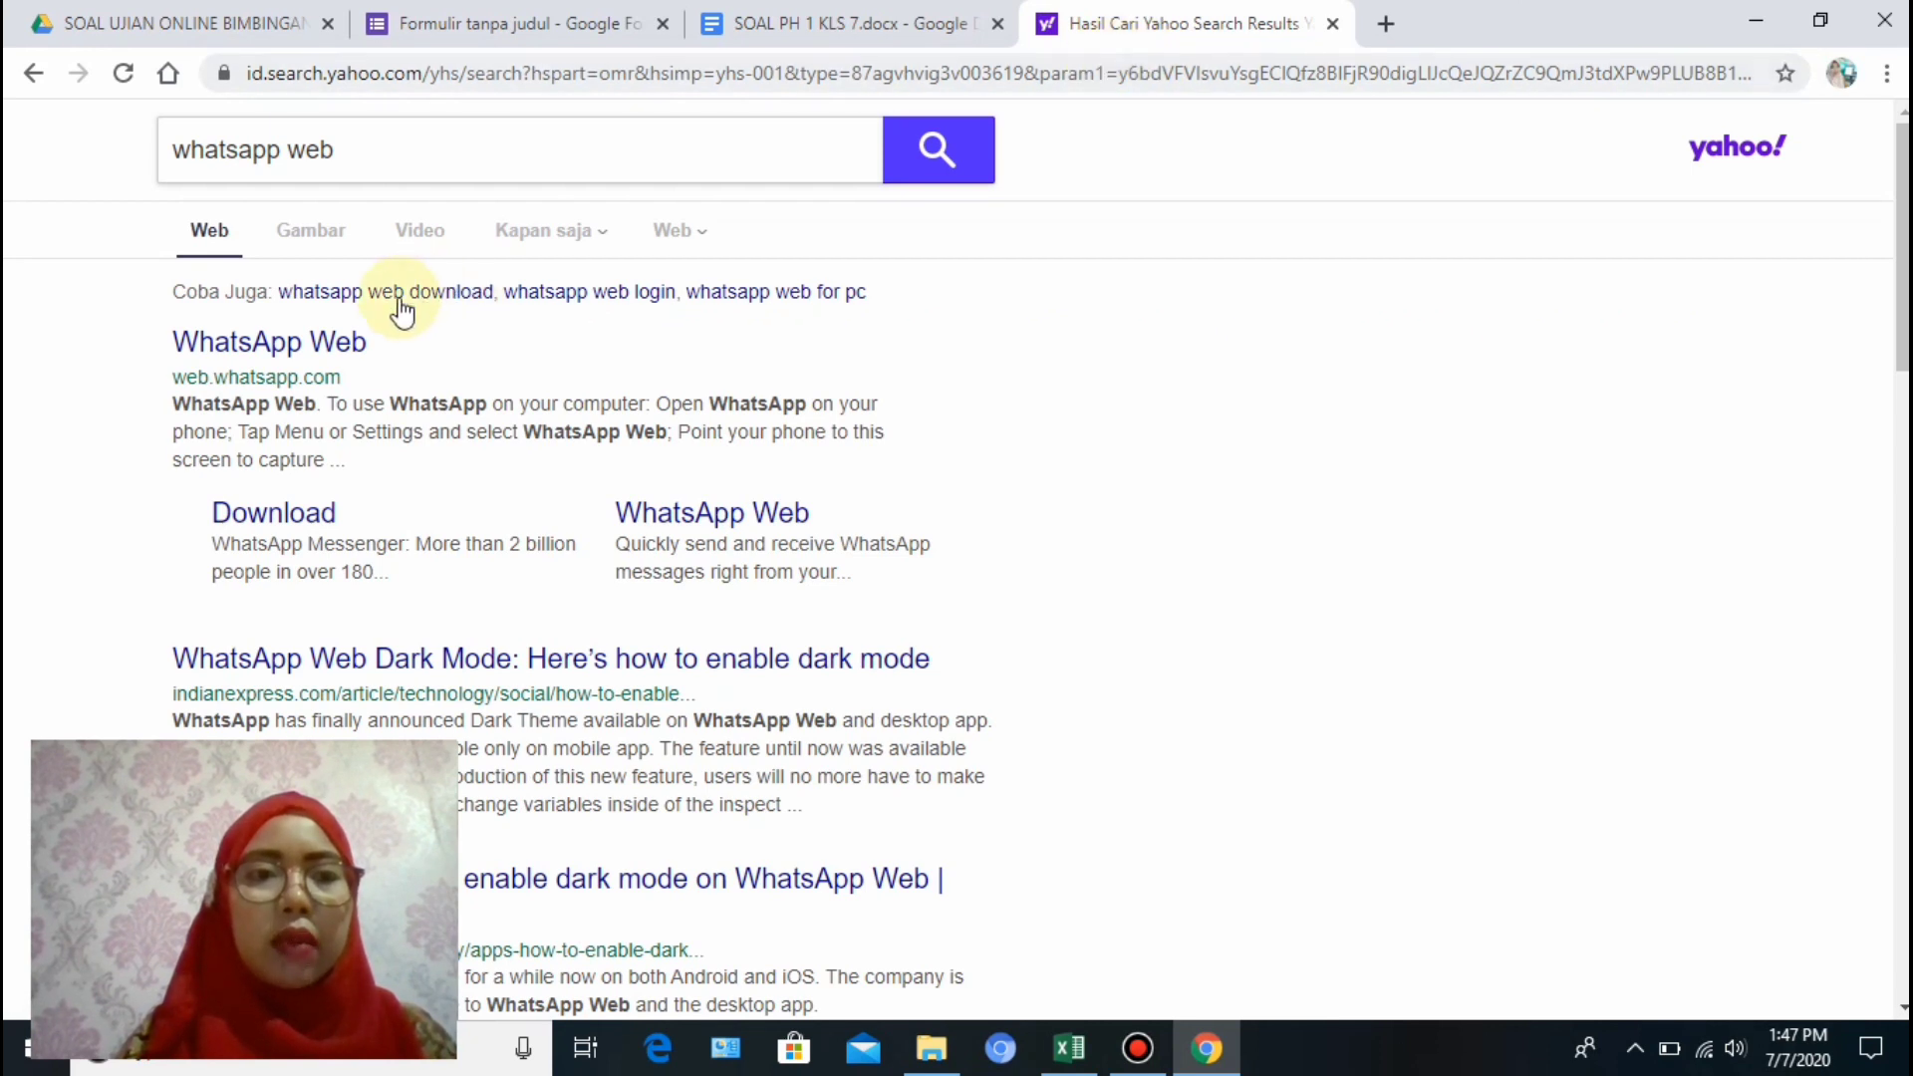
click(344, 340)
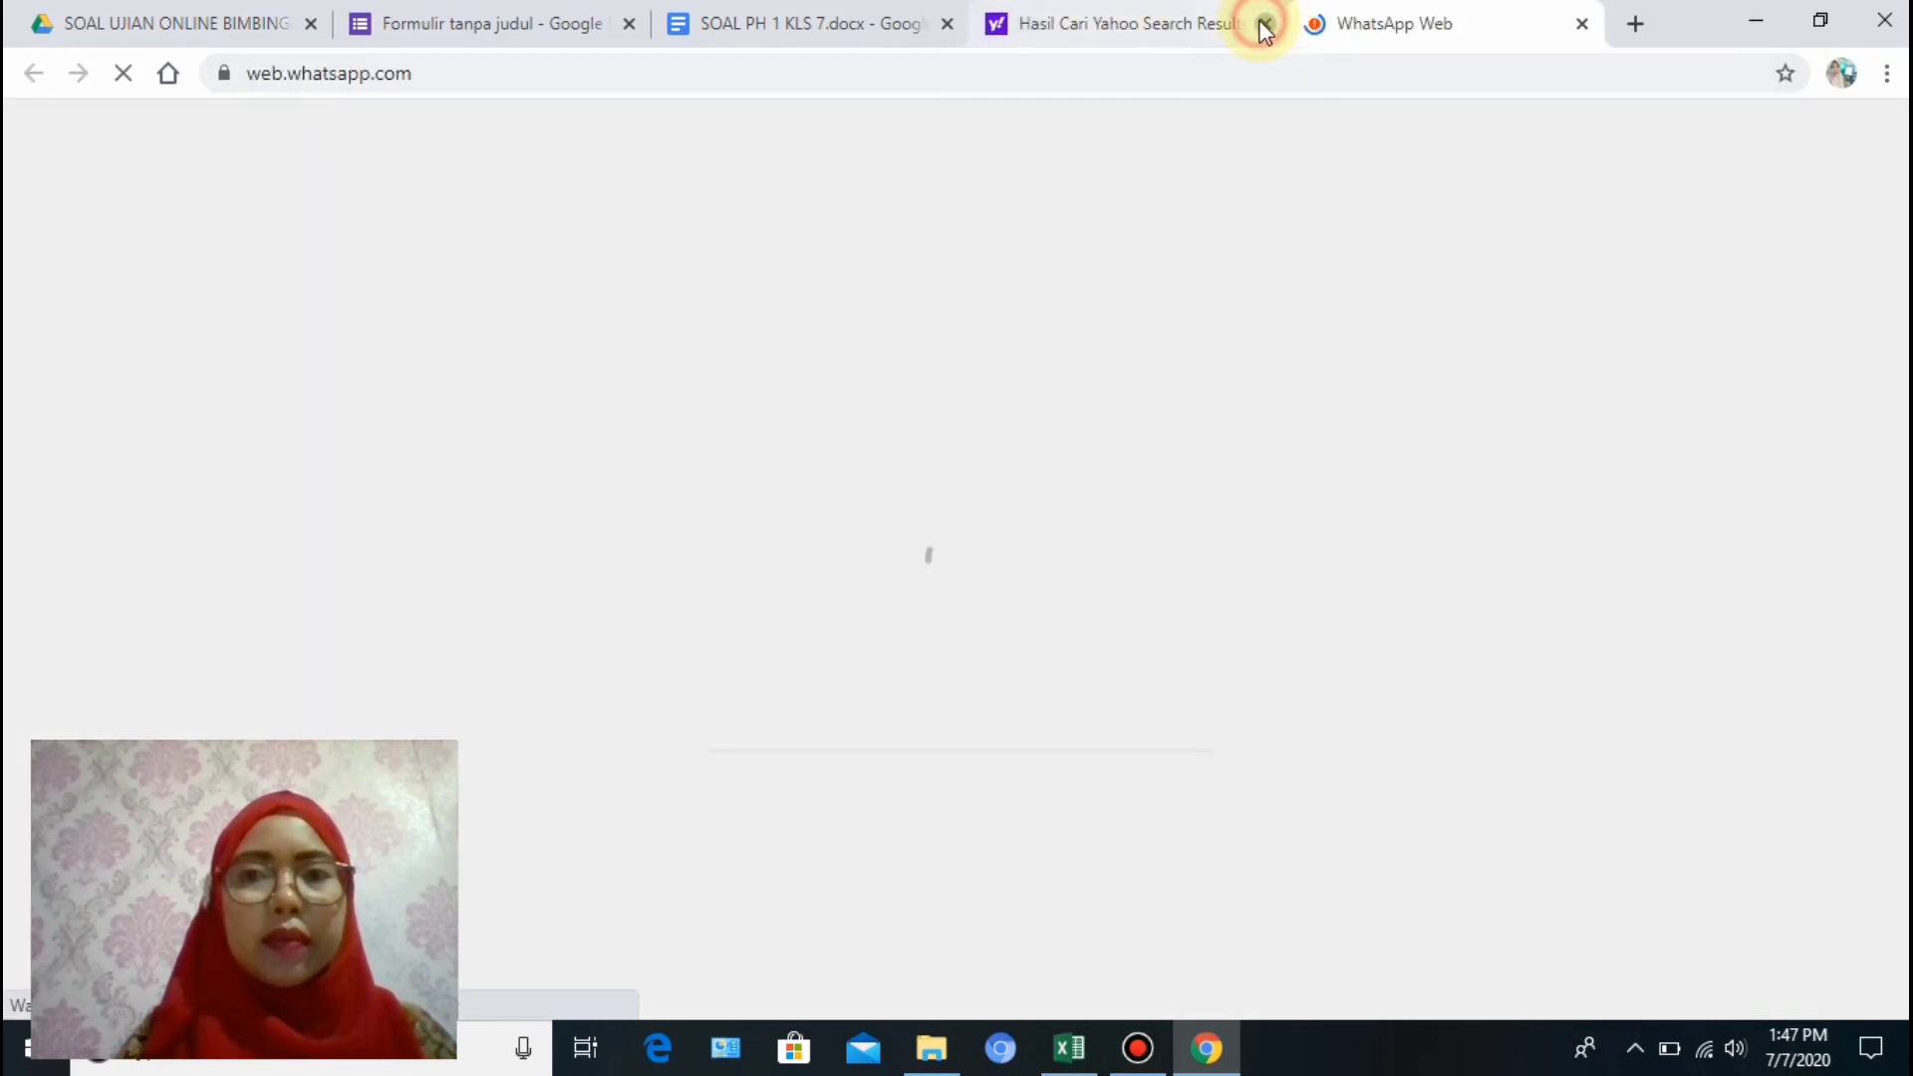
click(1266, 23)
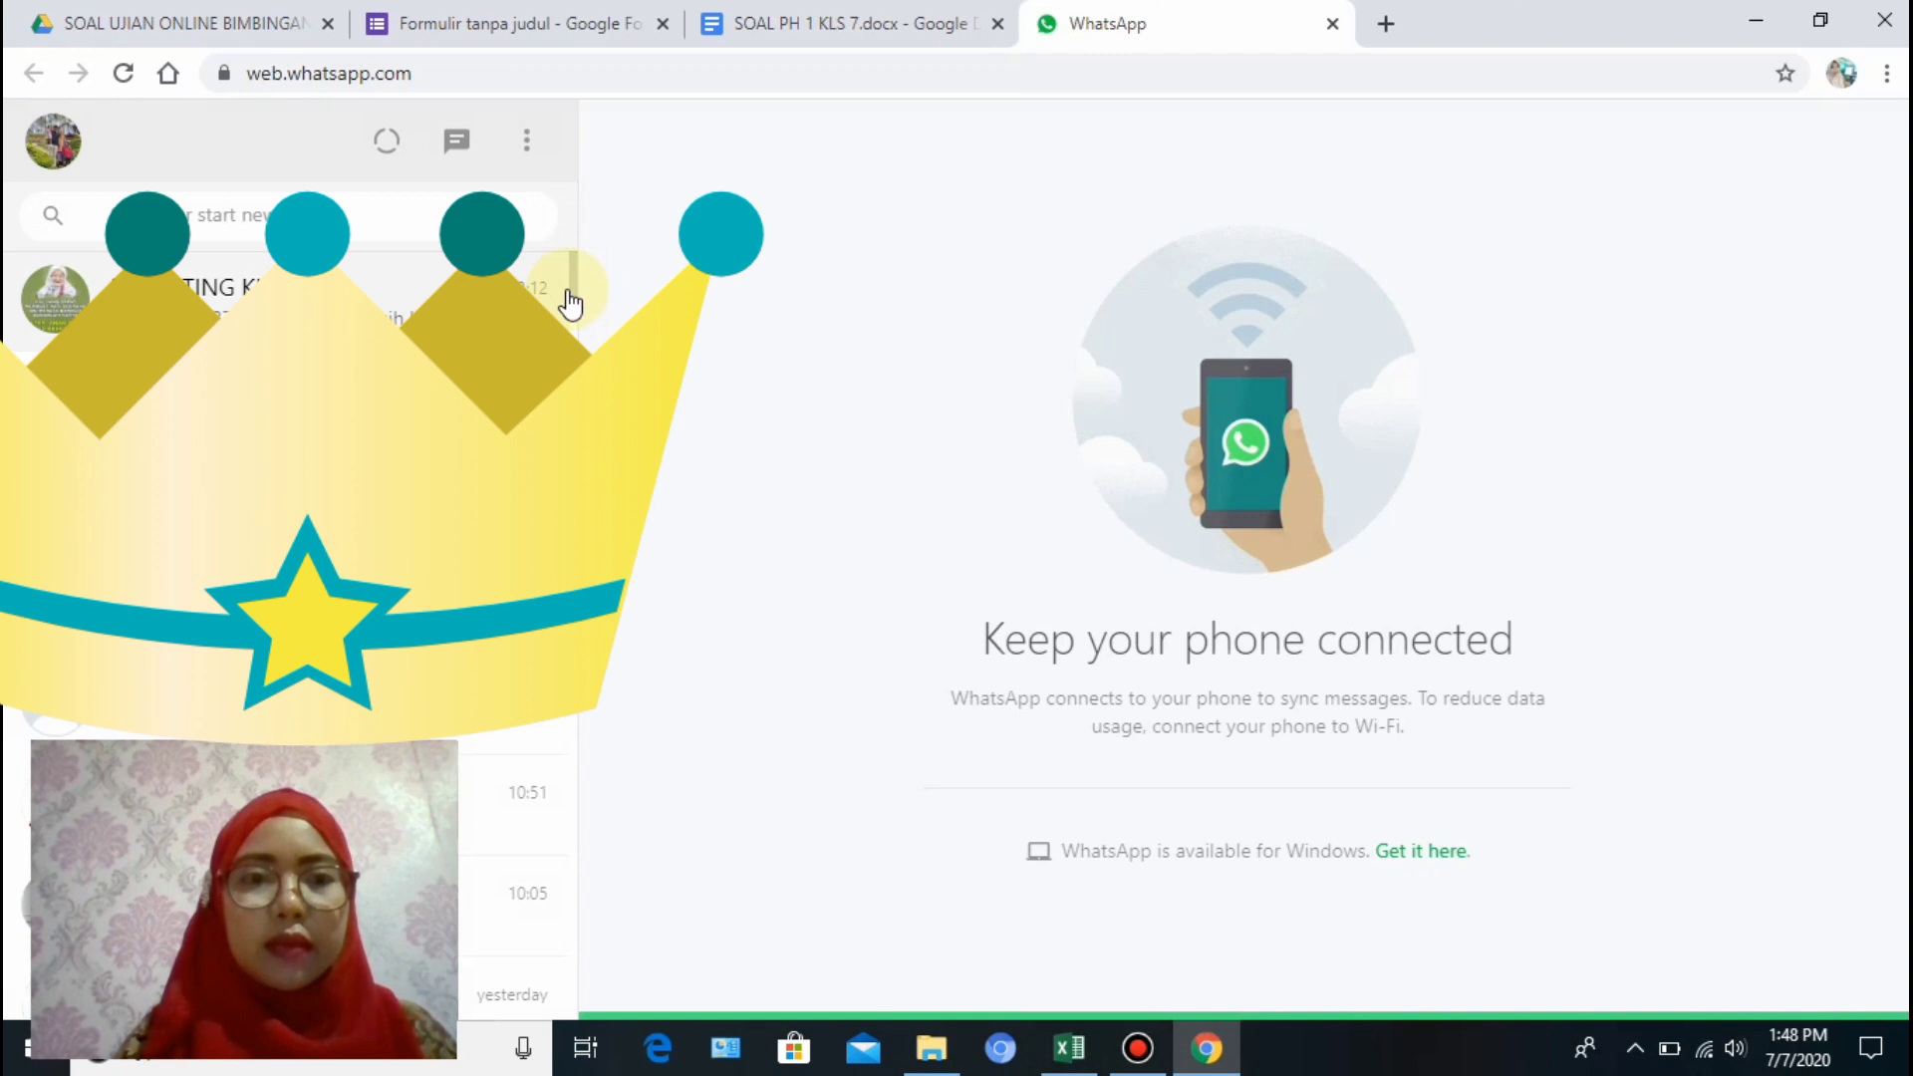
Paste the shortened forms.gle quiz link into the open chat's message box and send it.
drag(574, 290, 576, 309)
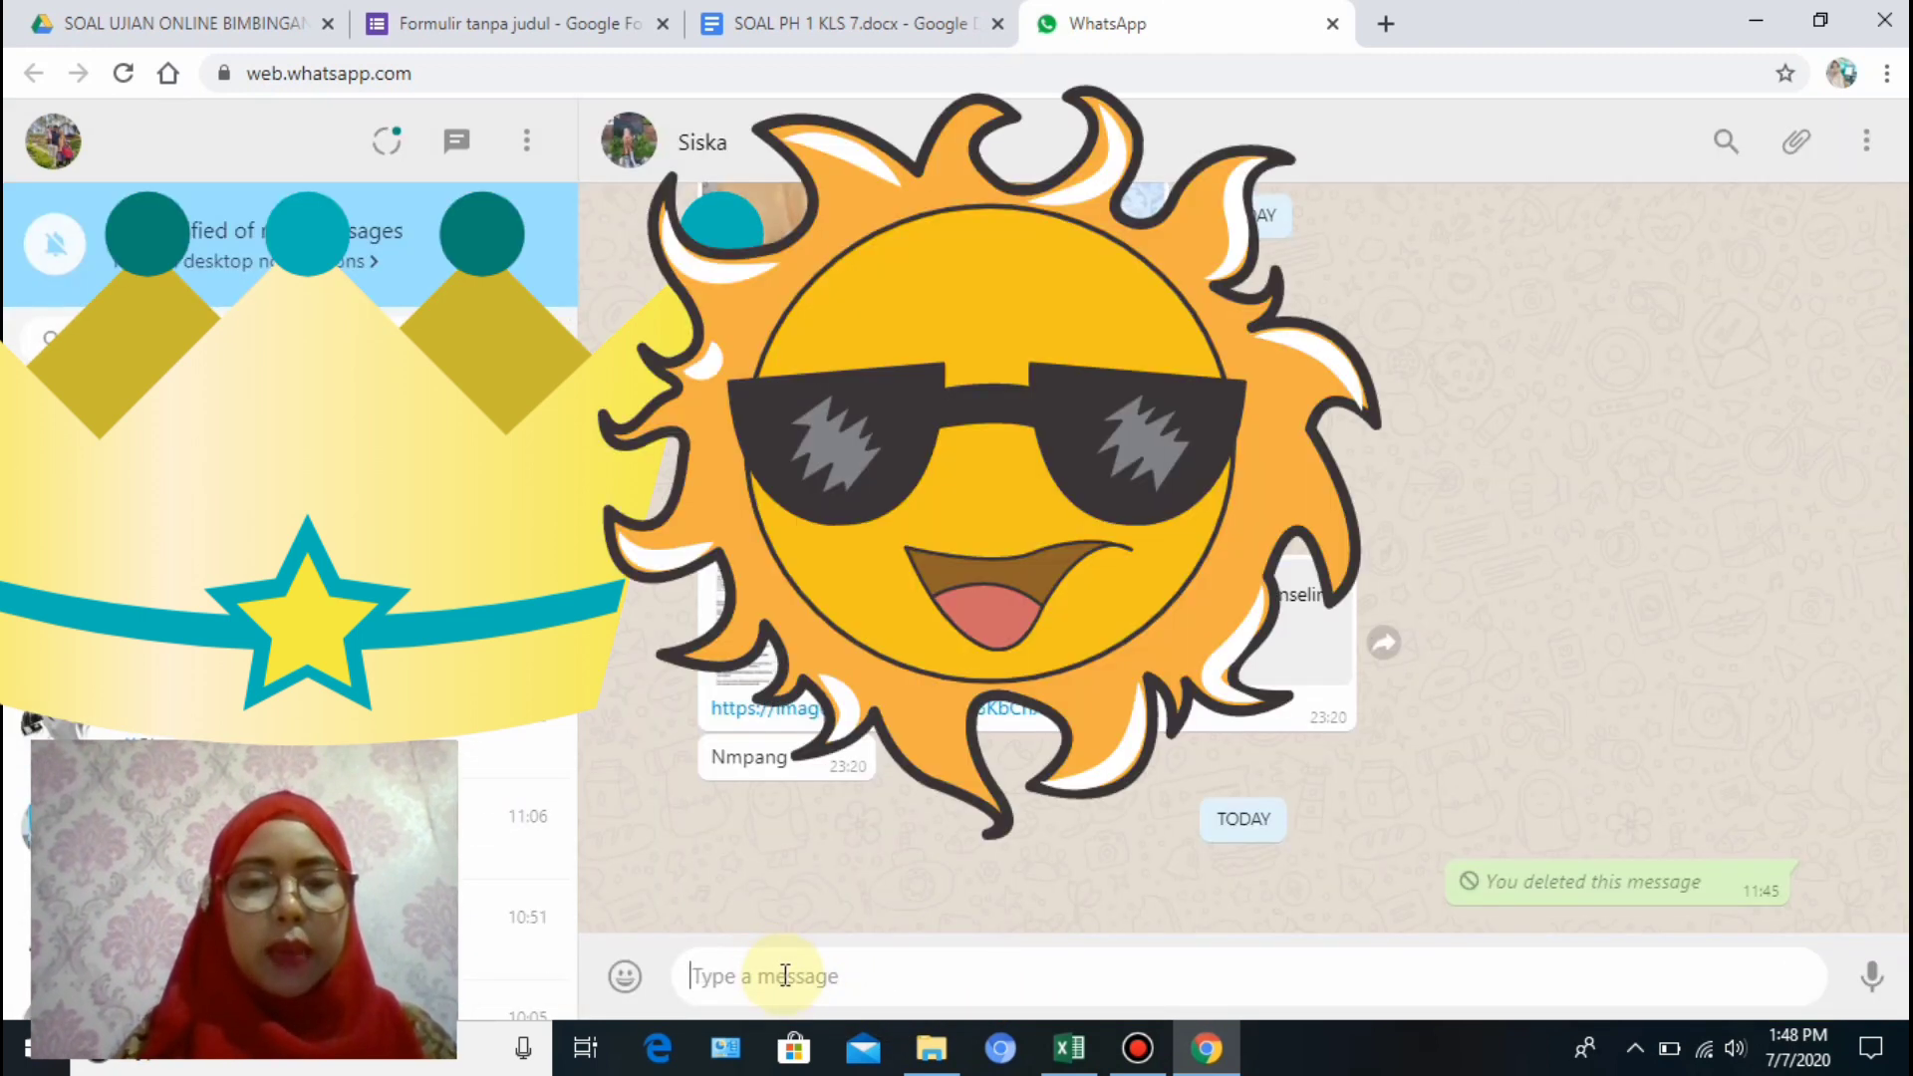
right_click(783, 975)
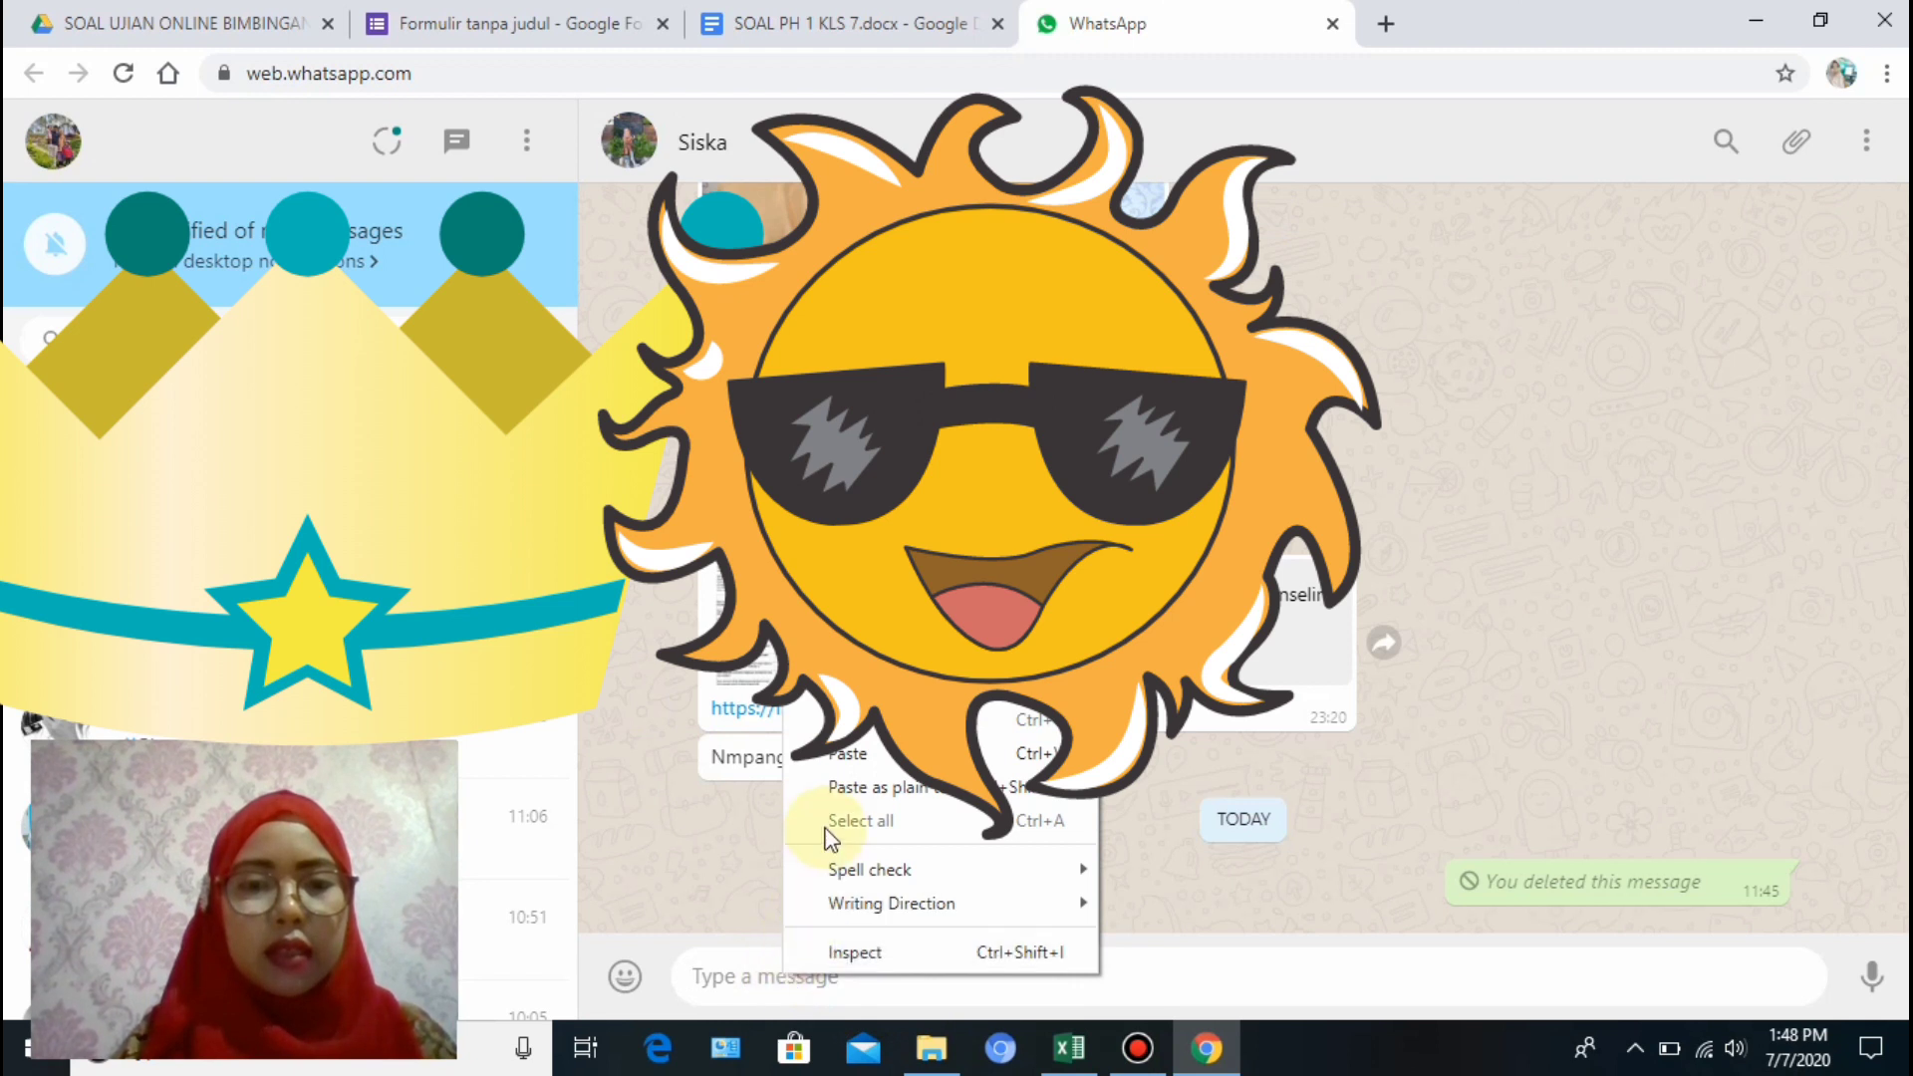
click(831, 755)
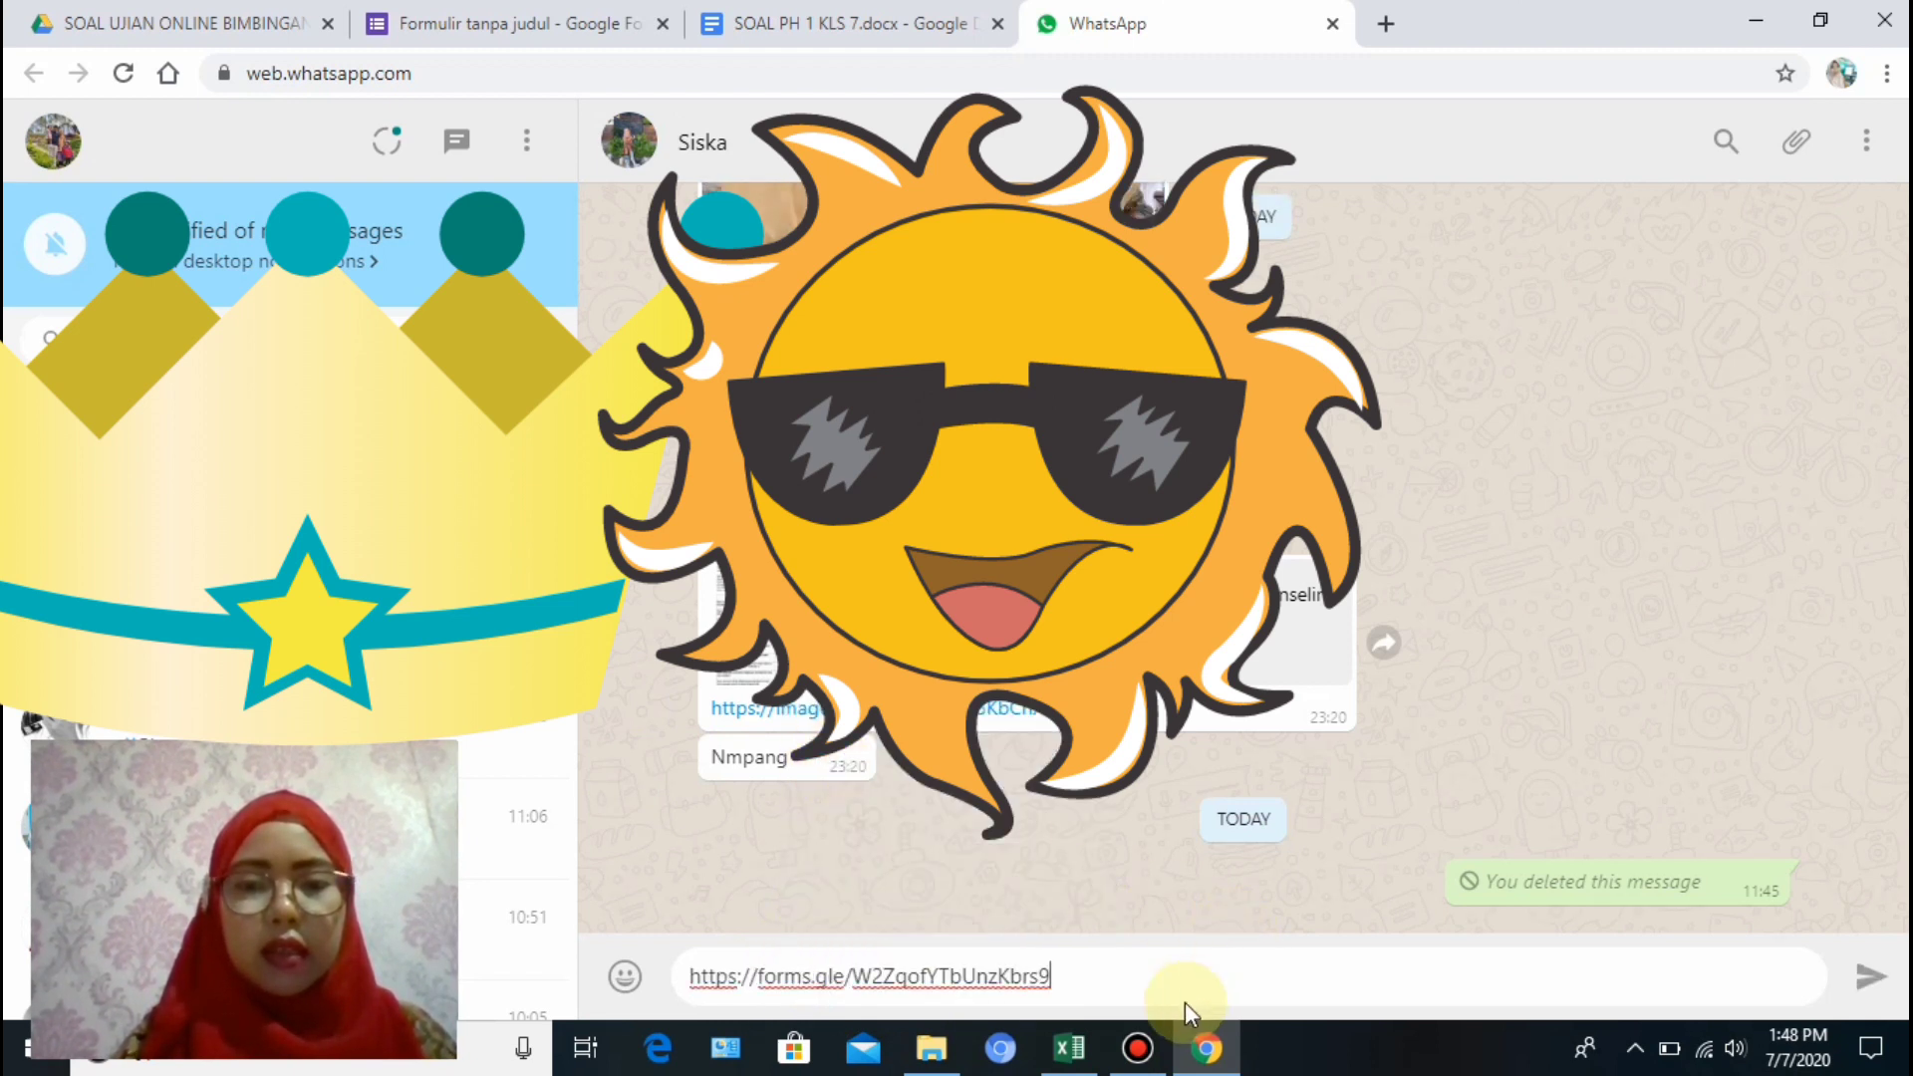
key(Return)
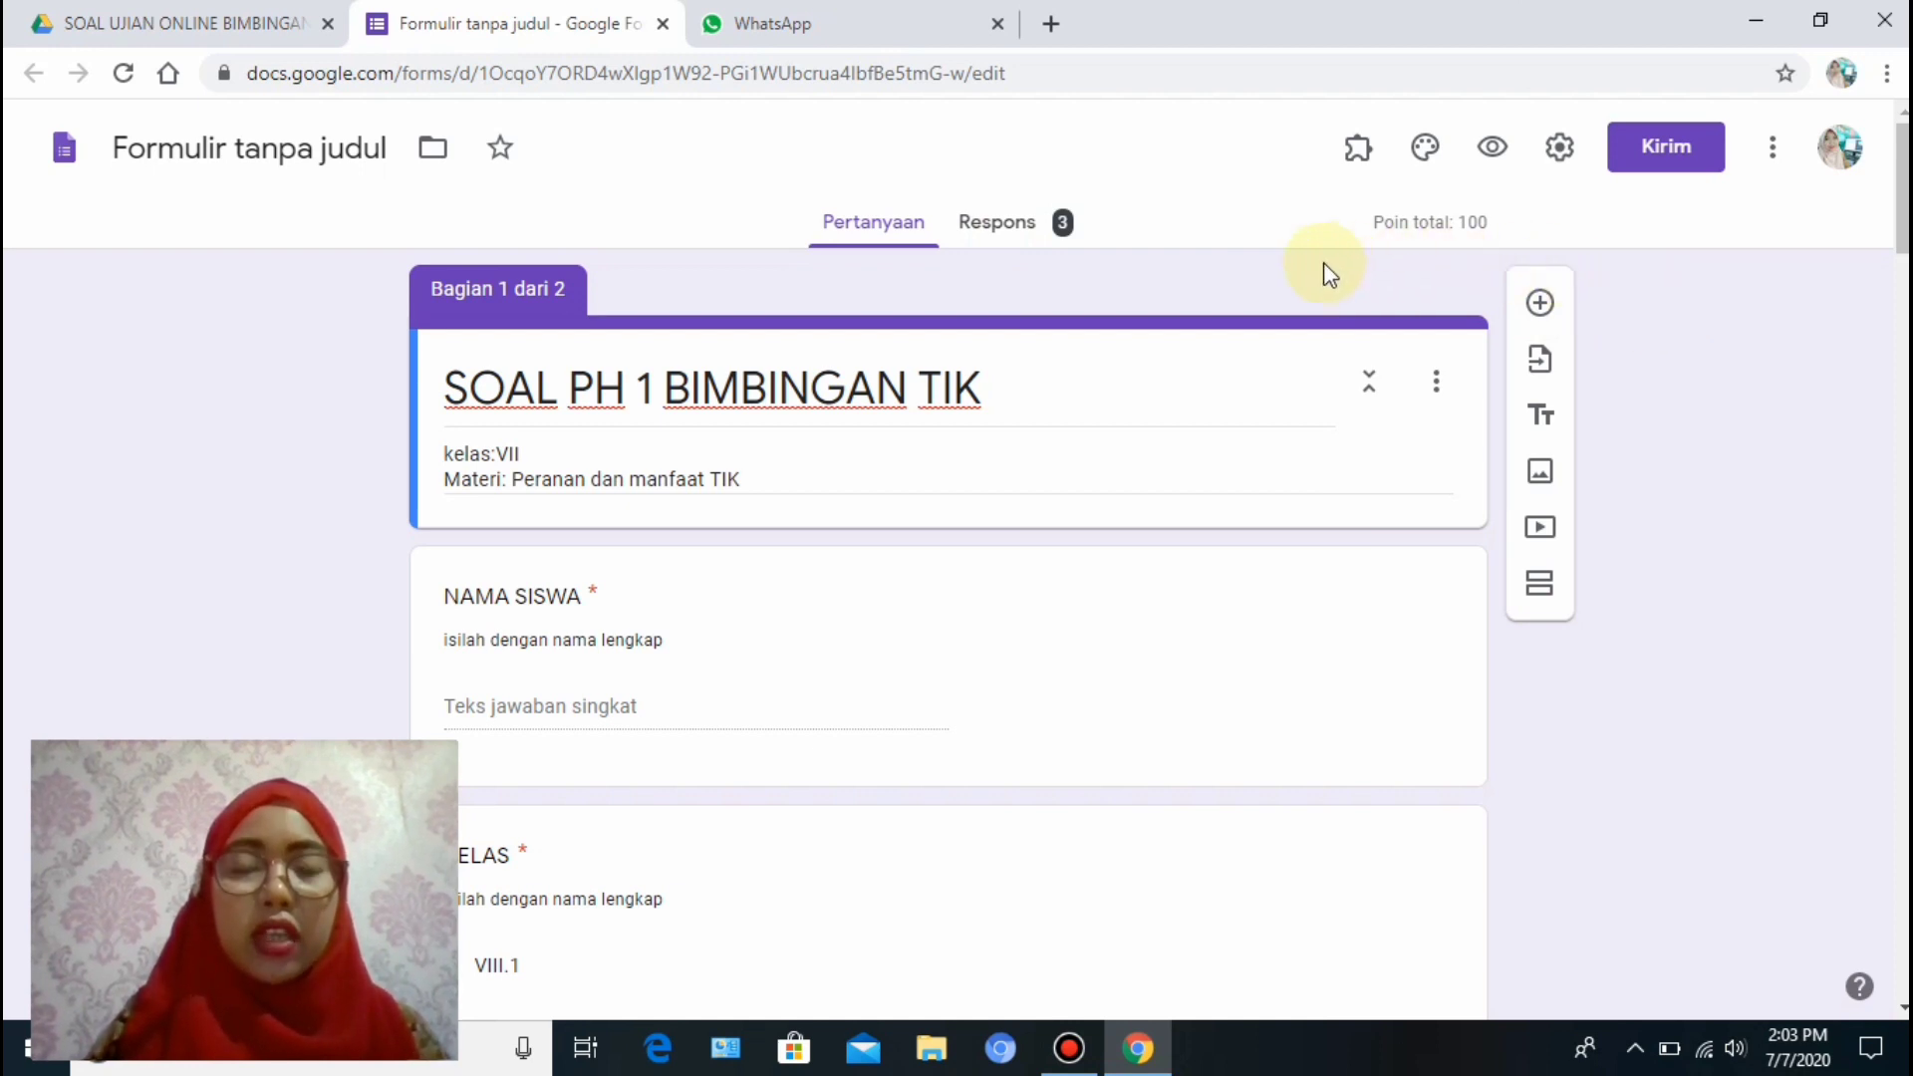
Review the Respons summary: 3 responses averaging 36,67/100, median 40, range 30–40.
click(1006, 232)
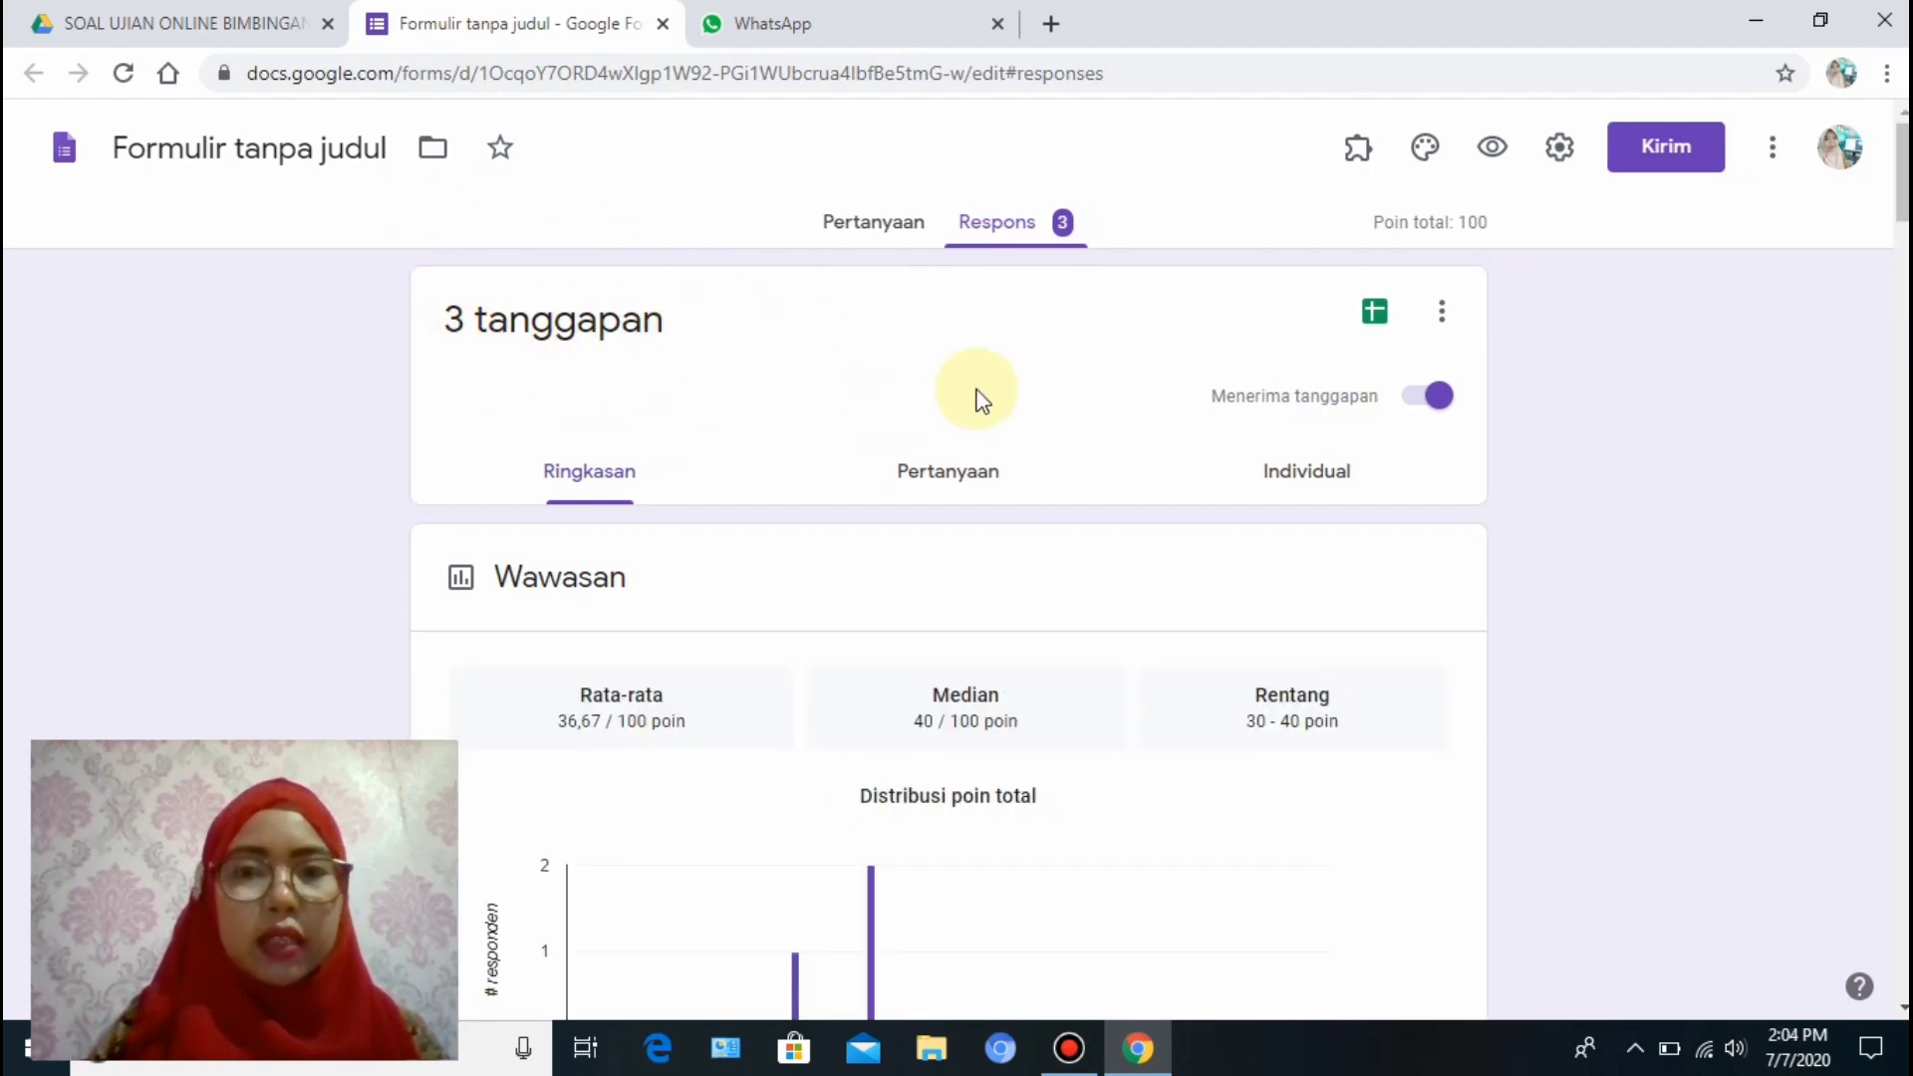
scroll(948, 637, down, 6)
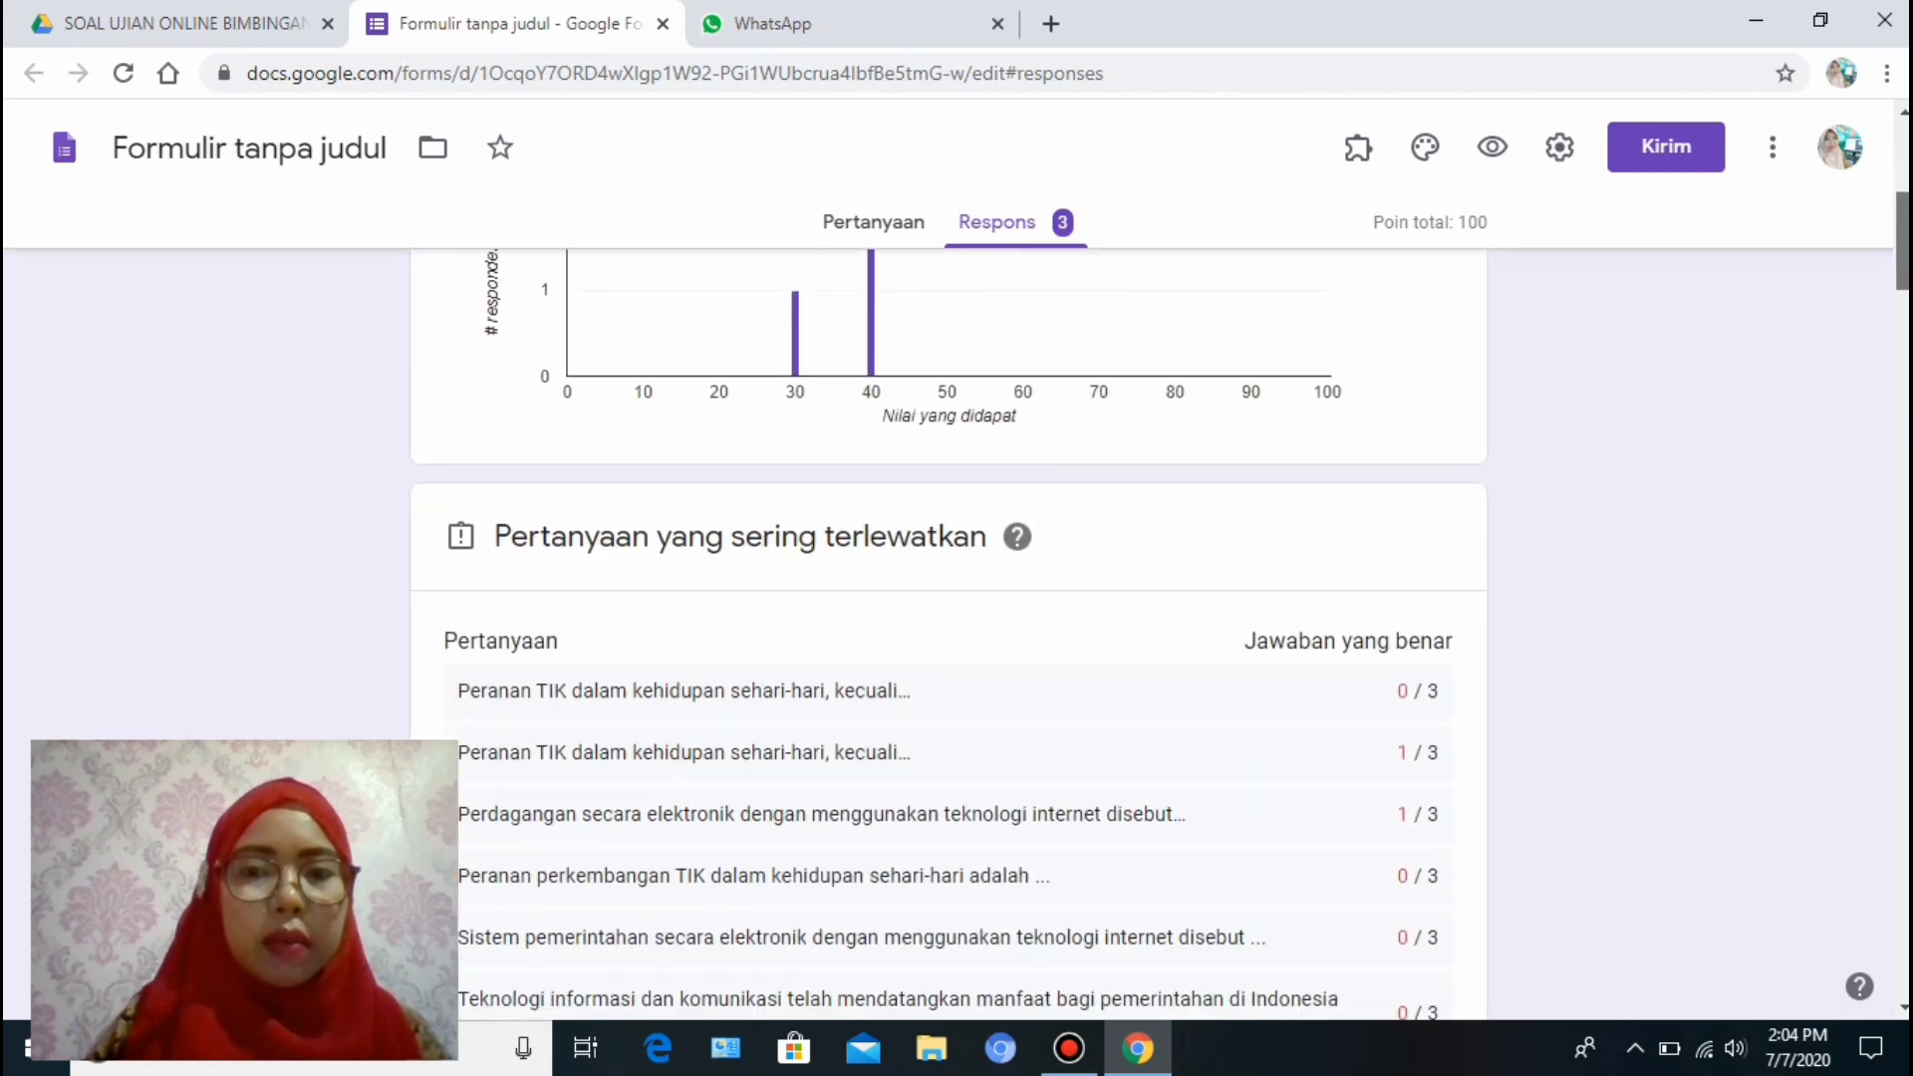
scroll(948, 638, down, 2)
scroll(1884, 179, up, 9)
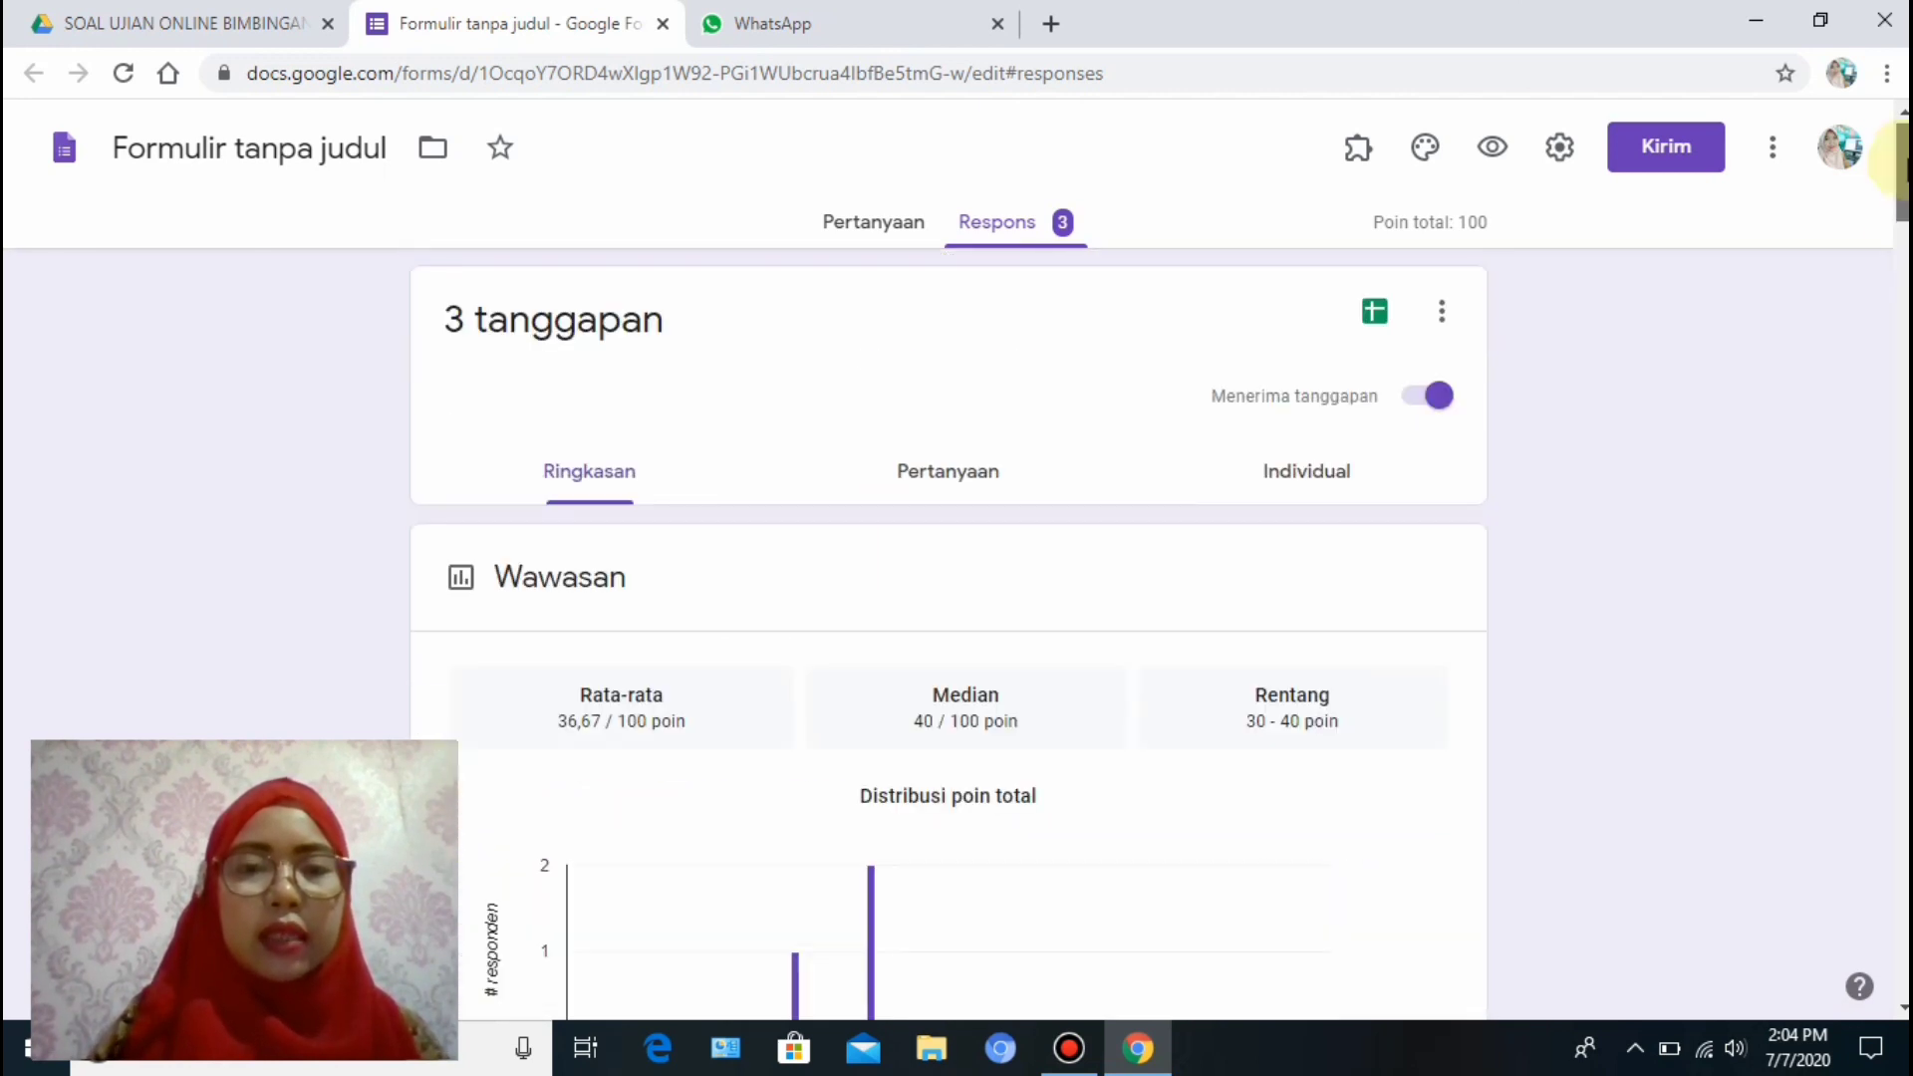
Link responses to a new spreadsheet, 'Formulir tanpa judul (Respons)', via the Sheets icon.
click(1375, 315)
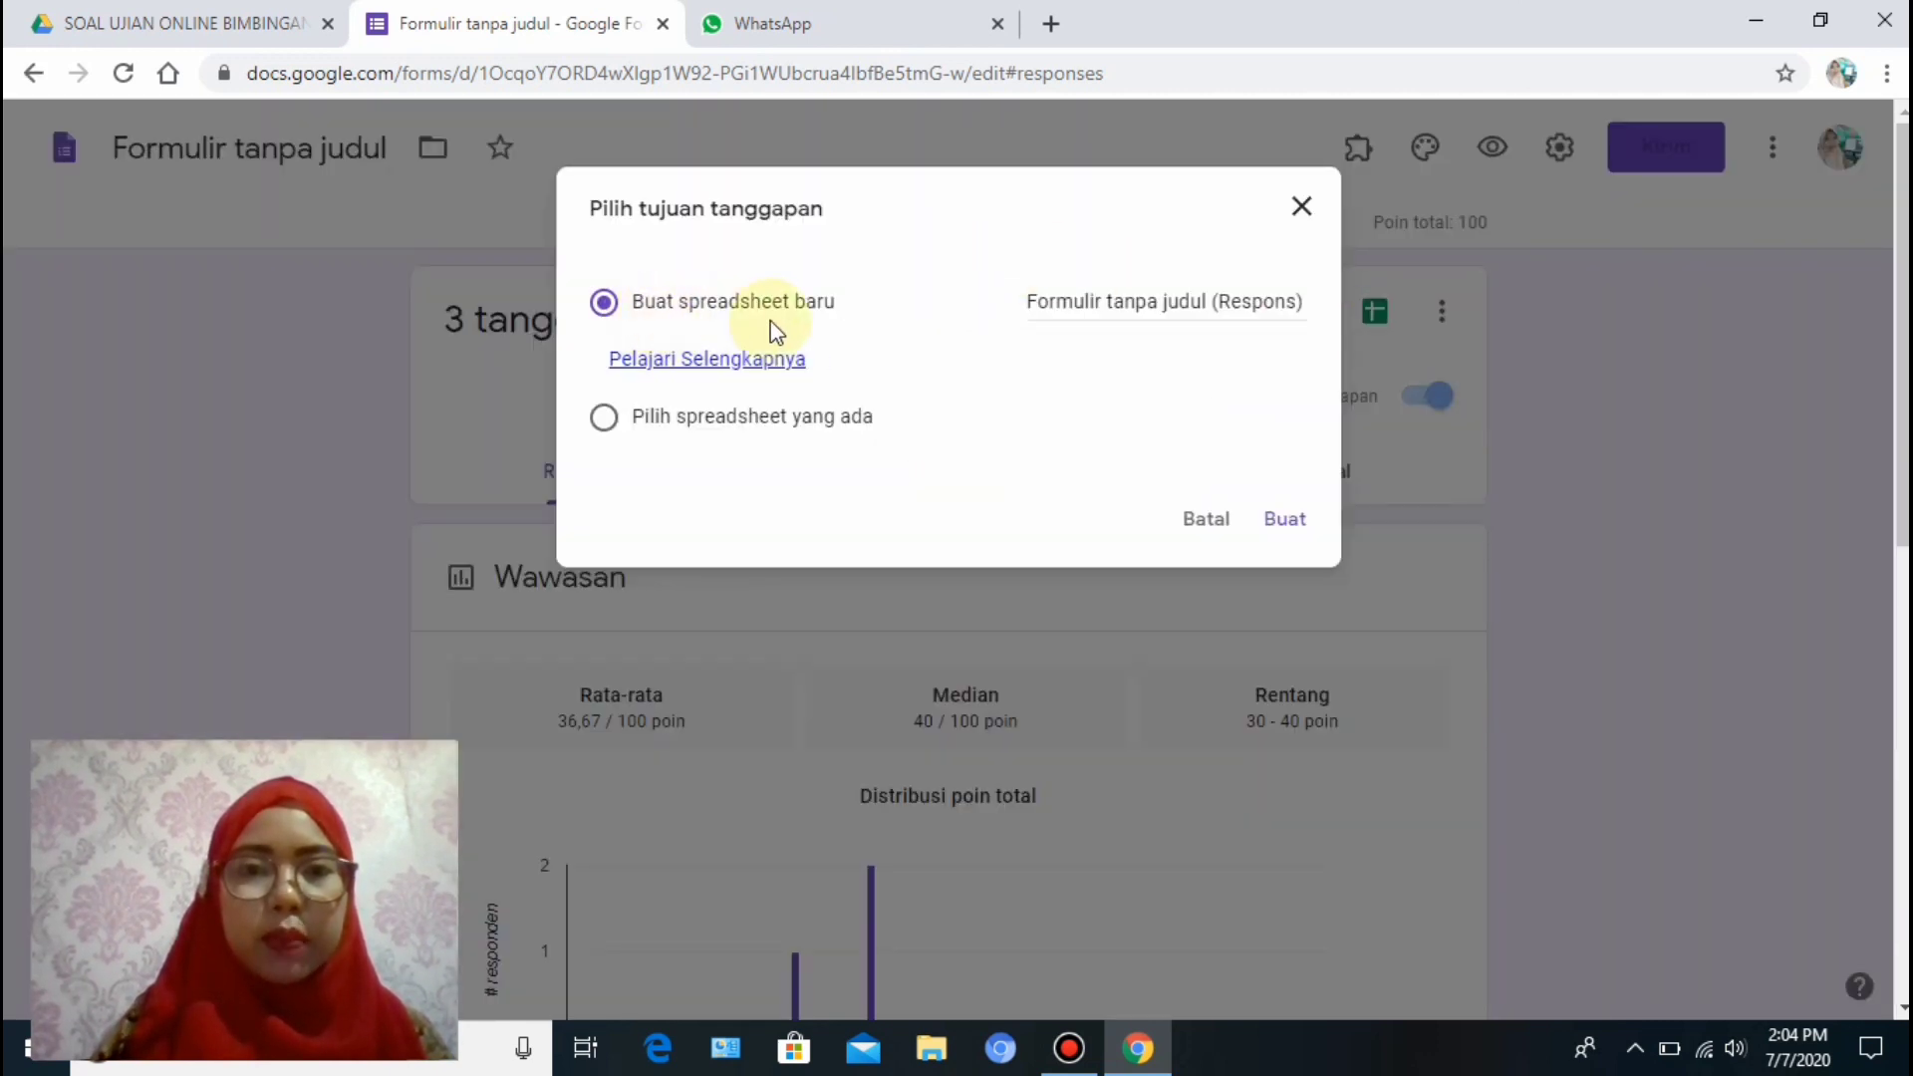
click(1294, 520)
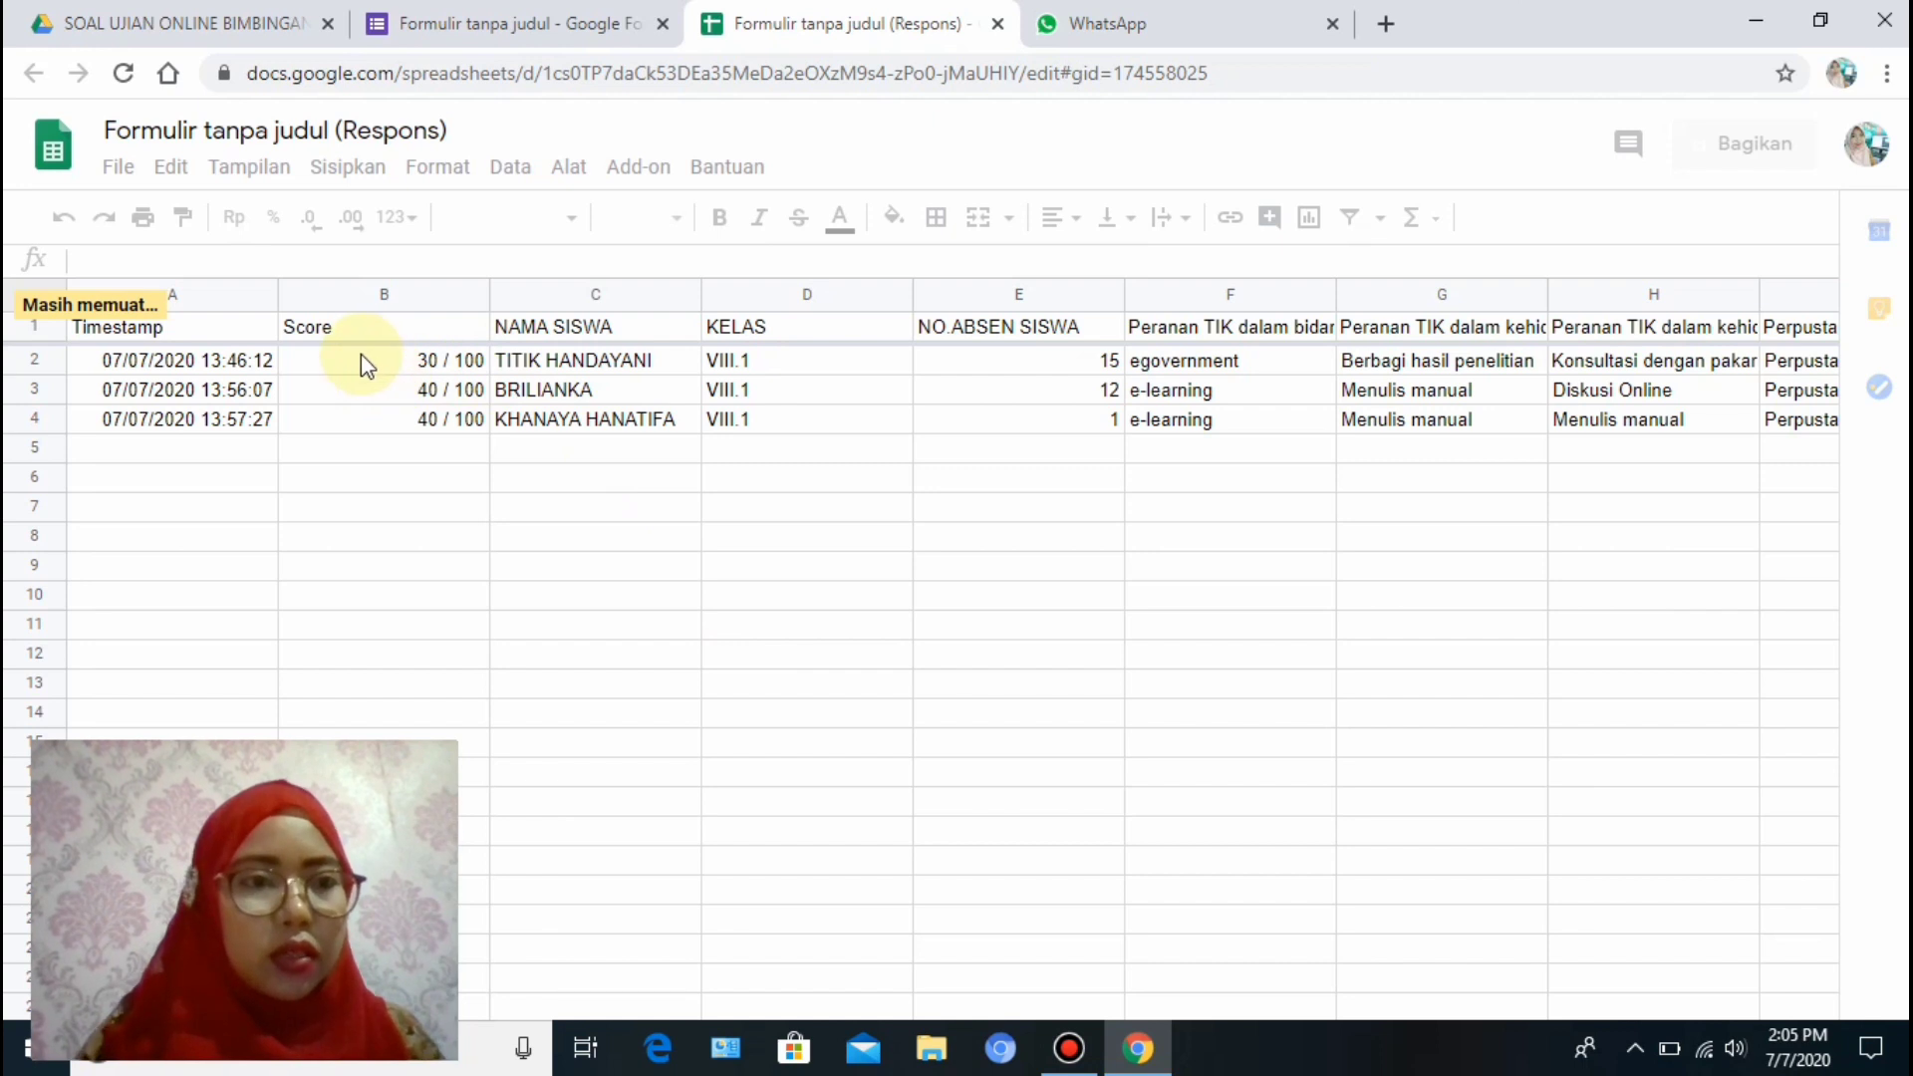
click(213, 361)
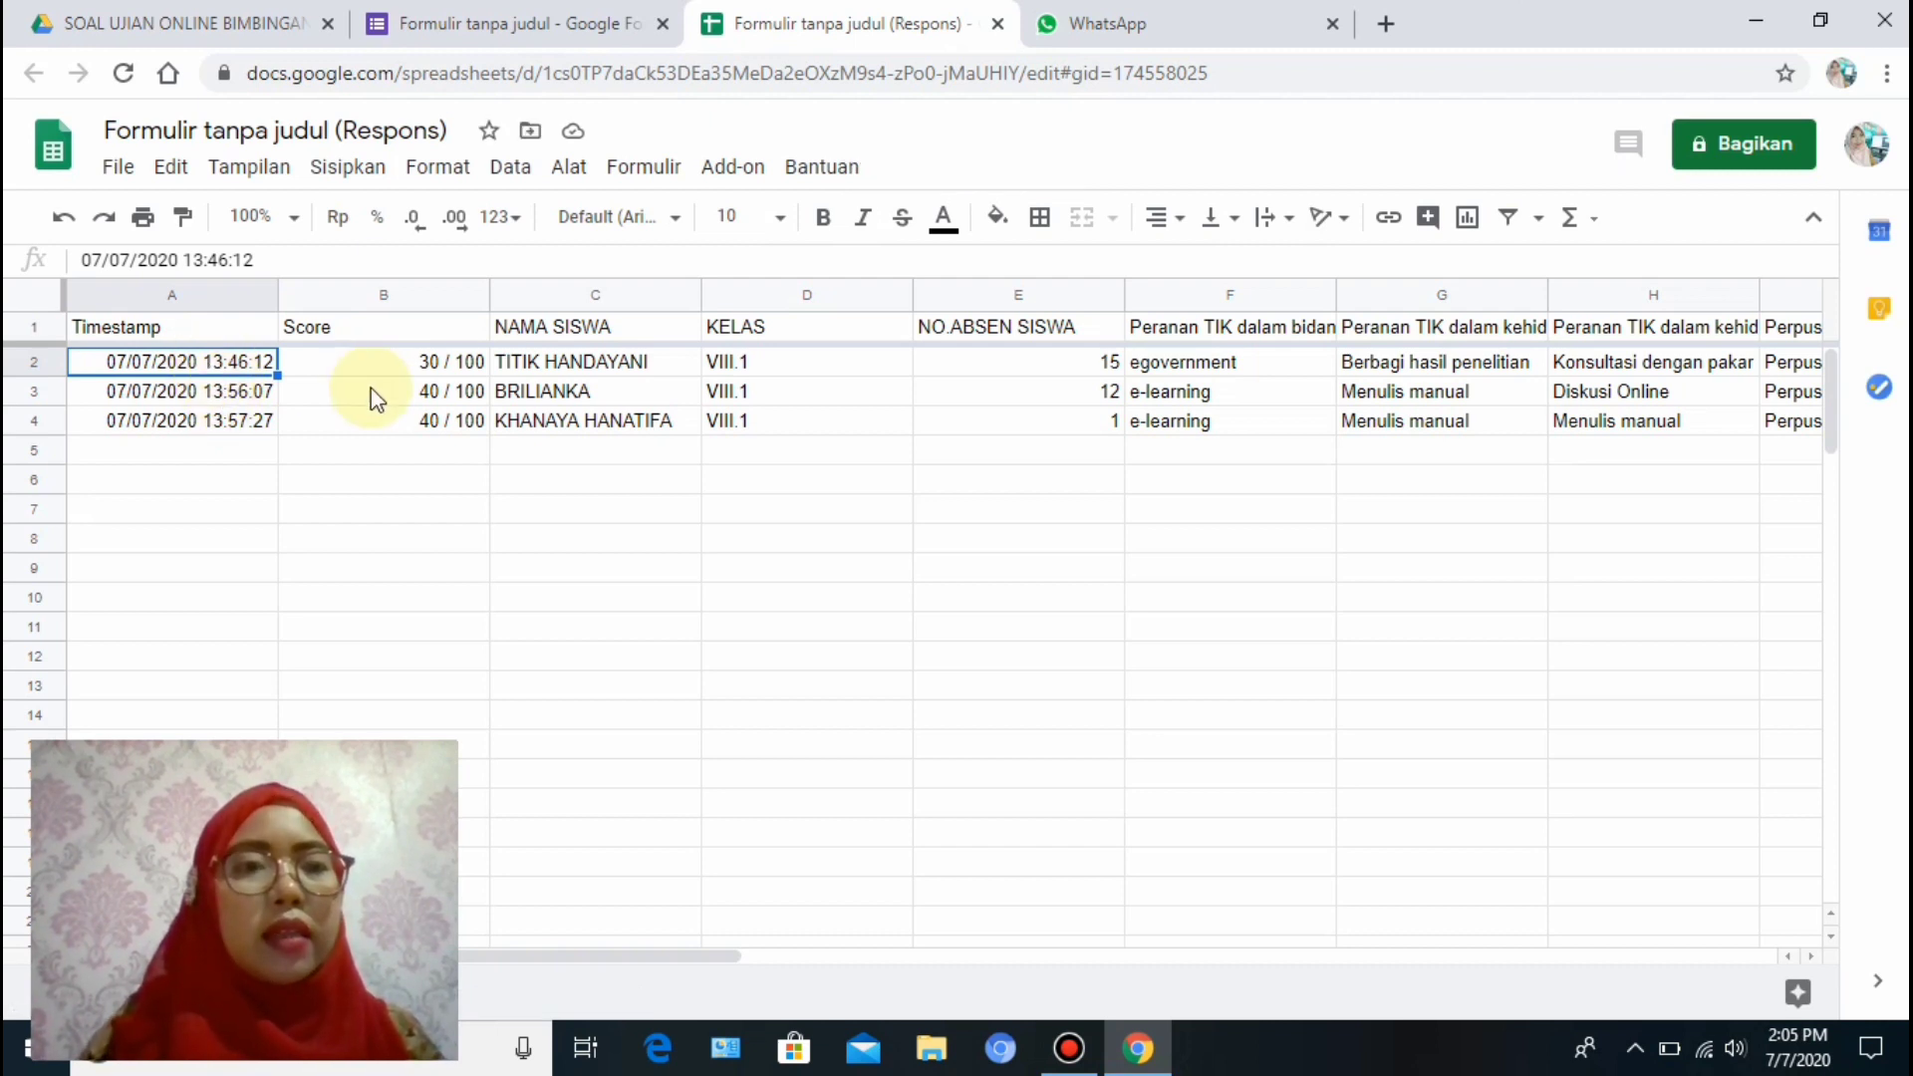
click(427, 362)
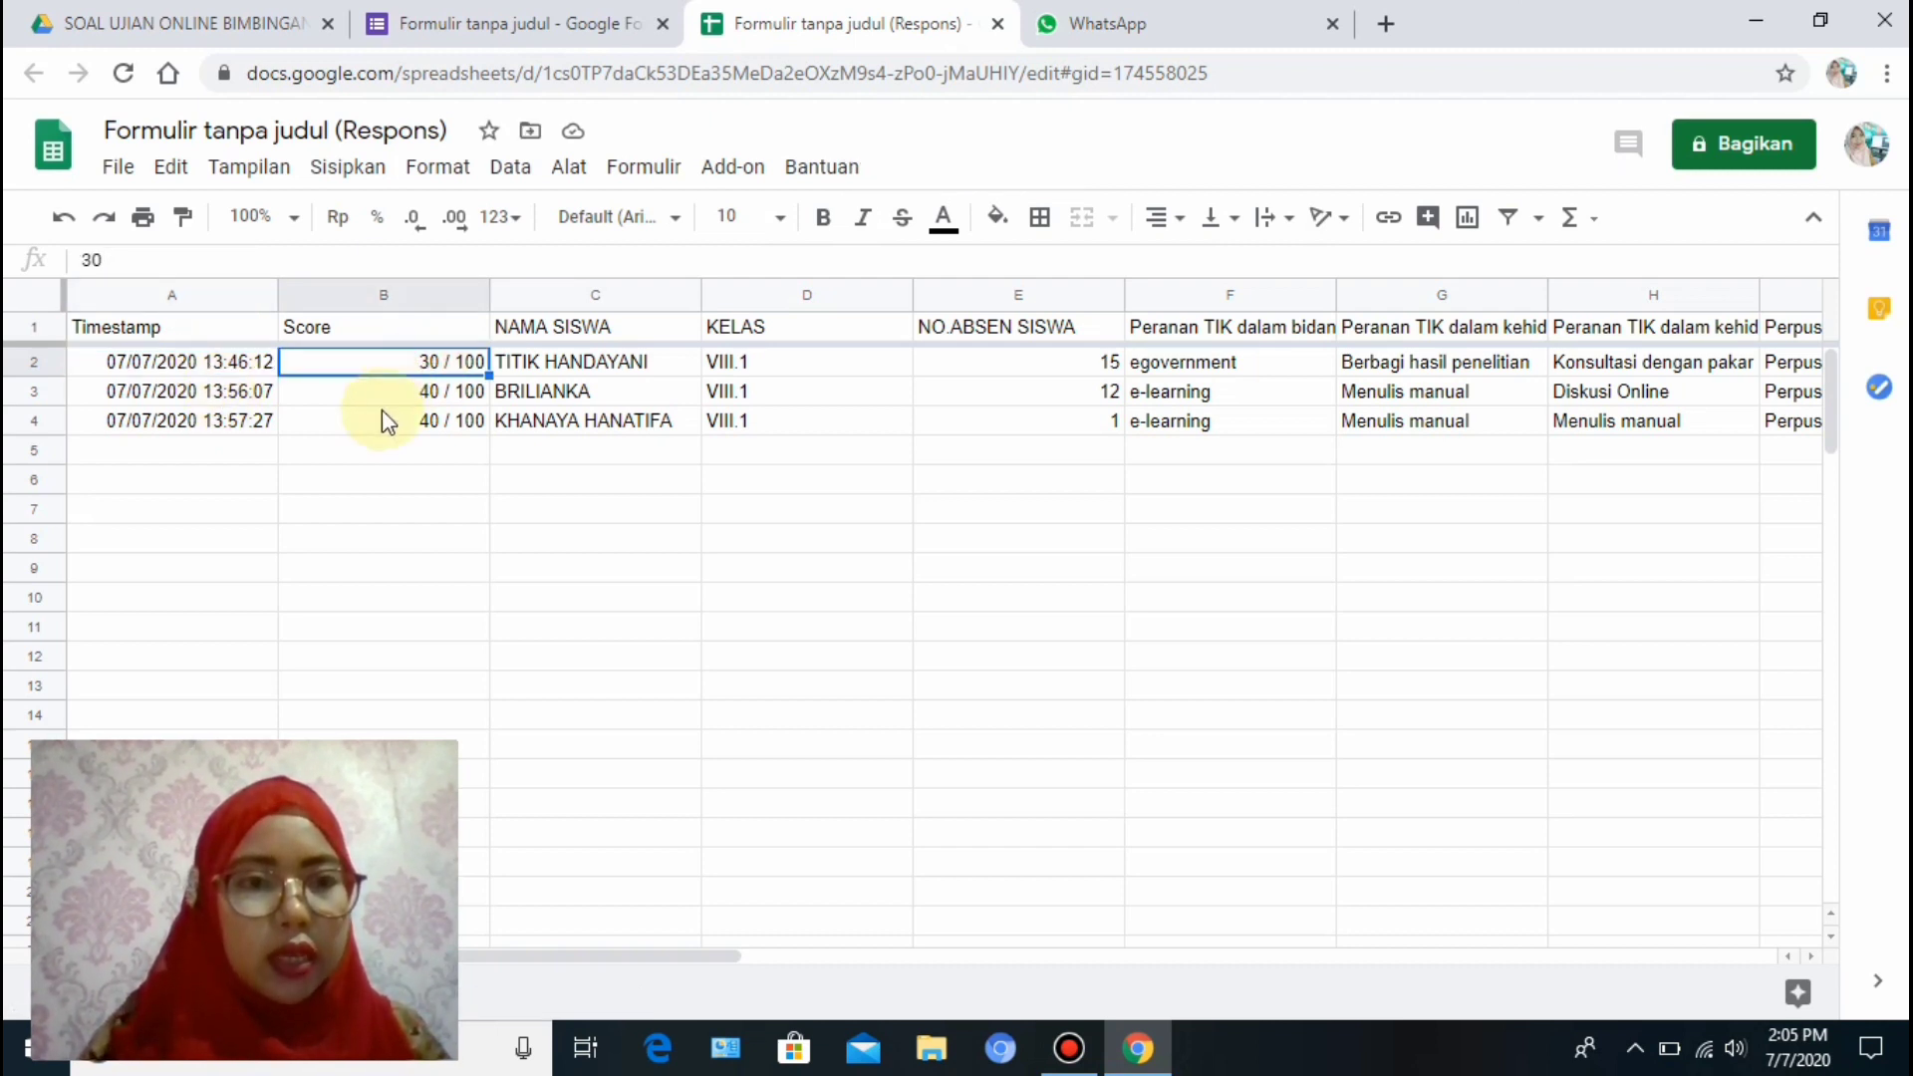